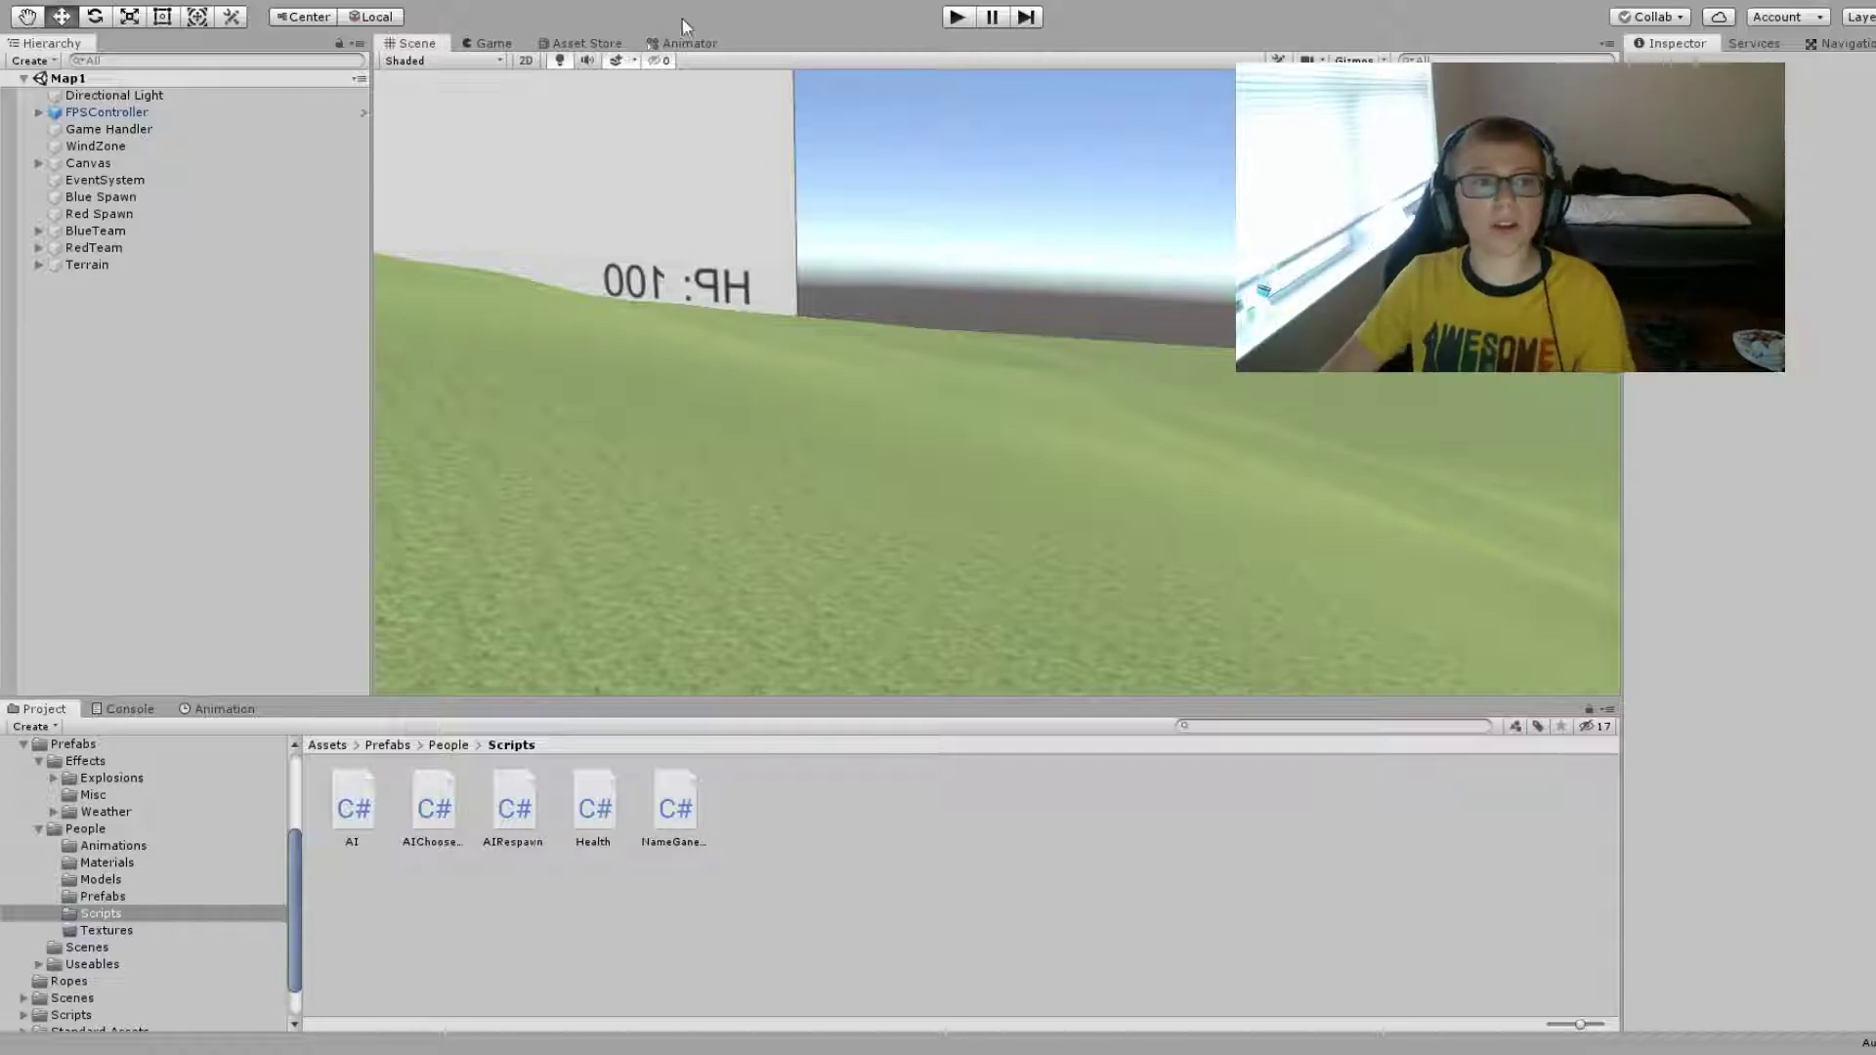
- Enter Play mode, pick Remington 701 as primary and Izi as secondary, and deploy
mouse_move(879, 293)
right_down()
mouse_move(1211, 335)
mouse_move(901, 441)
mouse_move(1074, 427)
mouse_move(789, 193)
right_up()
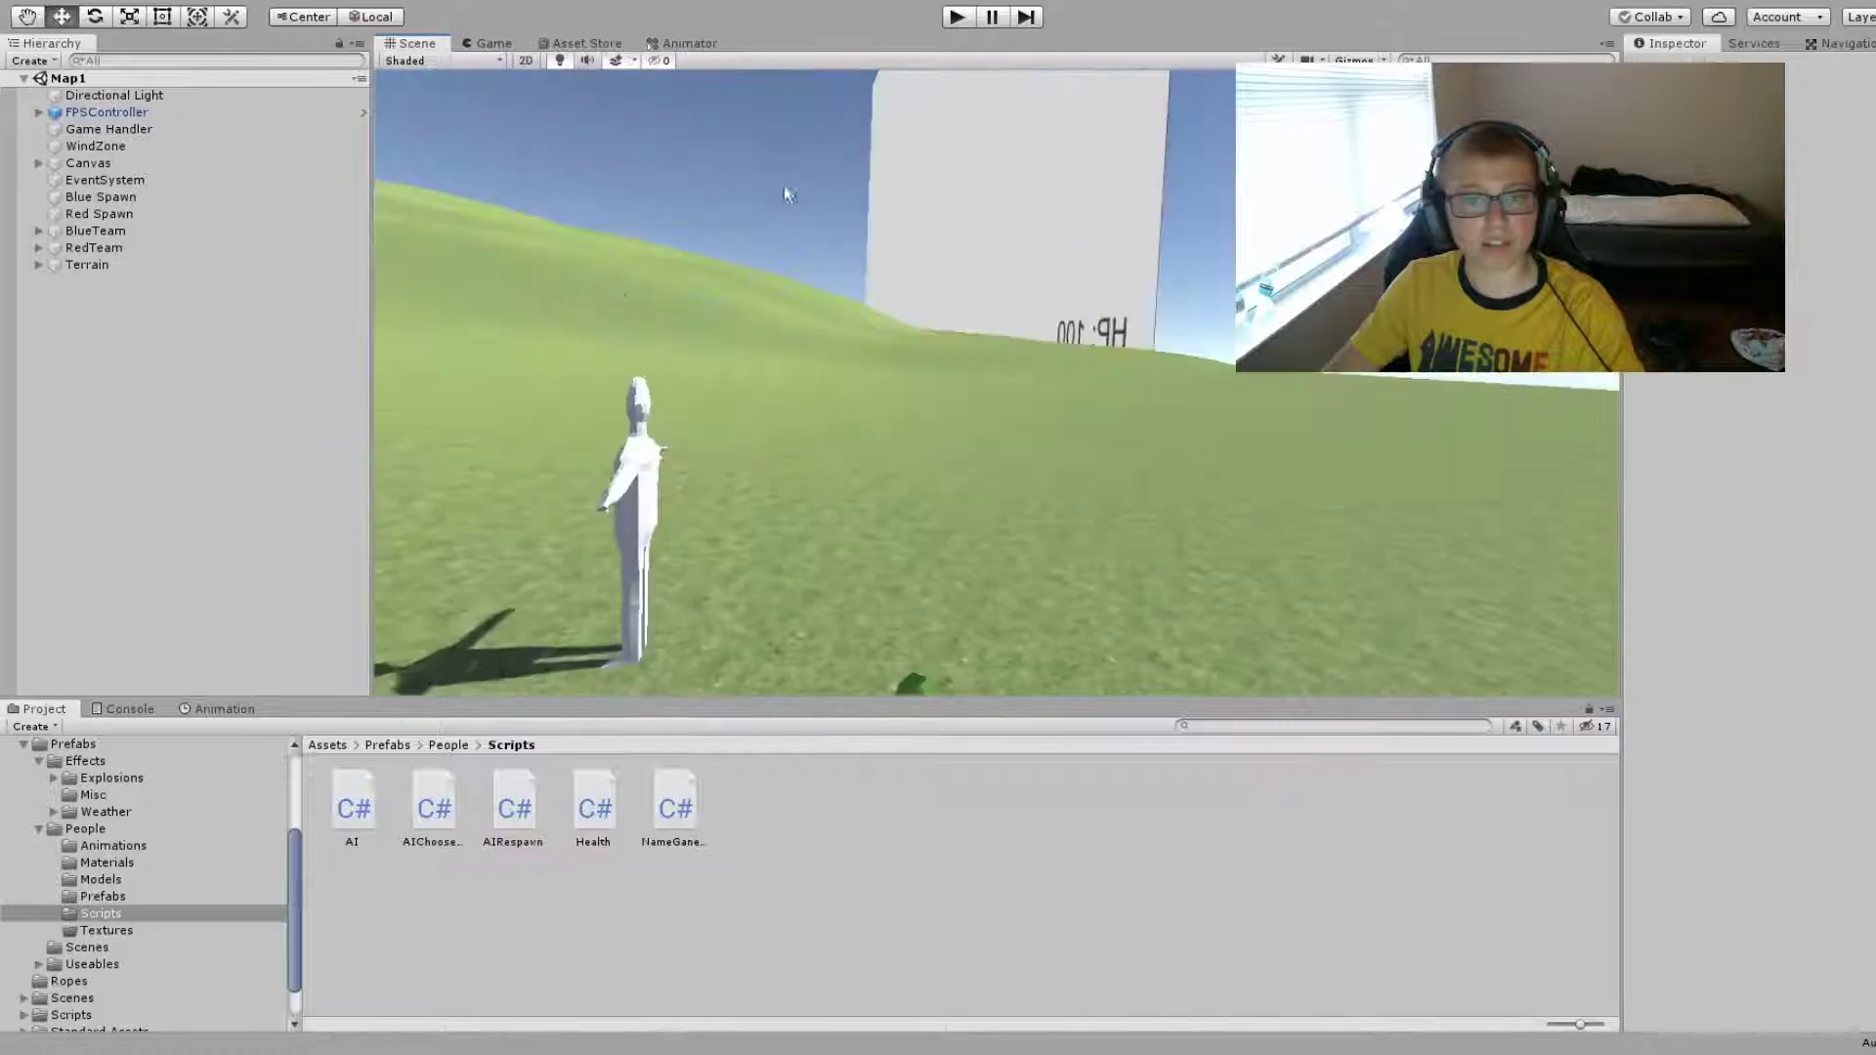
click(953, 18)
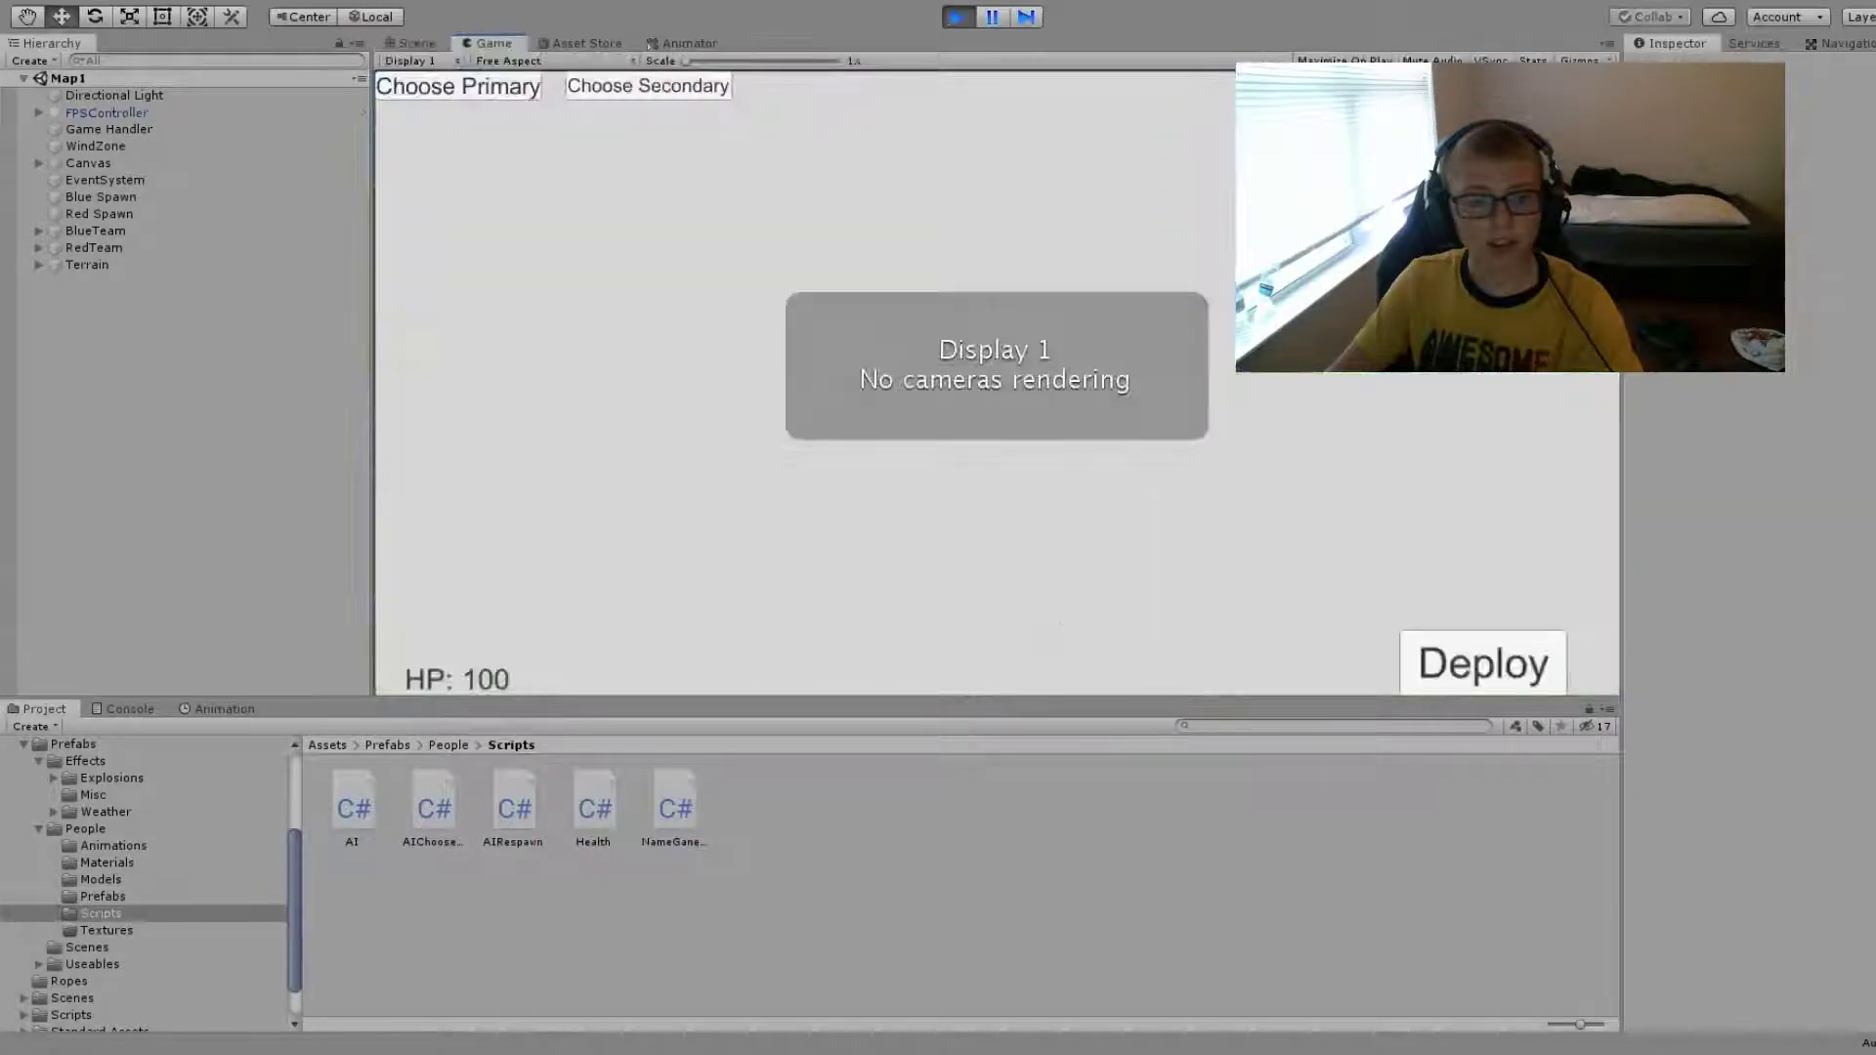
click(491, 91)
click(482, 242)
click(648, 86)
click(531, 174)
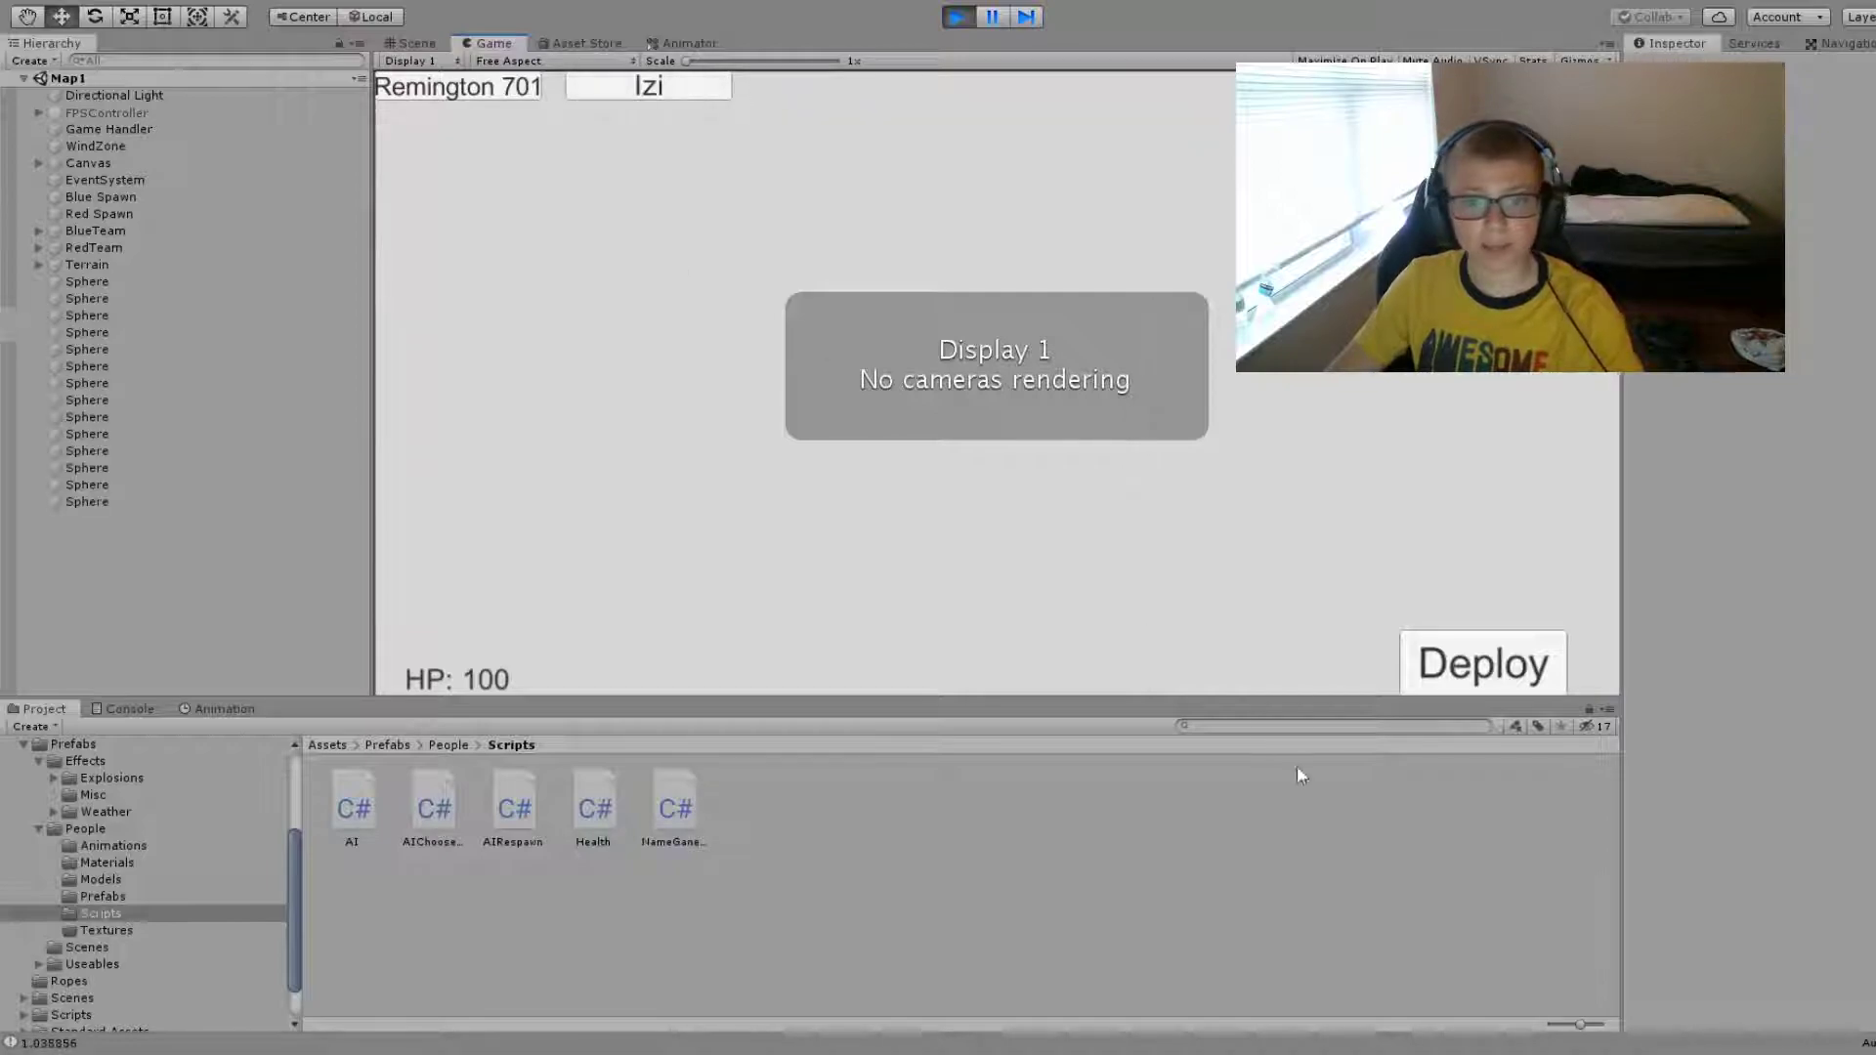
click(507, 91)
click(621, 265)
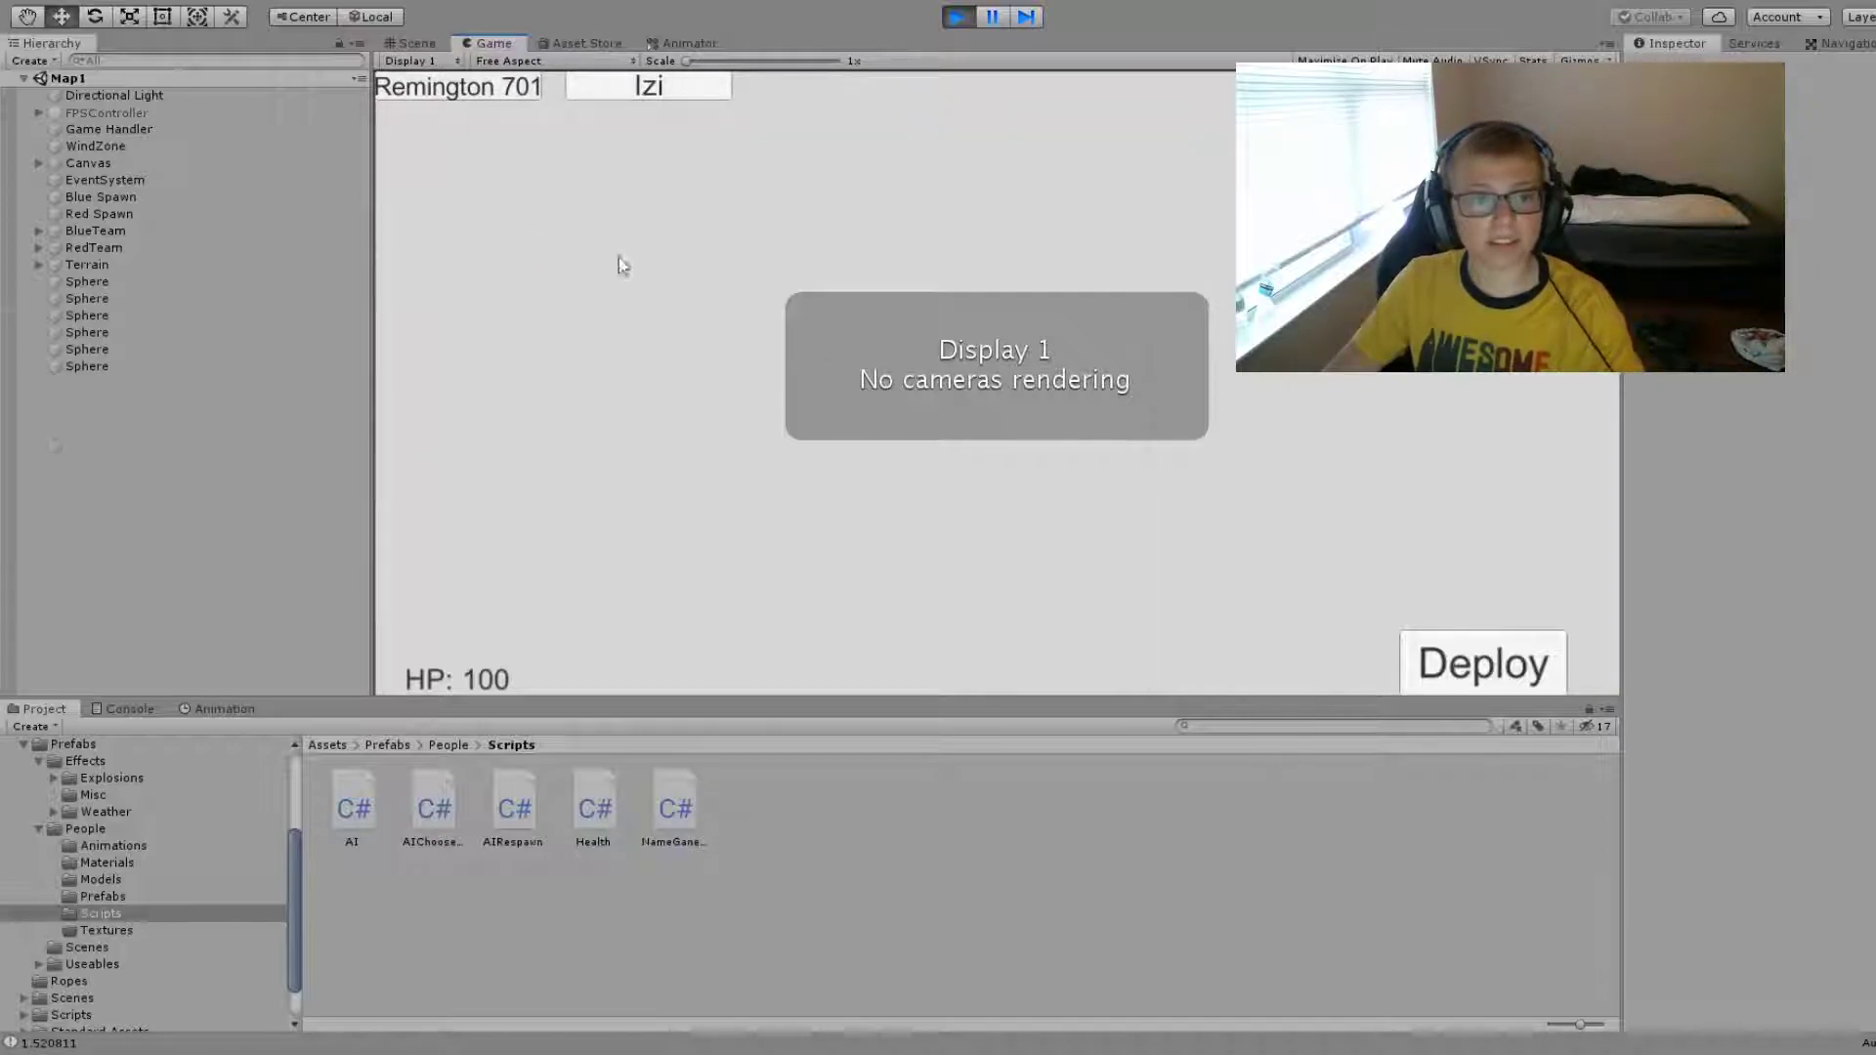
click(1473, 675)
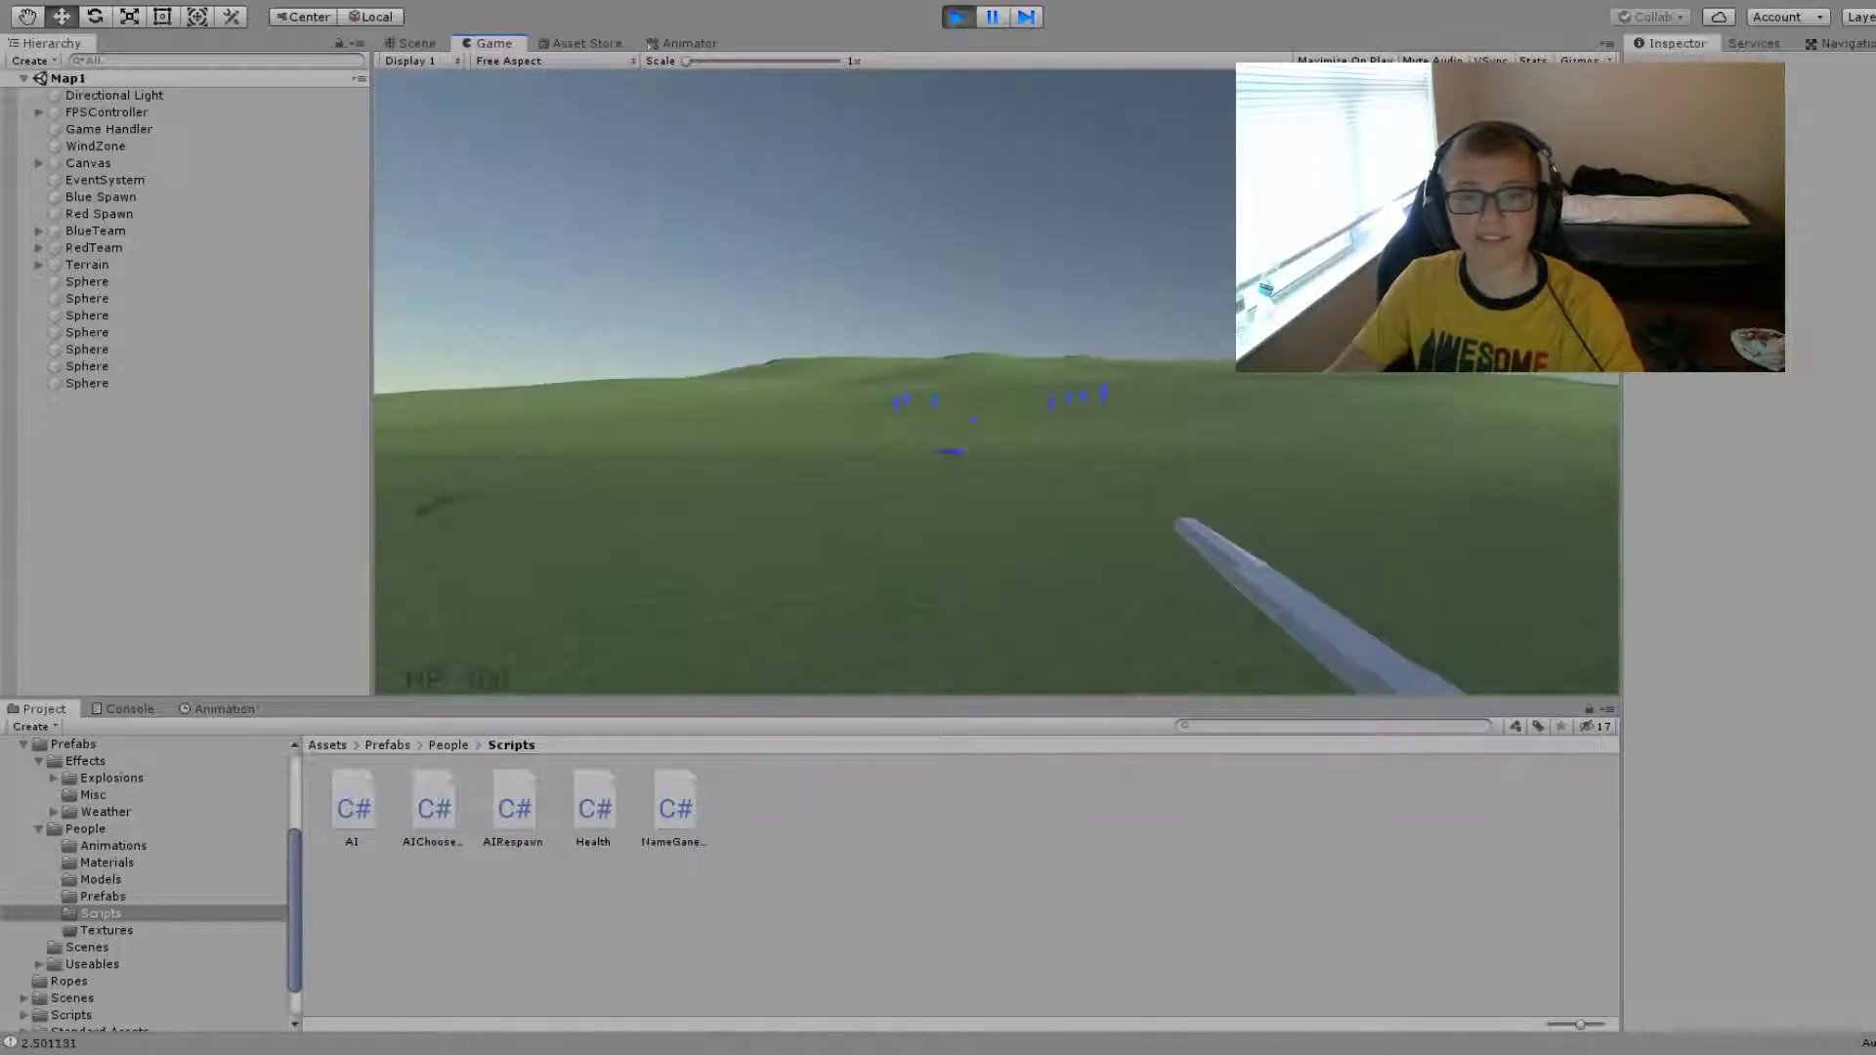
- Swap to the pistol with key 2, then back to the rifle with key 1
key(2)
key(1)
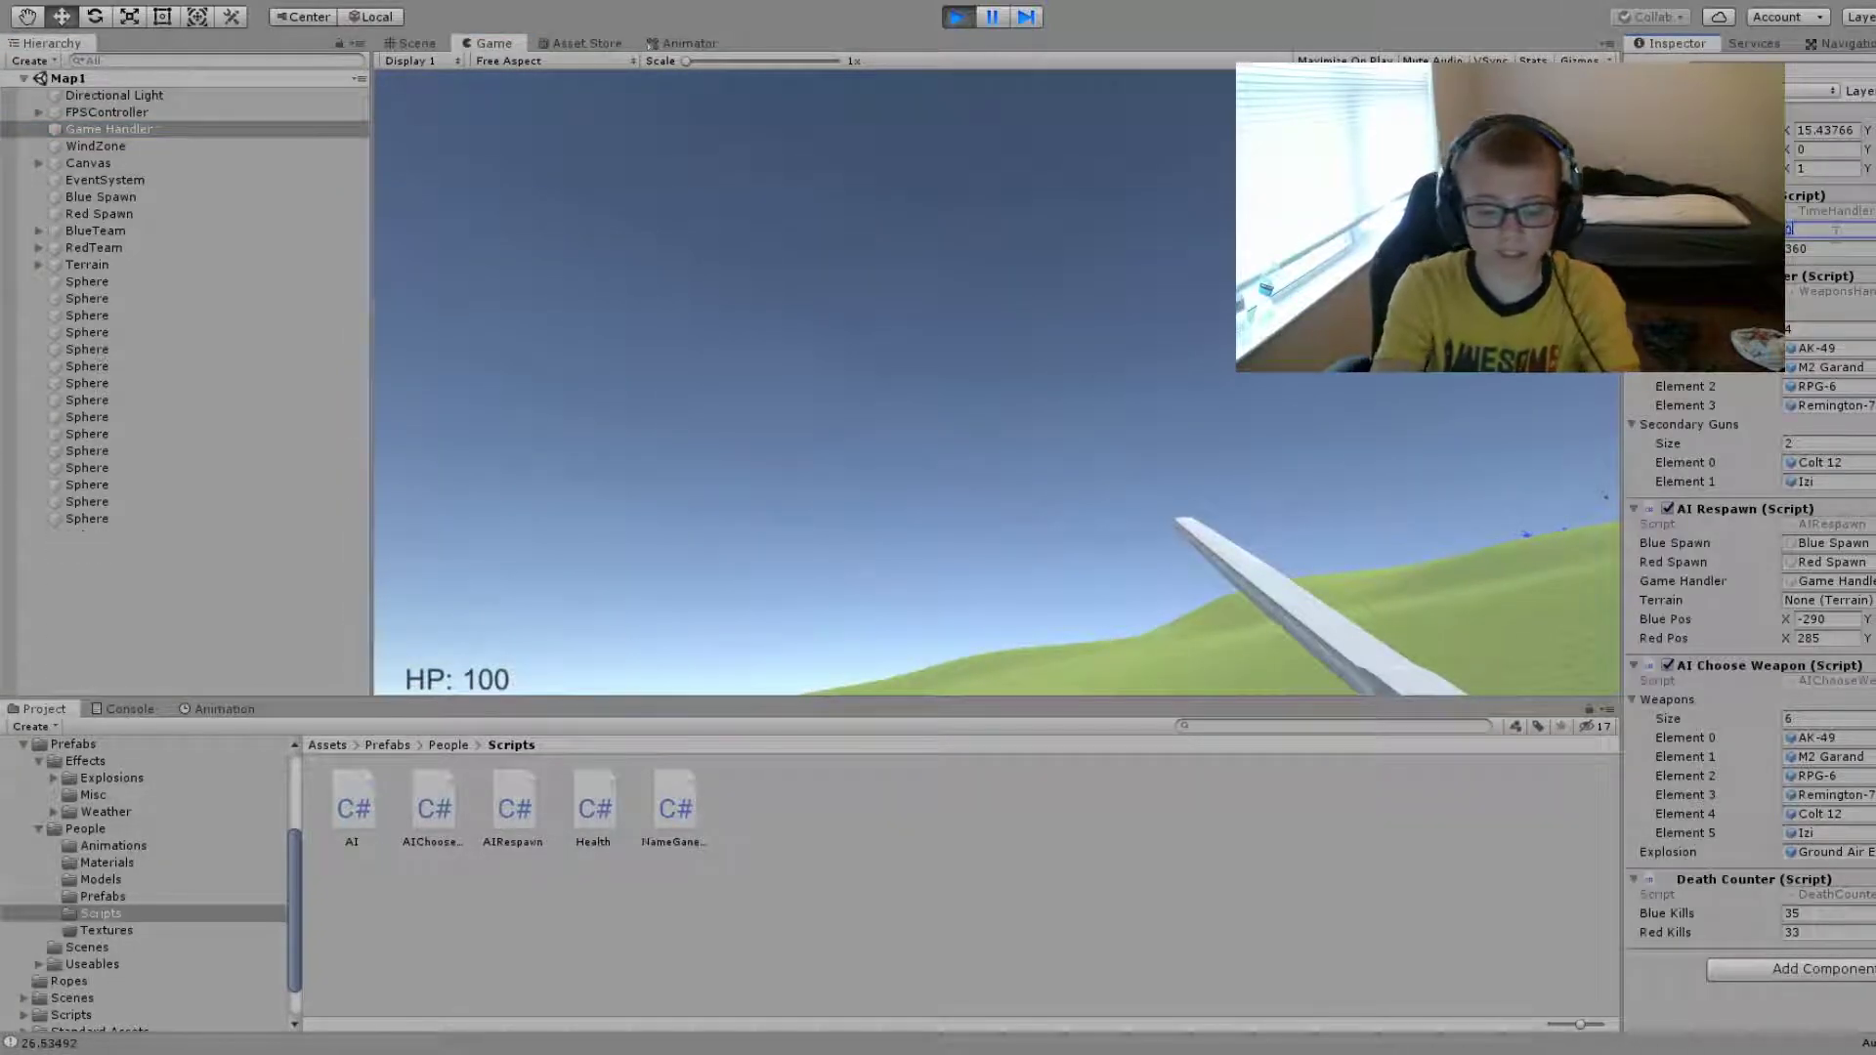
- Take control of the in-game camera, then switch to the Scene view and fly to a new vantage point
click(1532, 401)
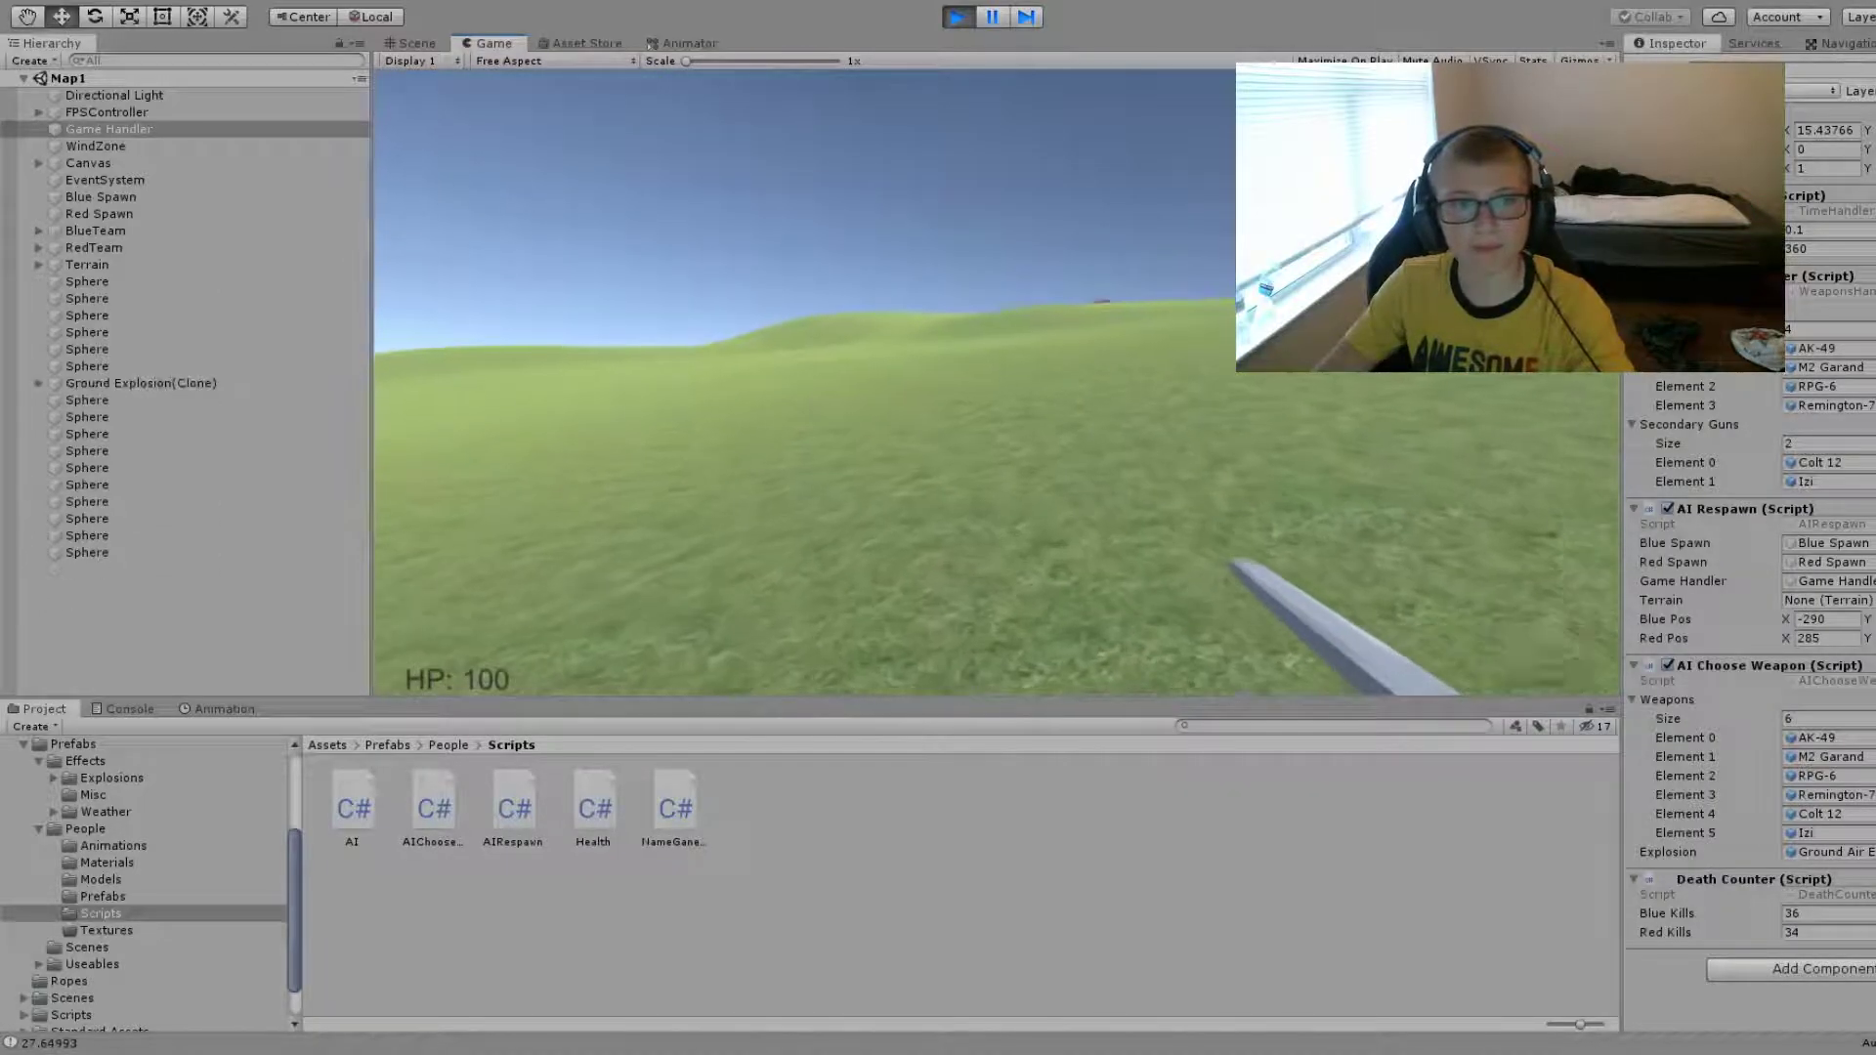
key(ctrl+1)
mouse_move(1246, 450)
right_down()
mouse_move(832, 326)
mouse_move(963, 449)
right_up()
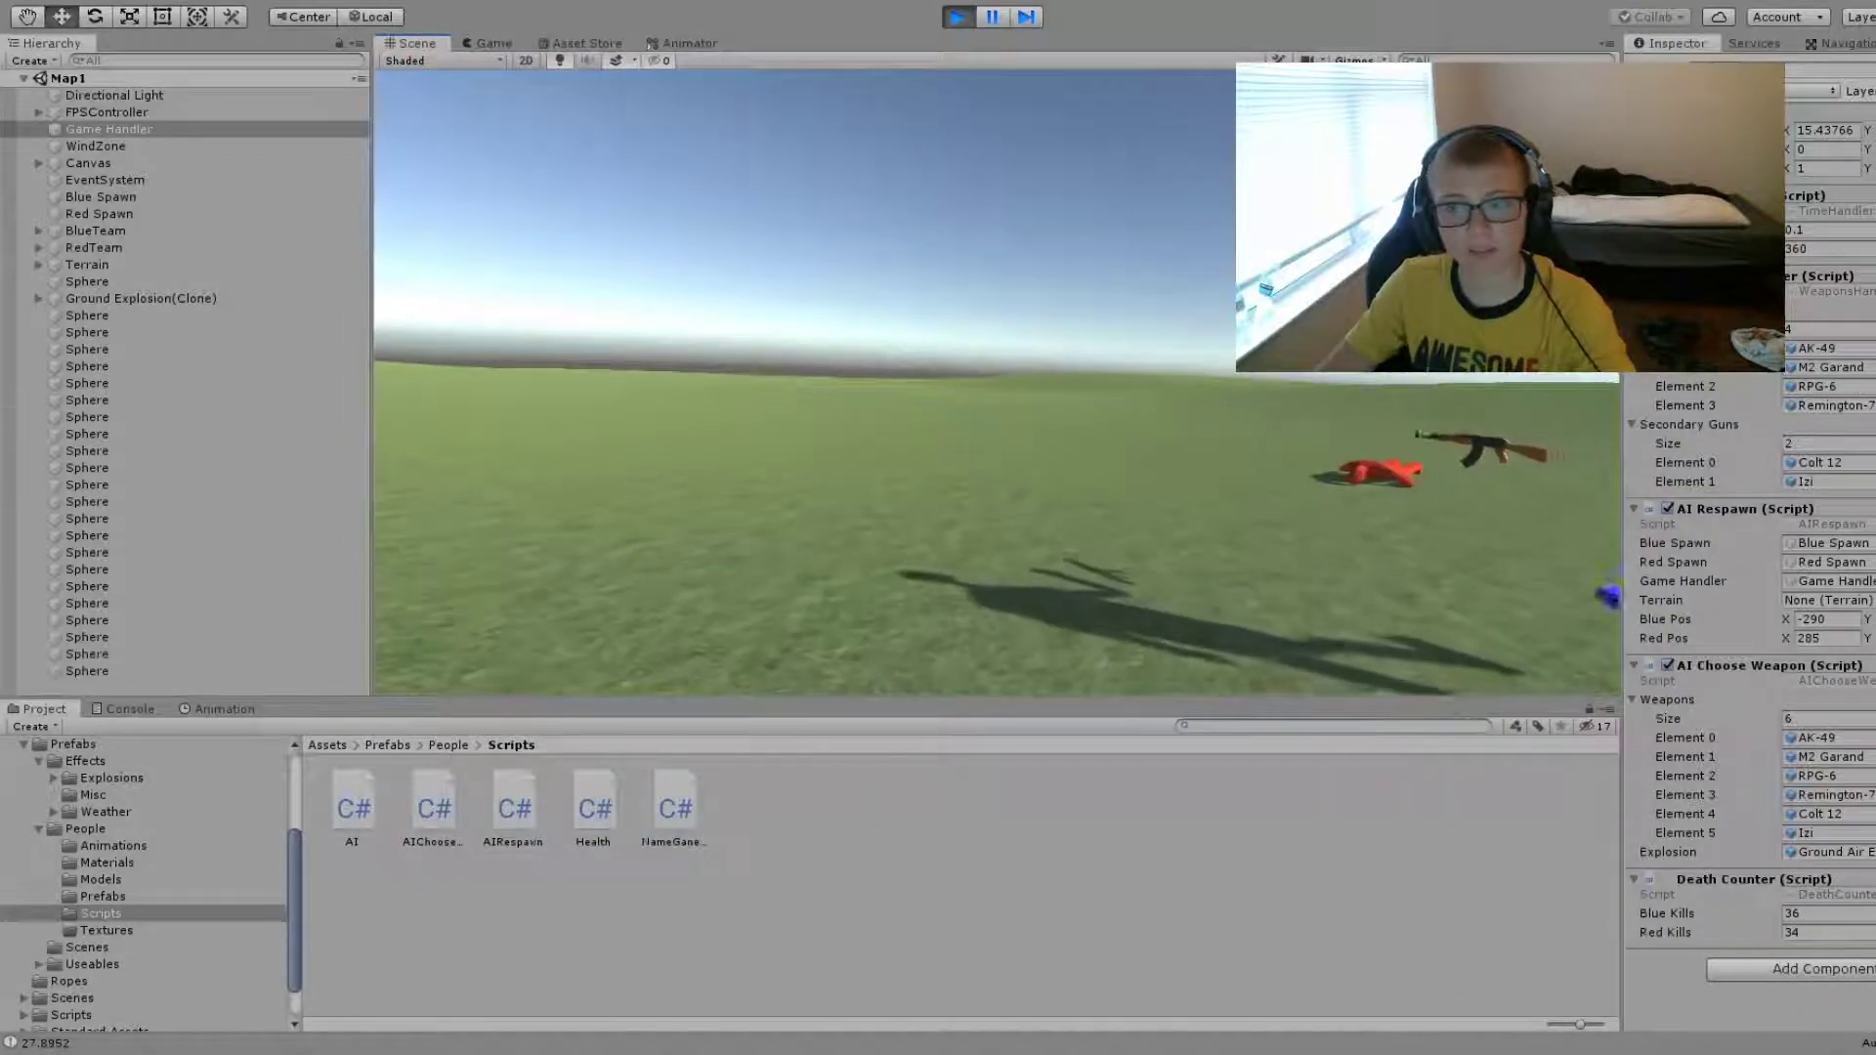
- Enter 0.2 in the TimeHandler field and turn the Scene camera across the field
click(1817, 229)
text(0.2)
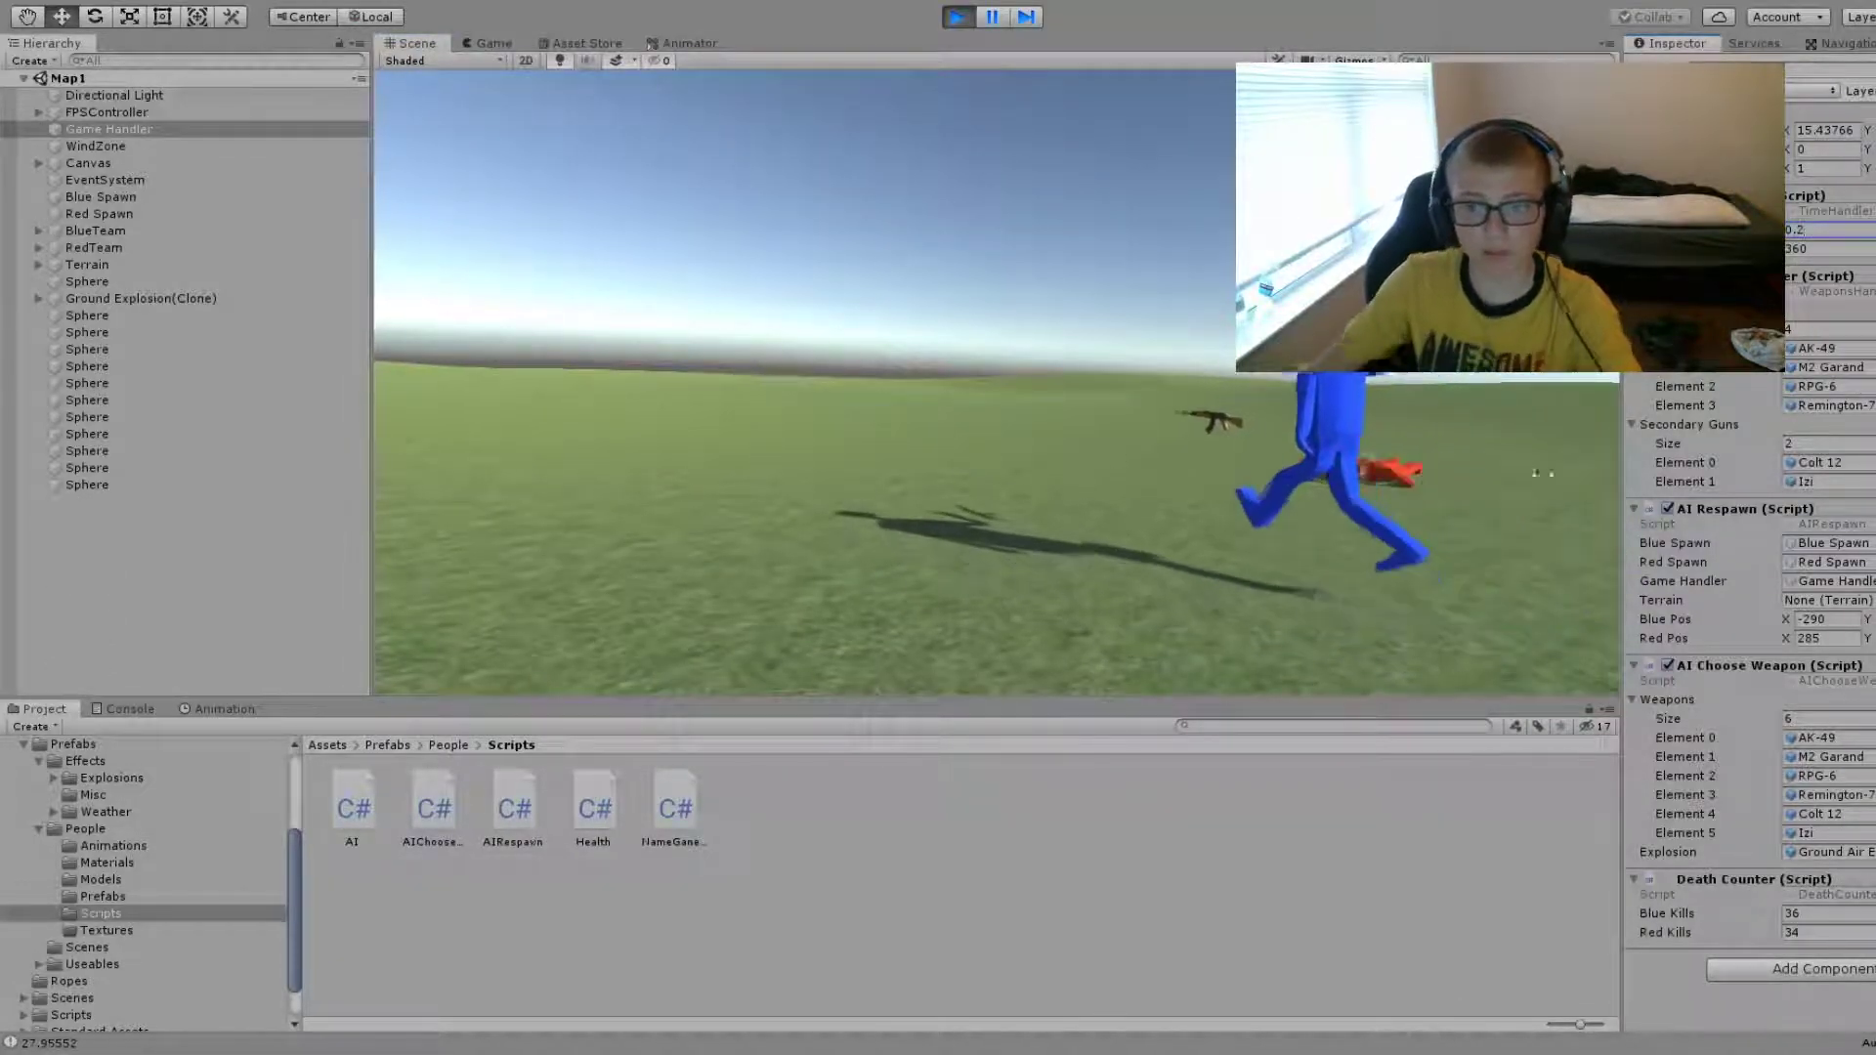
mouse_move(1070, 414)
right_down()
mouse_move(1668, 506)
mouse_move(1852, 265)
right_up()
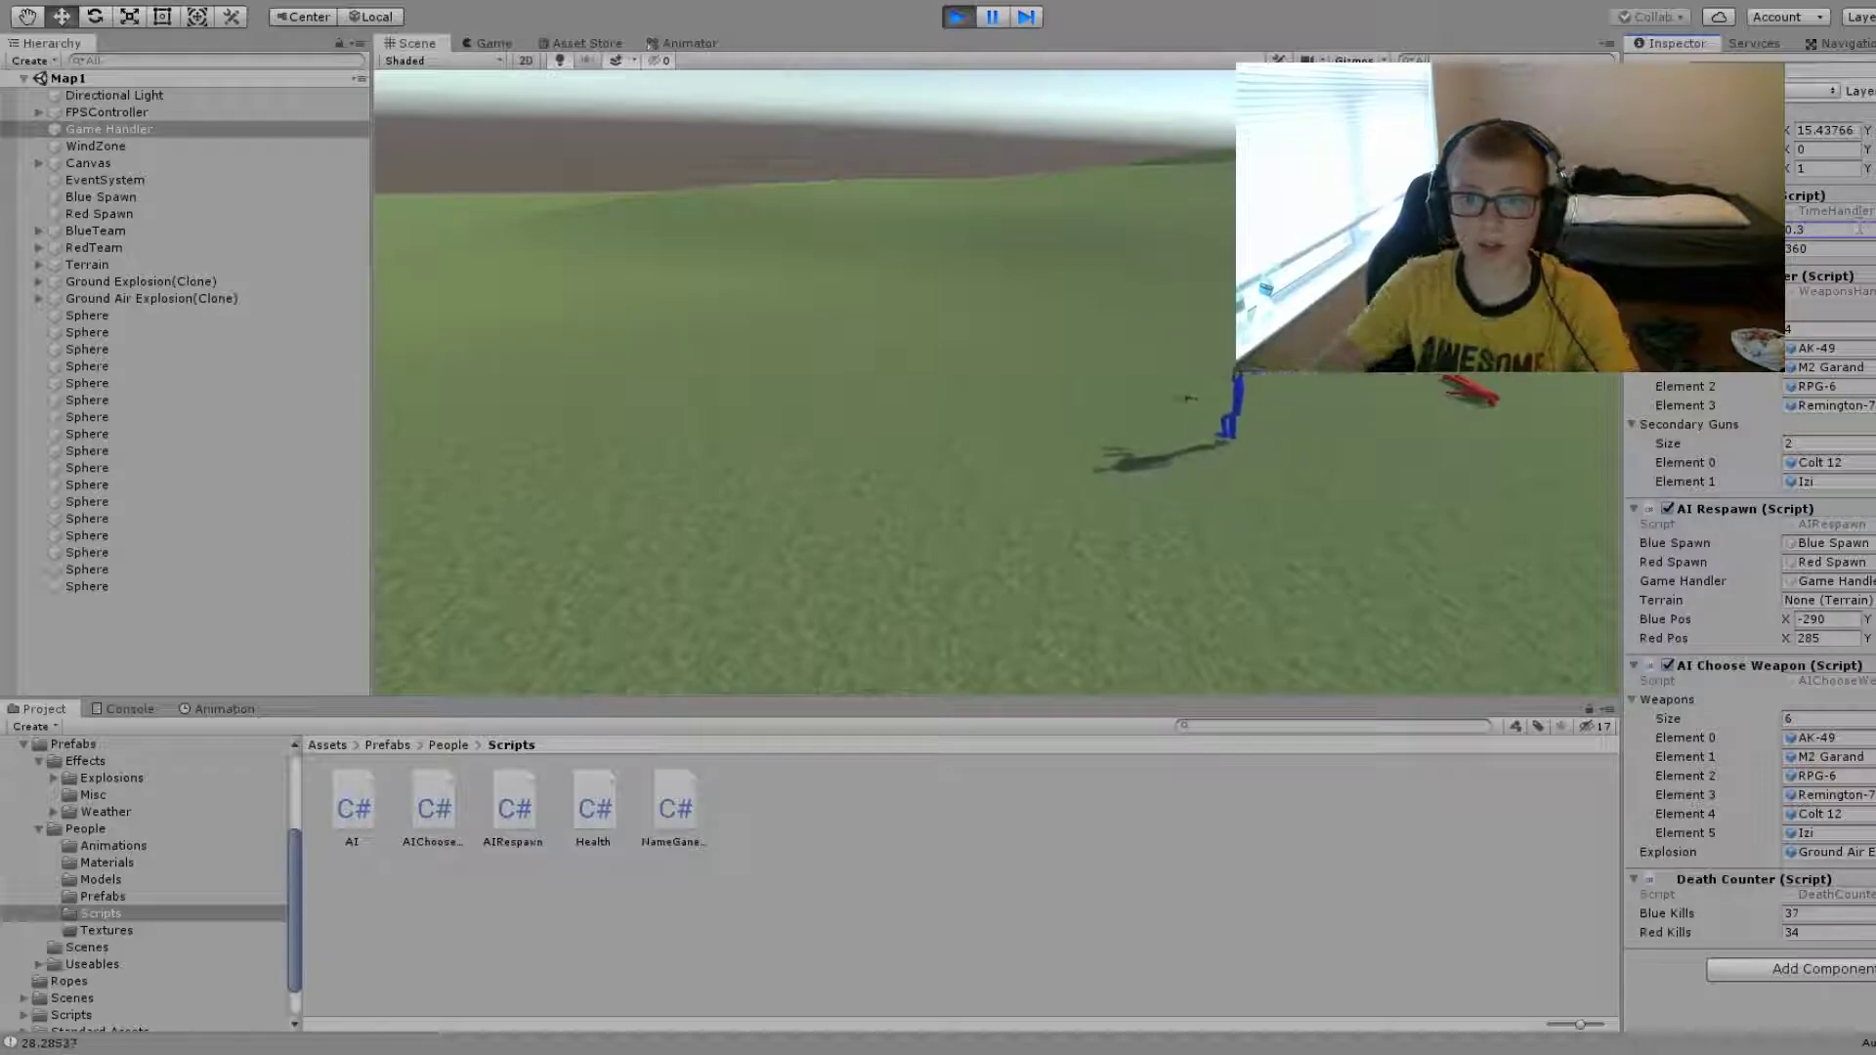
mouse_move(1094, 298)
right_down()
mouse_move(671, 249)
mouse_move(708, 220)
right_up()
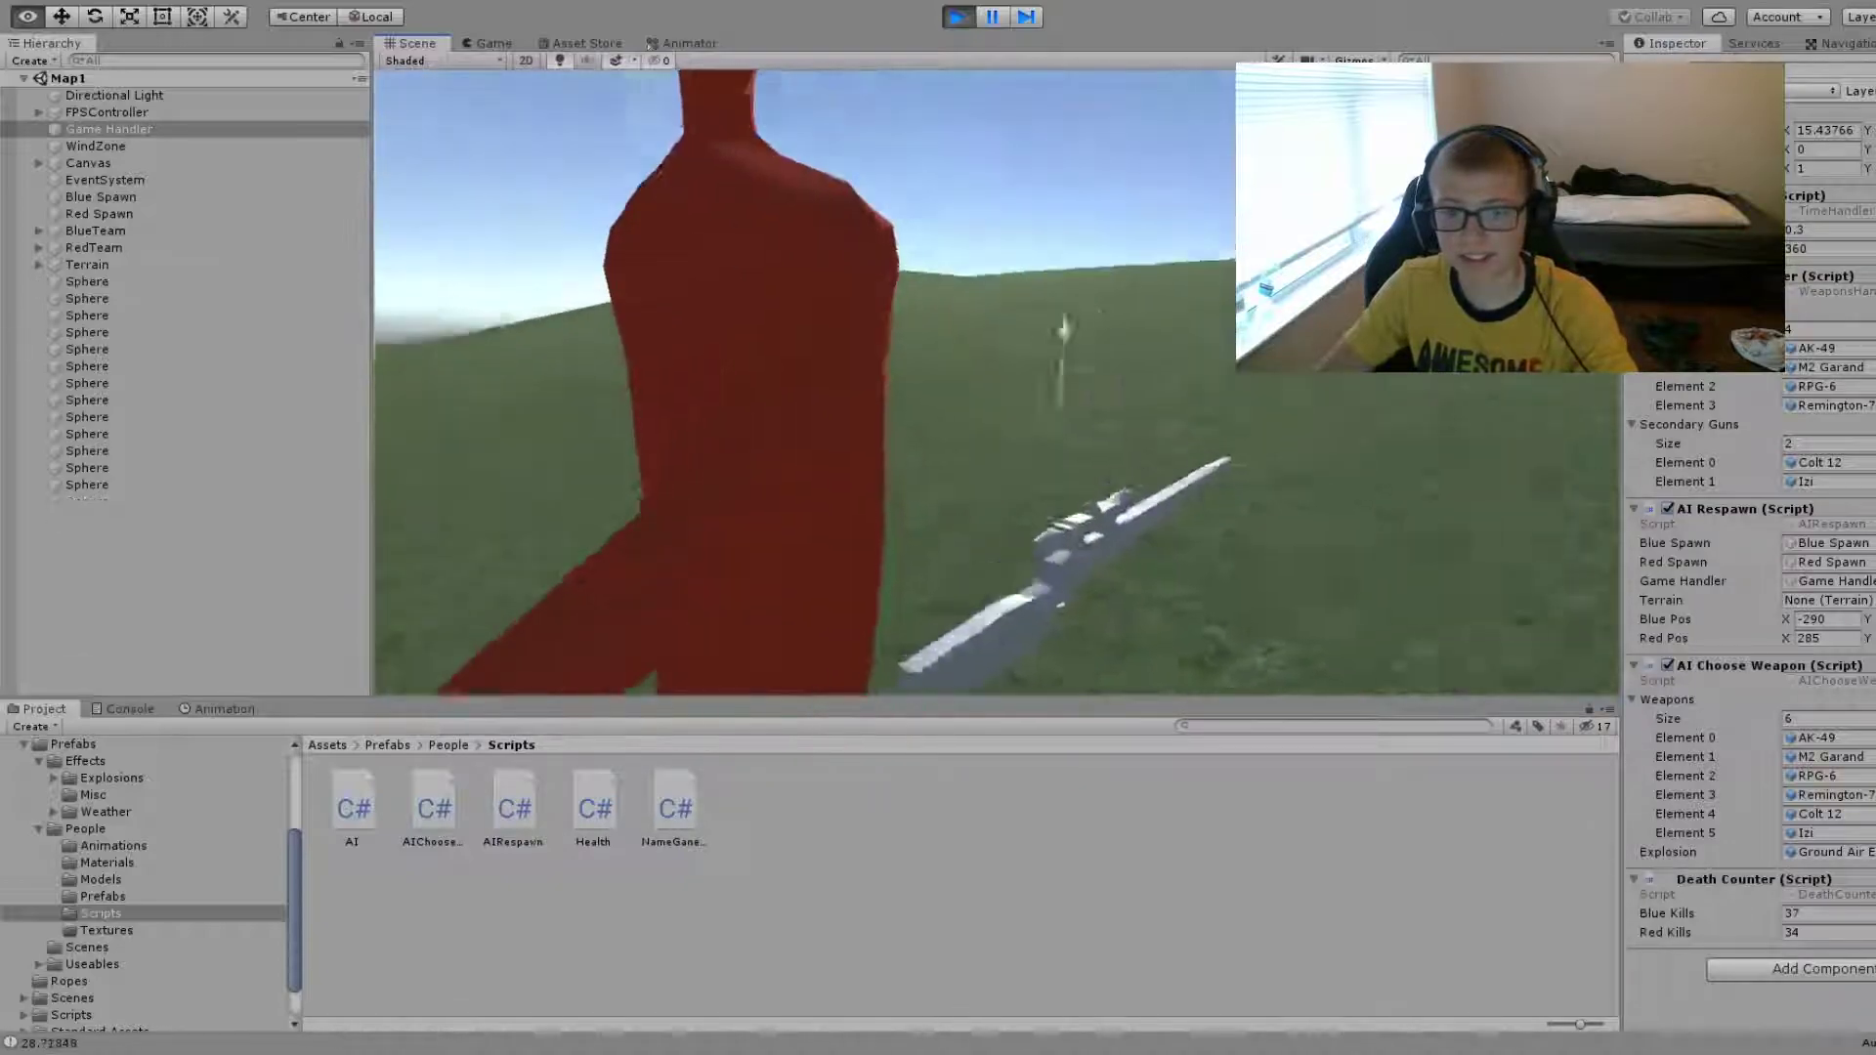
- Follow the red soldier, set TimeHandler to 0.1, and select him in the Scene view
right_drag(708, 220, 713, 225)
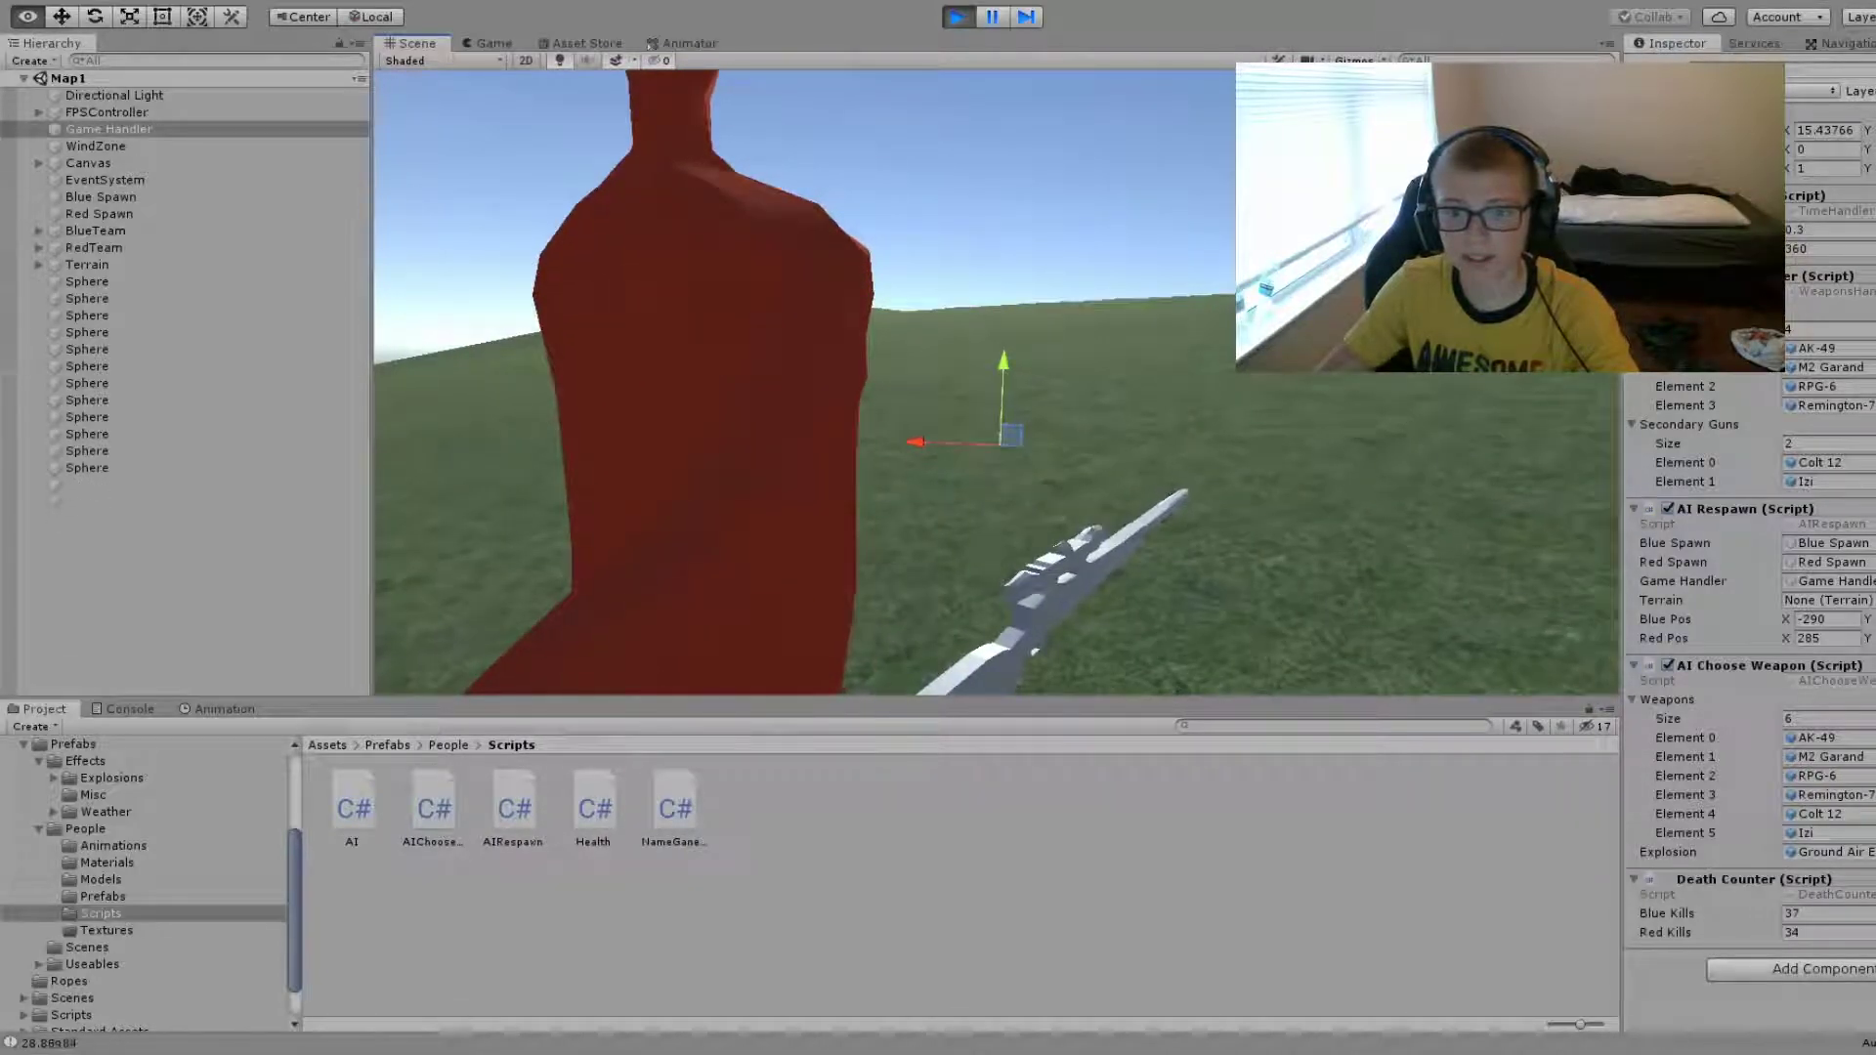
right_drag(713, 225, 742, 235)
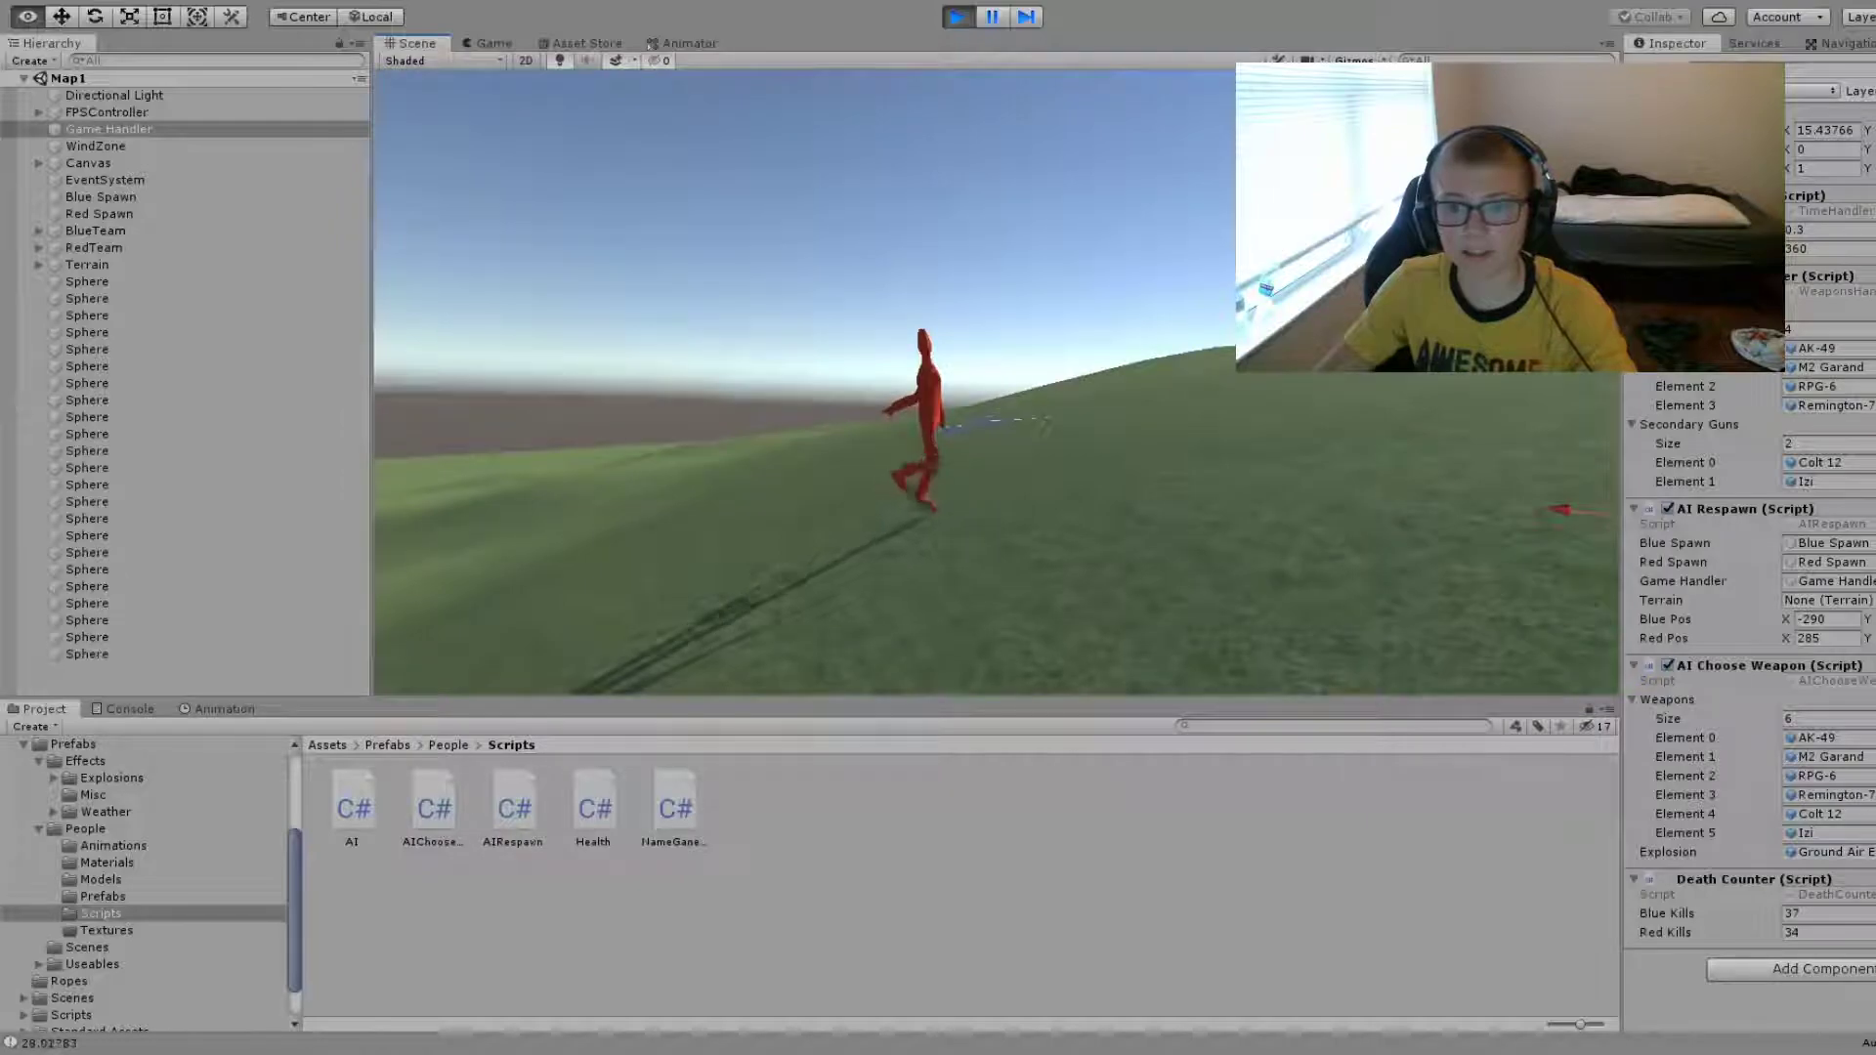
click(1833, 228)
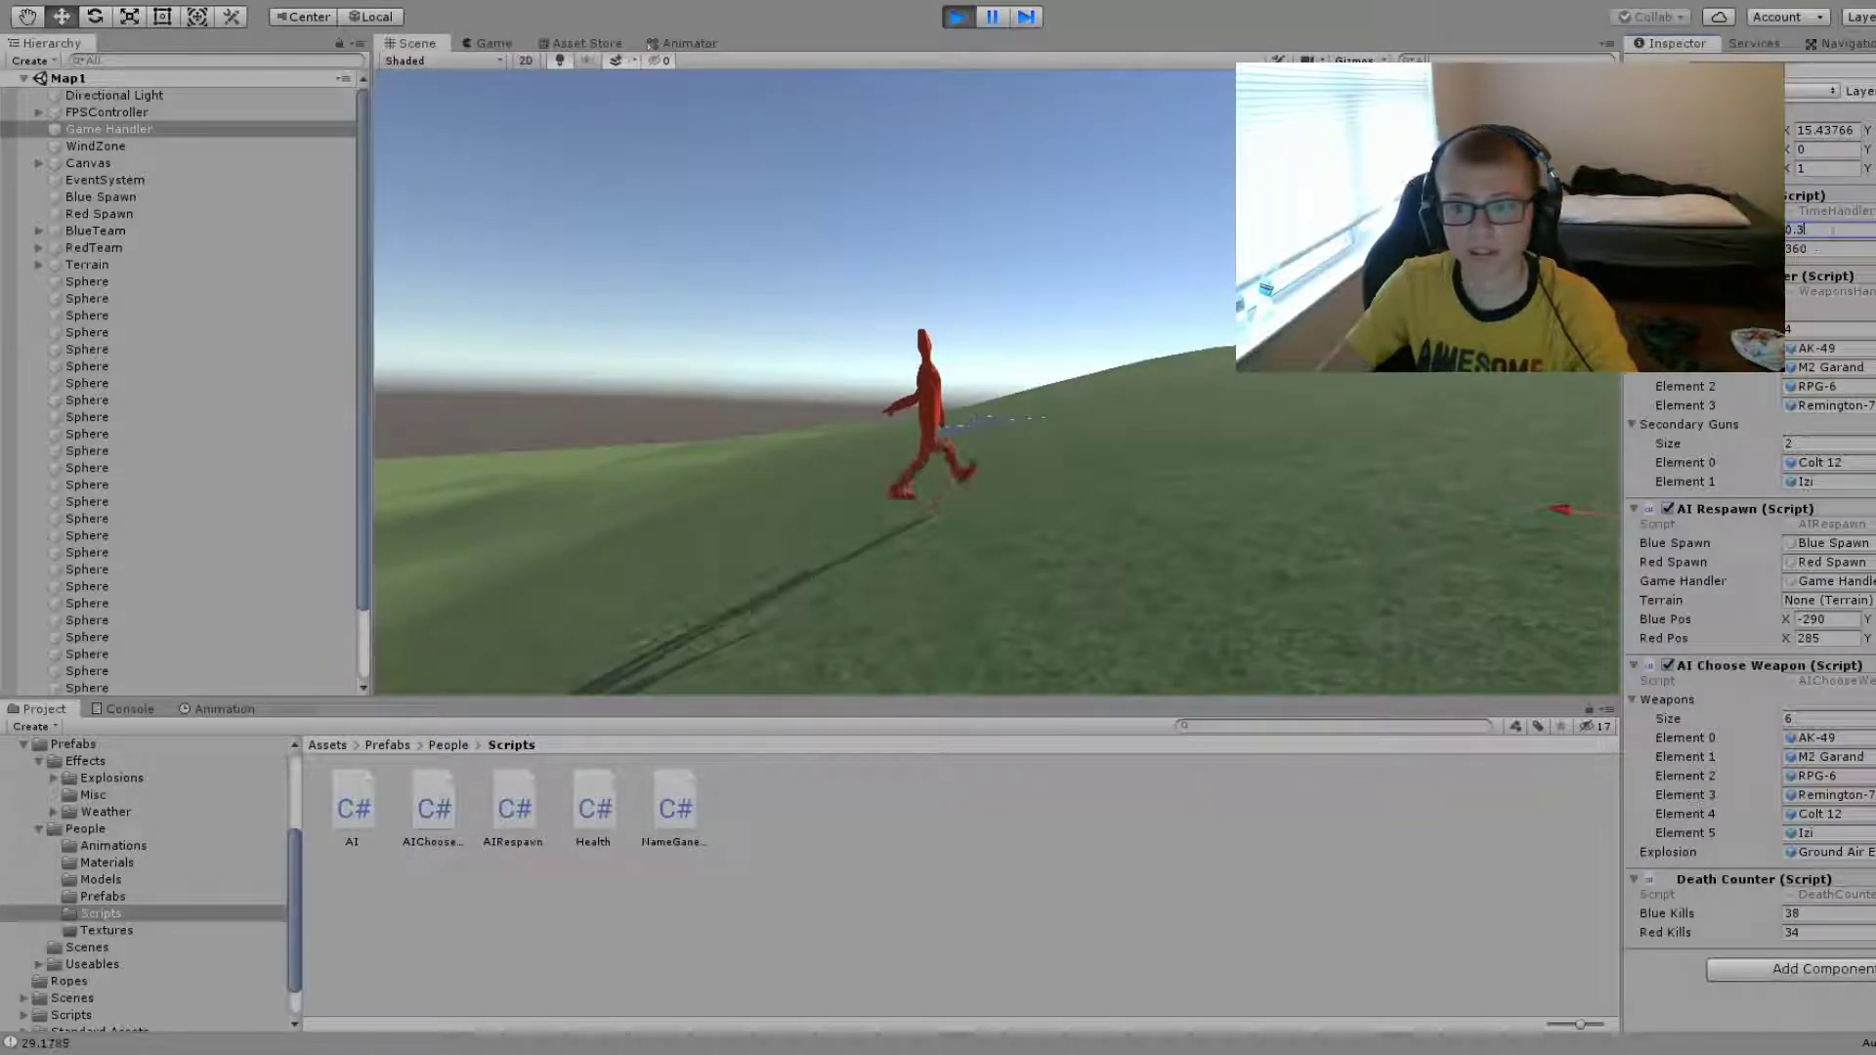
text(0.1)
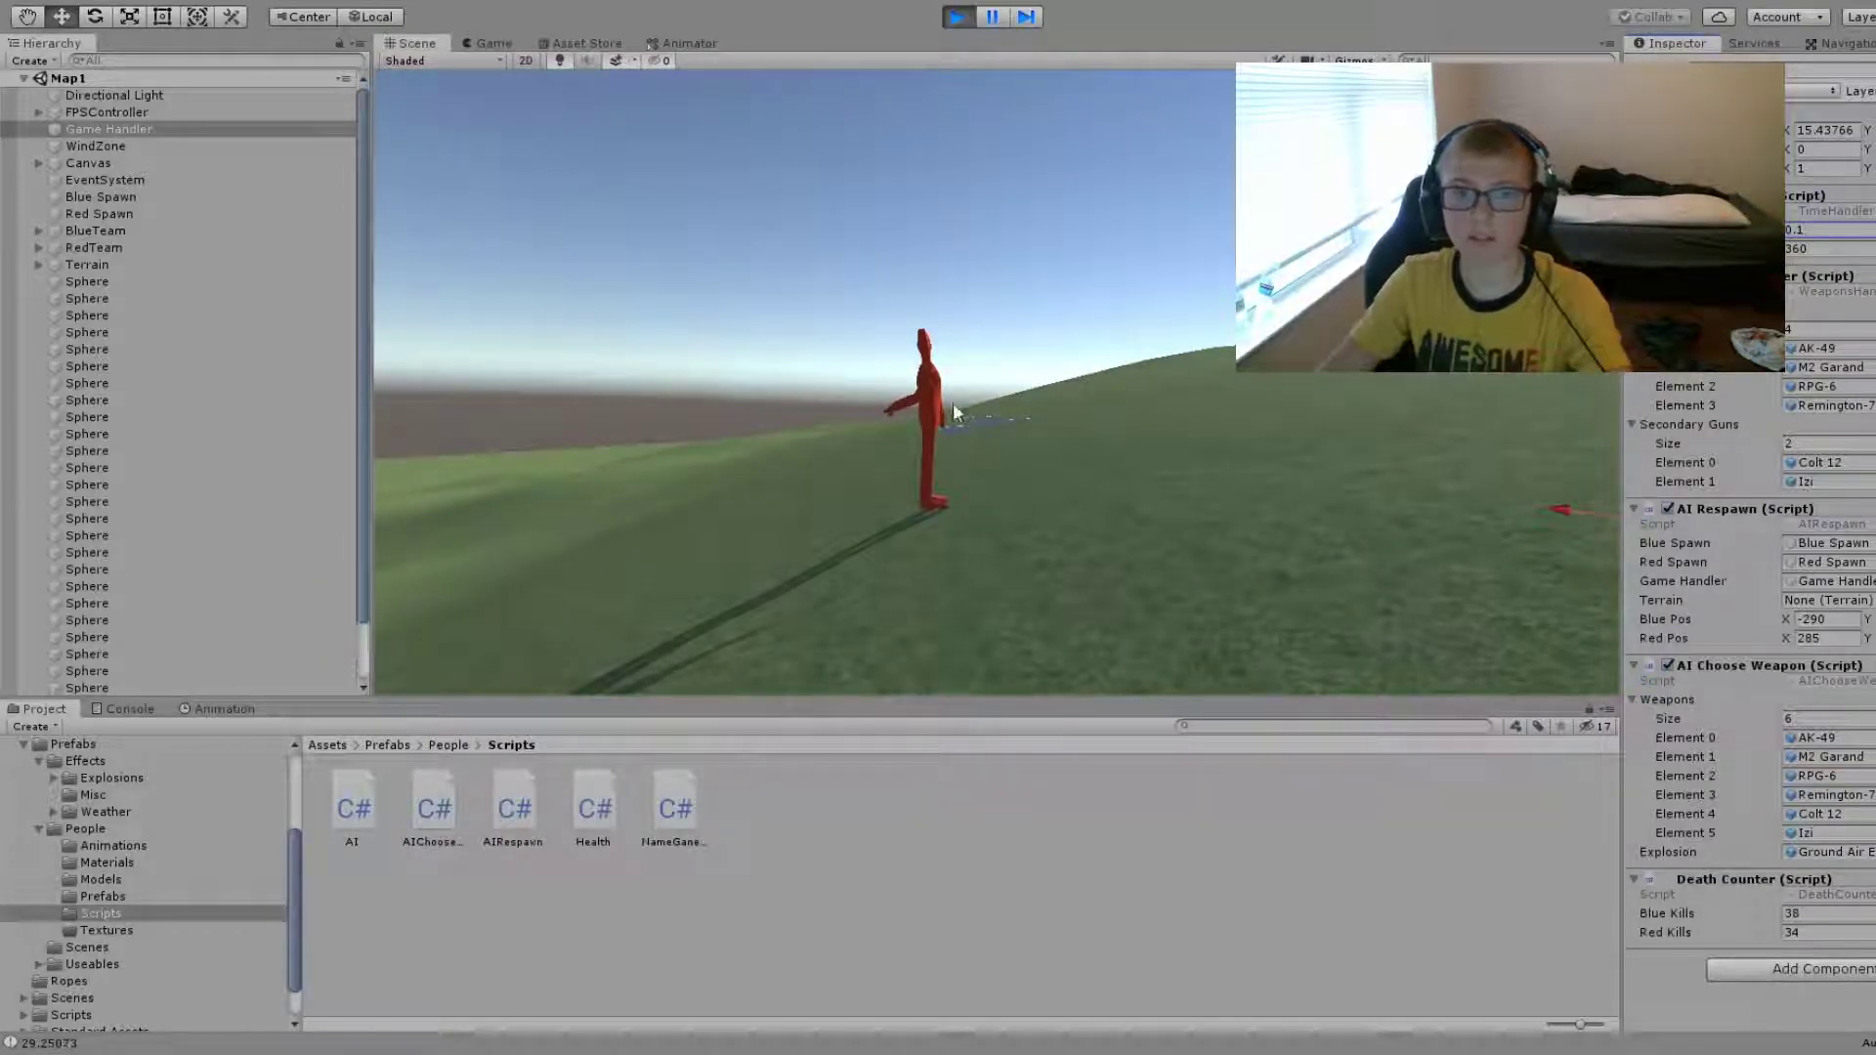
click(932, 406)
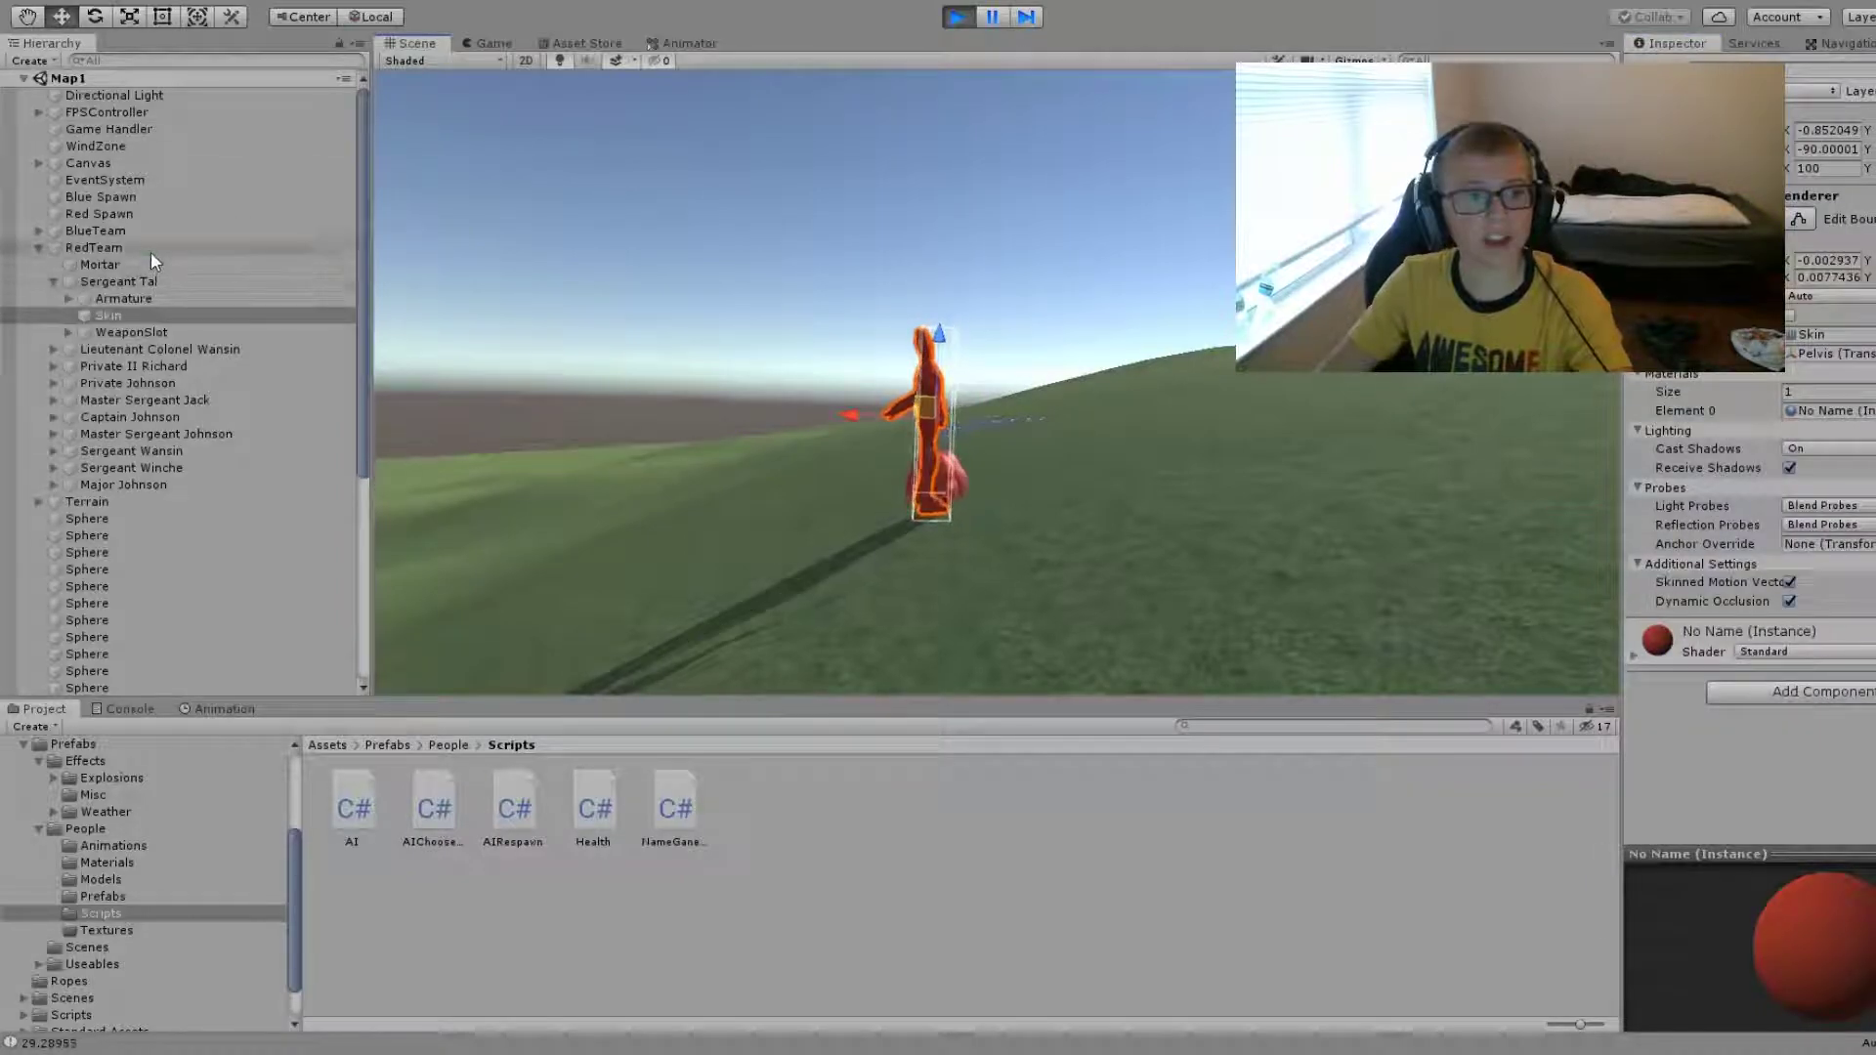
mouse_move(998, 414)
alt+mouse_down()
mouse_move(795, 340)
mouse_move(558, 479)
alt+mouse_up()
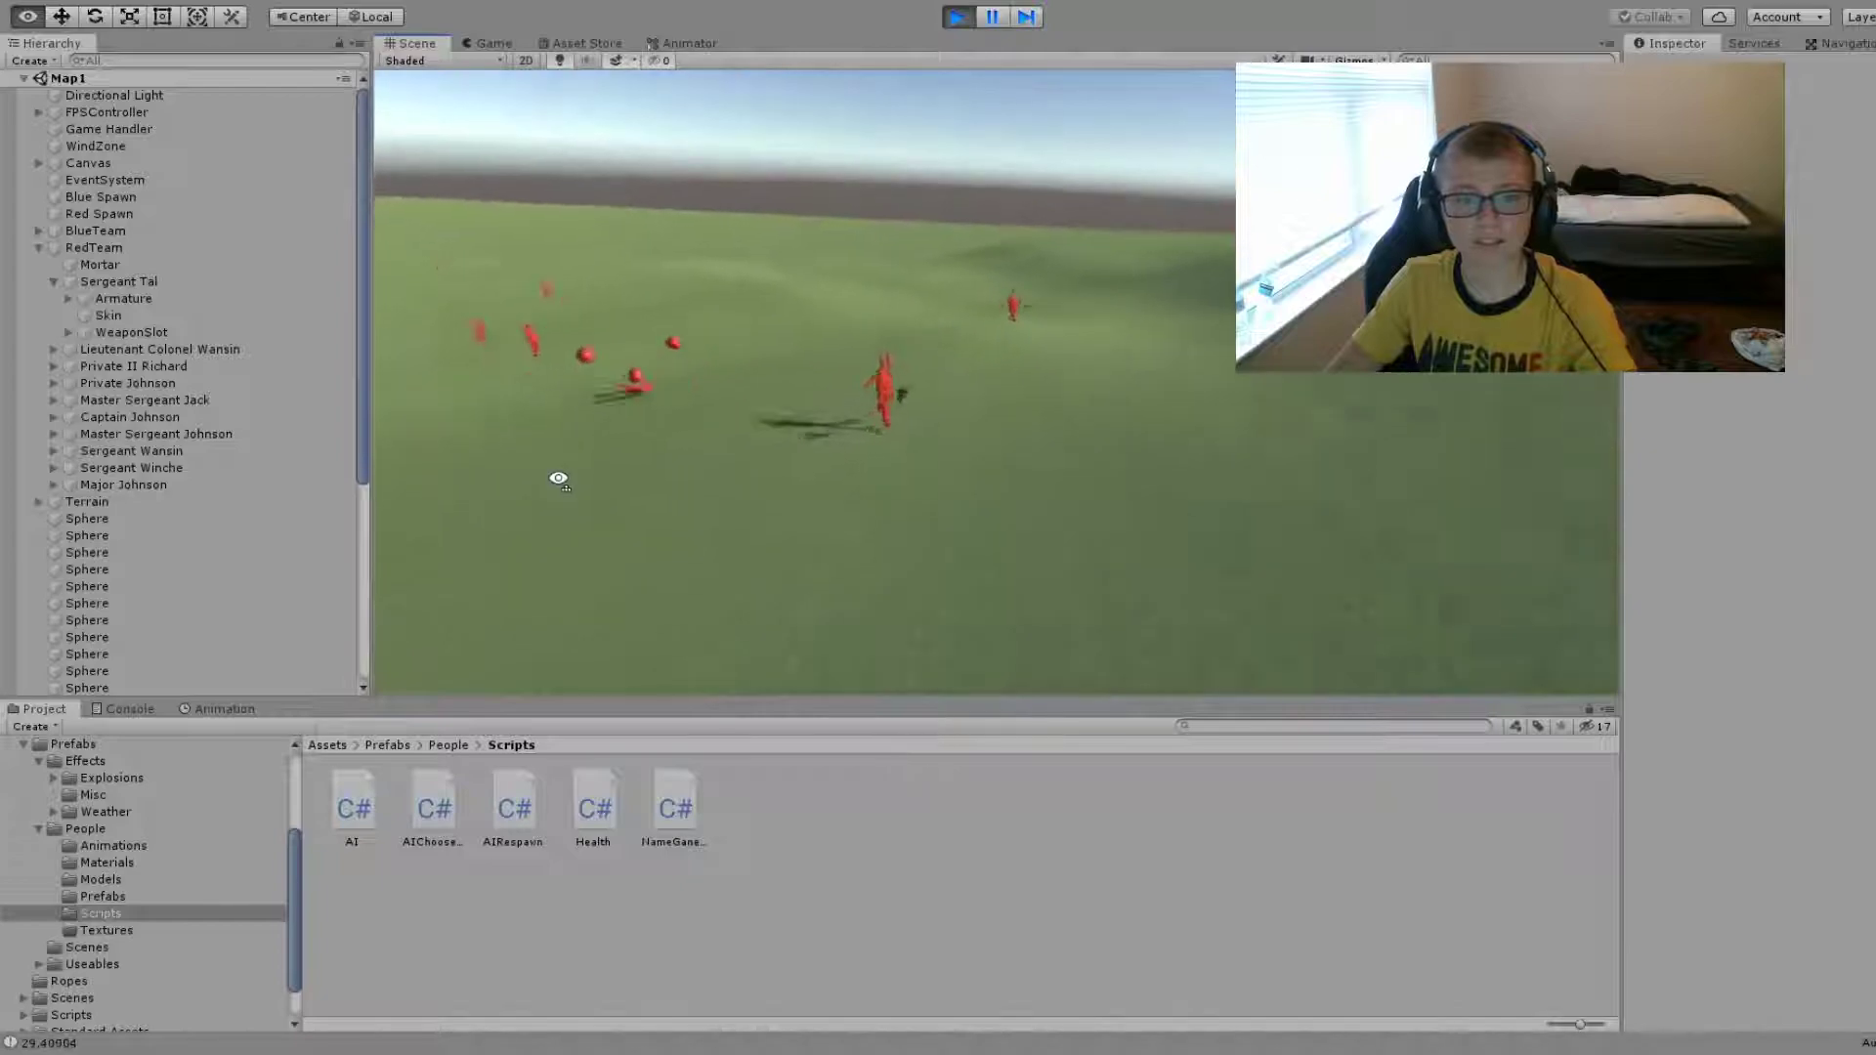
click(188, 432)
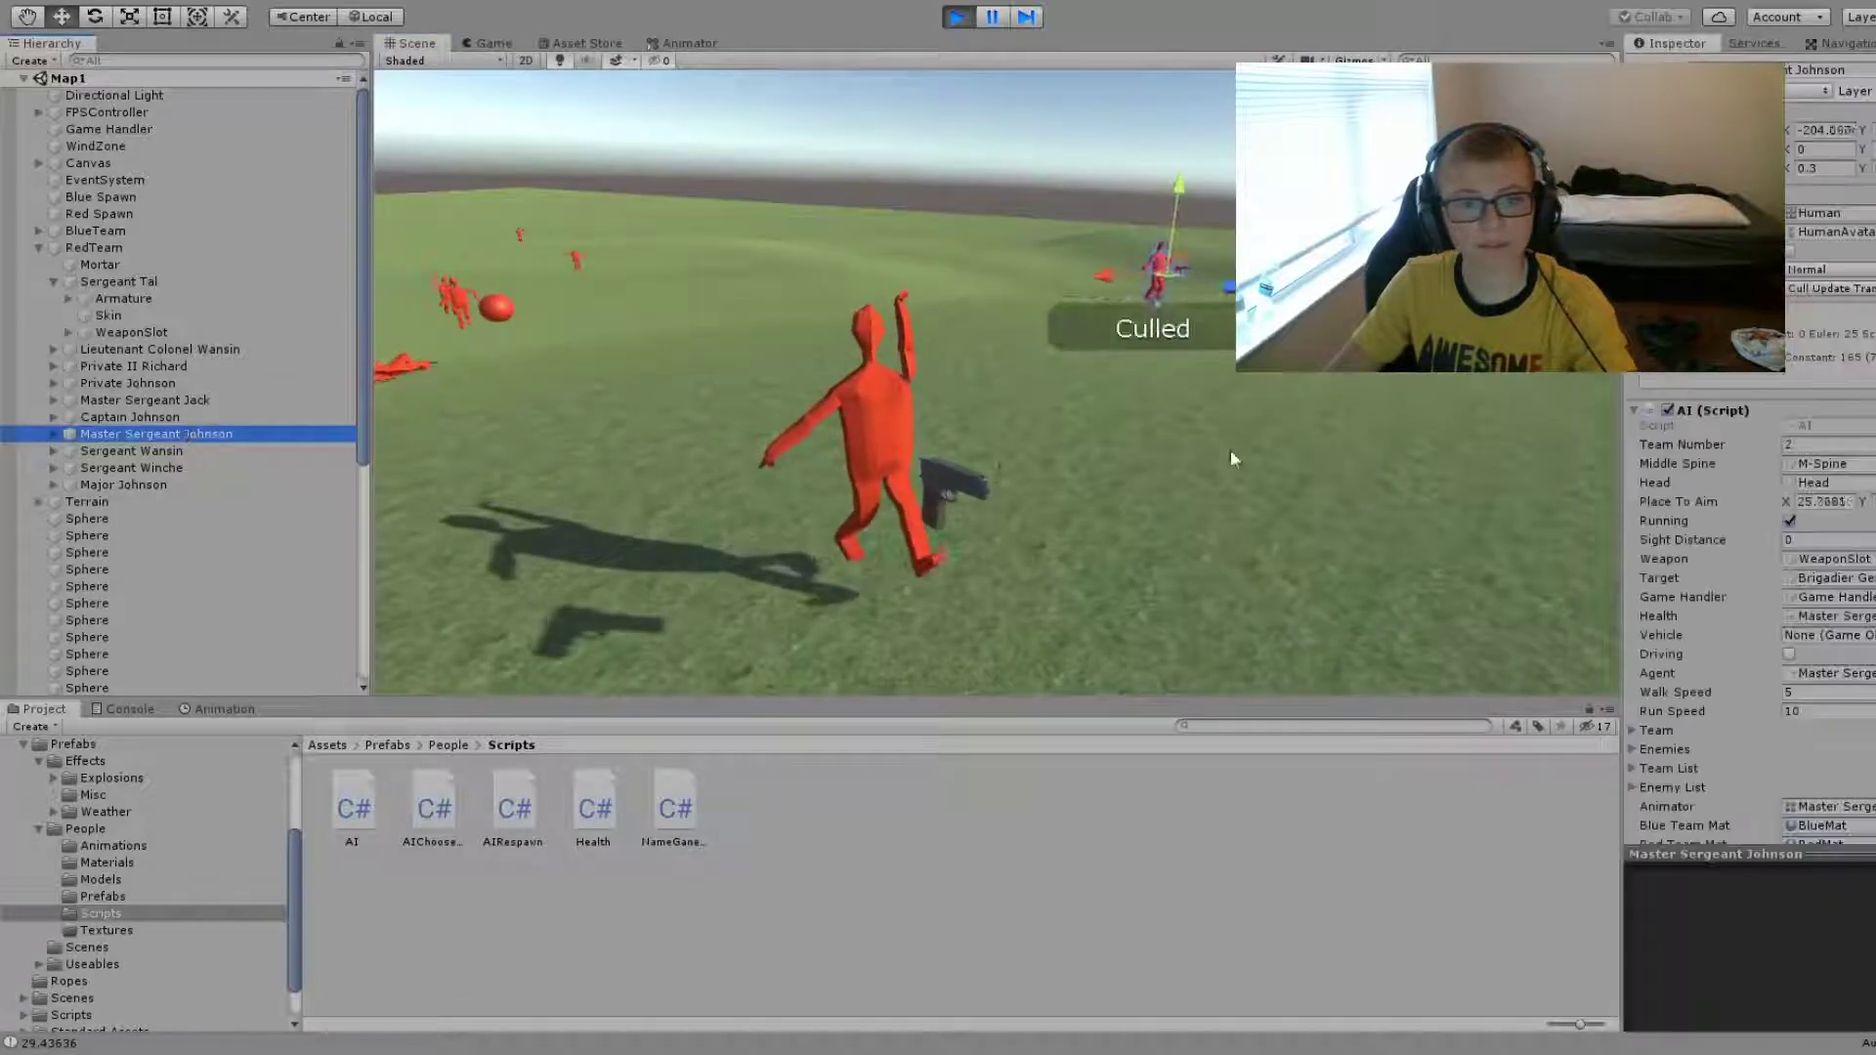
mouse_move(1229, 457)
alt+mouse_down()
mouse_move(1870, 401)
mouse_move(1188, 414)
alt+mouse_up()
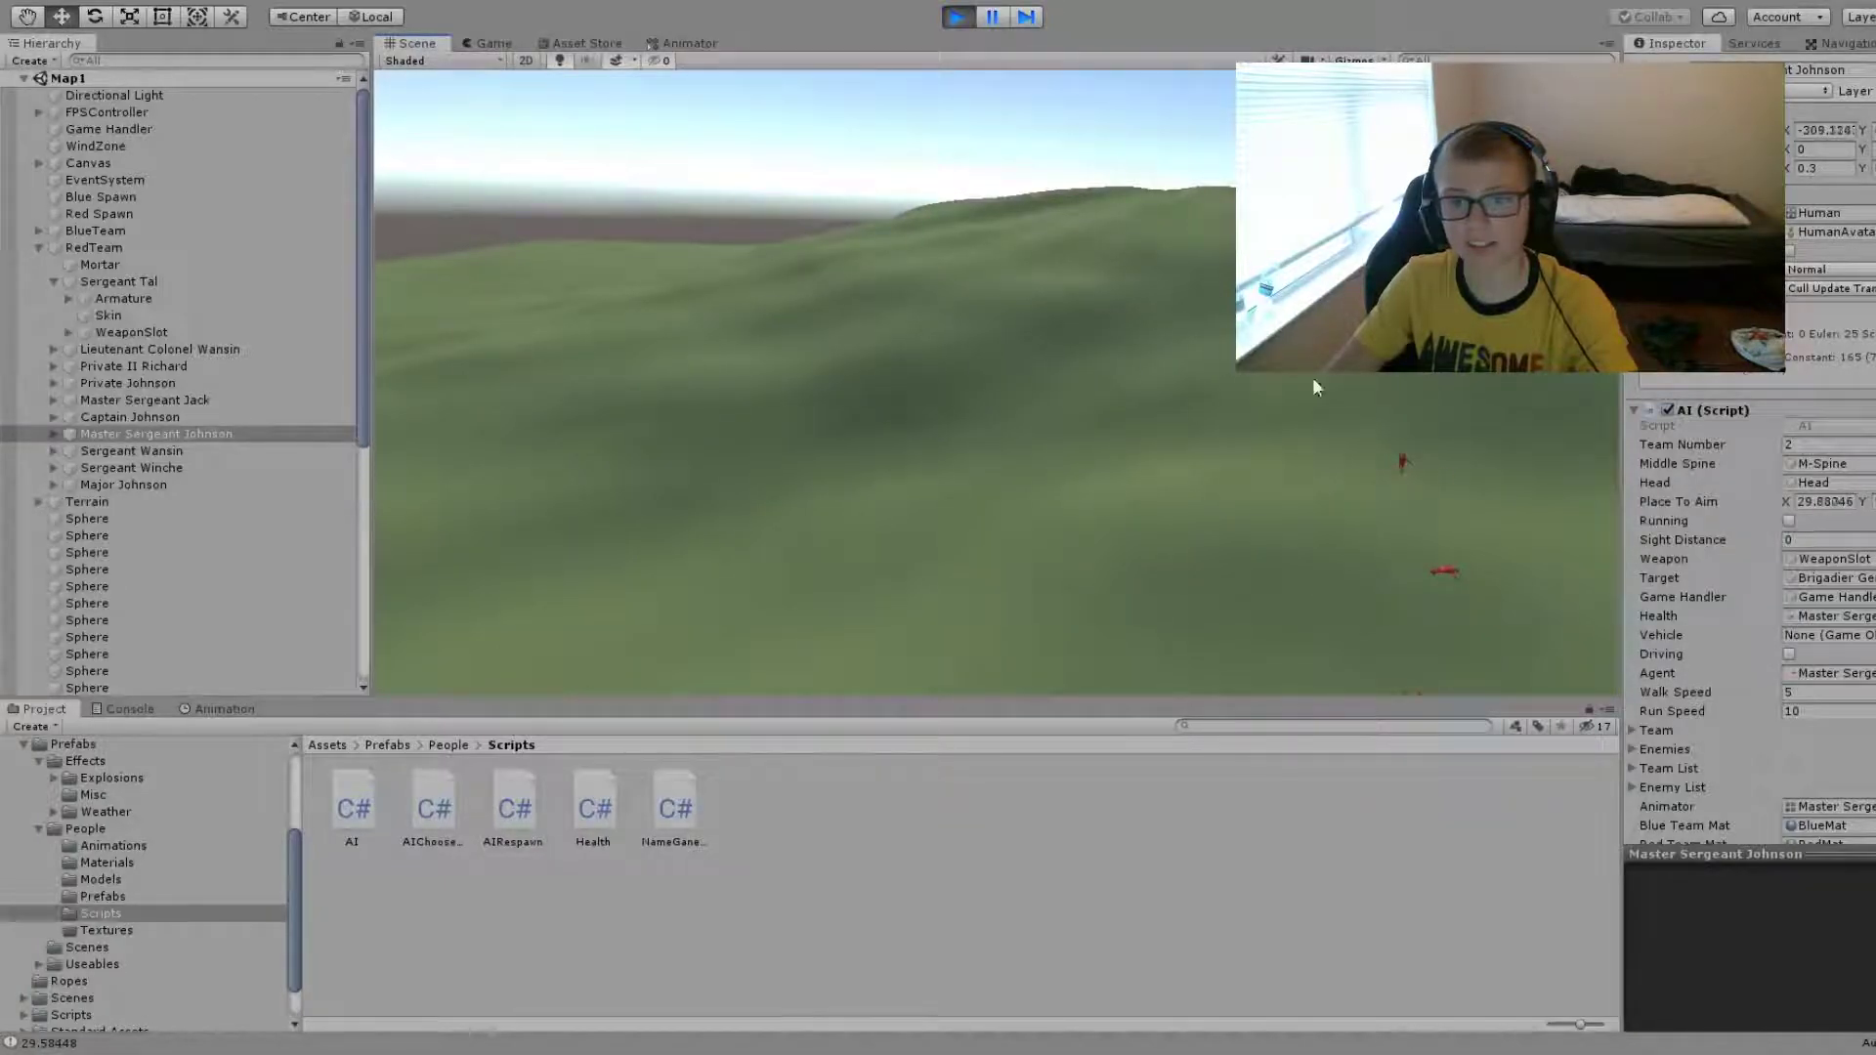
mouse_move(1314, 387)
alt+mouse_down()
mouse_move(1270, 469)
mouse_move(1348, 459)
alt+mouse_up()
scroll(897, 489, up, 2)
scroll(896, 488, up, 2)
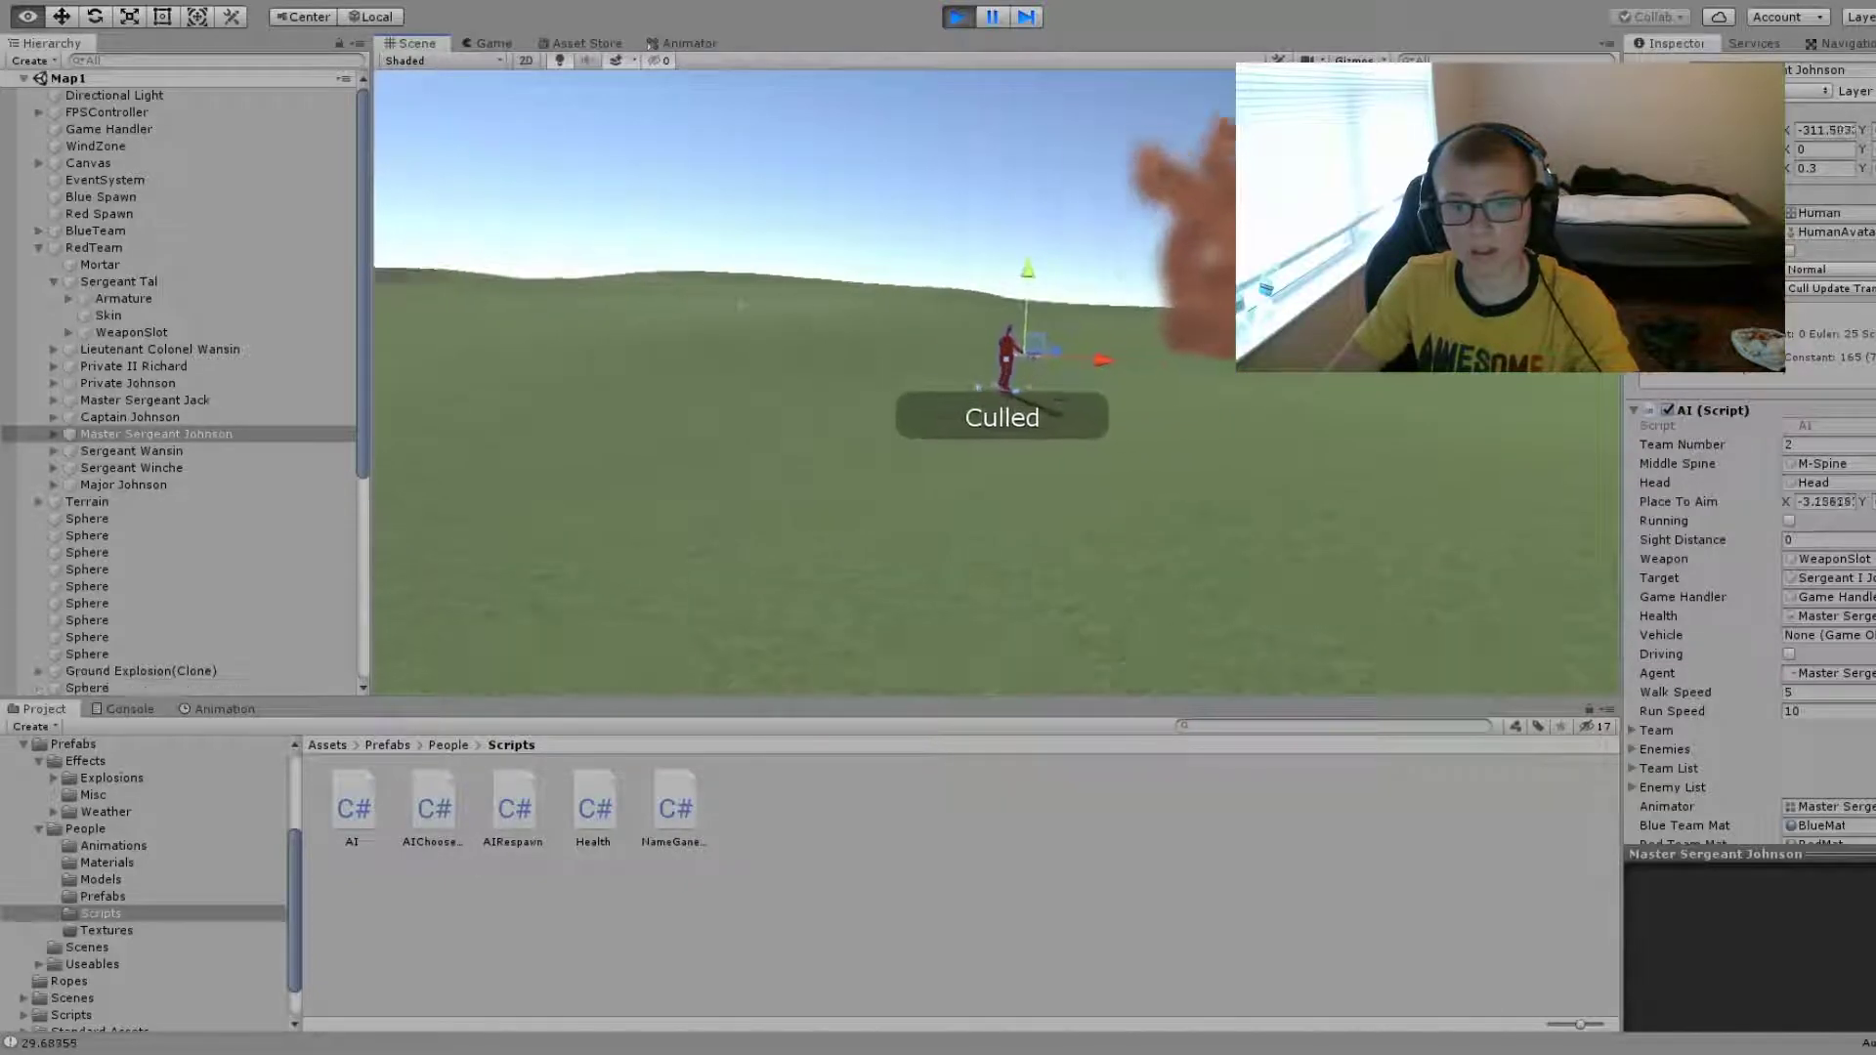
scroll(896, 488, up, 2)
scroll(897, 488, up, 3)
scroll(1076, 383, up, 2)
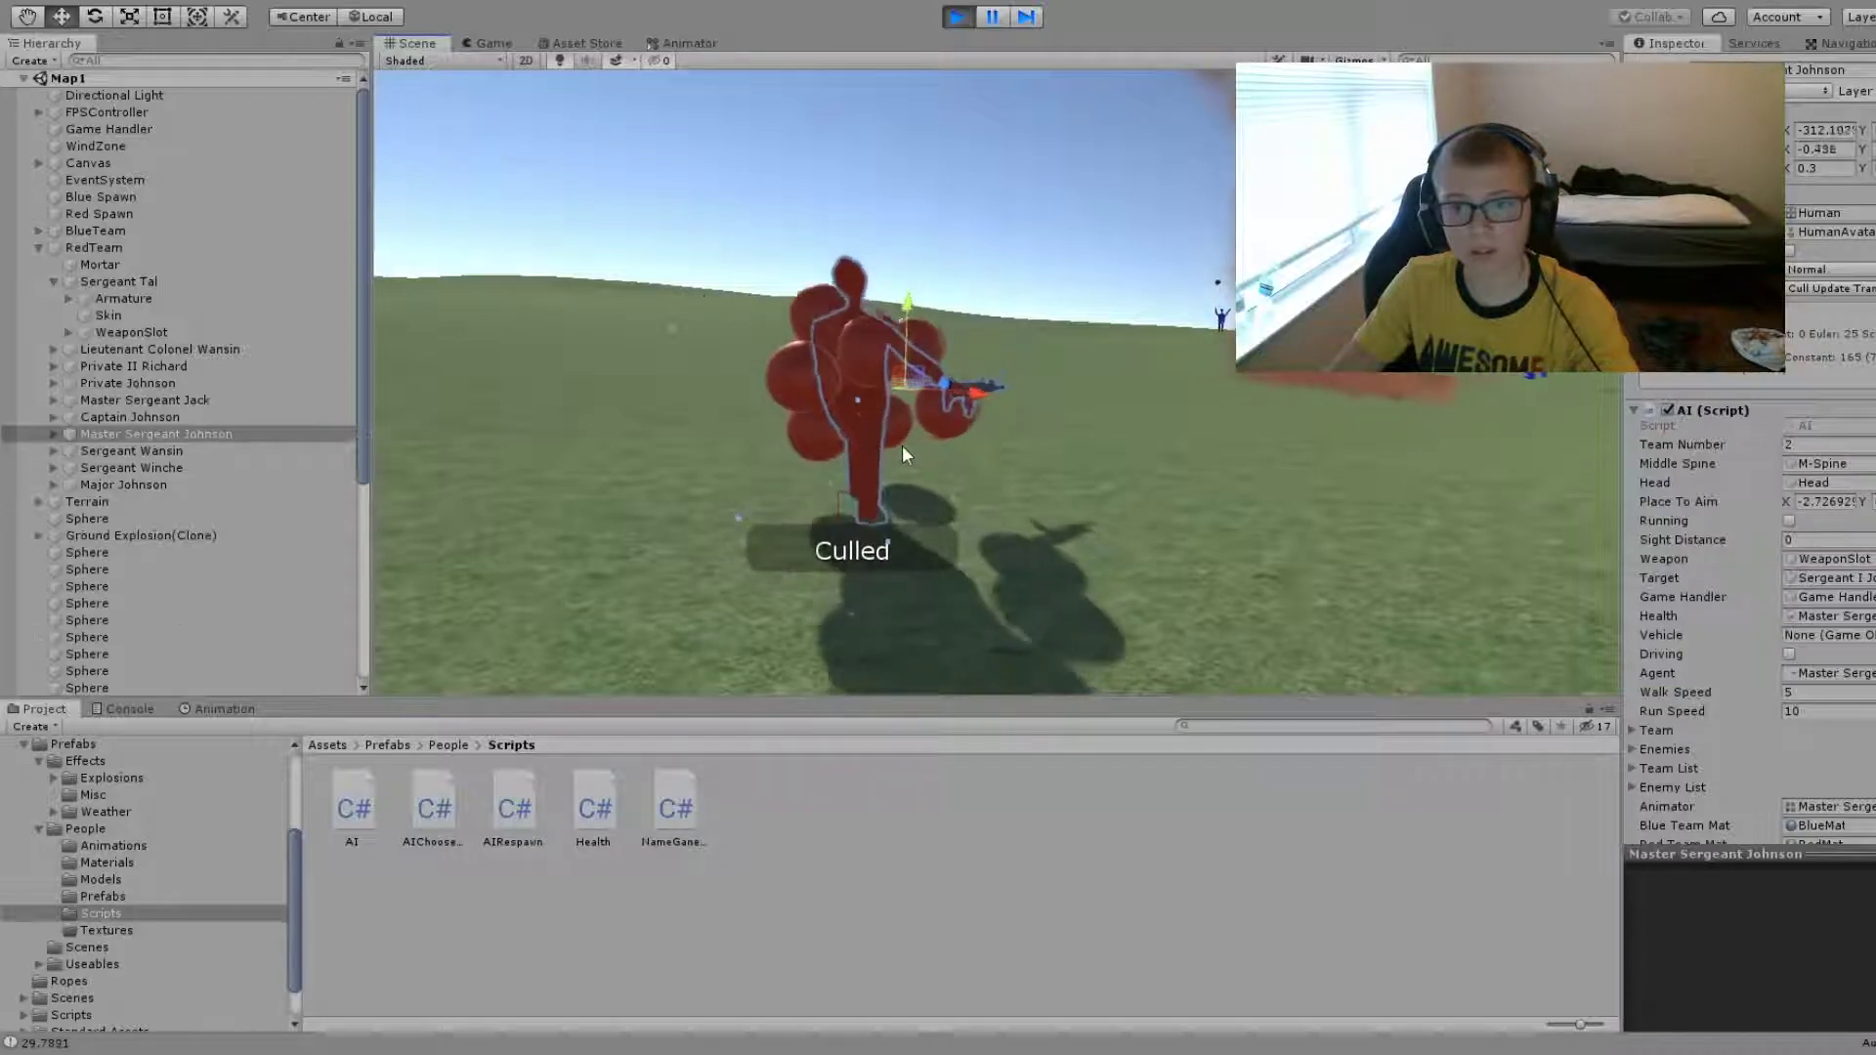
mouse_move(901, 443)
alt+mouse_down()
mouse_move(860, 465)
mouse_move(1034, 453)
alt+mouse_up()
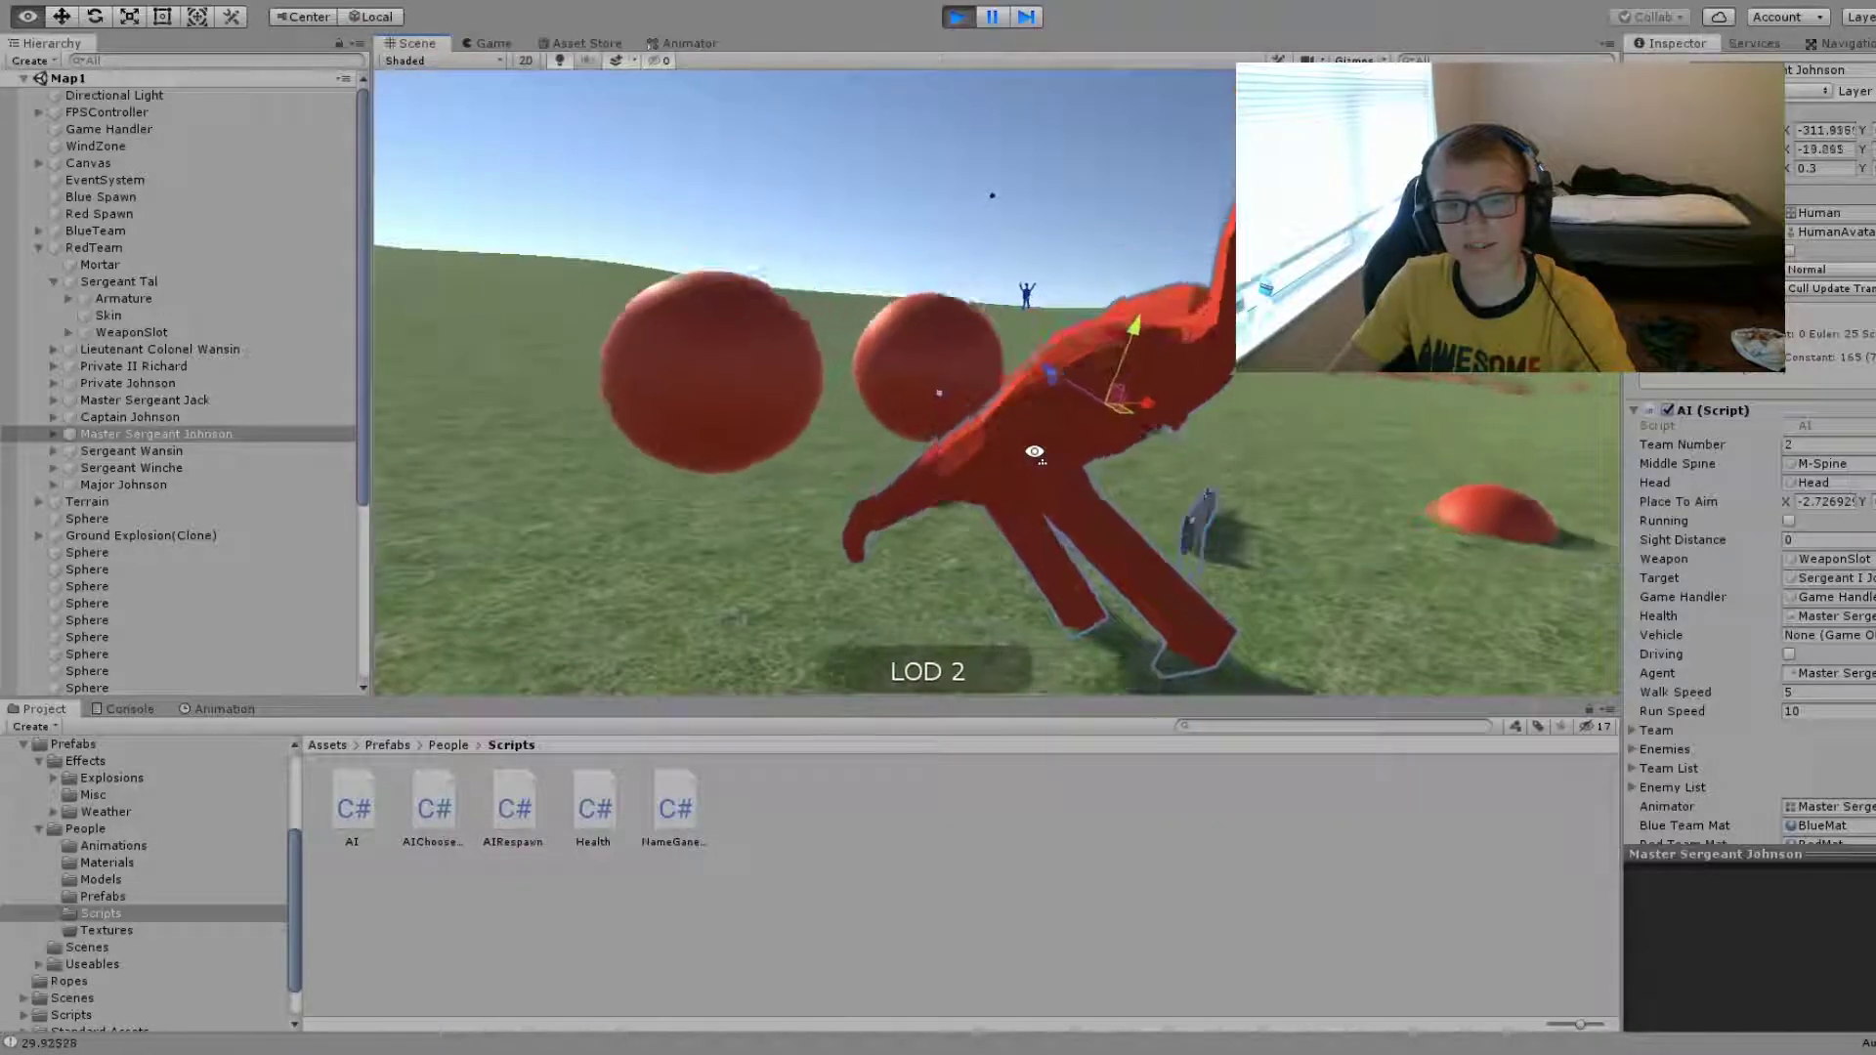
alt+drag(1034, 452, 1024, 556)
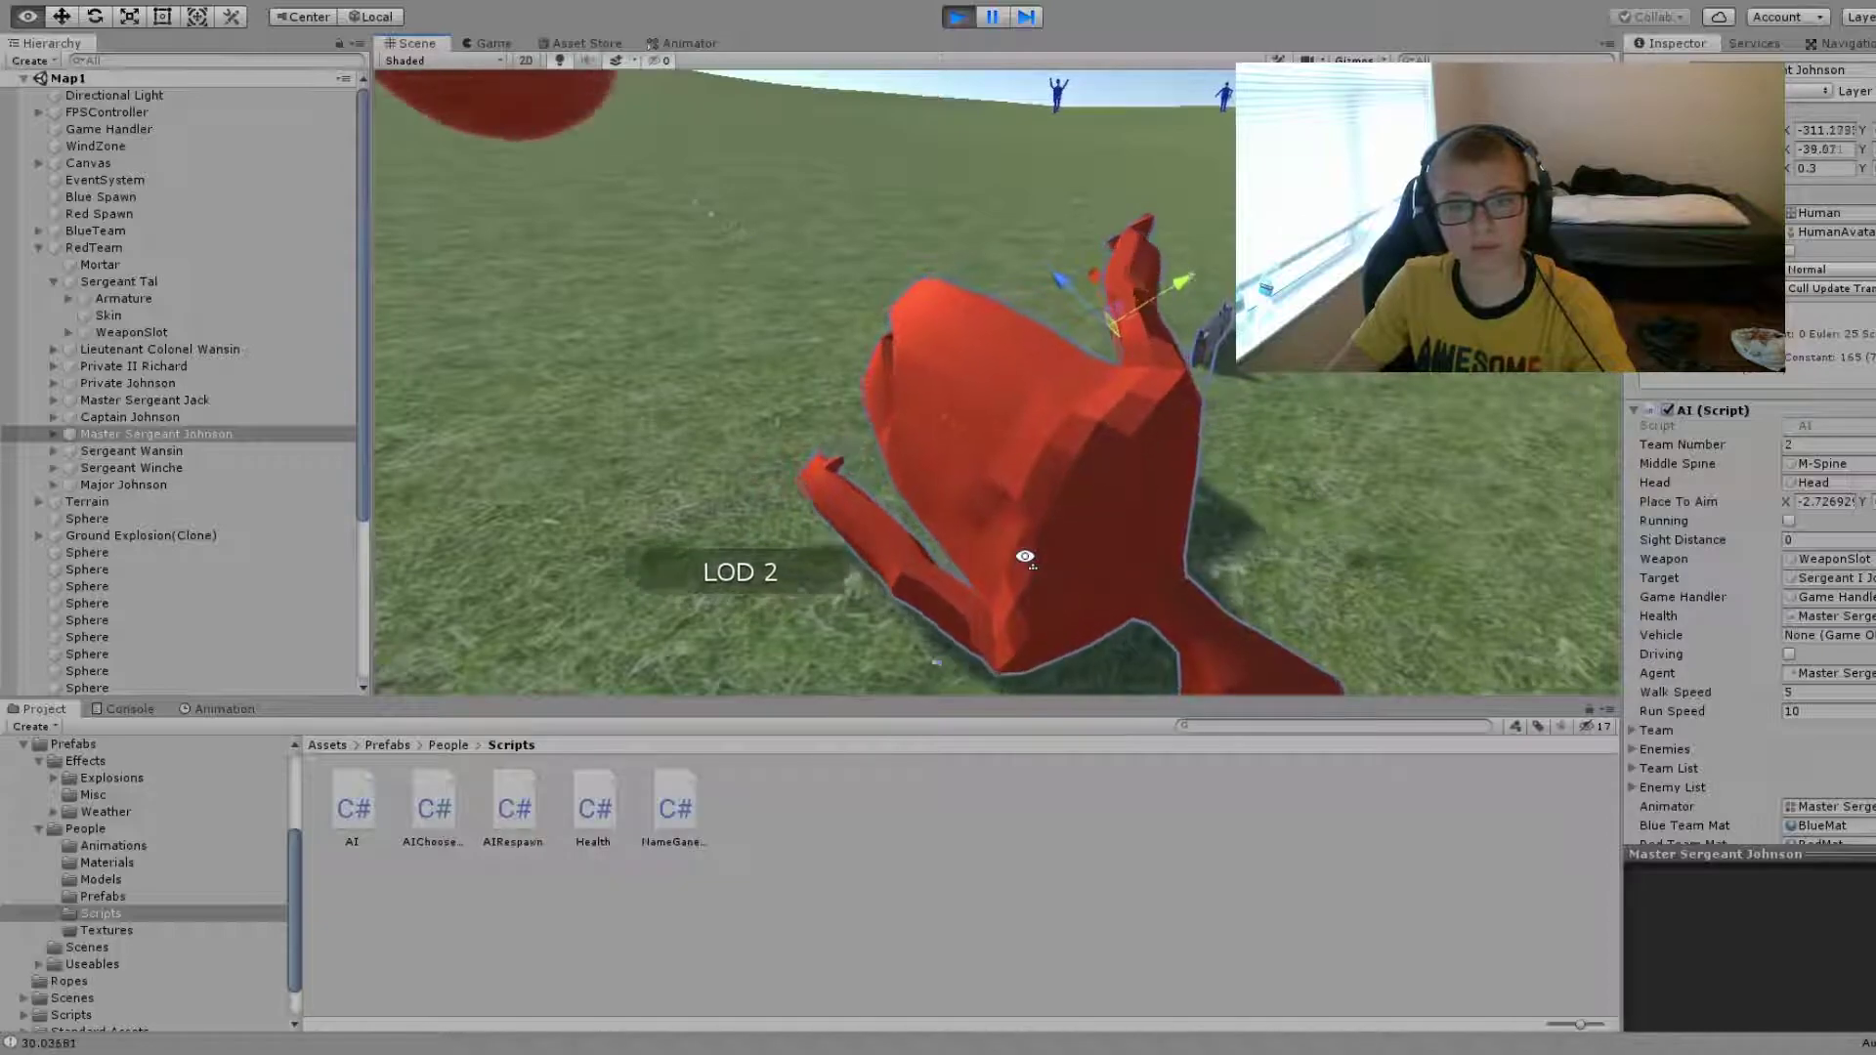
alt+drag(1024, 556, 737, 465)
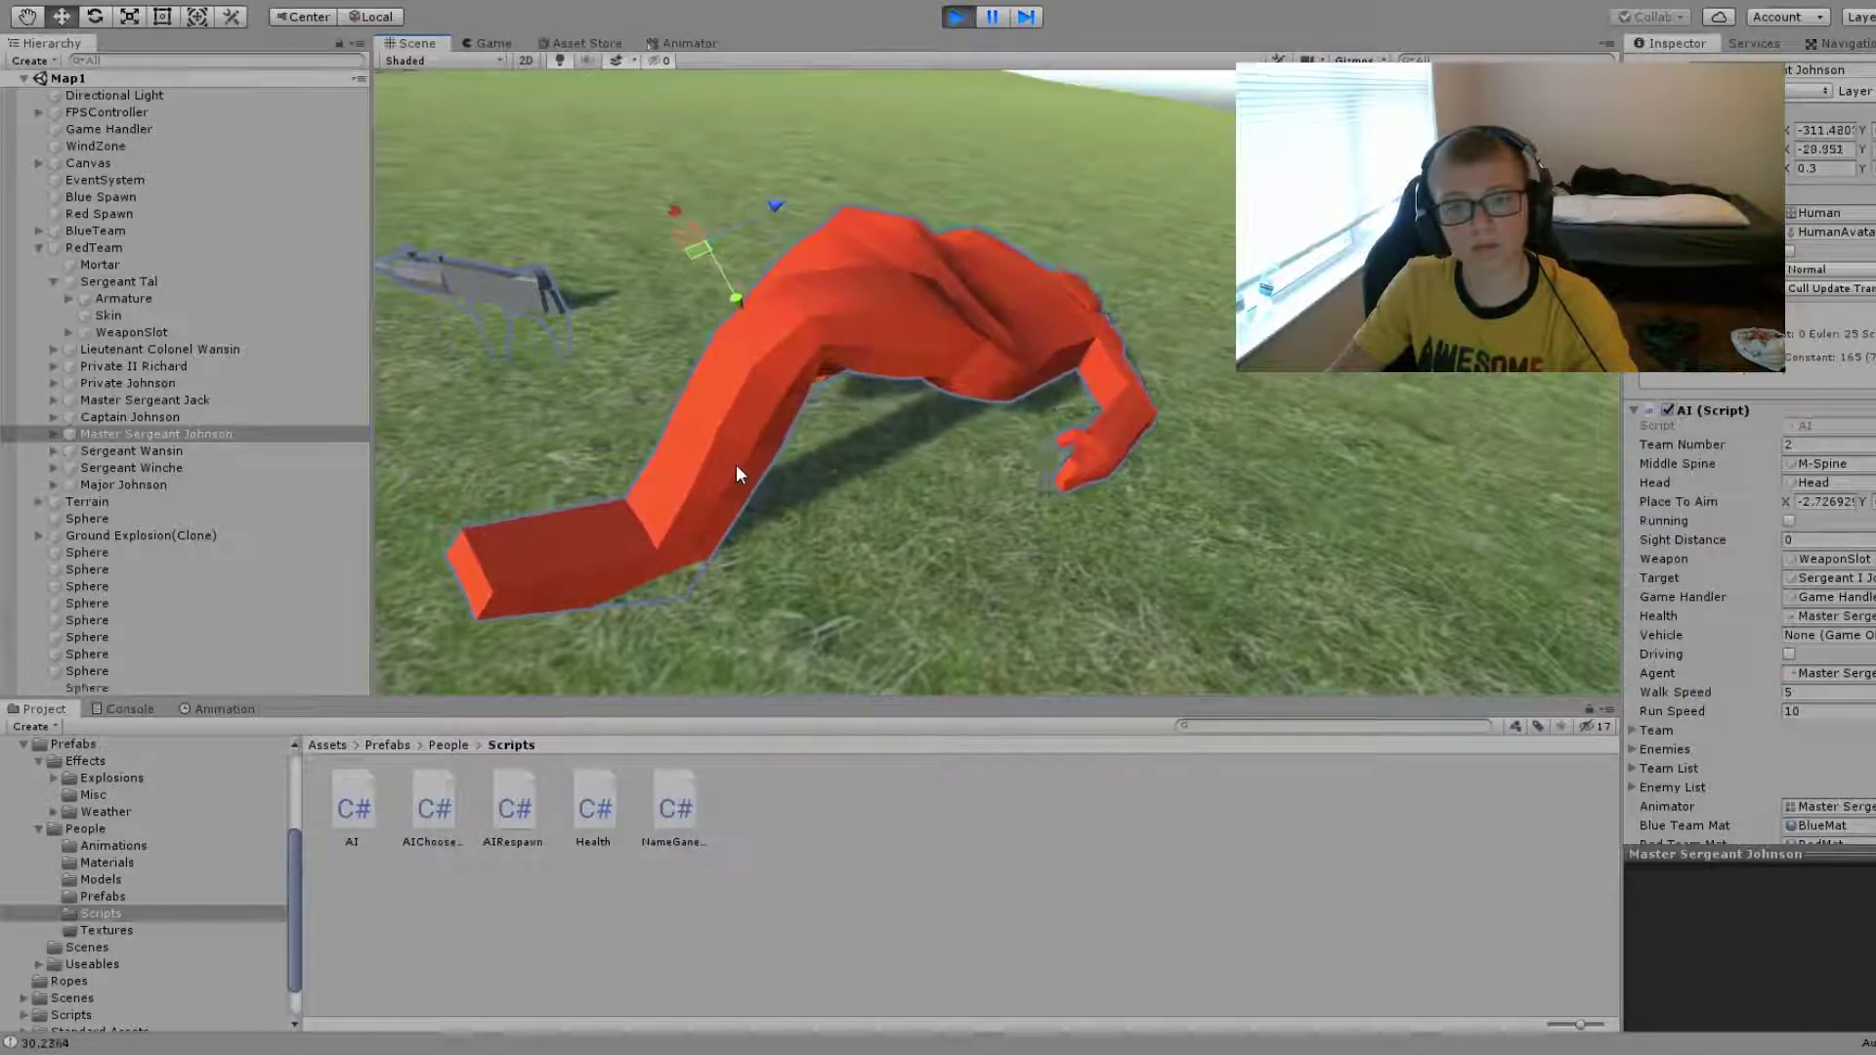
mouse_move(735, 465)
alt+mouse_down()
mouse_move(1125, 226)
mouse_move(662, 332)
alt+mouse_up()
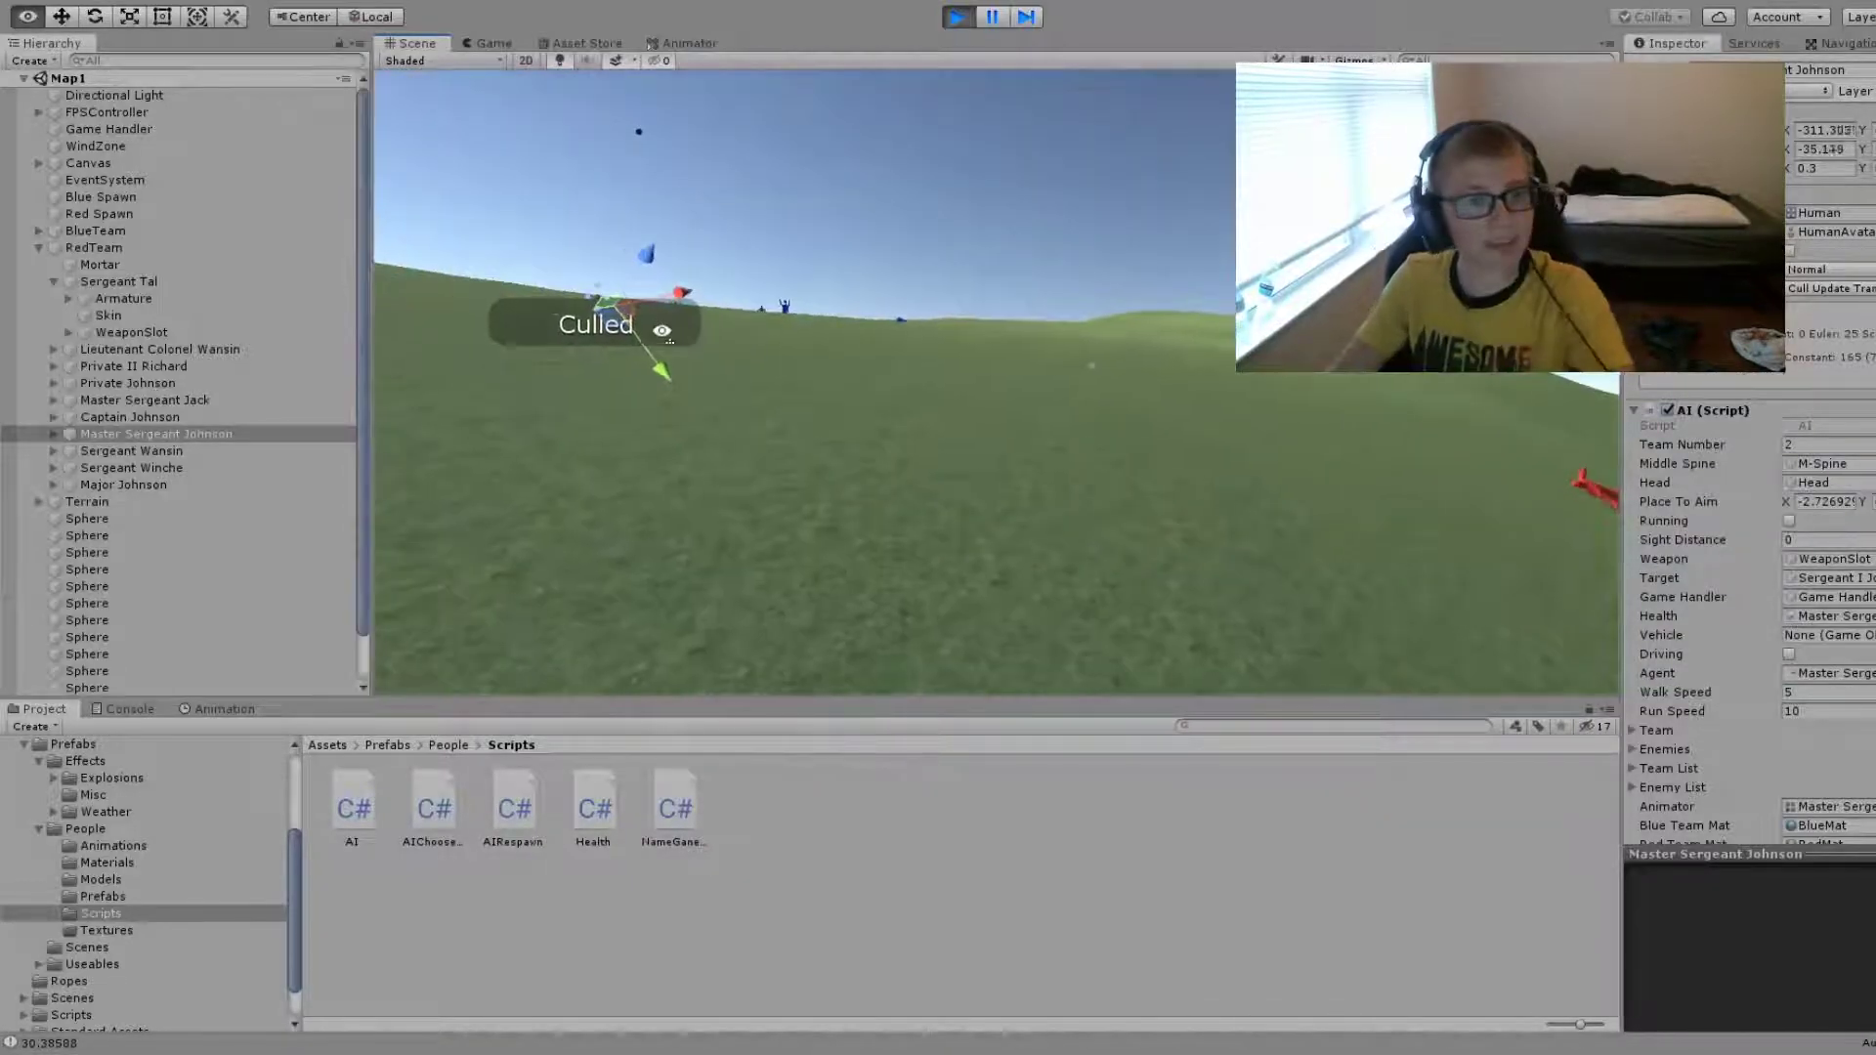
click(1041, 203)
alt+drag(1041, 203, 954, 362)
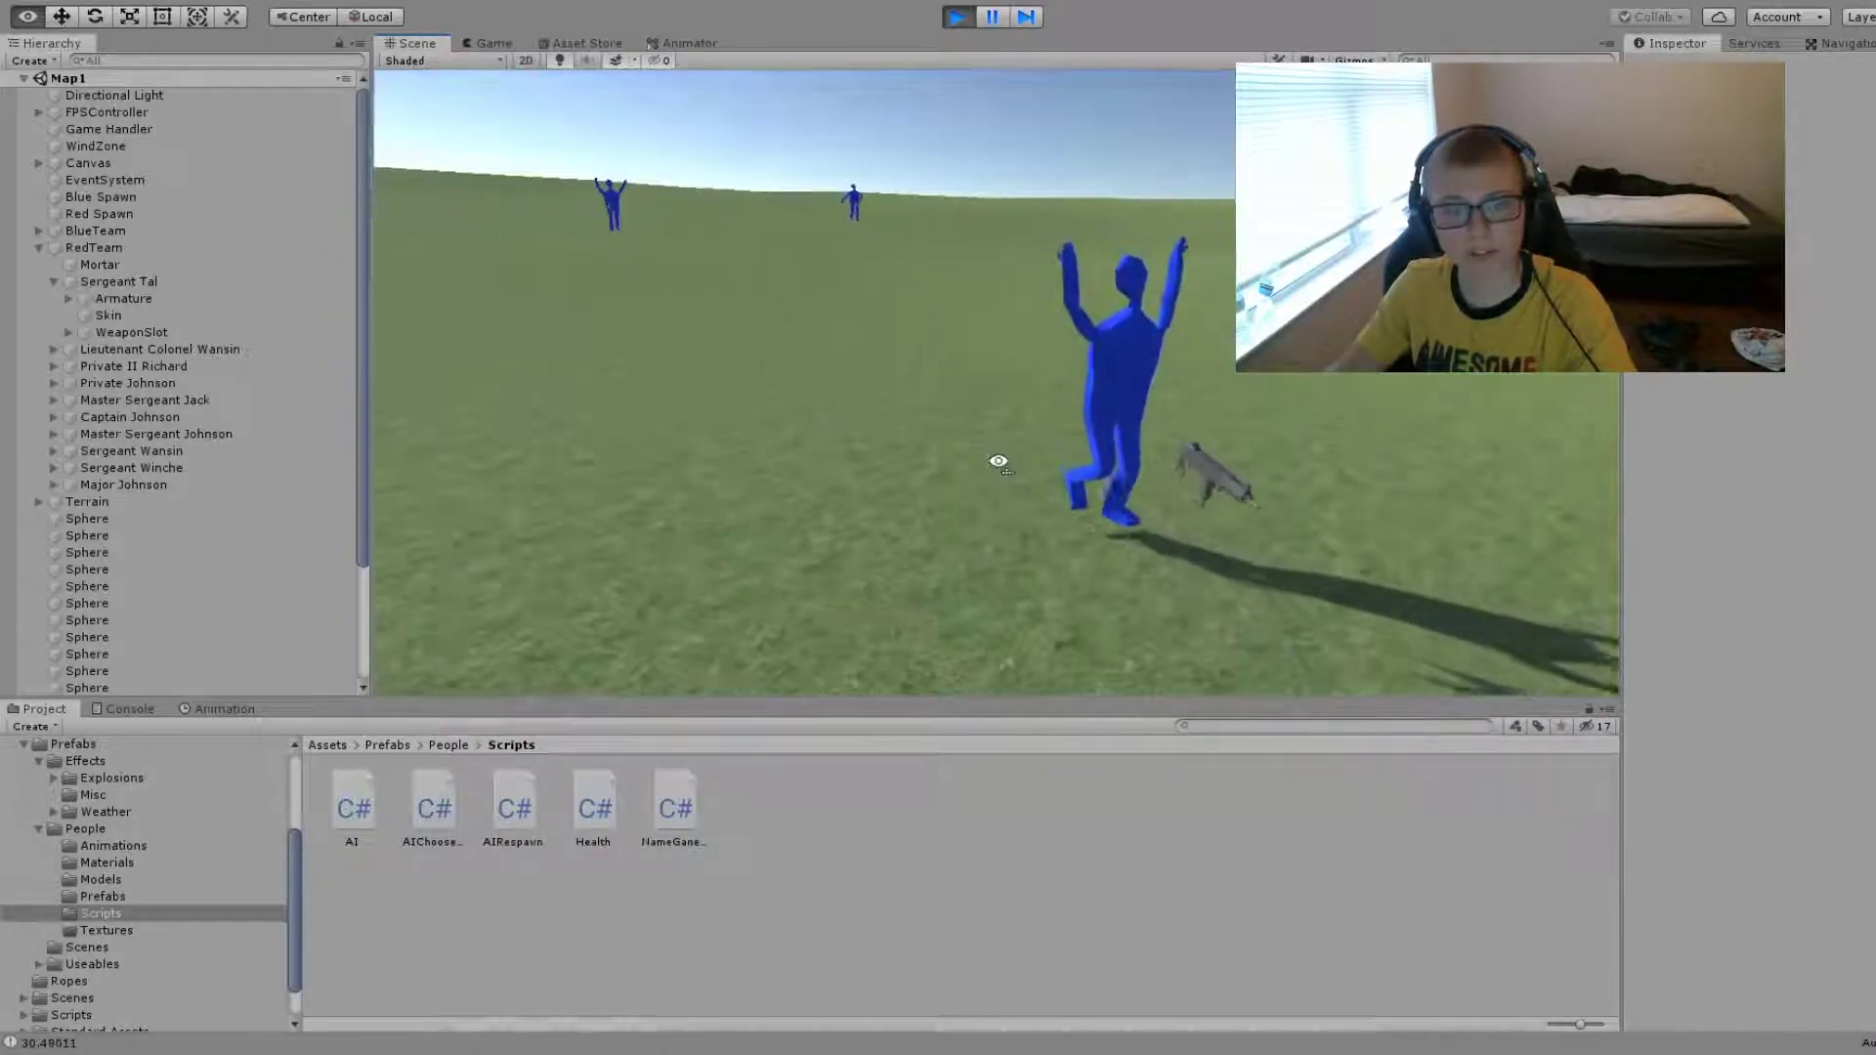
alt+drag(954, 361, 1001, 469)
- Show the Game Handler's settings and orbit the battlefield to find the blue soldier
click(146, 129)
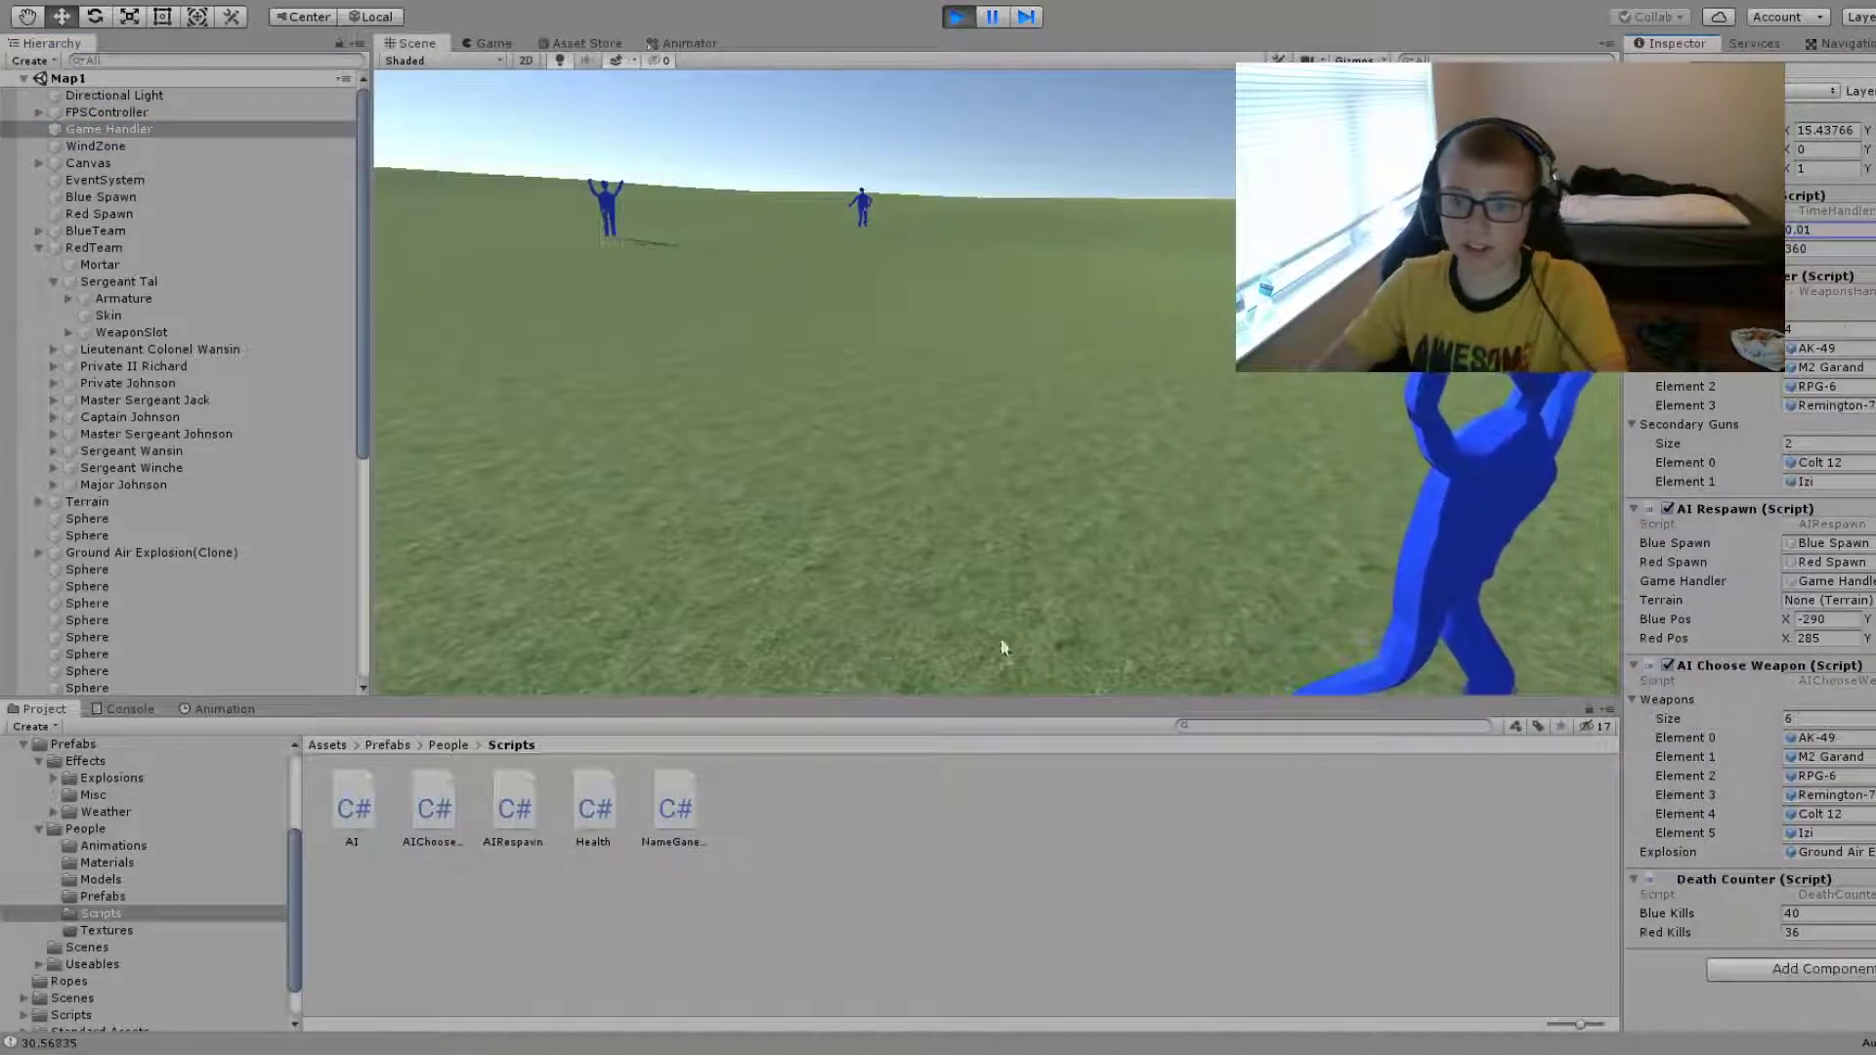
alt+drag(1290, 547, 1302, 650)
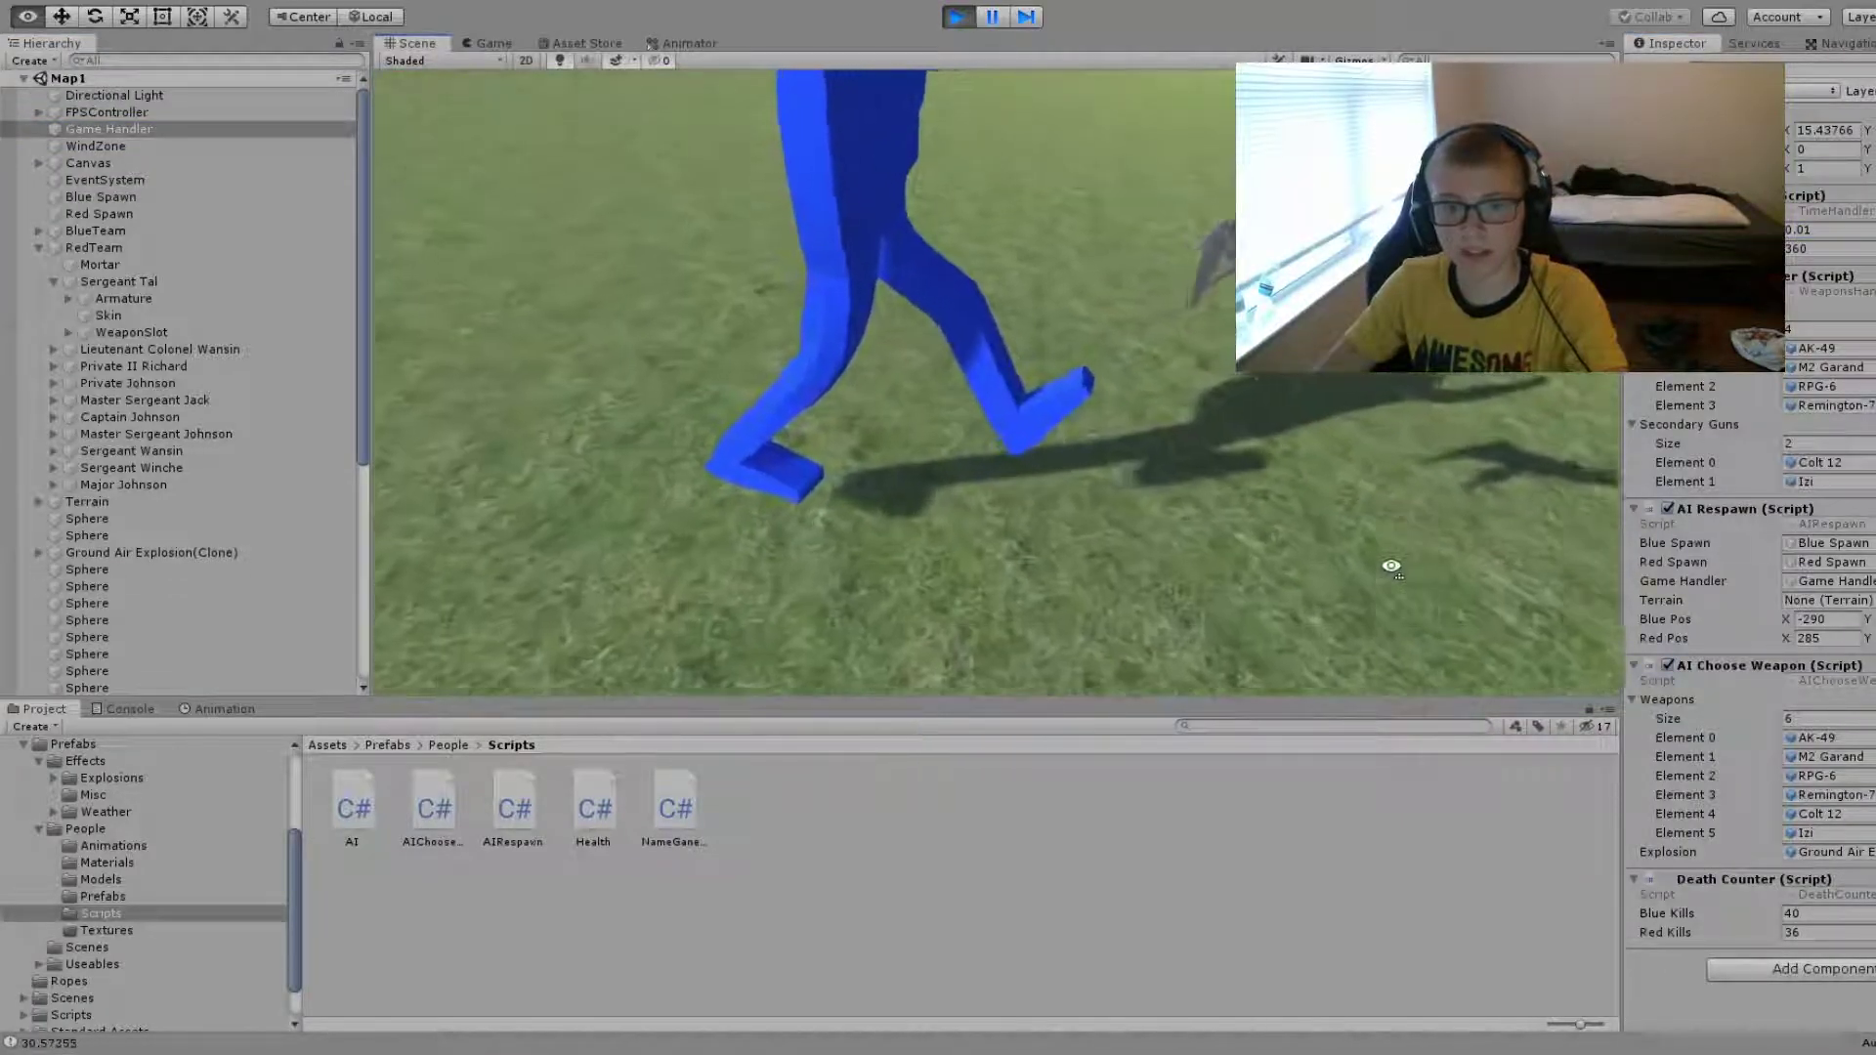
mouse_move(1391, 567)
alt+mouse_down()
mouse_move(1564, 543)
mouse_move(1500, 523)
alt+mouse_up()
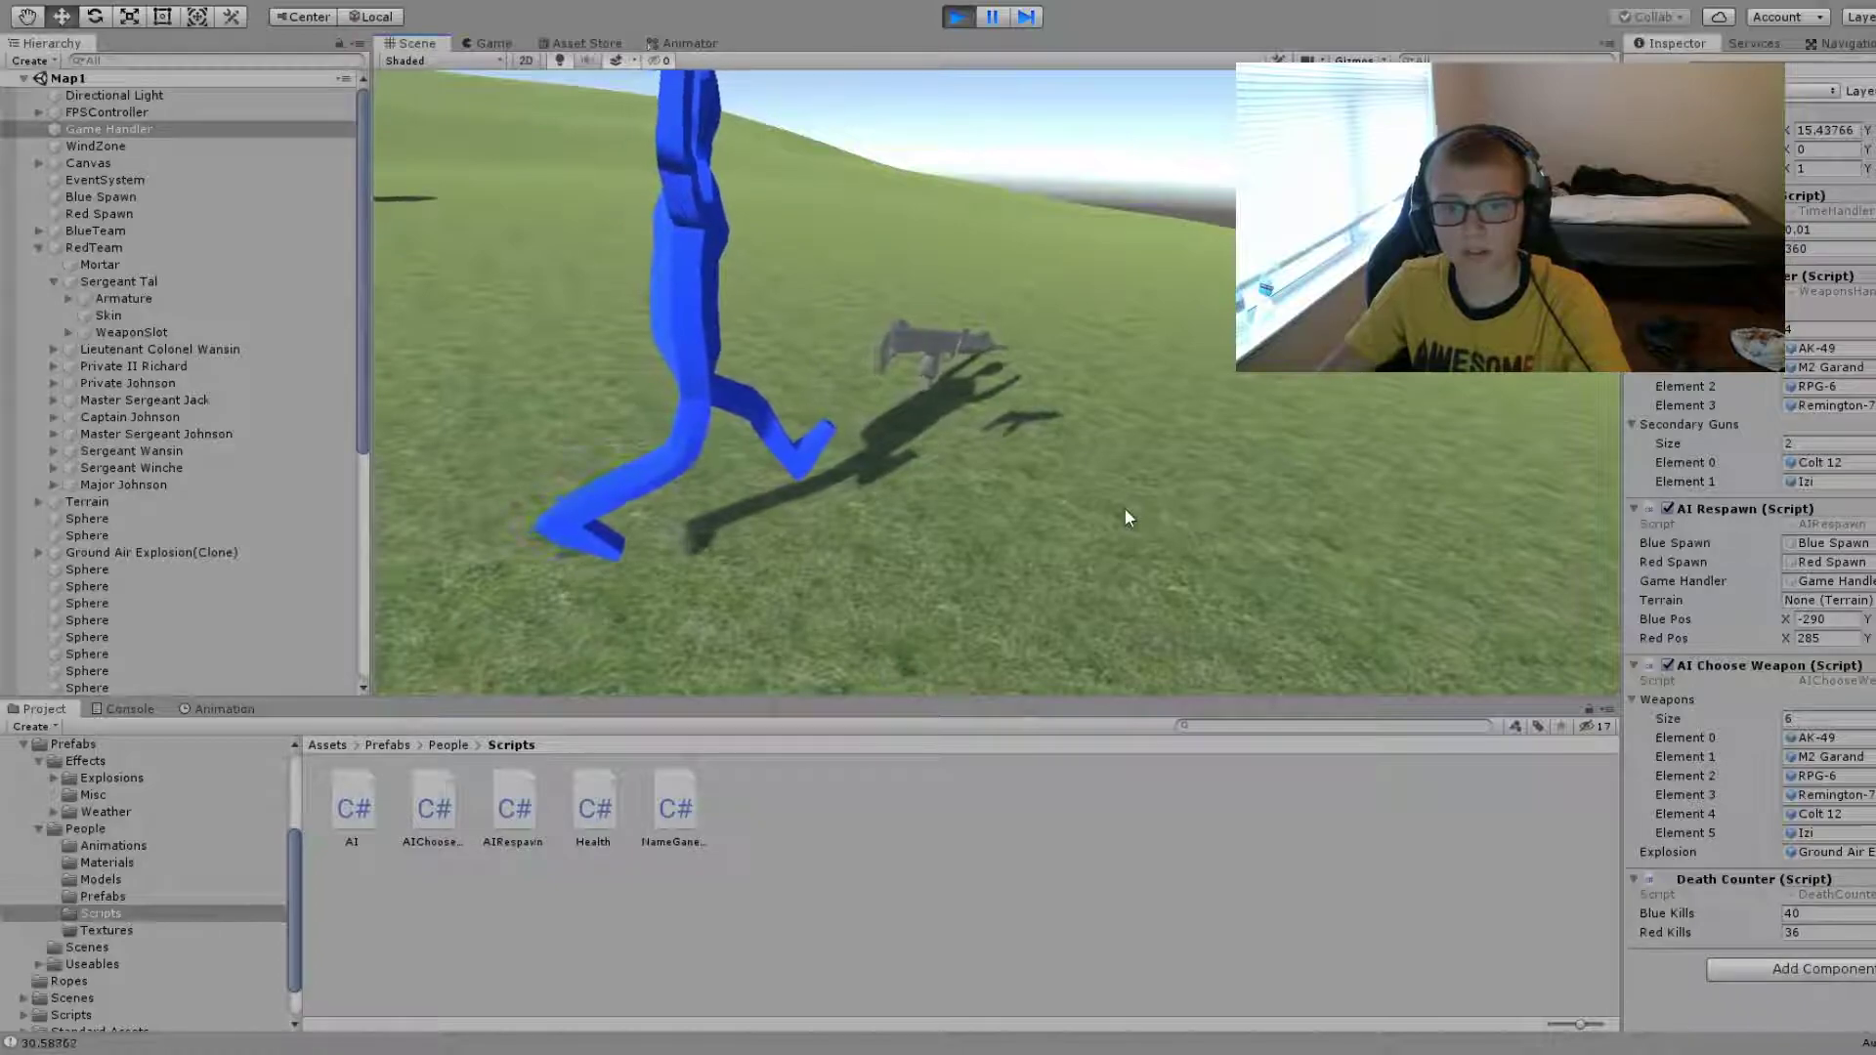
mouse_move(1123, 513)
alt+mouse_down()
mouse_move(1321, 498)
mouse_move(1464, 415)
alt+mouse_up()
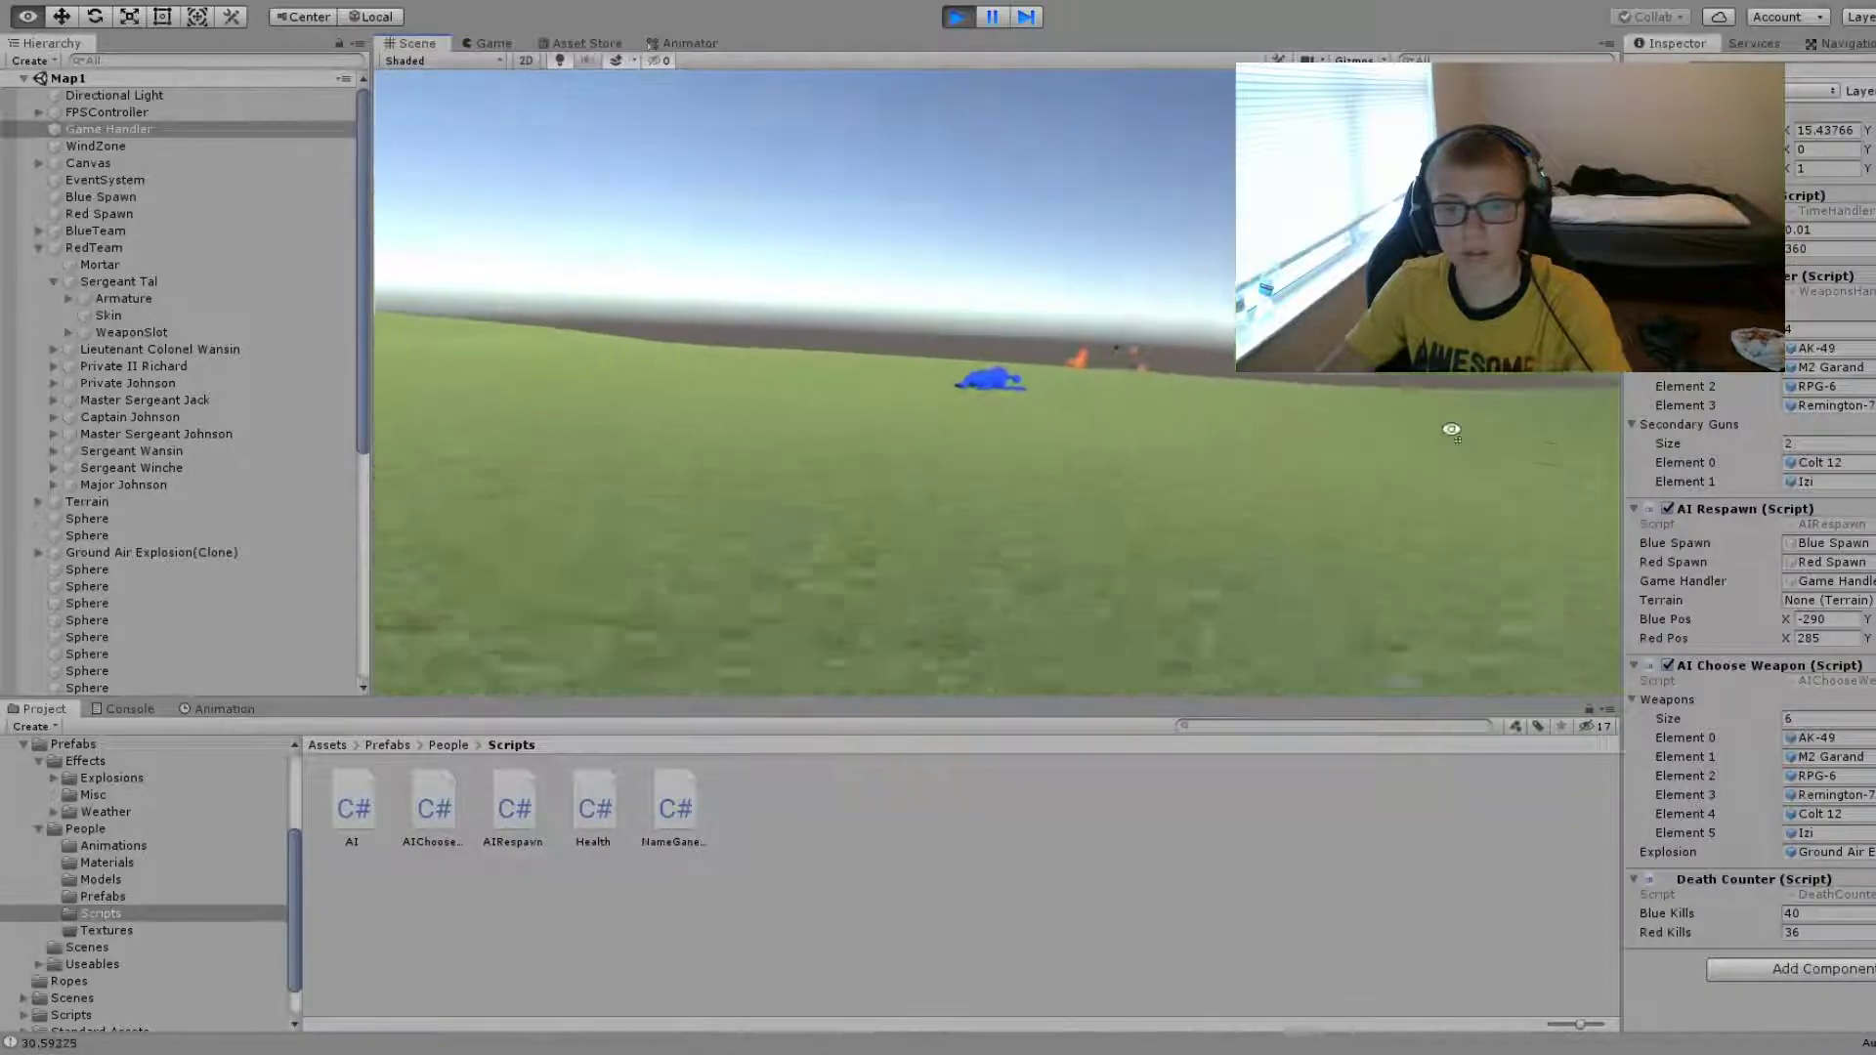
alt+drag(1464, 415, 1512, 460)
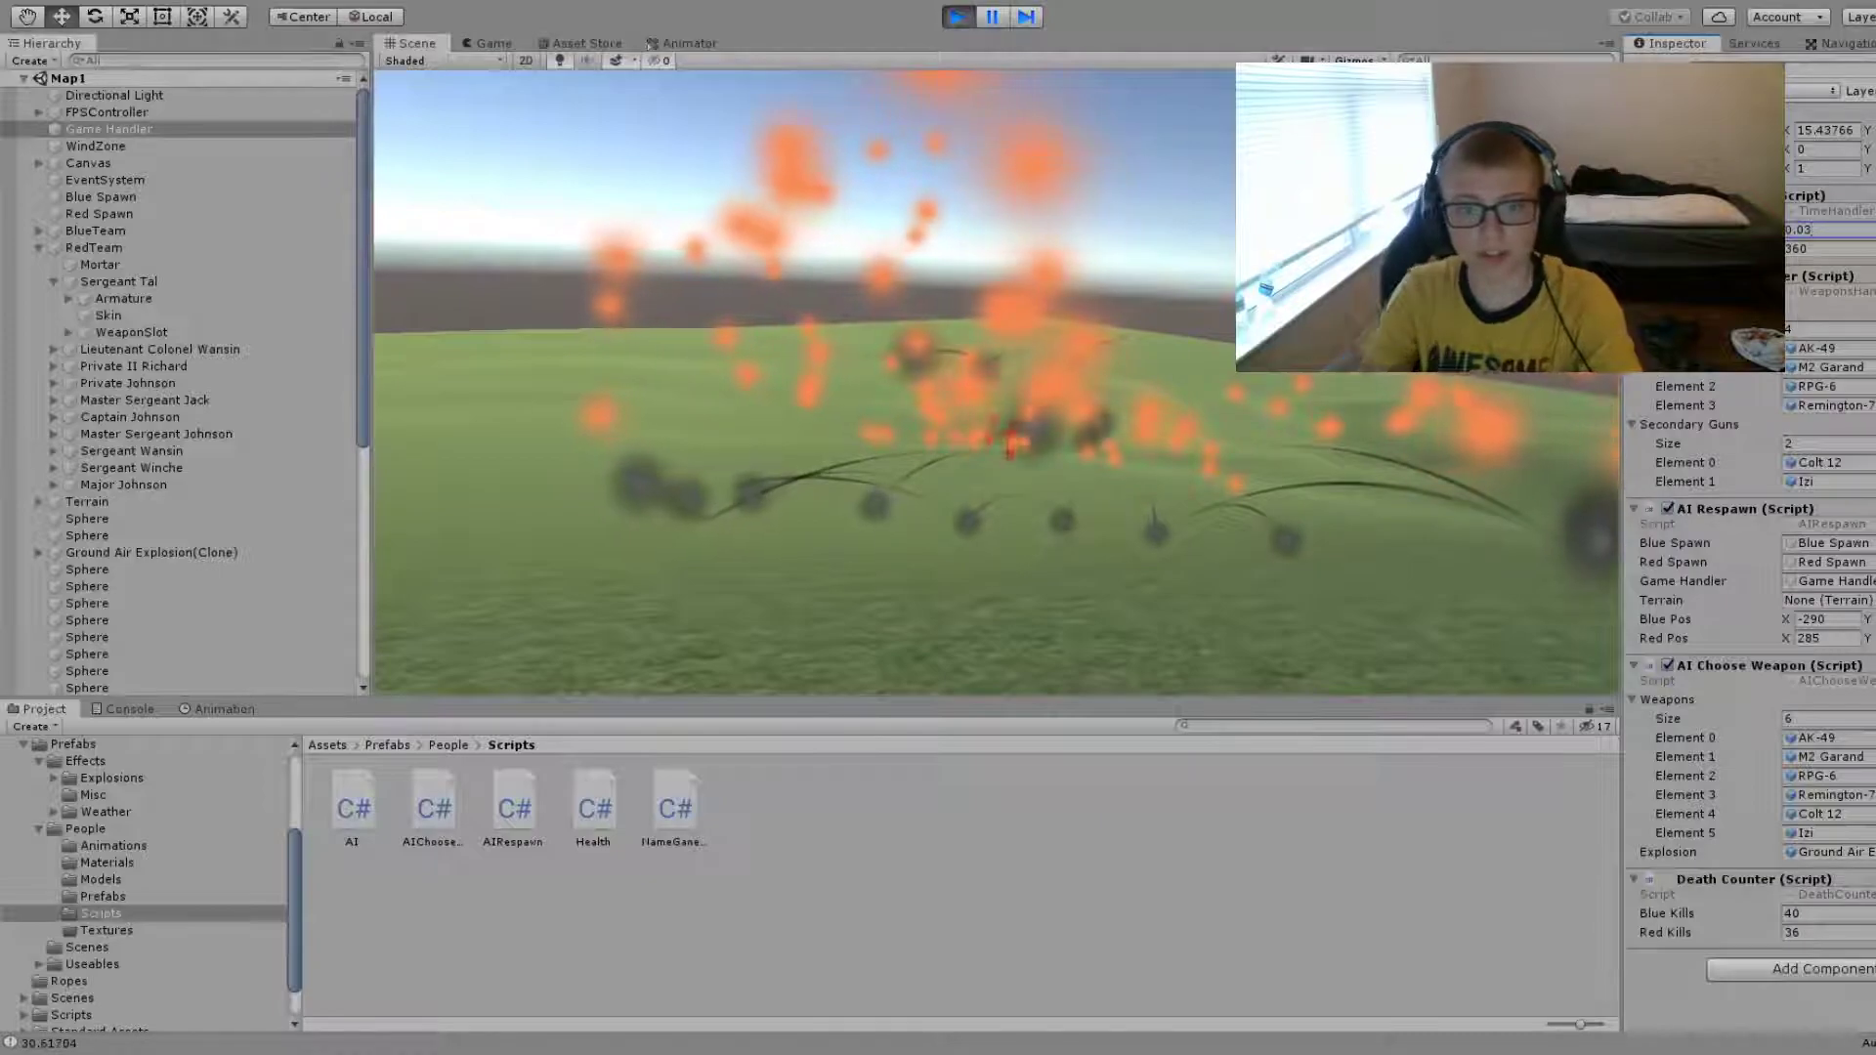
mouse_move(782, 293)
alt+mouse_down()
mouse_move(935, 482)
mouse_move(621, 496)
mouse_move(709, 459)
alt+mouse_up()
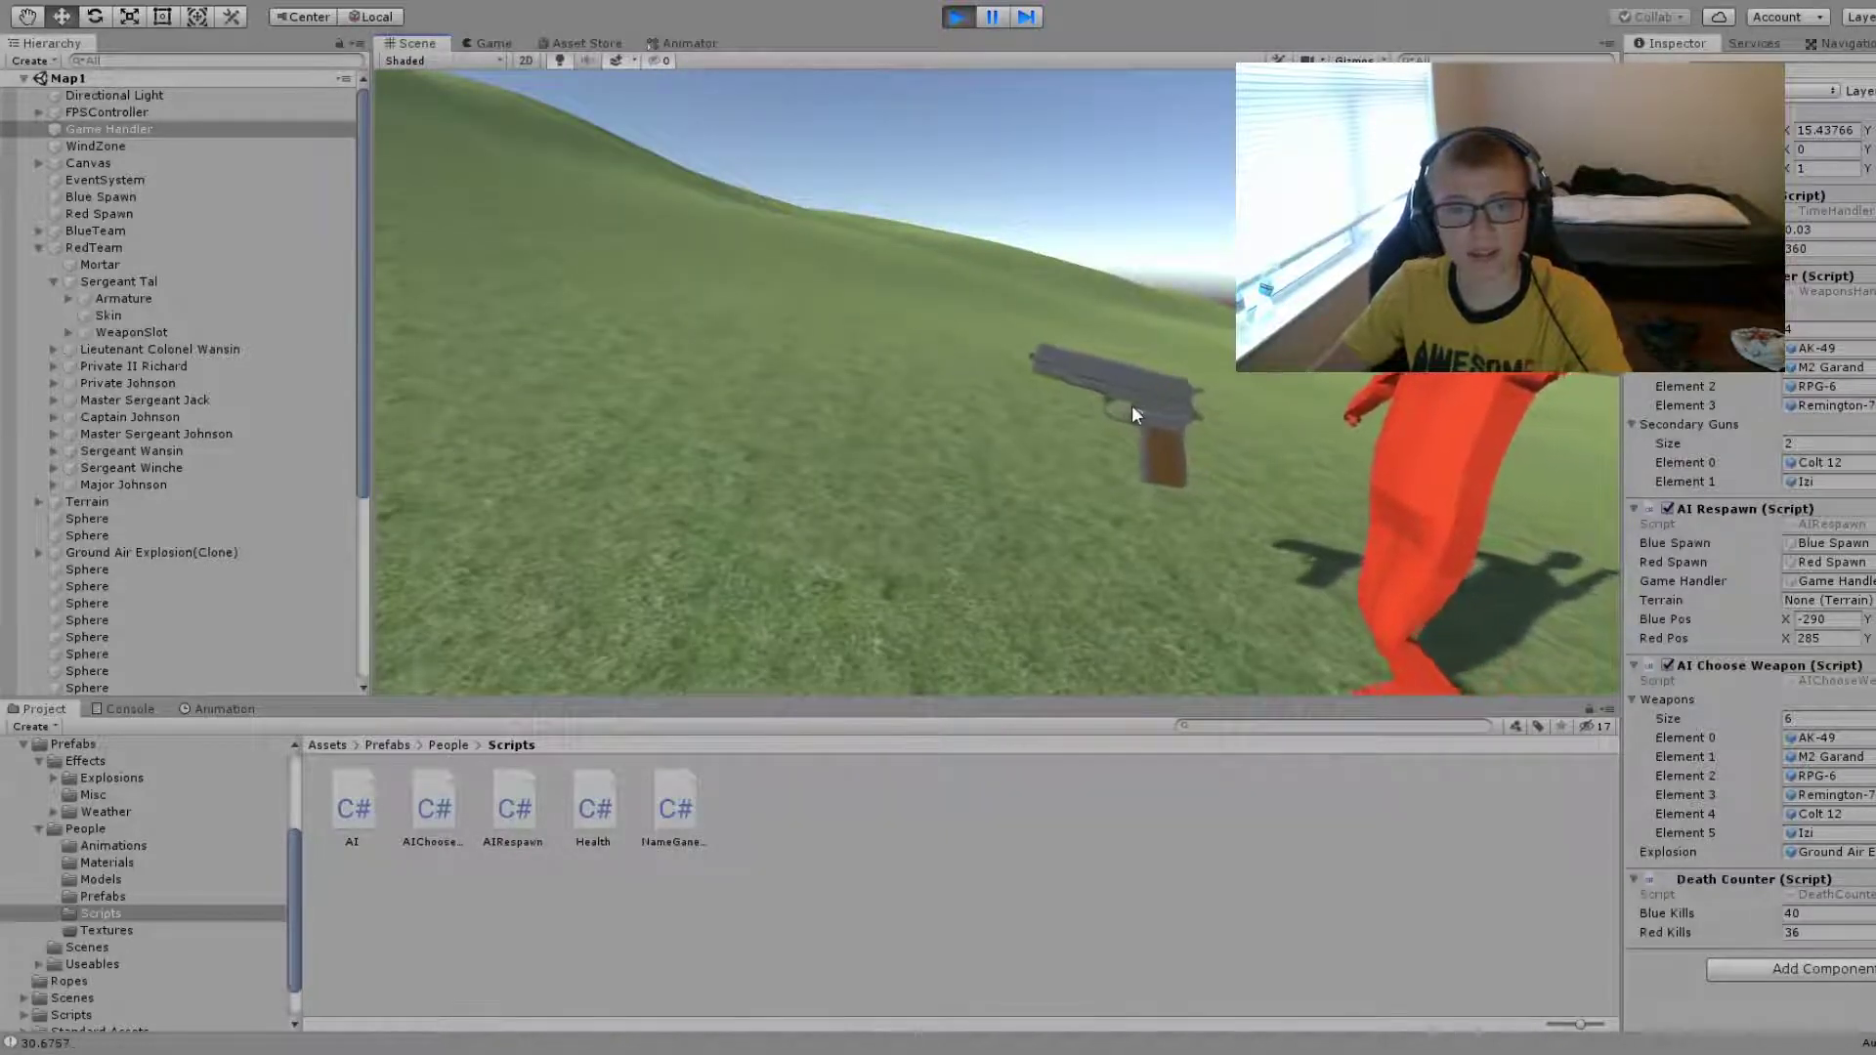
mouse_move(708, 459)
alt+mouse_down()
mouse_move(805, 319)
mouse_move(1138, 408)
alt+mouse_up()
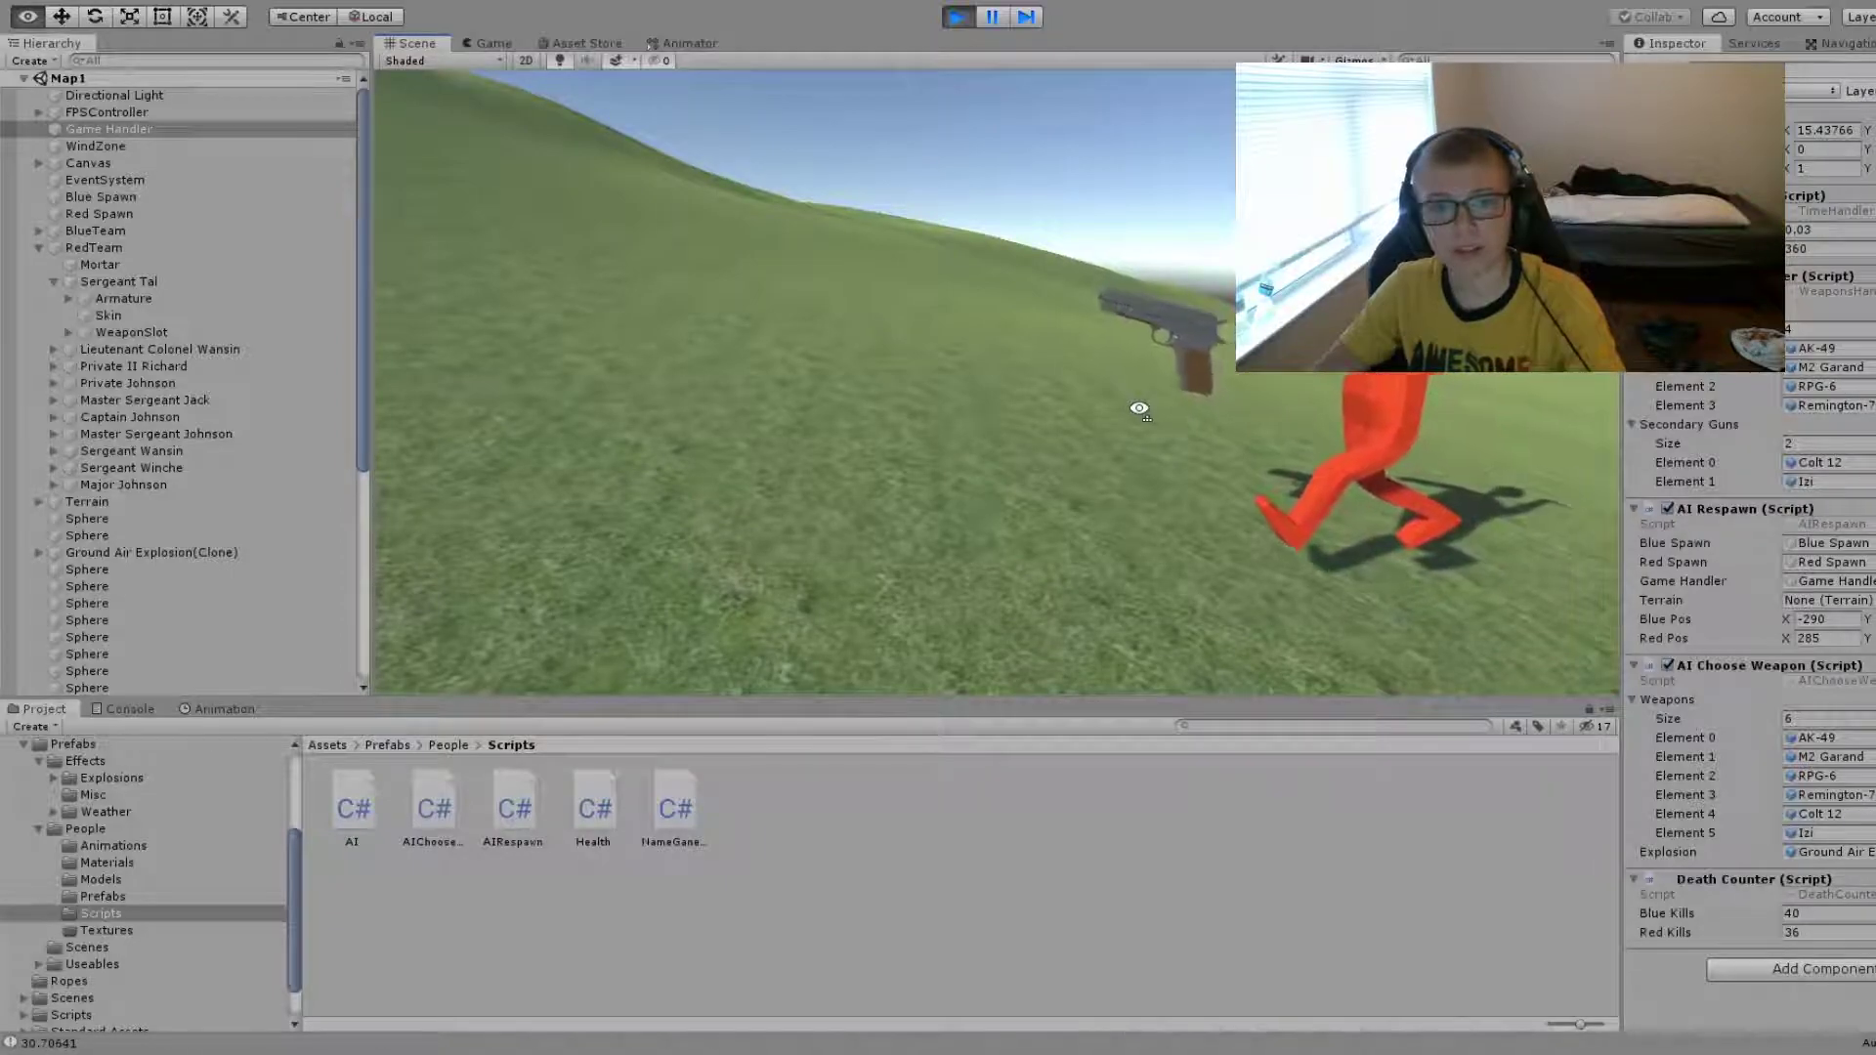
mouse_move(1140, 408)
alt+mouse_down()
mouse_move(574, 230)
mouse_move(1024, 431)
mouse_move(1130, 457)
mouse_move(1415, 472)
alt+mouse_up()
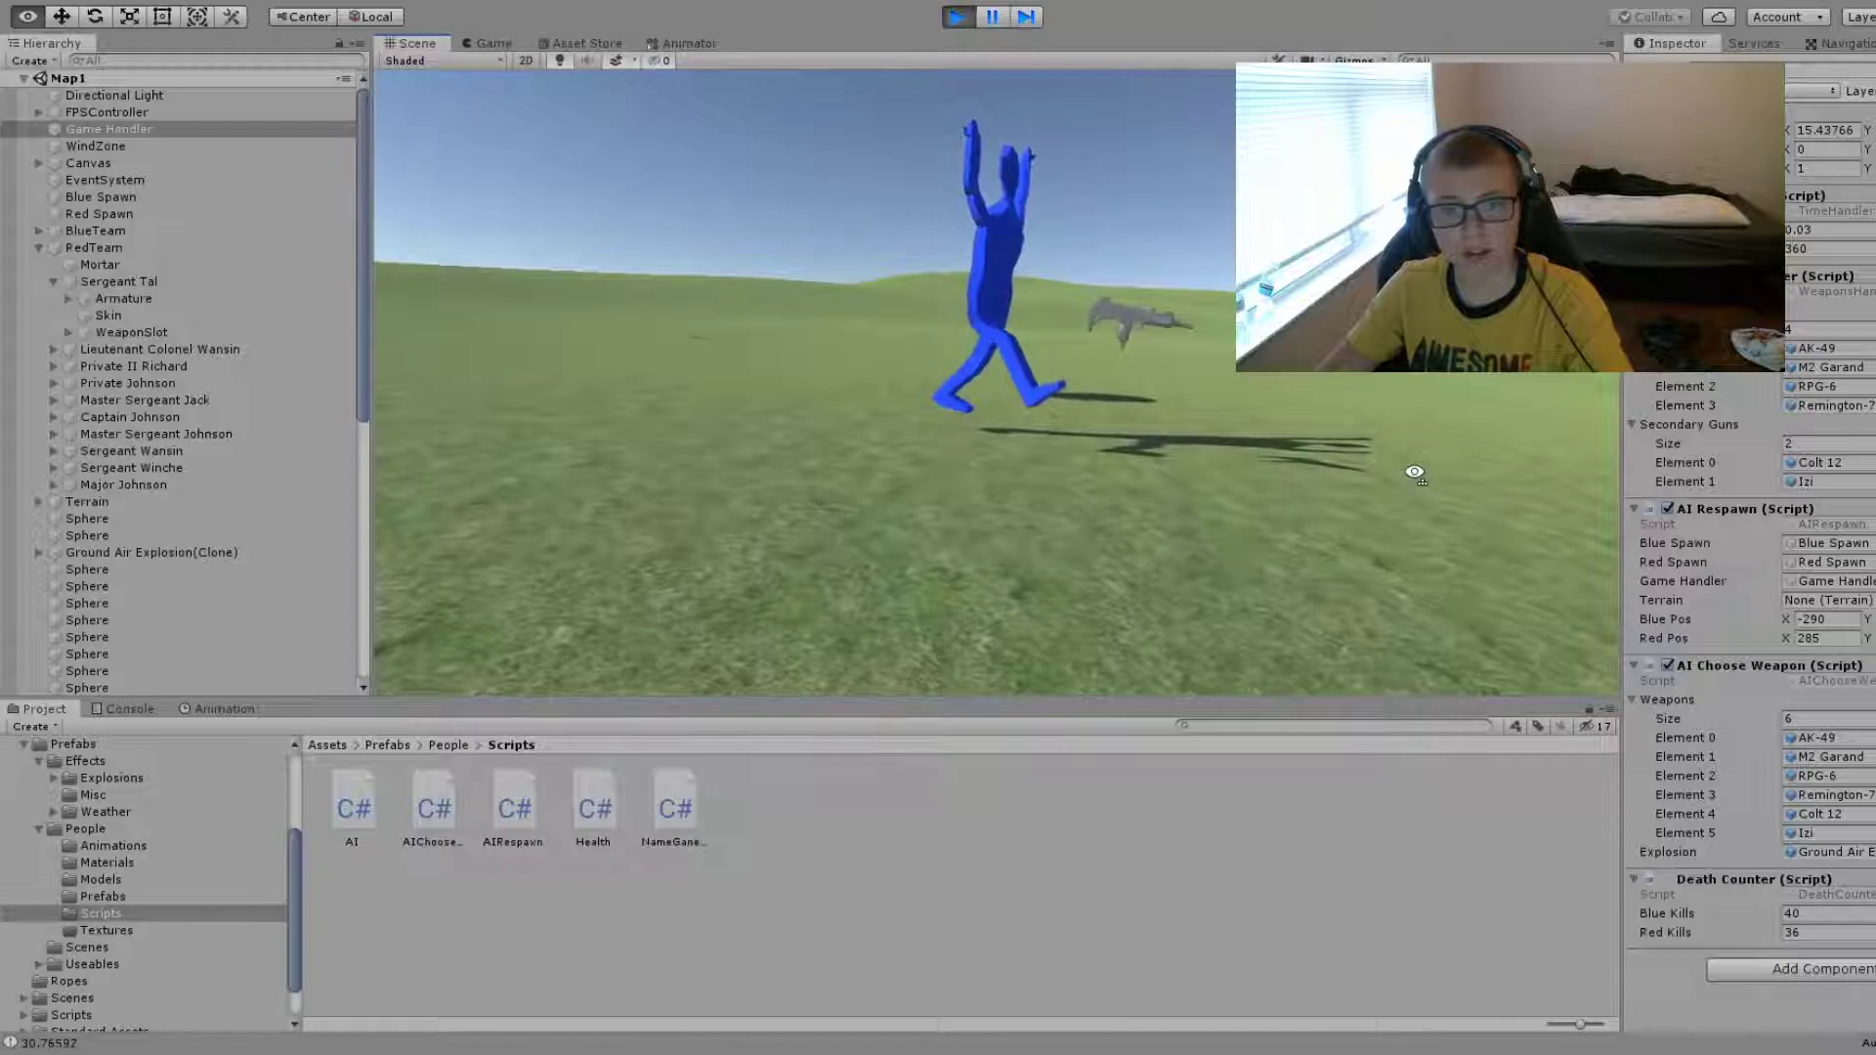
mouse_move(1415, 472)
alt+mouse_down()
mouse_move(1136, 390)
mouse_move(1810, 320)
alt+mouse_up()
- Set the Game Handler time value to 0.001 and select the blue soldier's Izi gun
click(1809, 229)
text(0.01)
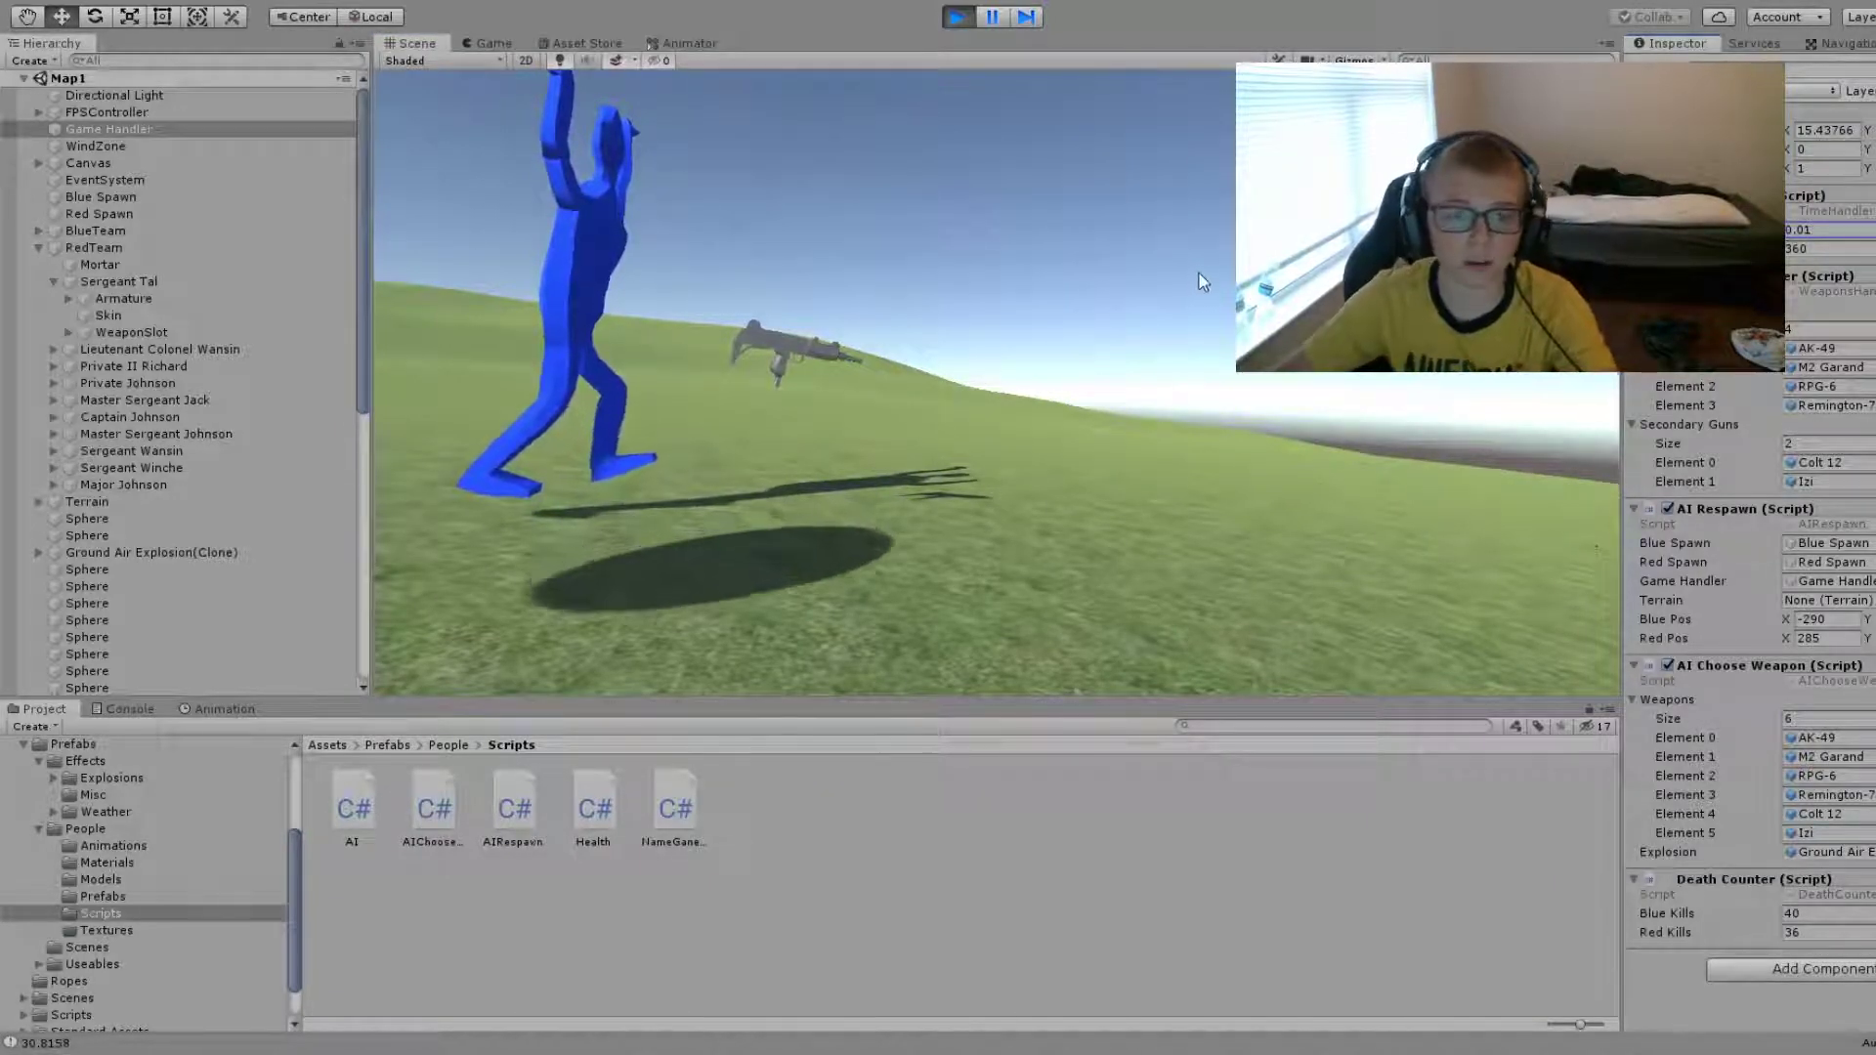
alt+drag(1193, 280, 1059, 251)
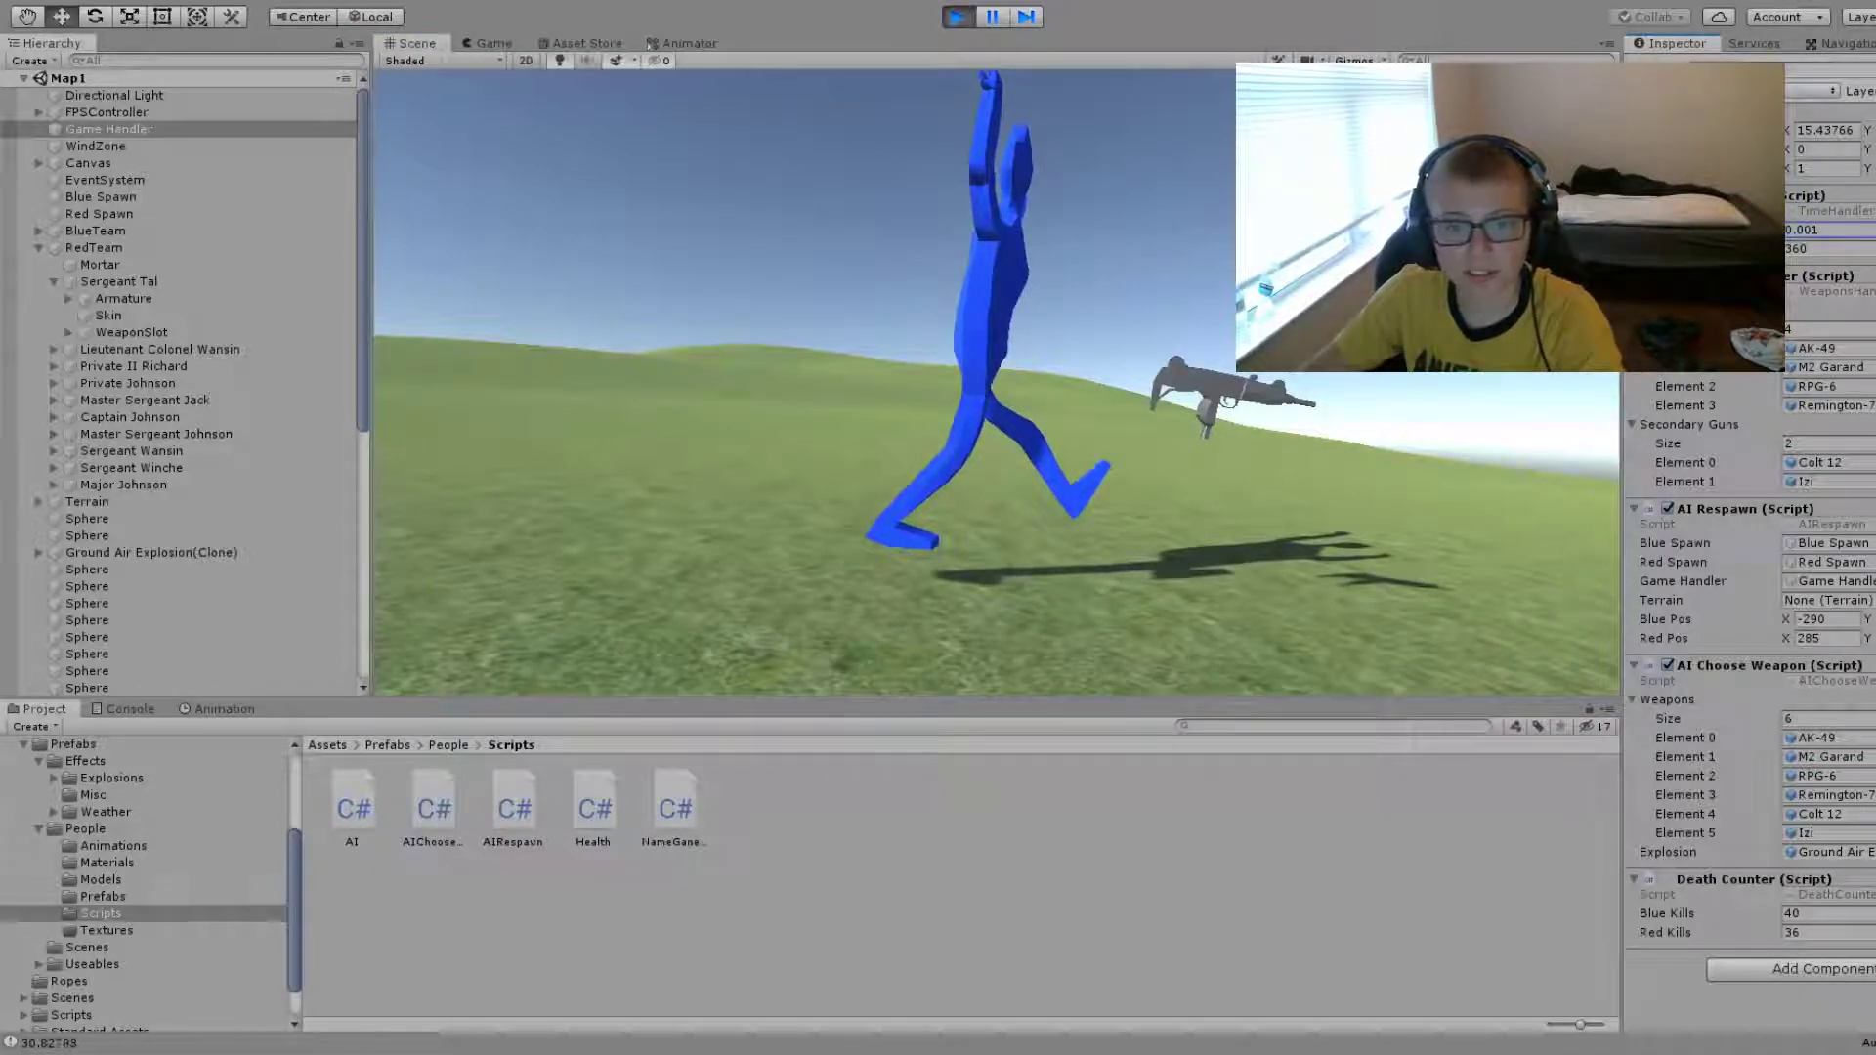
alt+drag(997, 391, 958, 391)
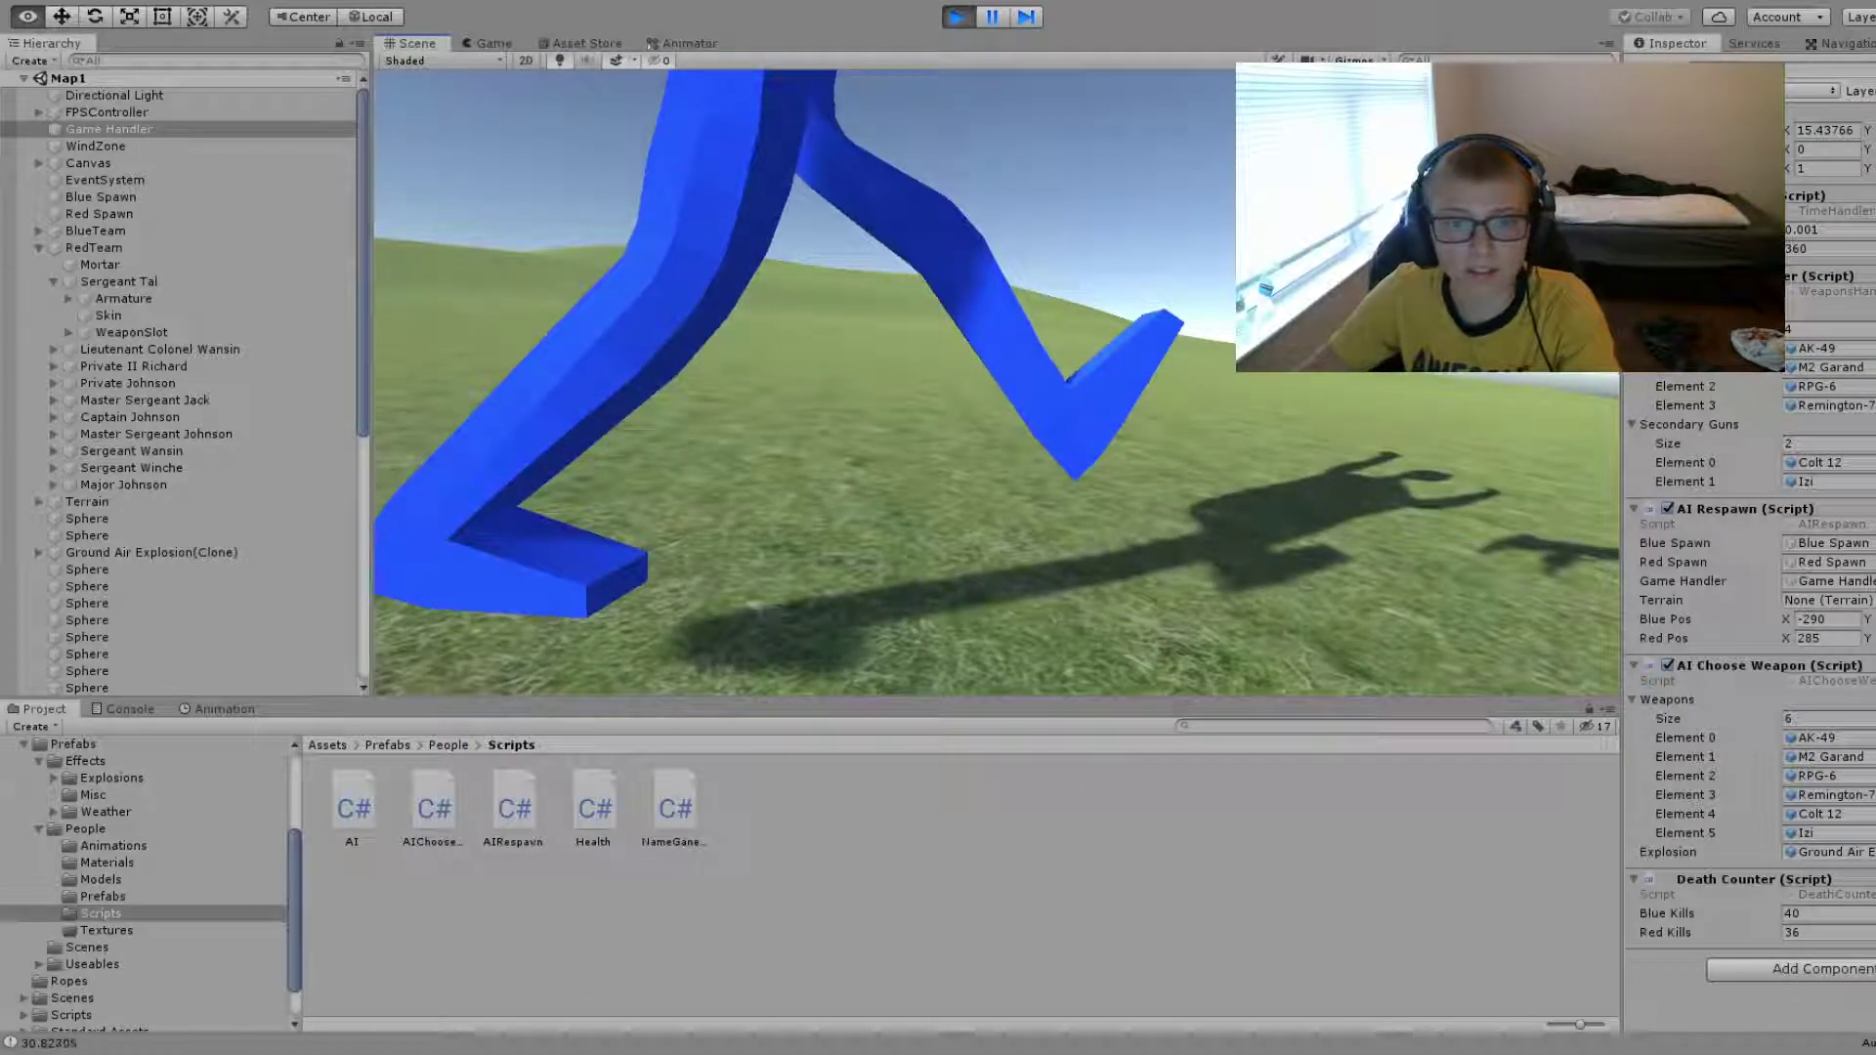
alt+drag(957, 390, 918, 420)
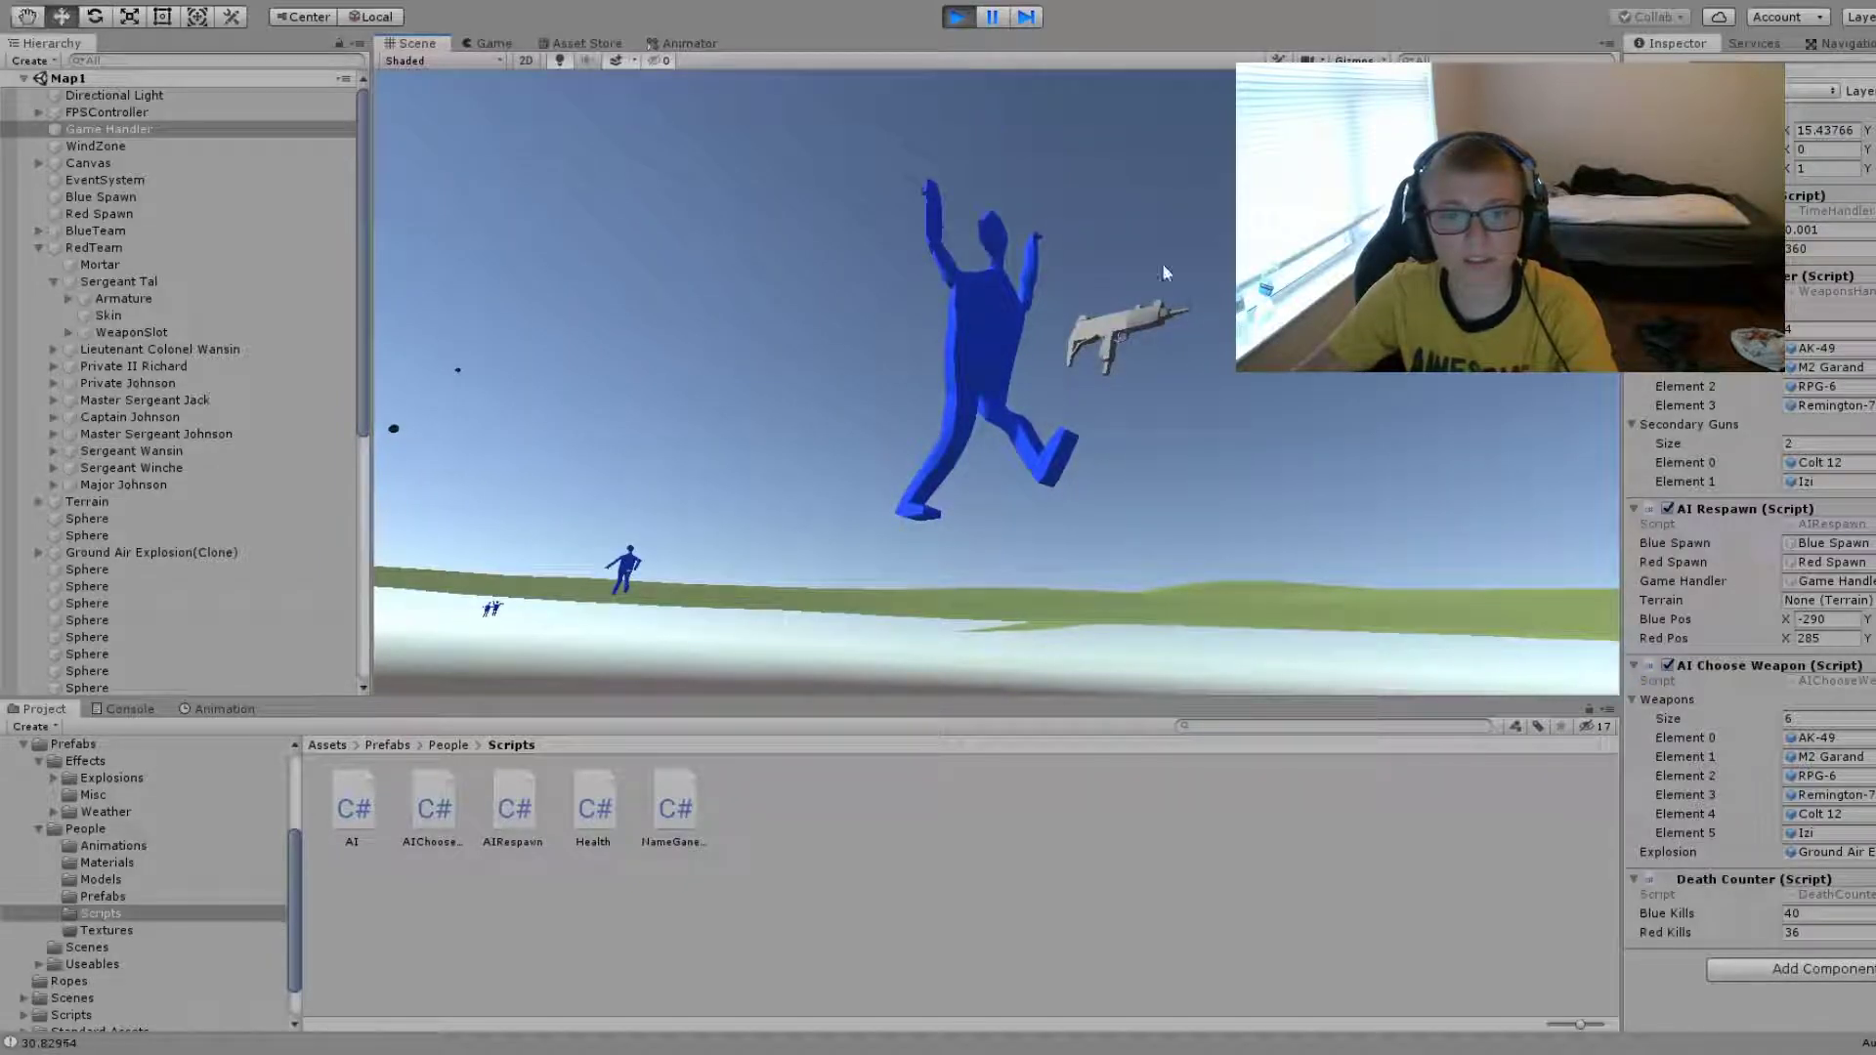
click(1137, 314)
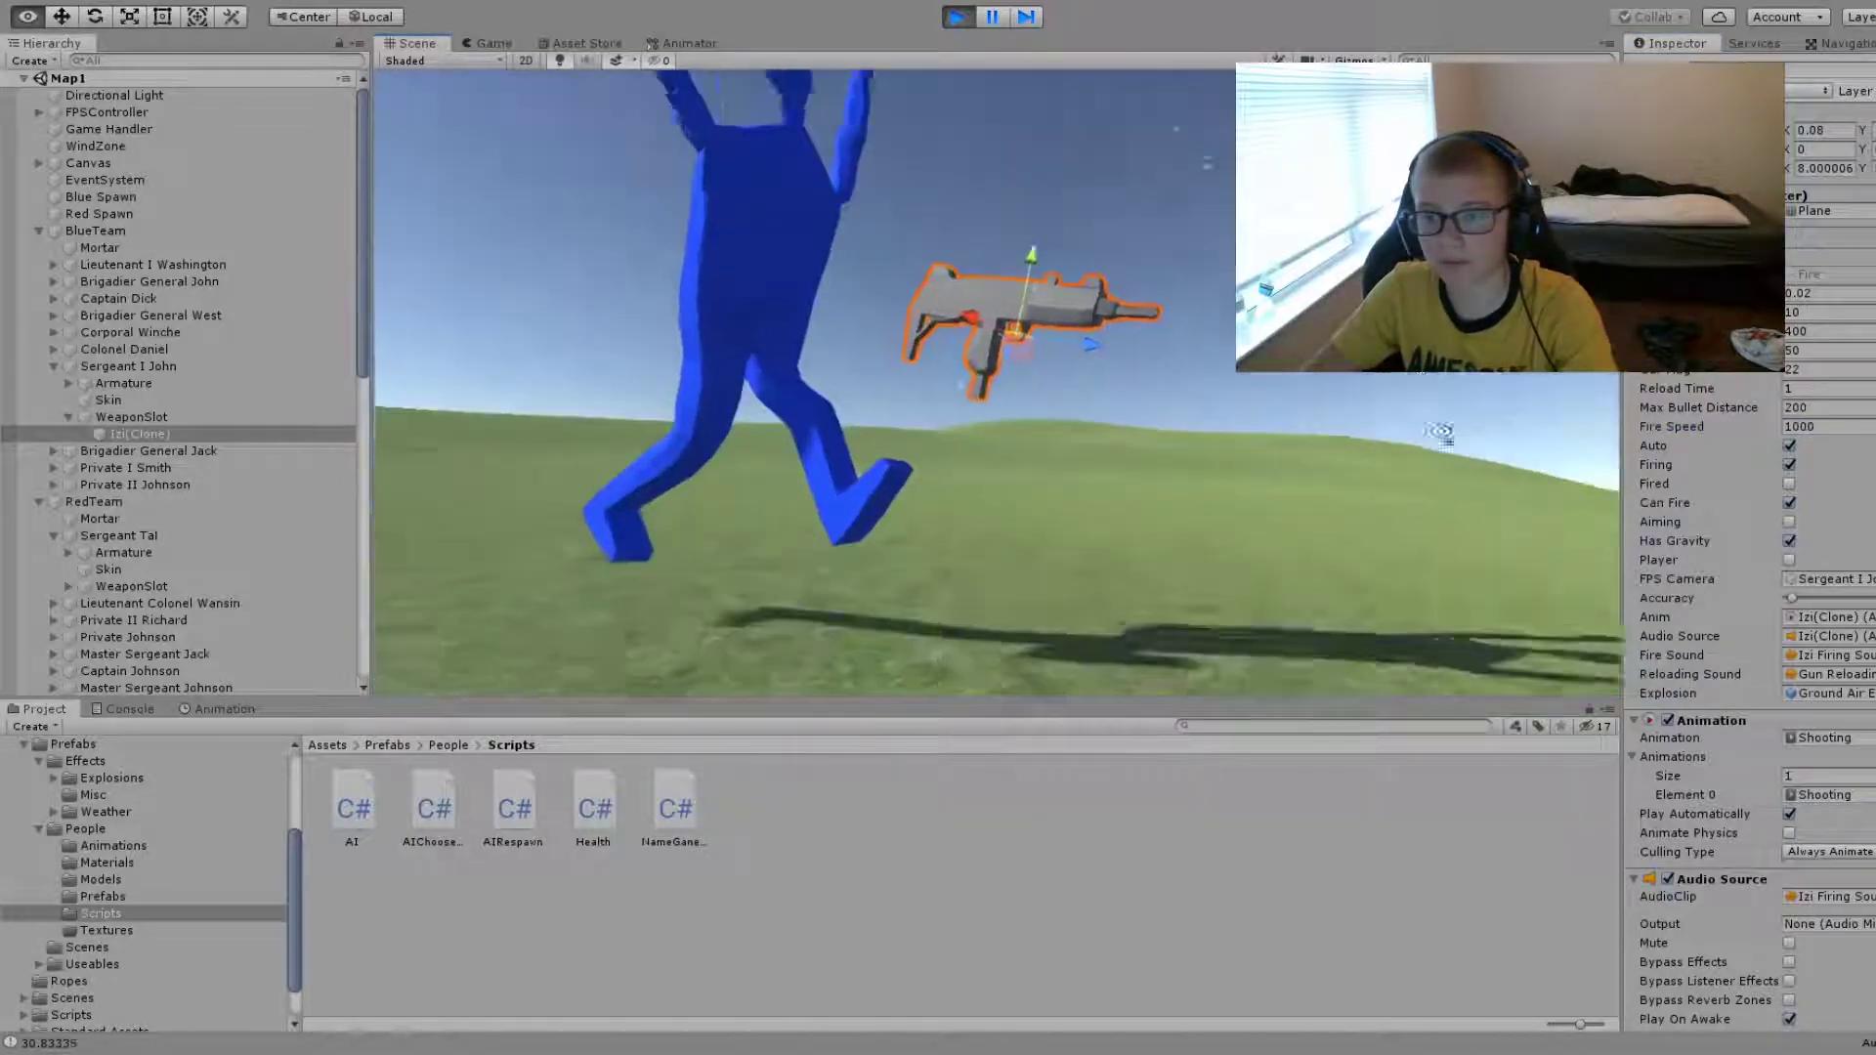
- Orbit the Scene view from the grass to the Izi gun and back to the blue soldier
right_drag(996, 391, 1698, 536)
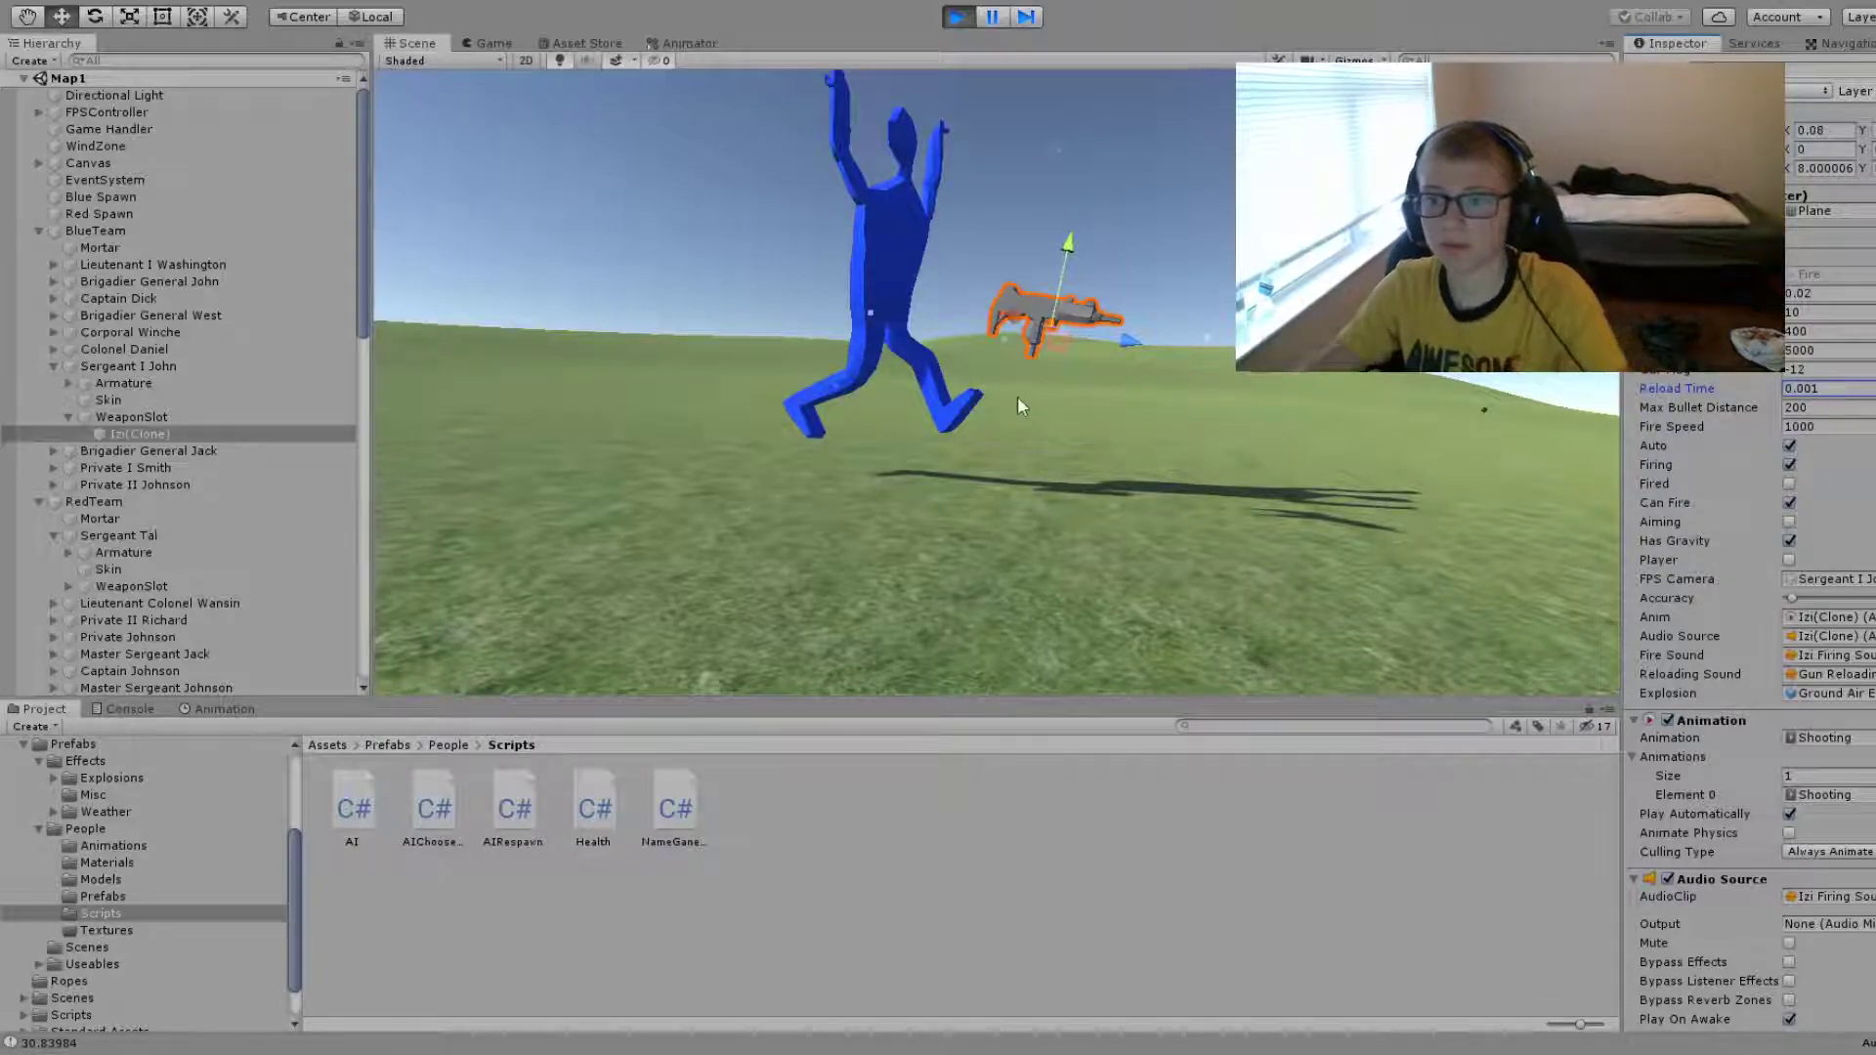
mouse_move(1017, 405)
right_down()
mouse_move(1212, 430)
mouse_move(1466, 421)
mouse_move(1345, 381)
right_up()
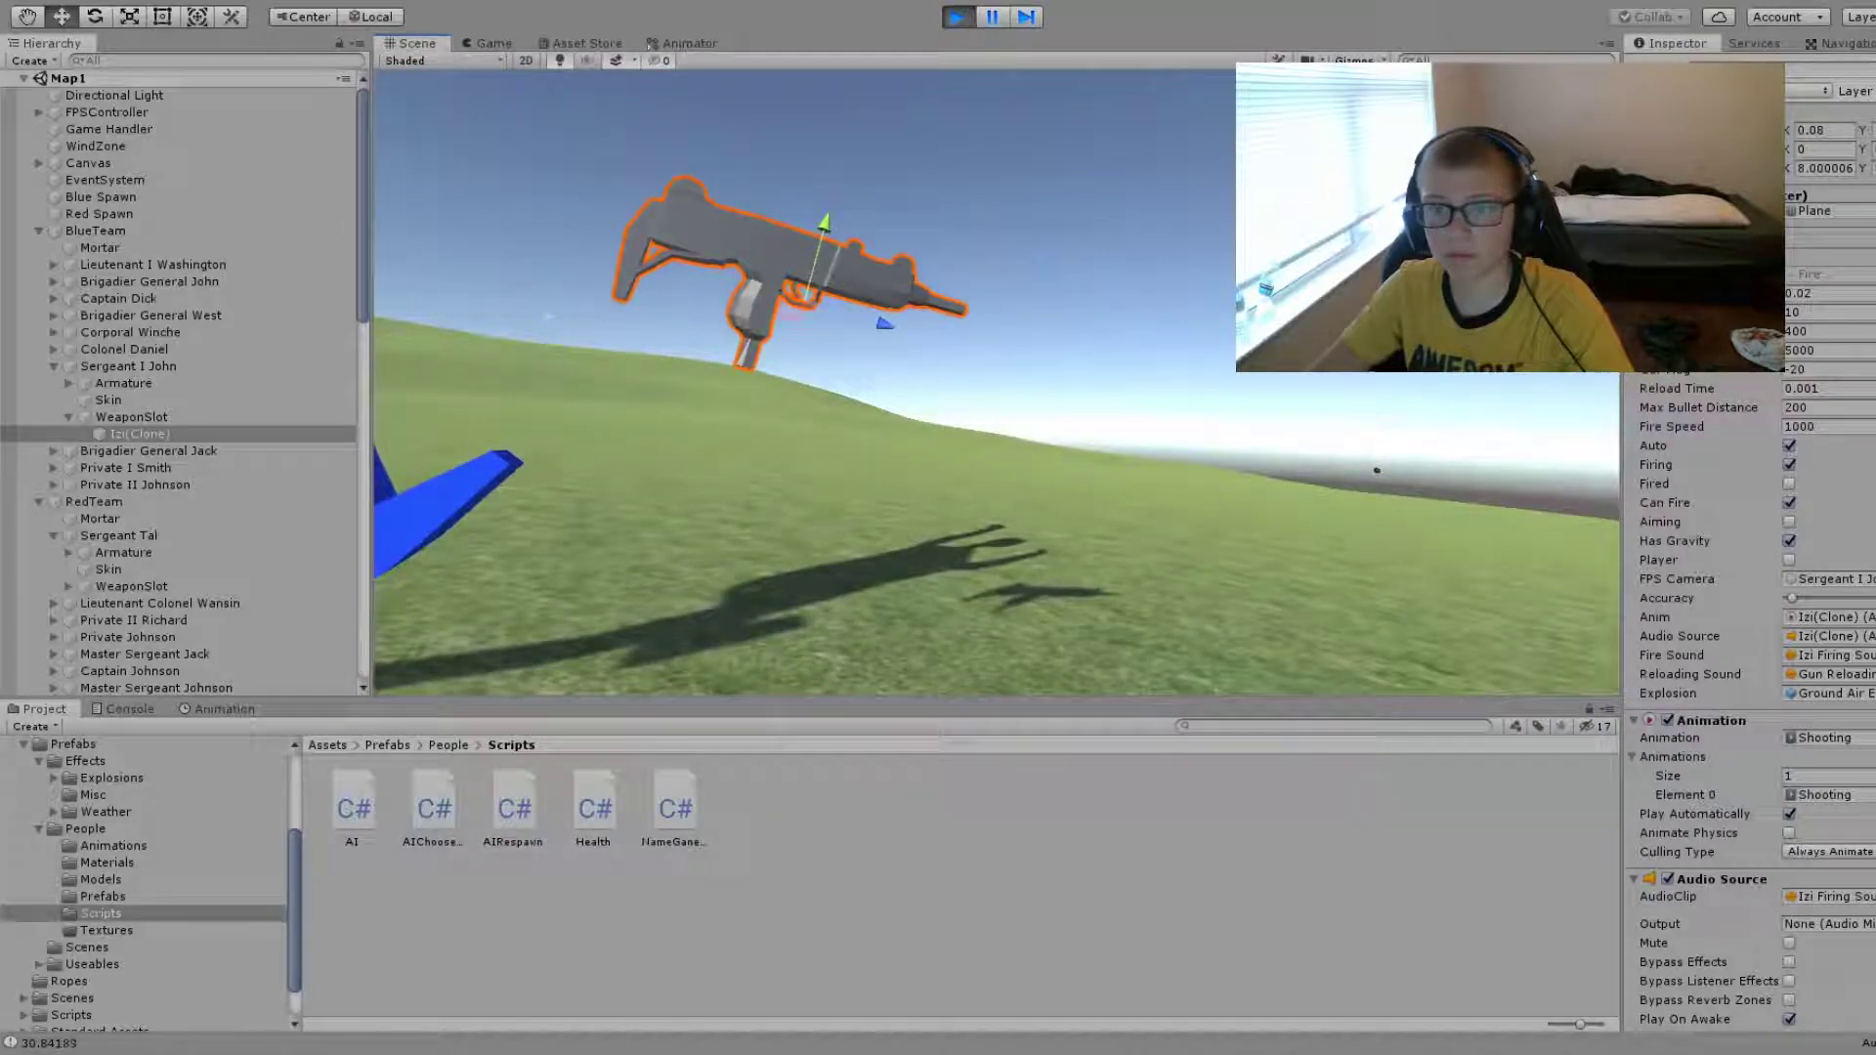
right_drag(1345, 381, 1235, 377)
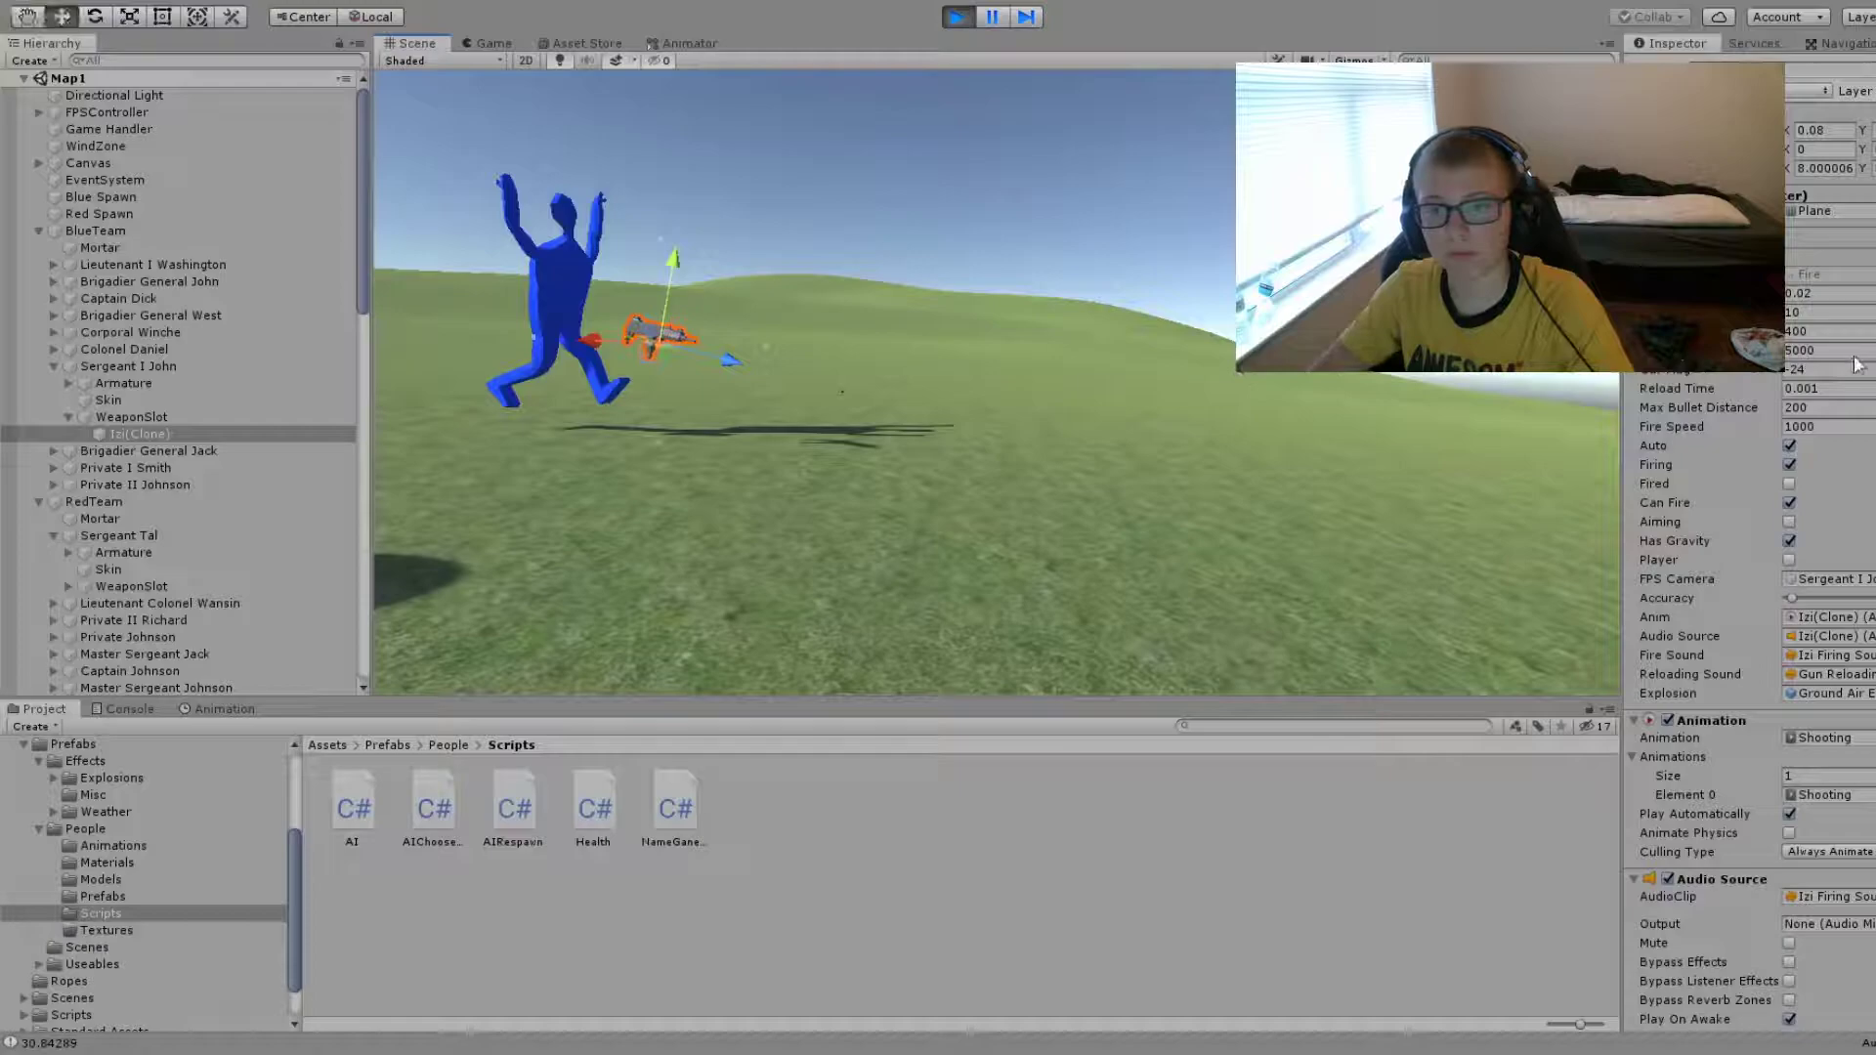
- Select Game Handler and edit its time field from 0.001 to 0.01, then orbit closer
click(151, 131)
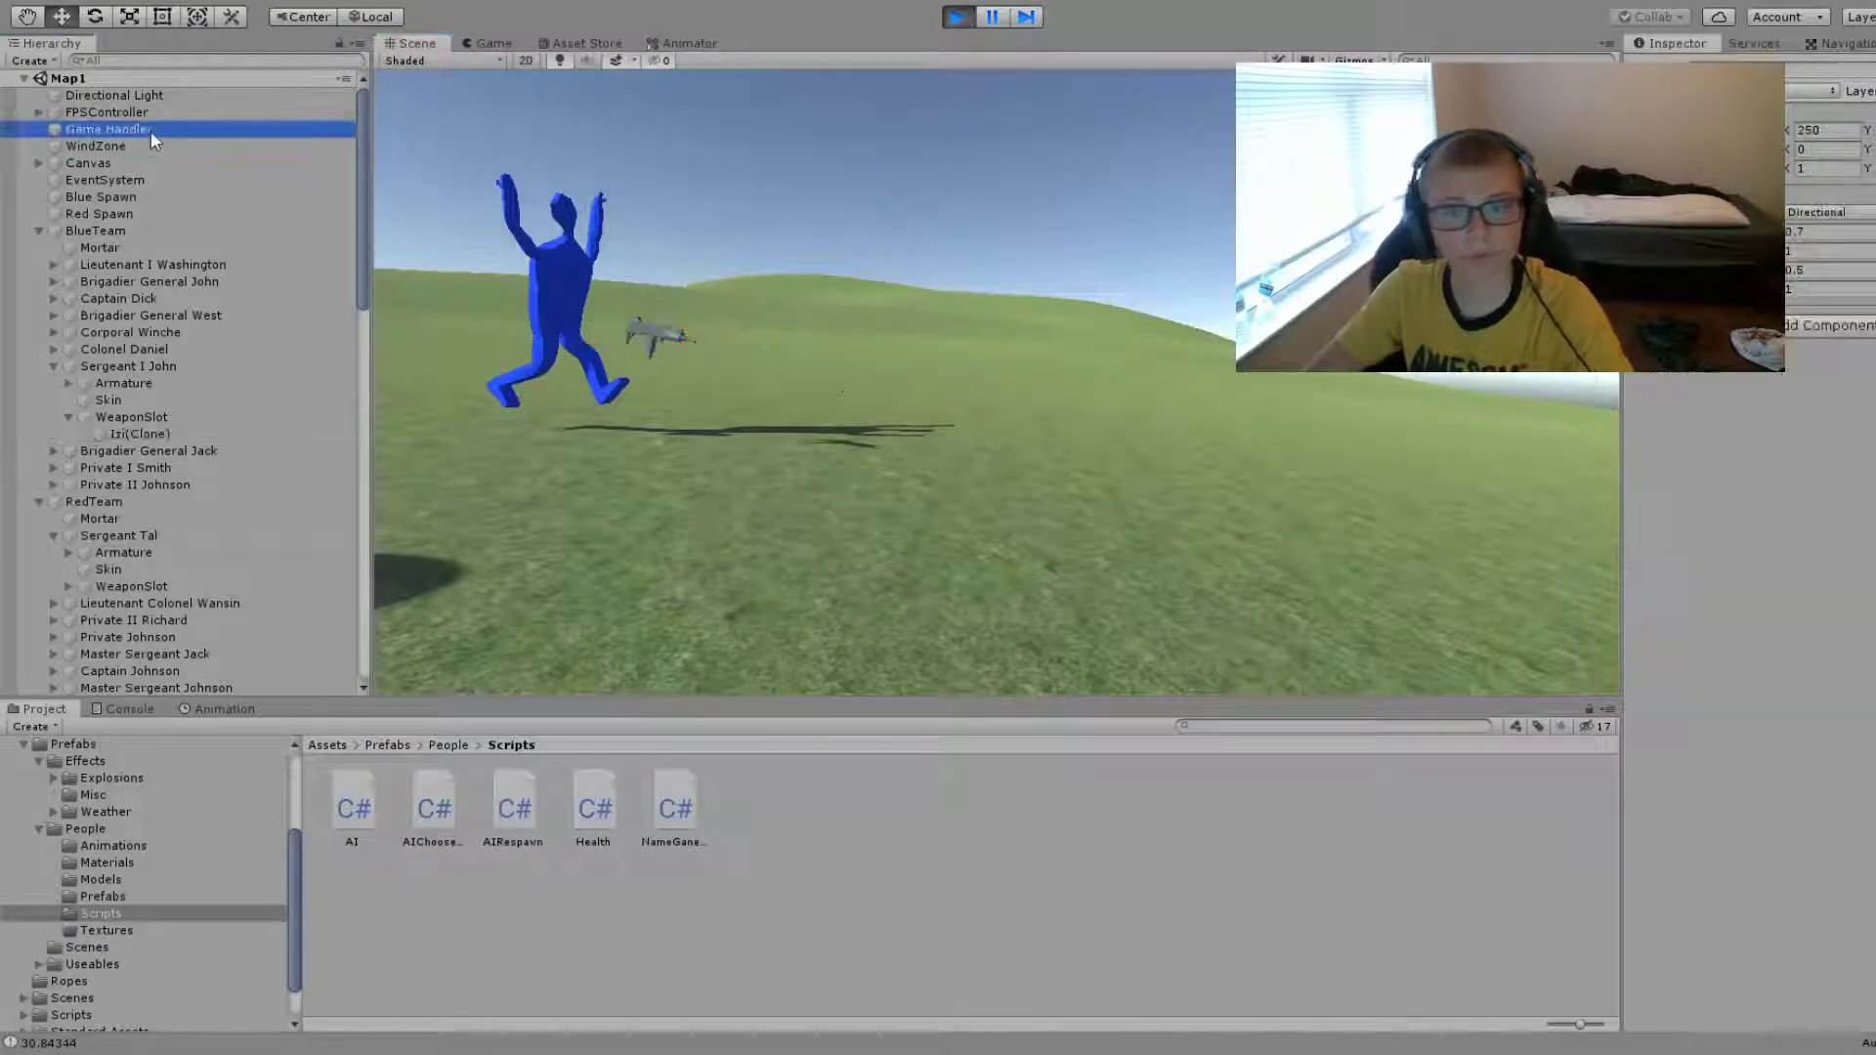
click(1802, 230)
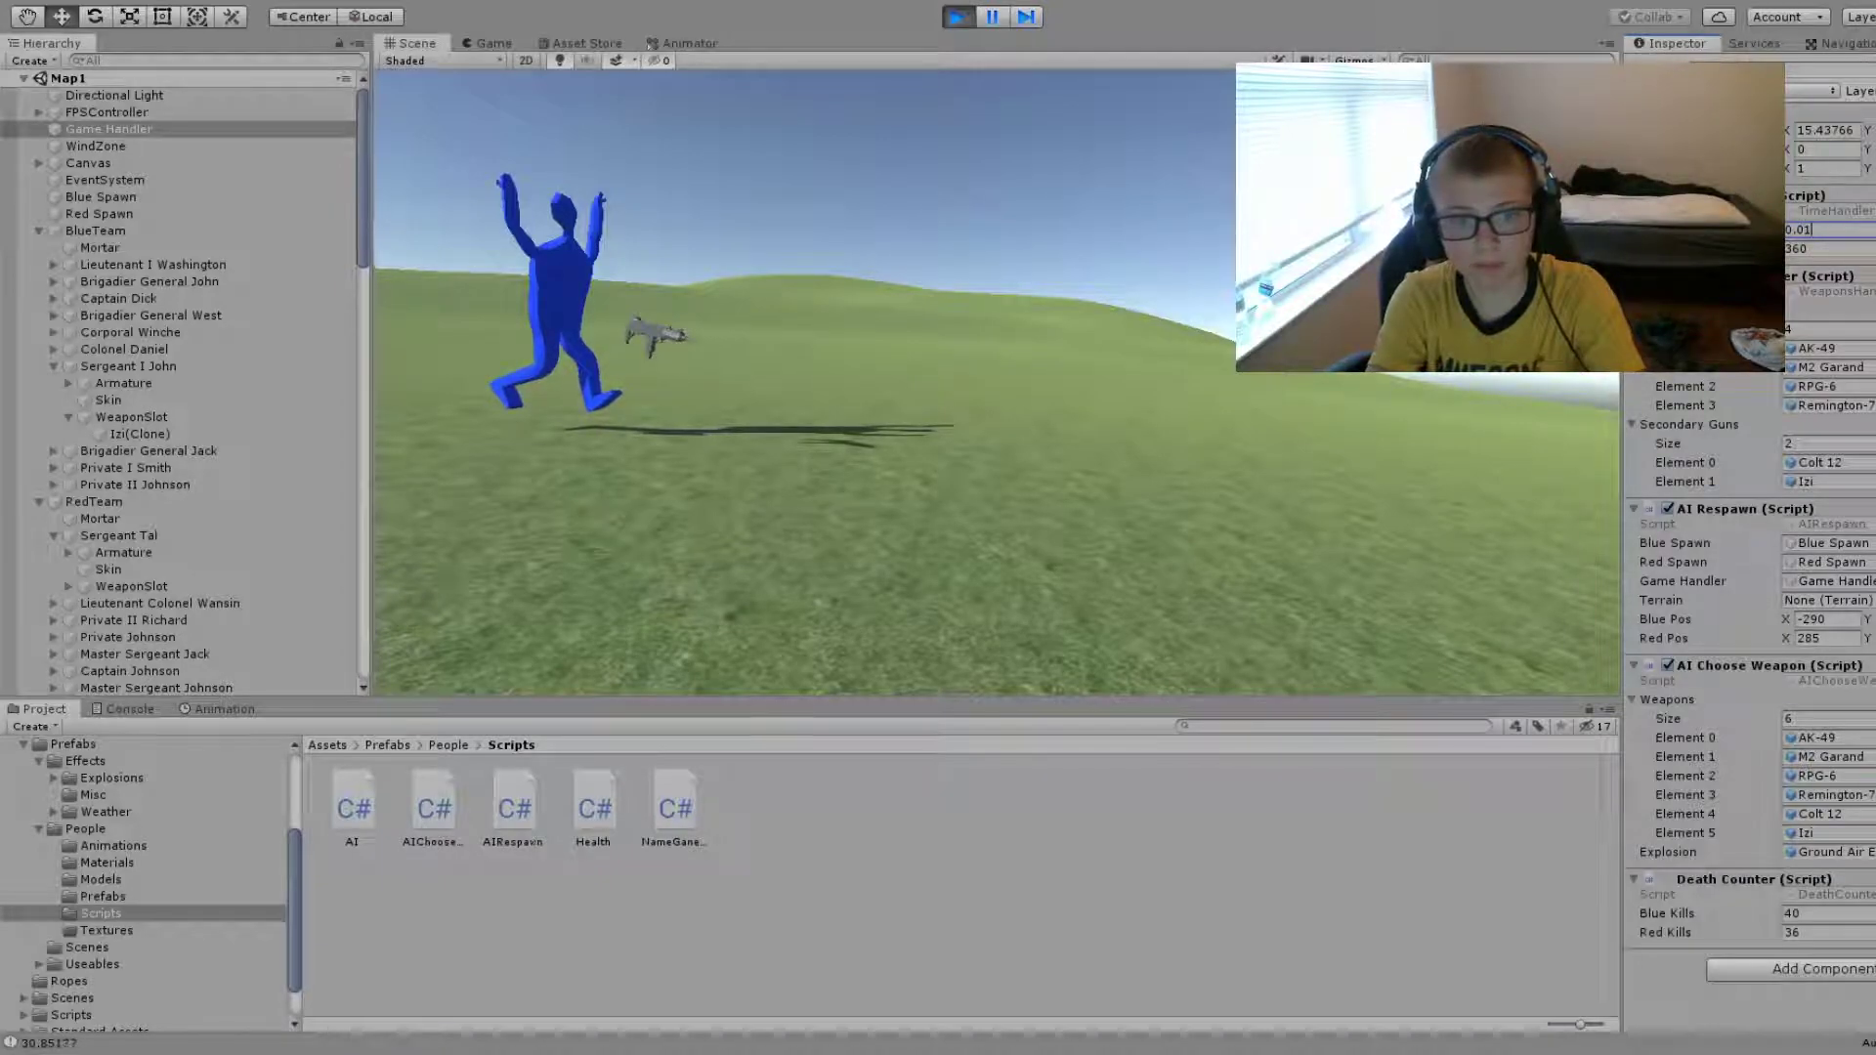
mouse_move(954, 350)
alt+mouse_down()
mouse_move(860, 344)
mouse_move(850, 376)
mouse_move(1161, 422)
mouse_move(1012, 350)
alt+mouse_up()
- Reselect Izi(Clone), set Fire Speed 10000 and Reload Time 1e-05, and tick Can Fire
click(953, 318)
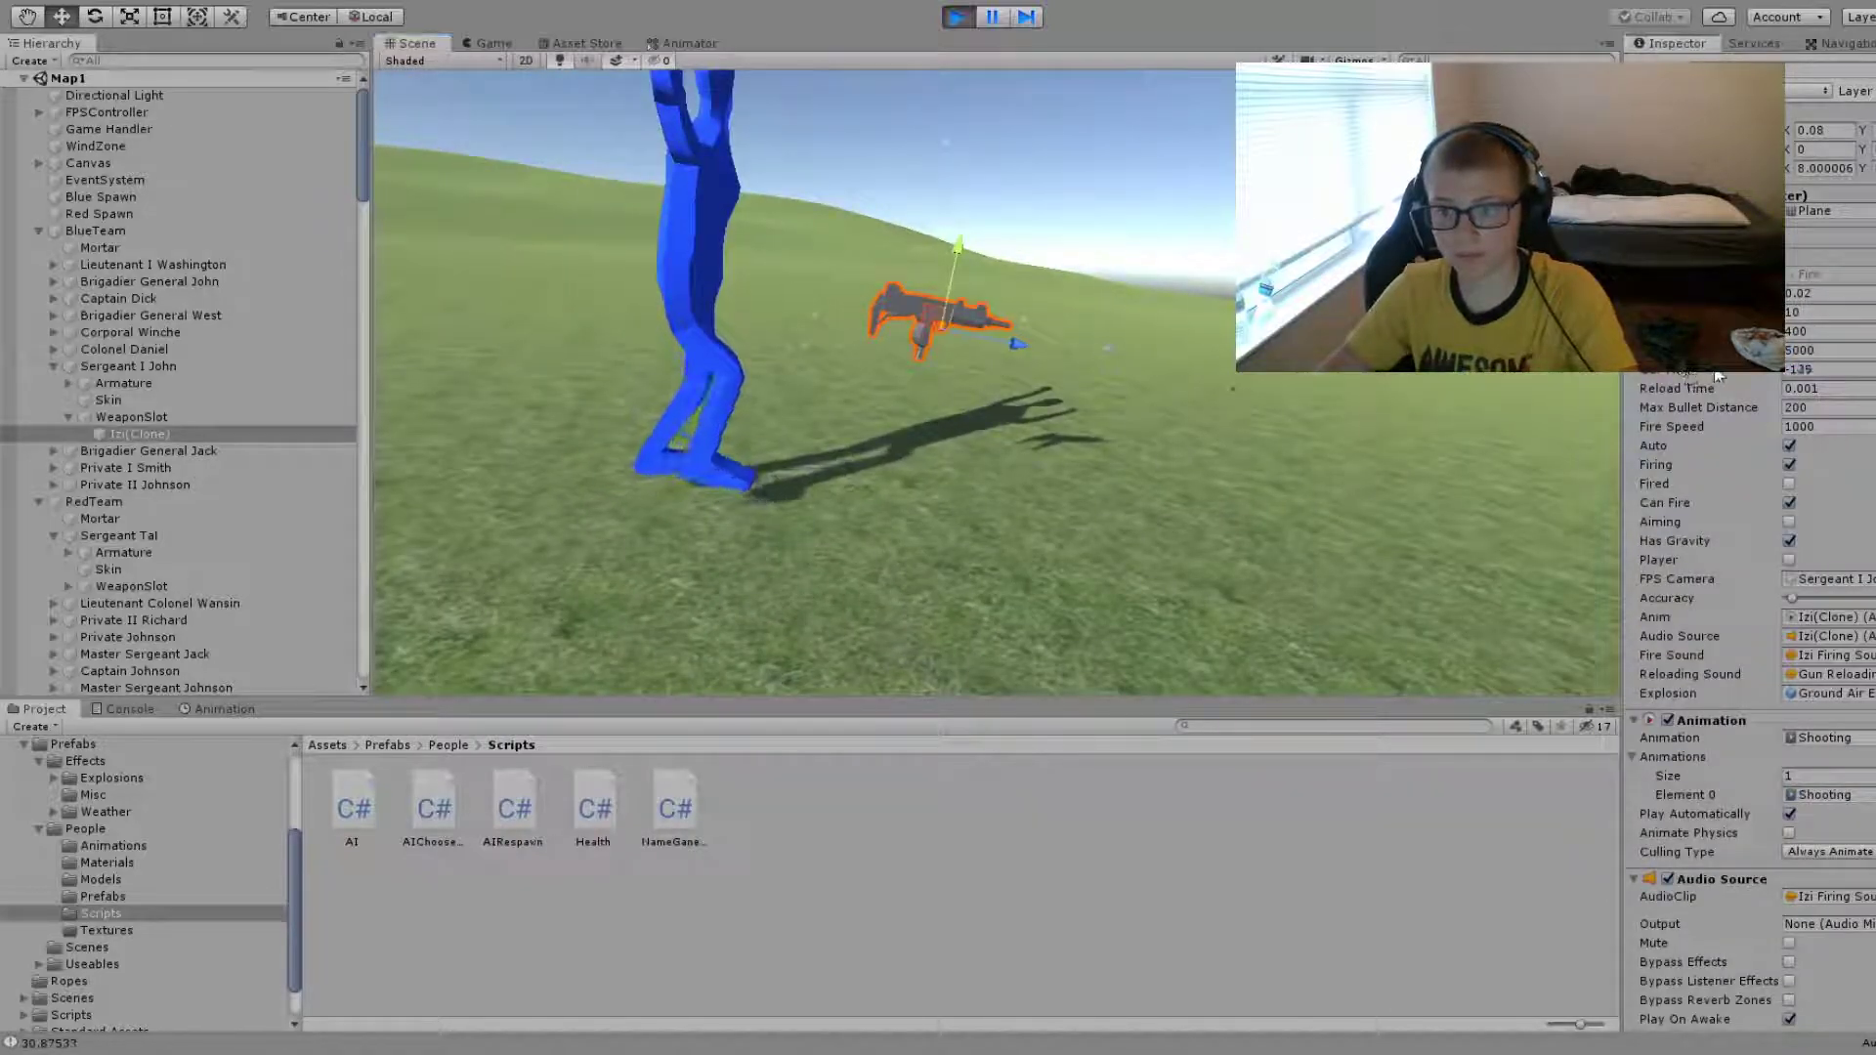
mouse_move(1718, 375)
mouse_down()
mouse_move(1827, 364)
mouse_move(1709, 369)
mouse_up()
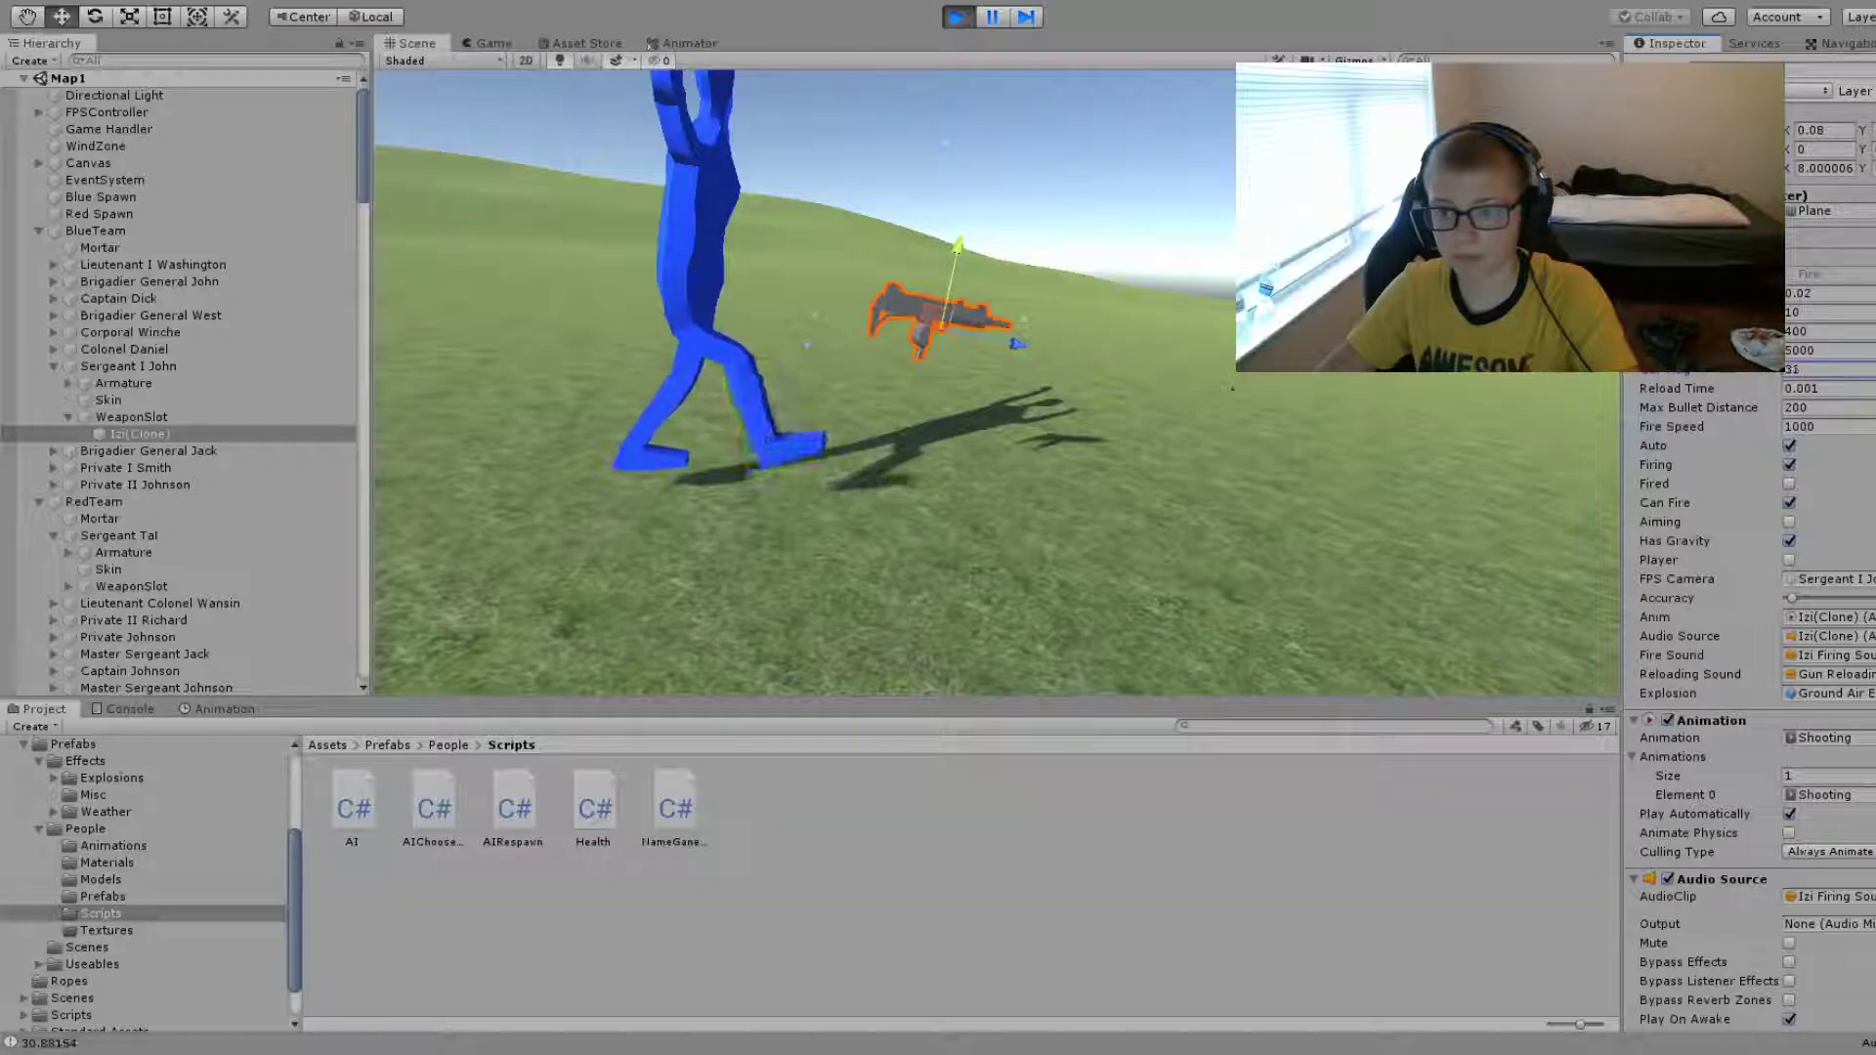
drag(1280, 402, 1807, 448)
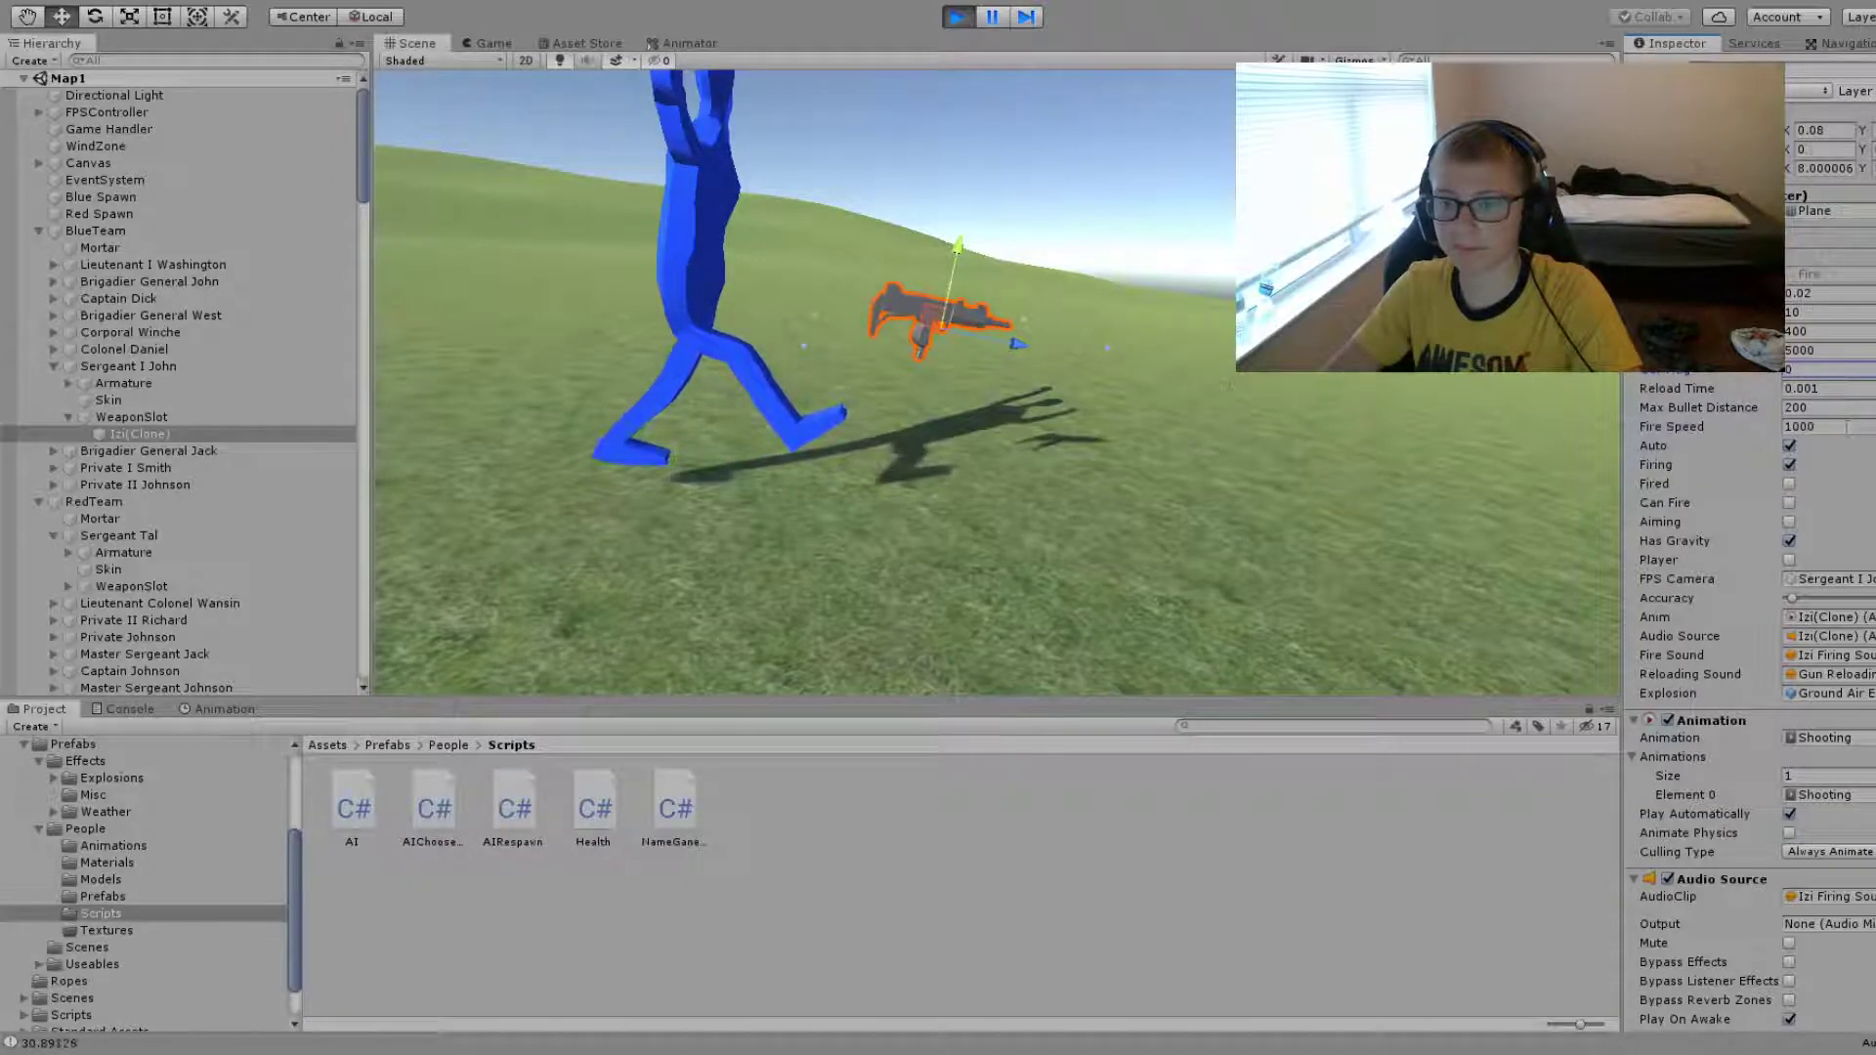
text(0)
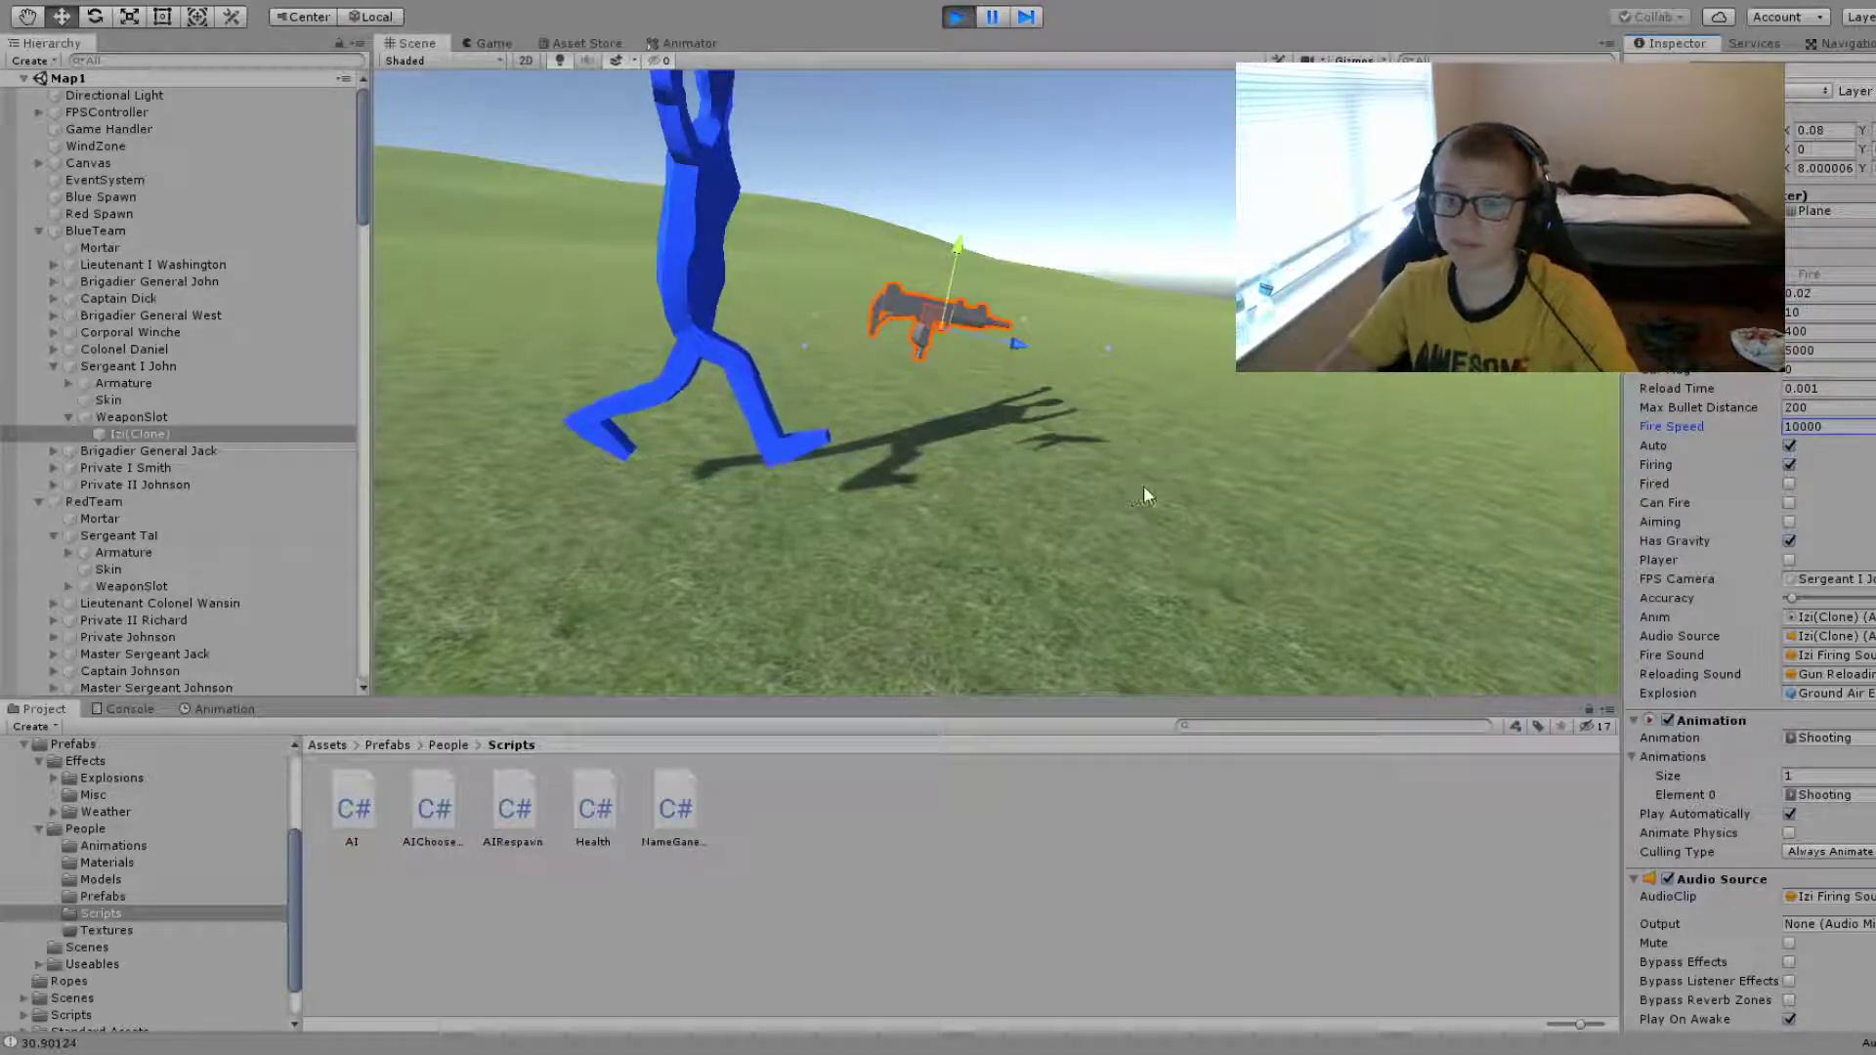
right_drag(1143, 485, 1180, 475)
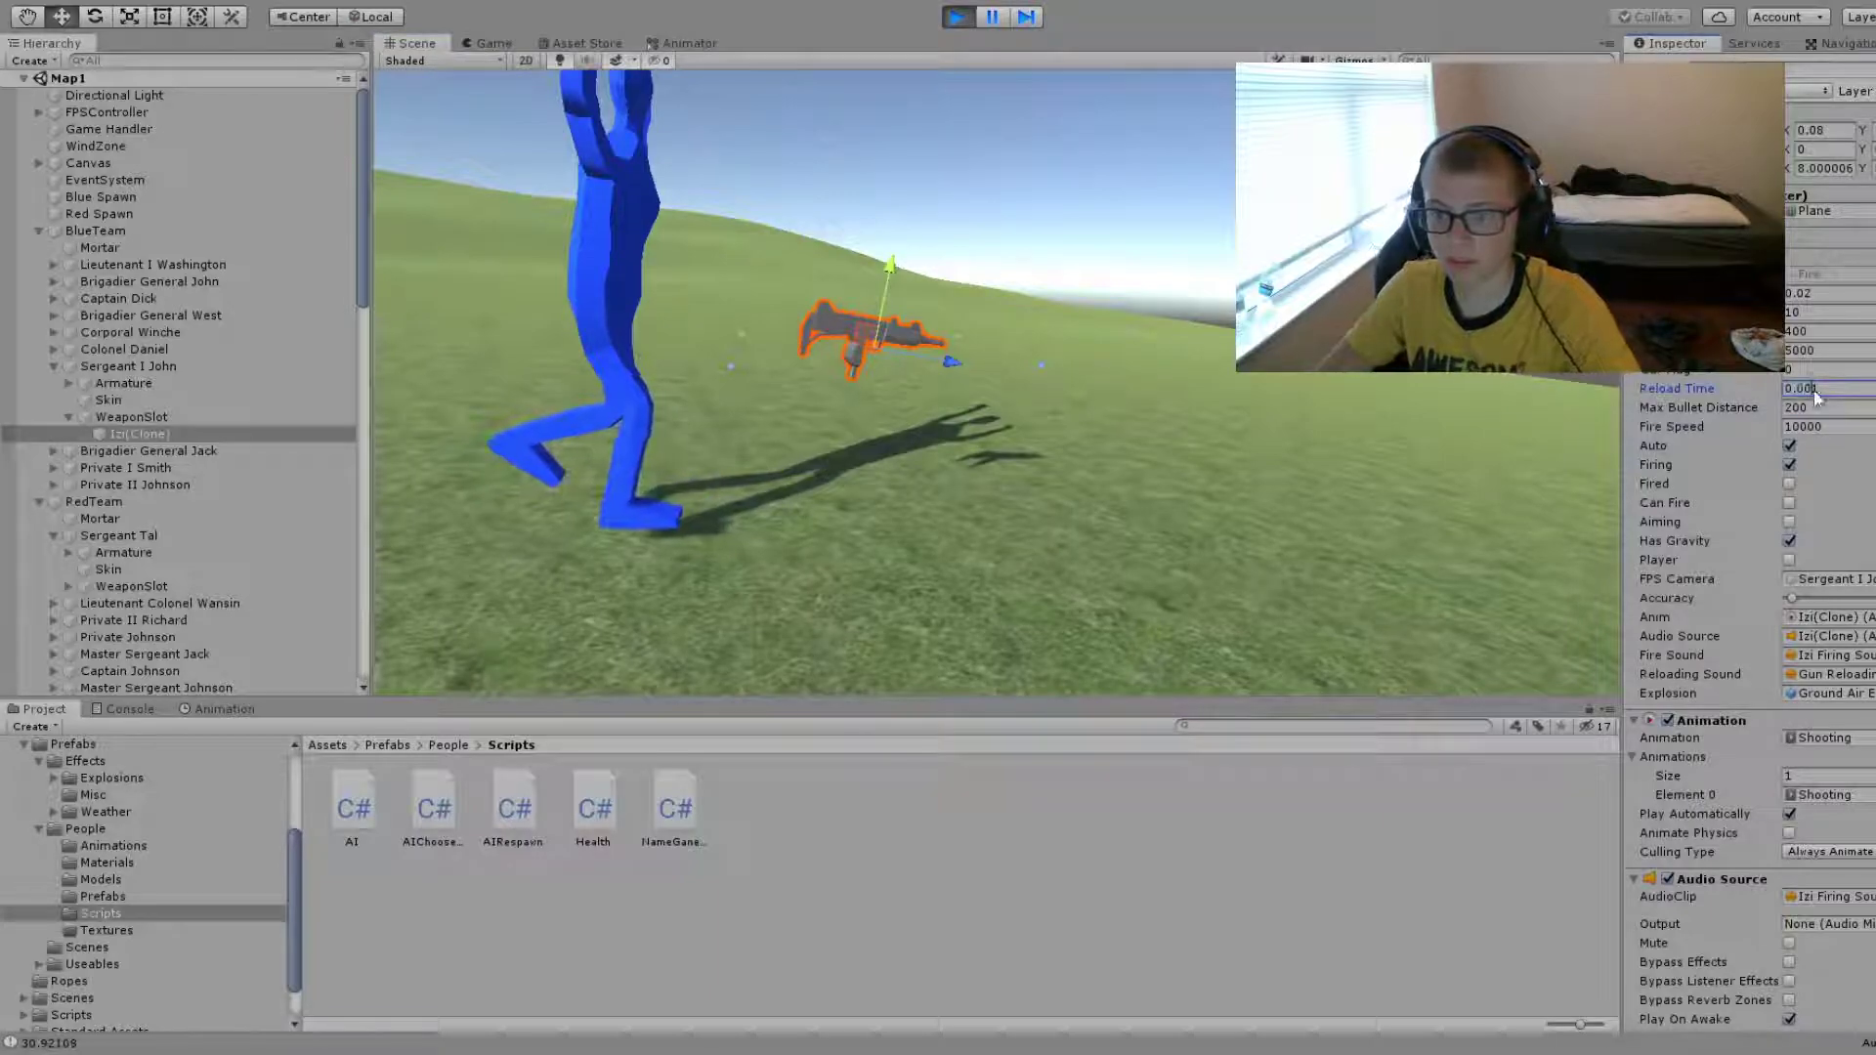
text(1e-05)
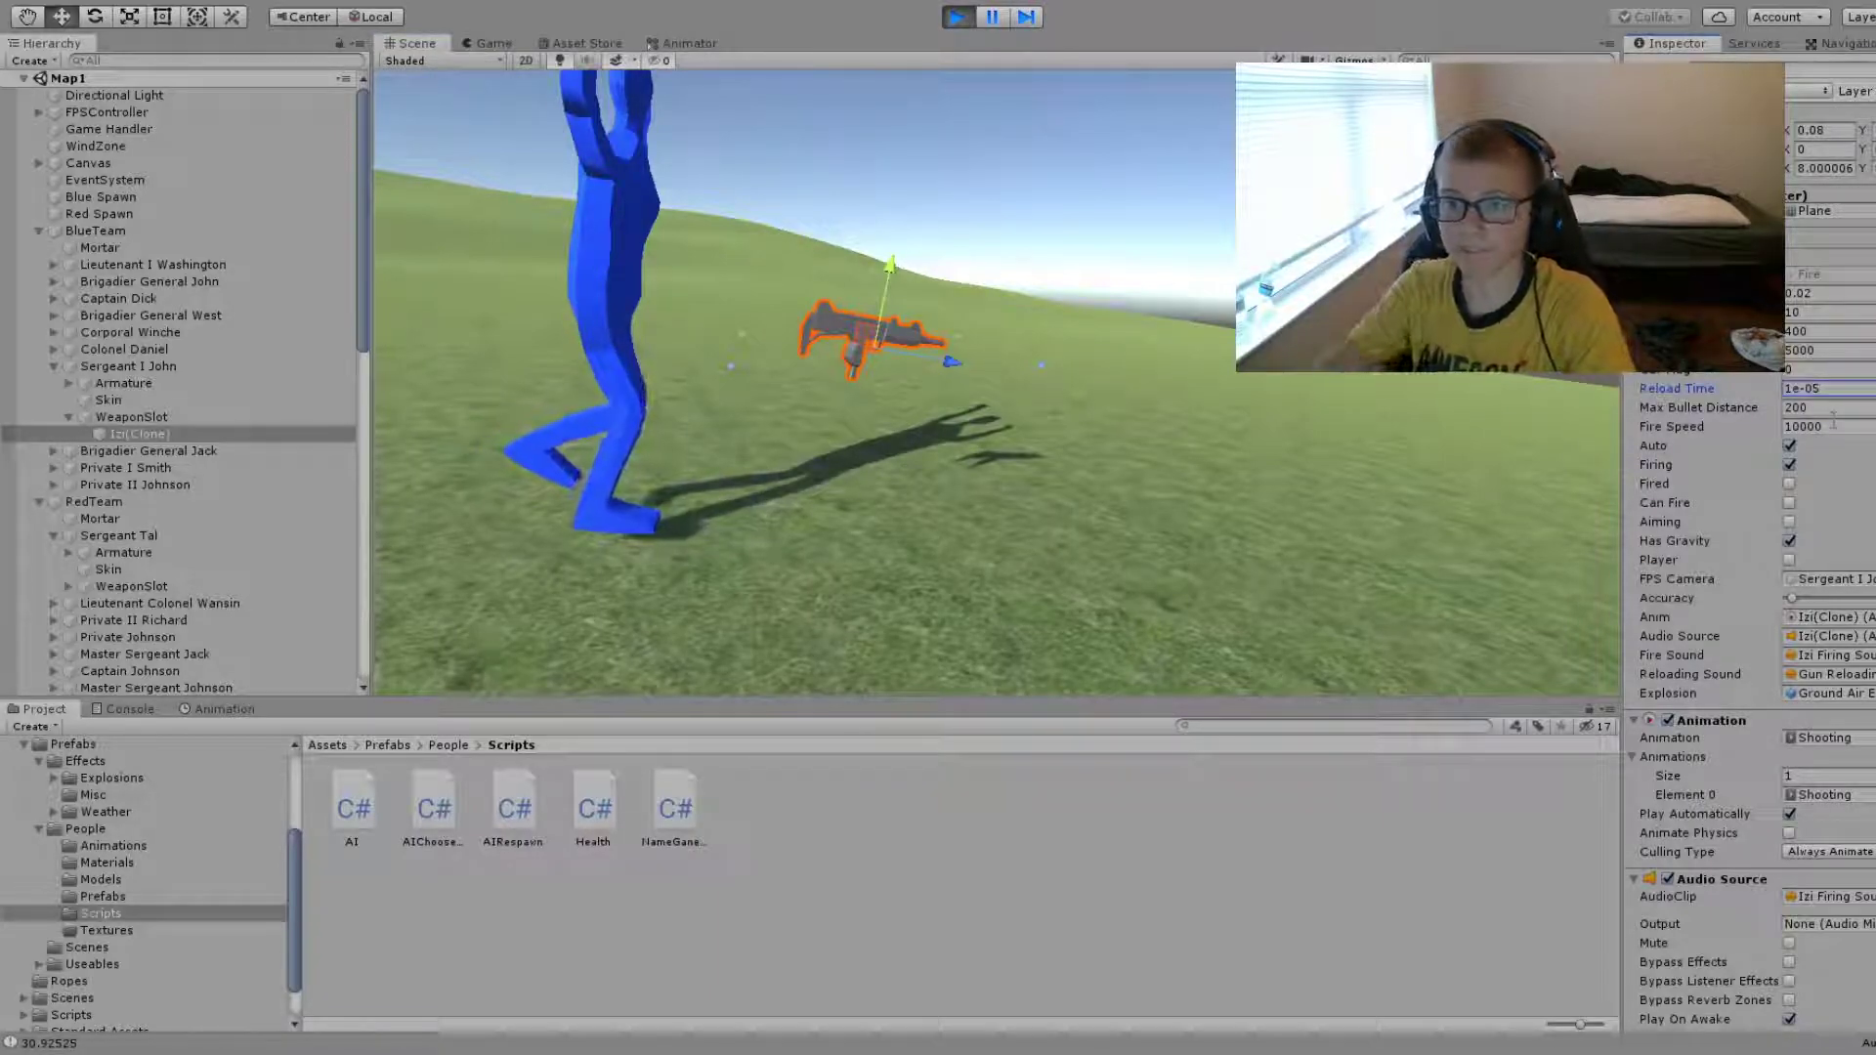
click(1789, 503)
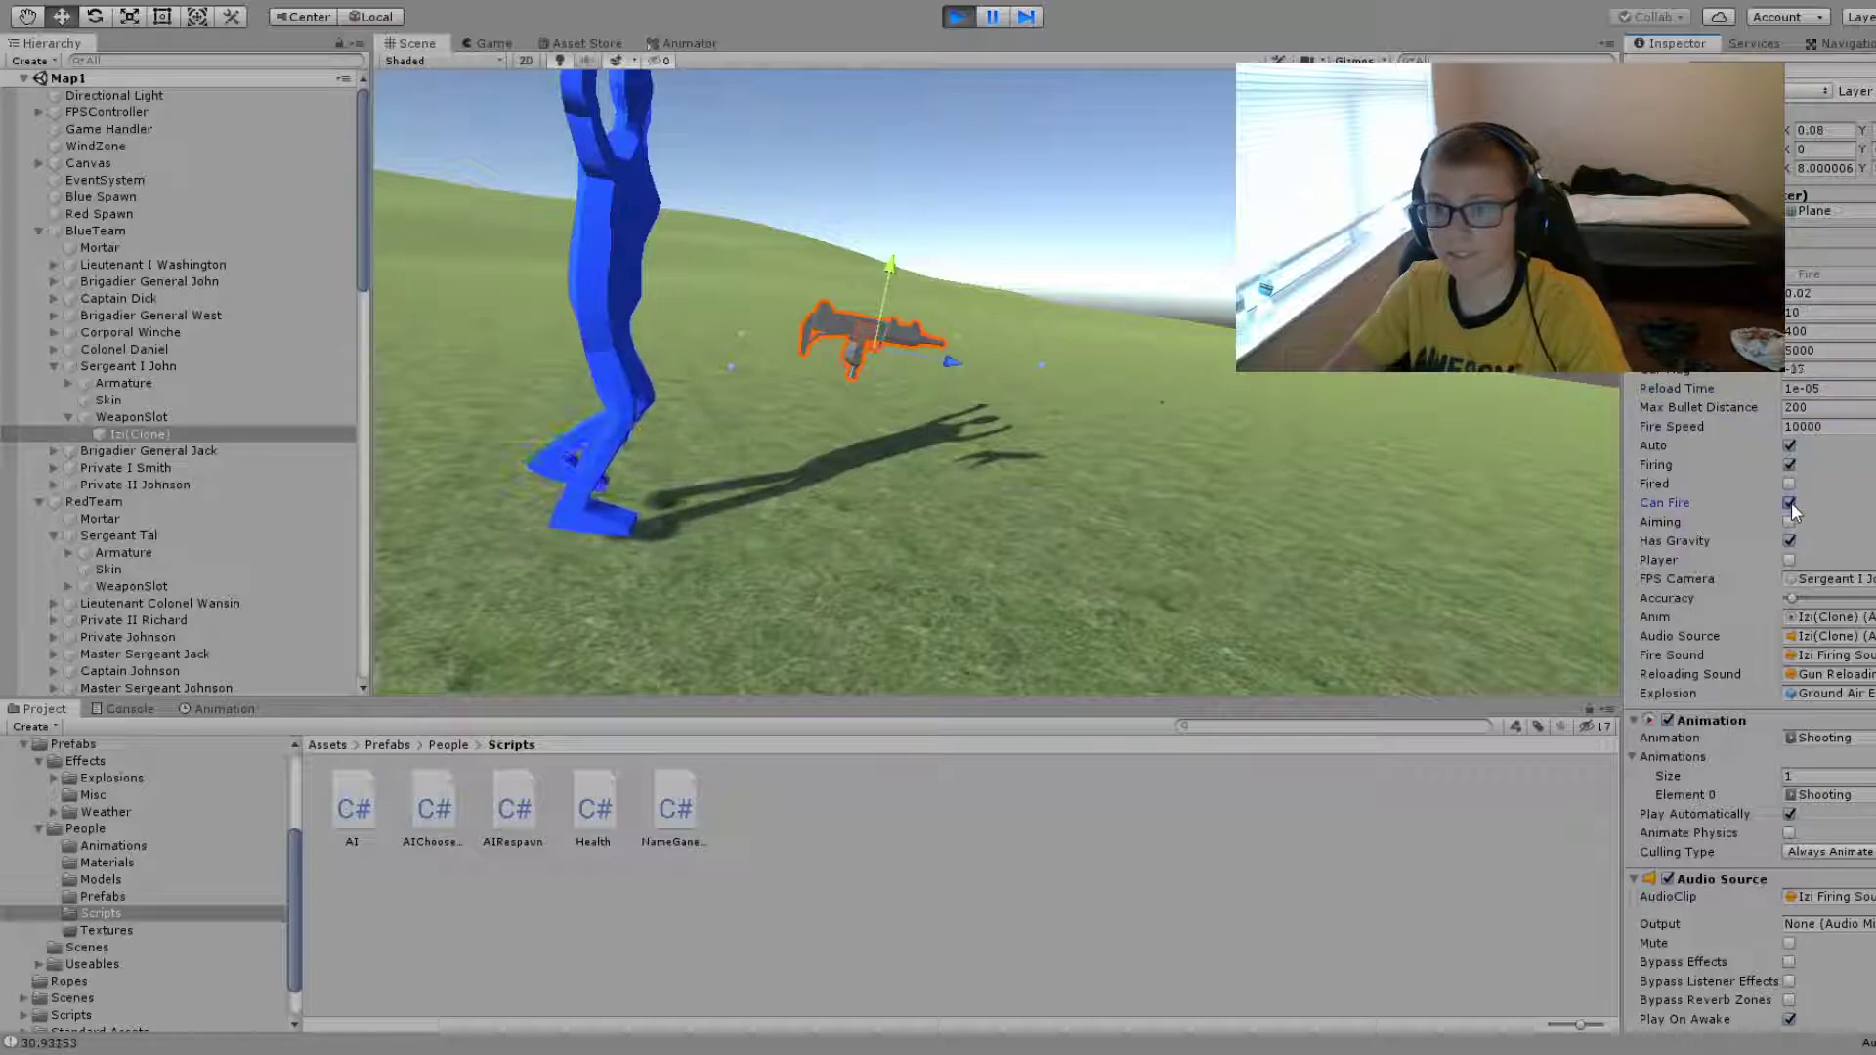
right_drag(1445, 436, 1858, 427)
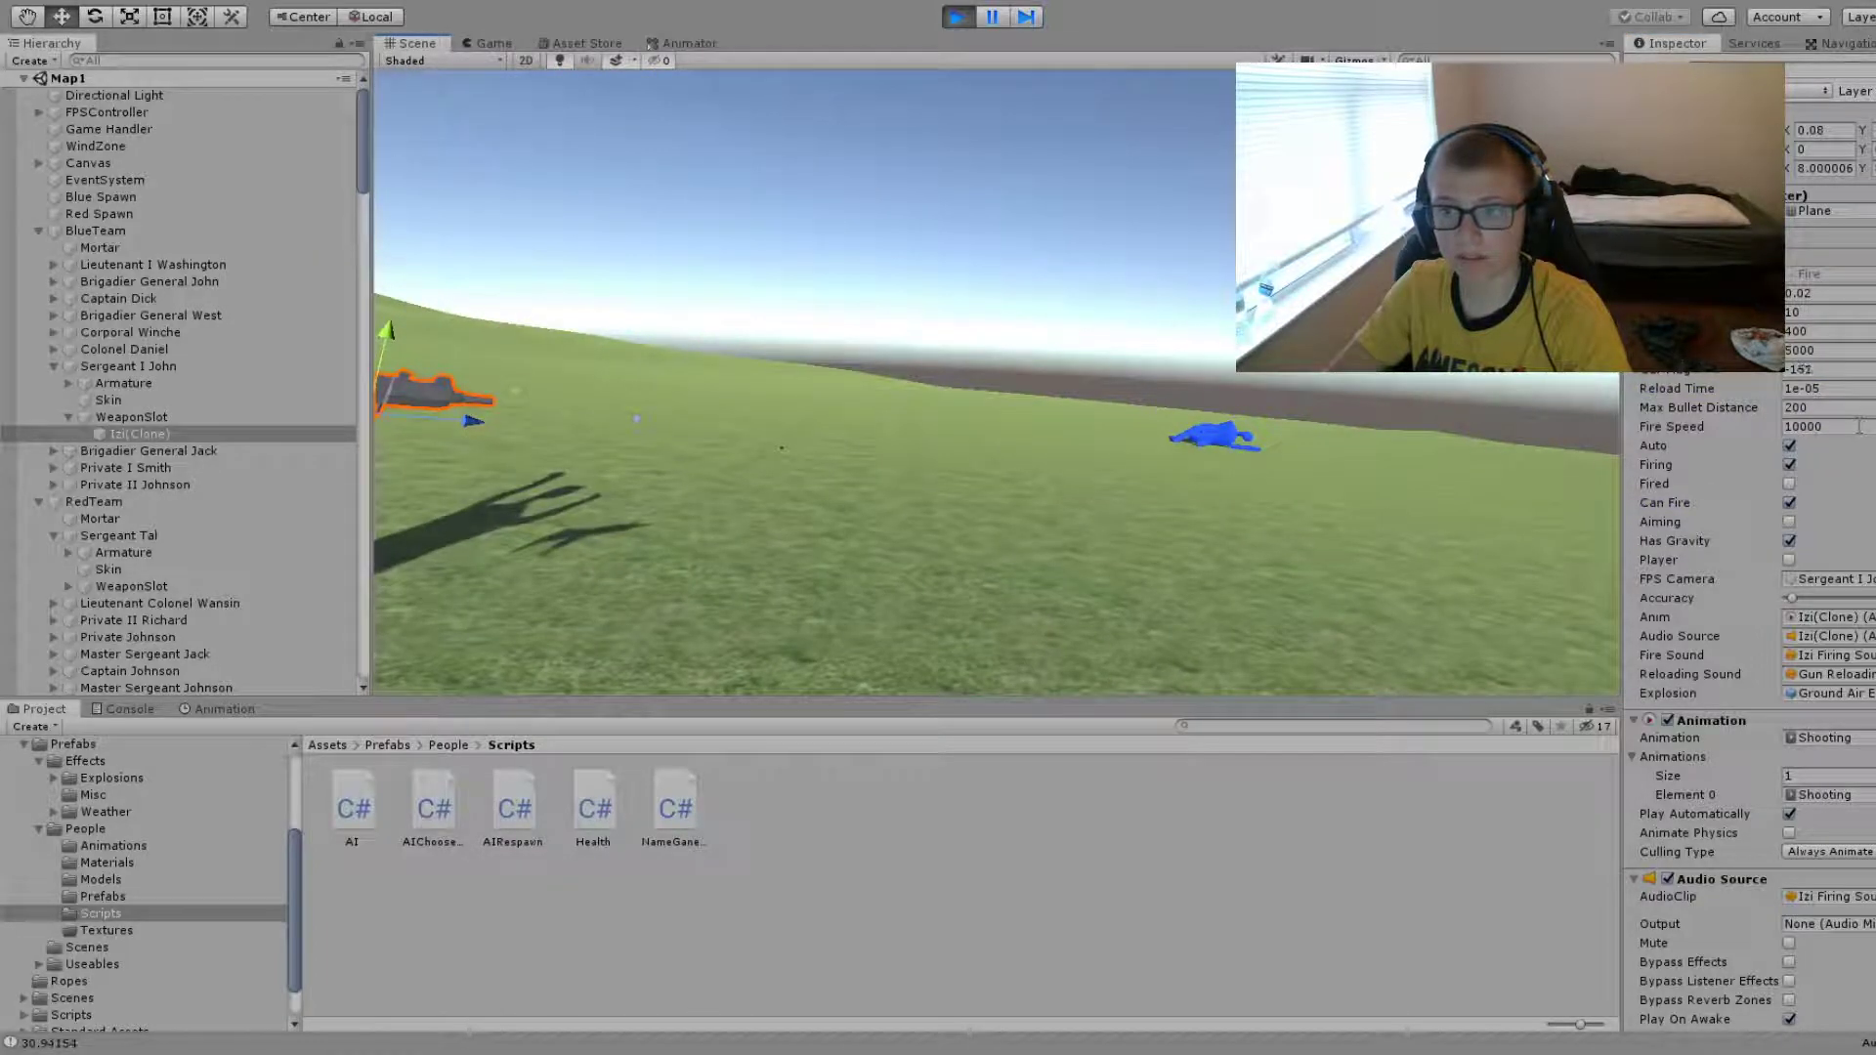
- Orbit around the blue soldier and red AI, then select the Izi gun to check its settings
alt+drag(1124, 411, 961, 357)
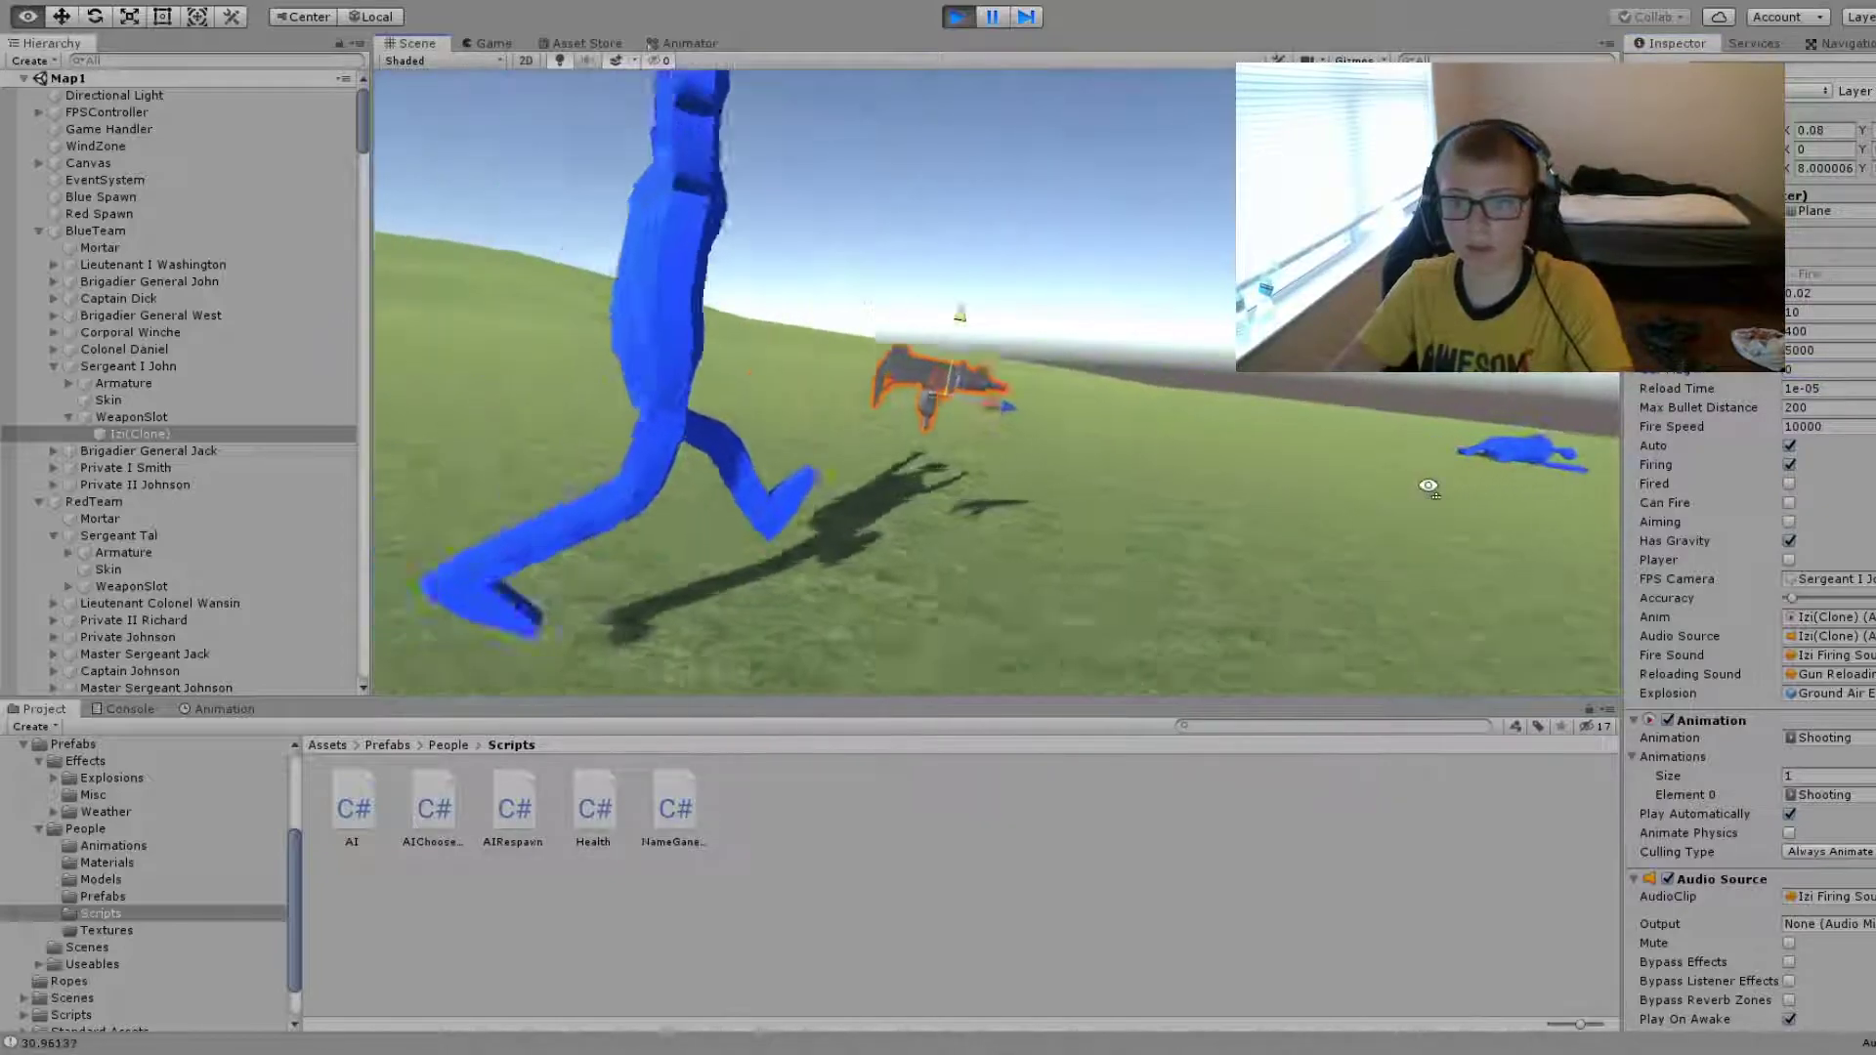
alt+drag(1075, 488, 1205, 578)
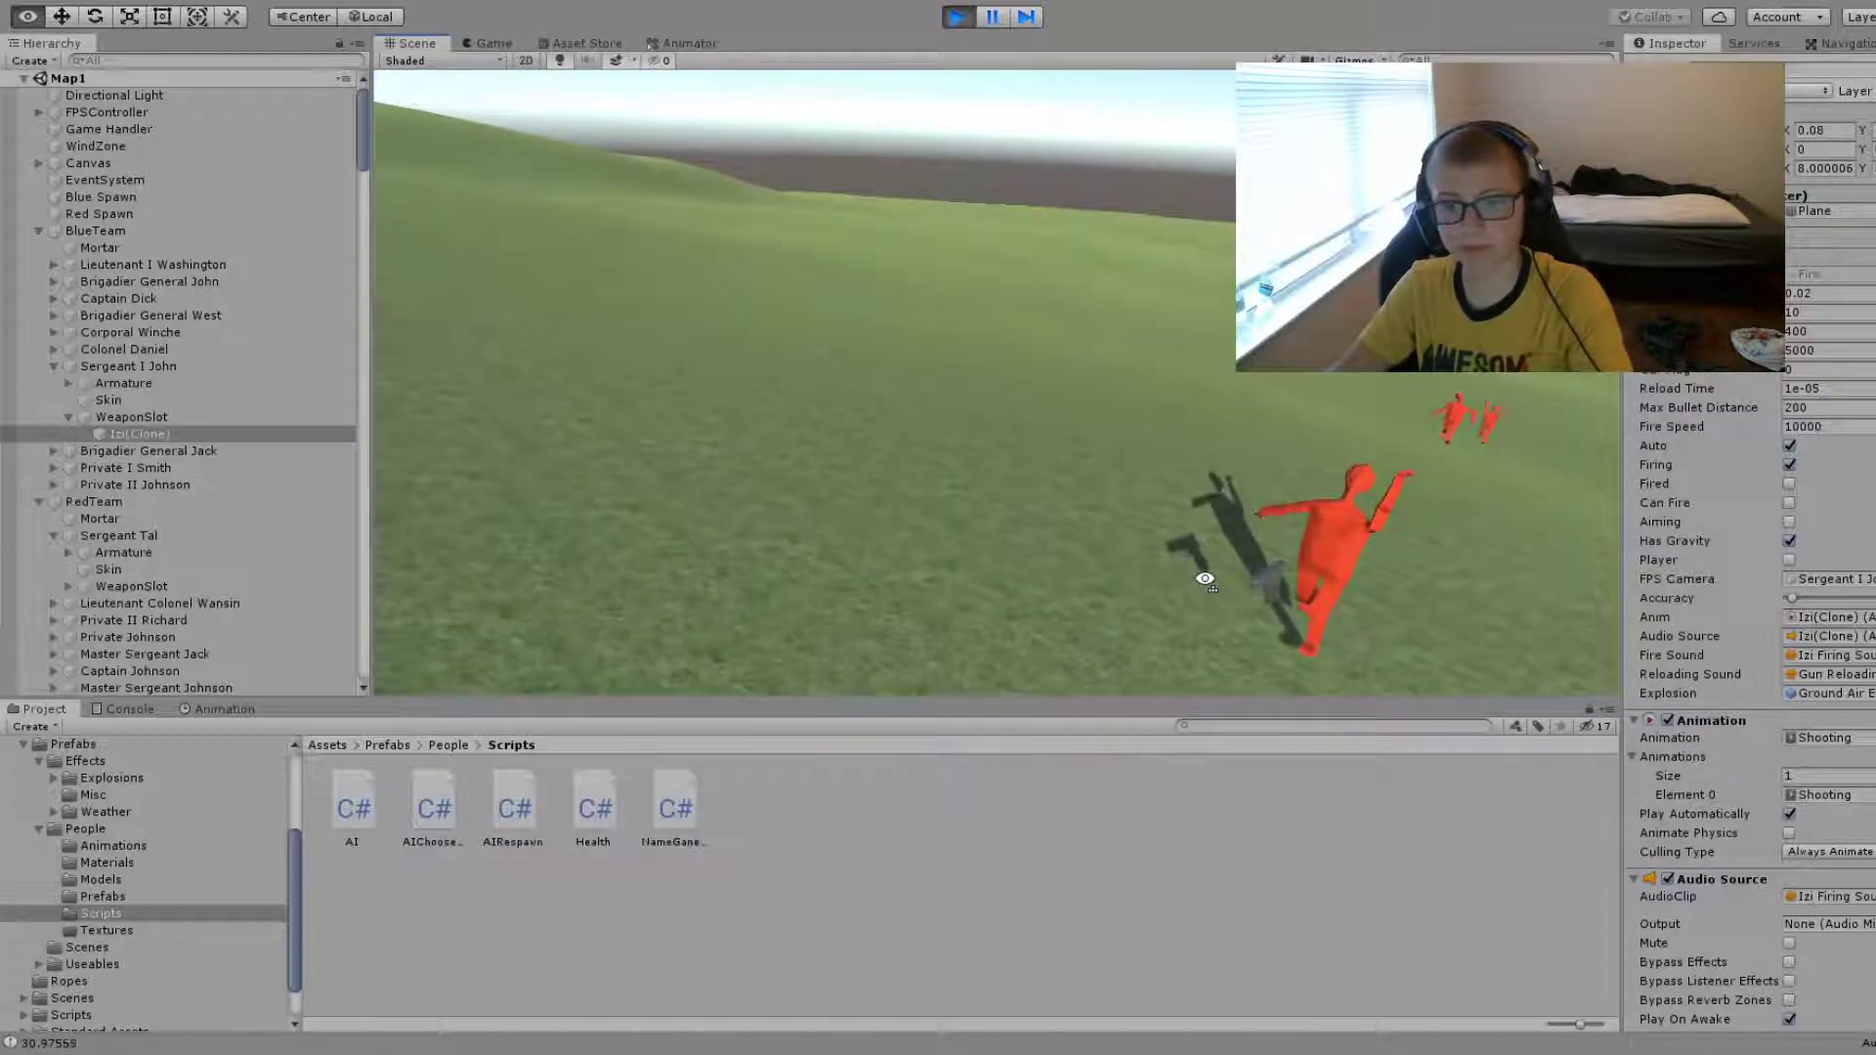
alt+drag(1204, 578, 1149, 649)
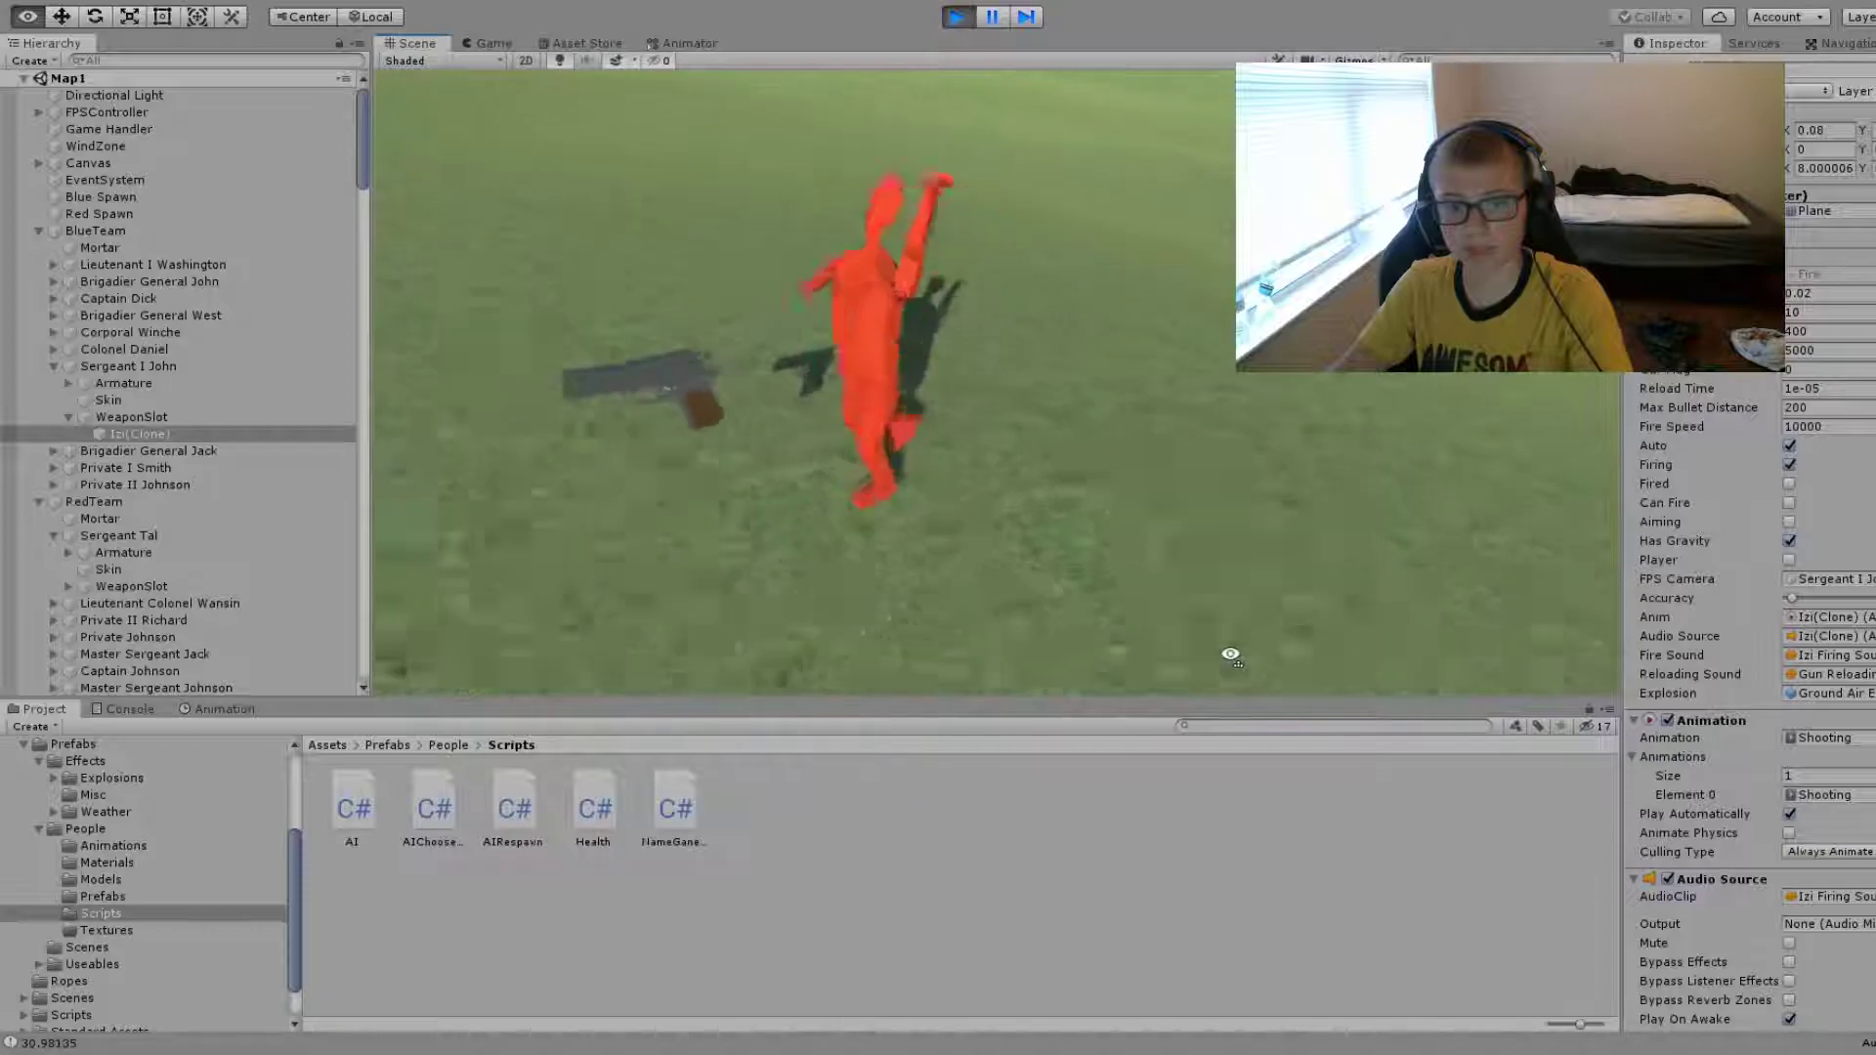
mouse_move(1148, 649)
alt+mouse_down()
mouse_move(427, 371)
mouse_move(355, 425)
alt+mouse_up()
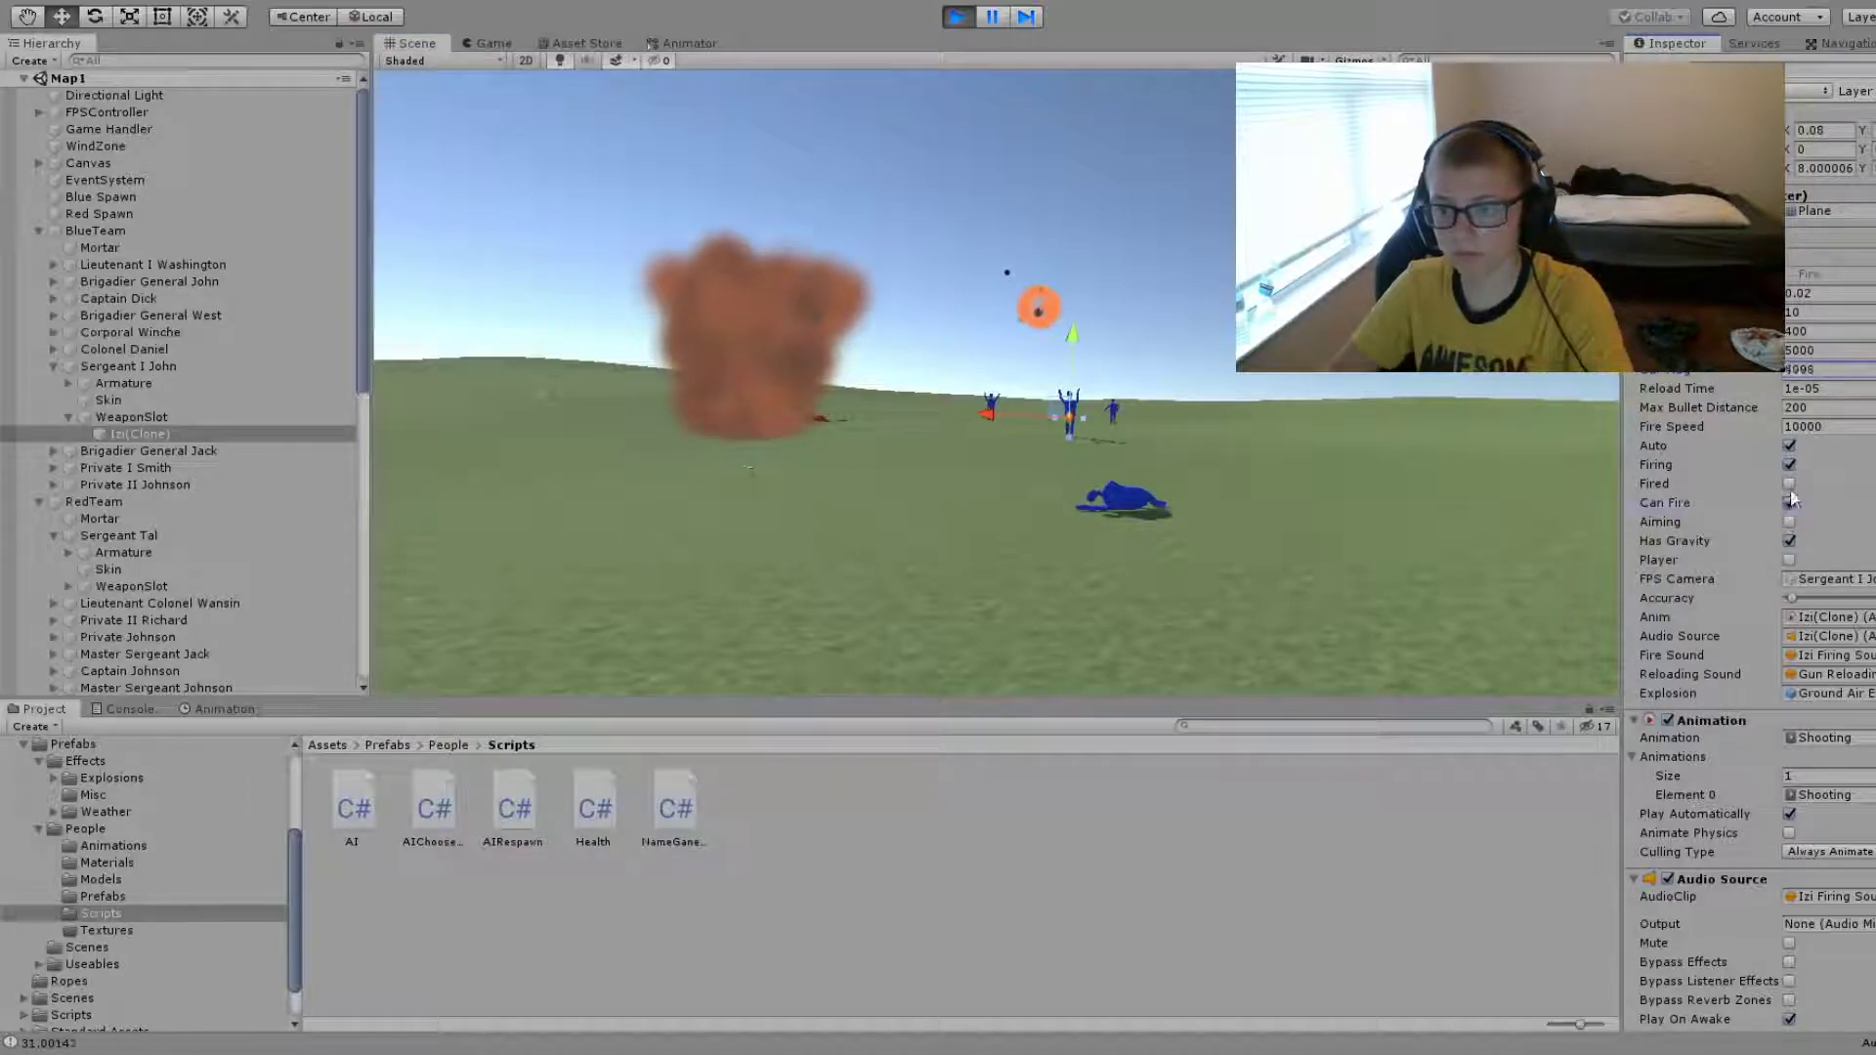
mouse_move(362, 325)
alt+mouse_down()
mouse_move(1560, 393)
mouse_move(1182, 354)
alt+mouse_up()
click(911, 277)
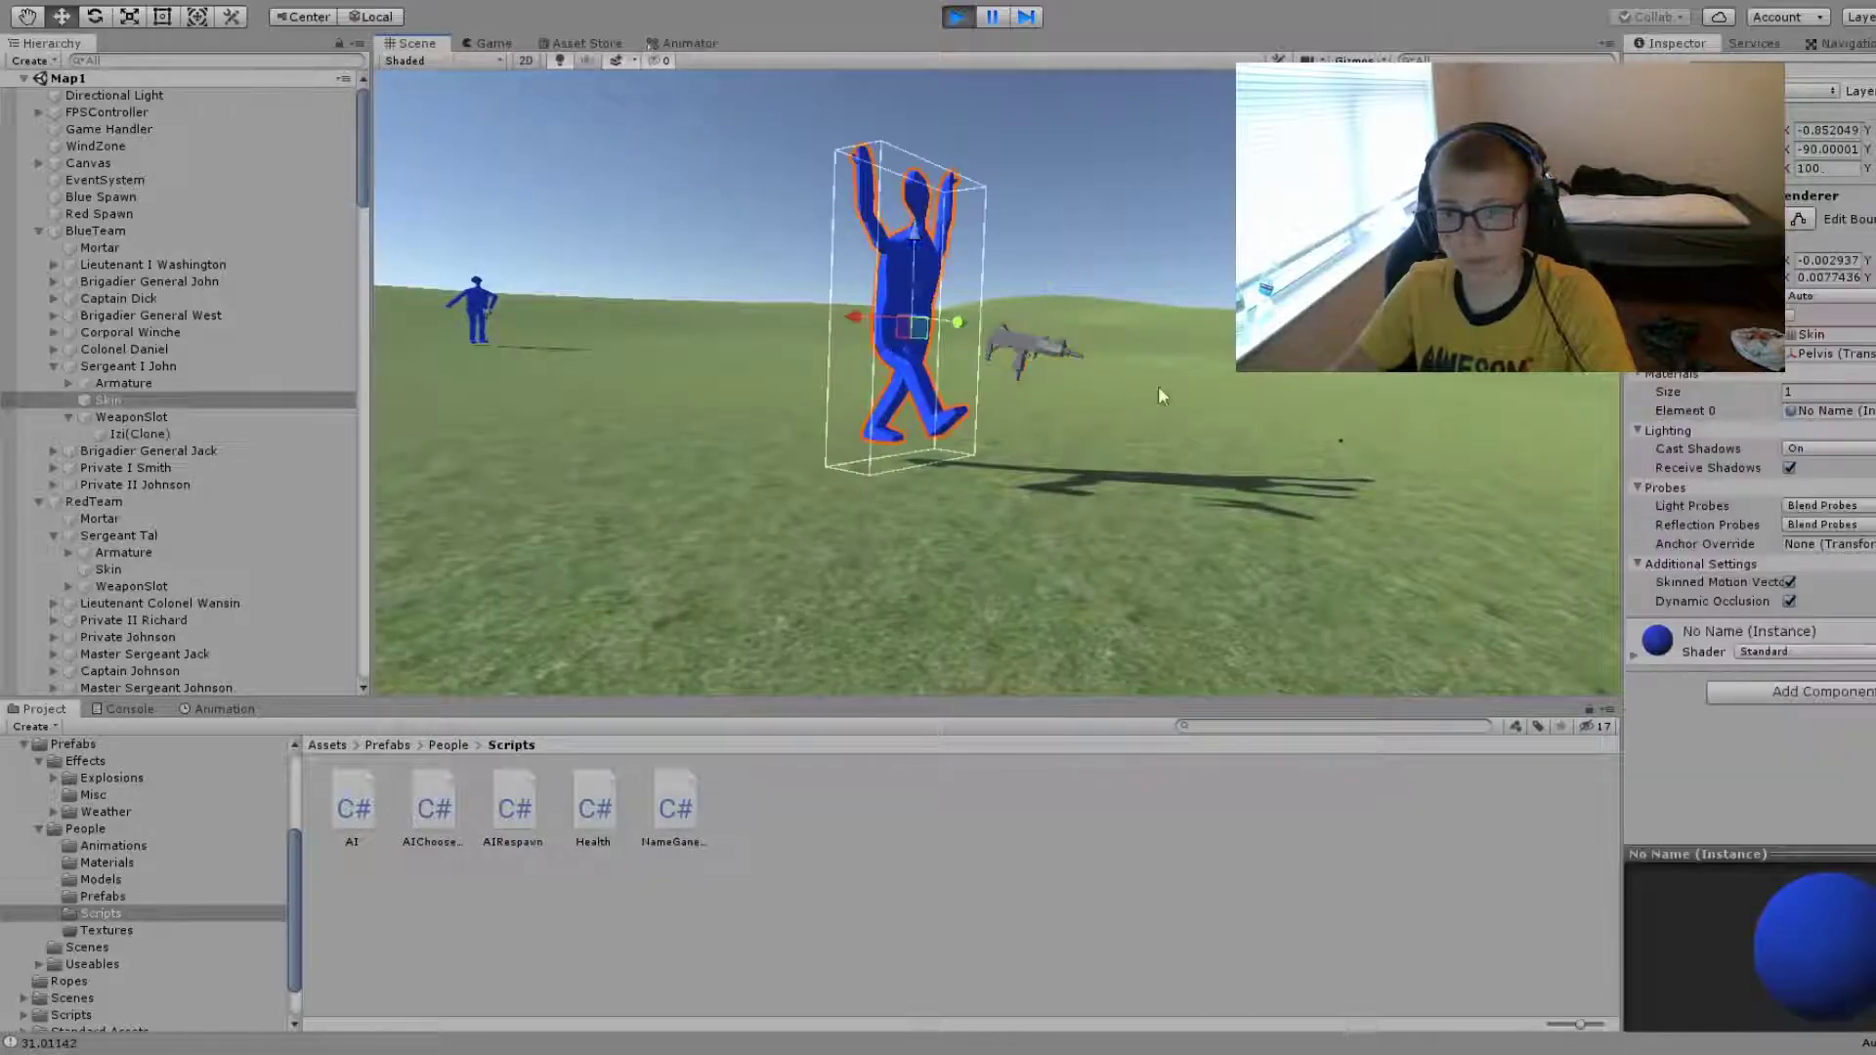
click(1026, 344)
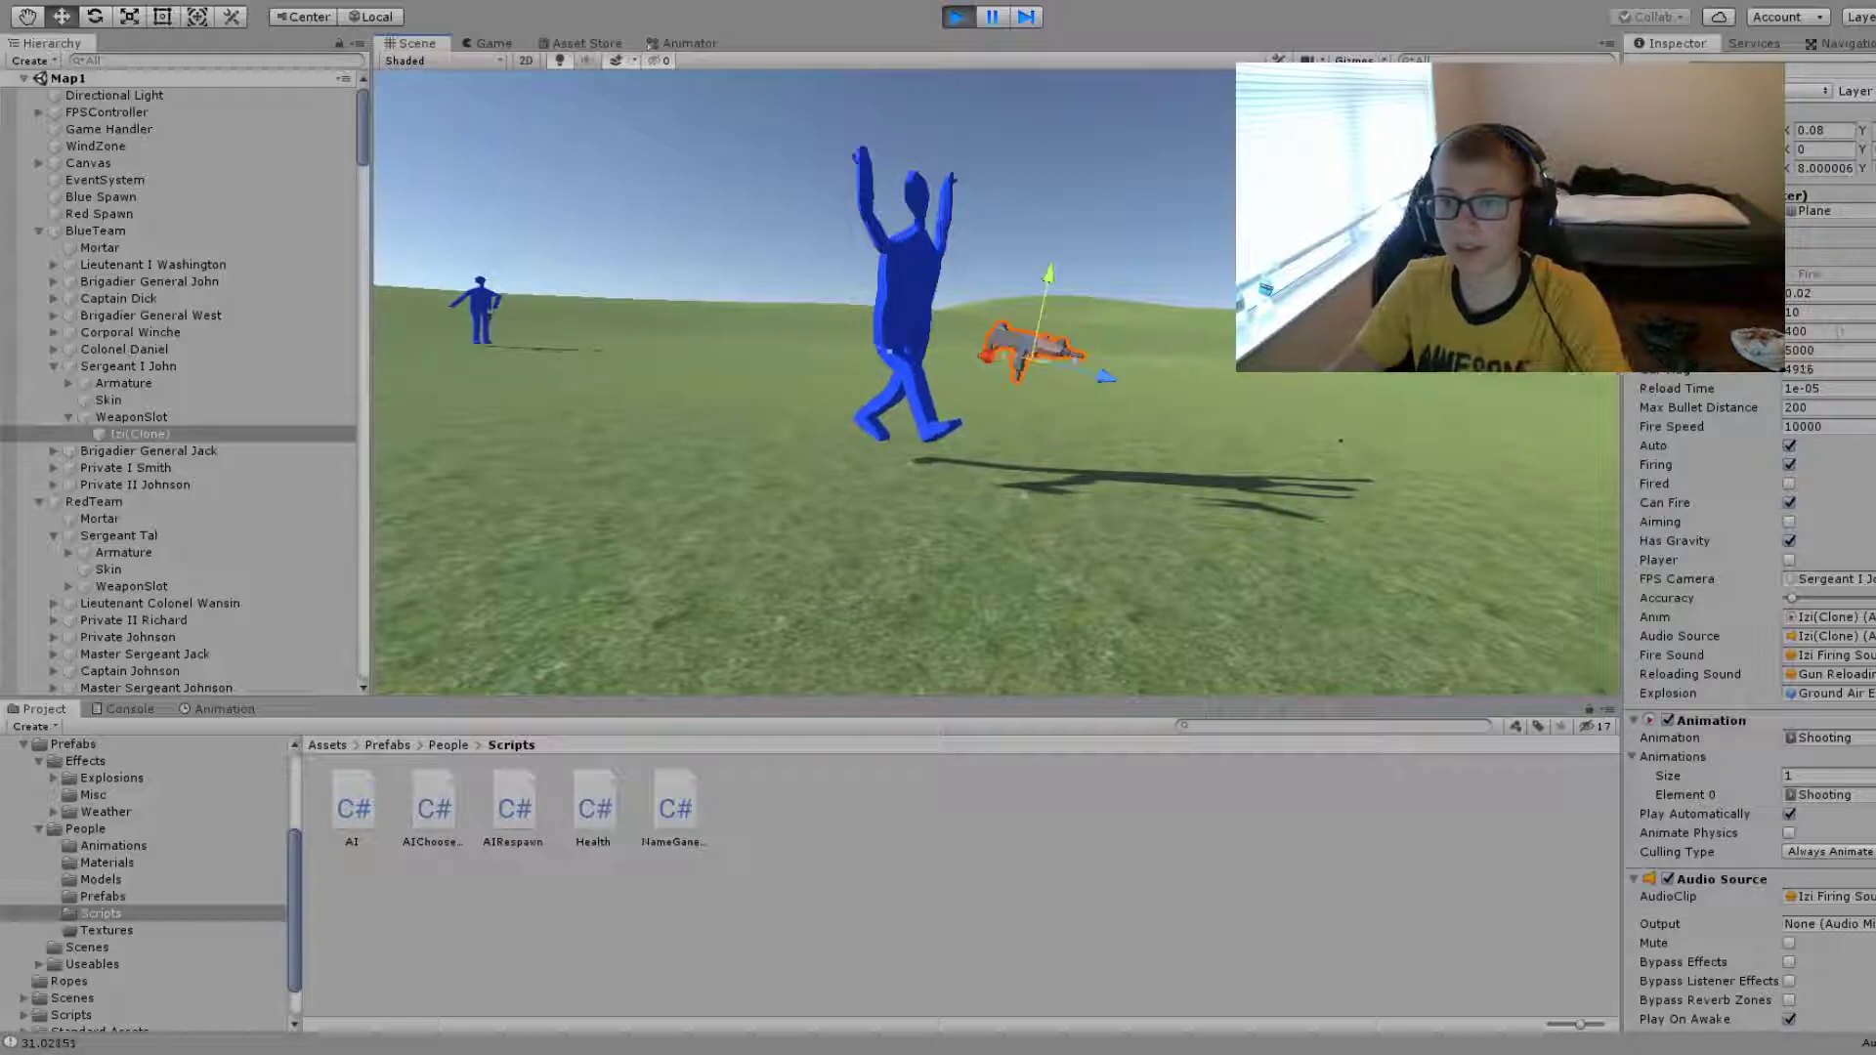
- Follow the fighting from another angle and select Sergeant I John to show his AI settings
alt+drag(1026, 343, 942, 314)
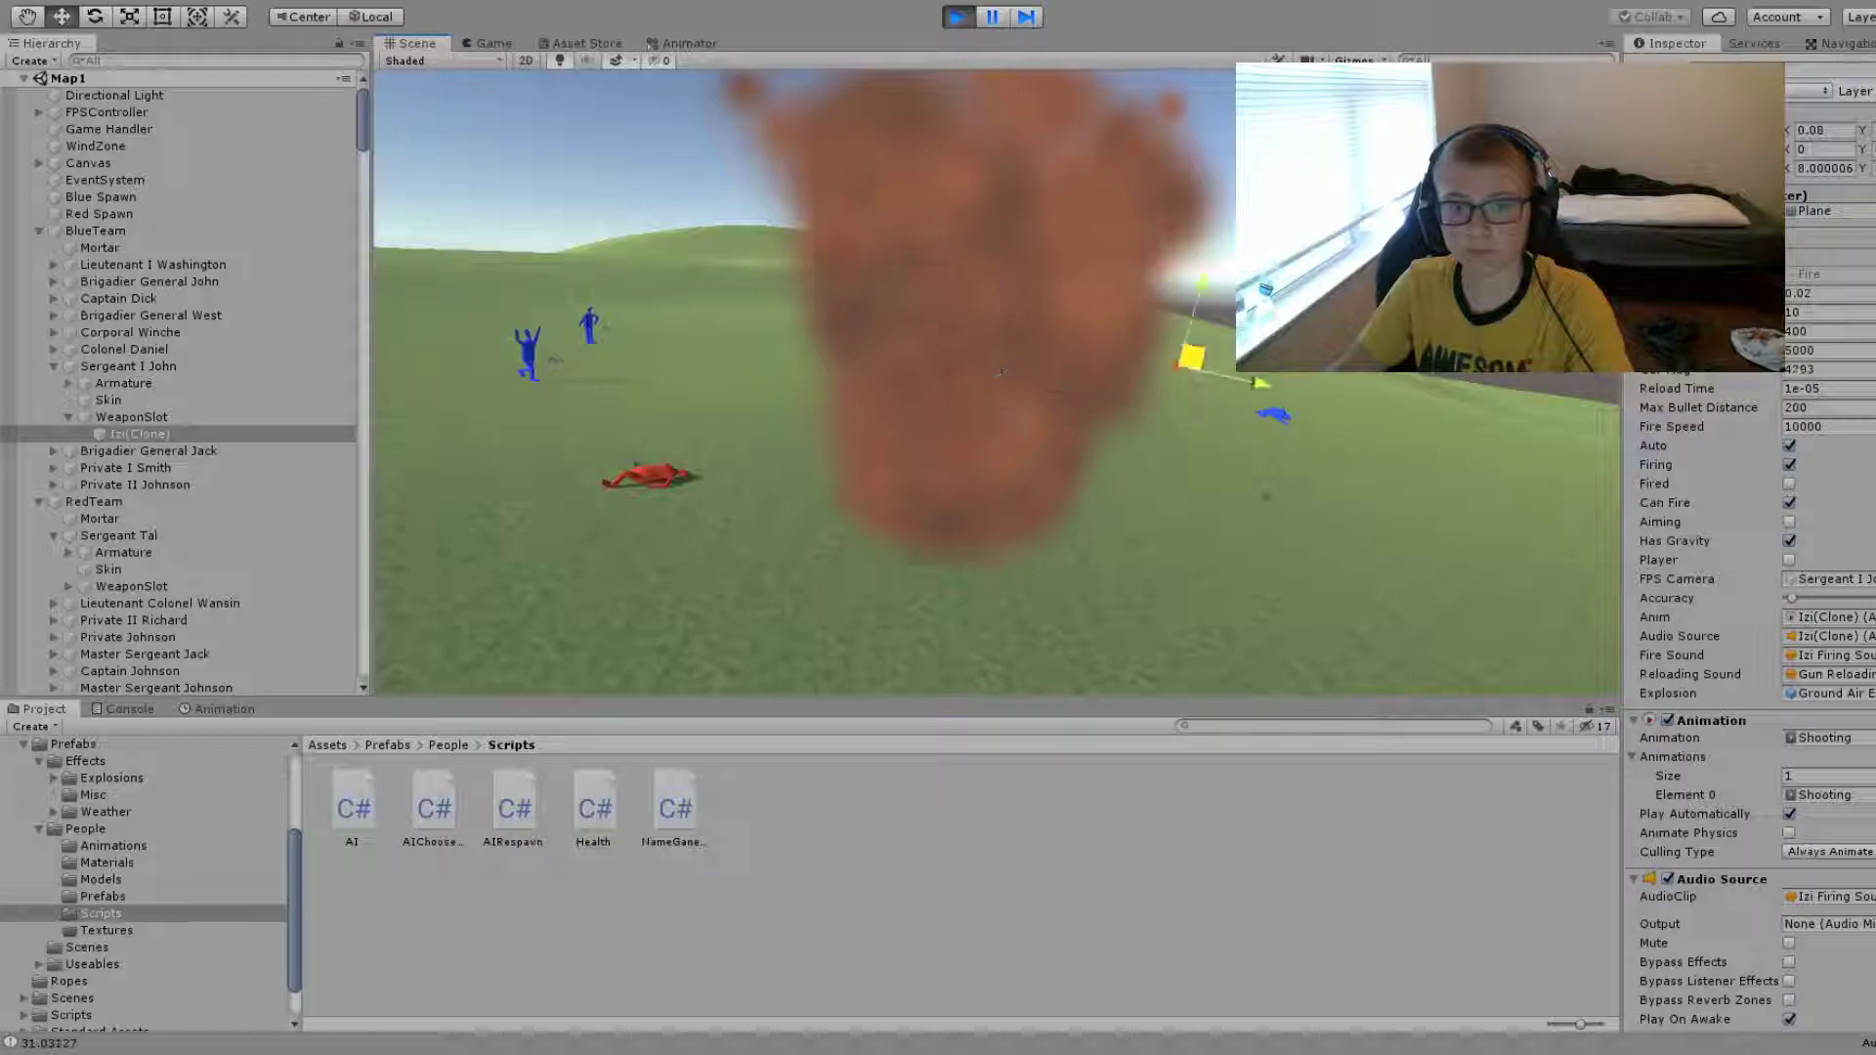
mouse_move(1305, 472)
alt+mouse_down()
mouse_move(1477, 410)
mouse_move(98, 440)
alt+mouse_up()
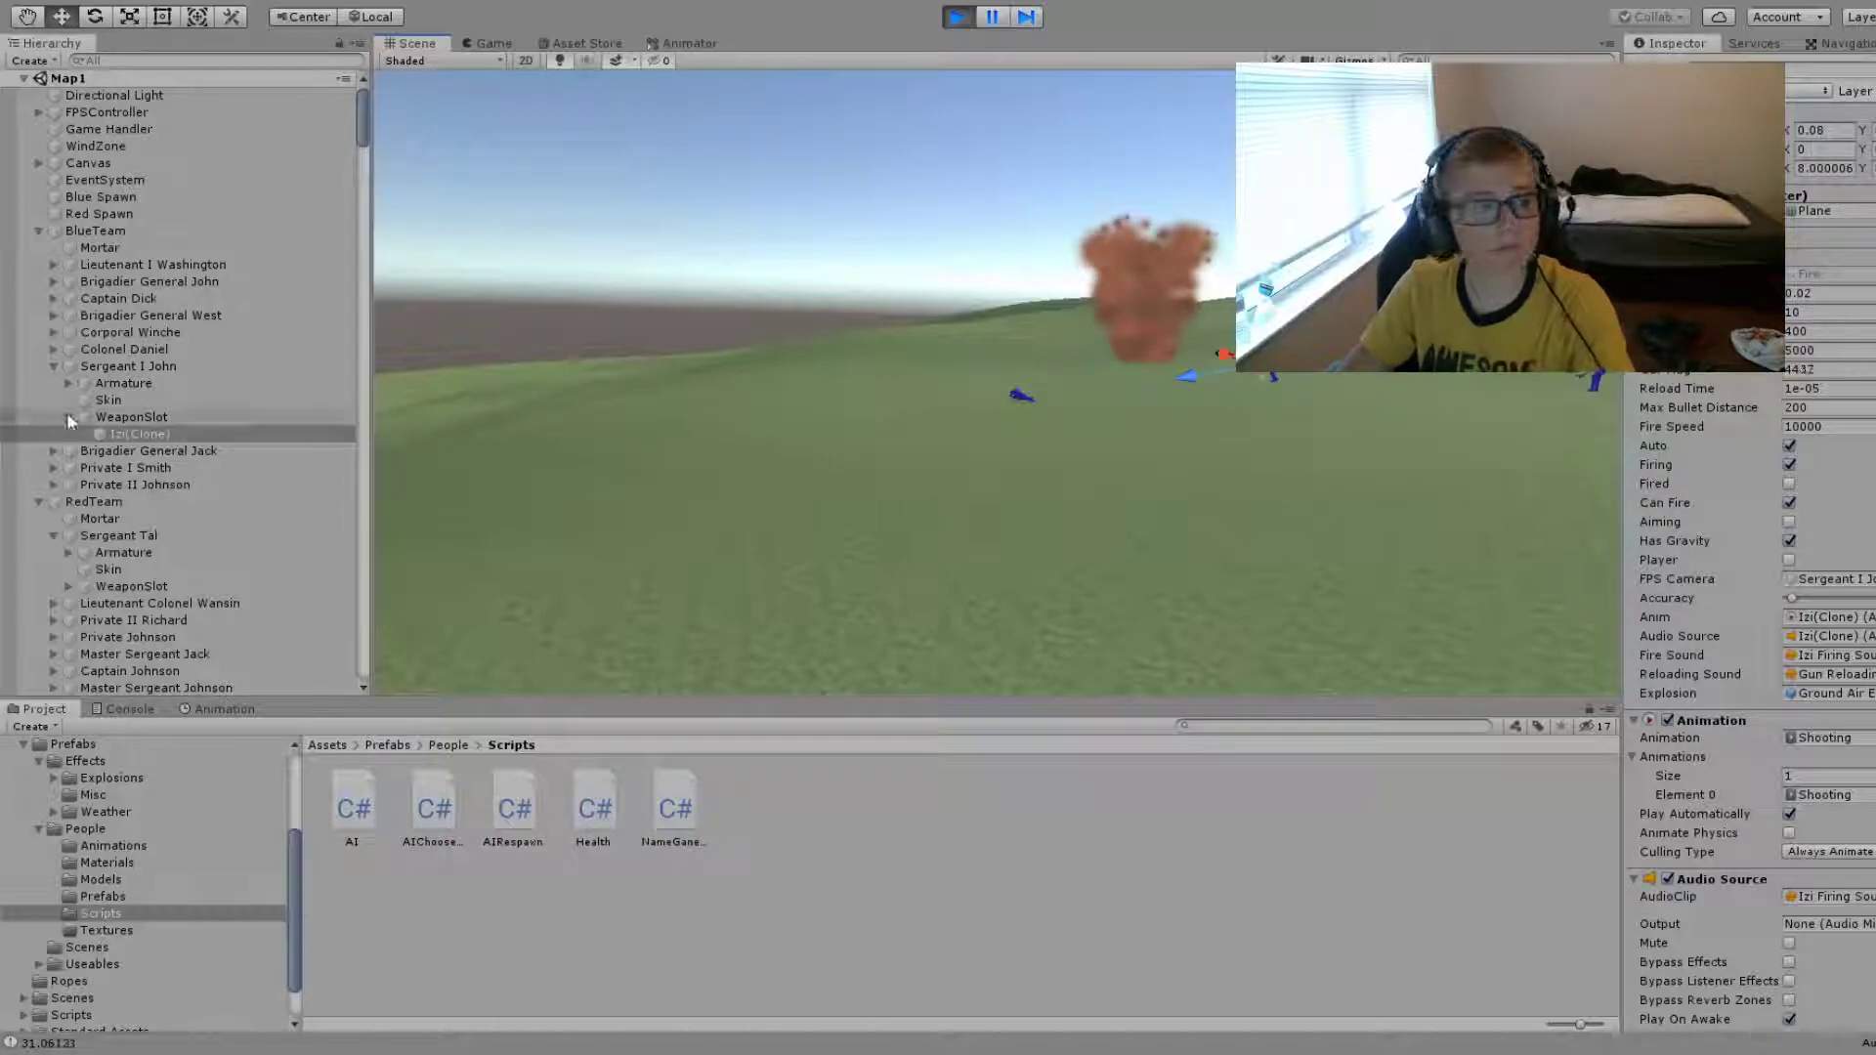
click(126, 368)
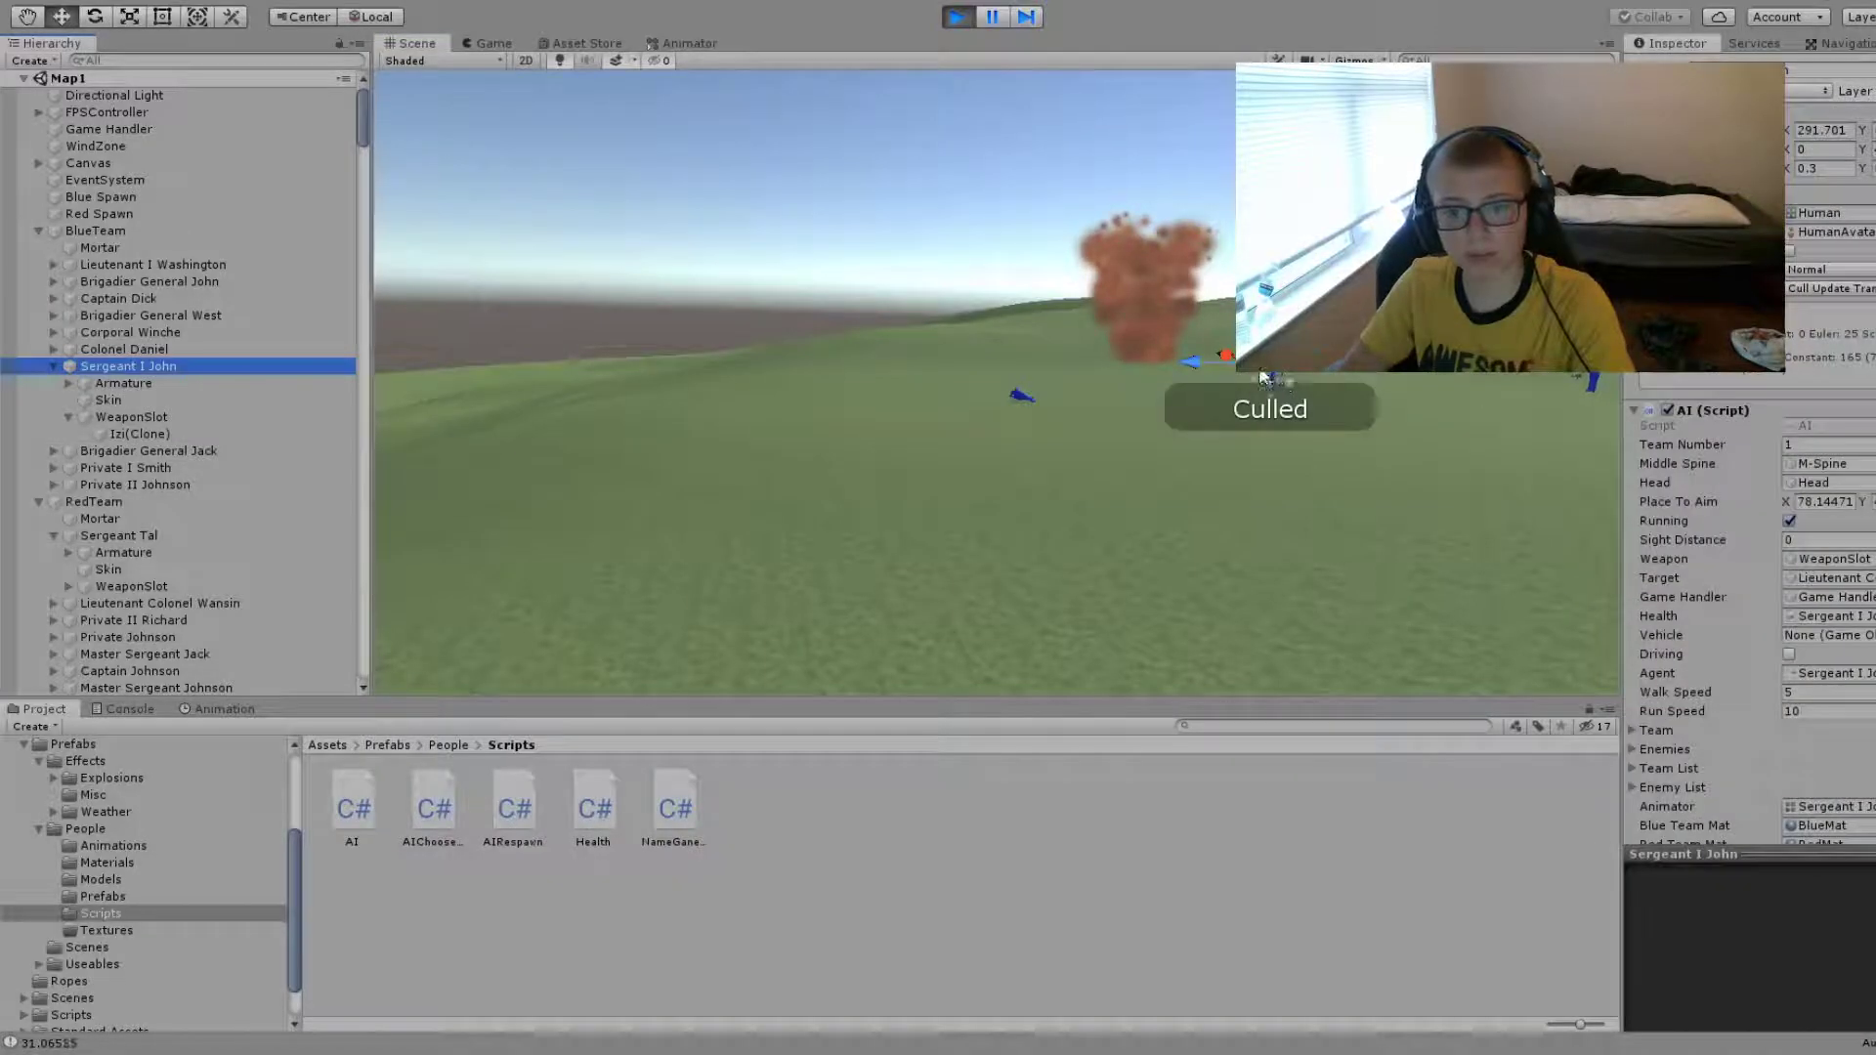
mouse_move(1286, 374)
alt+mouse_down()
mouse_move(831, 500)
mouse_move(1174, 384)
mouse_move(859, 460)
alt+mouse_up()
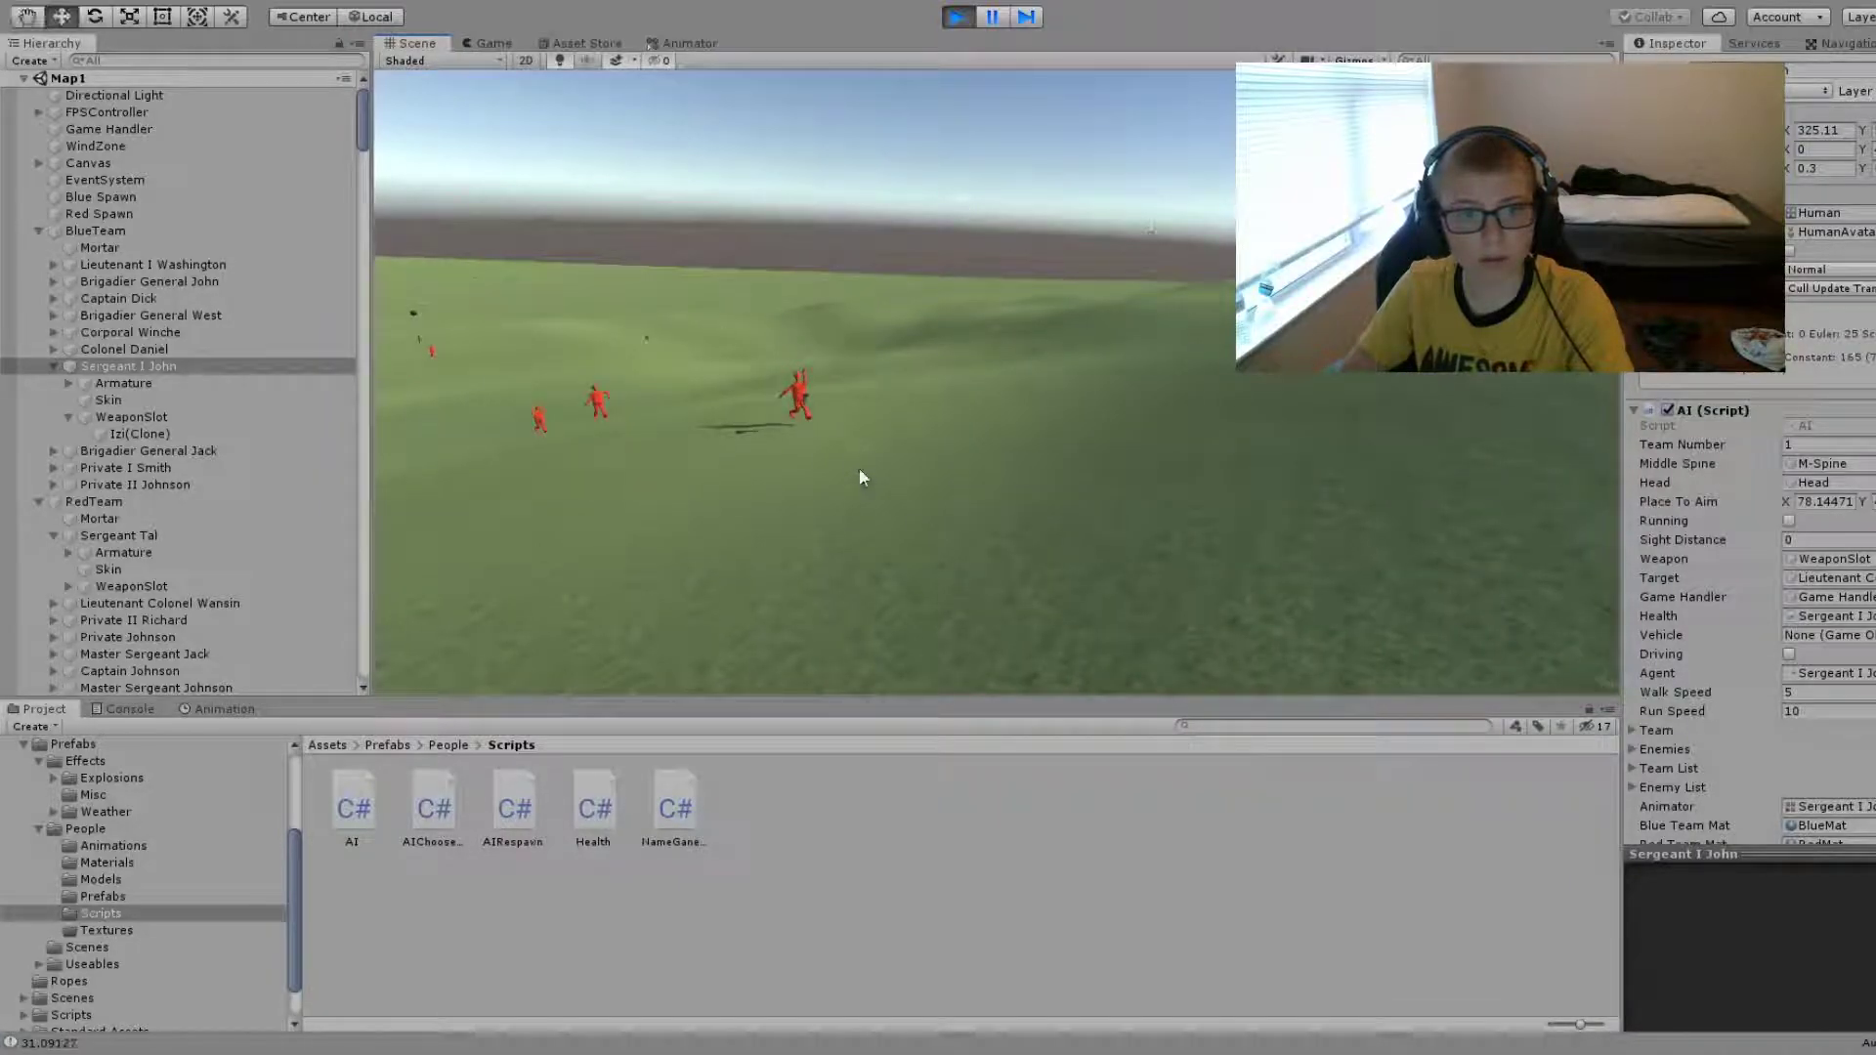
- Select the Izi gun under Sergeant I John, change Fire Speed from 10000 to 1000, and frame it
click(125, 137)
click(168, 432)
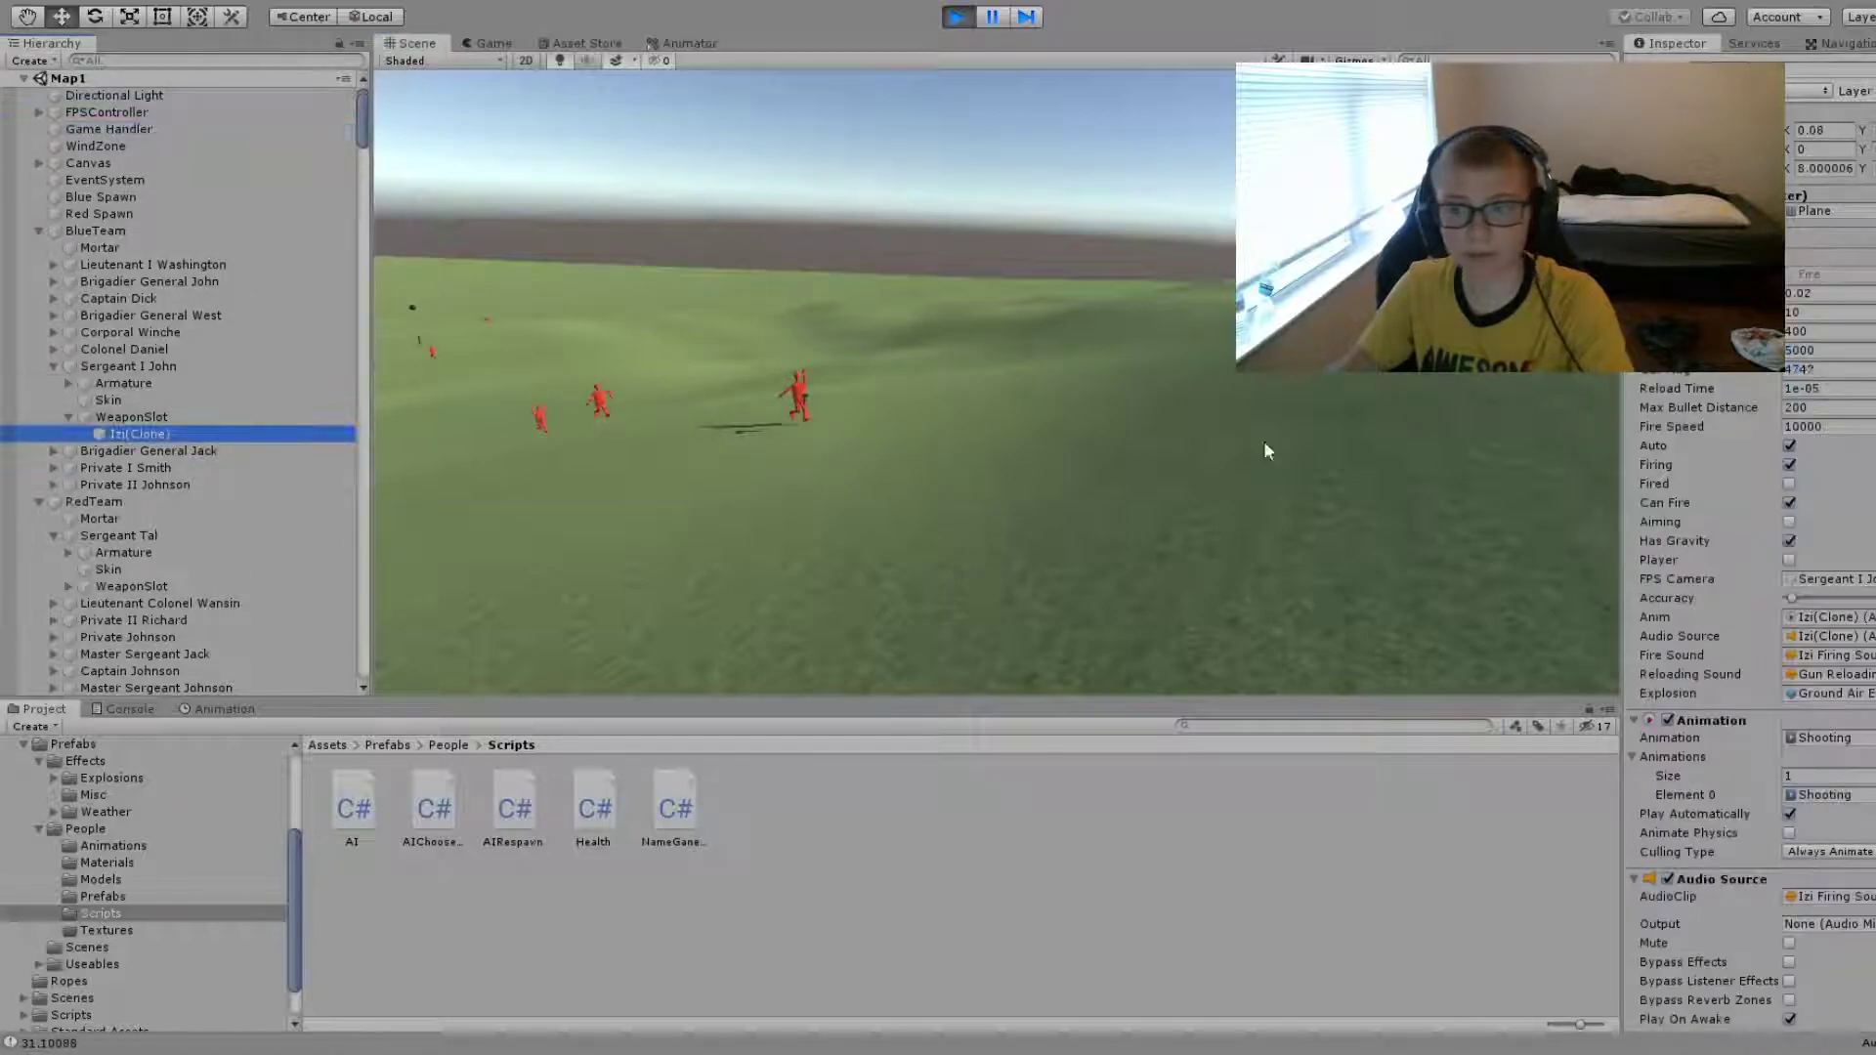
click(1803, 426)
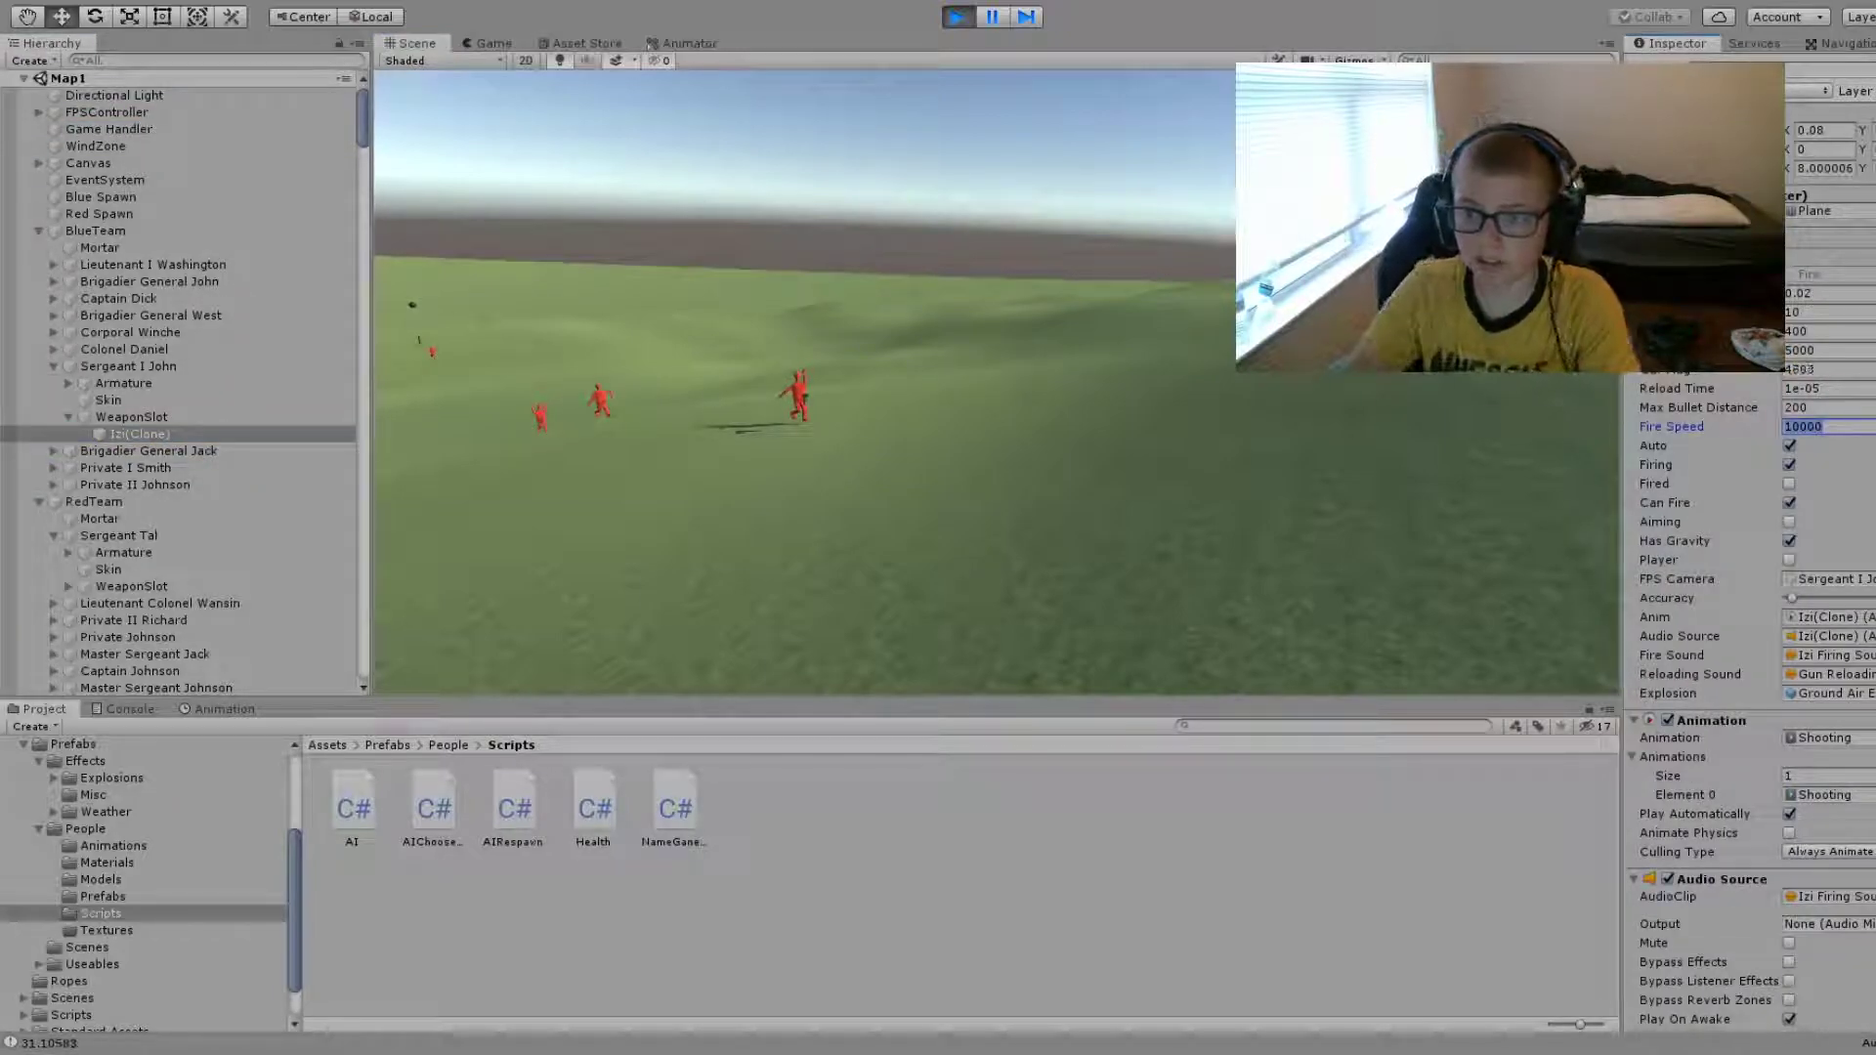
key(BackSpace)
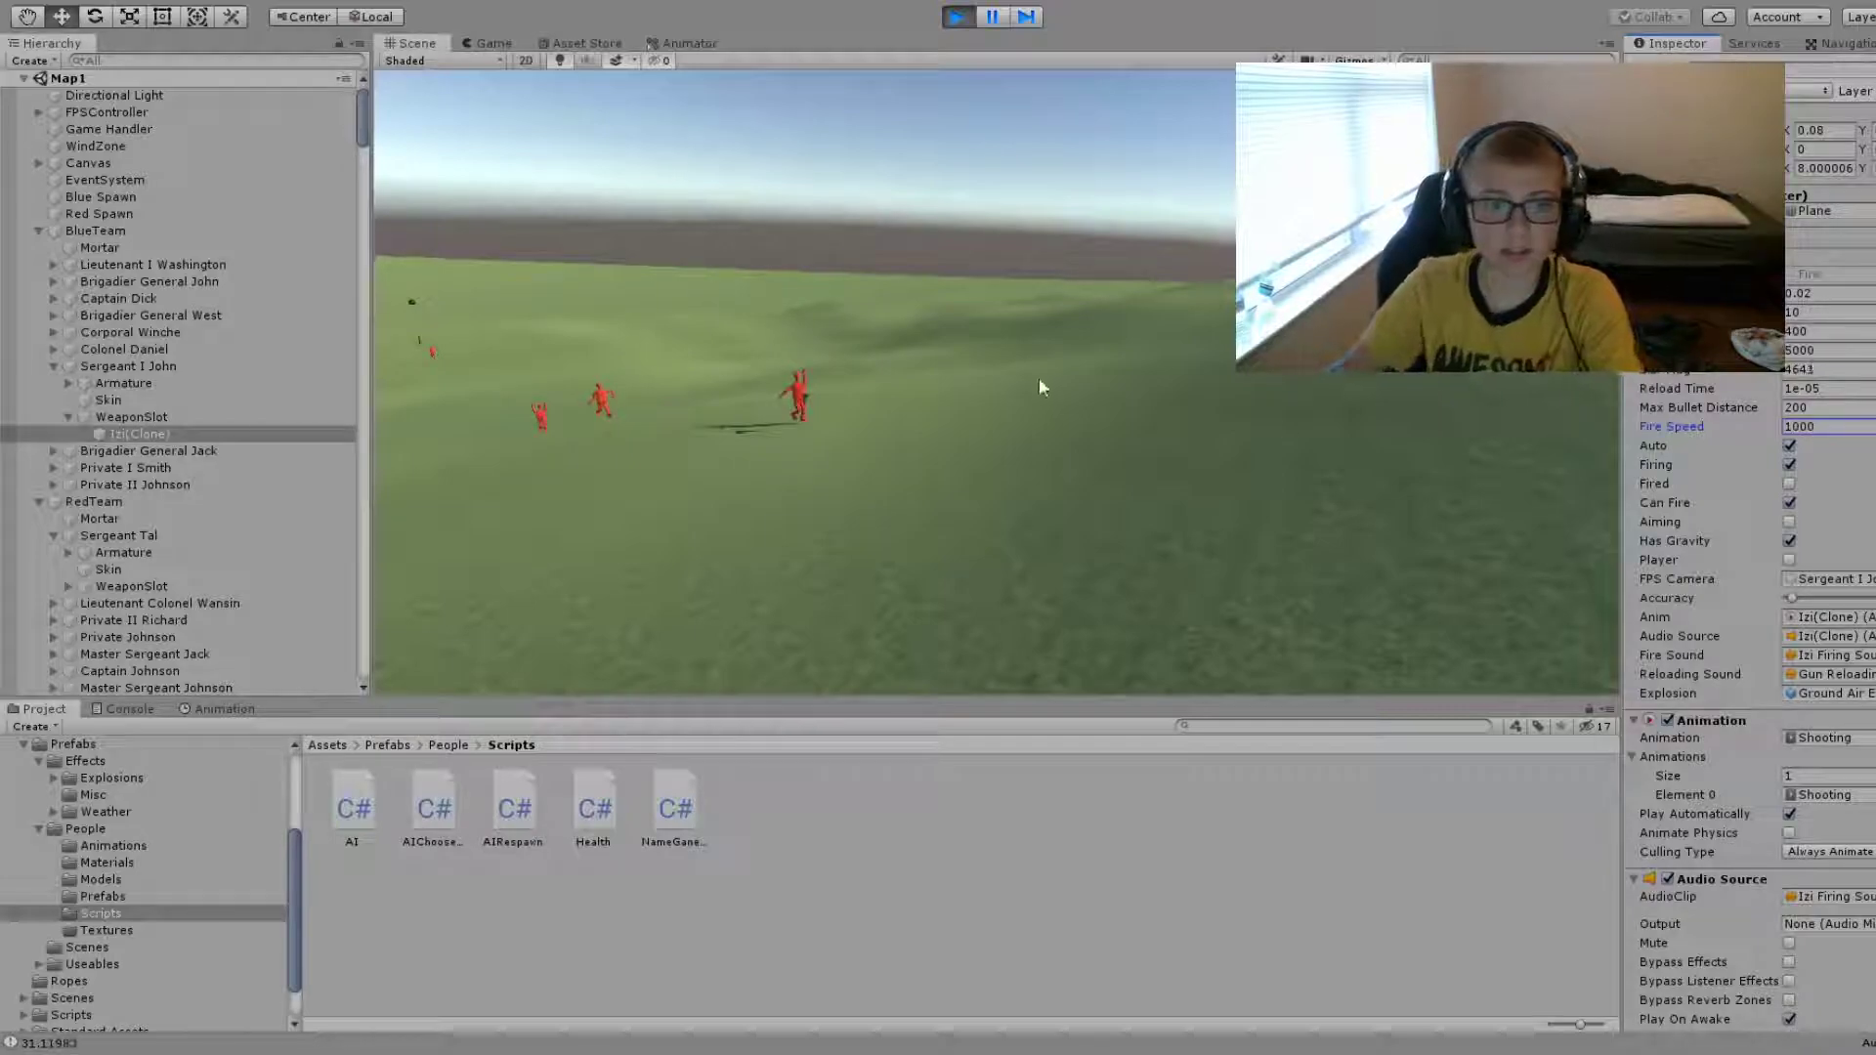
alt+drag(1041, 383, 978, 439)
key(f)
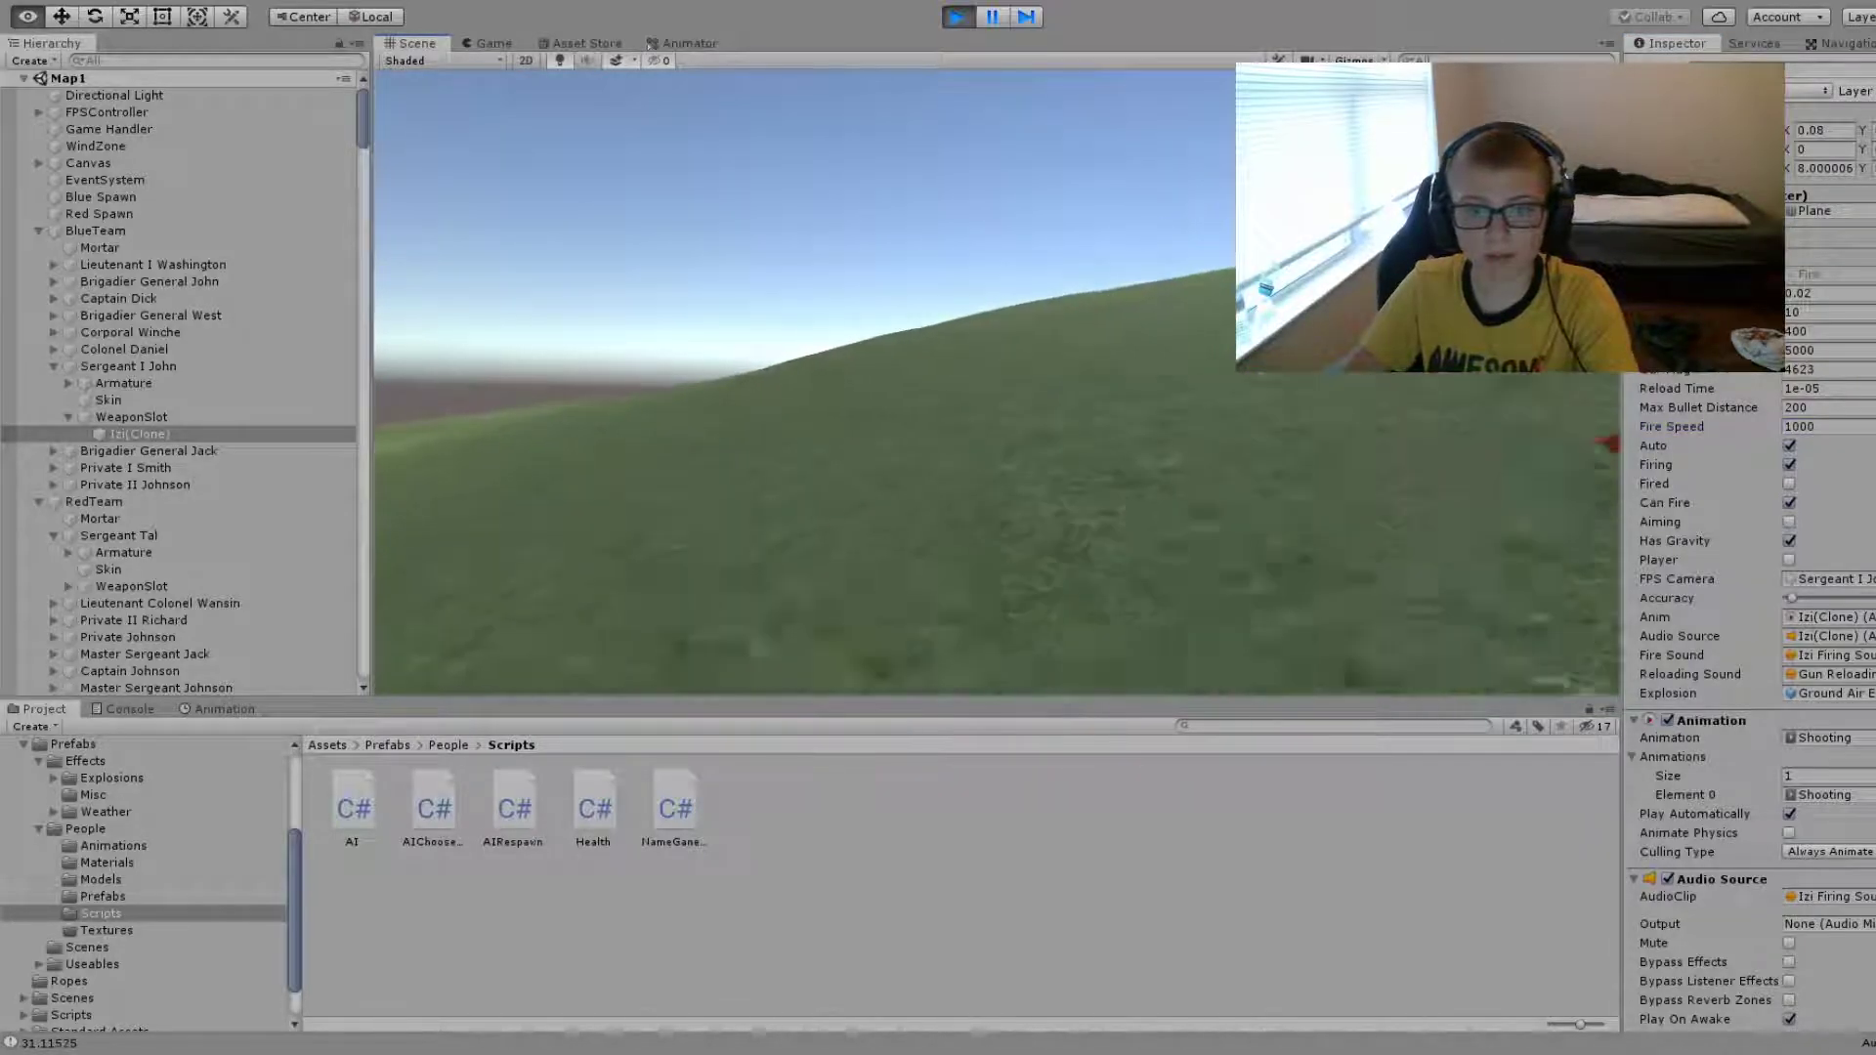
- Orbit toward the red soldiers and green hill, then select the Game Handler
mouse_move(968, 390)
alt+mouse_down()
mouse_move(903, 404)
mouse_move(968, 490)
mouse_move(830, 399)
mouse_move(1190, 393)
alt+mouse_up()
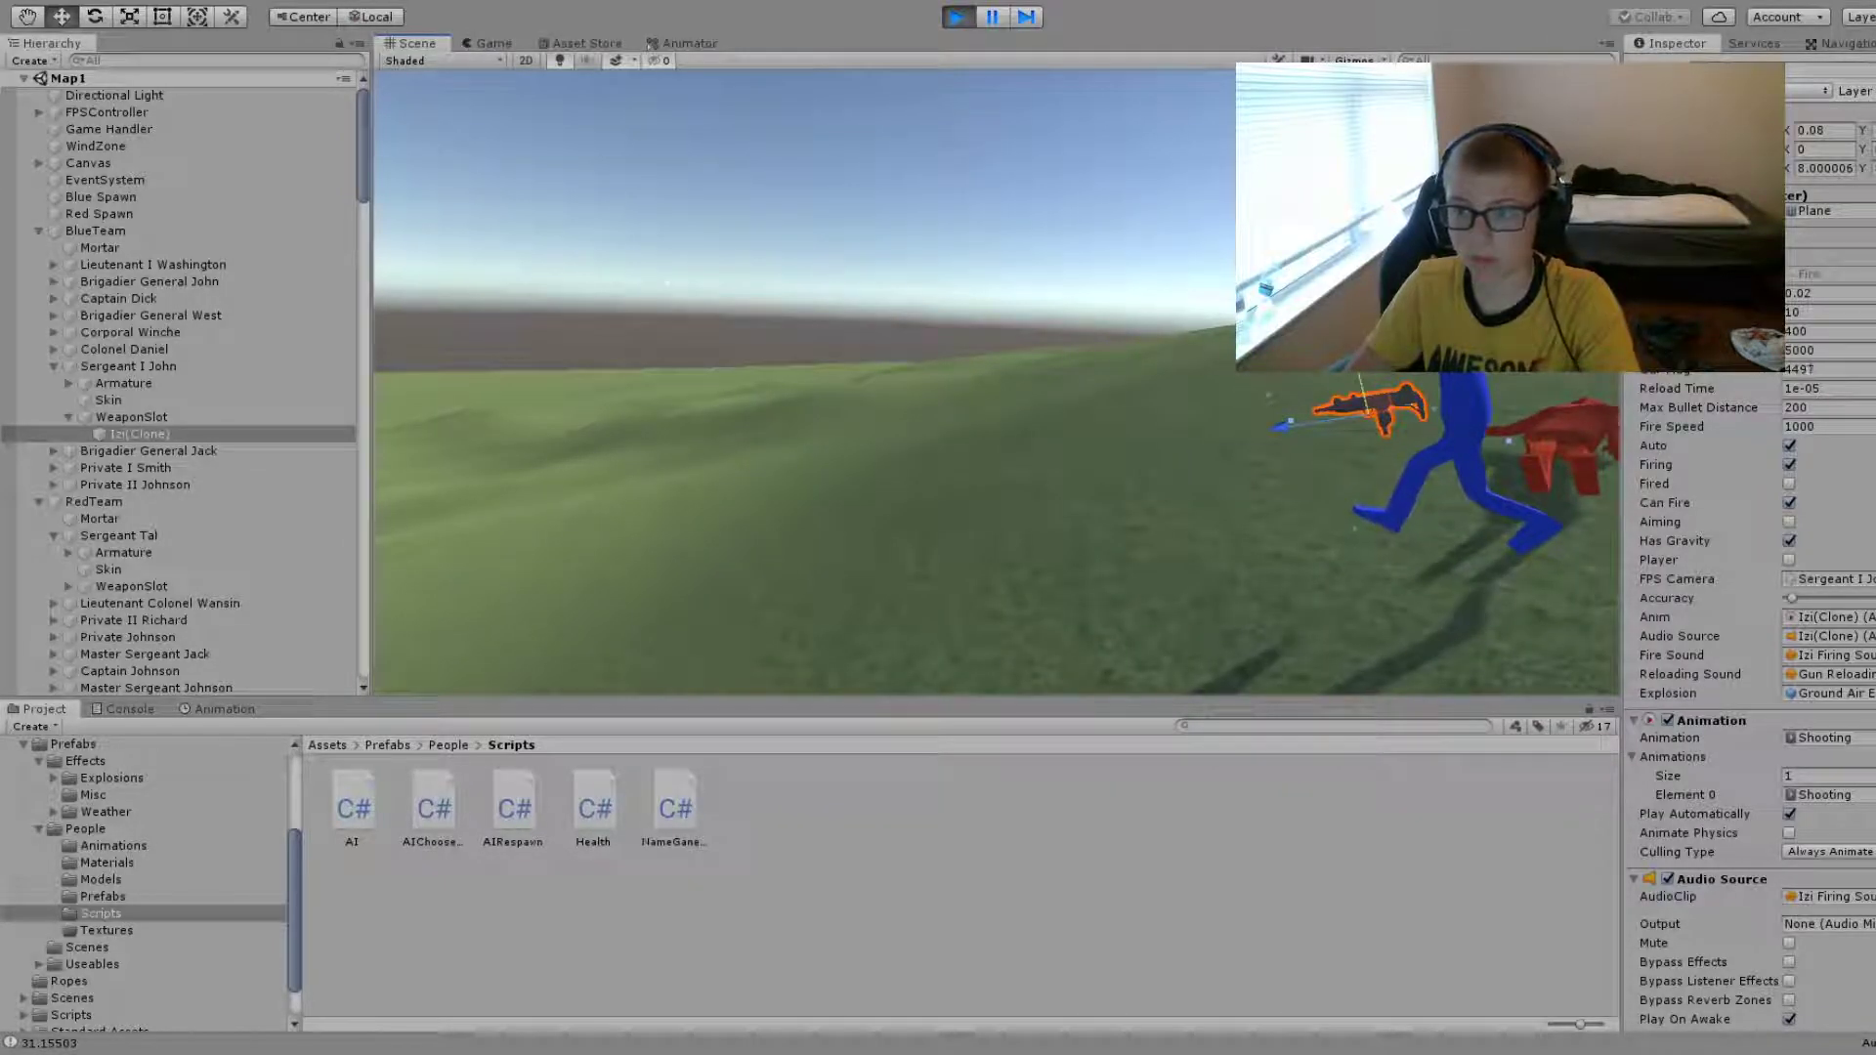
mouse_move(1299, 632)
alt+mouse_down()
mouse_move(1343, 456)
mouse_move(1160, 444)
alt+mouse_up()
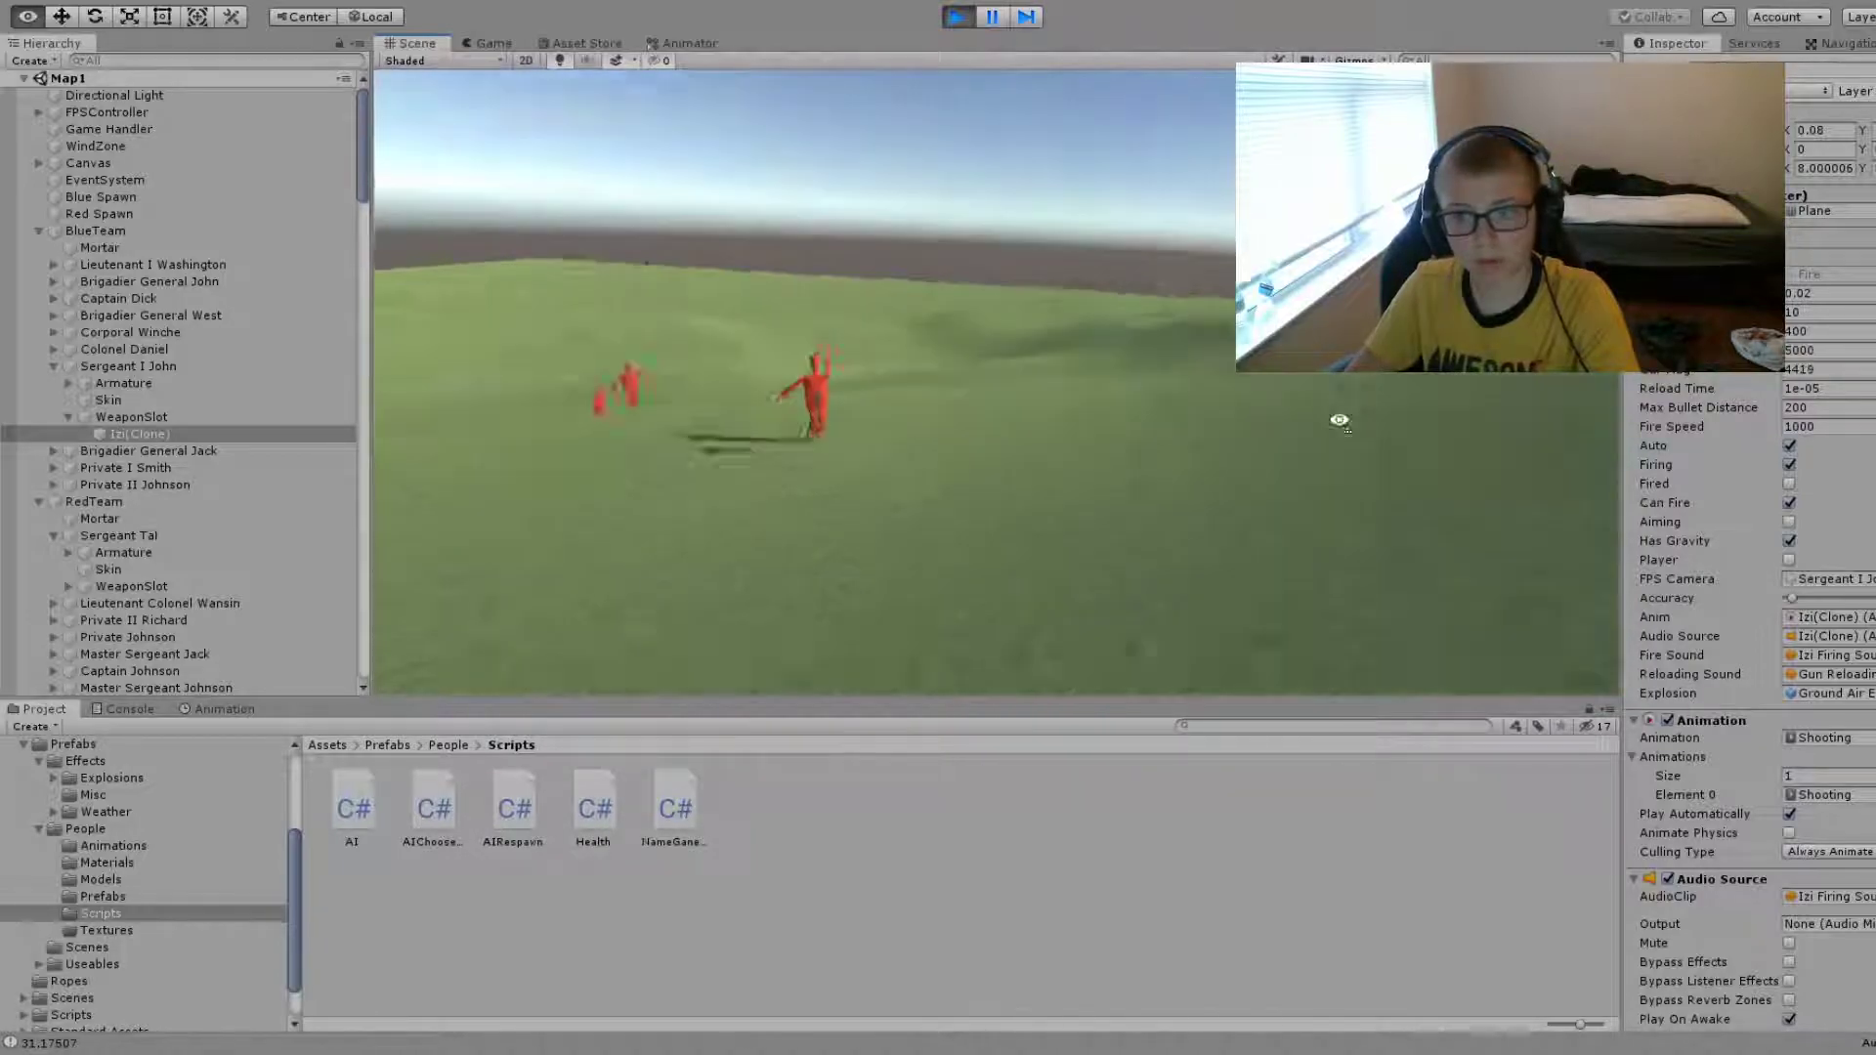
alt+drag(1159, 445, 1466, 391)
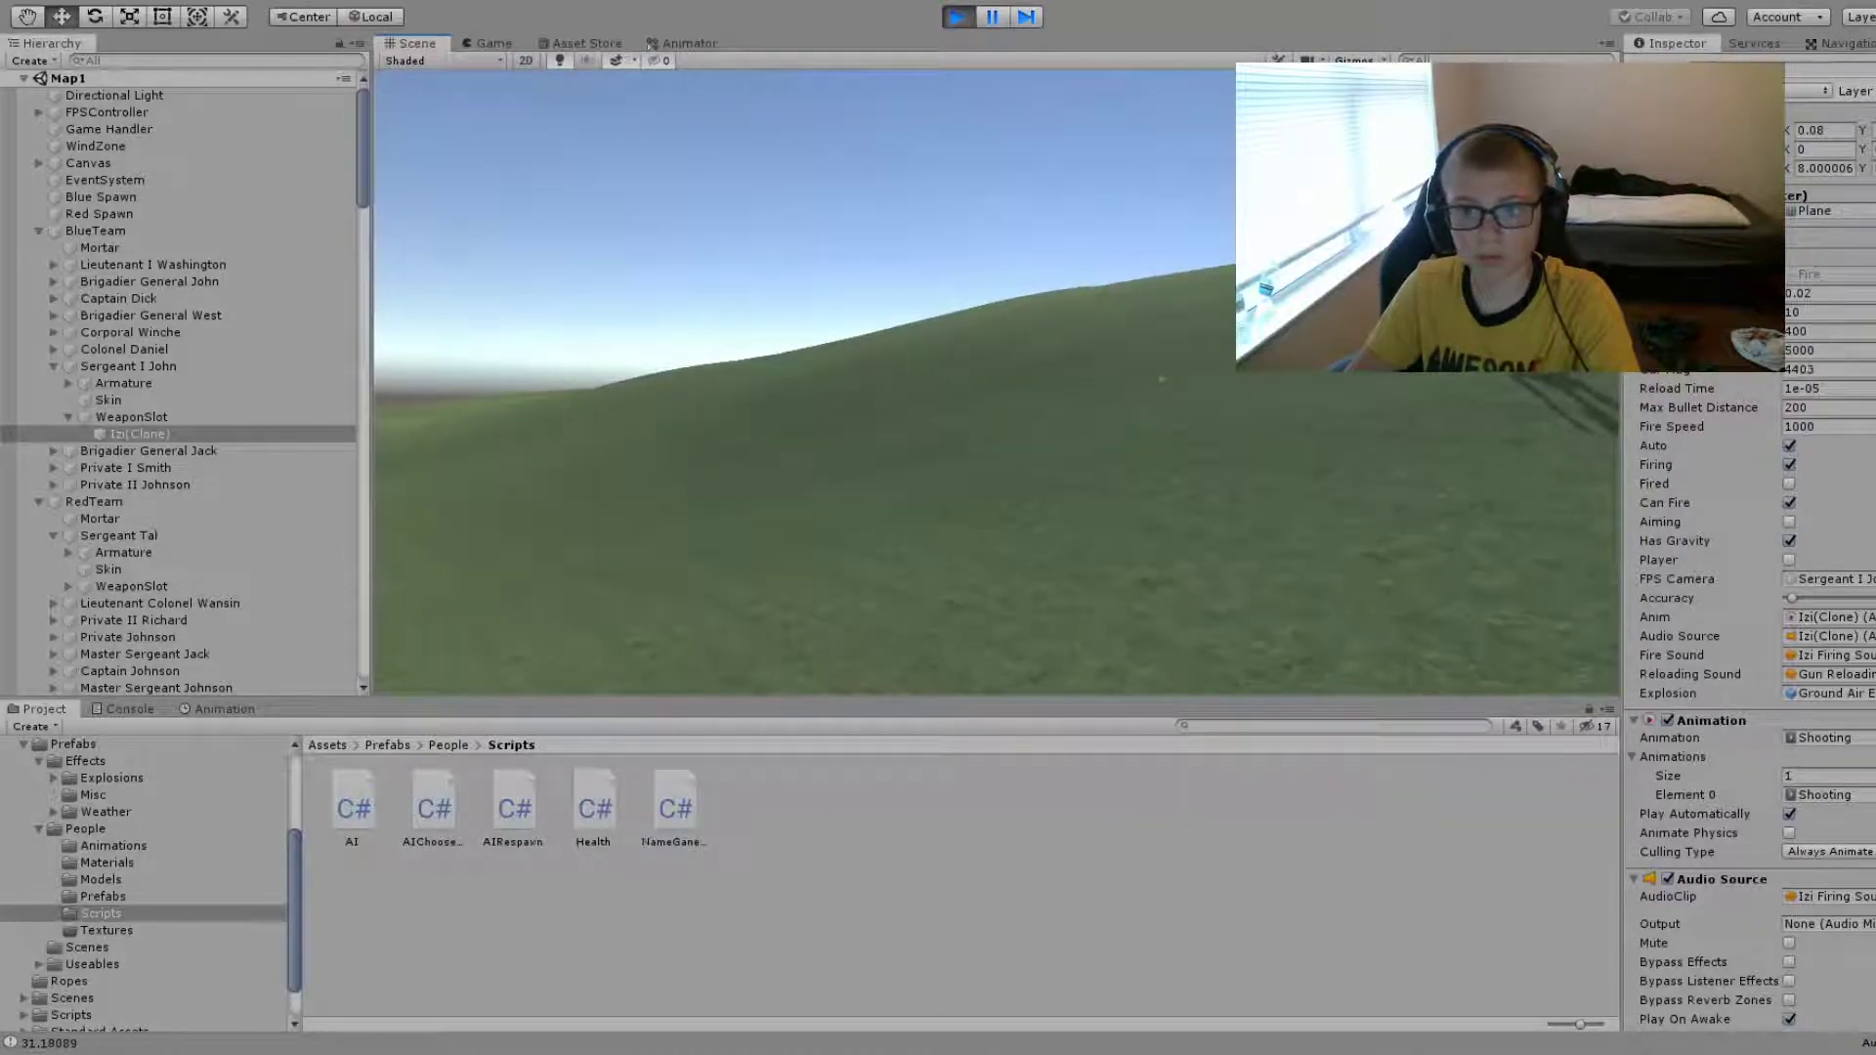
click(66, 127)
- Click the Game Handler's 0.01 field and orbit the Scene view toward the blue soldier
click(1803, 230)
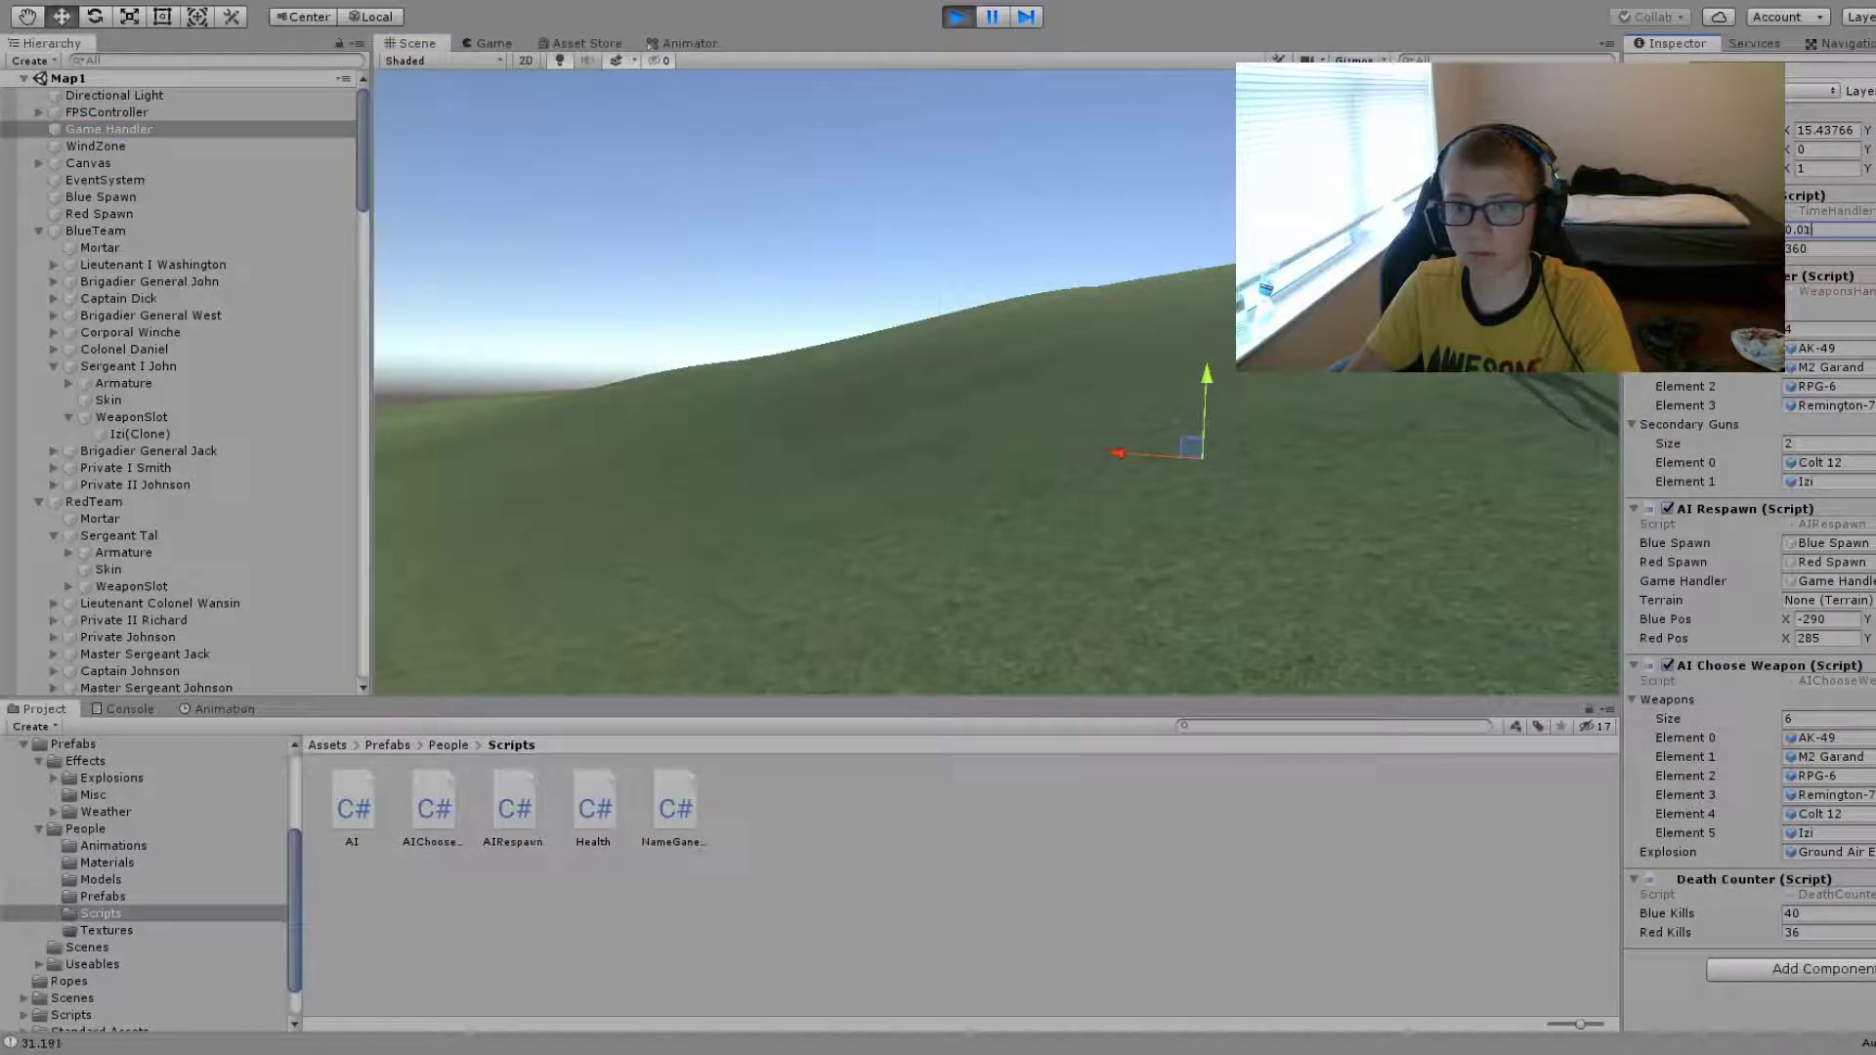
right_drag(1446, 478, 1350, 422)
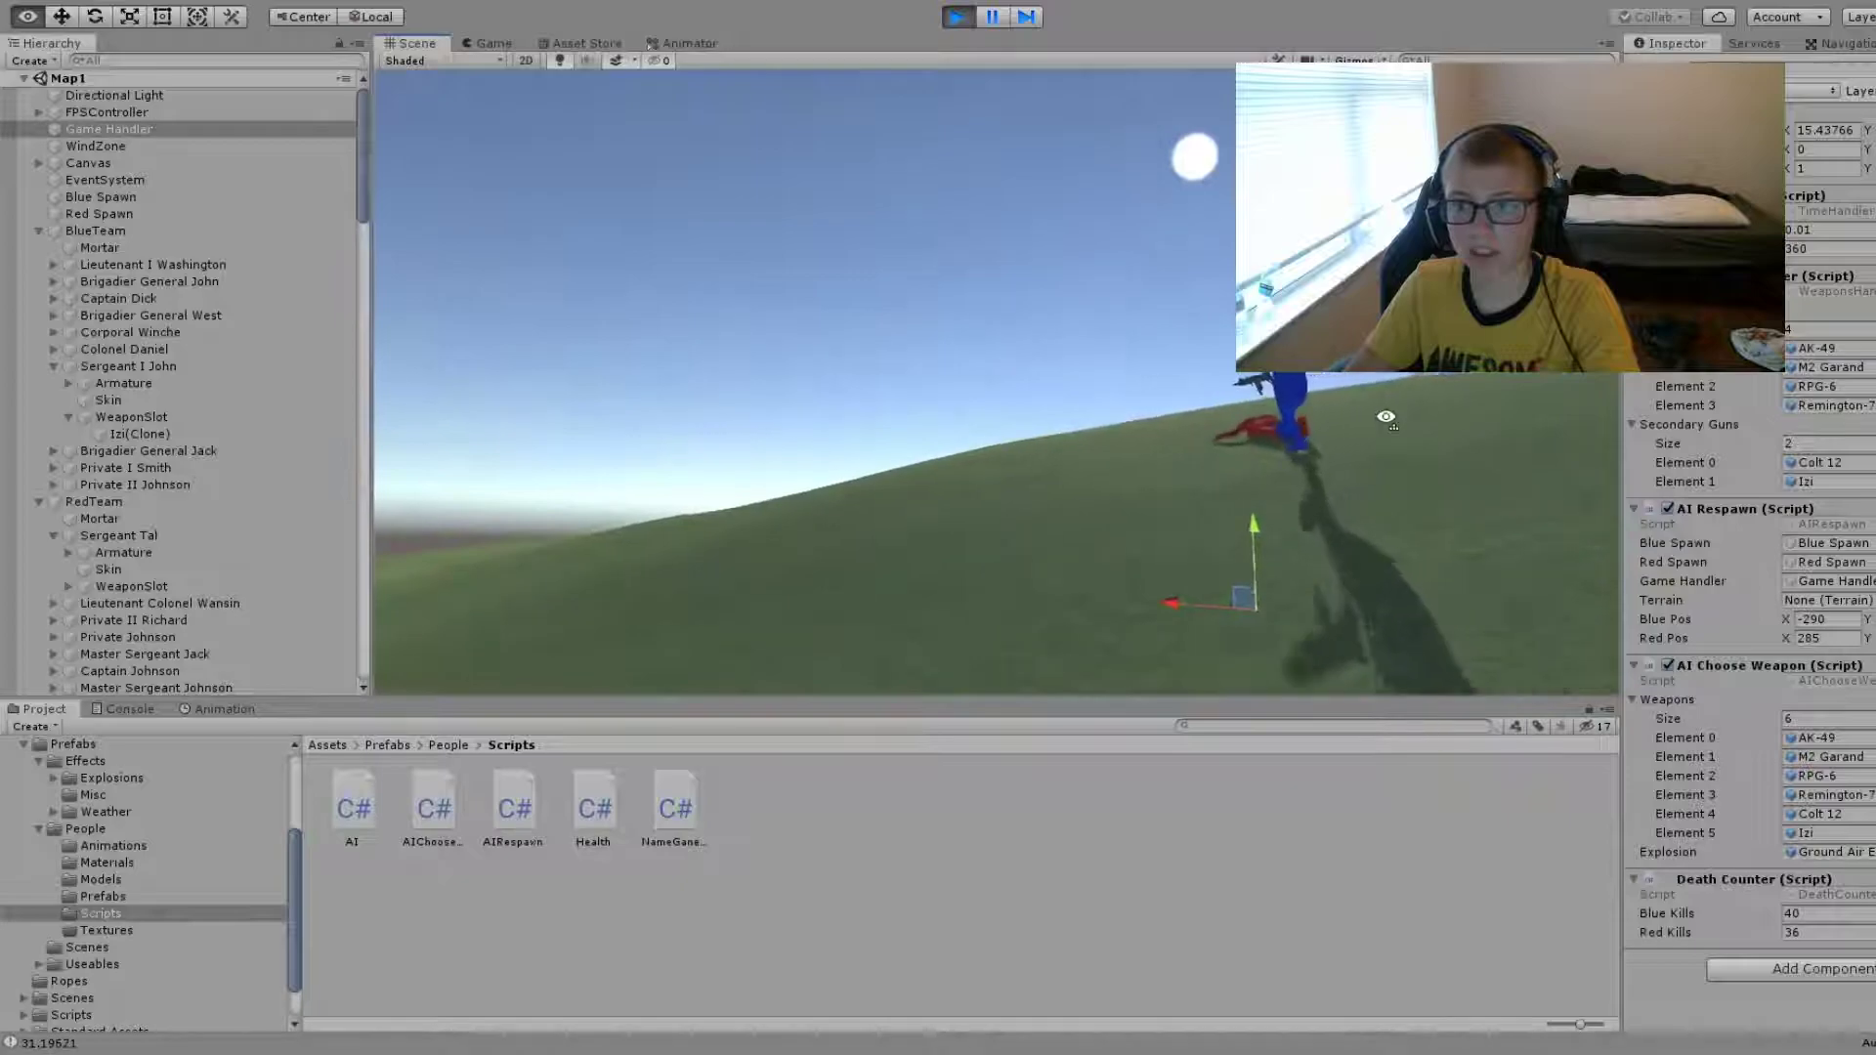
right_drag(1350, 422, 1309, 420)
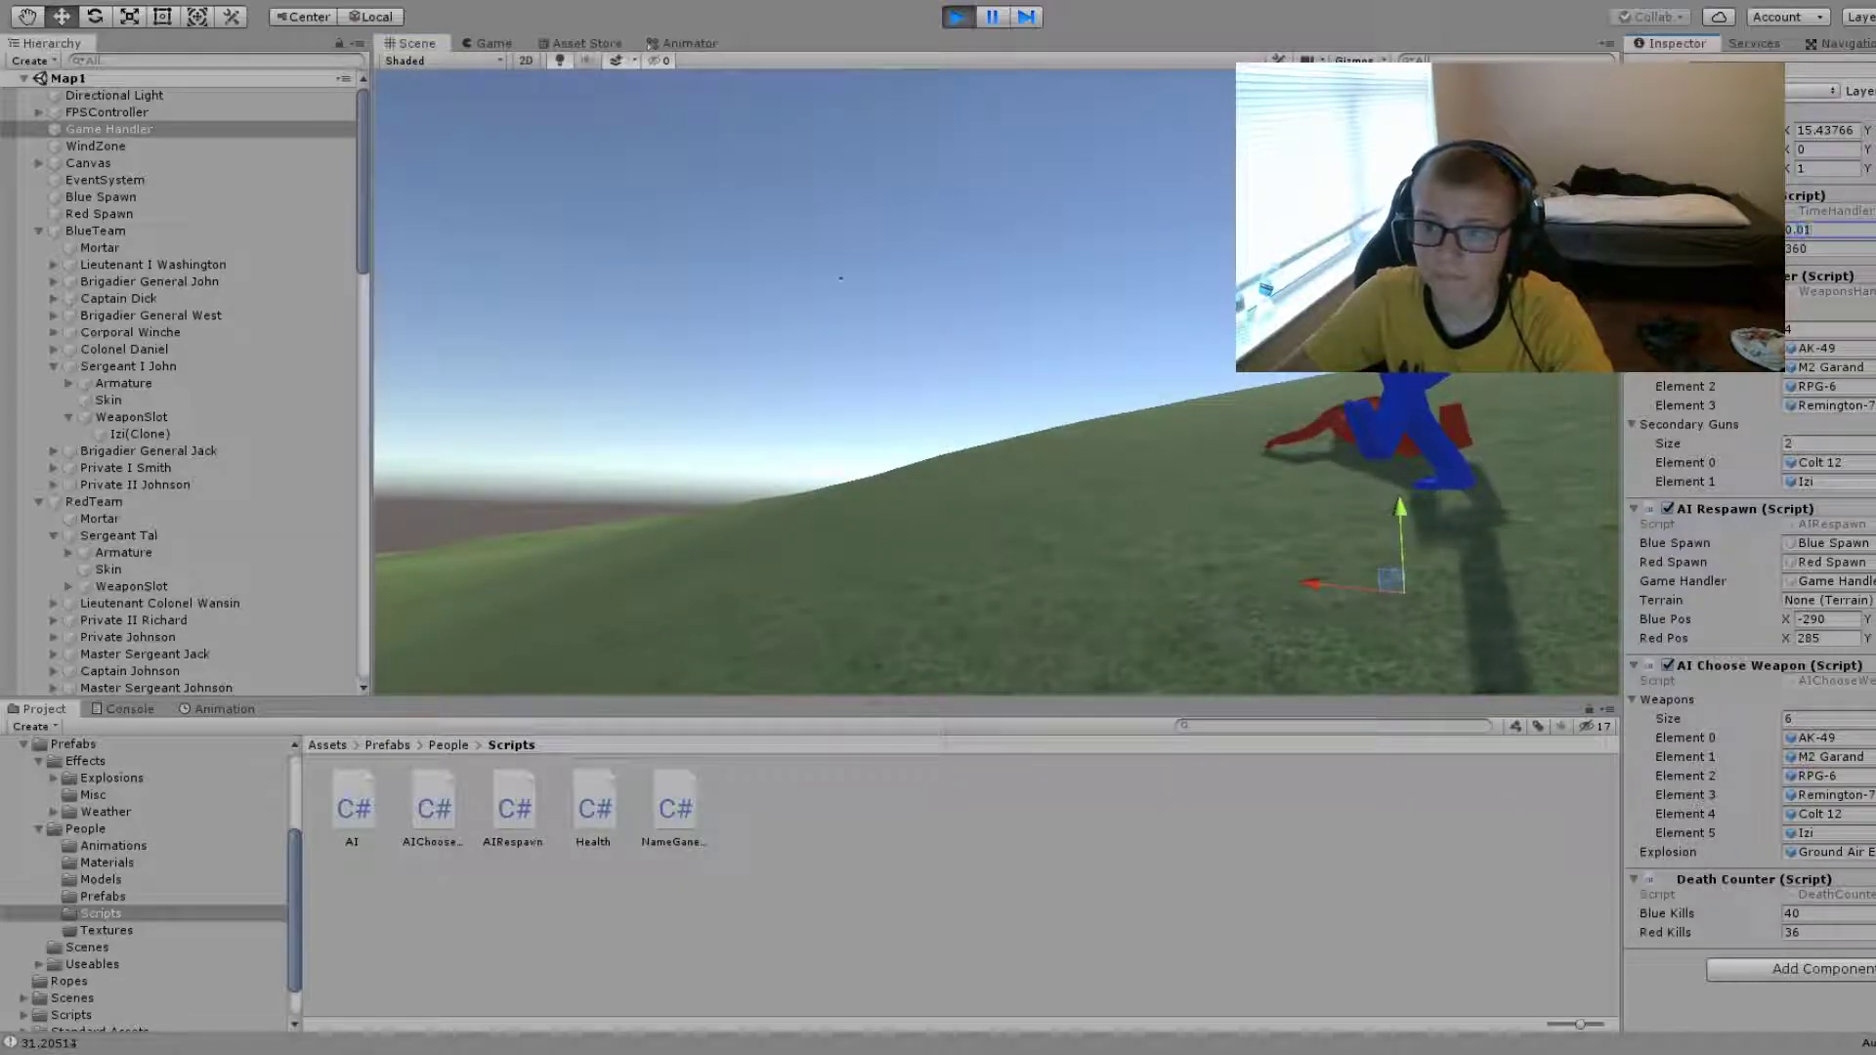
mouse_move(1260, 630)
right_down()
mouse_move(1131, 623)
mouse_move(925, 658)
mouse_move(1285, 517)
right_up()
- Select and deselect the soldier's Skin, then fly the camera through the red and blue soldiers
click(1310, 377)
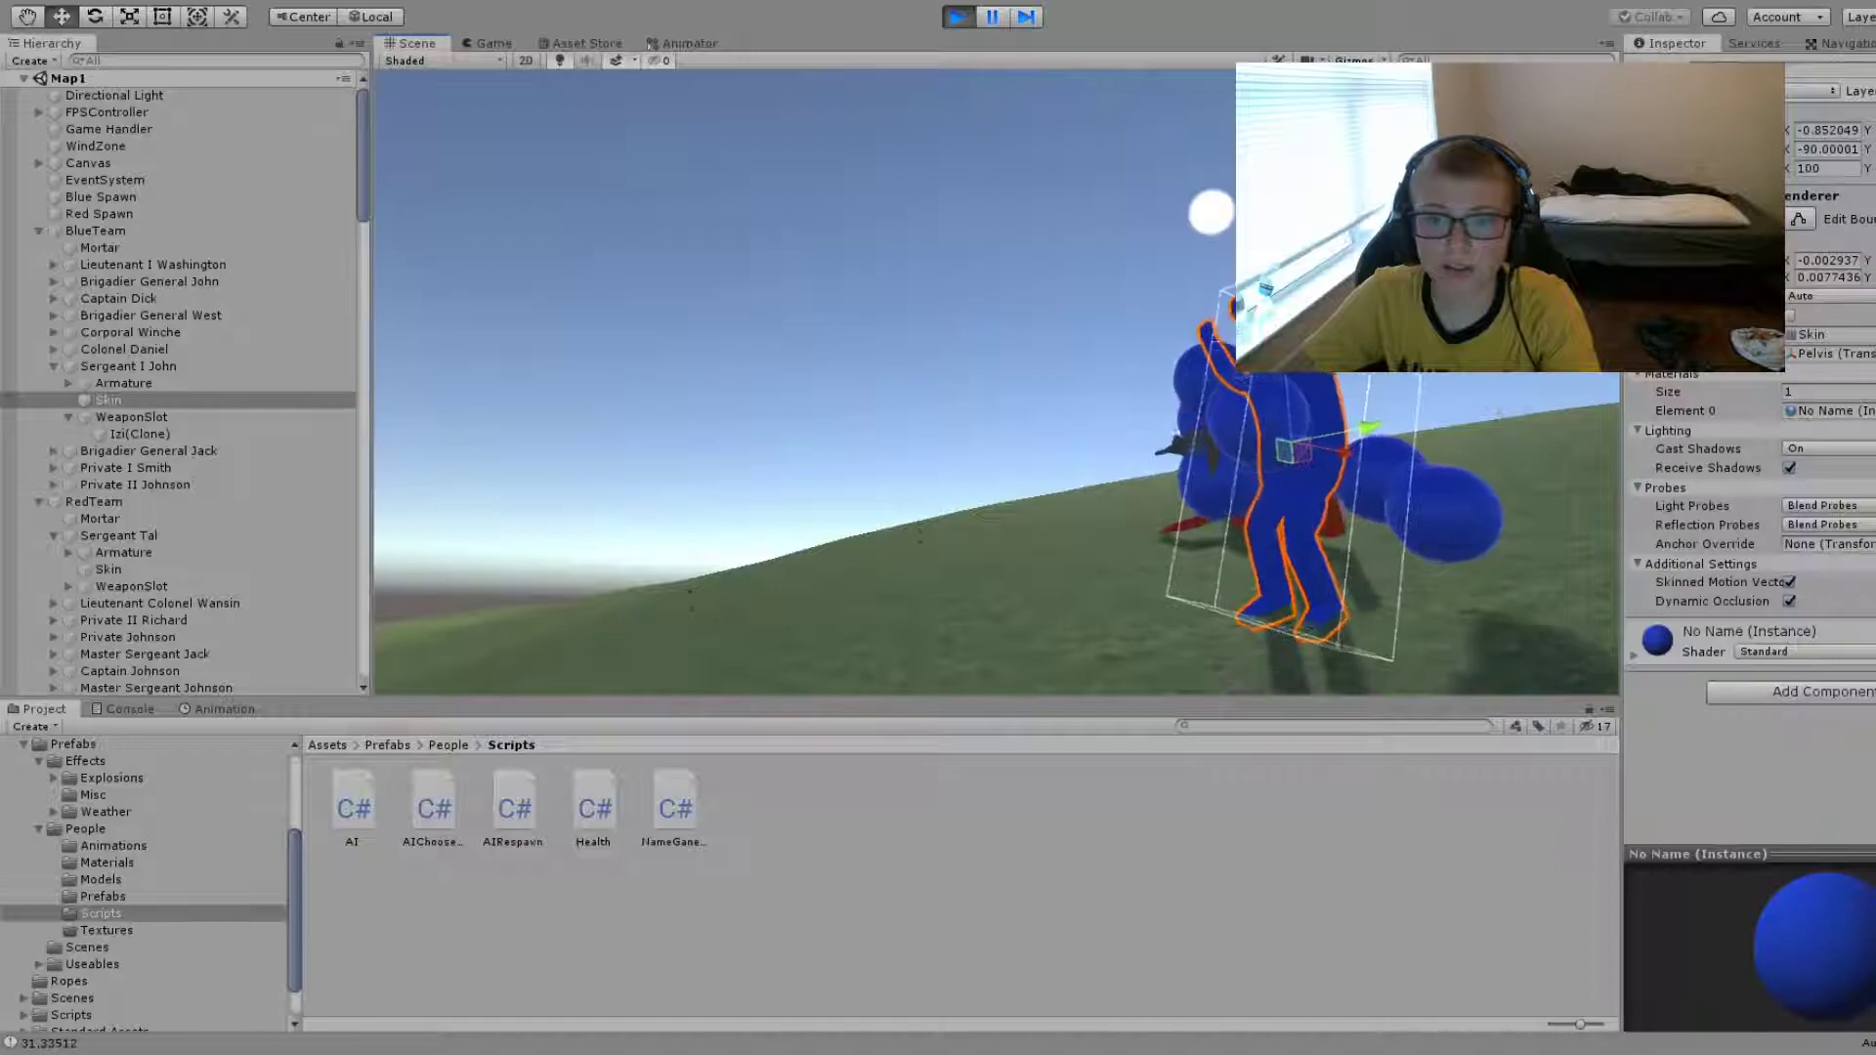
click(1122, 483)
right_drag(1122, 483, 1167, 569)
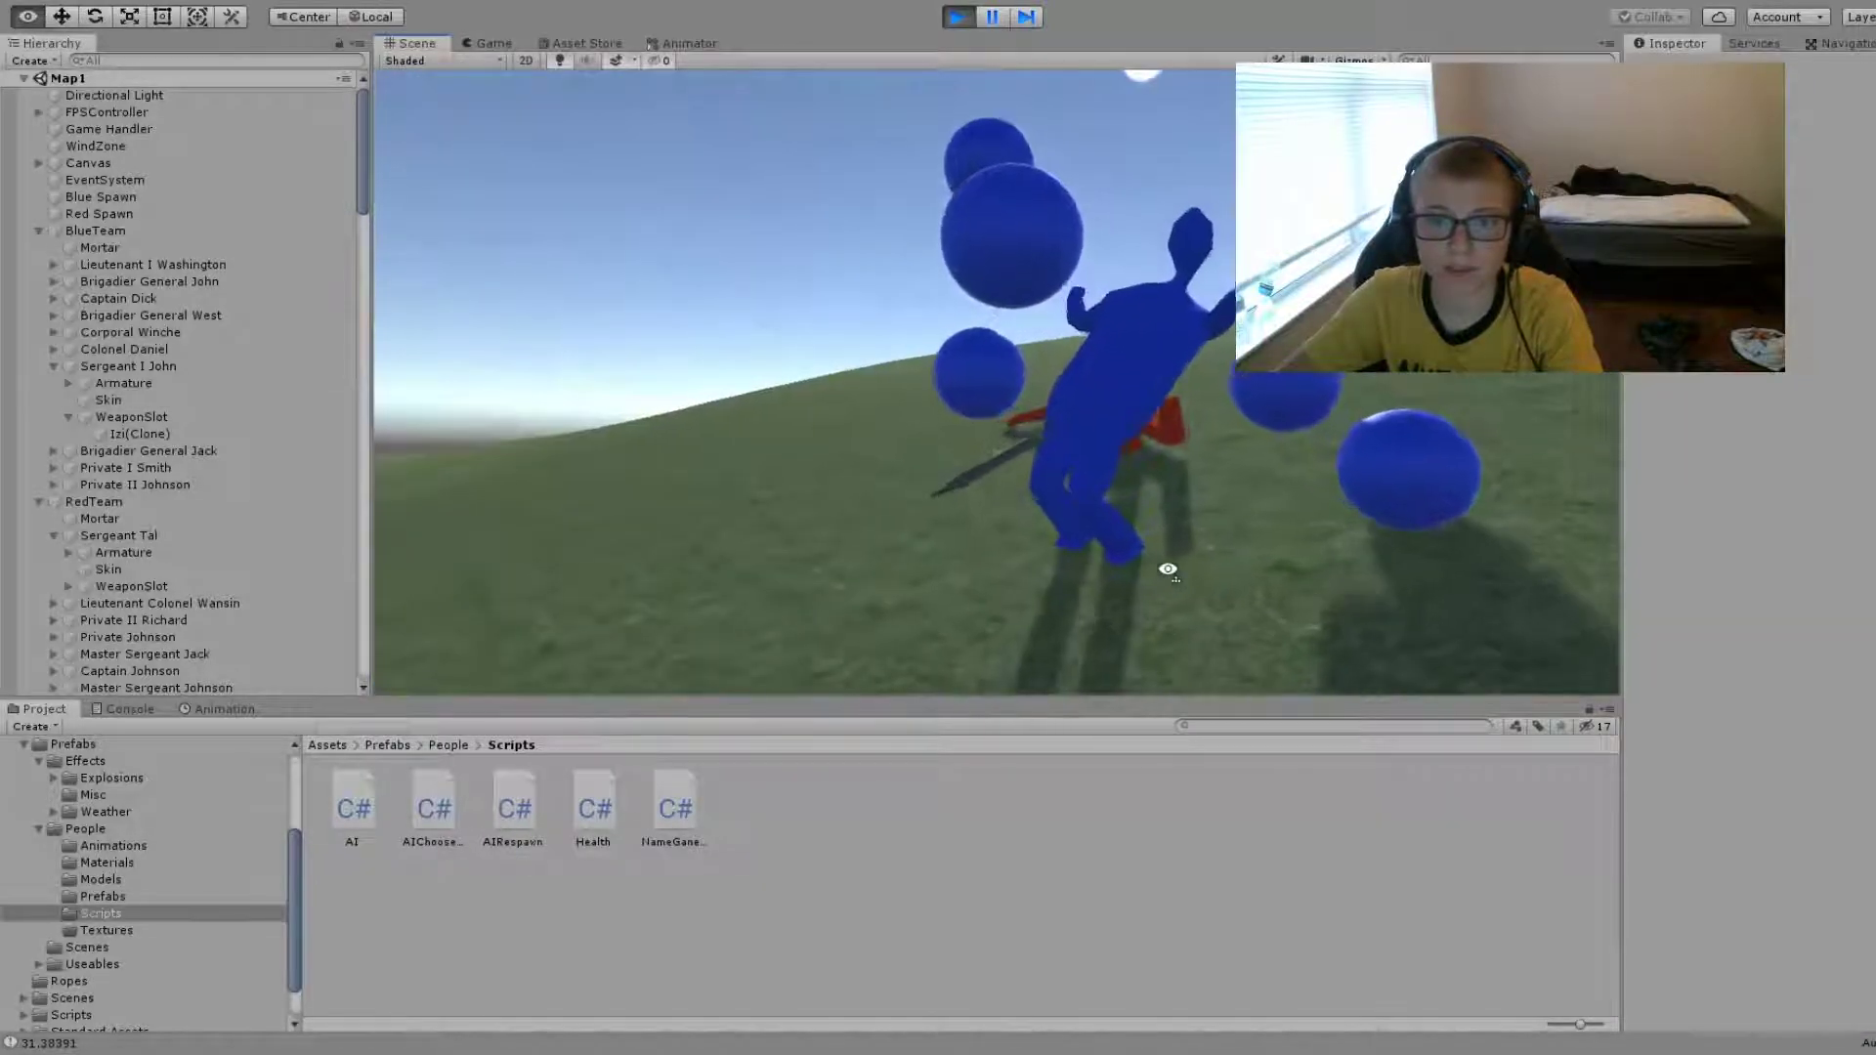
mouse_move(1168, 570)
right_down()
mouse_move(439, 642)
mouse_move(526, 687)
mouse_move(1500, 446)
mouse_move(982, 52)
right_up()
key(w)
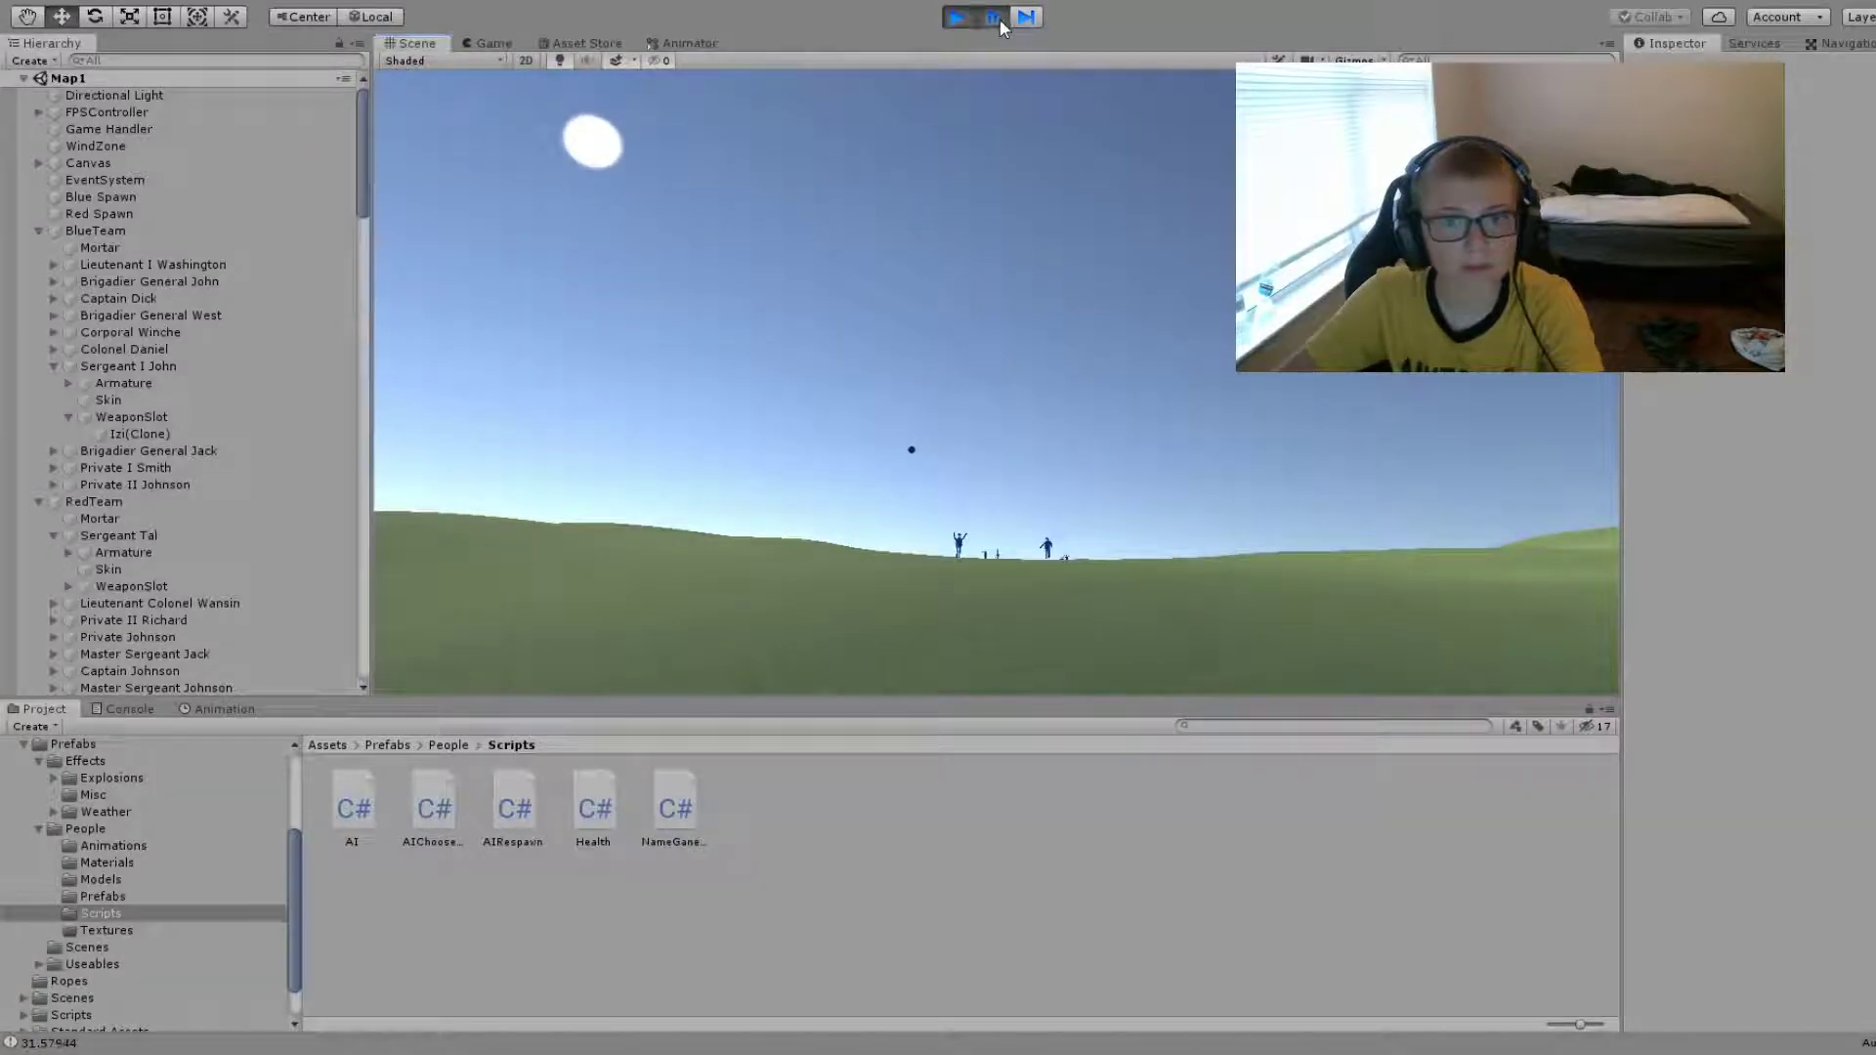
mouse_move(1088, 411)
right_down()
mouse_move(1031, 535)
mouse_move(985, 489)
mouse_move(828, 506)
mouse_move(1060, 442)
right_up()
key(w)
- Select Private I Smith's Remington-701, set two of its values to 100, and enable Can Fire
click(1068, 448)
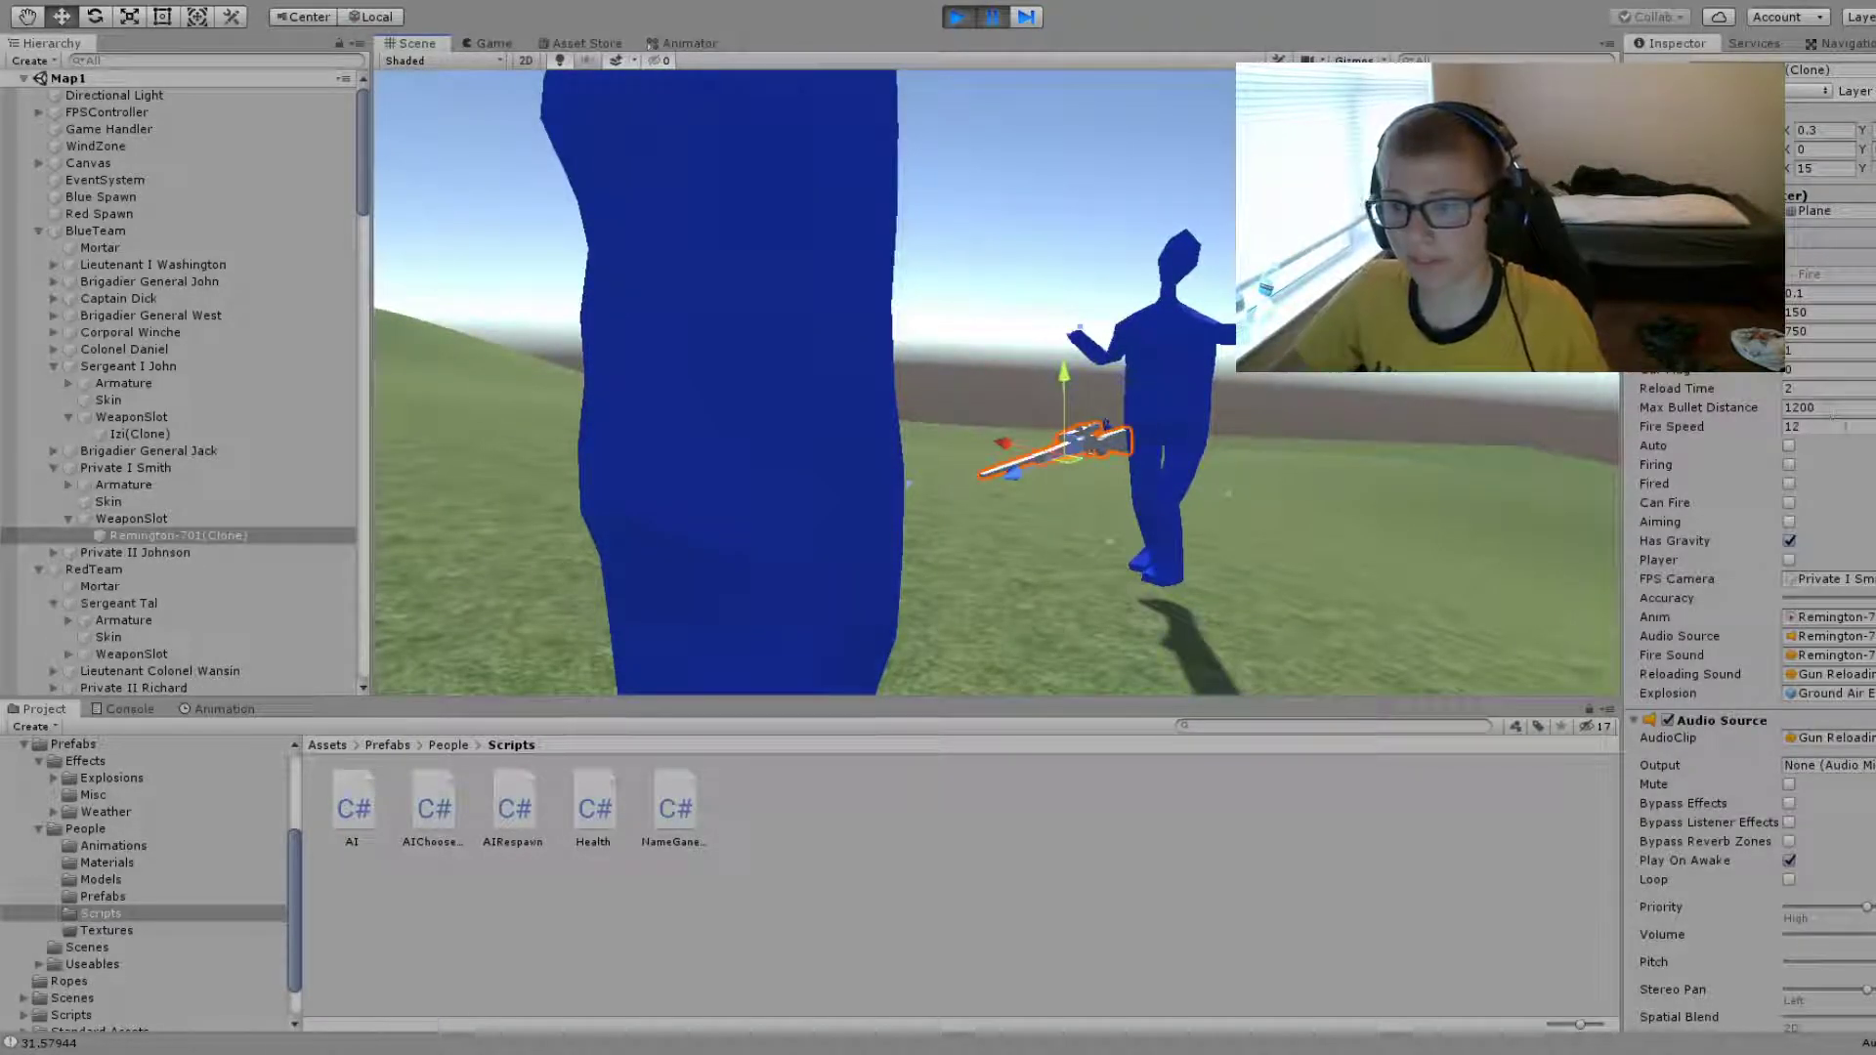
text(0)
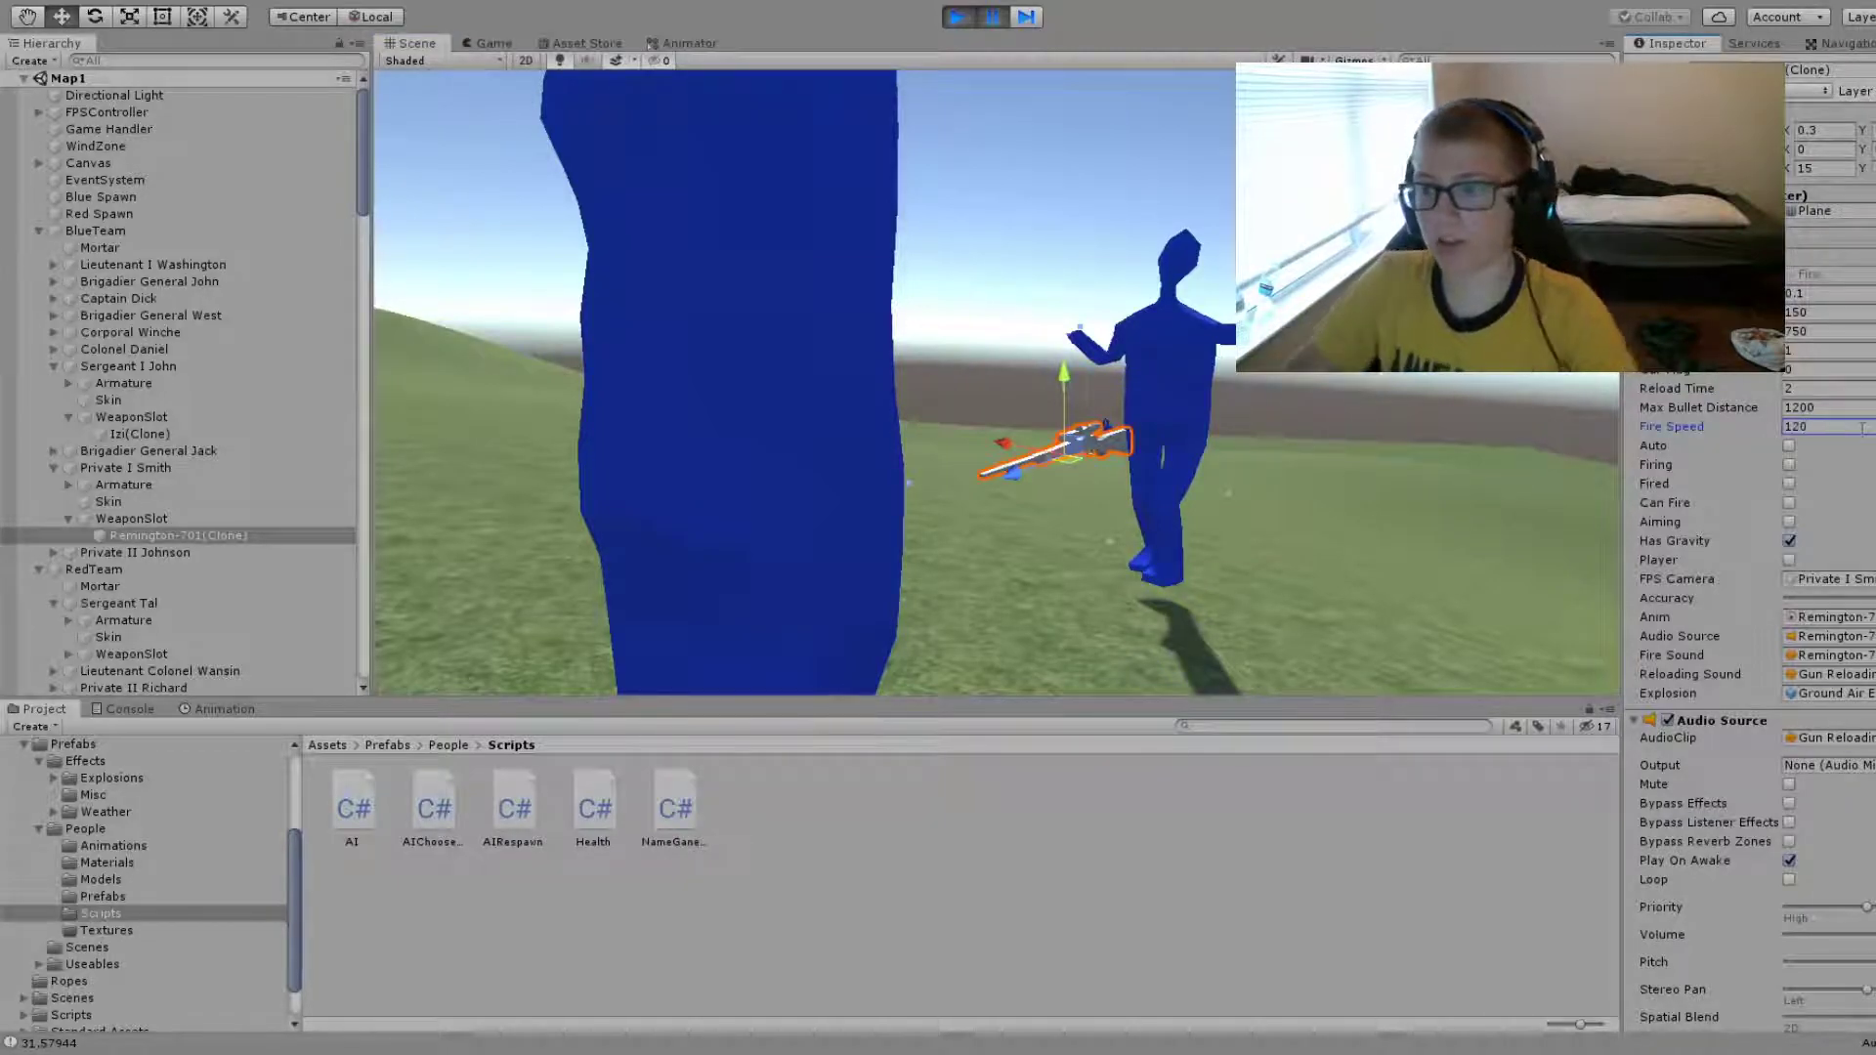
click(1824, 349)
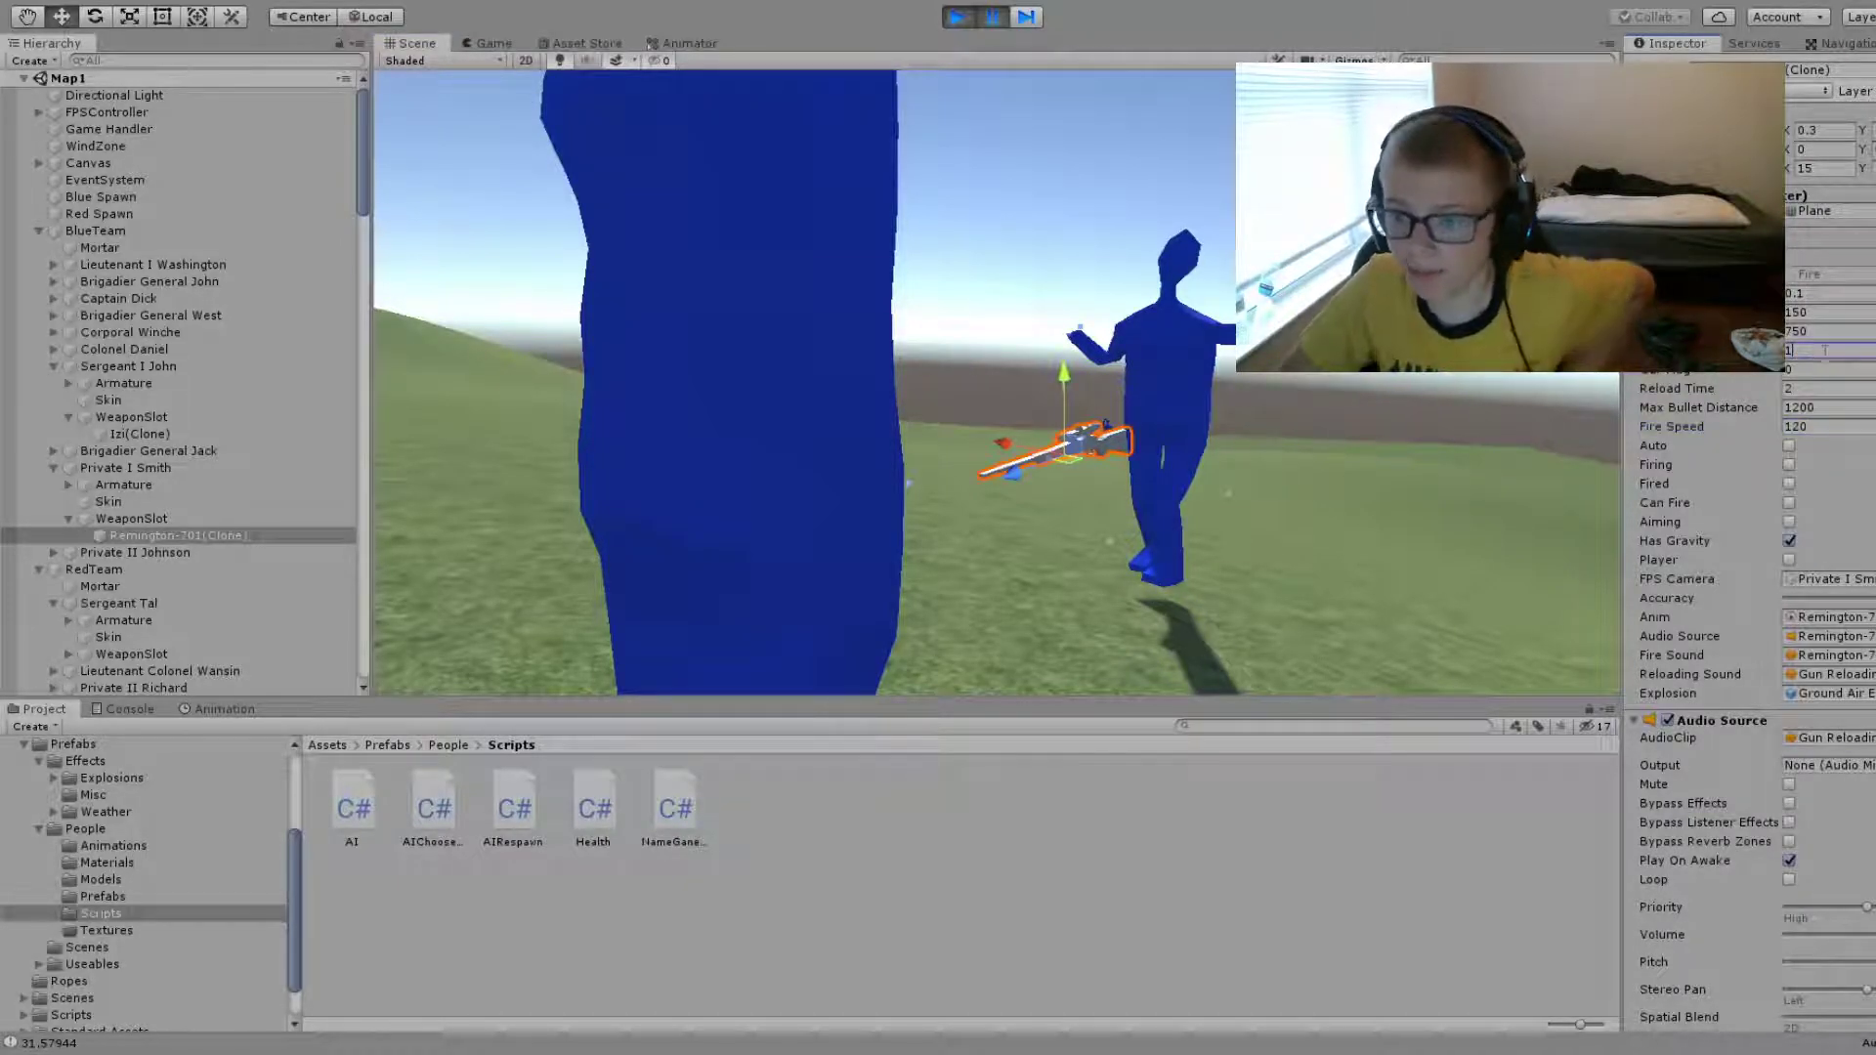
text(00)
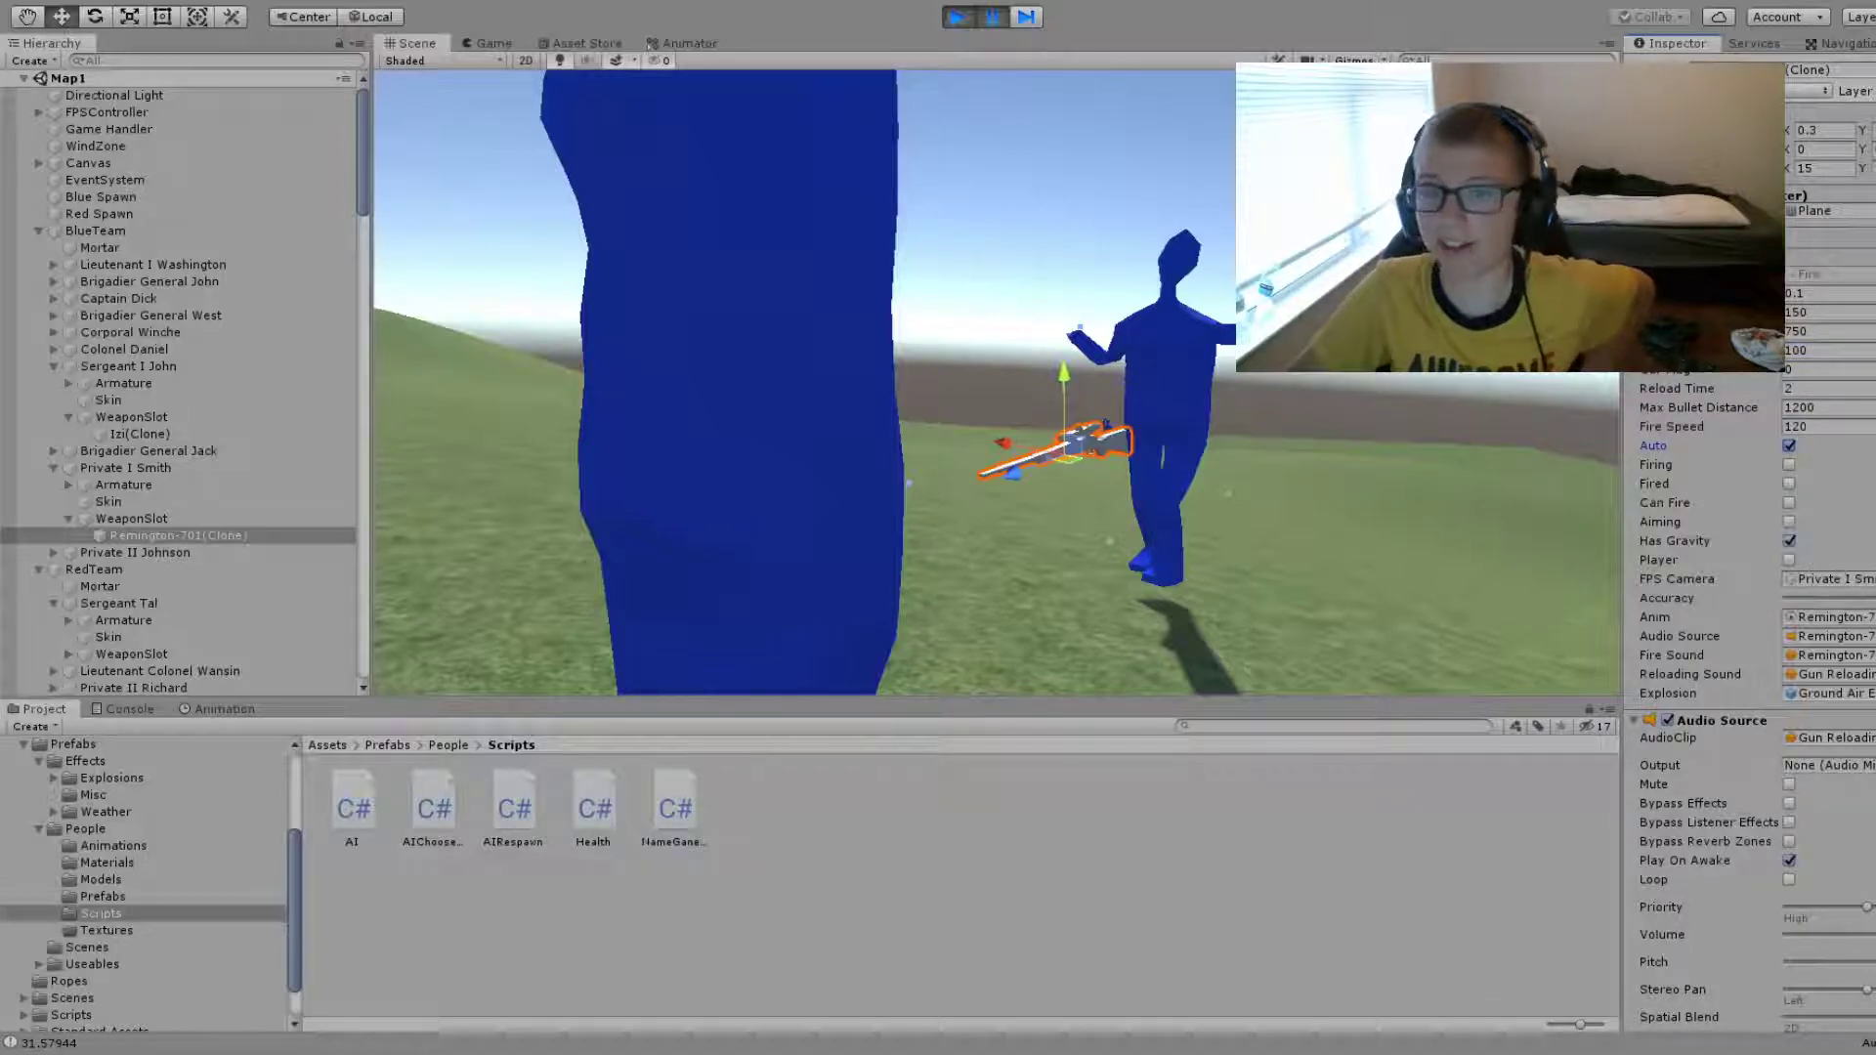
click(1827, 369)
text(100)
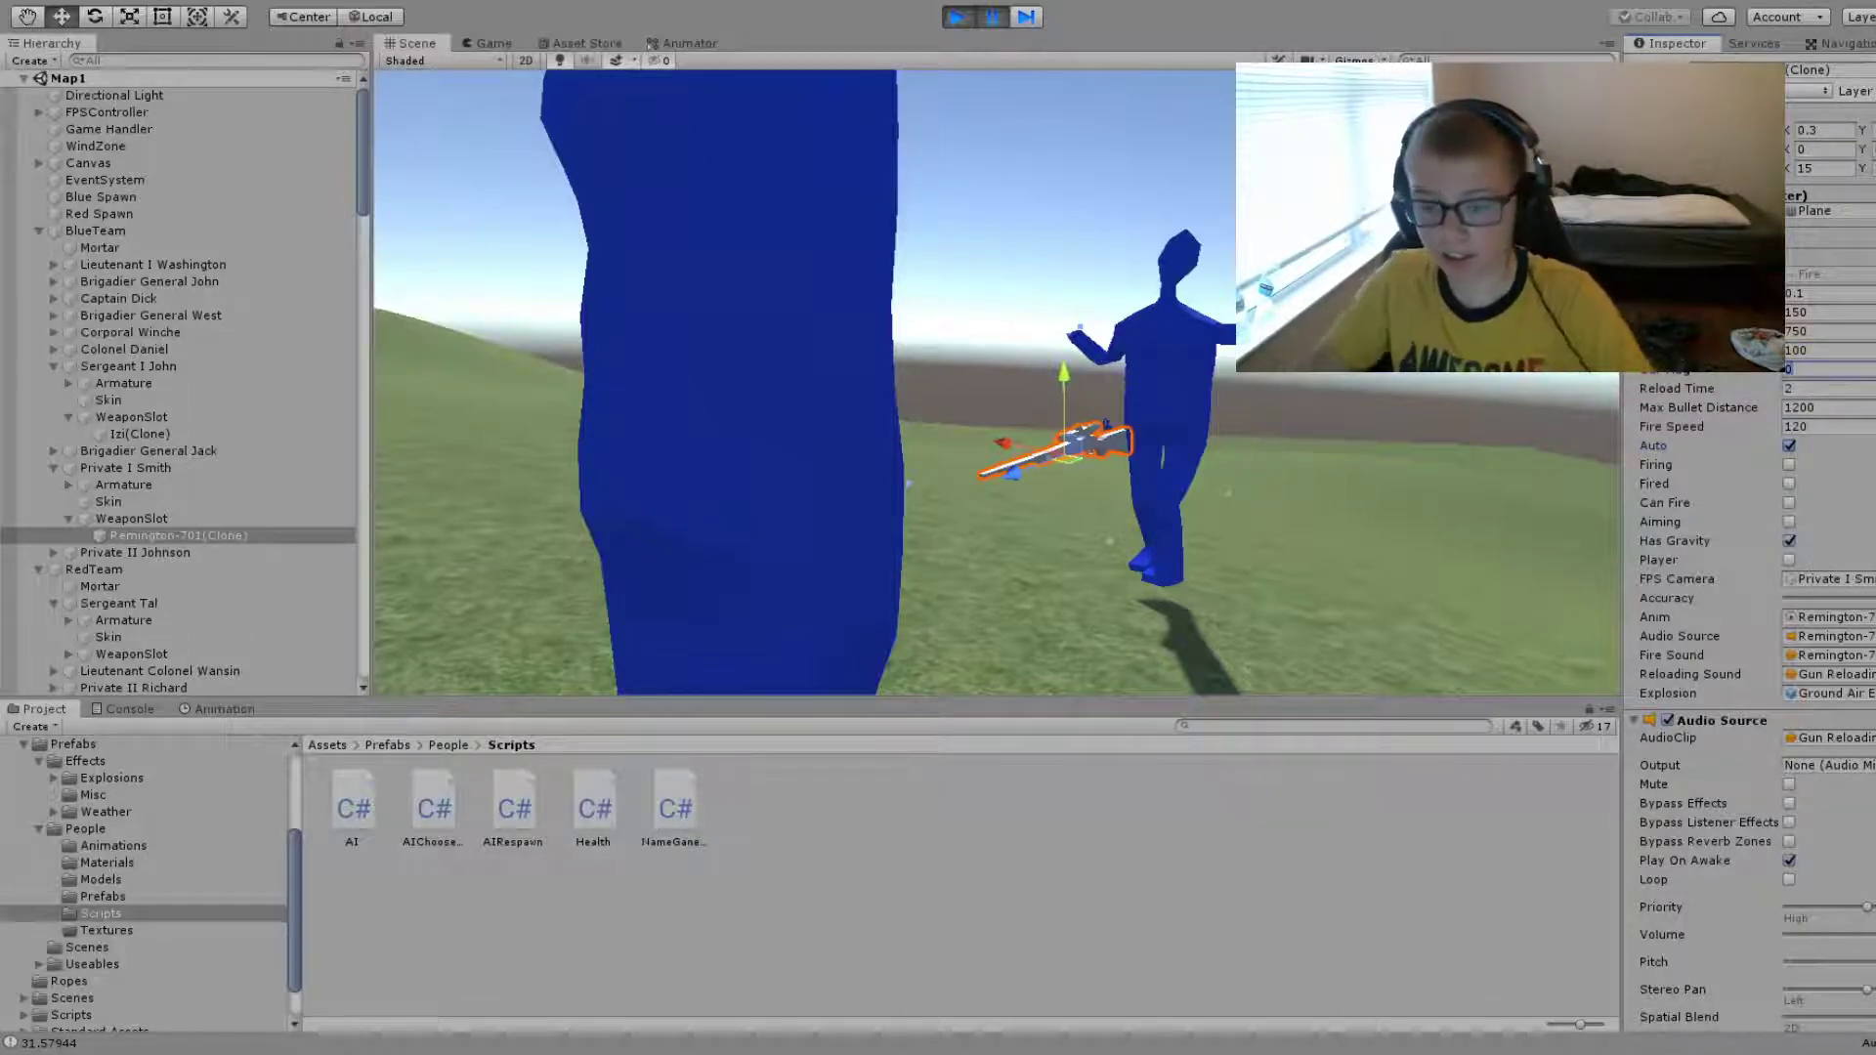
click(1788, 502)
- Resume the game, retune the rifle's Fire Speed to 30, and frame the rifle in view
click(995, 19)
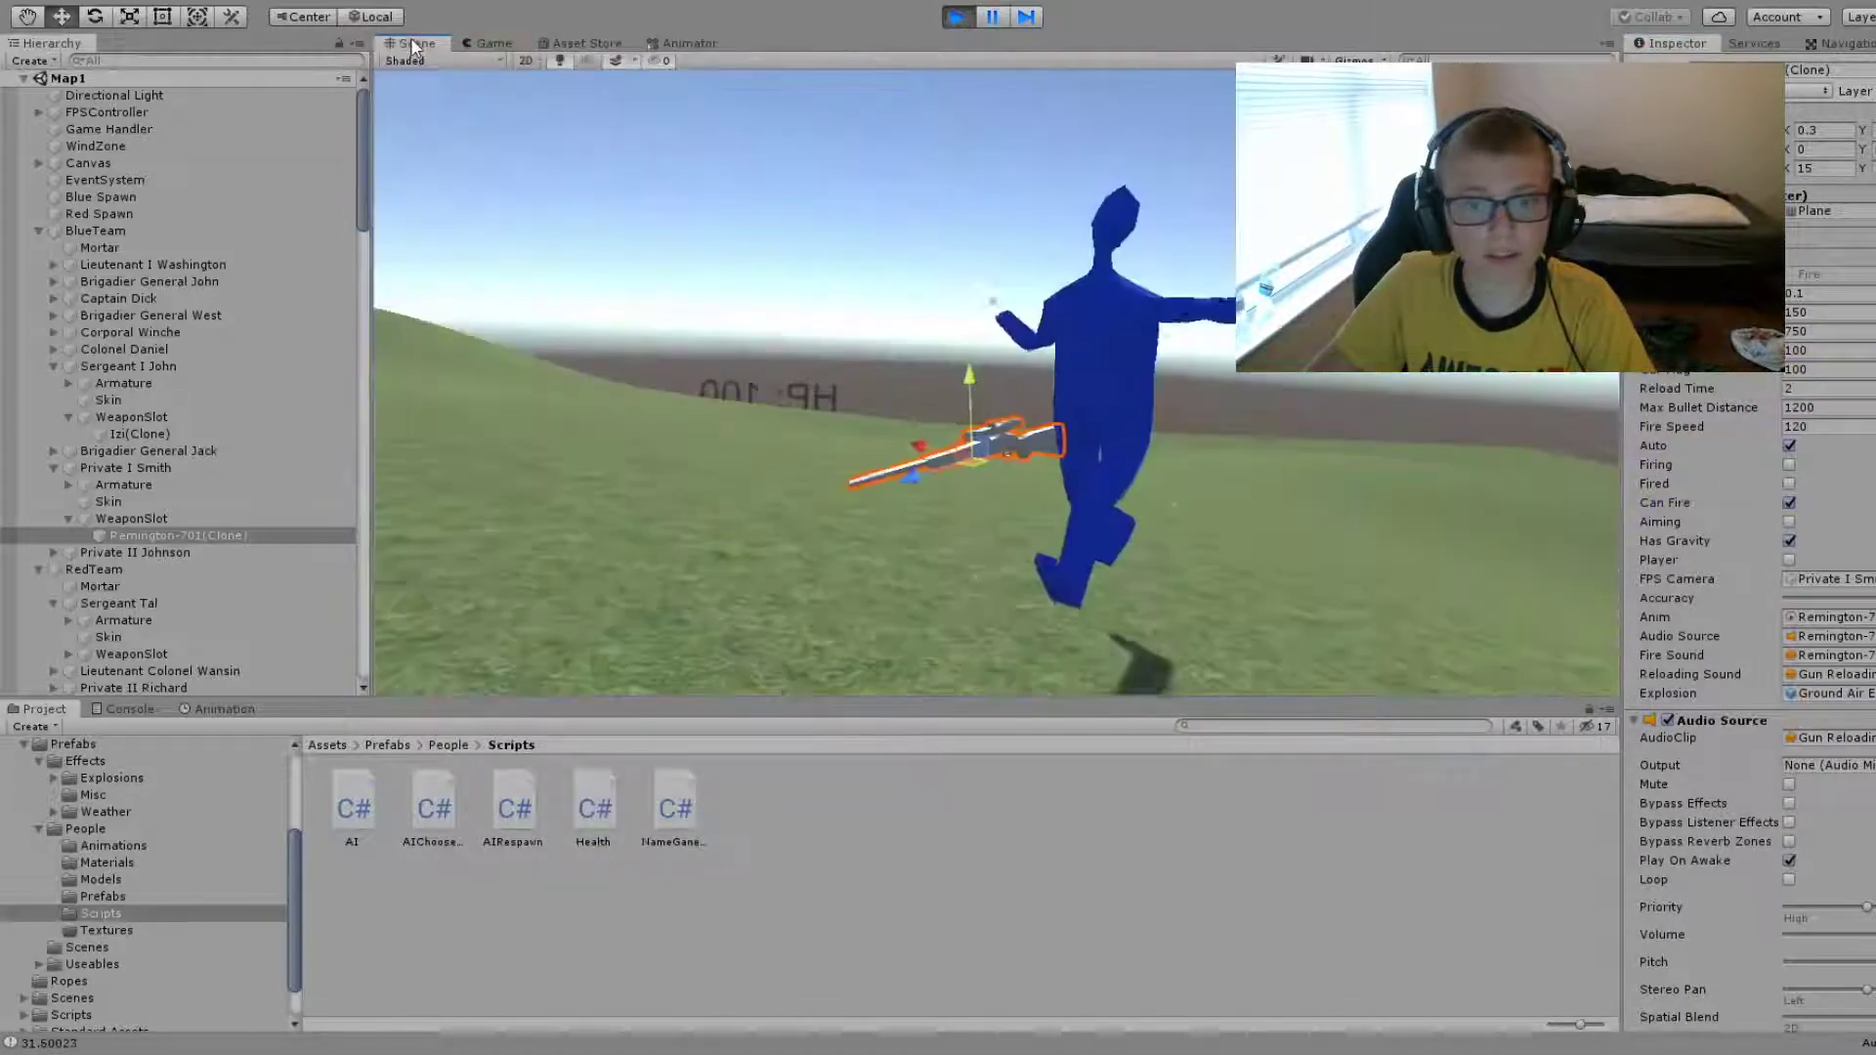
mouse_move(977, 391)
right_down()
mouse_move(886, 447)
mouse_move(712, 402)
right_up()
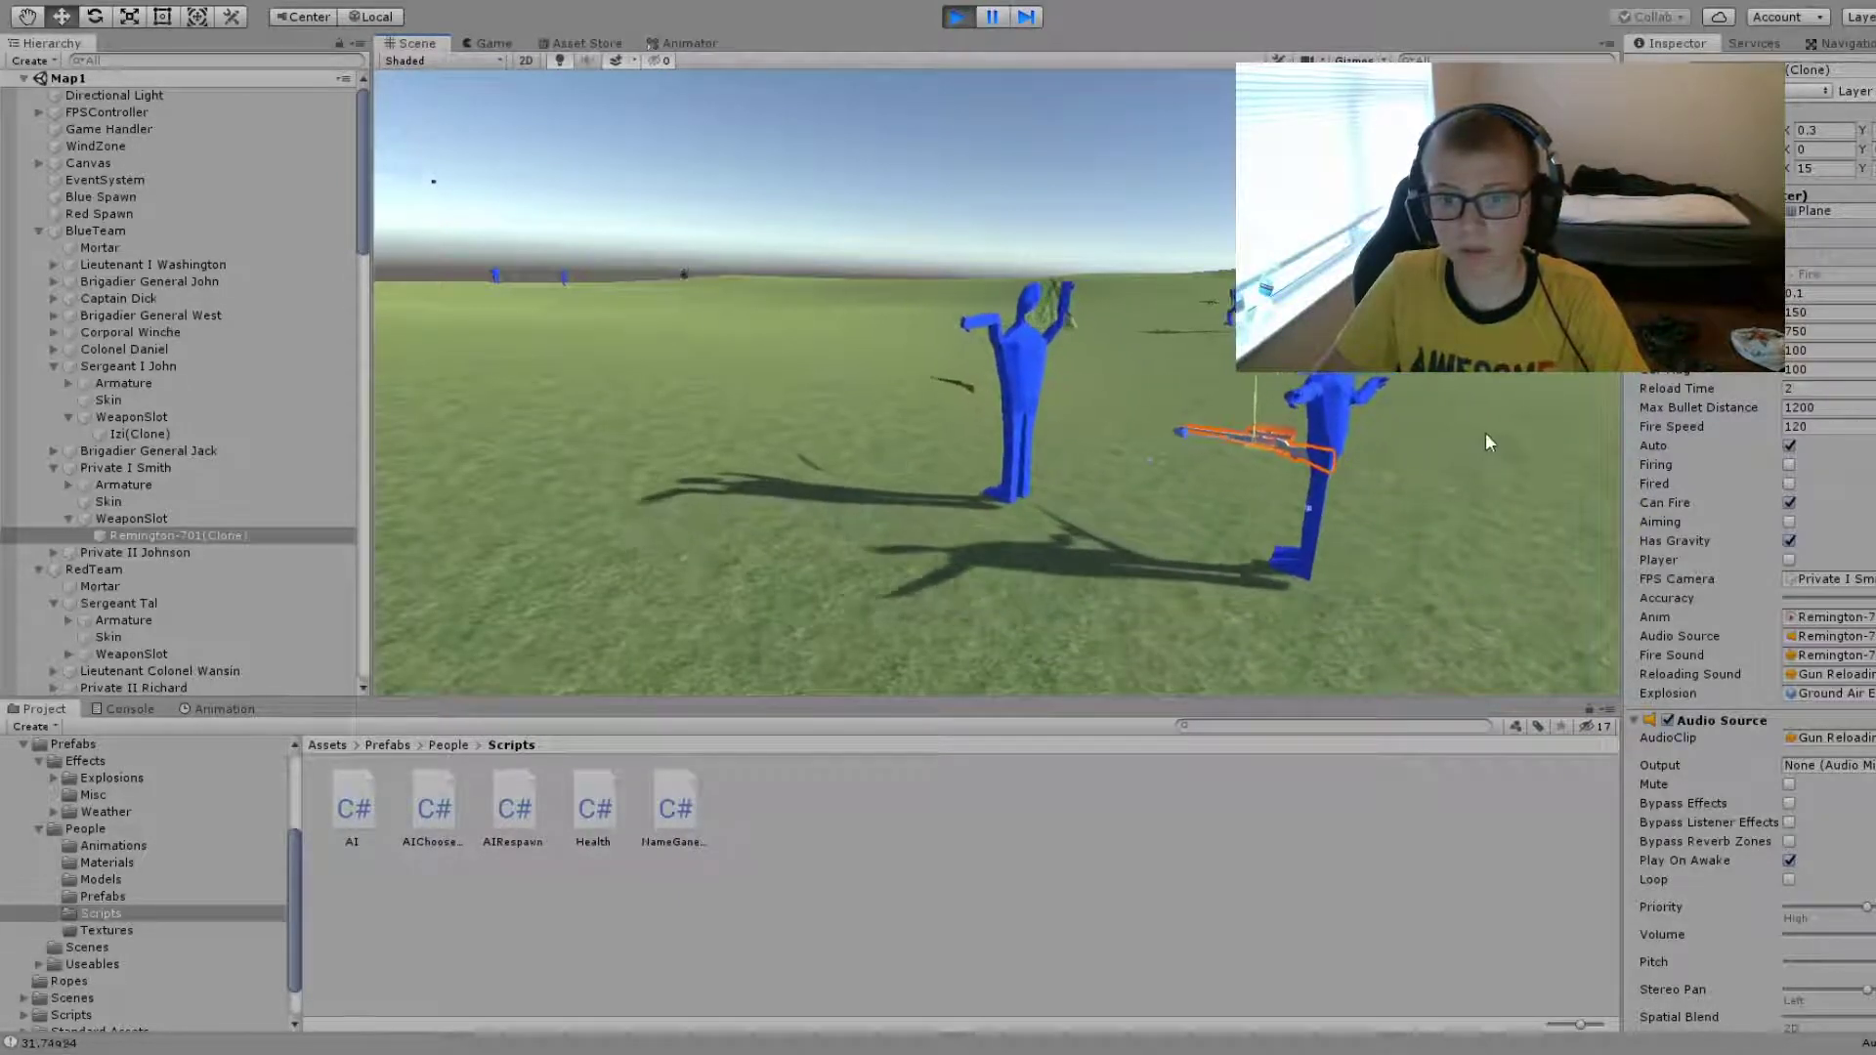
click(1827, 426)
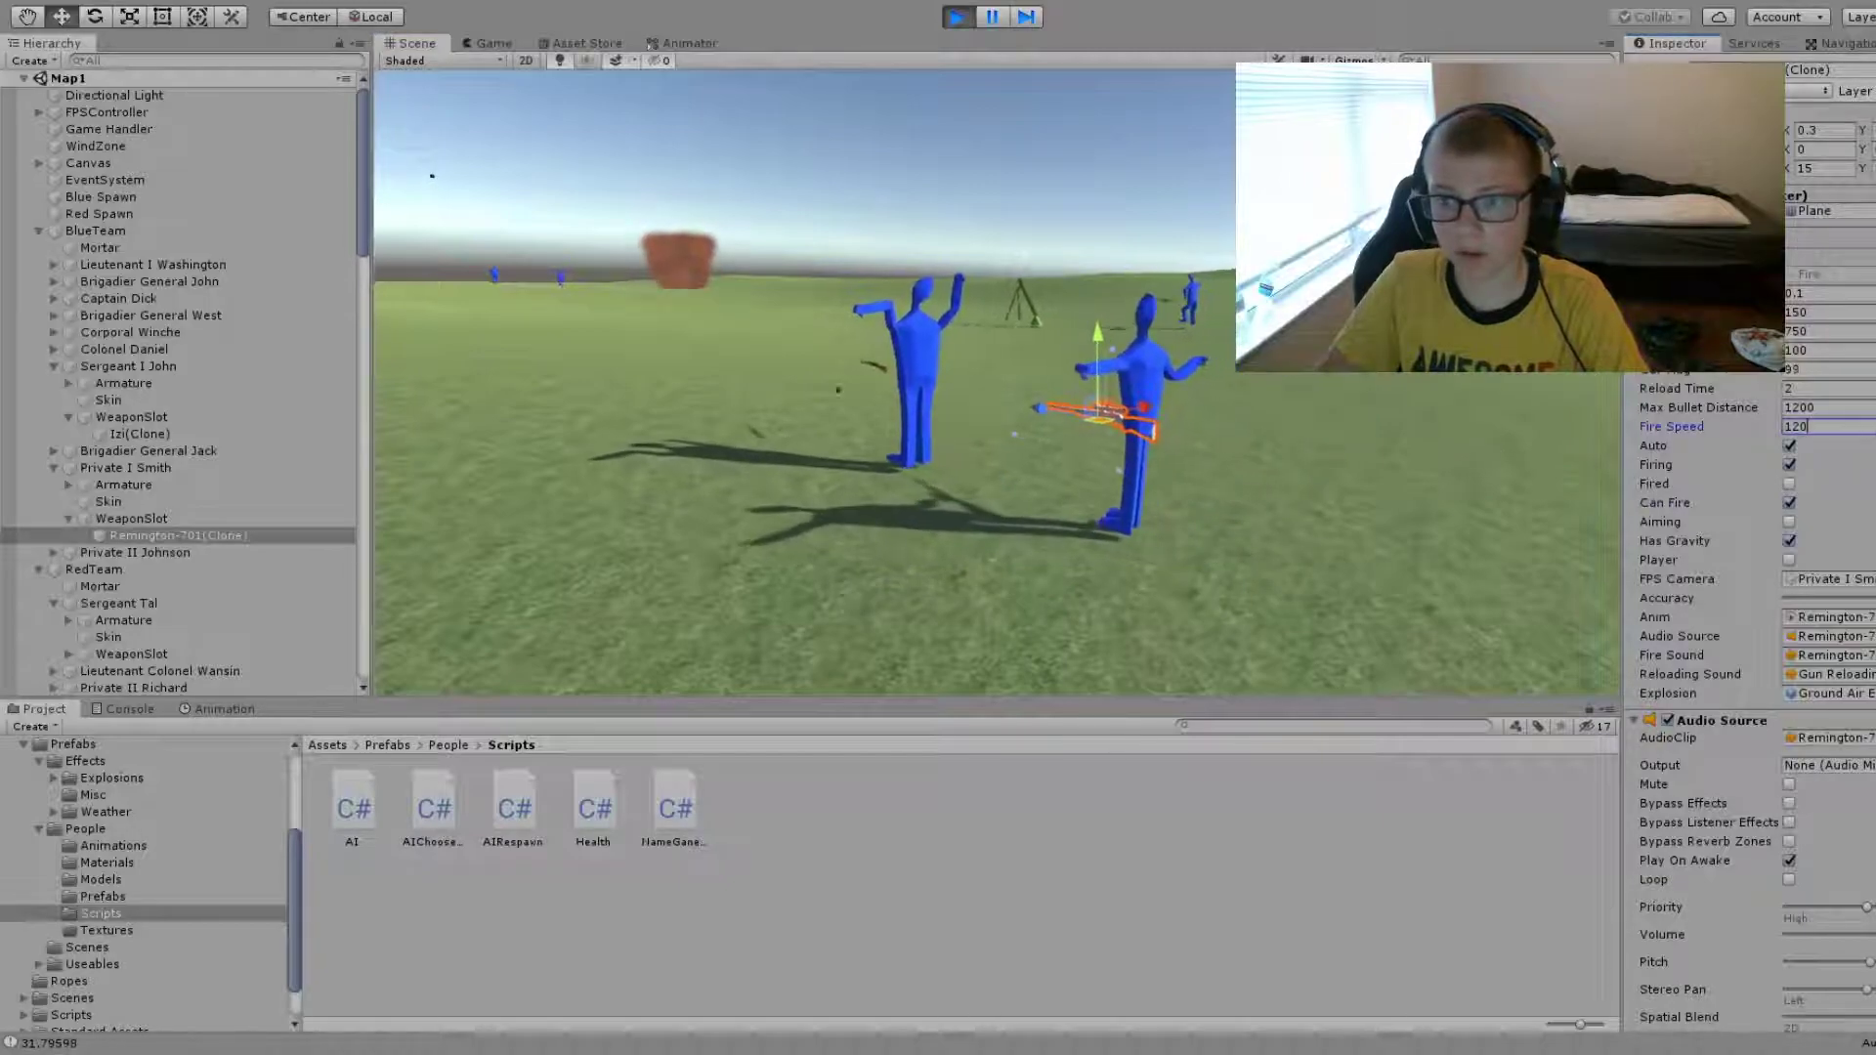
text(12)
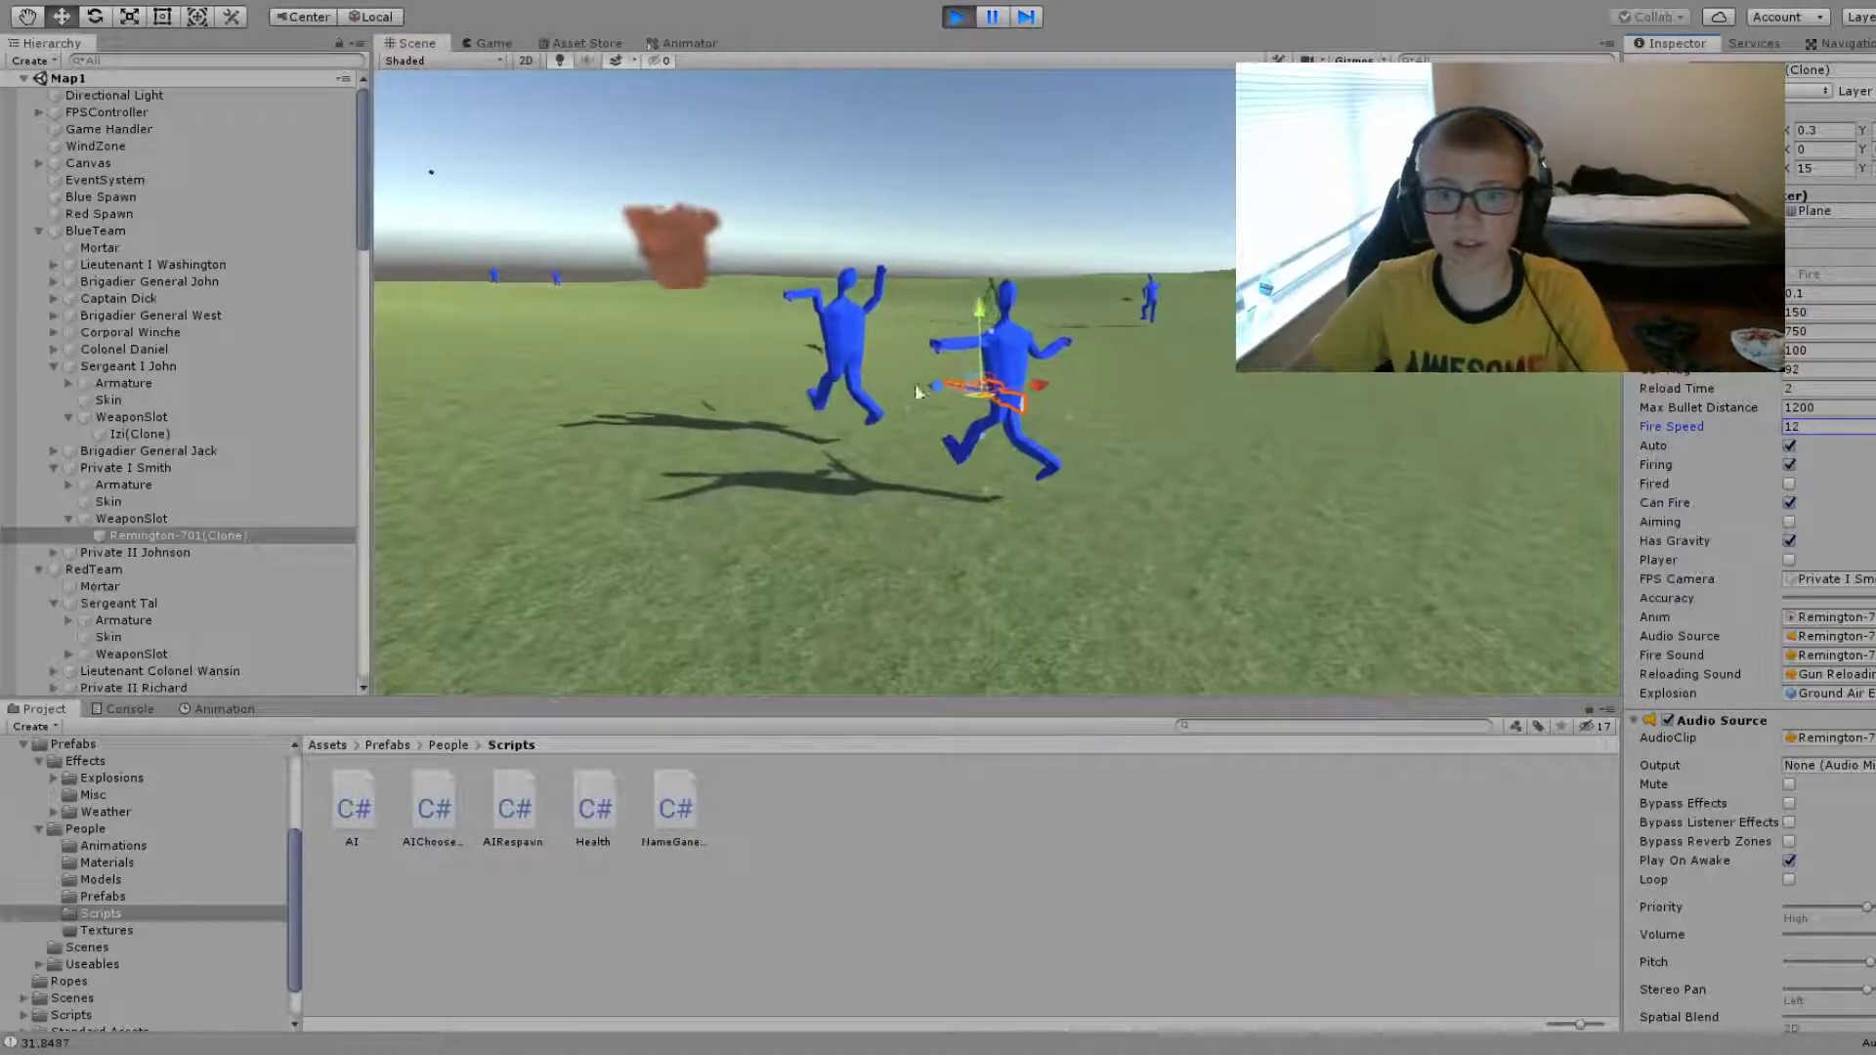
alt+drag(1173, 490, 995, 464)
key(f)
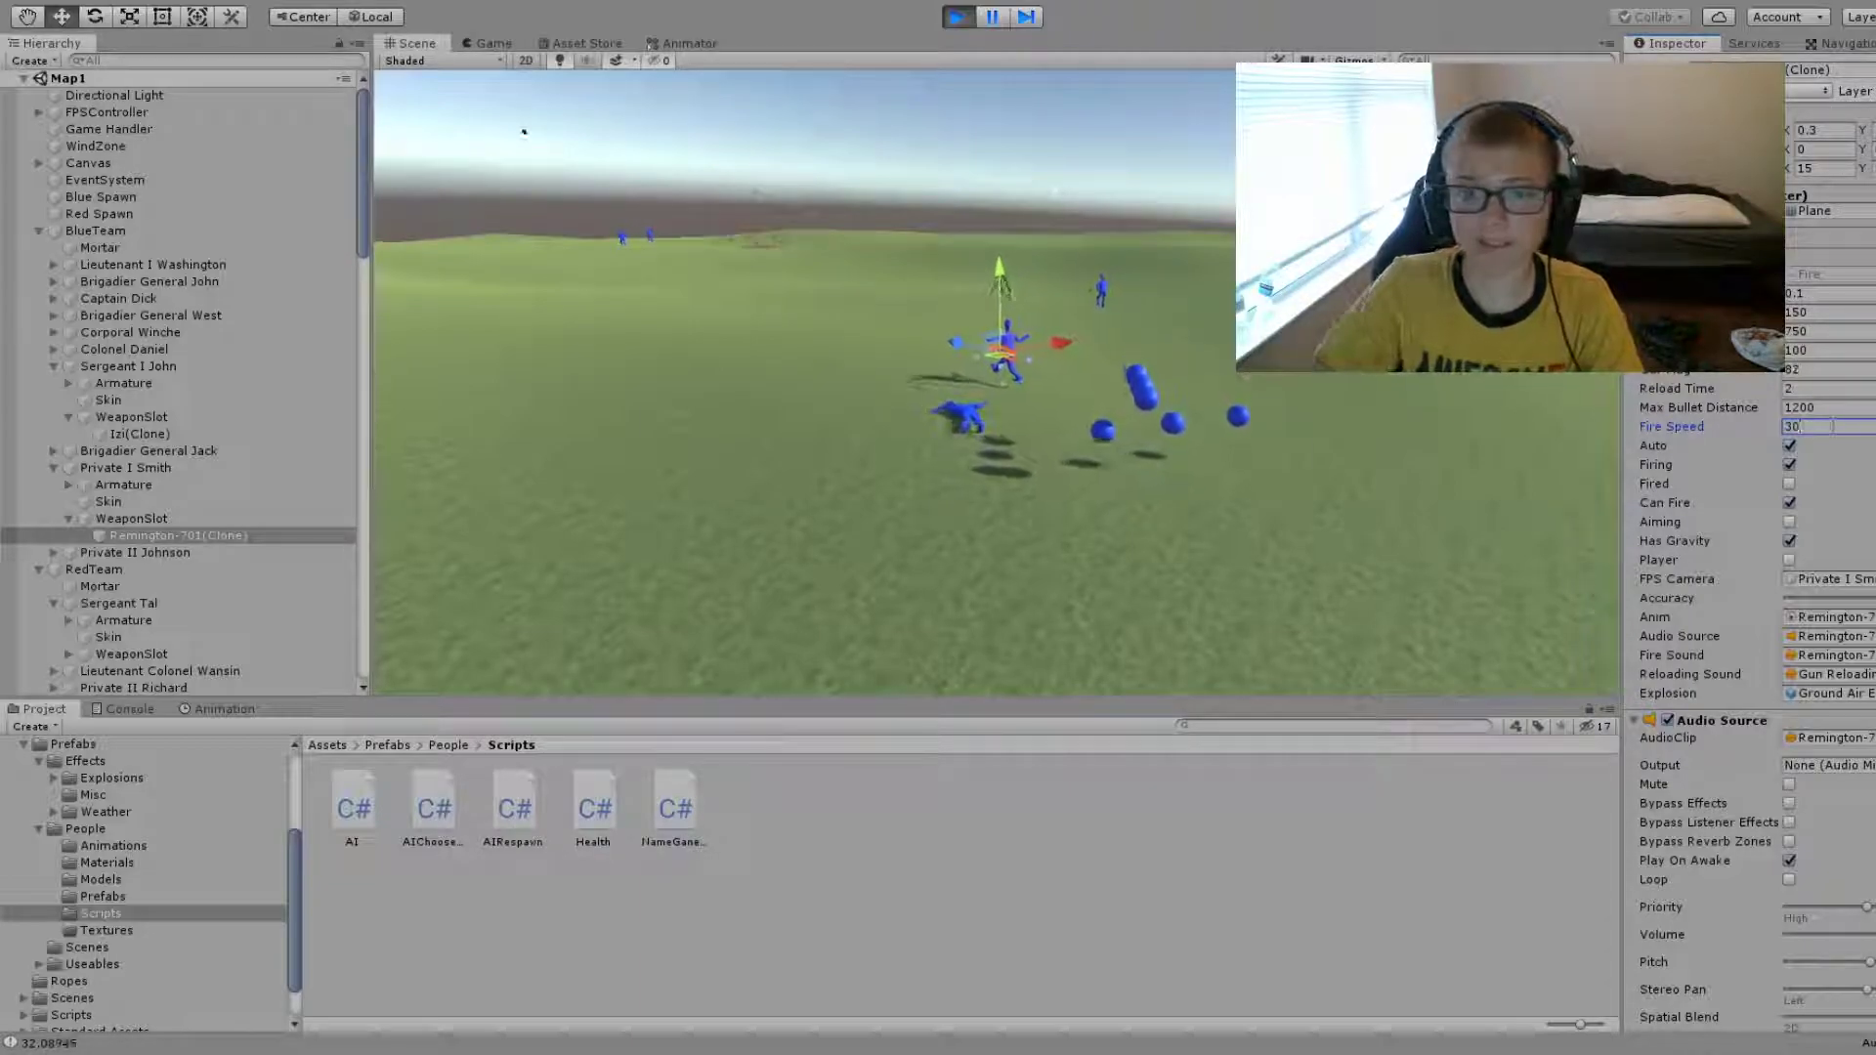
scroll(1230, 365, up, 5)
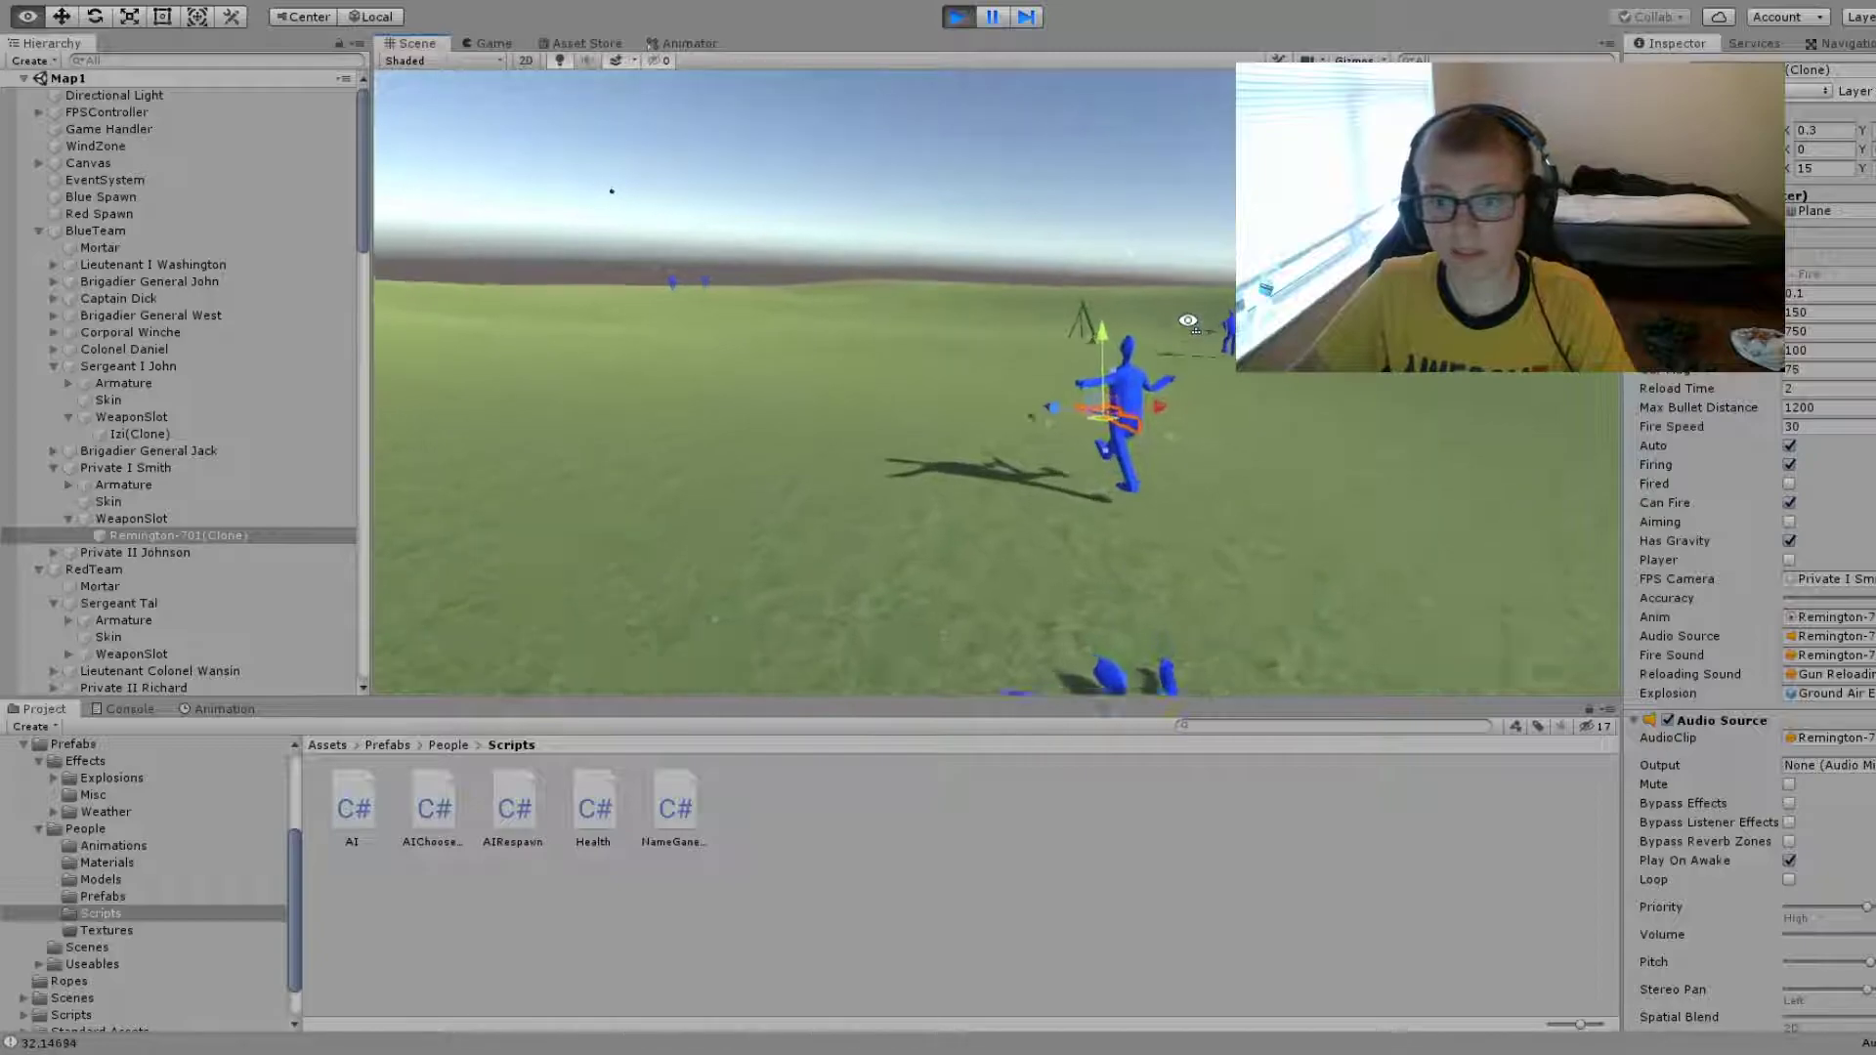
- Select Private I Smith and scroll the Inspector down to his Health settings
click(126, 468)
right_drag(869, 411, 250, 520)
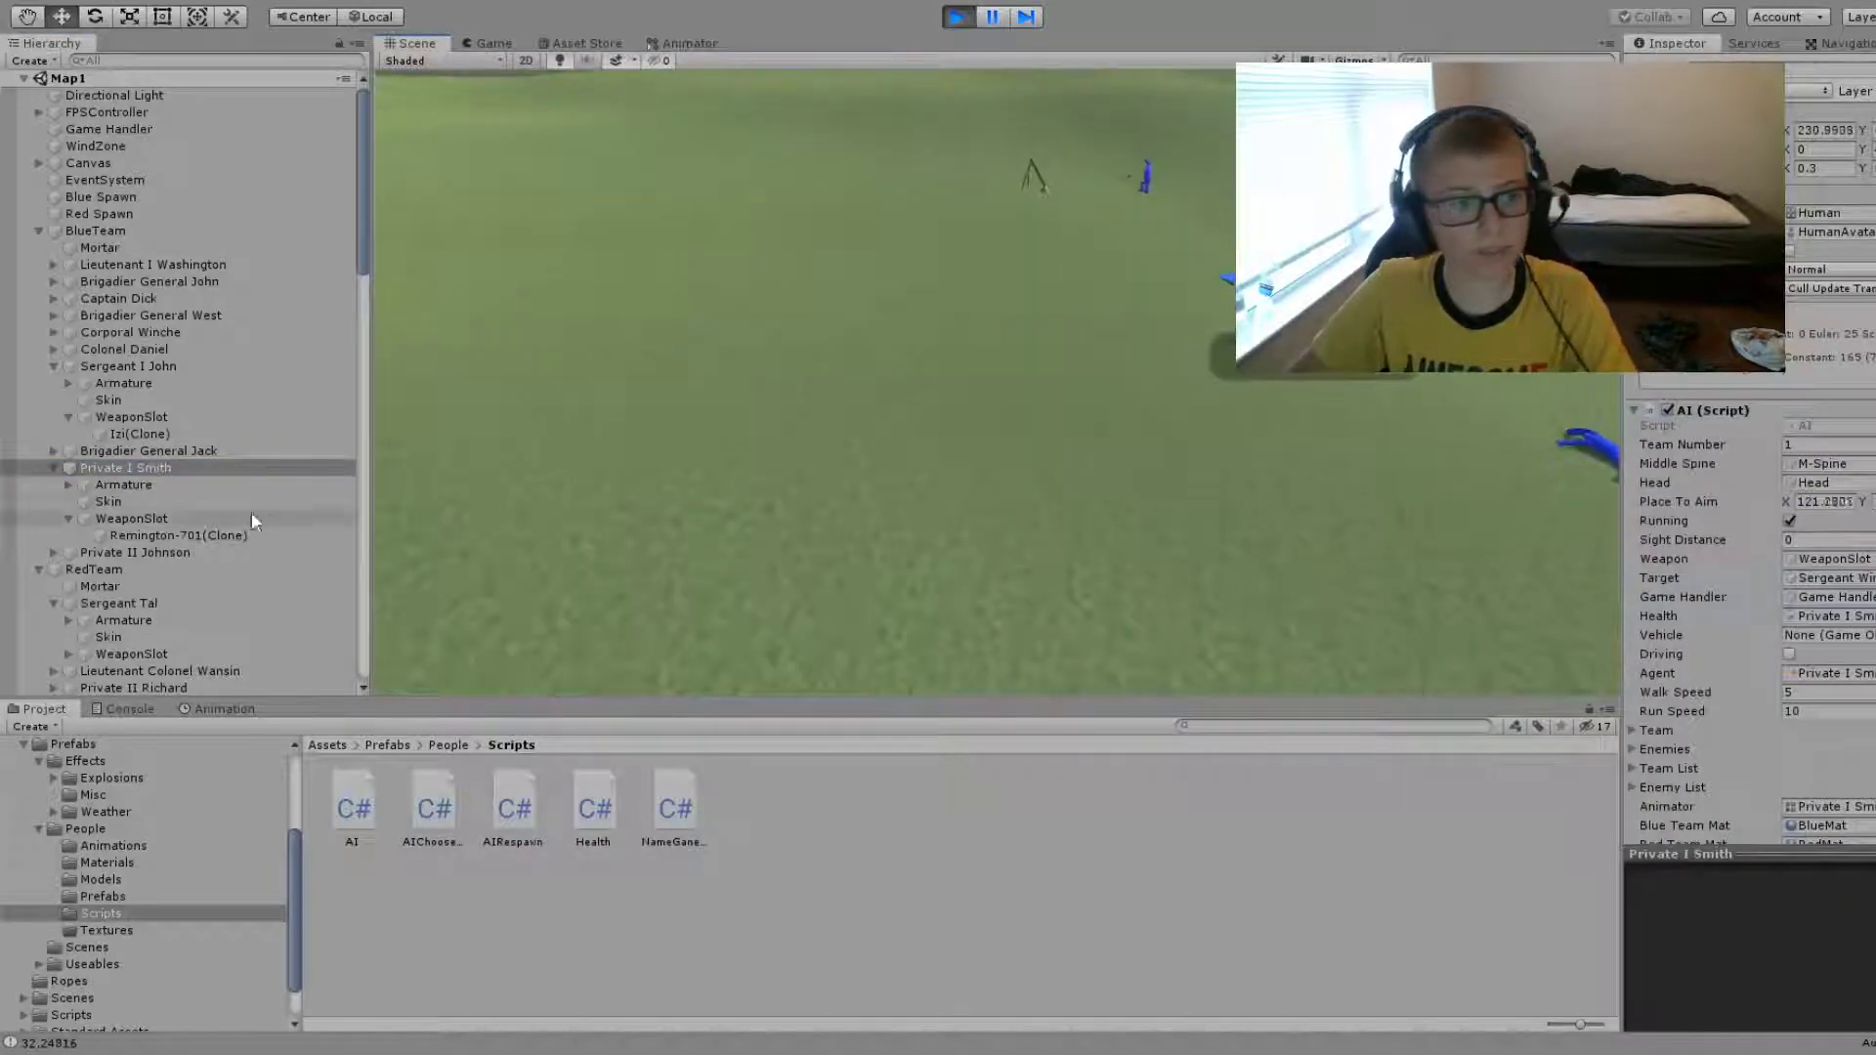
scroll(1748, 606, down, 4)
scroll(1749, 605, down, 4)
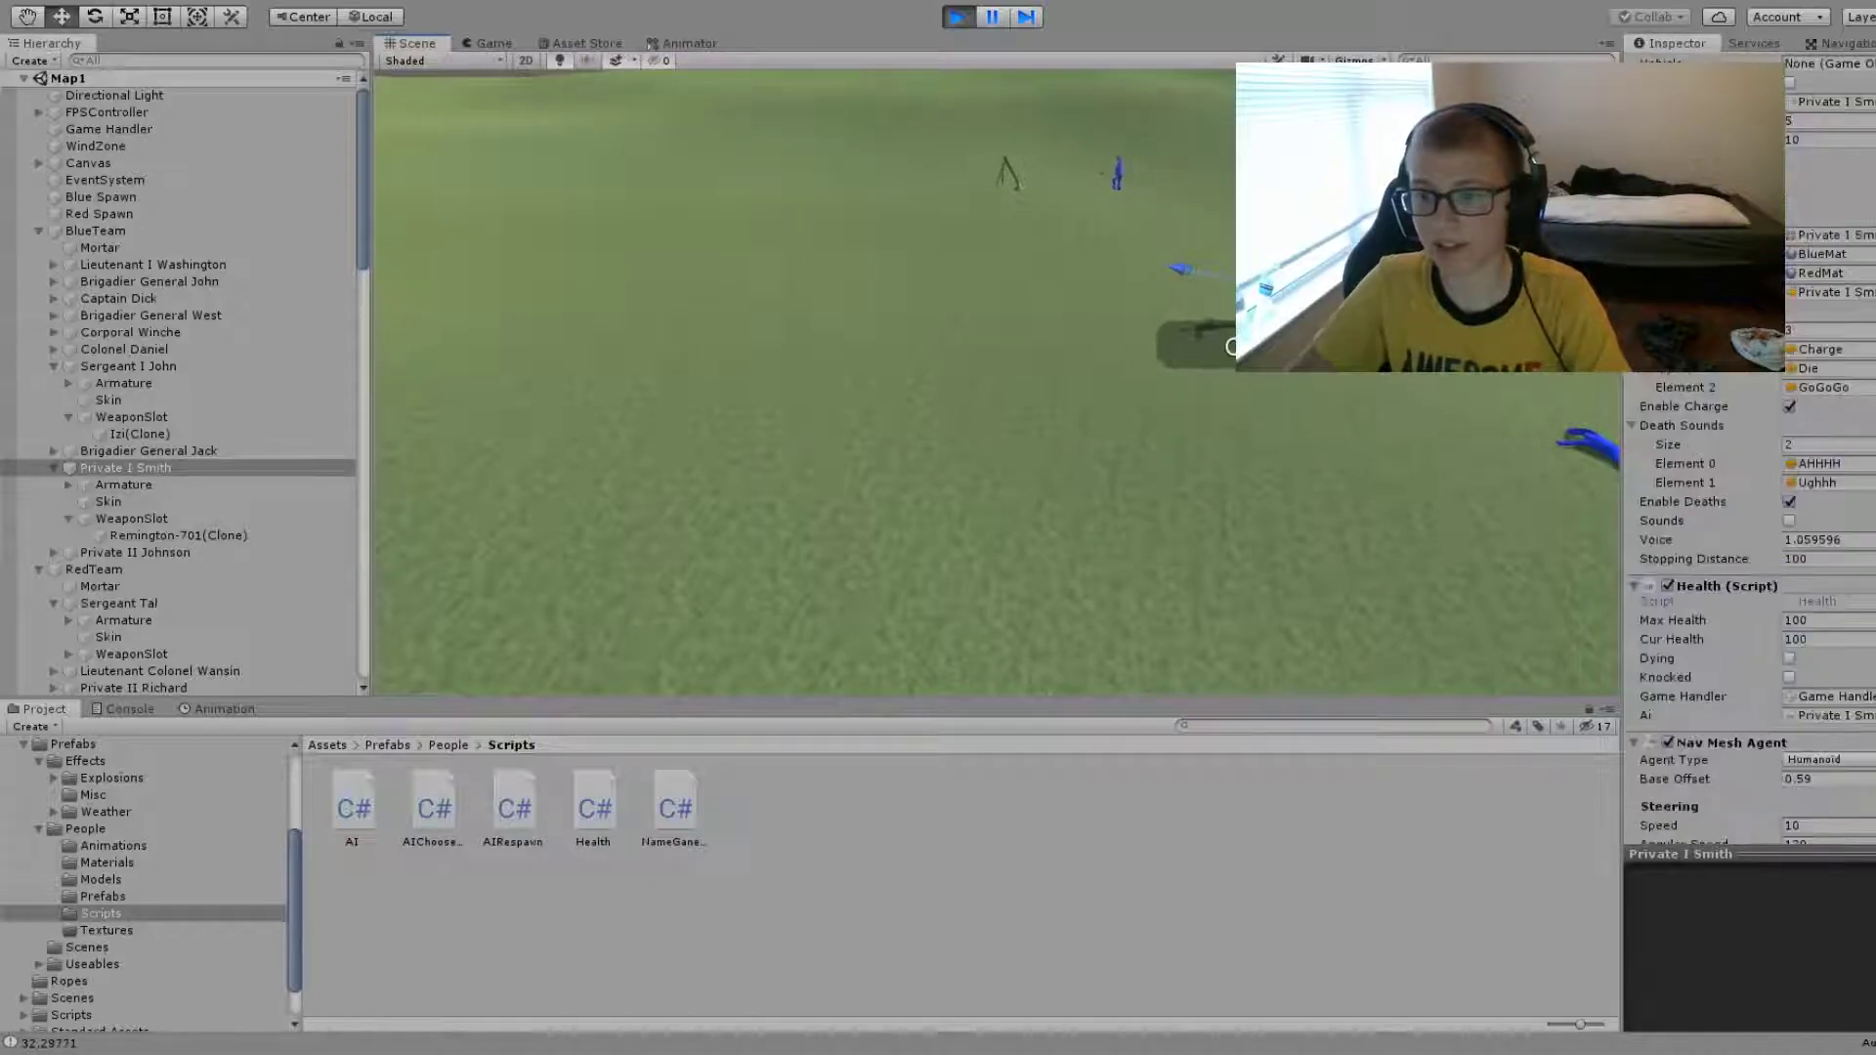
scroll(1749, 606, down, 4)
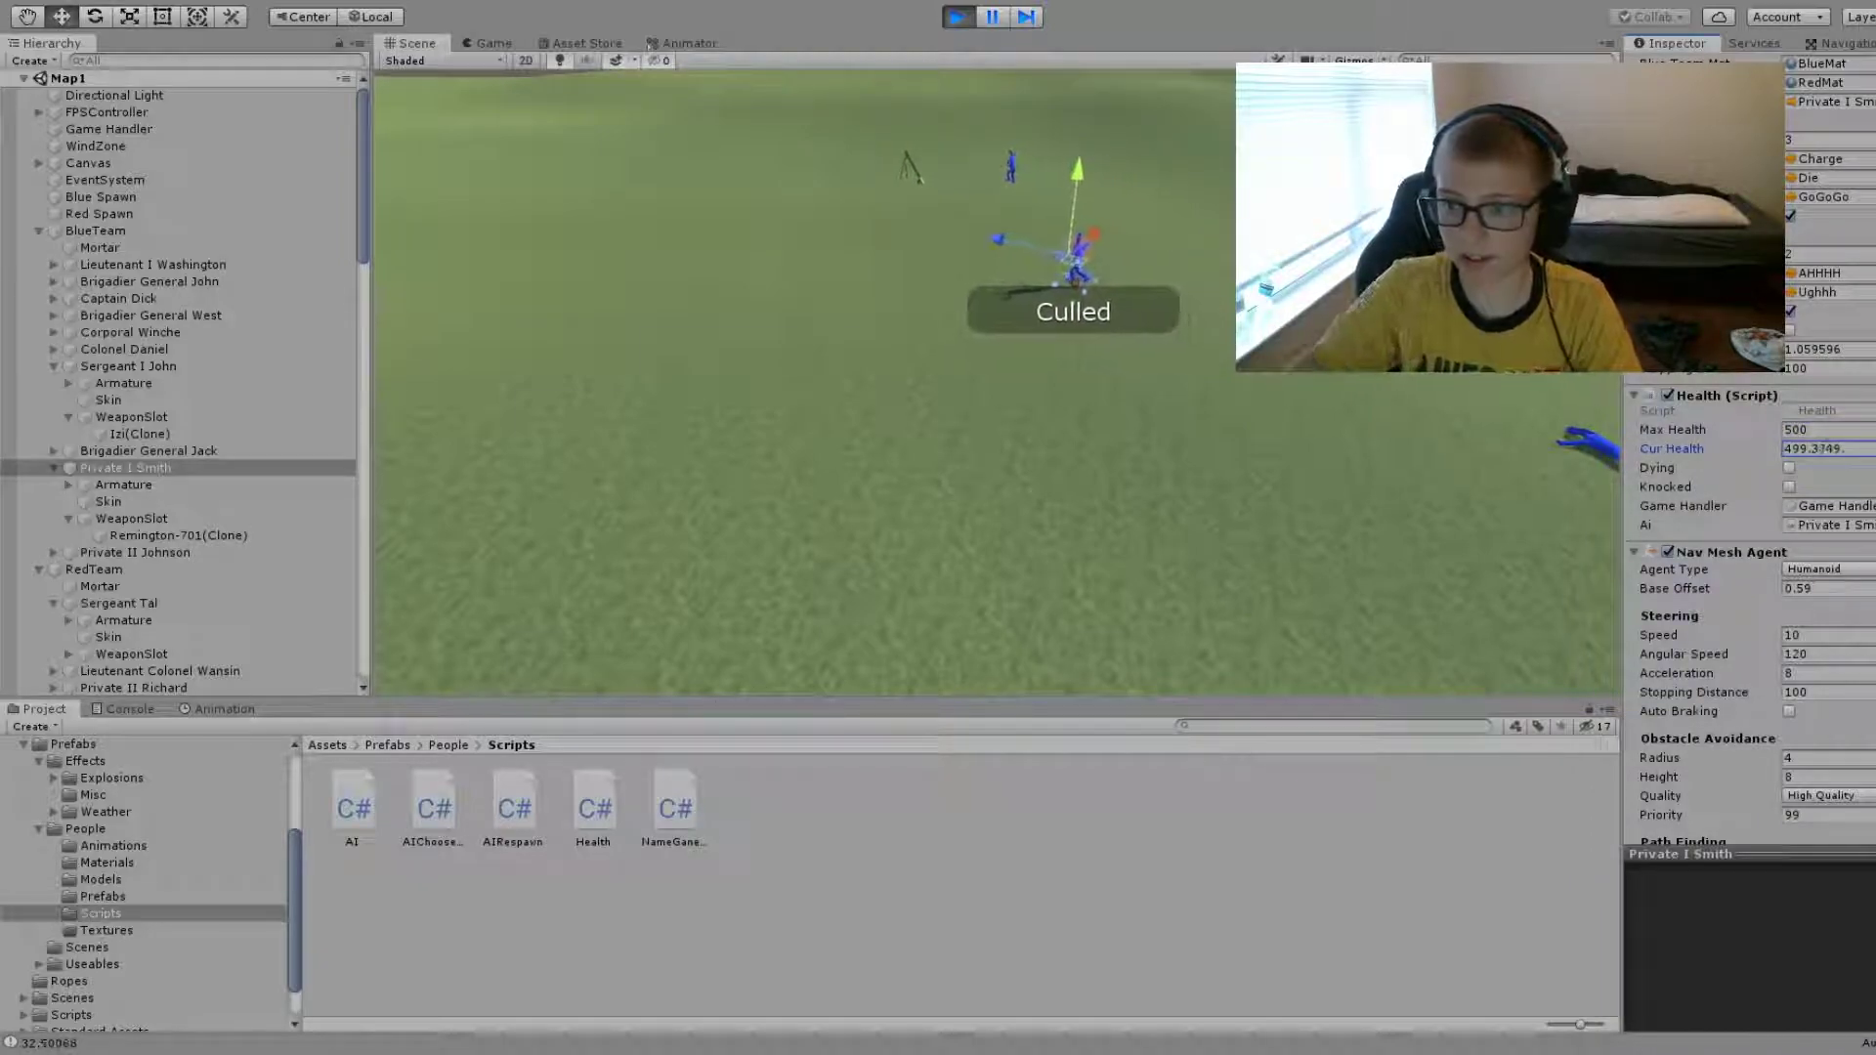
- Orbit the Scene view to follow the blue soldier fighting across the field
right_drag(1134, 400, 1328, 384)
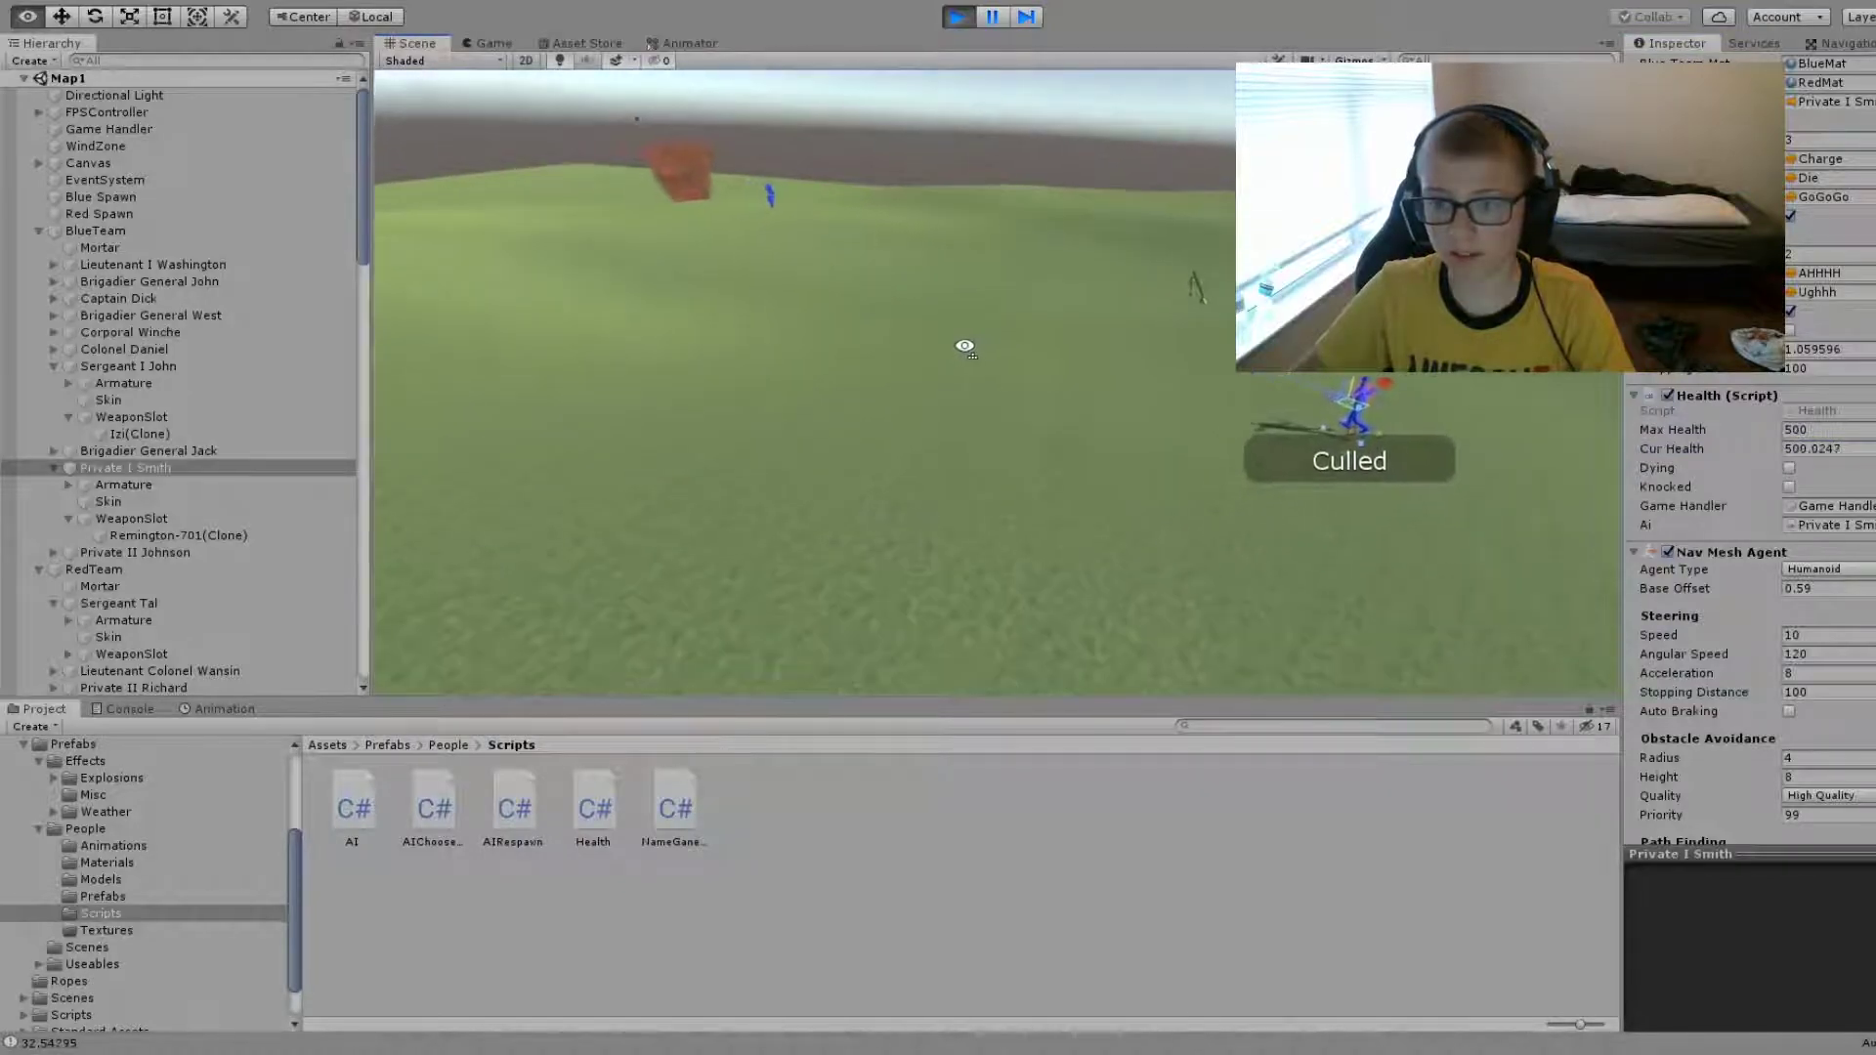
drag(1334, 408, 835, 217)
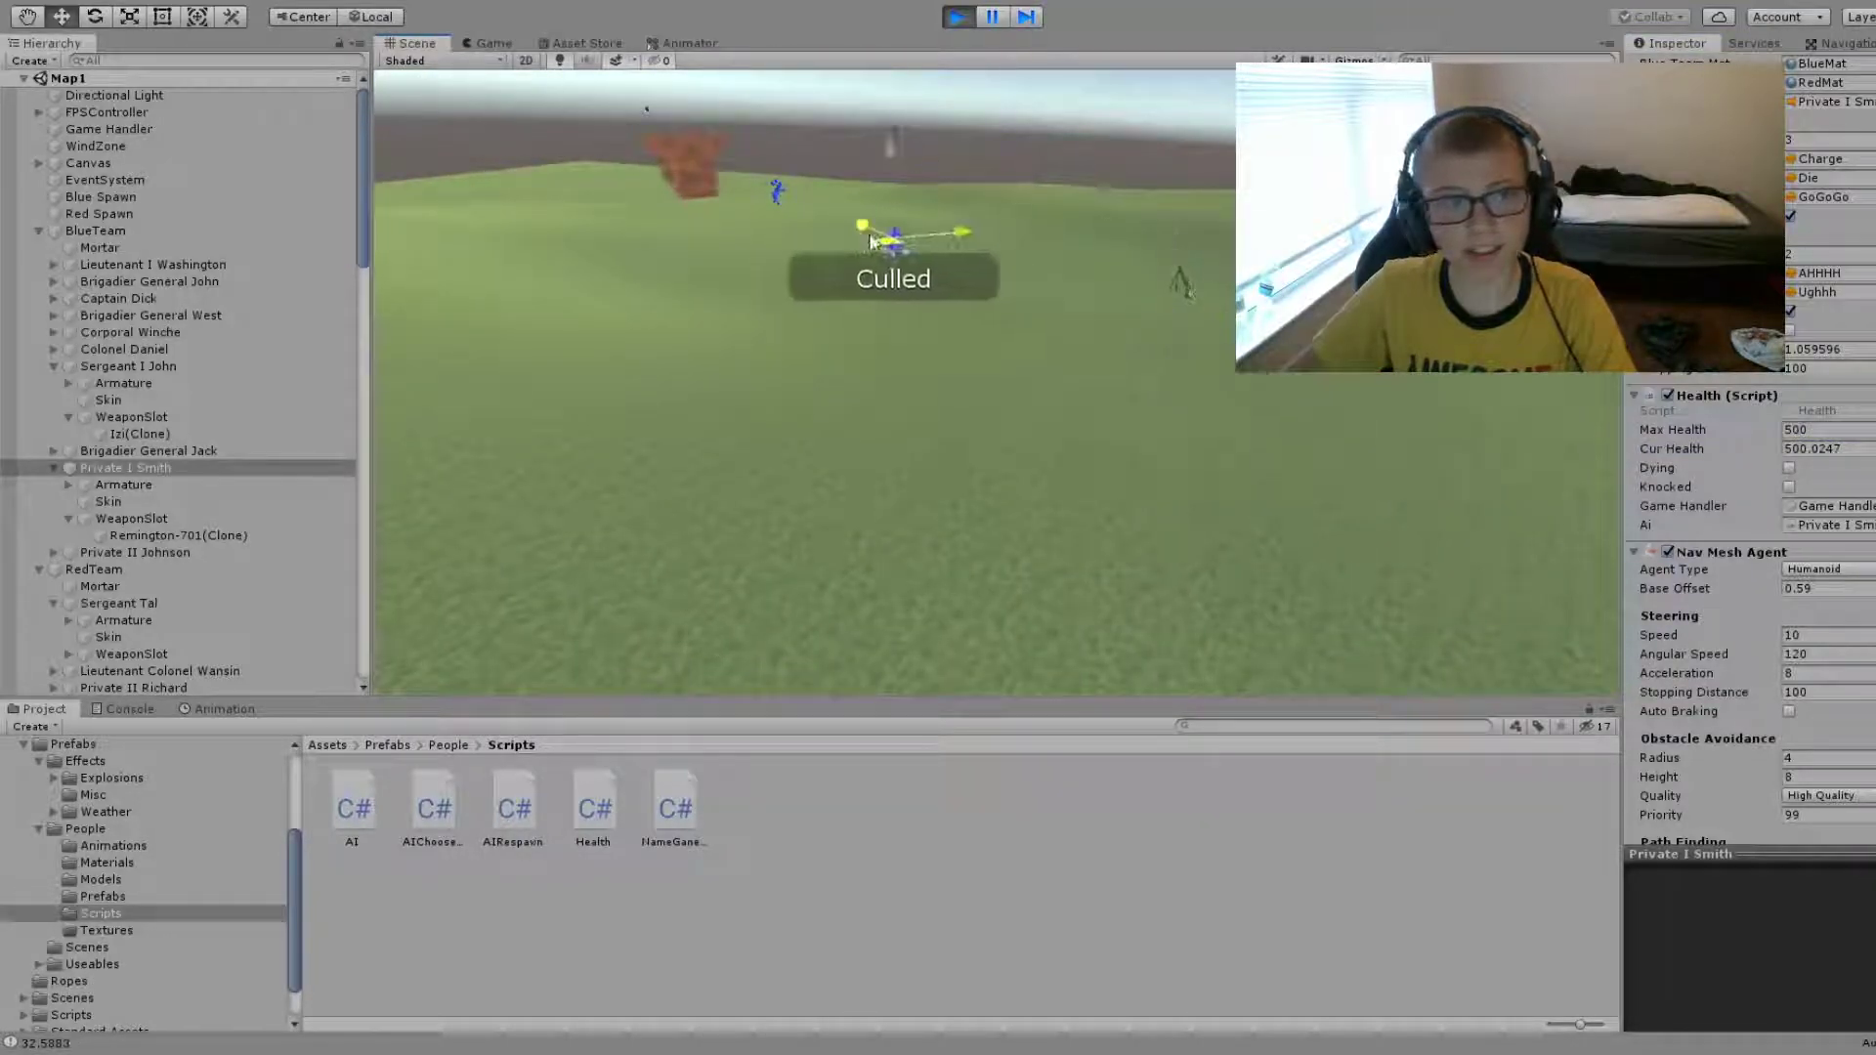
mouse_move(1081, 442)
right_down()
mouse_move(977, 372)
mouse_move(979, 352)
right_up()
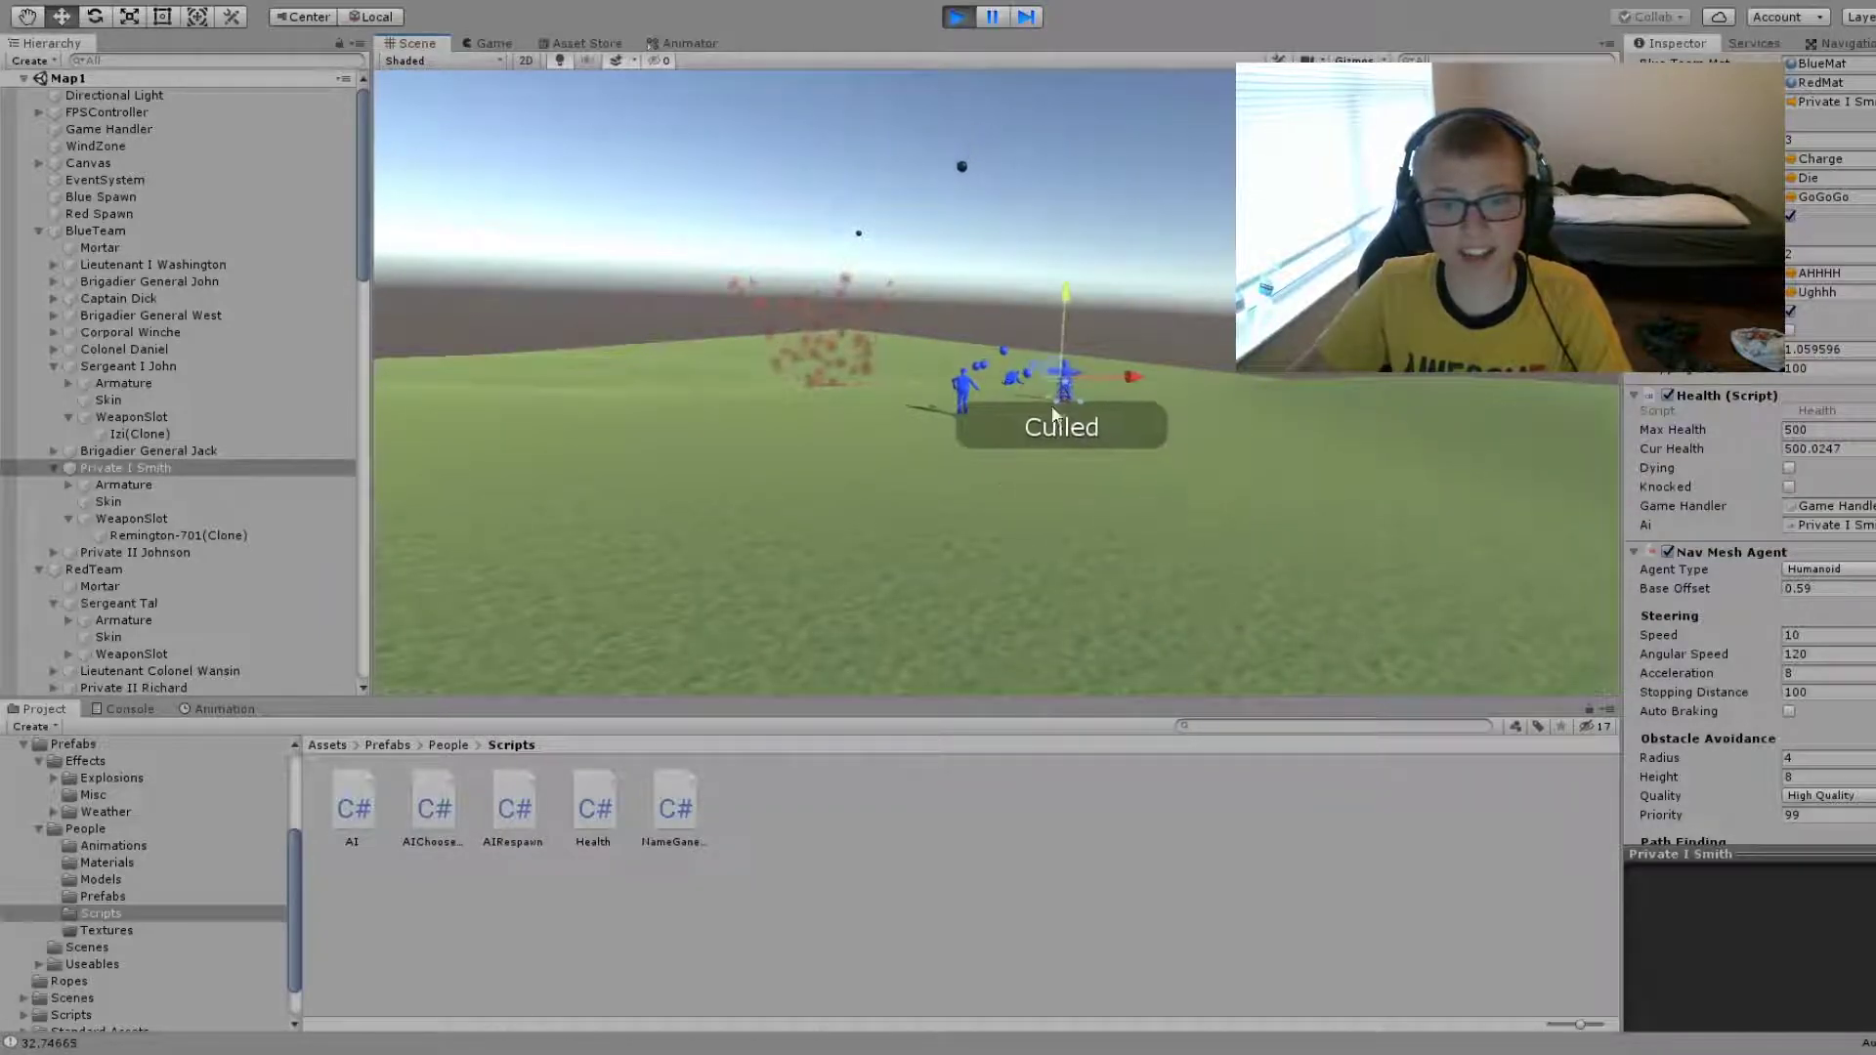
mouse_move(1133, 442)
right_down()
mouse_move(980, 465)
mouse_move(1176, 552)
mouse_move(1148, 537)
right_up()
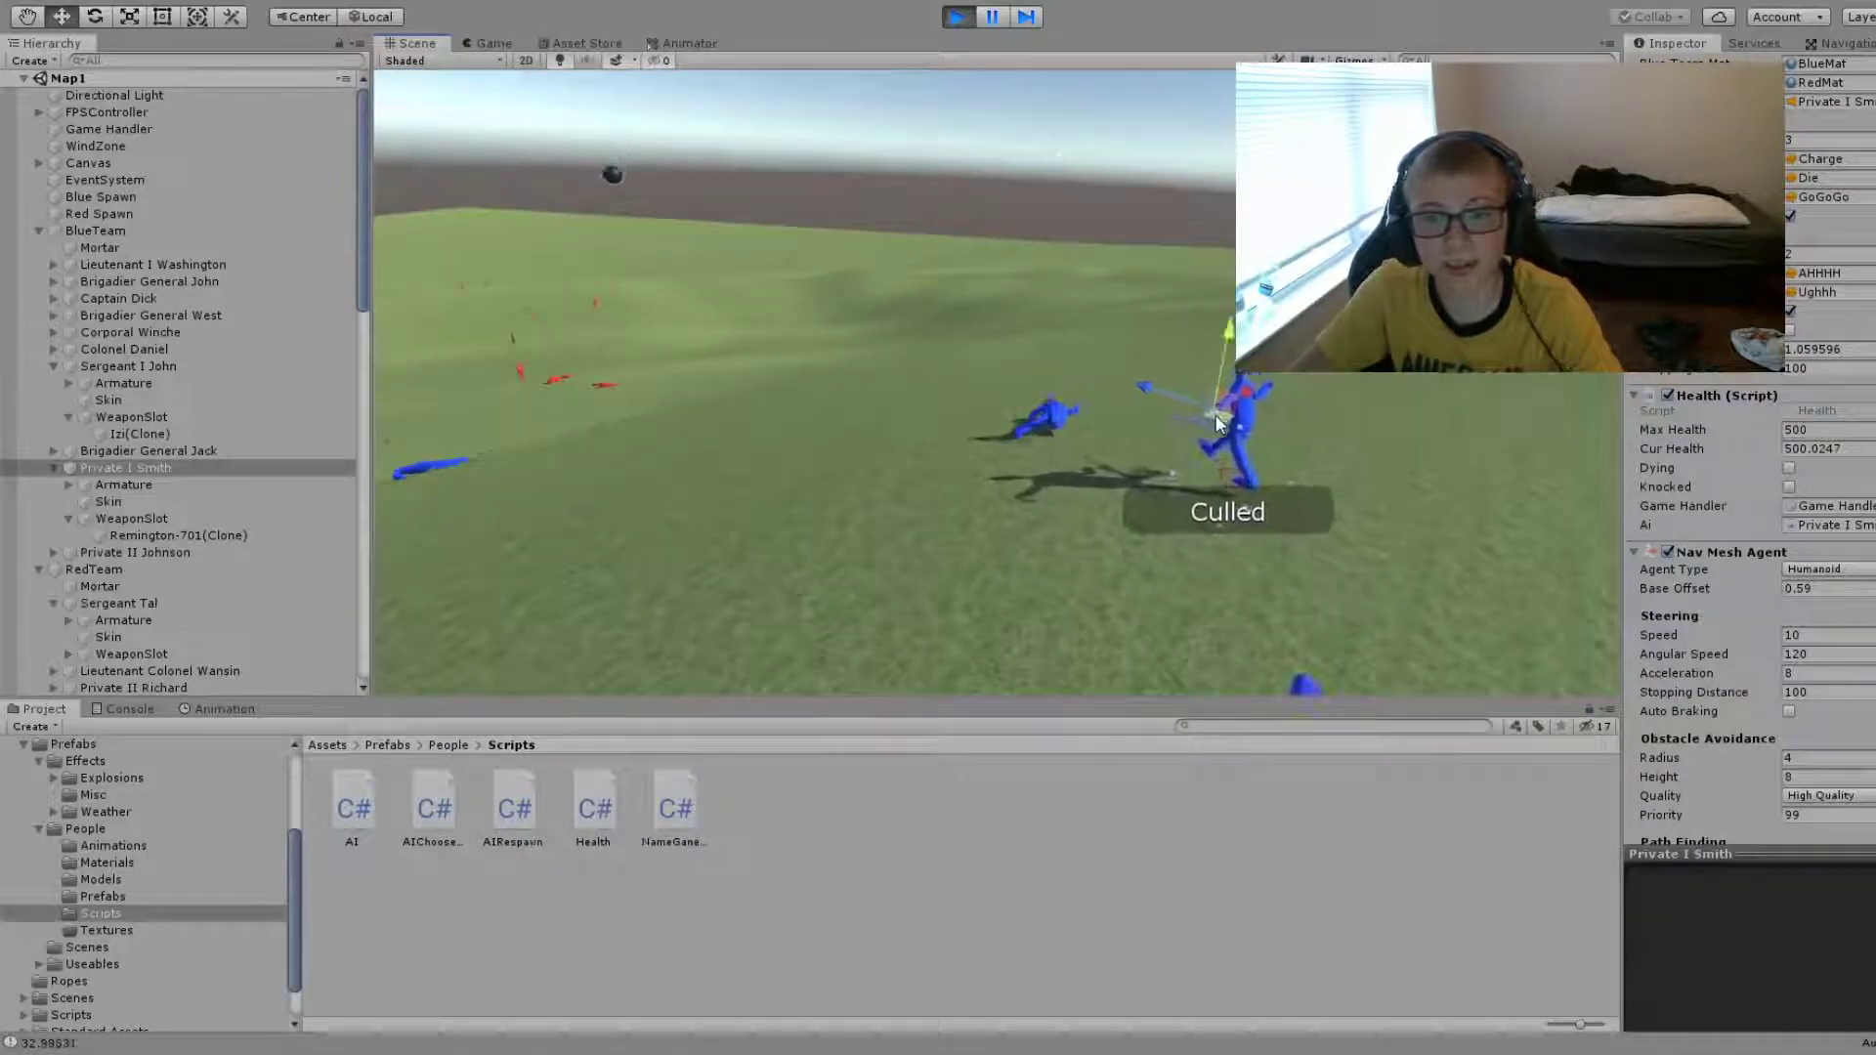
right_drag(1082, 441, 996, 422)
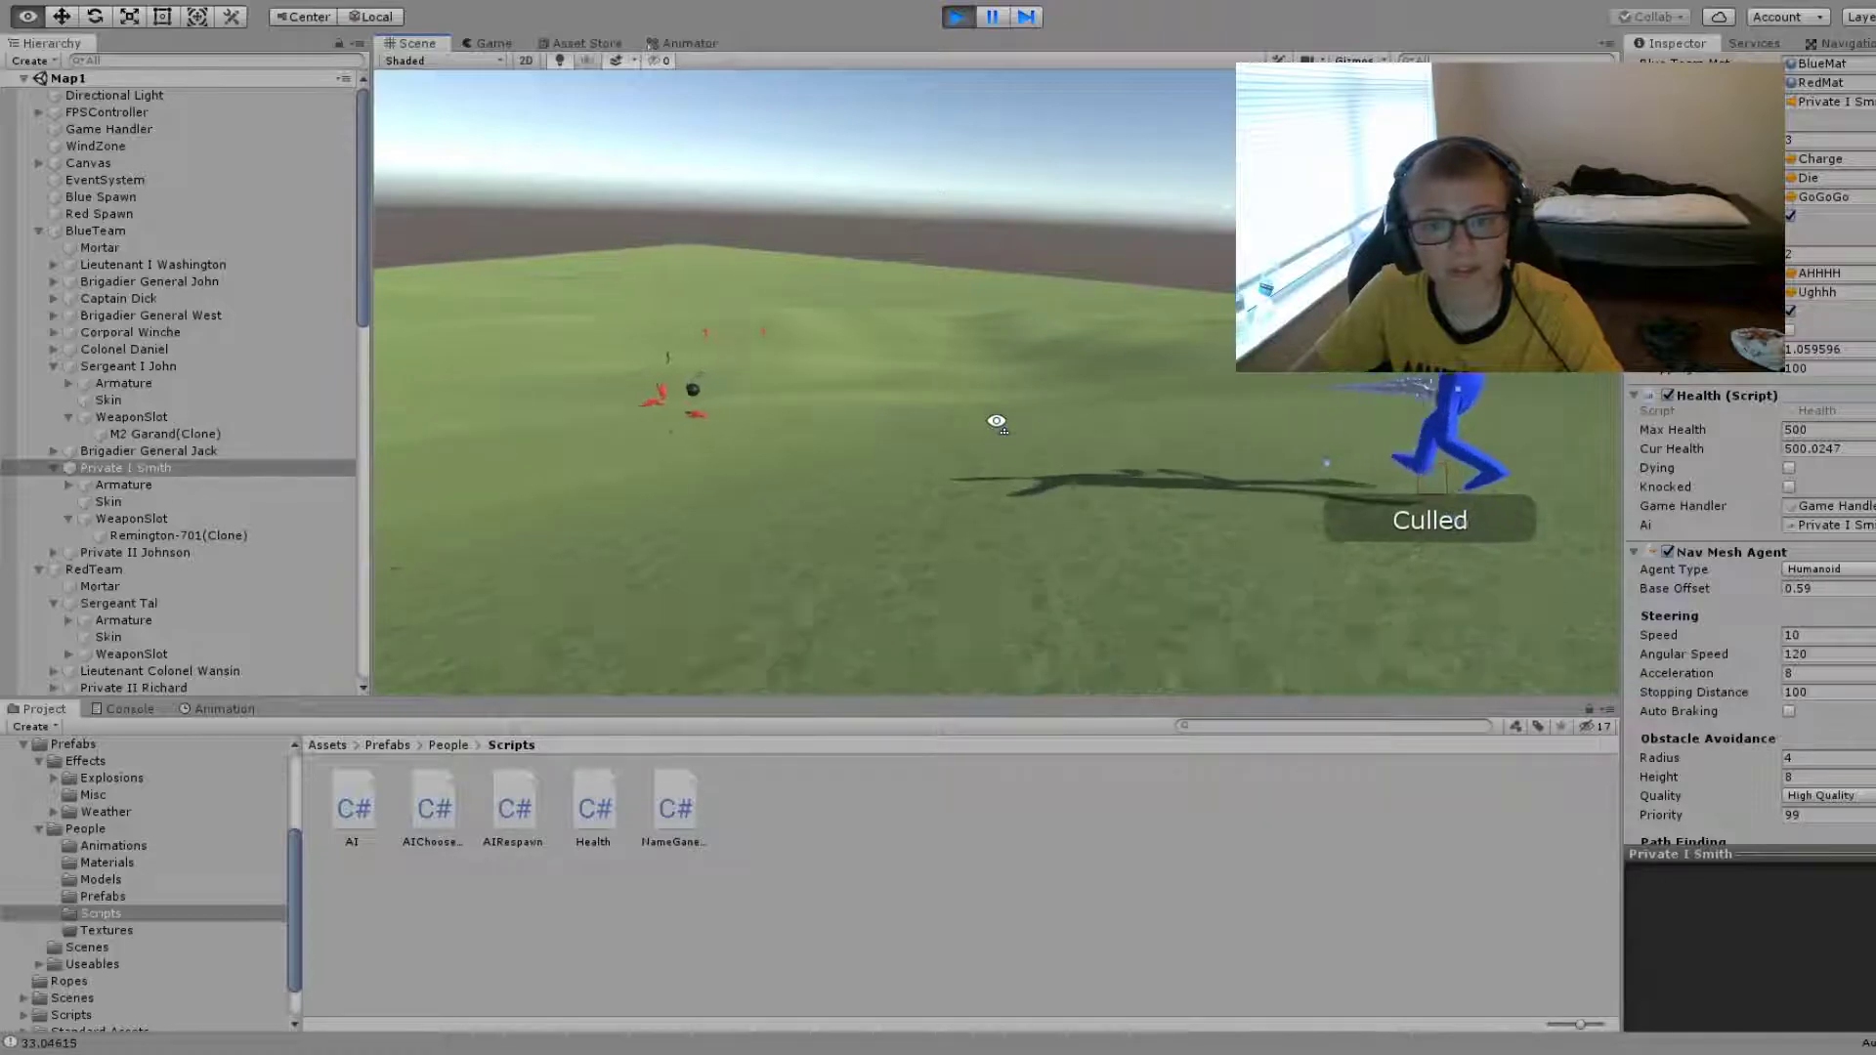
scroll(1749, 606, up, 8)
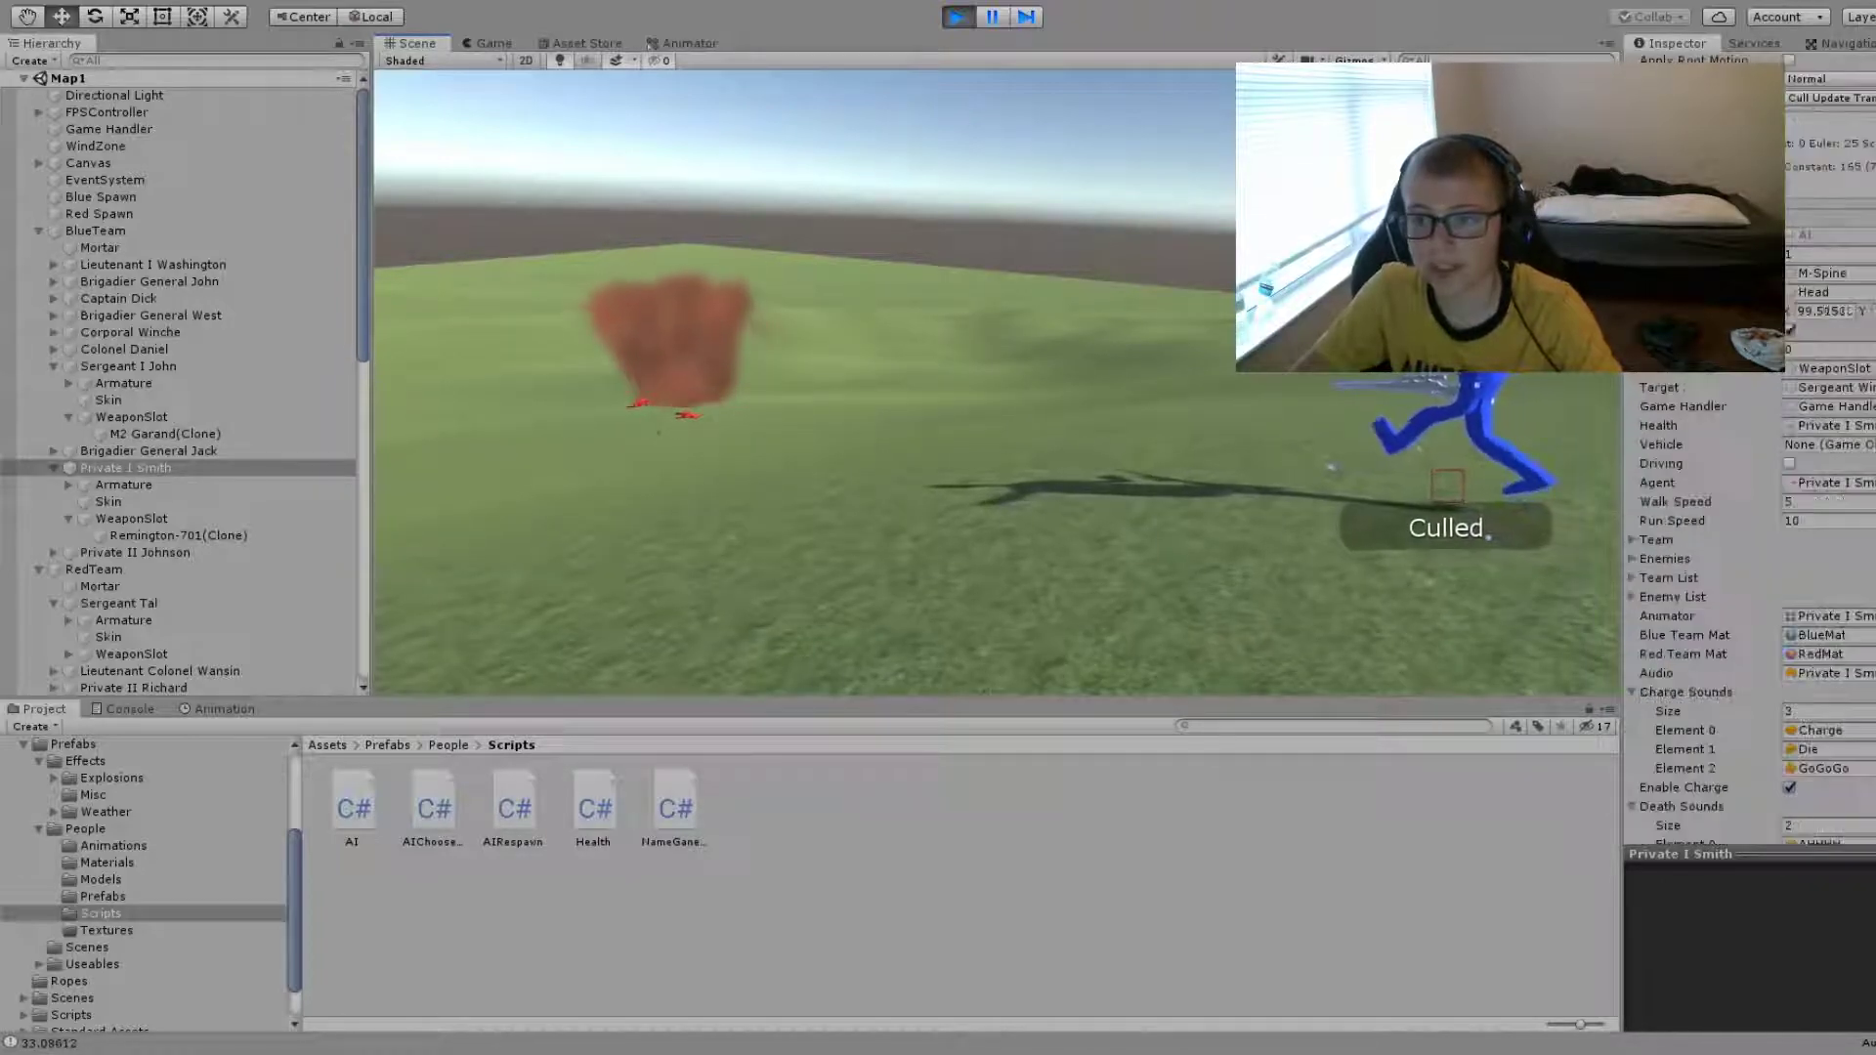
- Set the Remington-701's ammo to 100 and orbit to watch the red soldiers fall
click(180, 535)
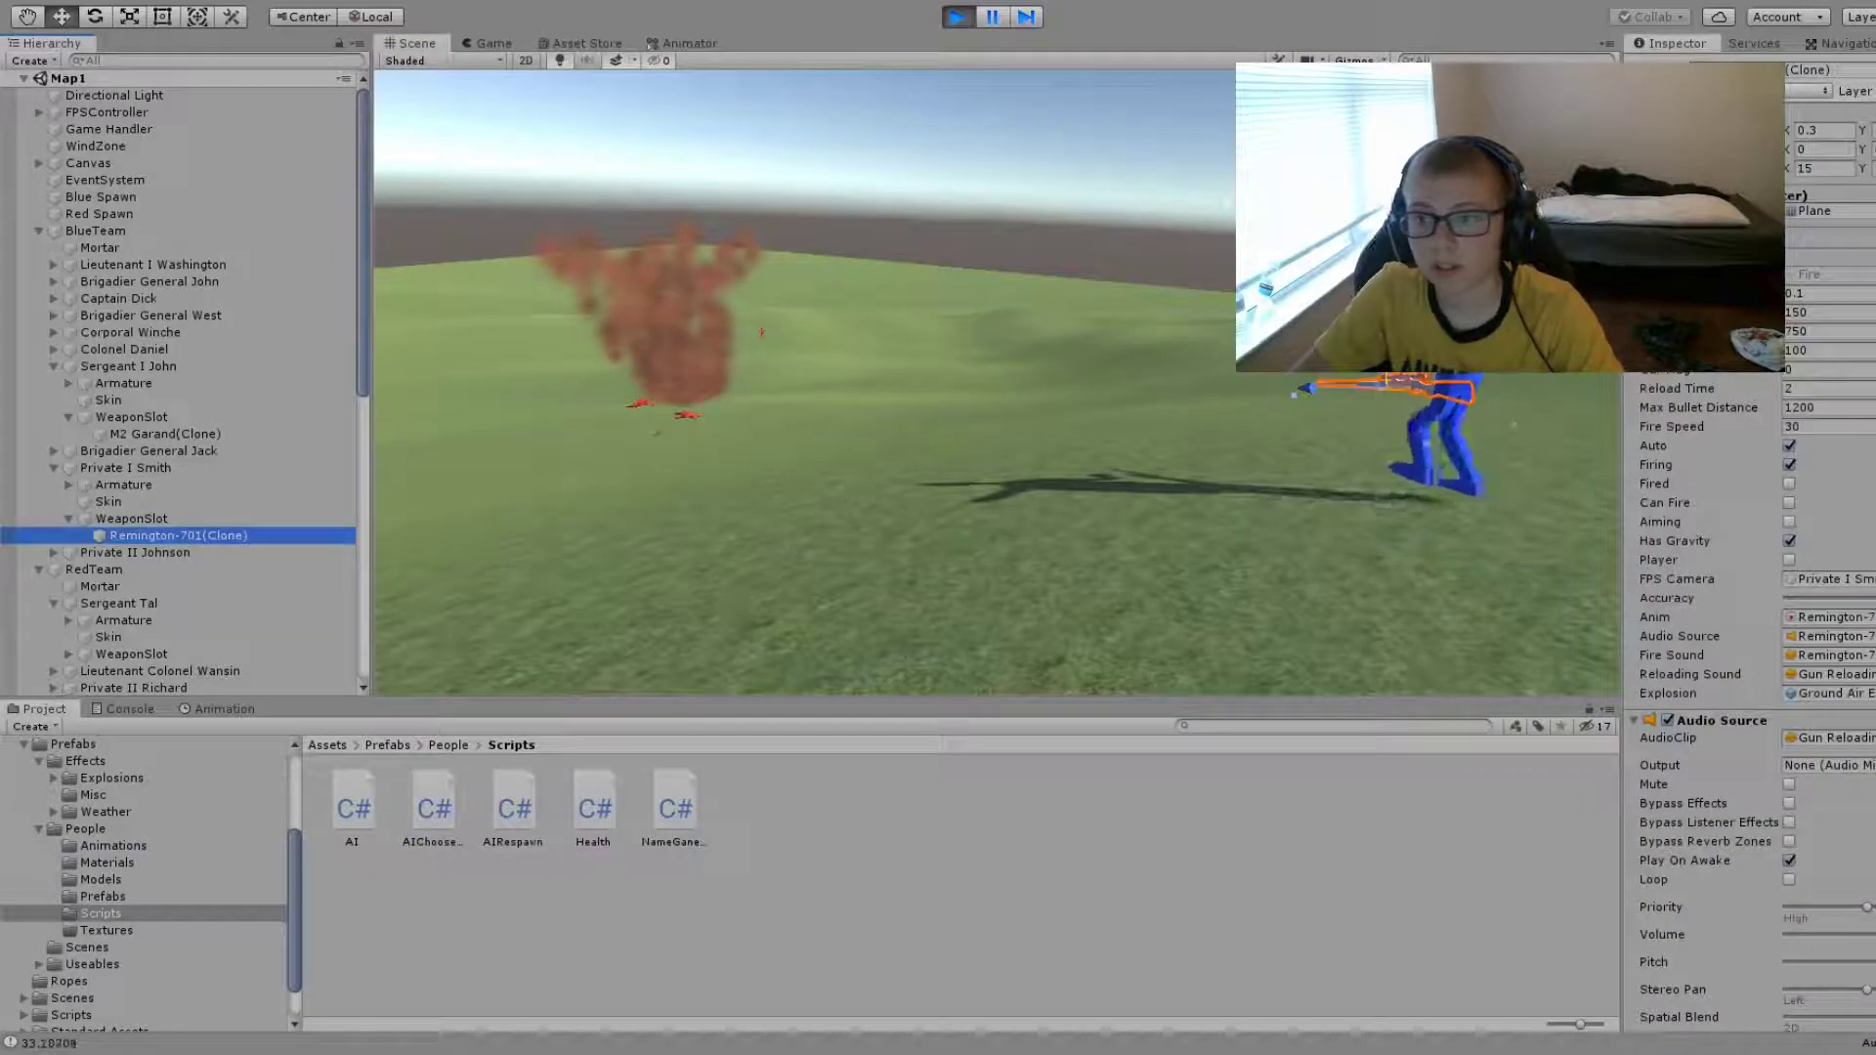
click(1823, 369)
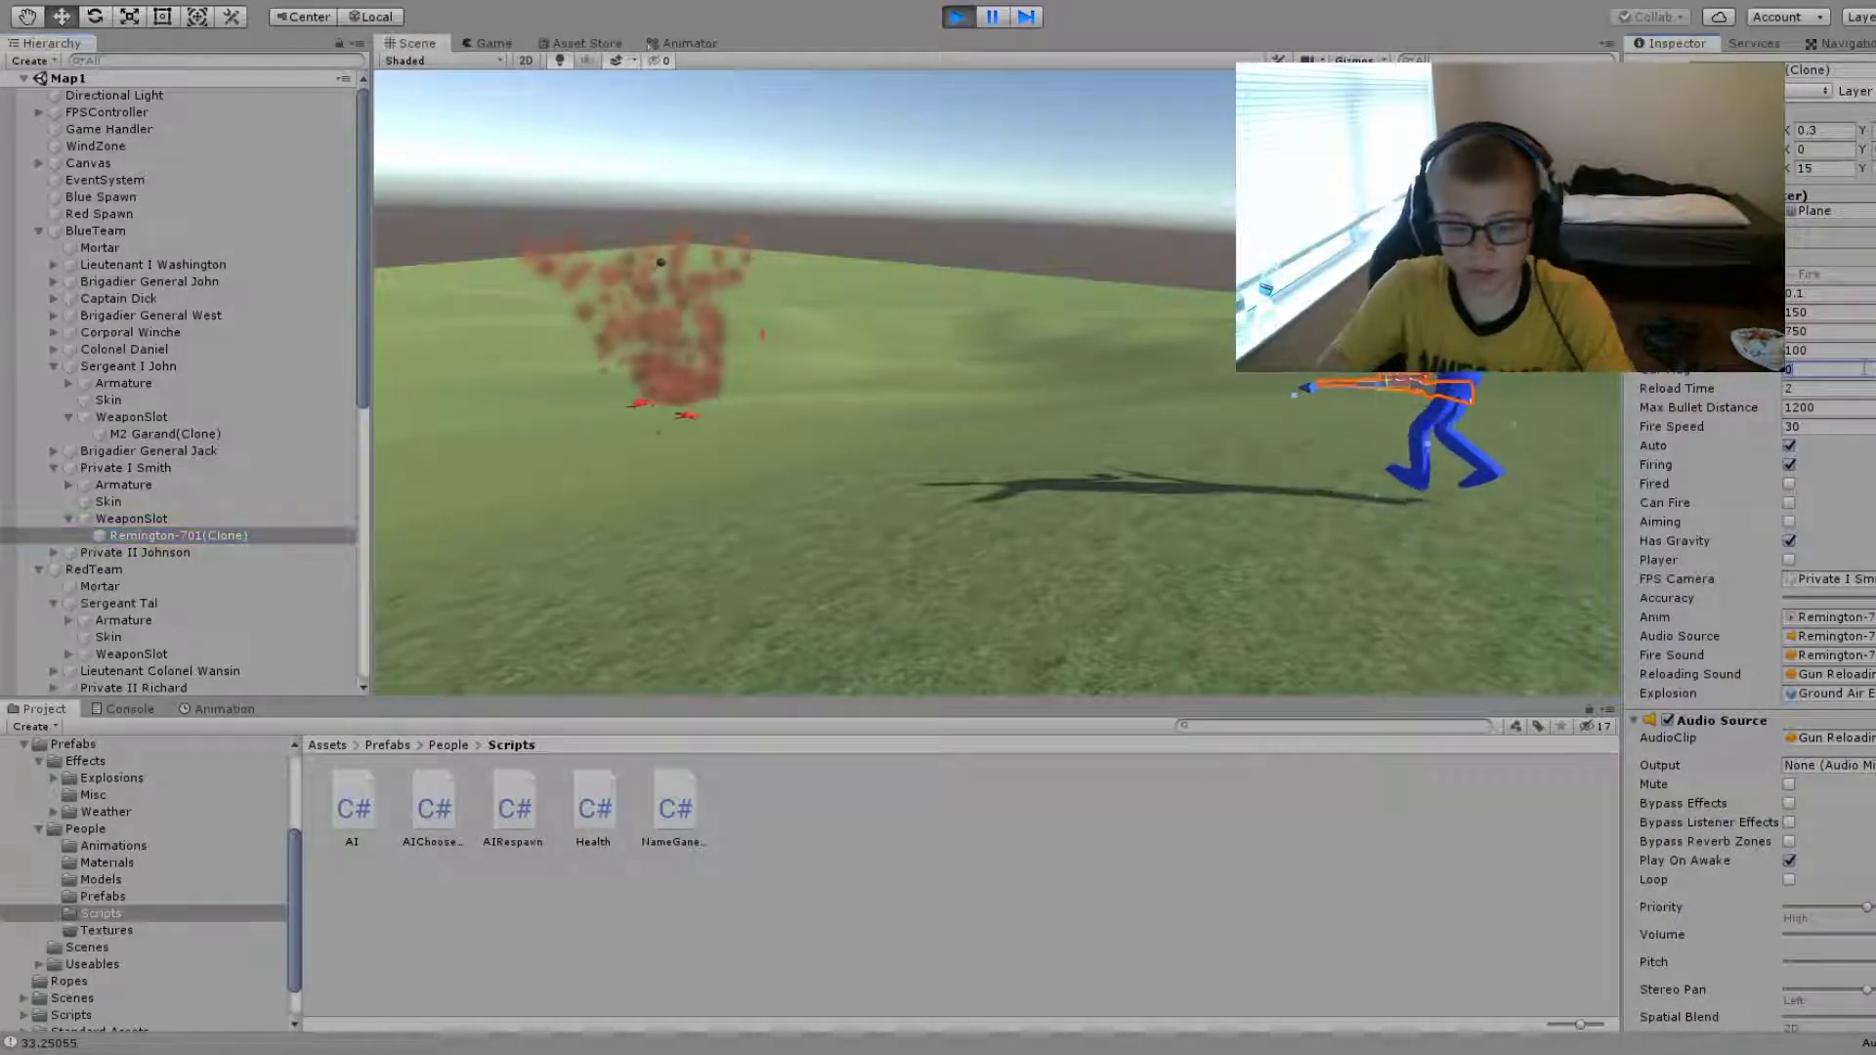
text(100)
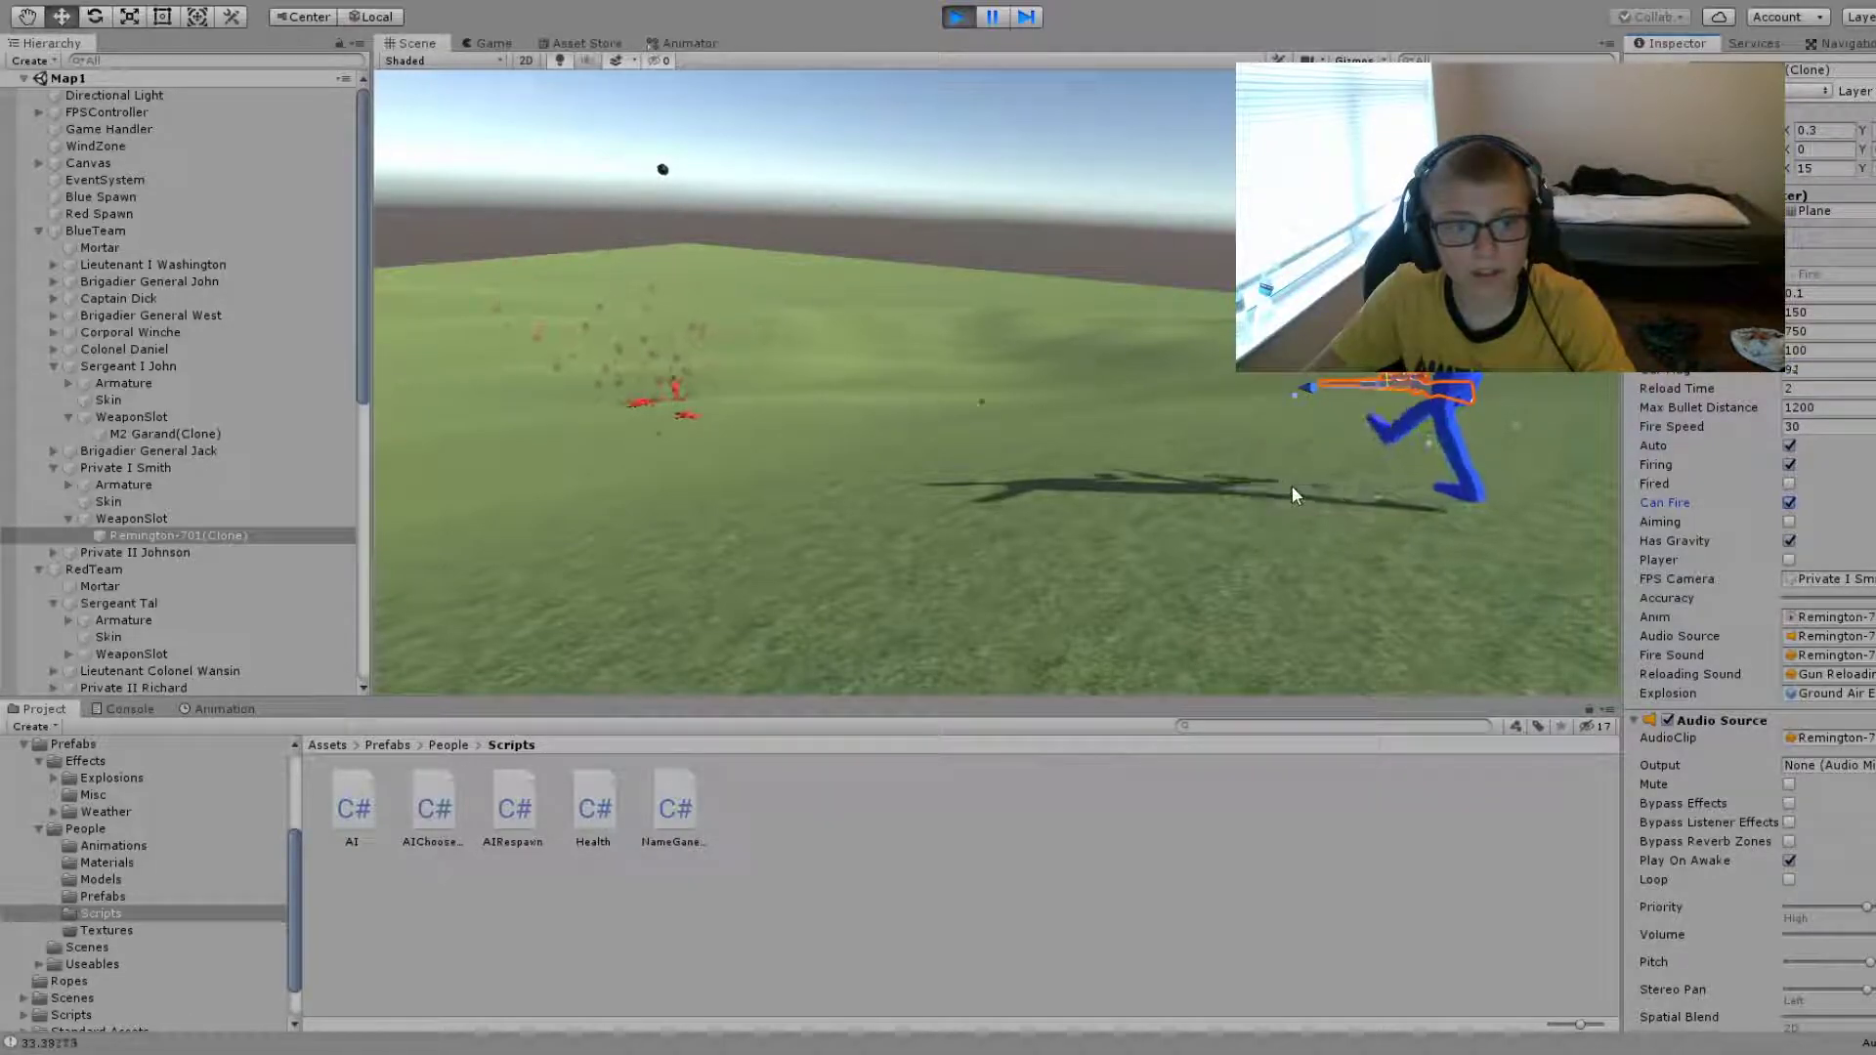
mouse_move(1291, 484)
right_down()
mouse_move(1209, 479)
mouse_move(1318, 440)
mouse_move(1324, 457)
right_up()
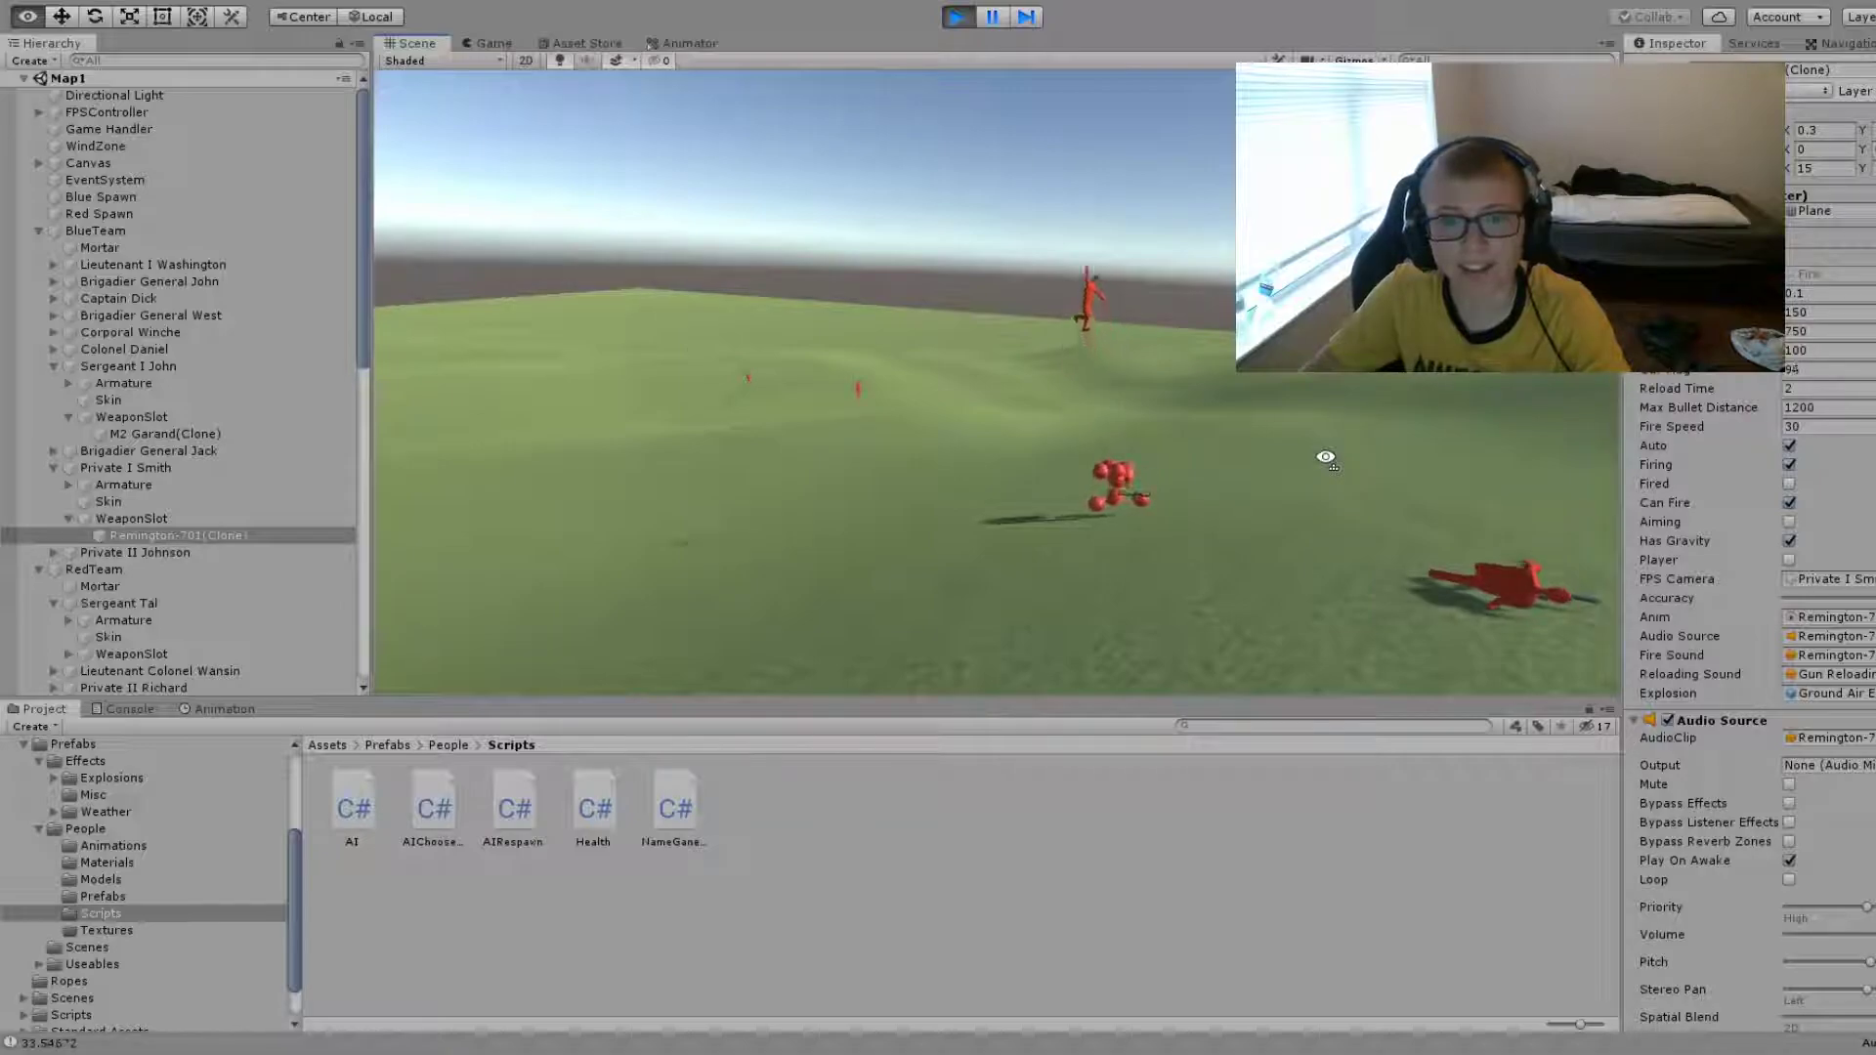
mouse_move(1314, 459)
right_down()
mouse_move(1252, 455)
mouse_move(1203, 414)
mouse_move(1208, 440)
mouse_move(1450, 479)
mouse_move(1436, 459)
right_up()
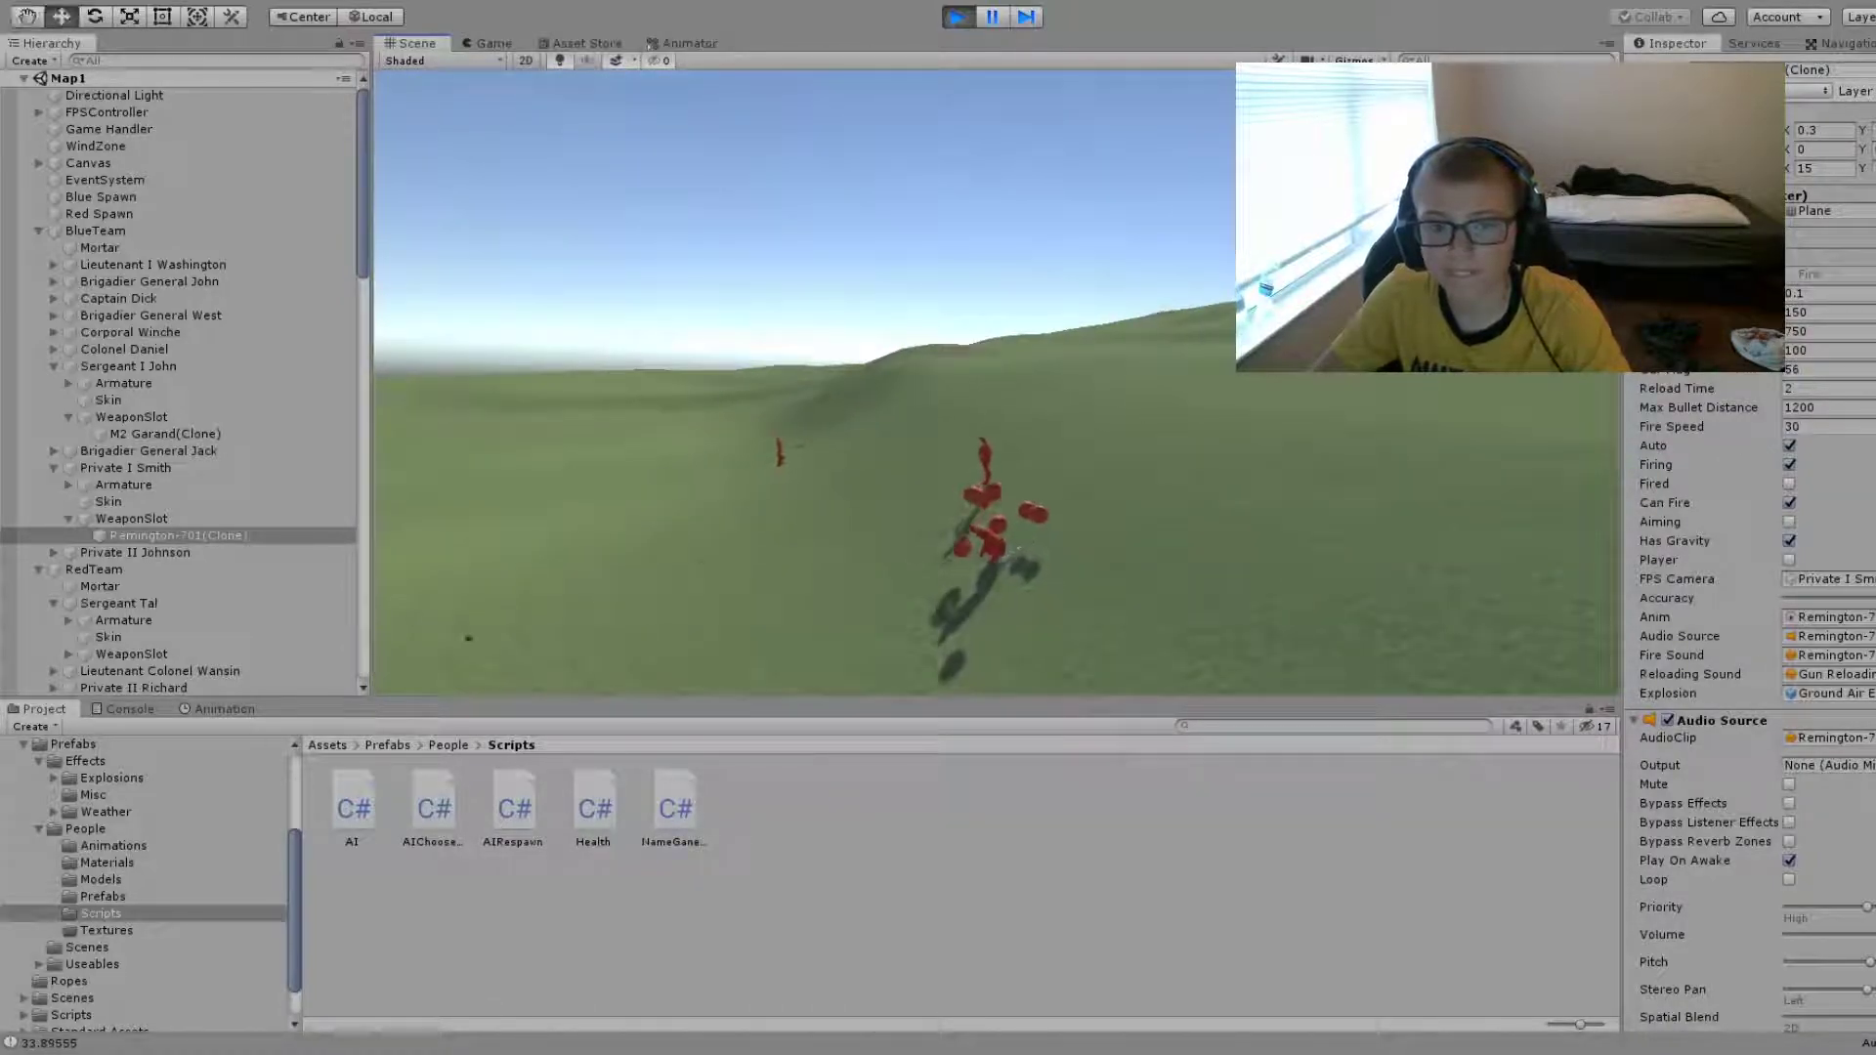
right_drag(927, 508, 1150, 506)
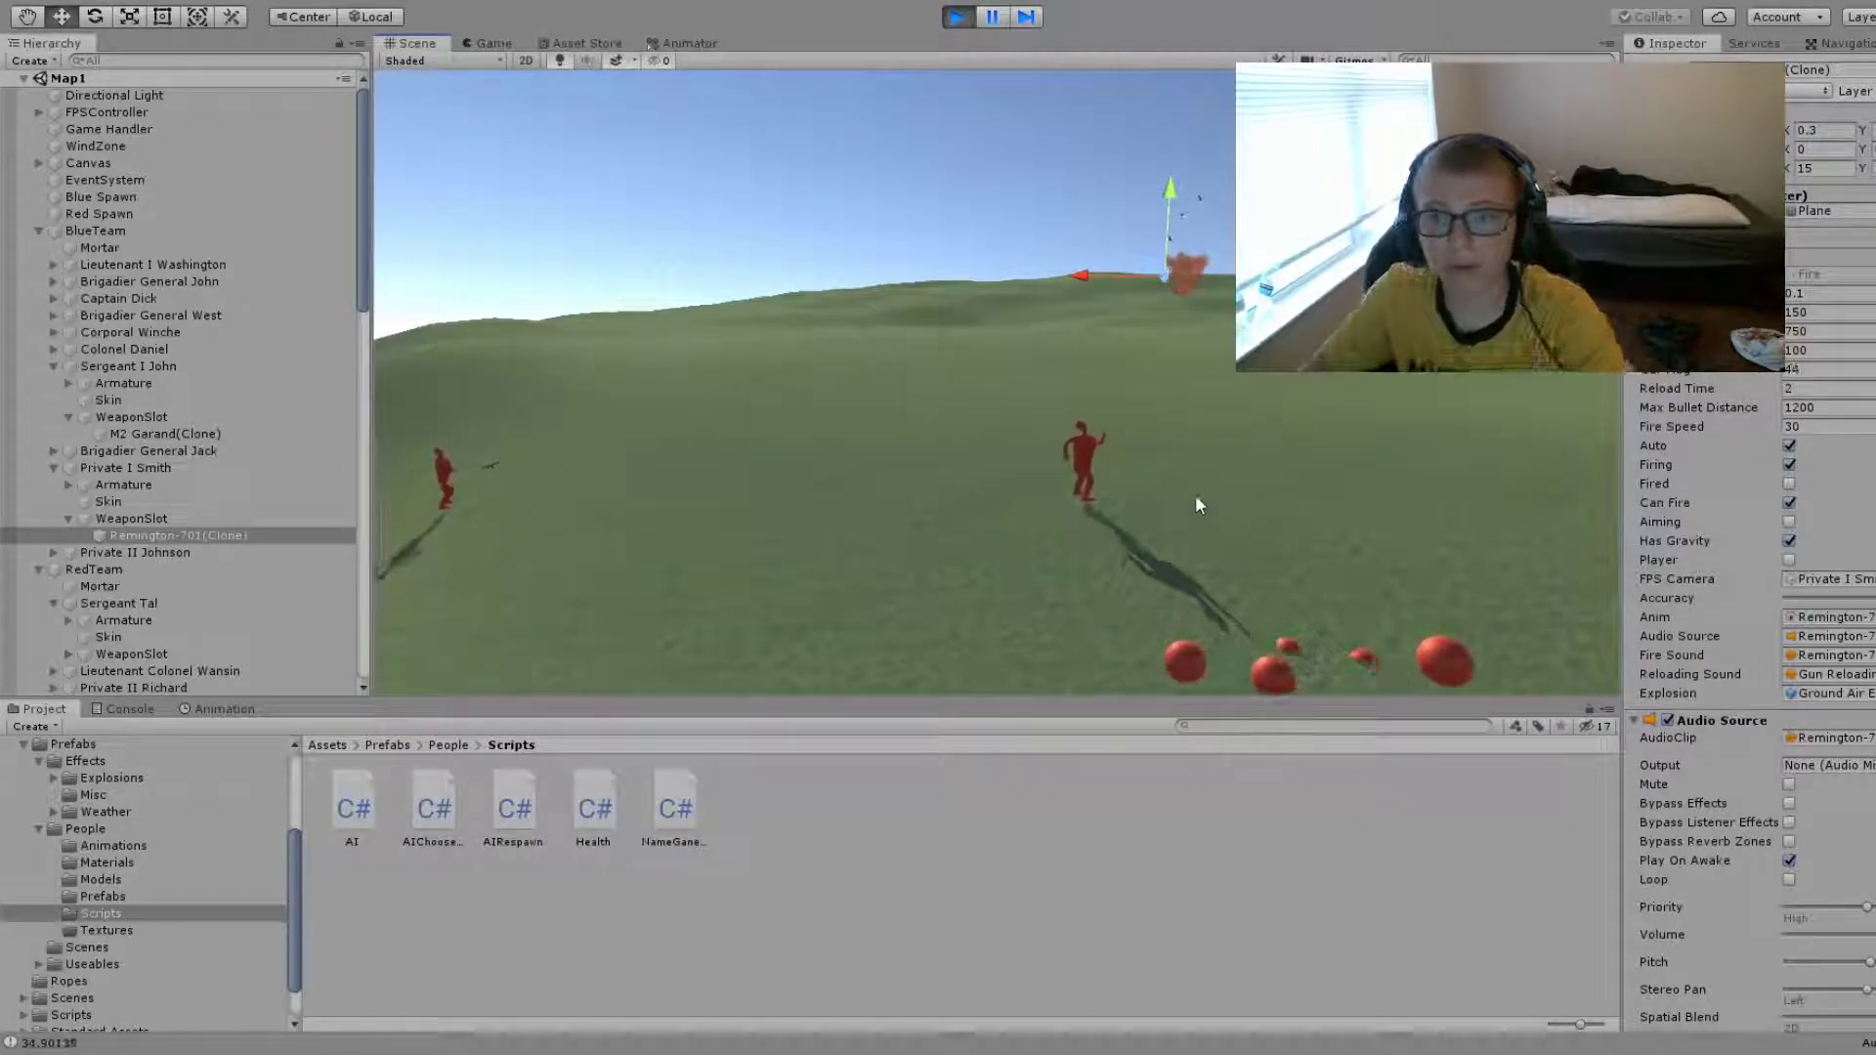
mouse_move(928, 489)
right_down()
mouse_move(1075, 391)
mouse_move(1392, 415)
right_up()
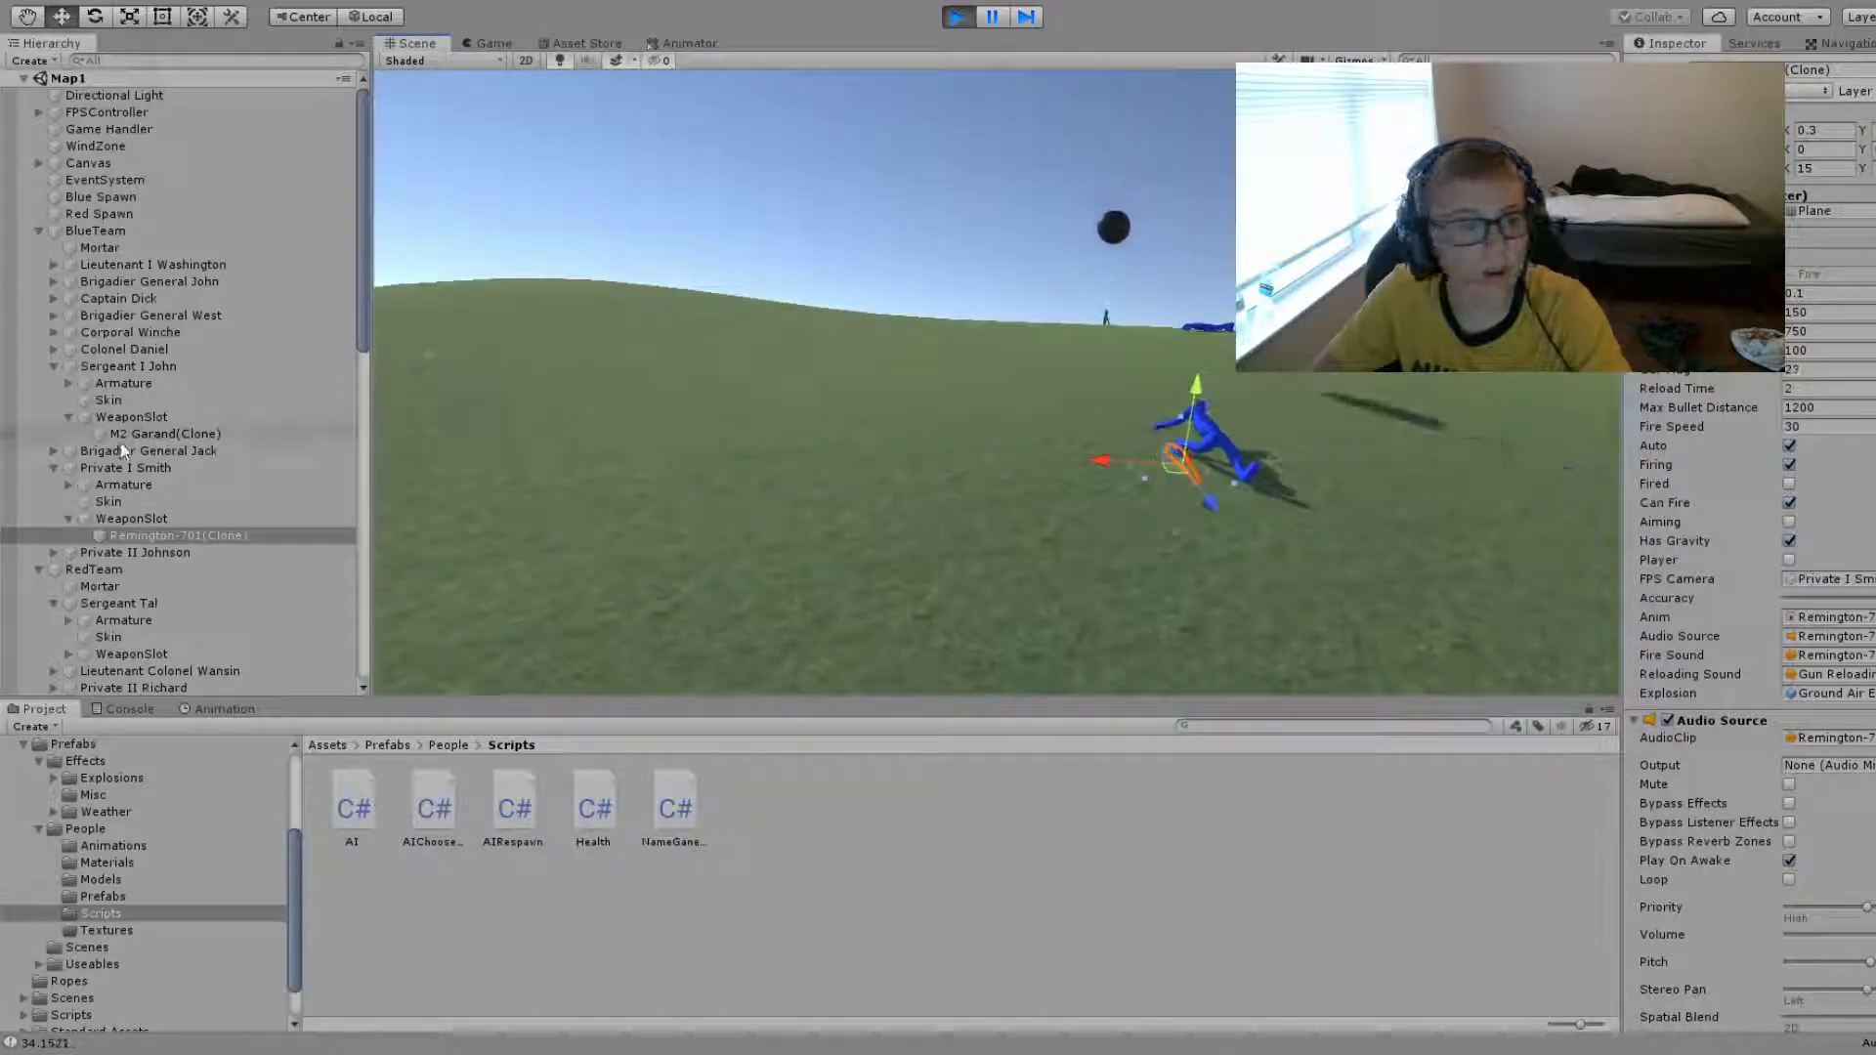
- Select Private I Smith, edit Cur Health in his Health script, and uncheck Dying
click(143, 469)
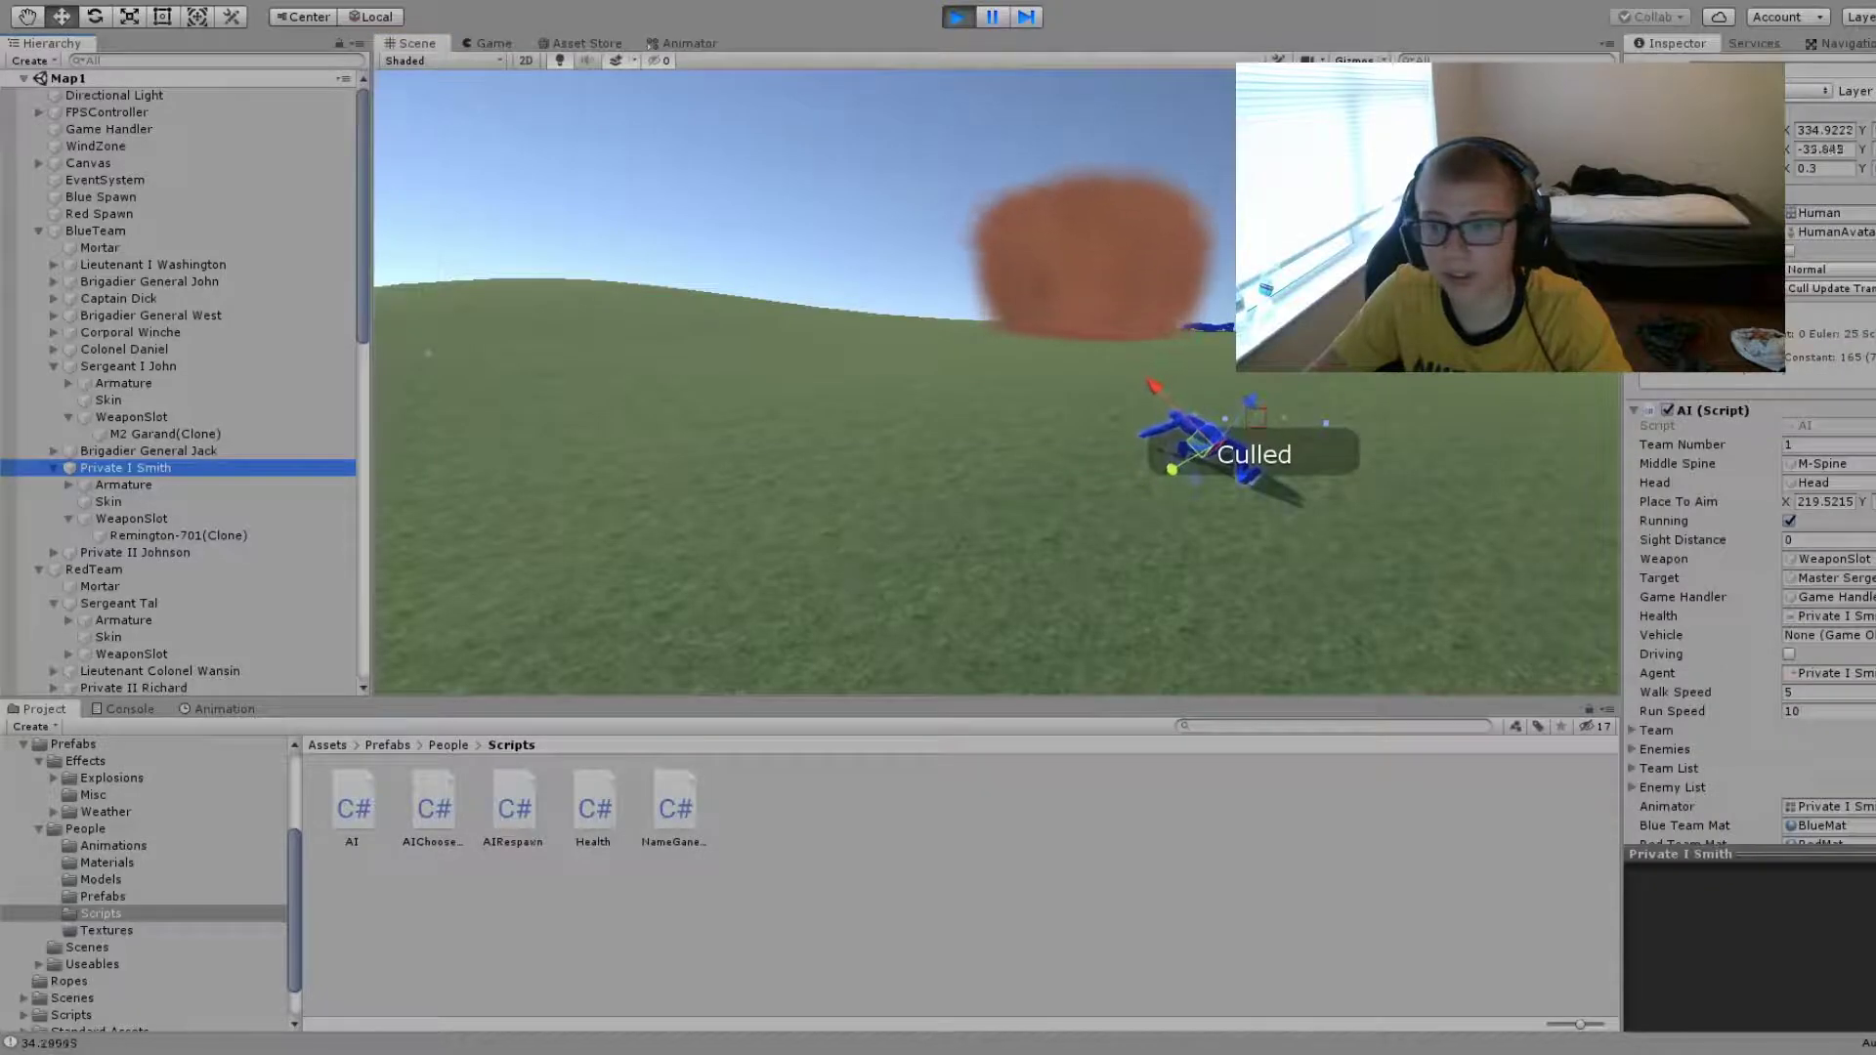
scroll(1748, 586, down, 3)
scroll(1749, 586, down, 3)
scroll(1748, 587, down, 2)
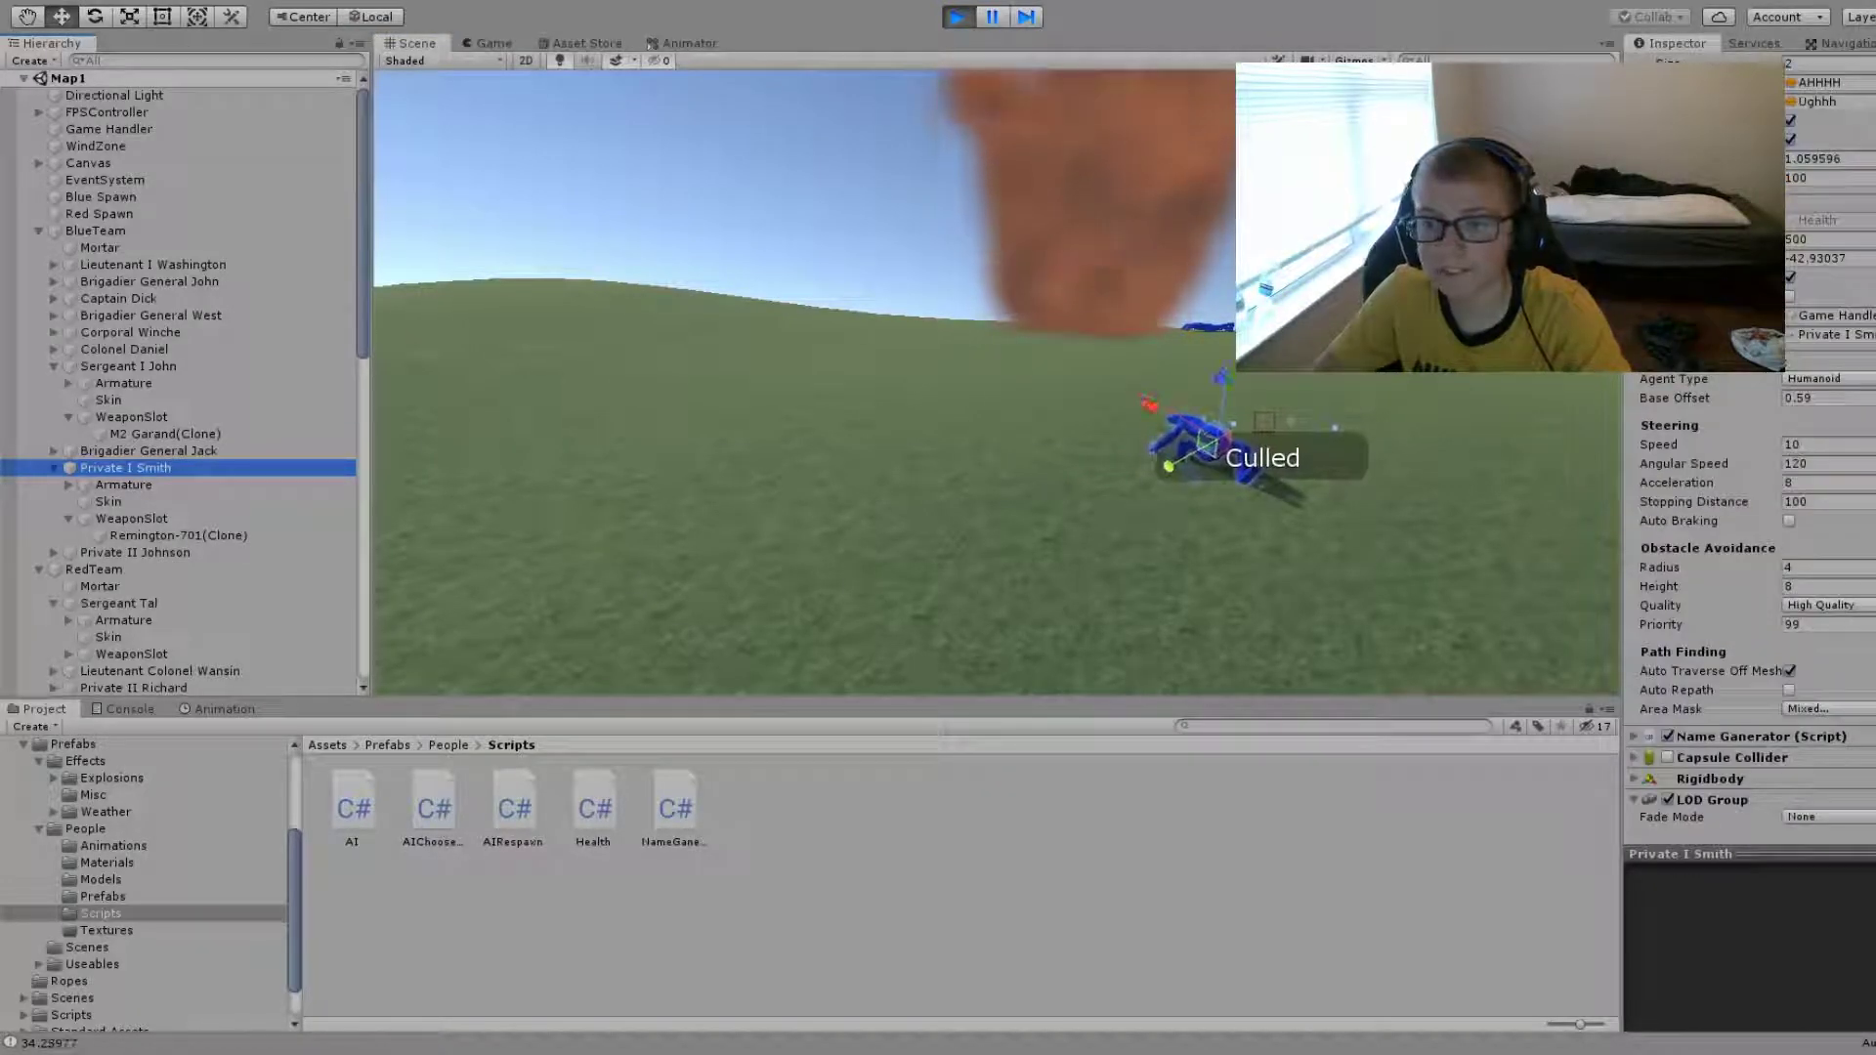
scroll(1748, 586, down, 4)
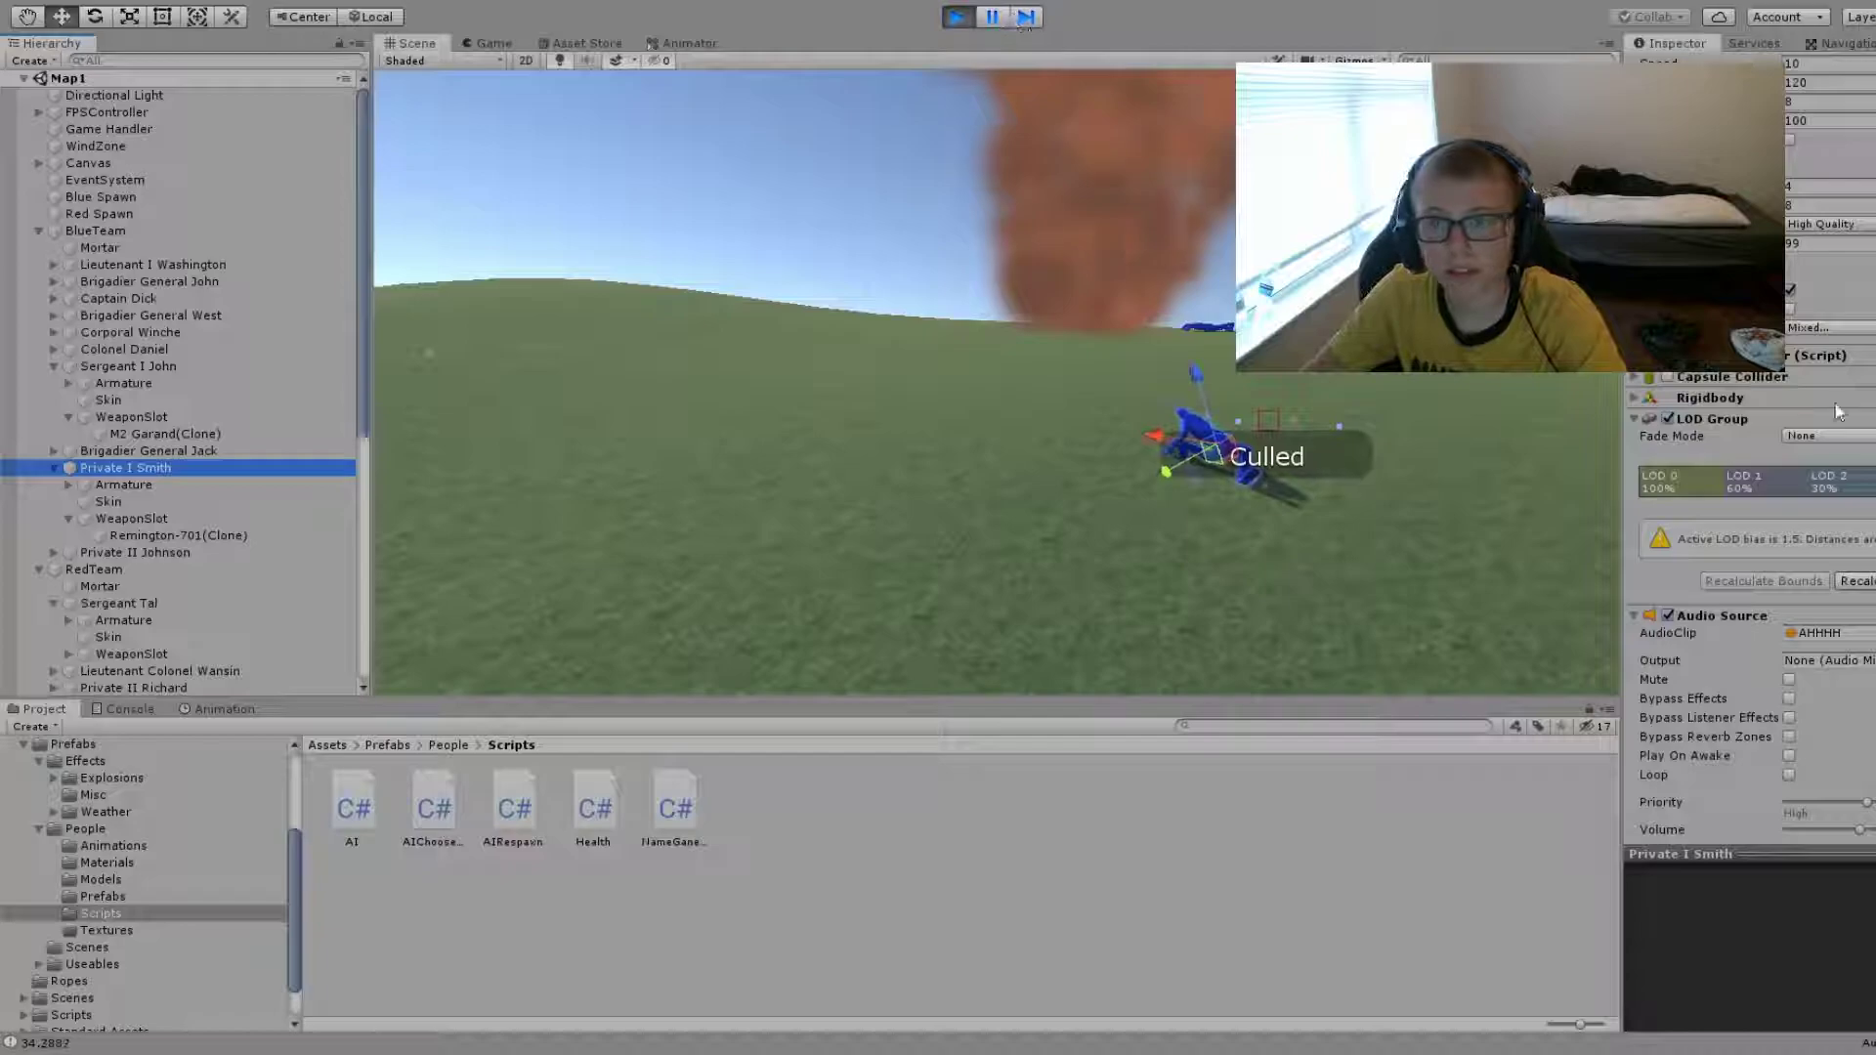
scroll(1836, 412, up, 4)
scroll(1832, 430, up, 4)
scroll(1831, 455, up, 4)
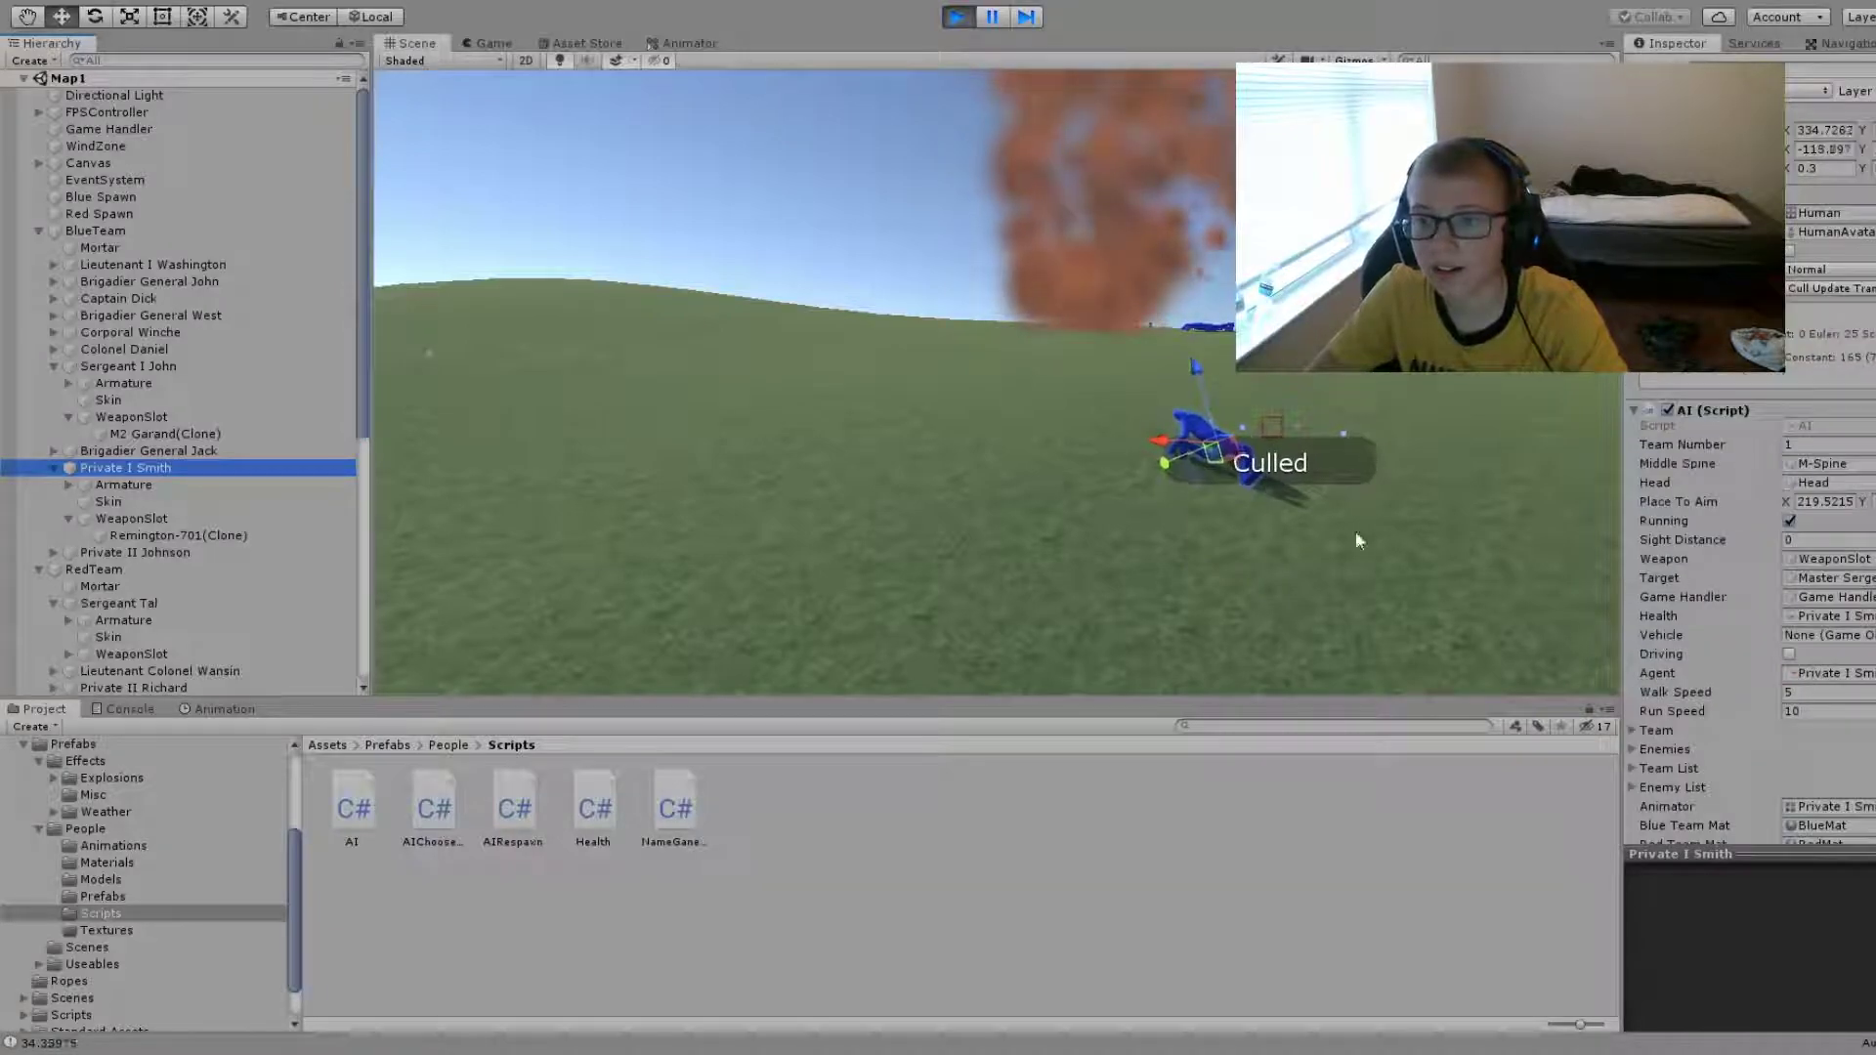
scroll(1844, 583, down, 2)
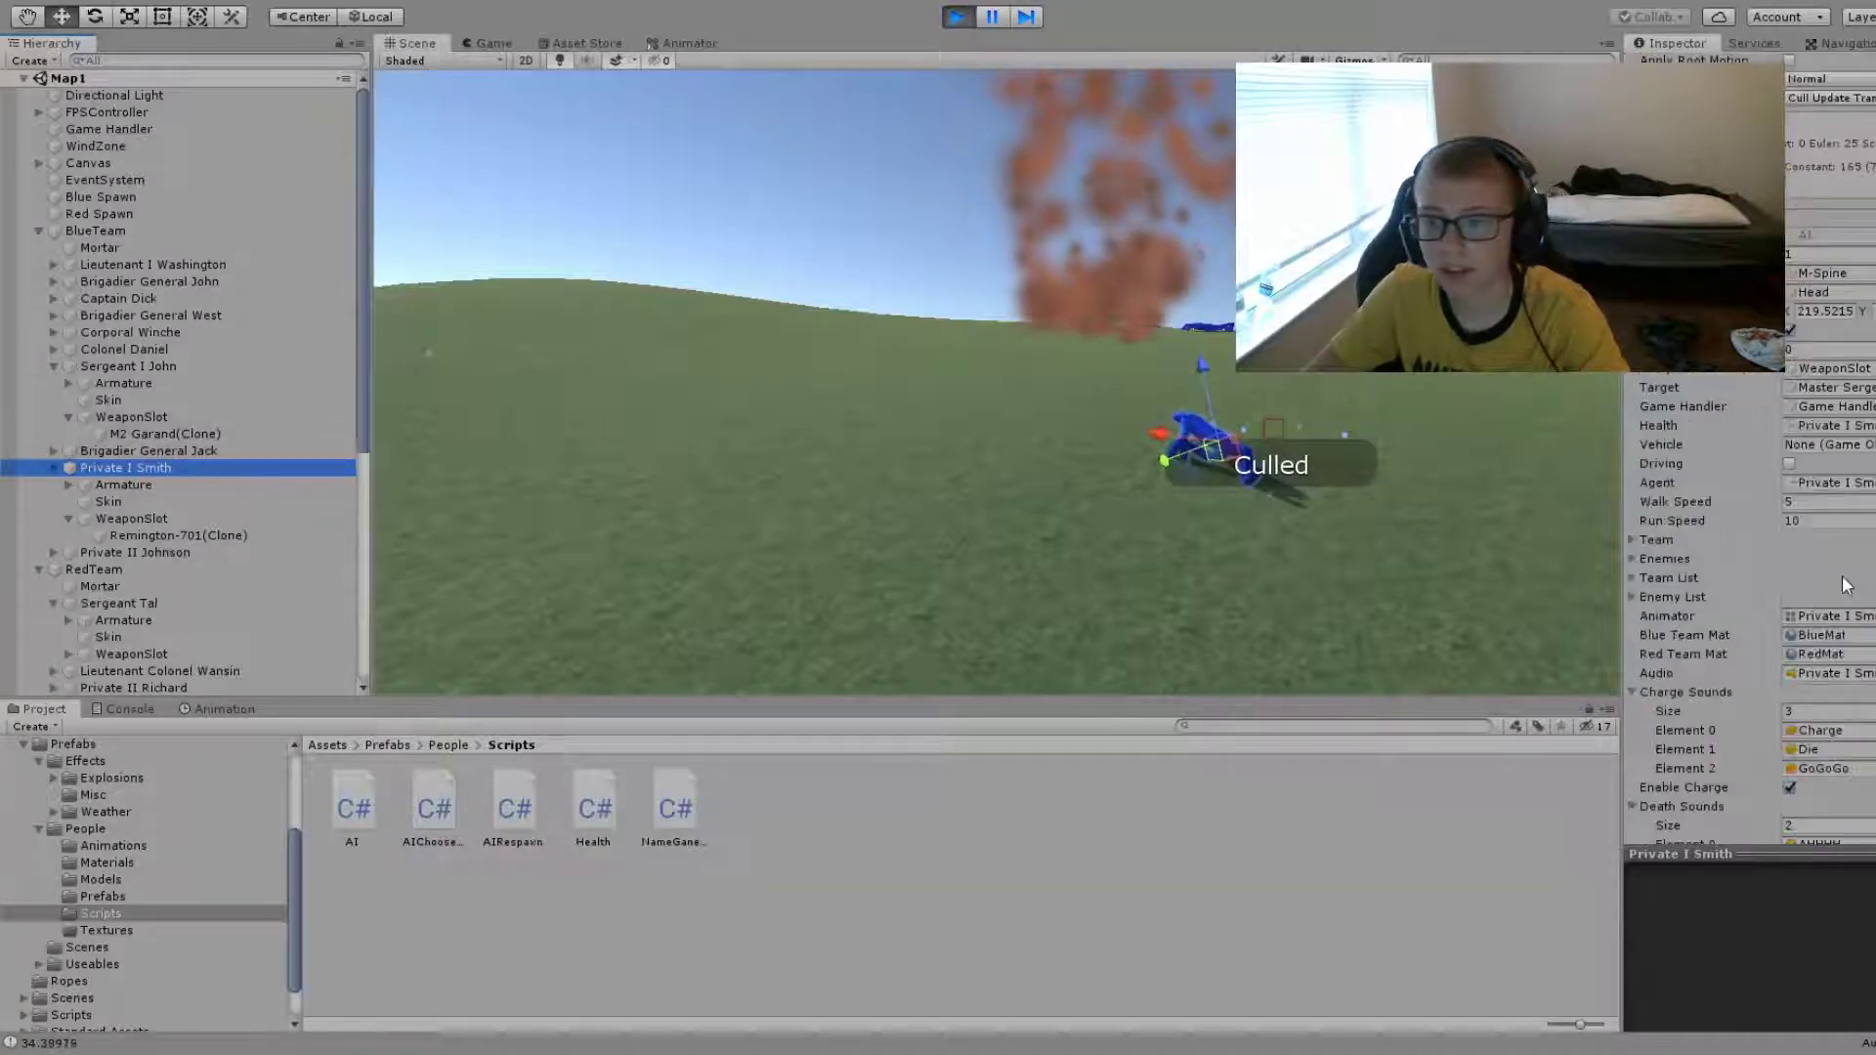
scroll(1842, 583, down, 3)
scroll(1845, 584, down, 5)
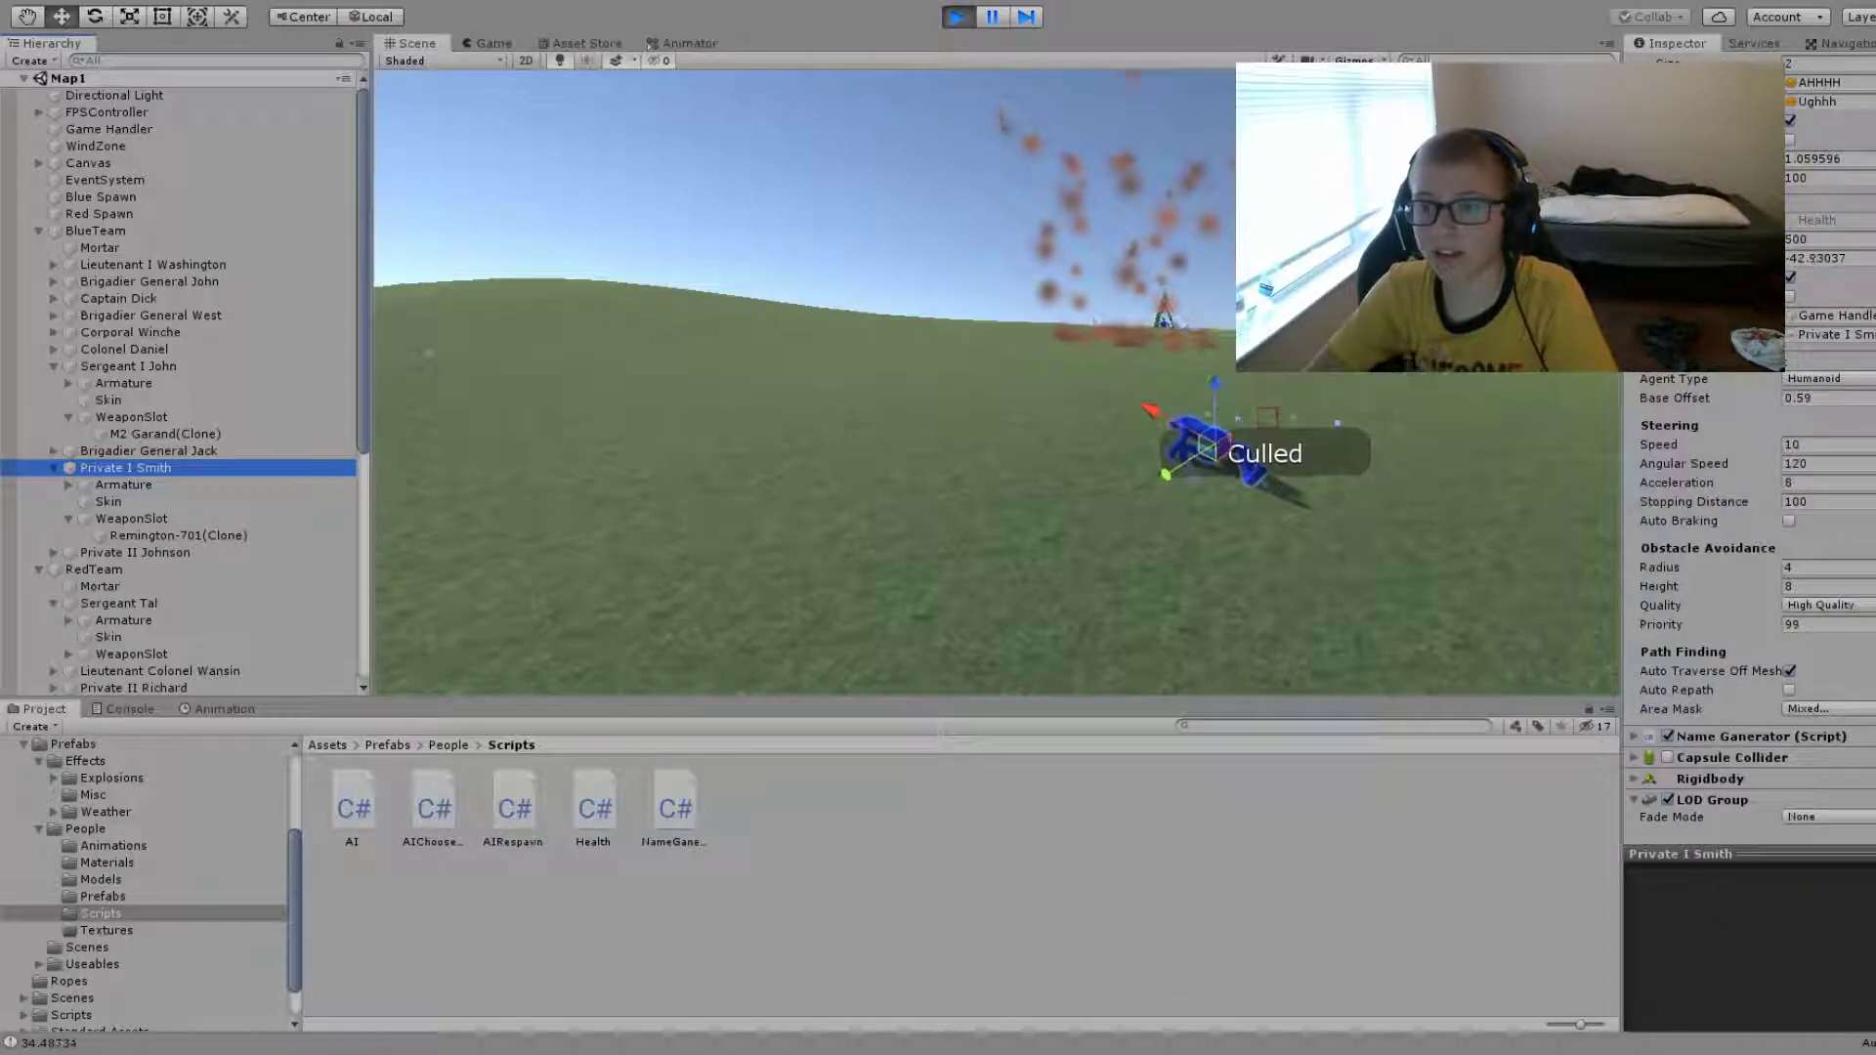
click(1827, 258)
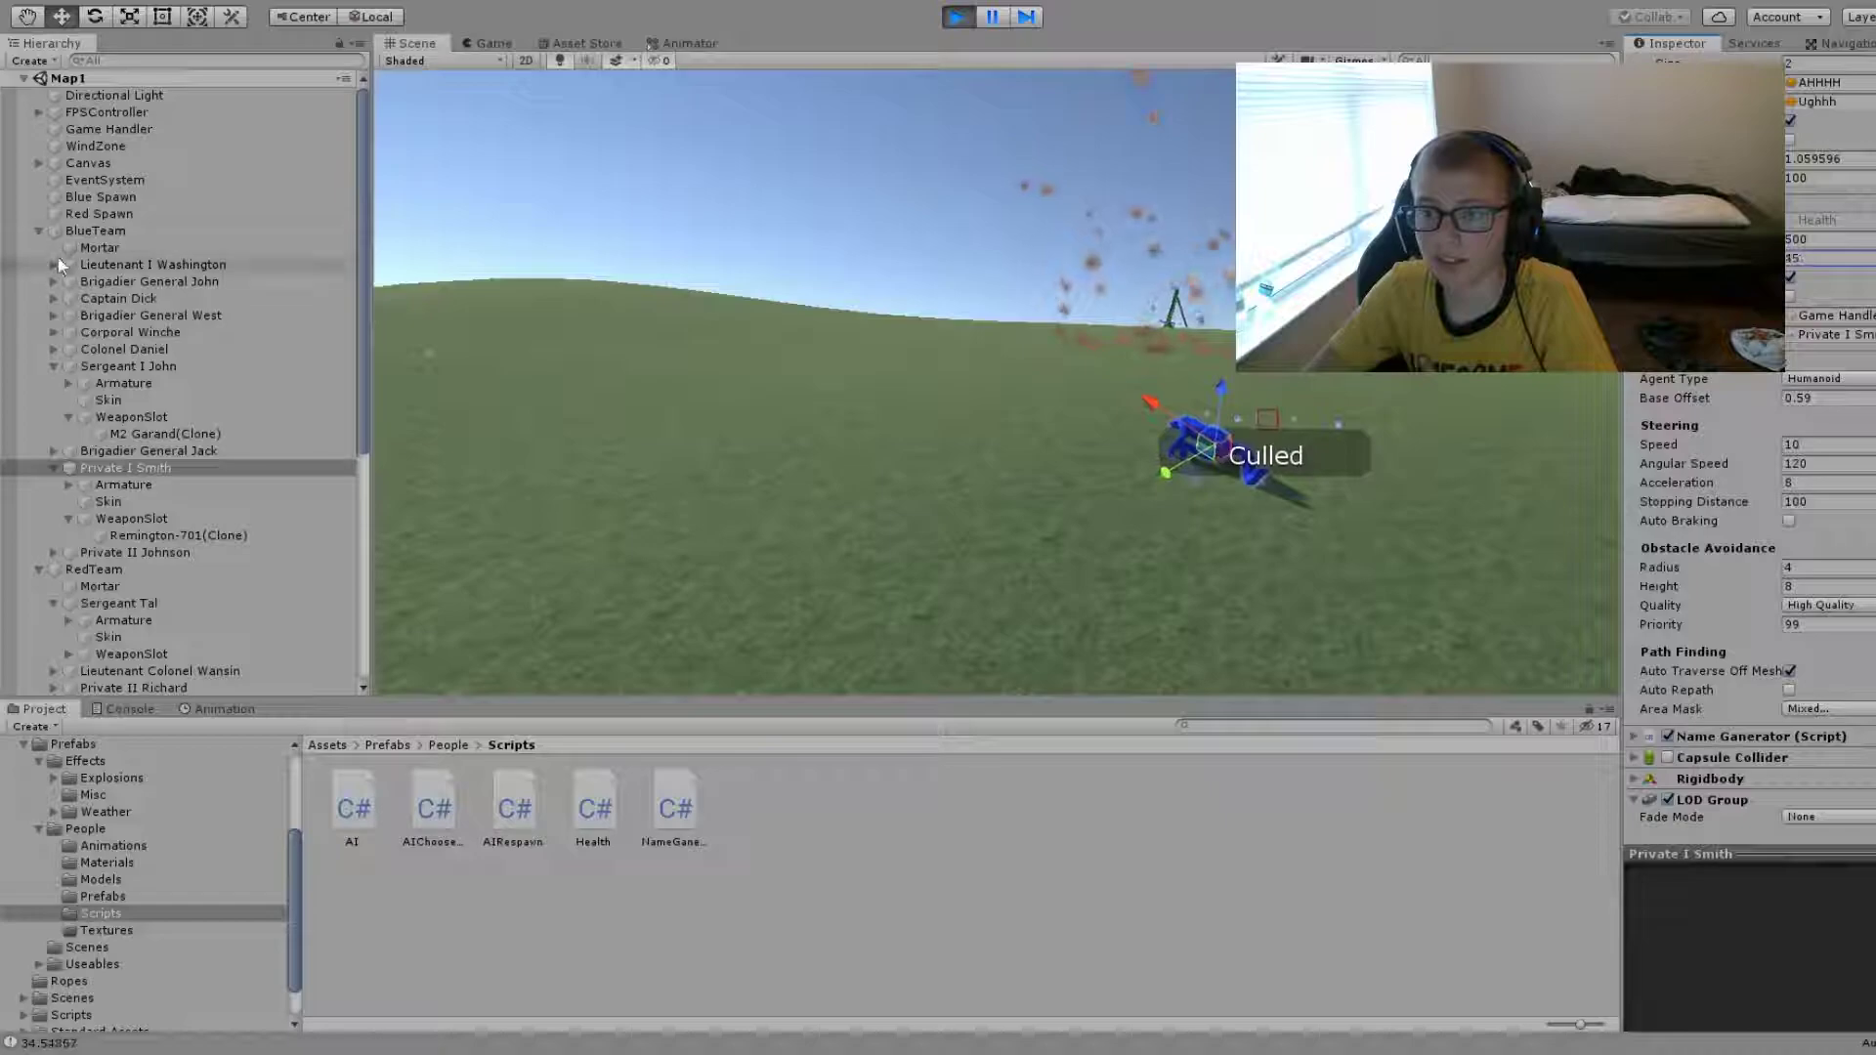
click(1790, 279)
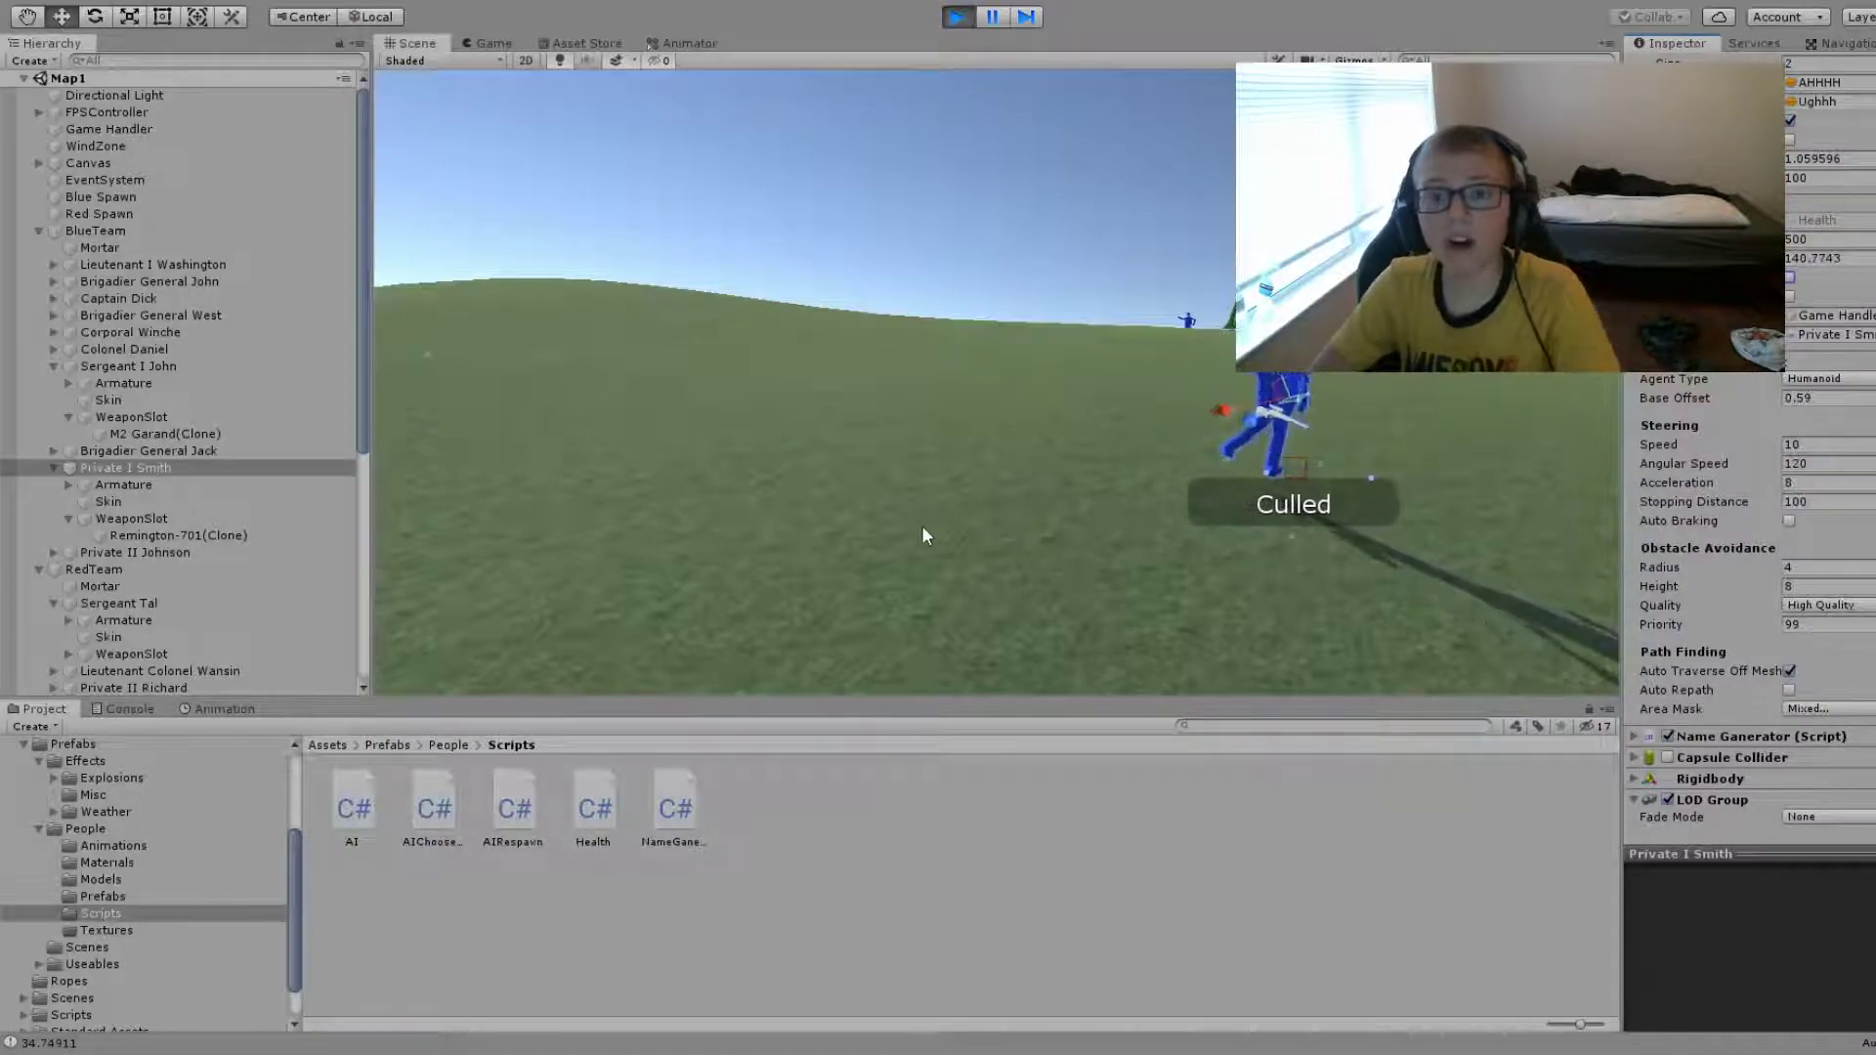
- Orbit the Scene view to follow the revived soldier running over the hills
alt+drag(925, 534, 1318, 527)
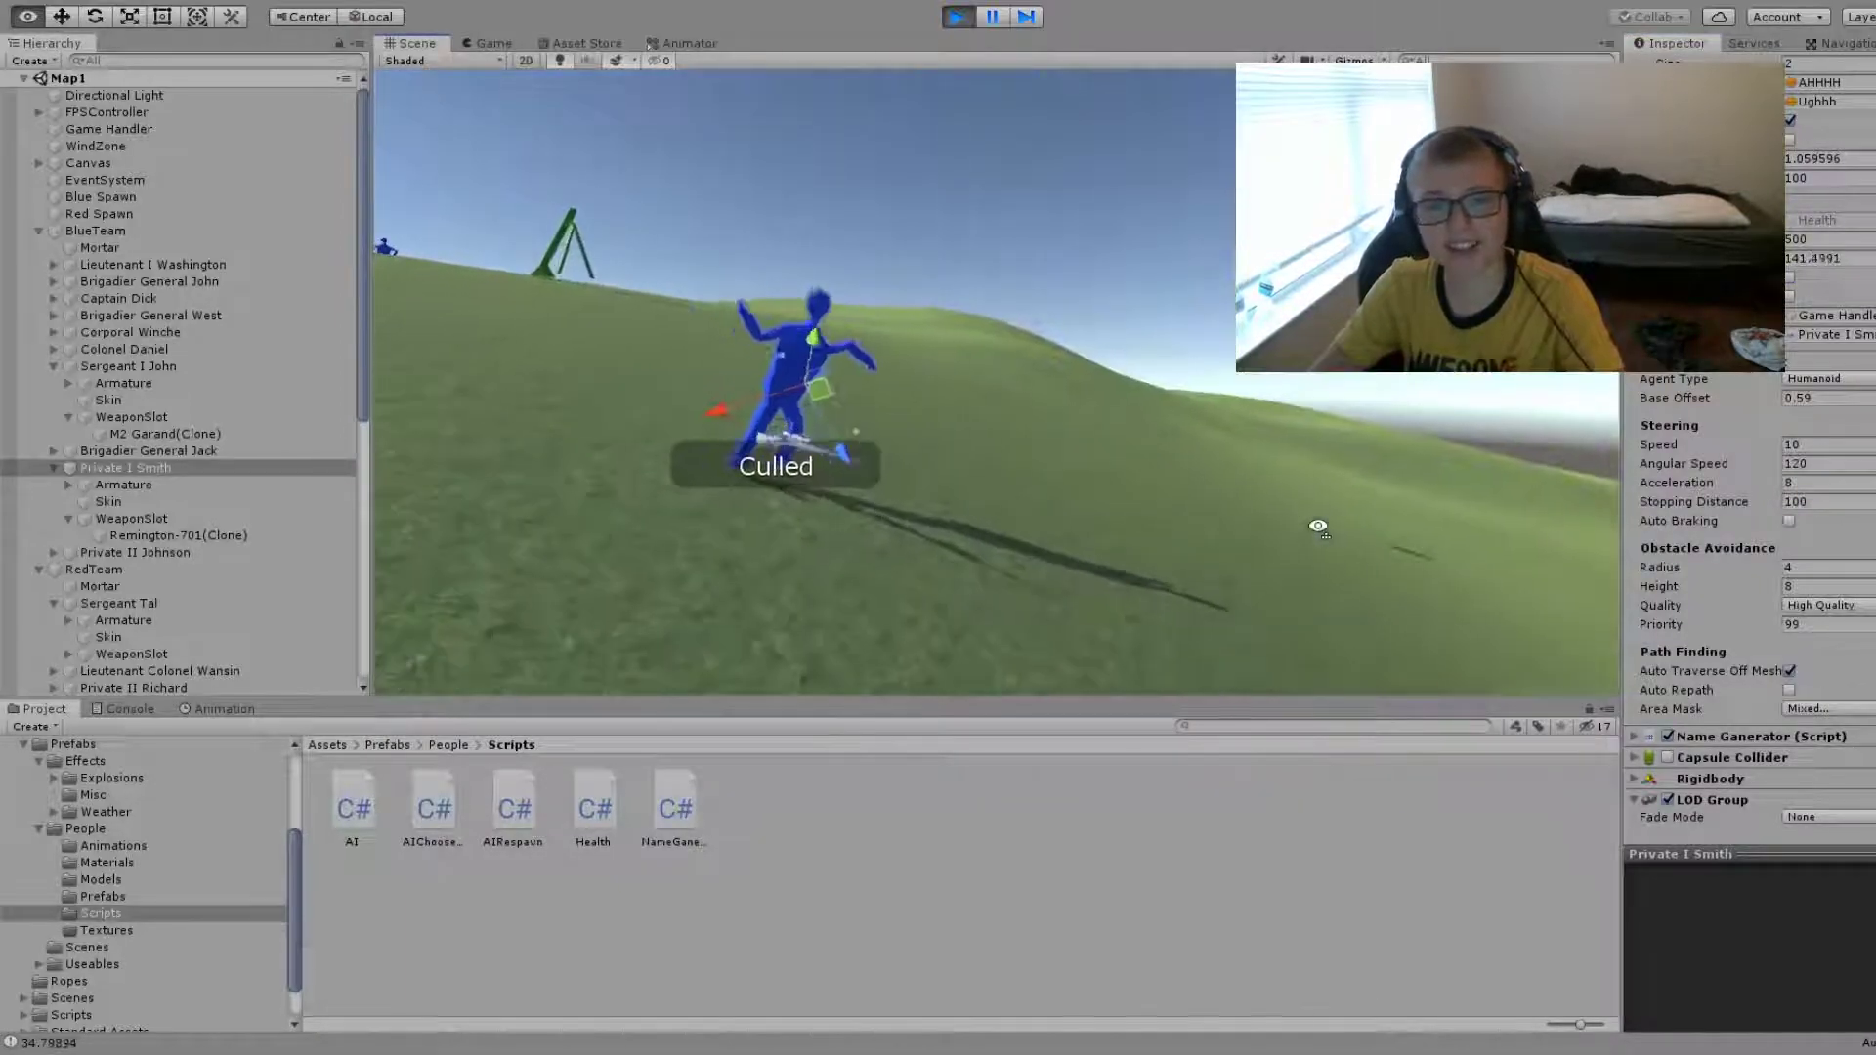
key(a)
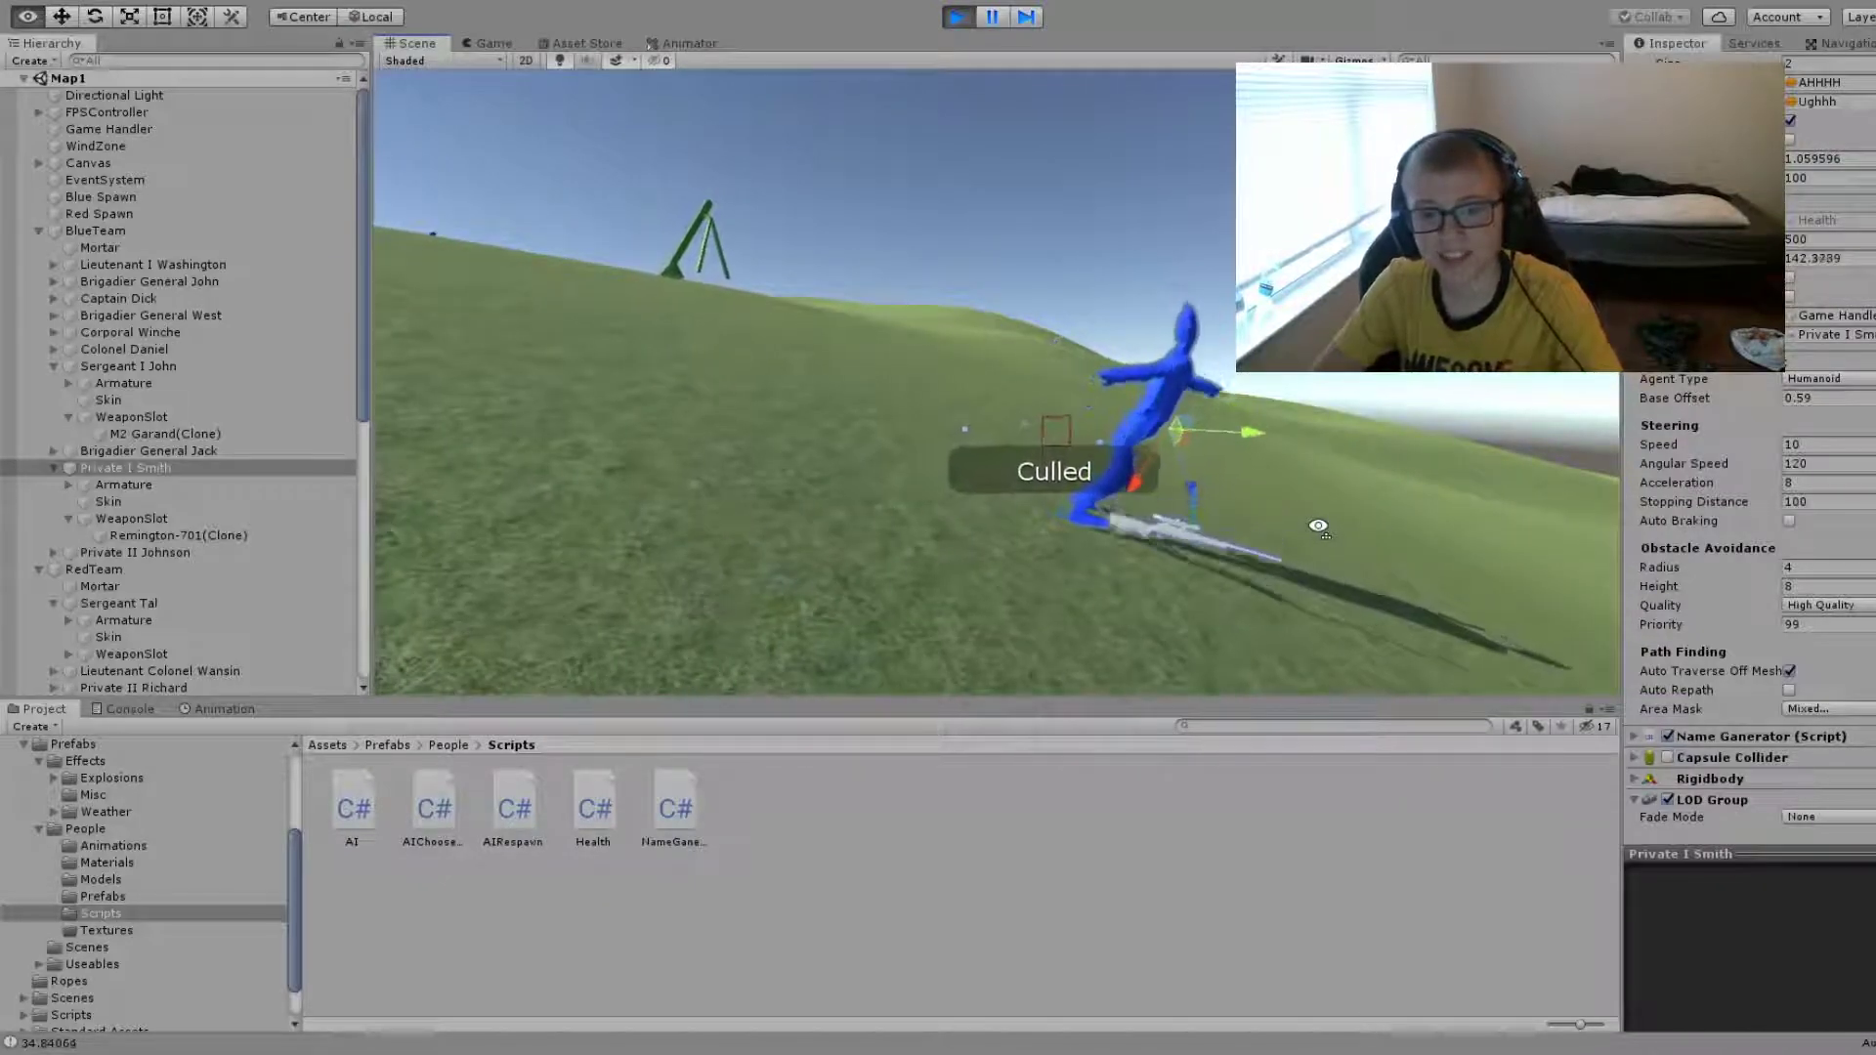
alt+drag(1318, 527, 1618, 592)
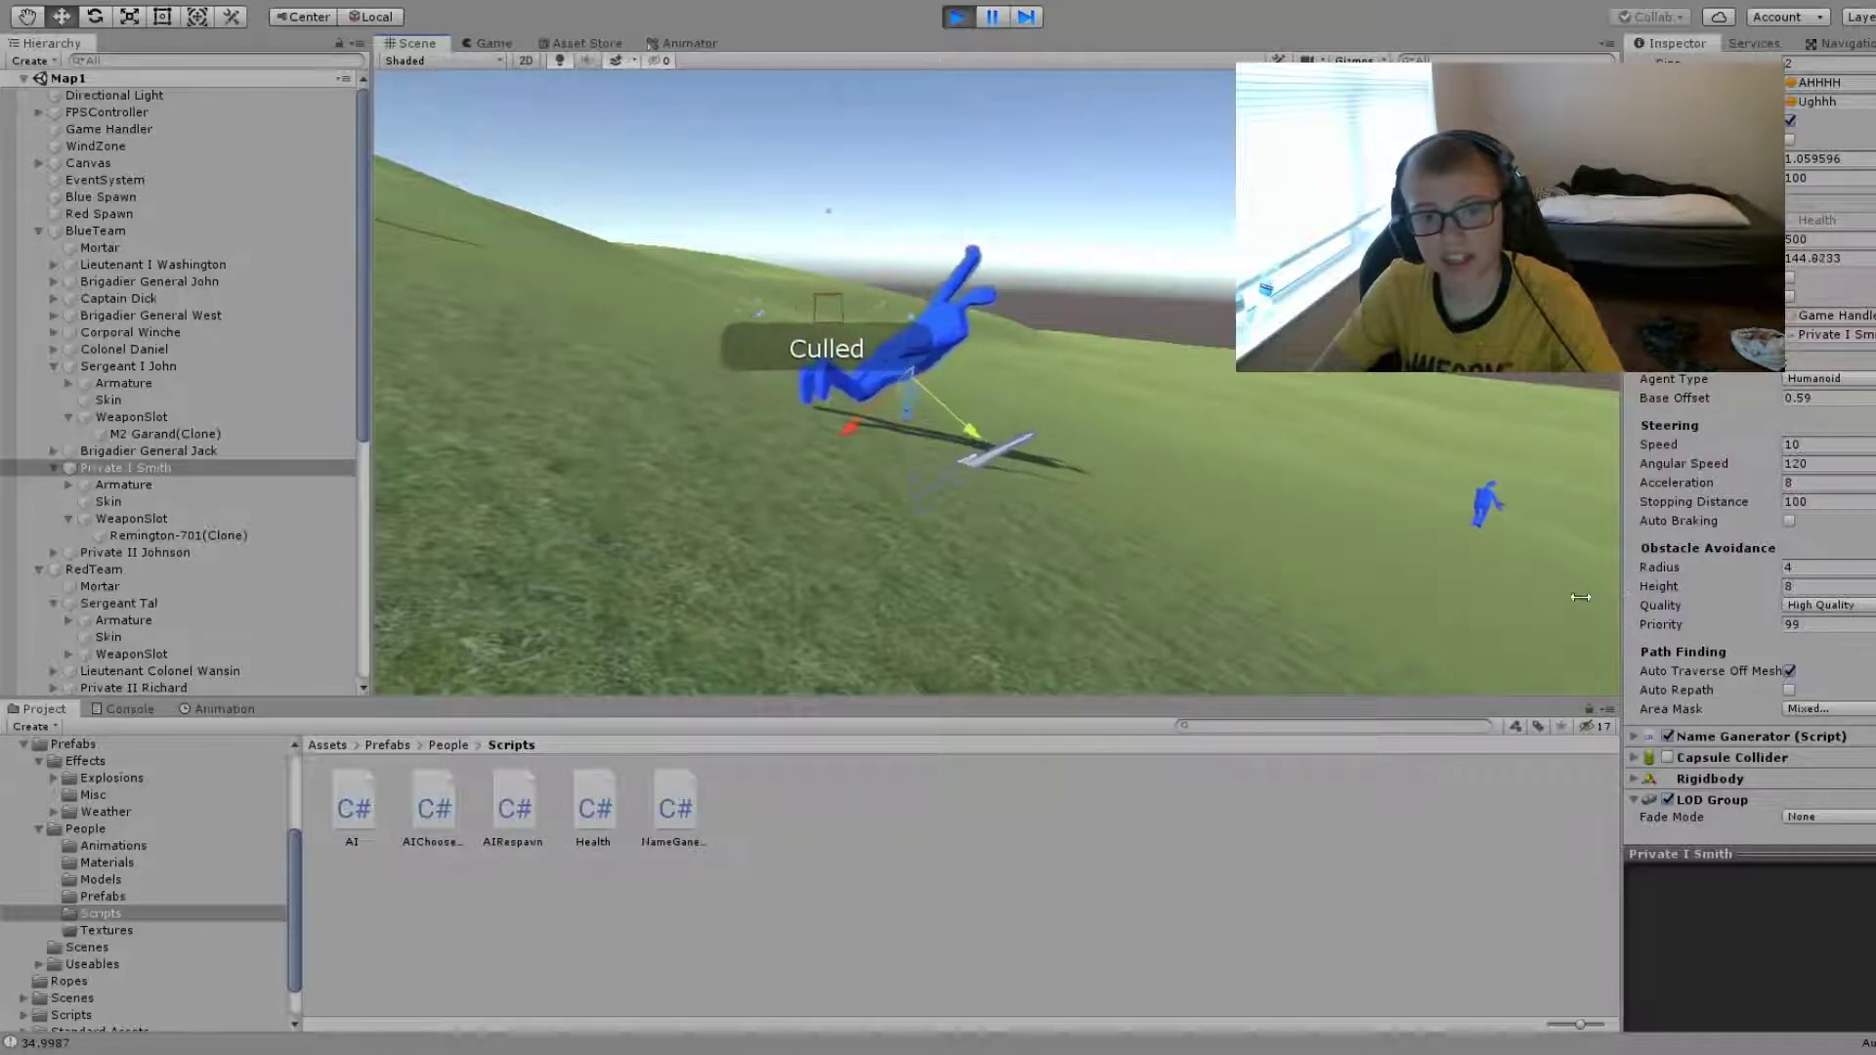
mouse_move(1005, 596)
alt+mouse_down()
mouse_move(1050, 595)
mouse_move(429, 477)
mouse_move(1123, 522)
alt+mouse_up()
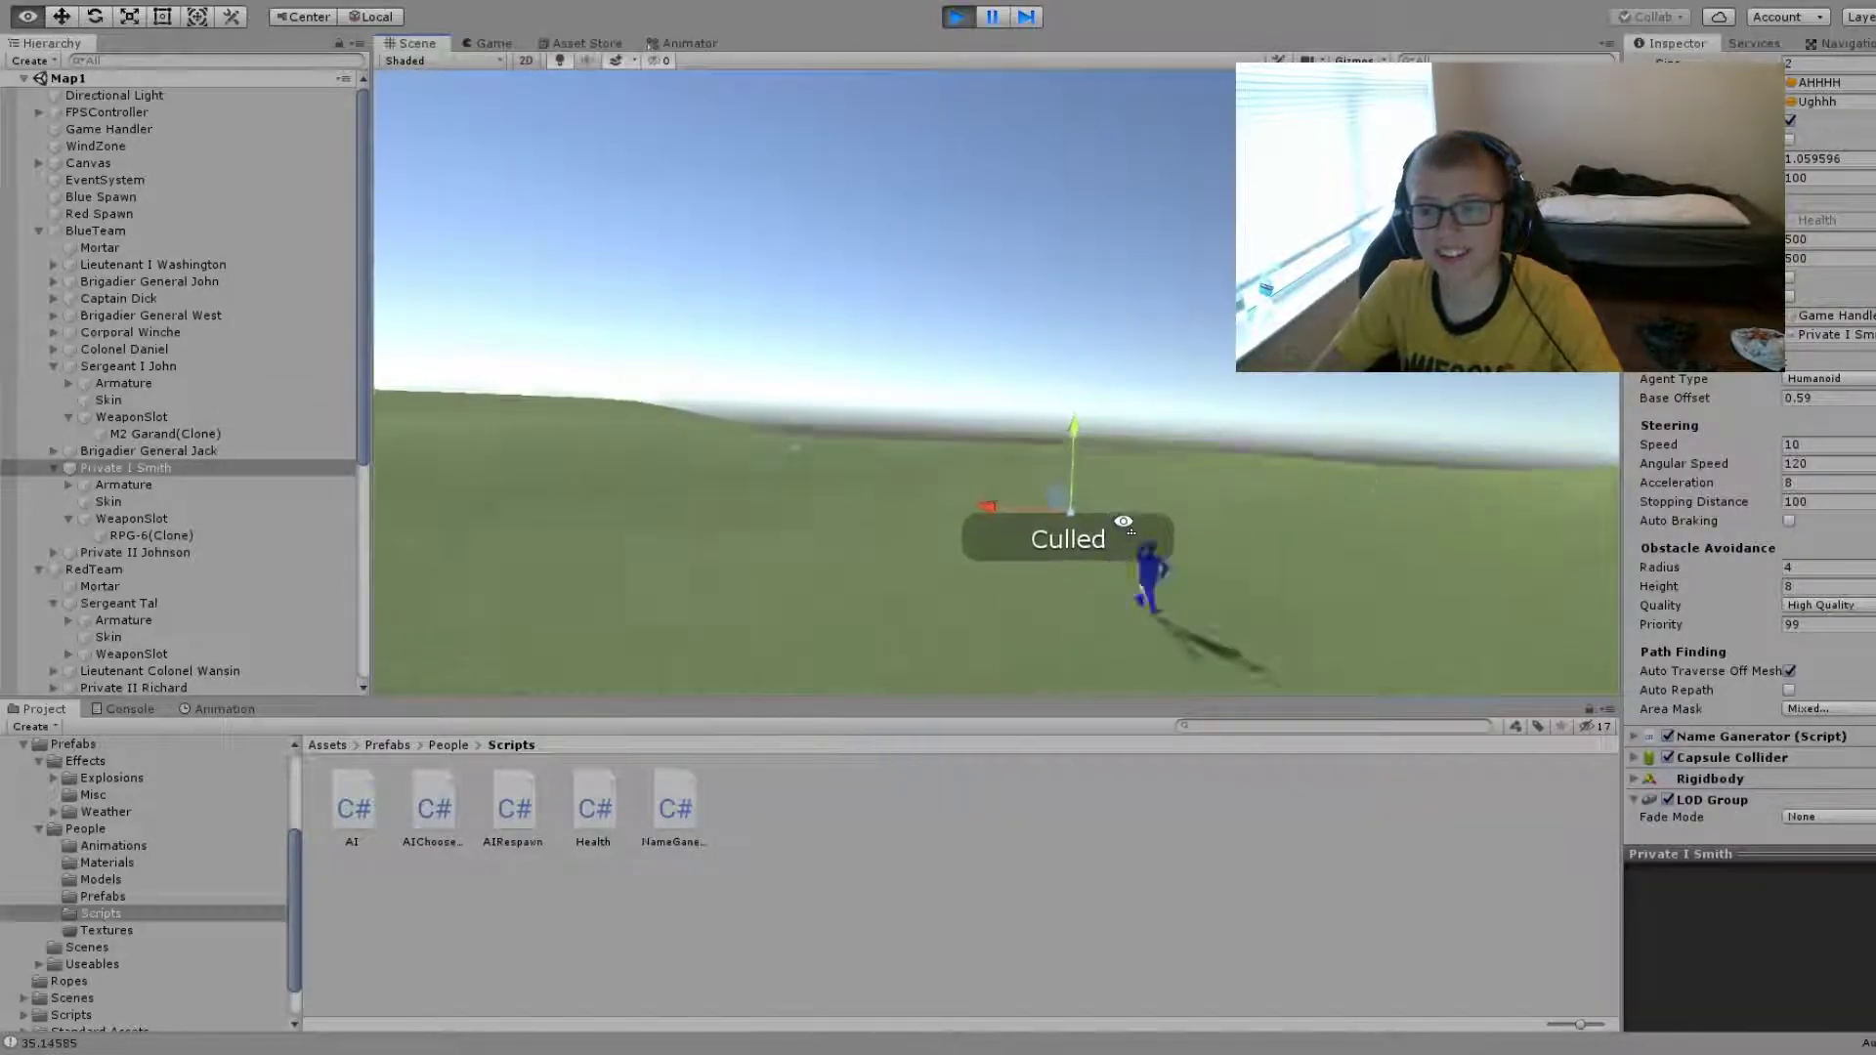
mouse_move(1123, 522)
alt+mouse_down()
mouse_move(291, 570)
mouse_move(683, 618)
alt+mouse_up()
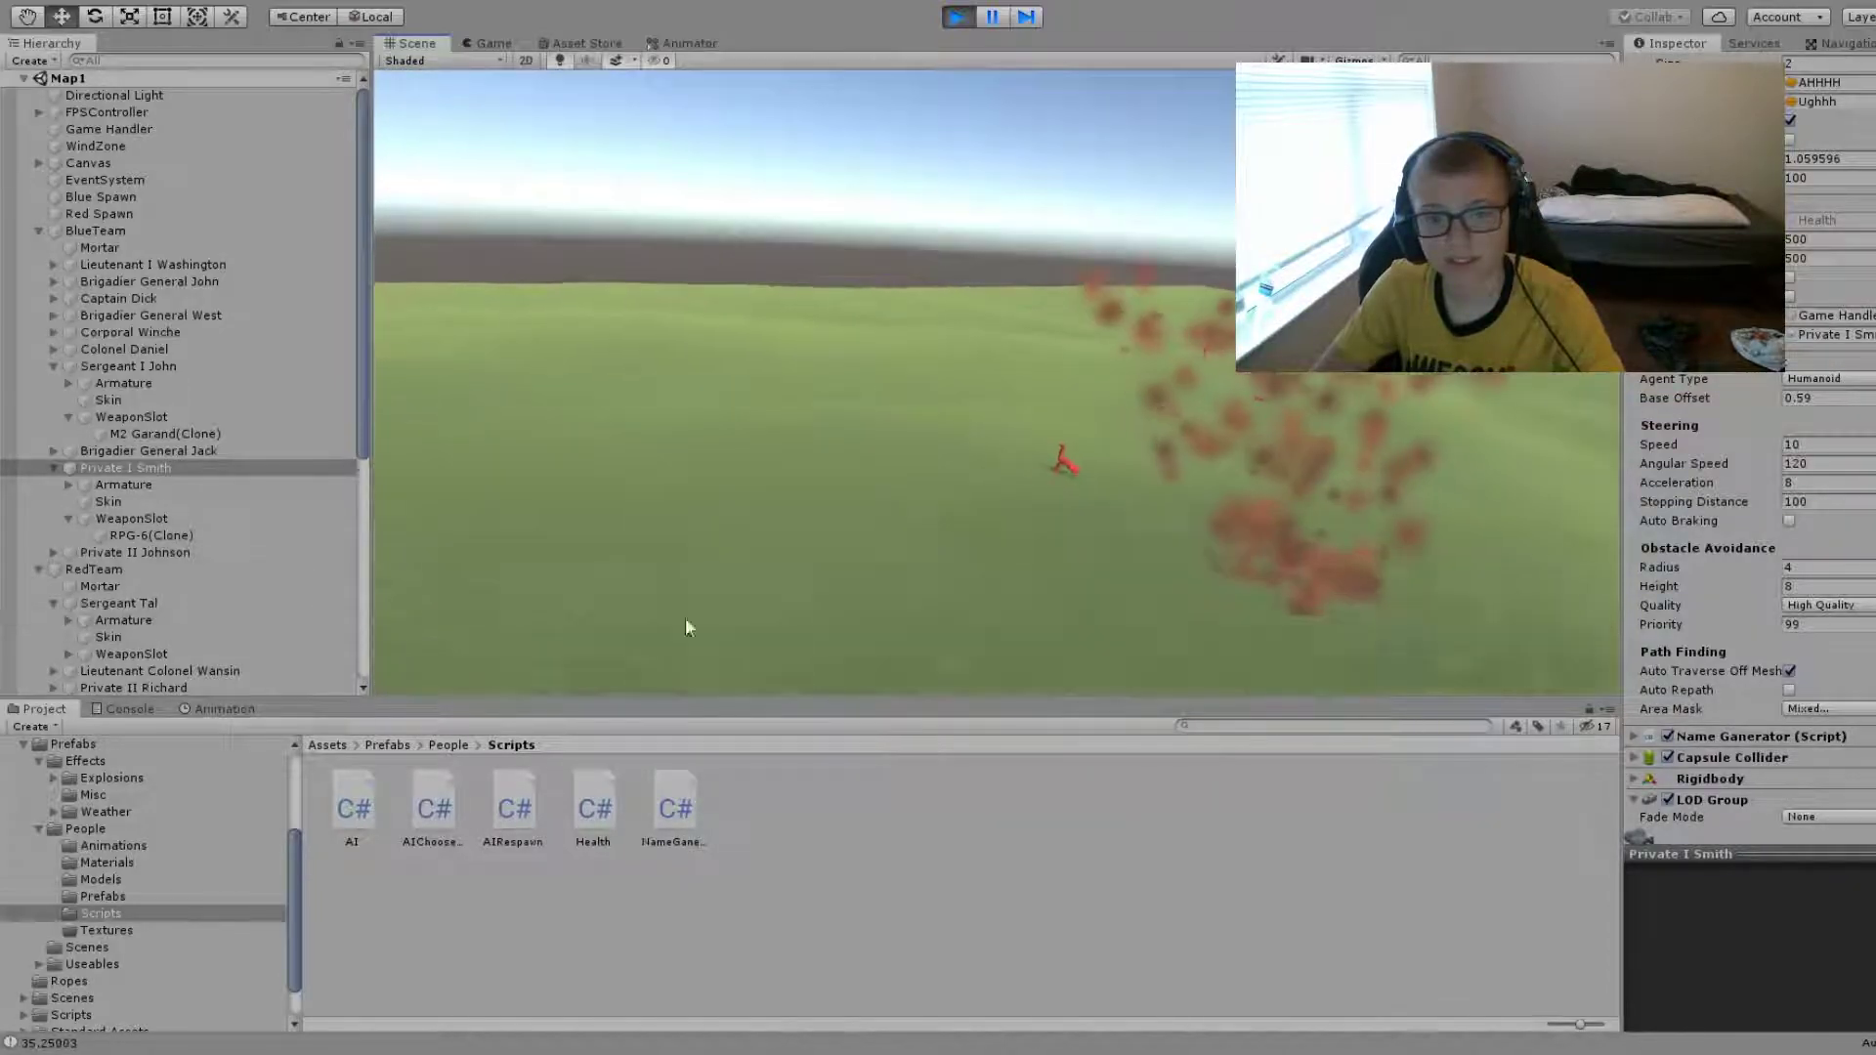
- Restart Play mode, deploy with a Remington 701 primary, then select Game Handler in the Scene tab
click(957, 18)
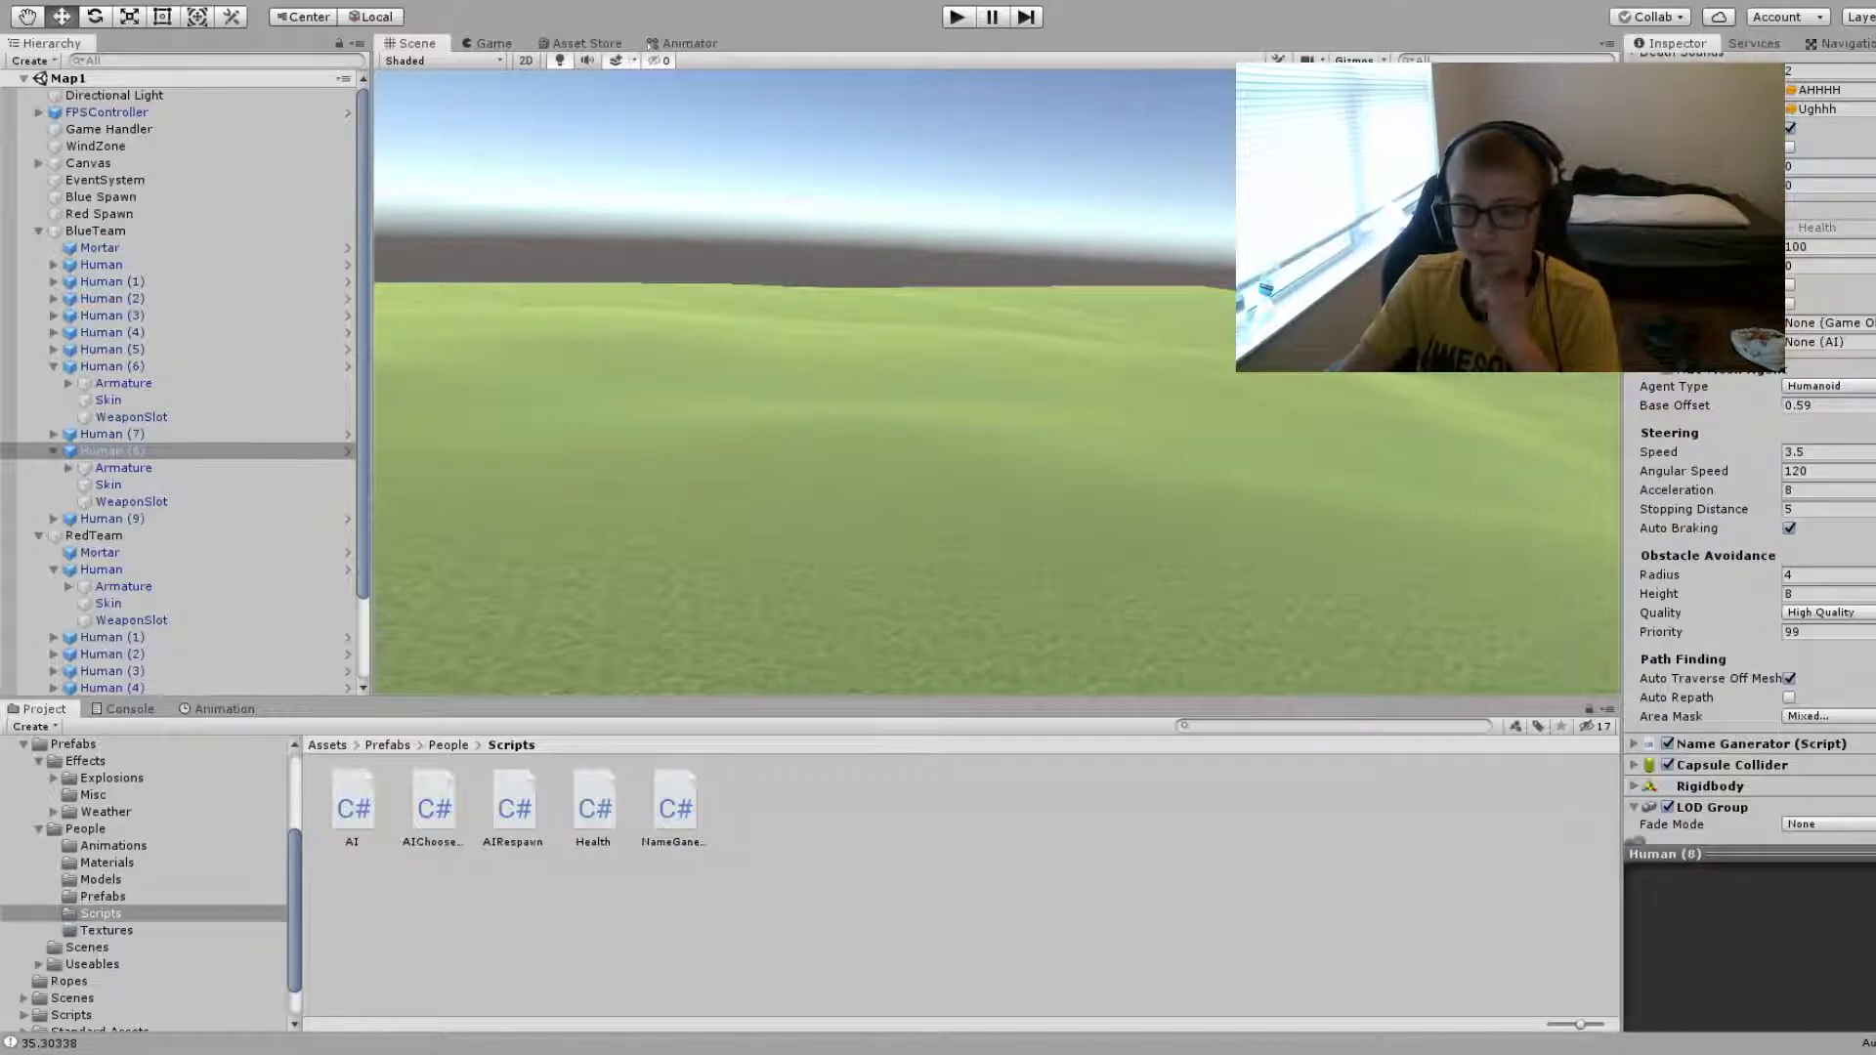
click(958, 22)
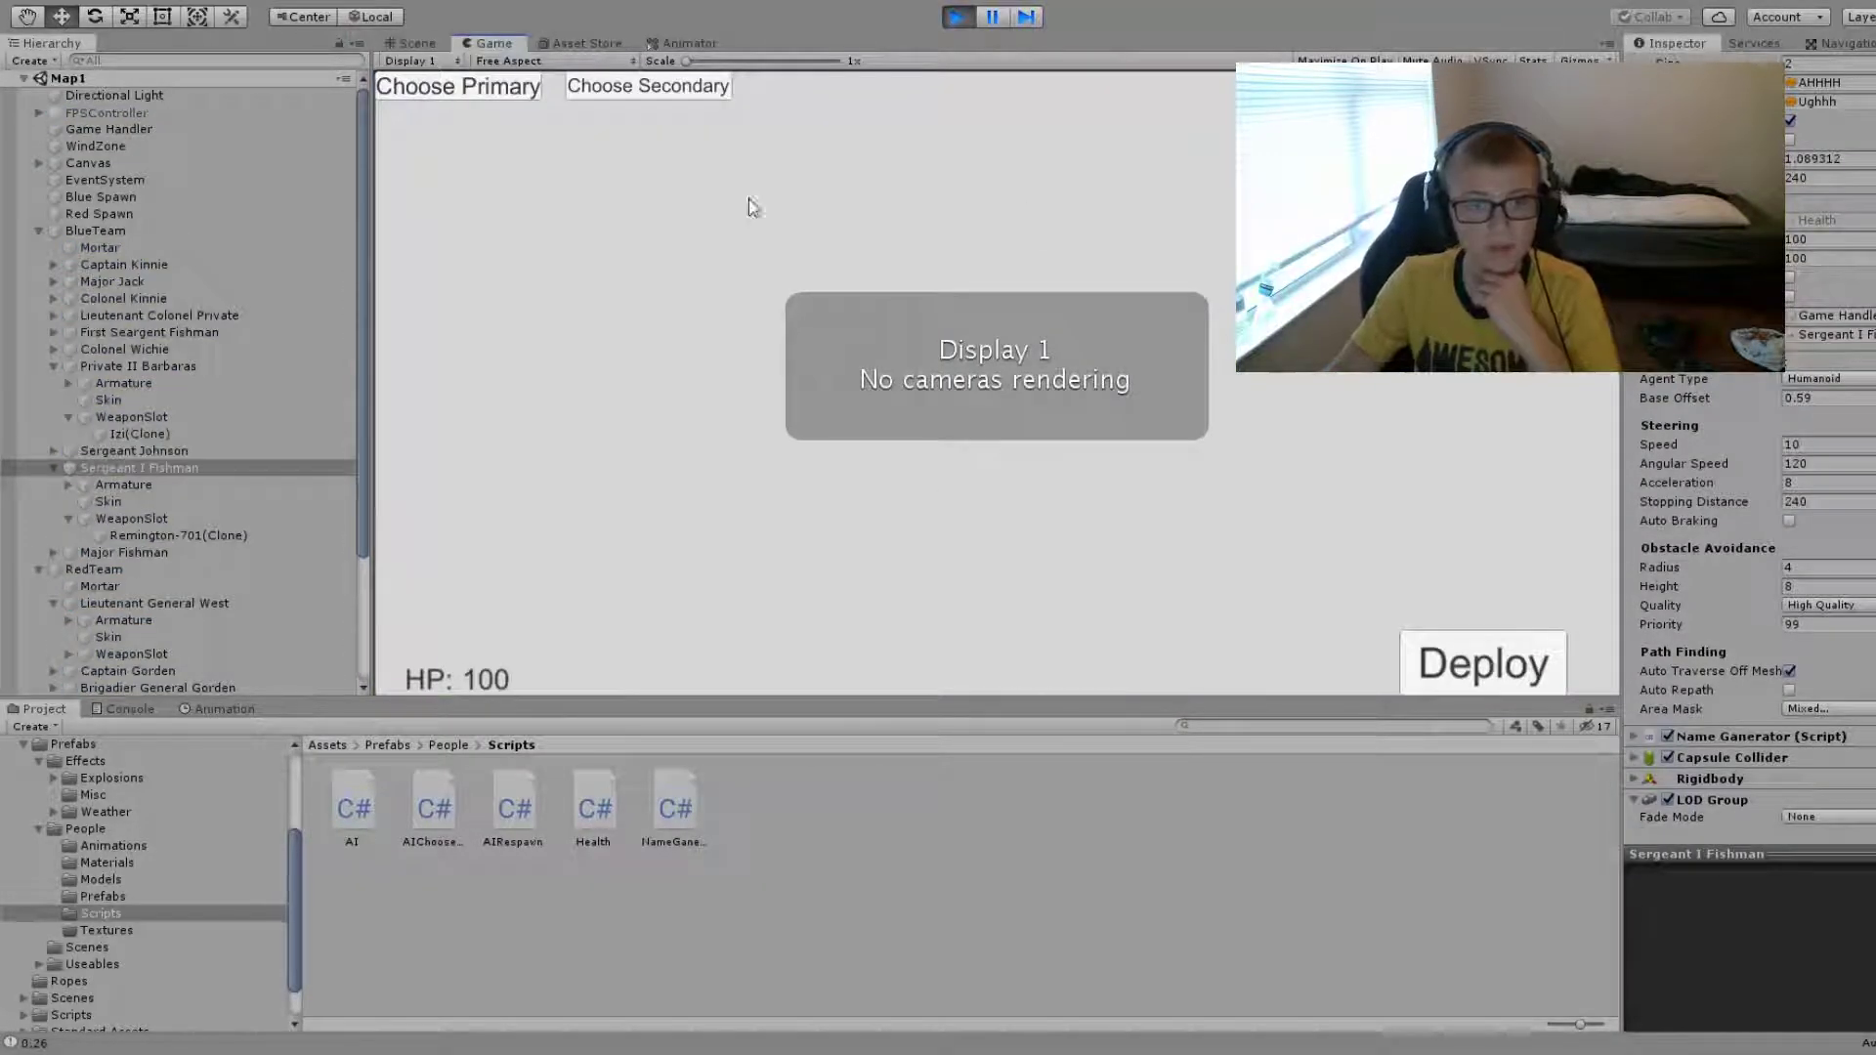
click(499, 96)
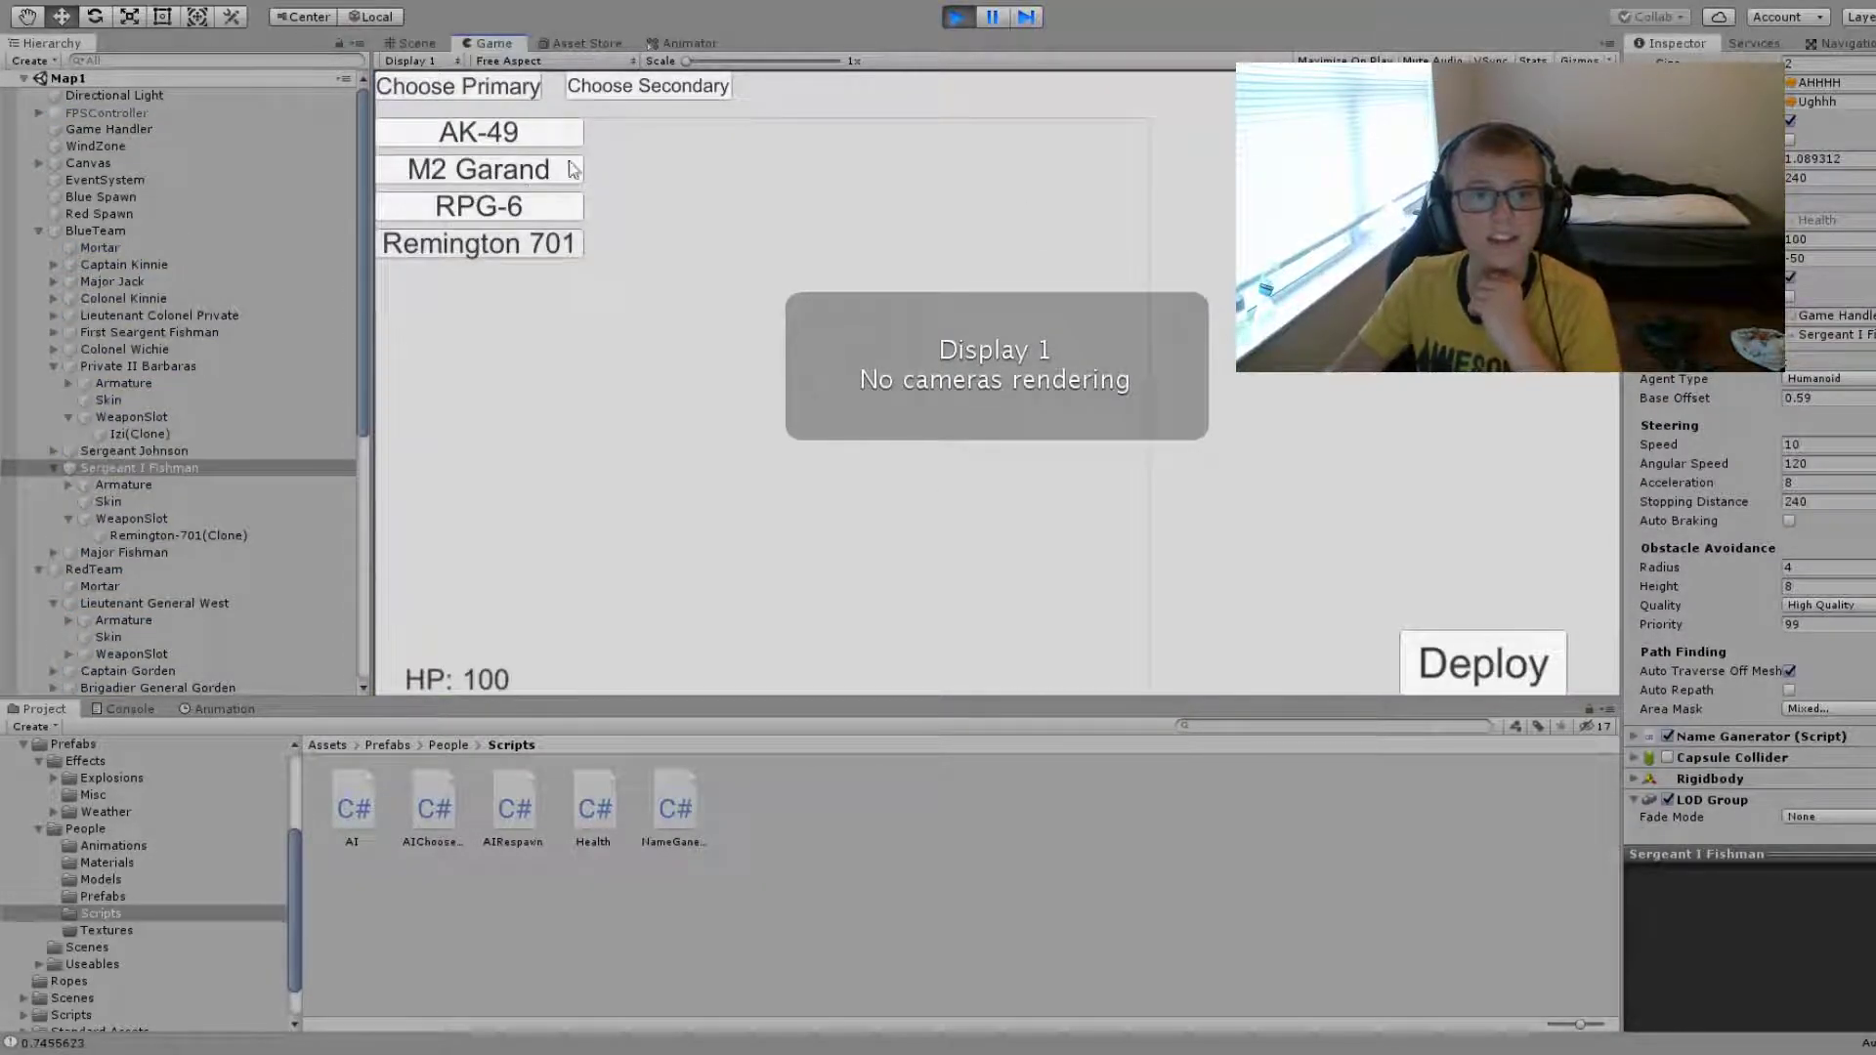
click(520, 252)
click(610, 89)
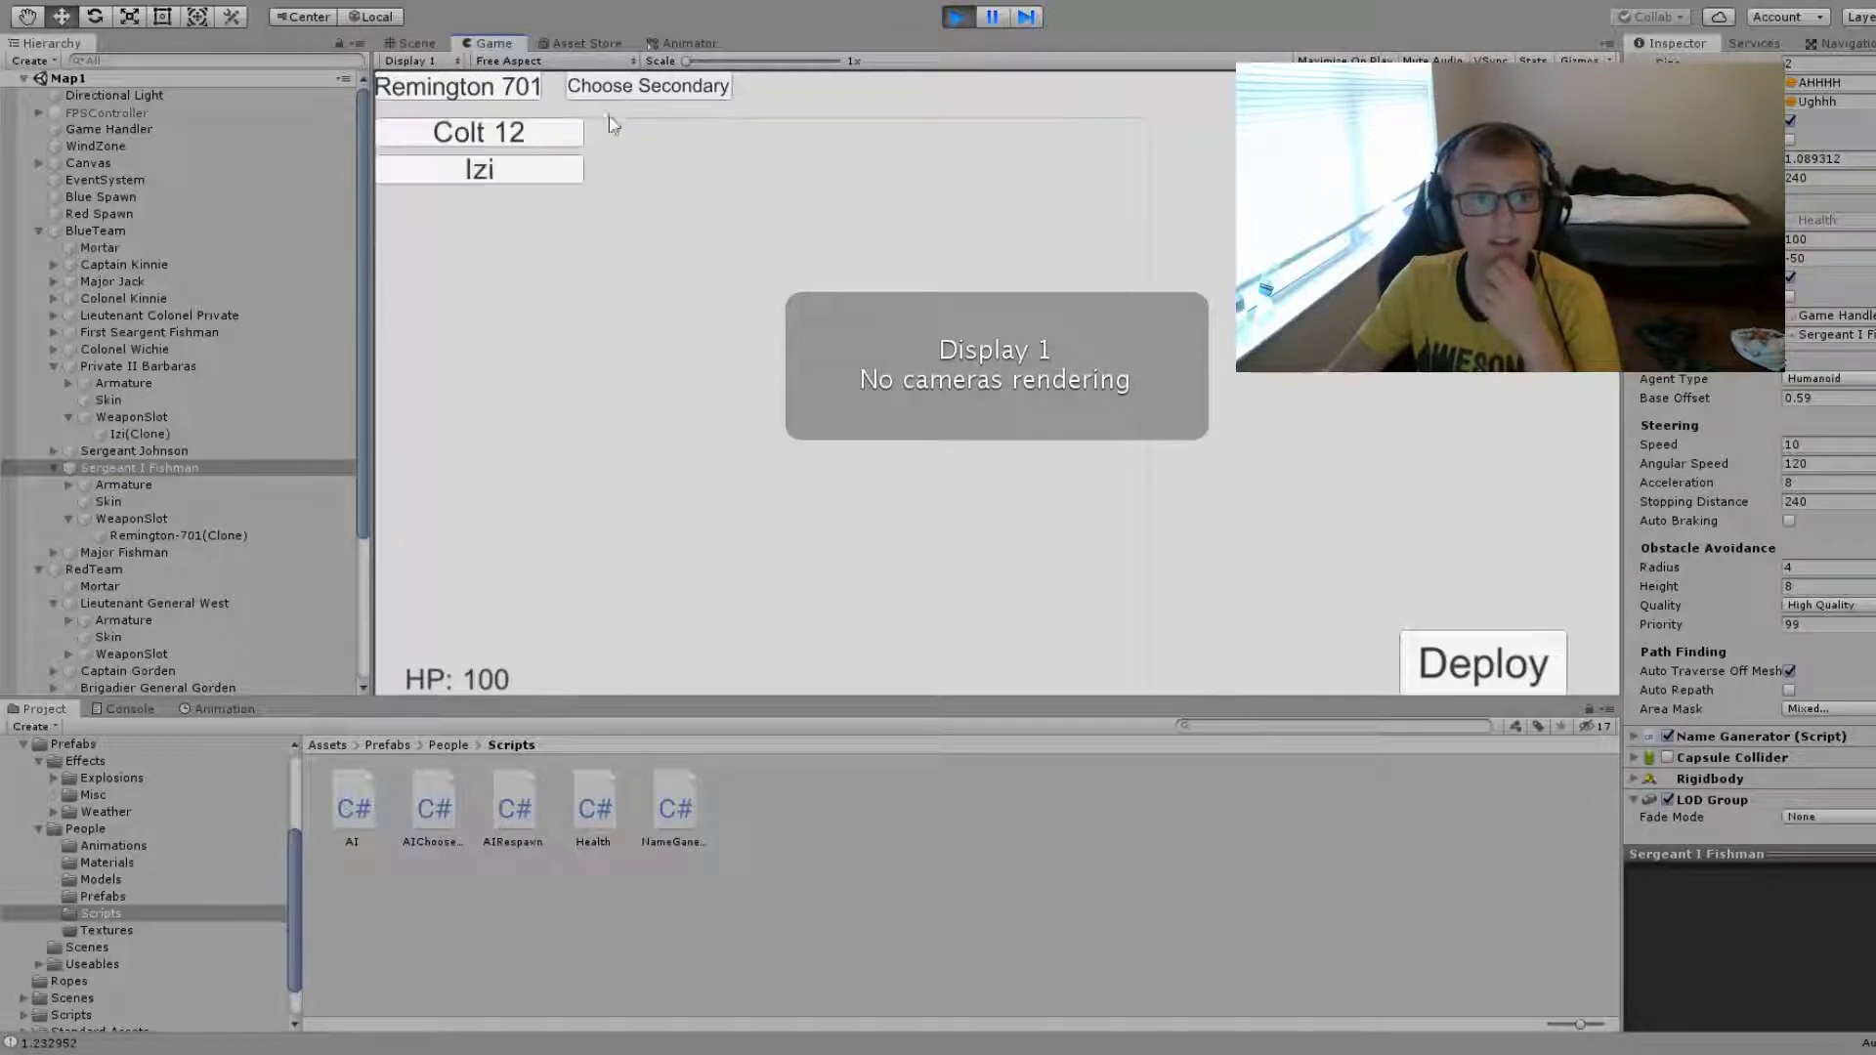
click(1439, 670)
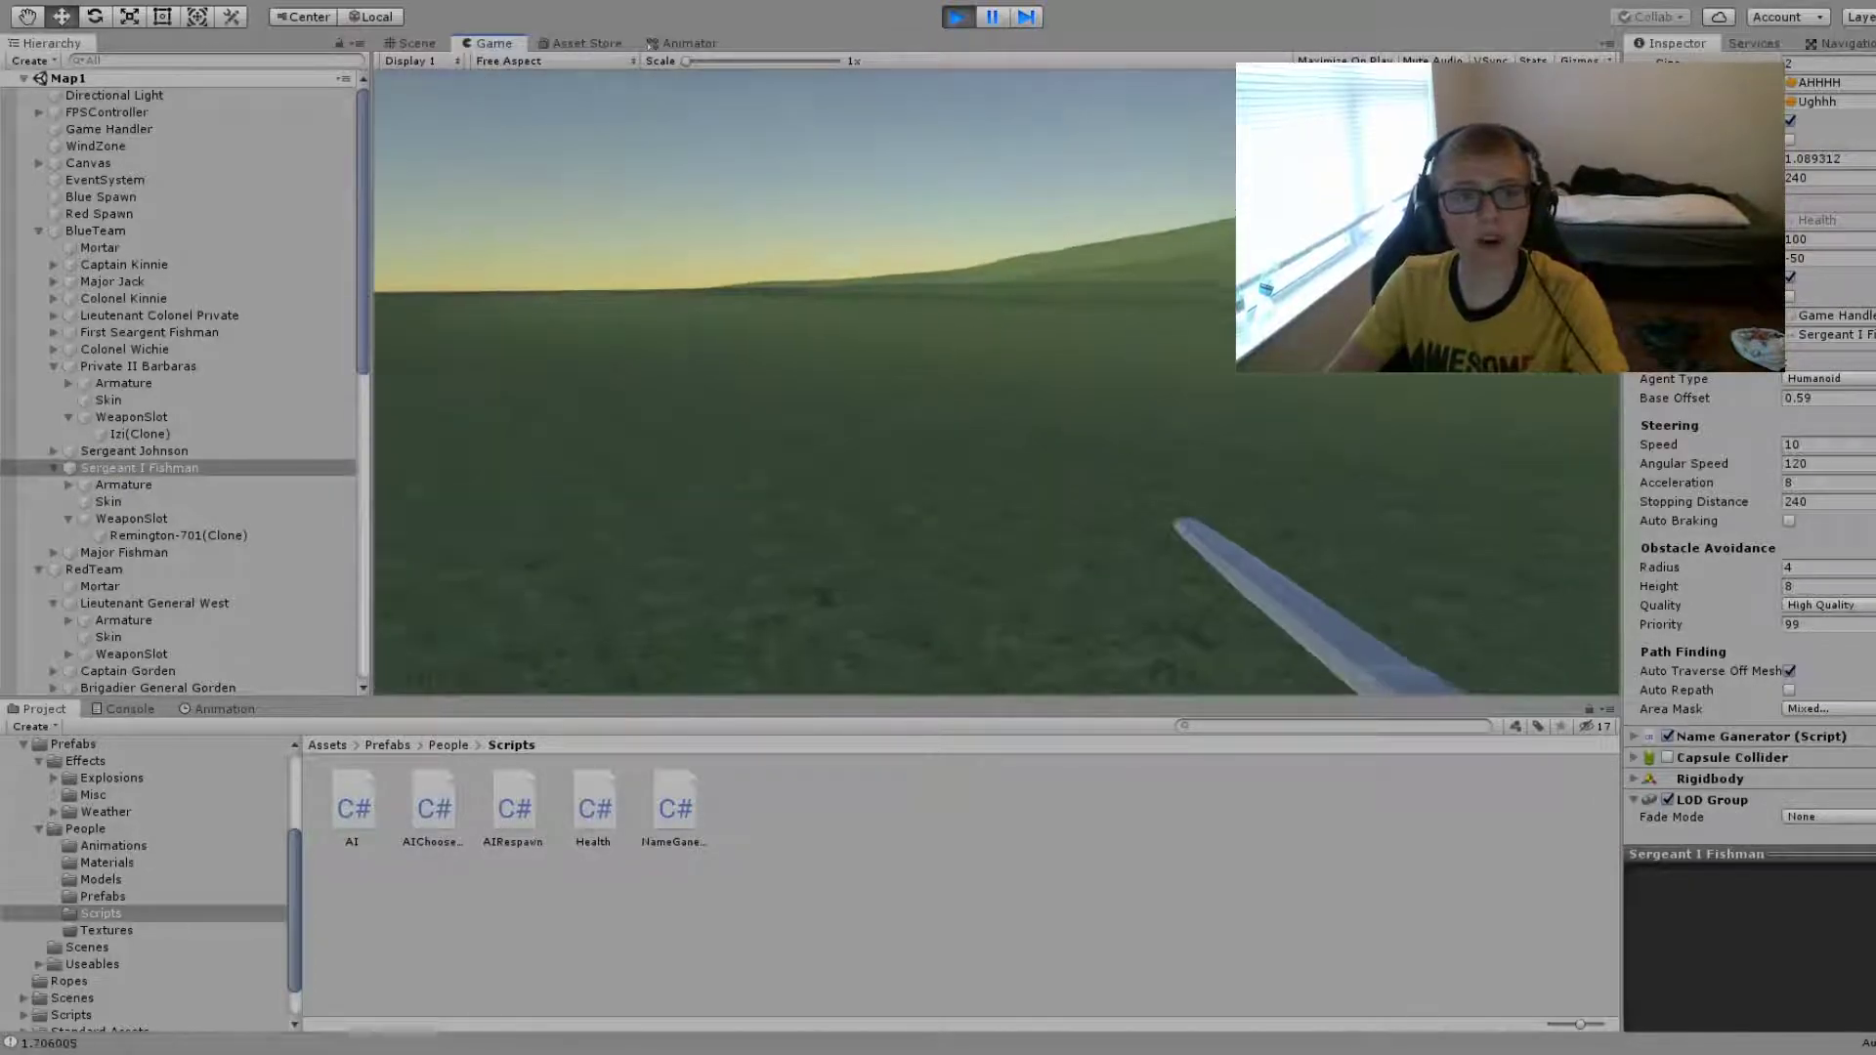
click(410, 43)
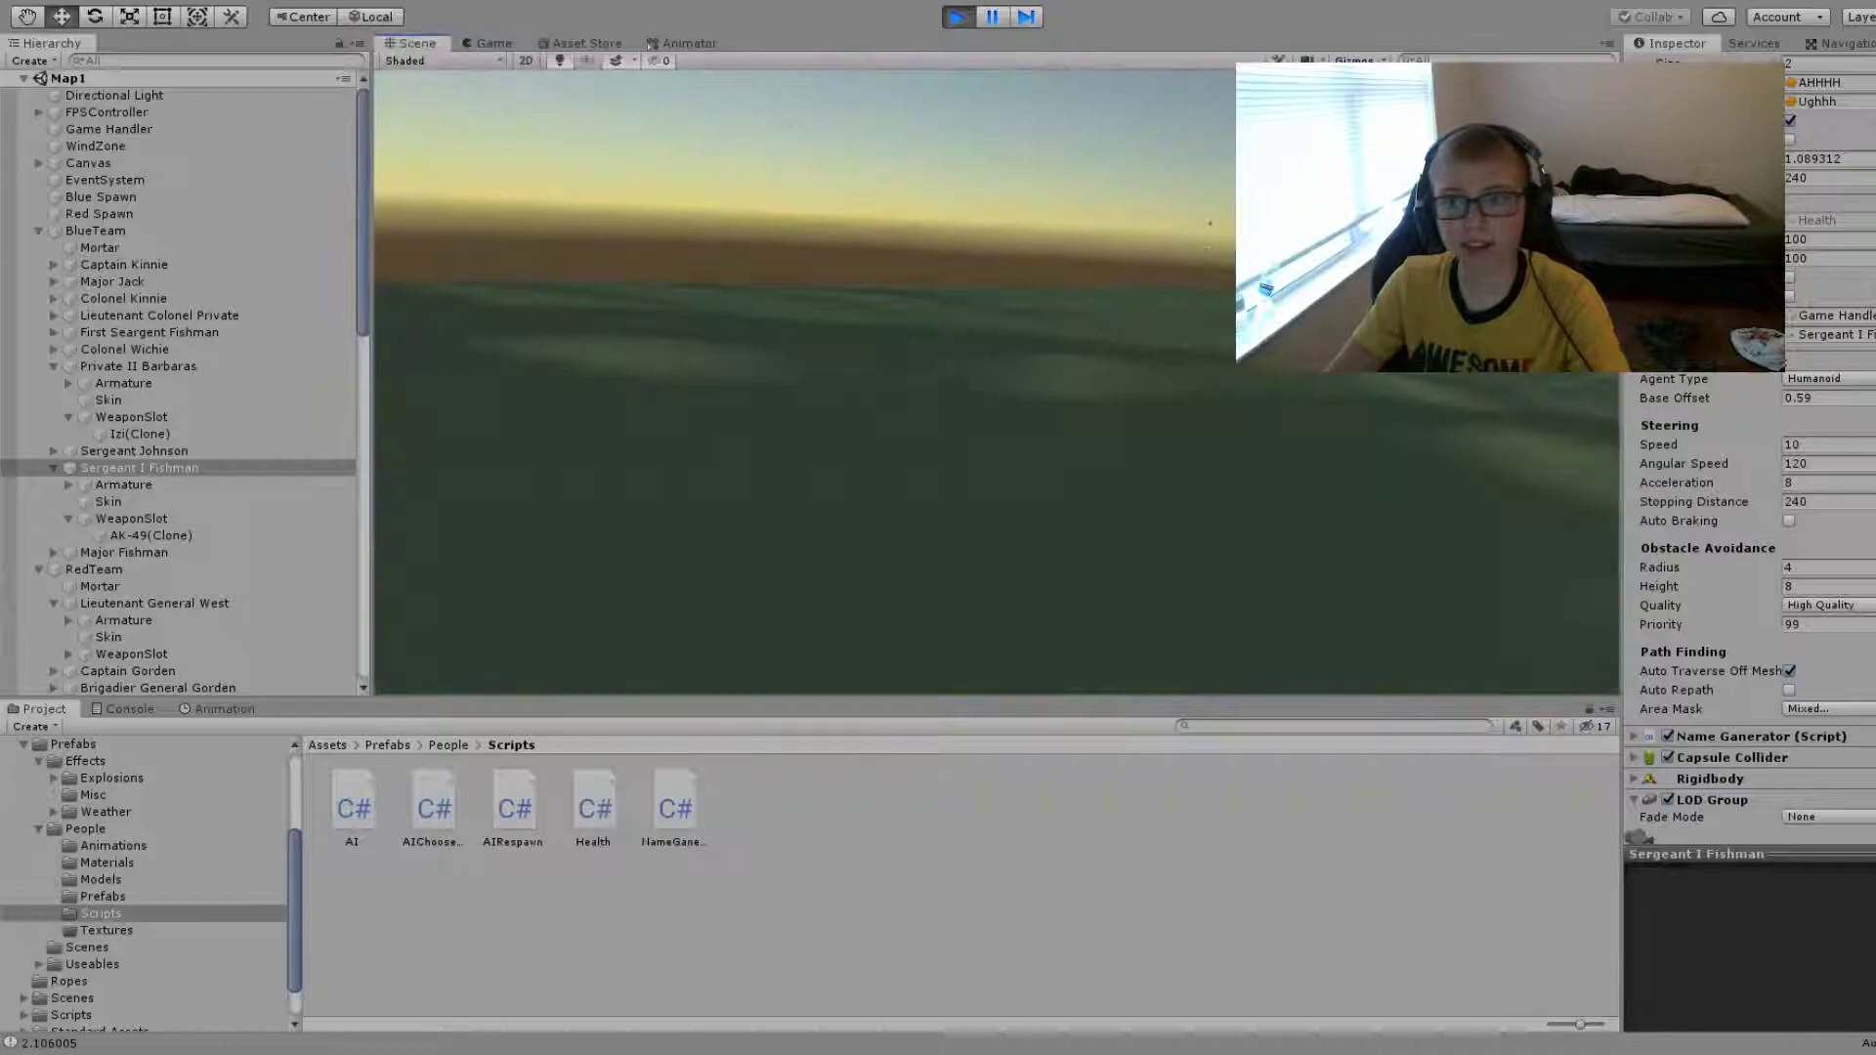
click(149, 127)
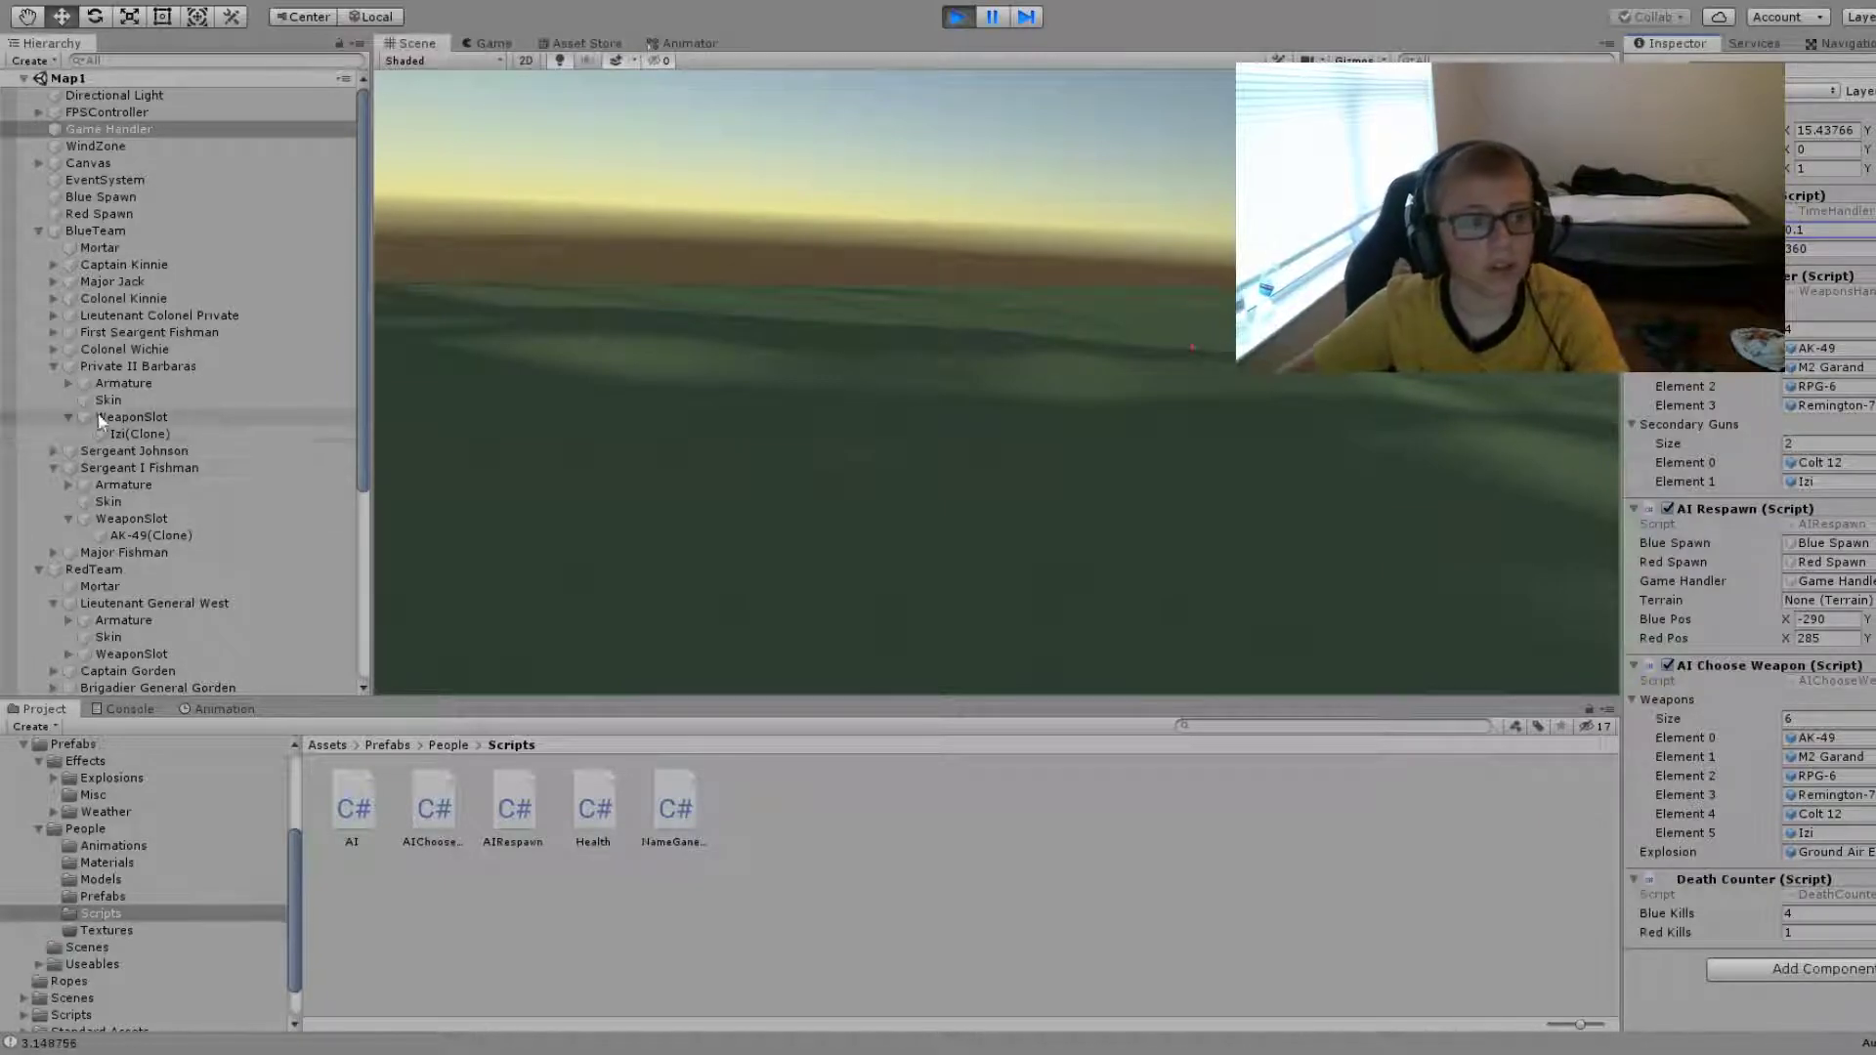
- Select and frame Private II Barbaras, then scroll the Inspector to his Health script
click(183, 367)
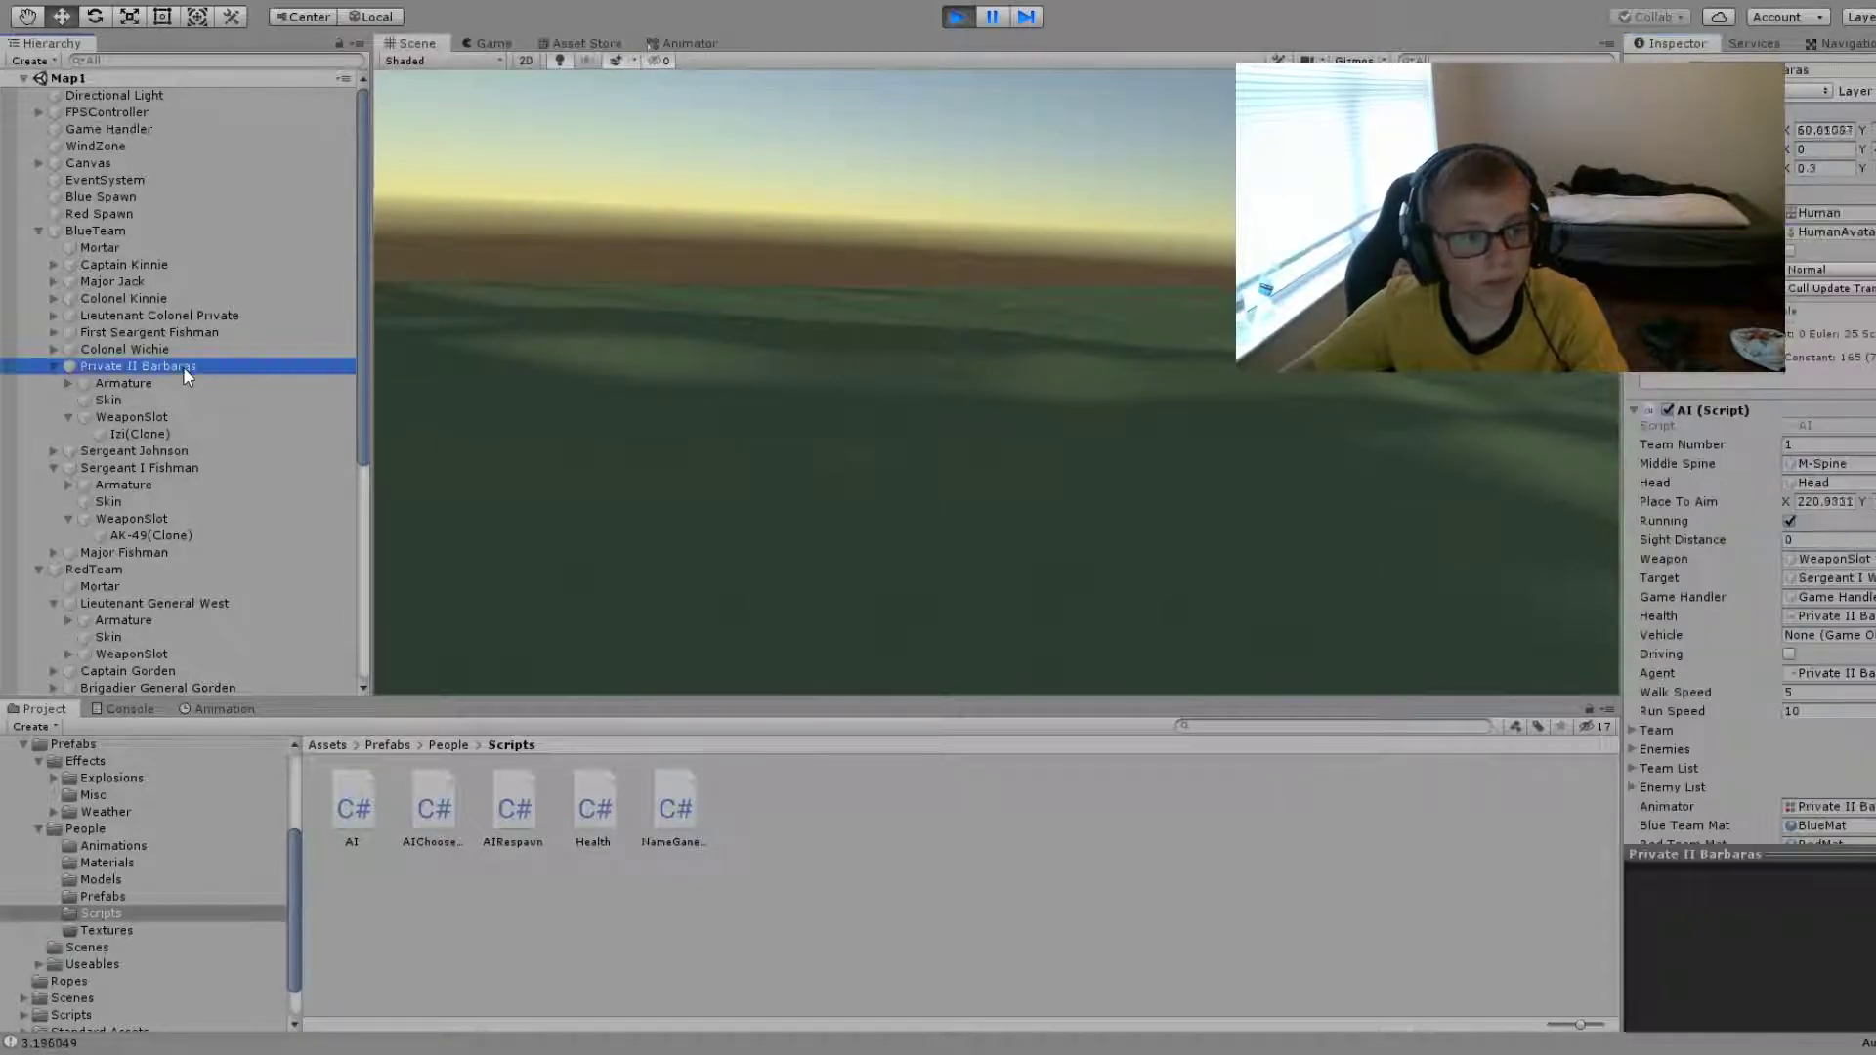
right_drag(684, 410, 729, 407)
key(f)
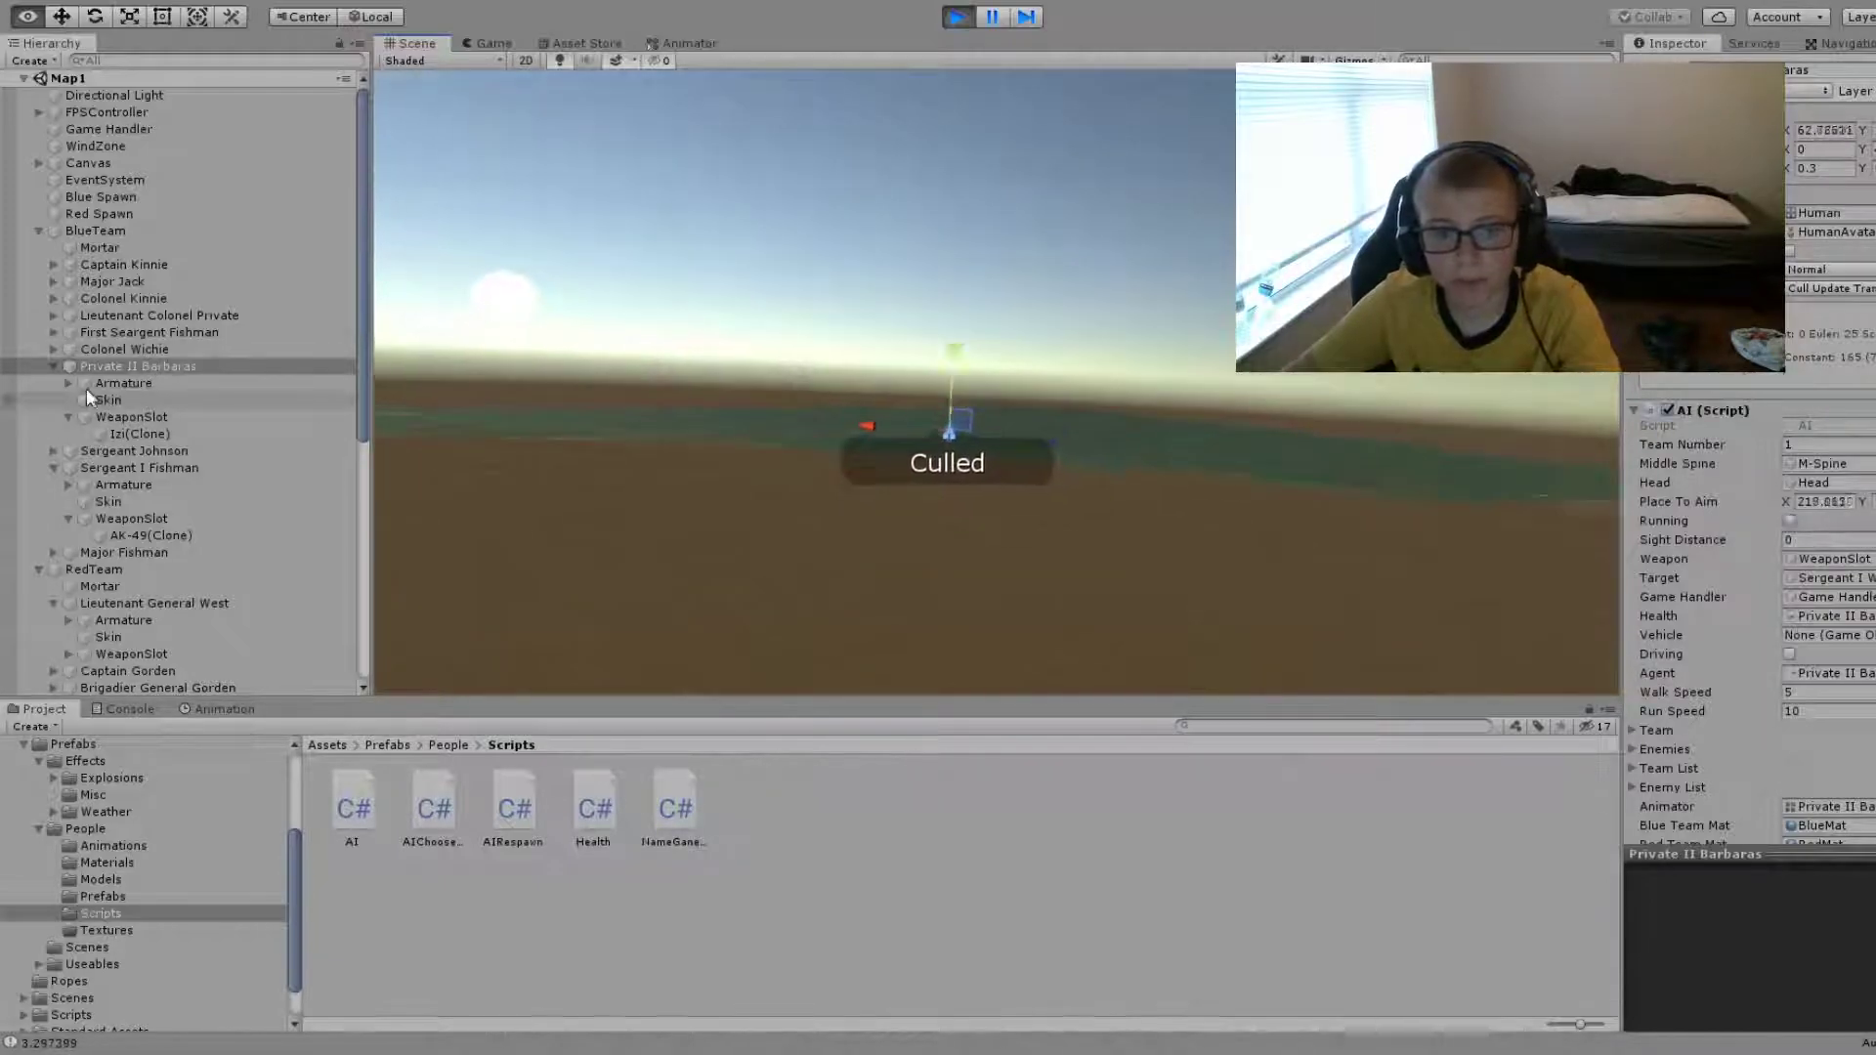
right_drag(730, 406, 743, 508)
scroll(1749, 586, down, 10)
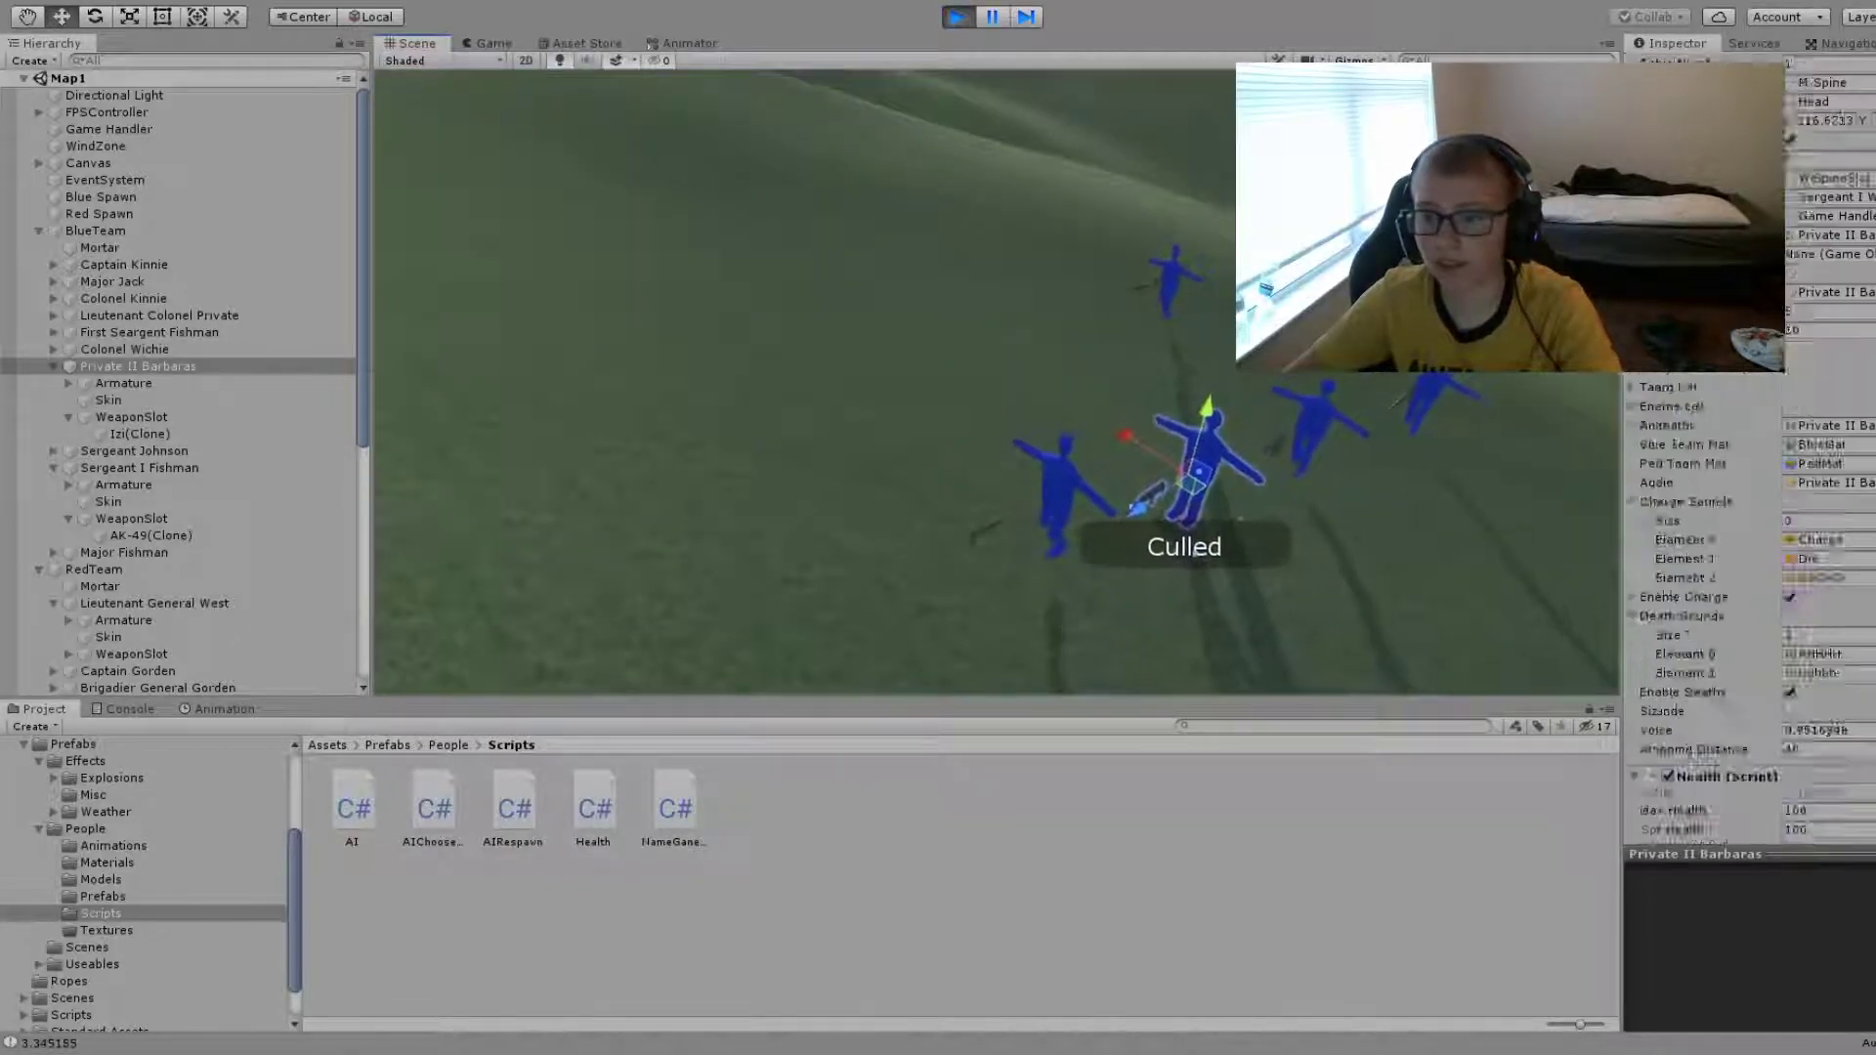
scroll(1749, 586, down, 10)
scroll(1748, 586, up, 5)
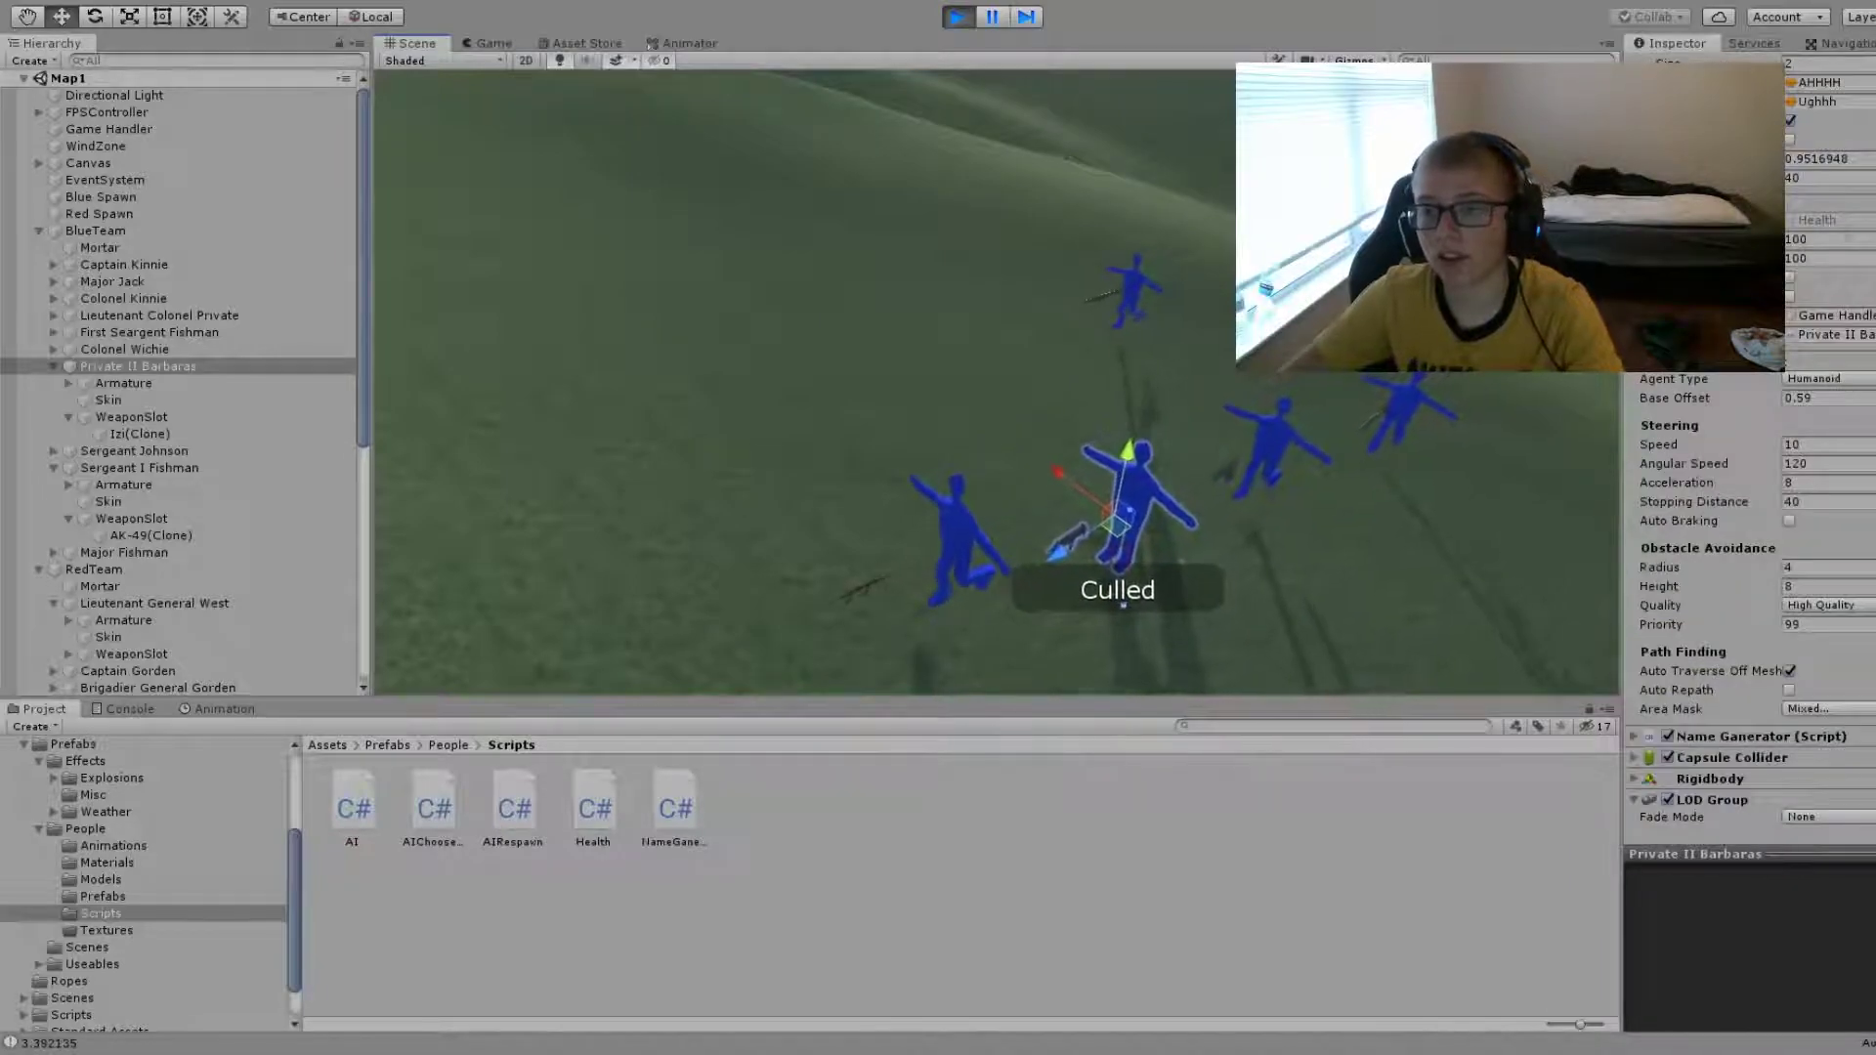
- Set Max Health to 50000 and Cur Health to 49999.3, then orbit over the soldiers
text(50000)
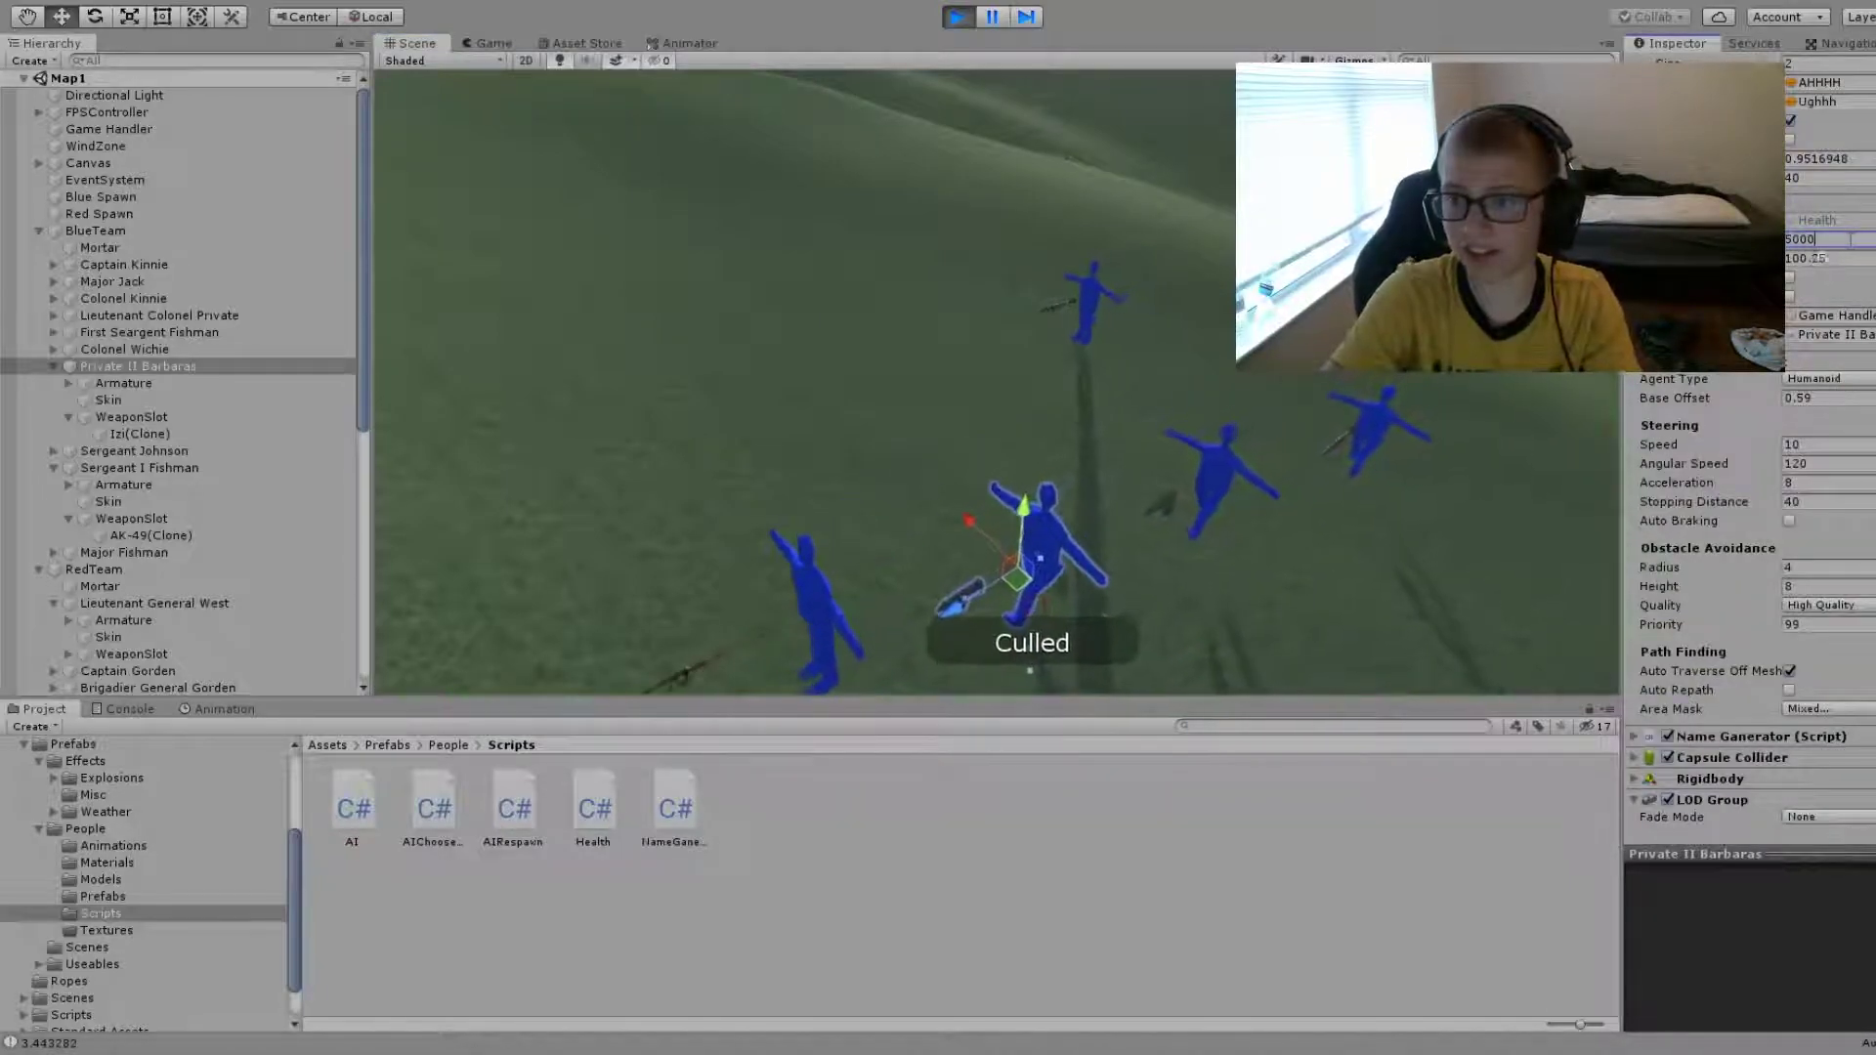
key(Tab)
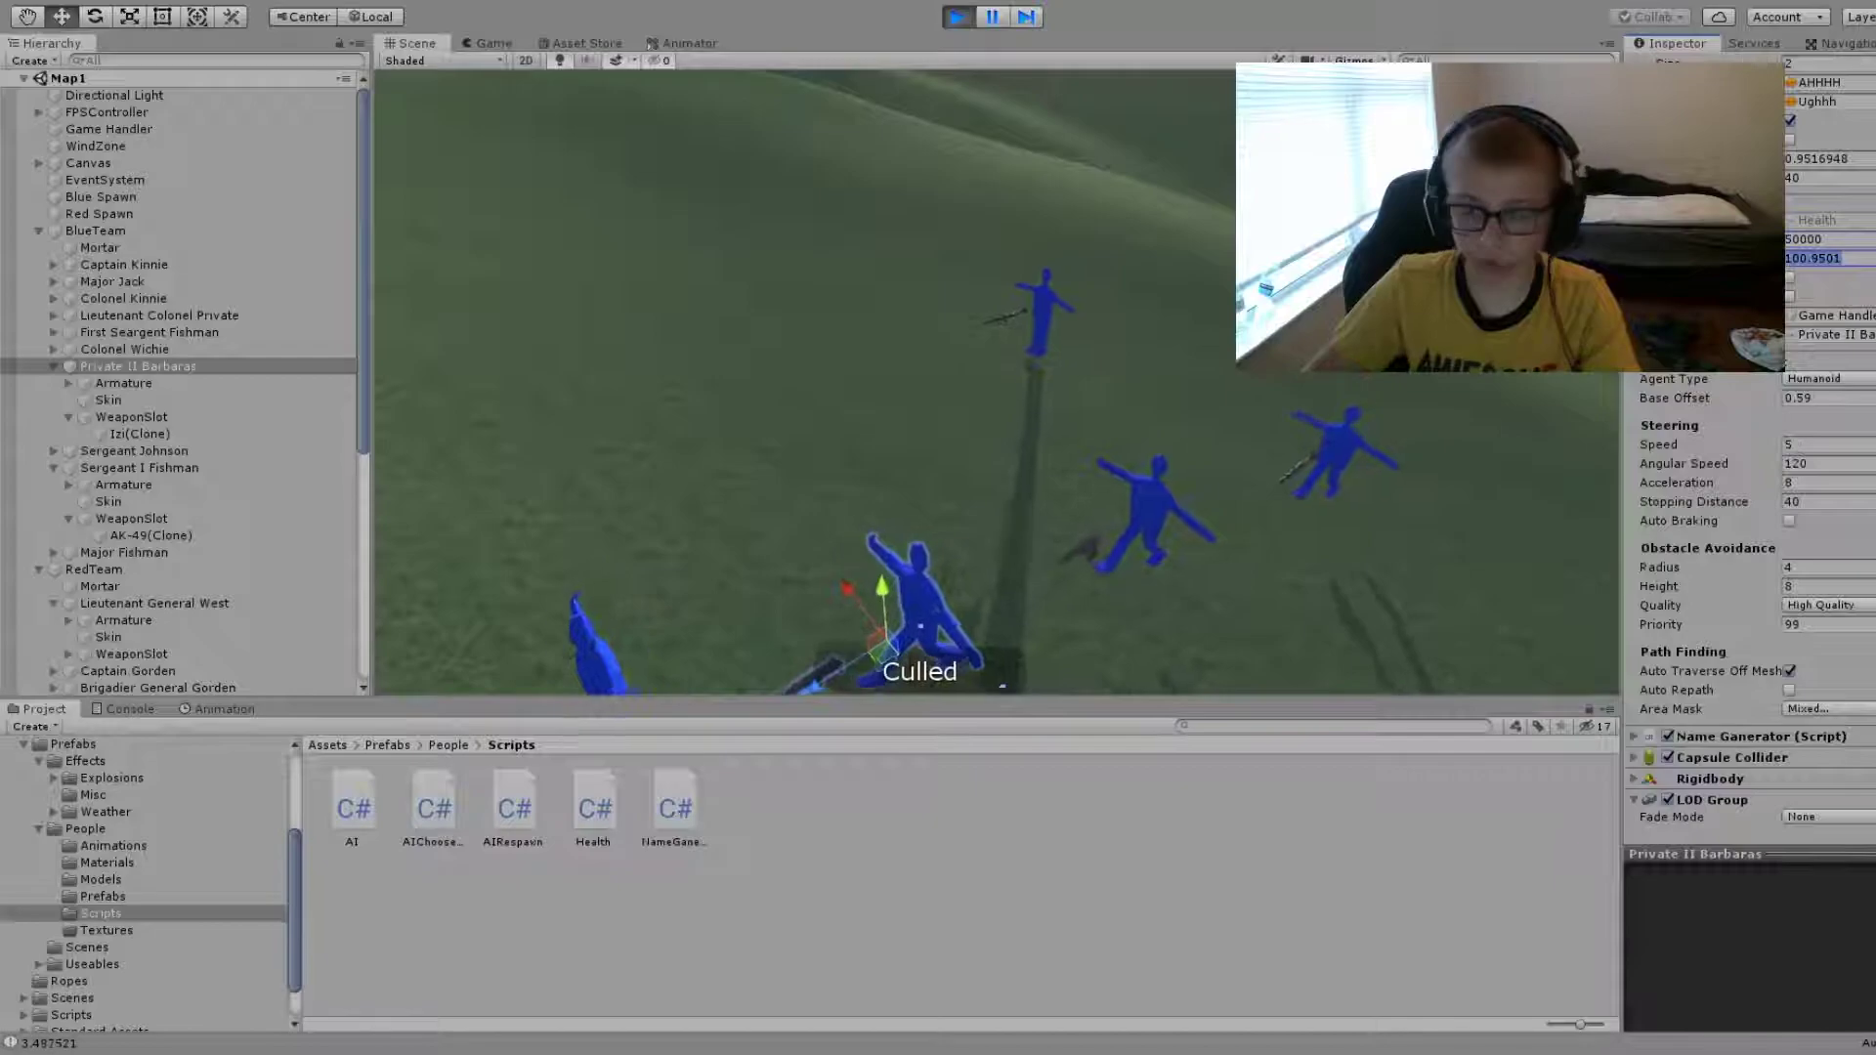
text(49999.3)
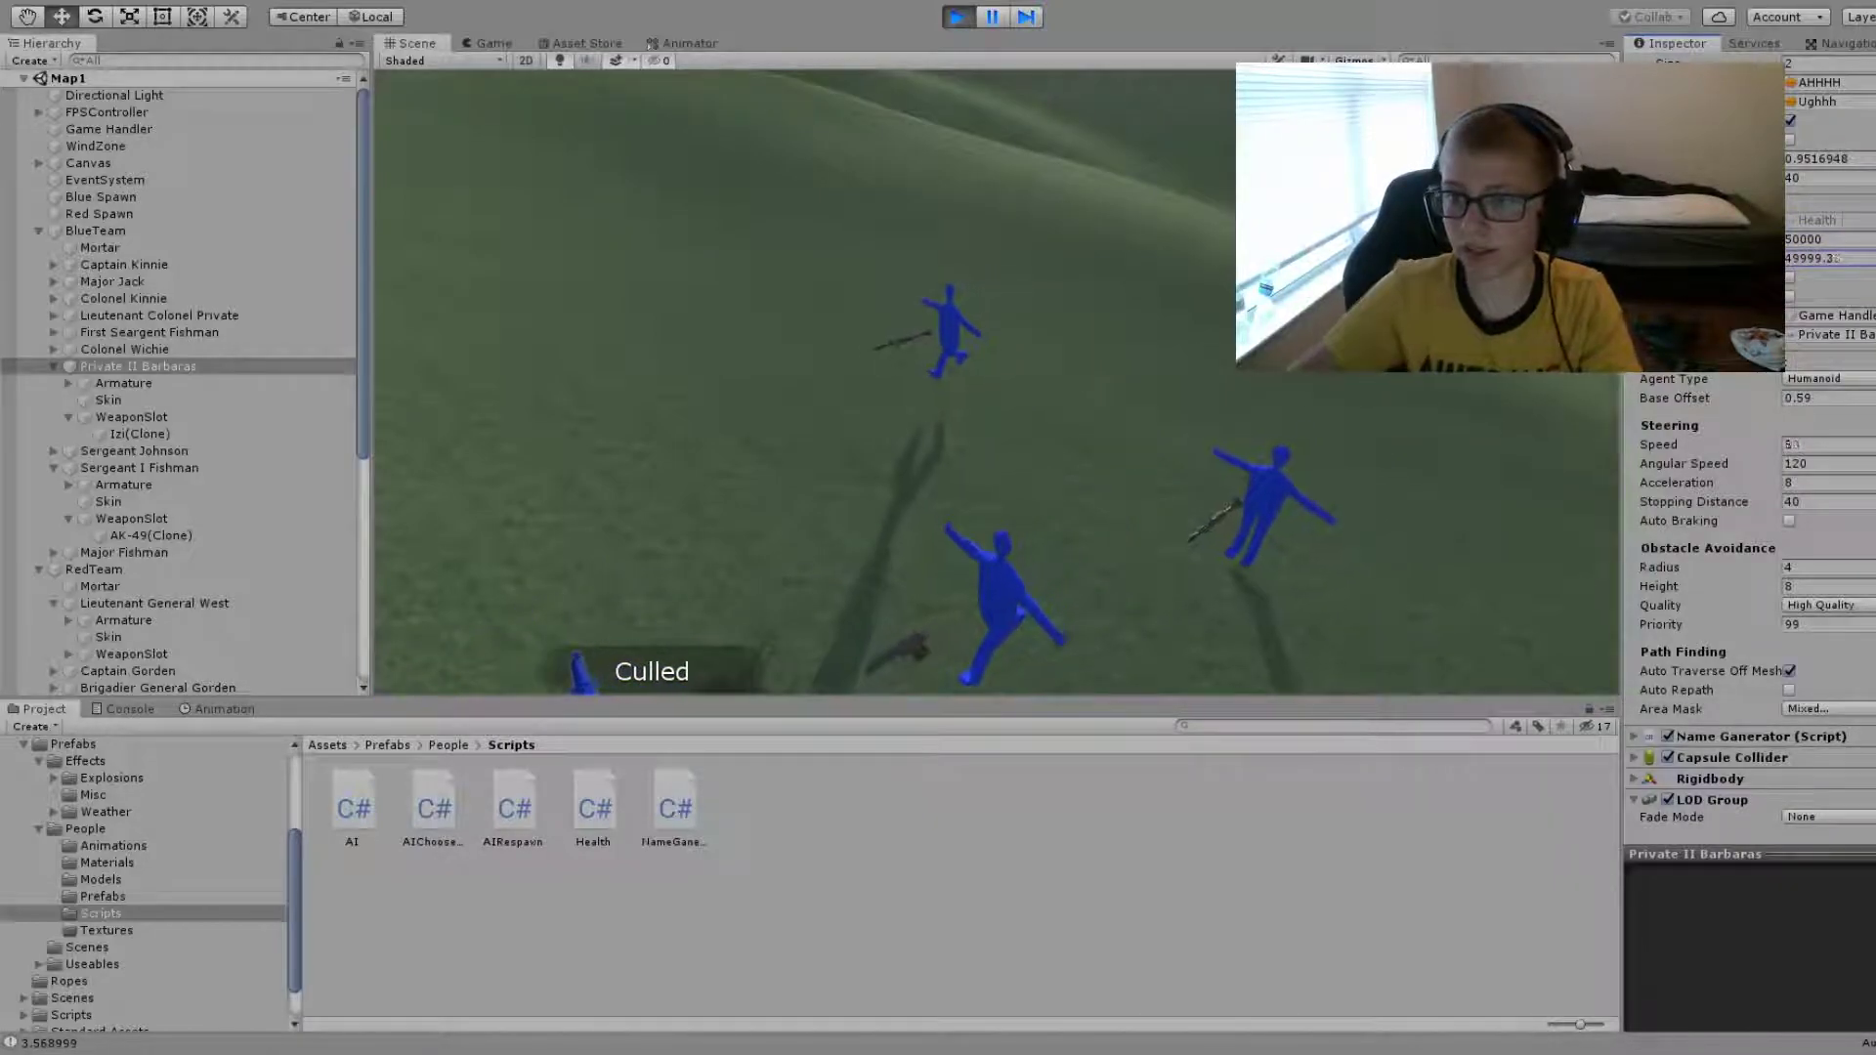
mouse_move(1075, 391)
alt+mouse_down()
mouse_move(1166, 313)
mouse_move(967, 338)
alt+mouse_up()
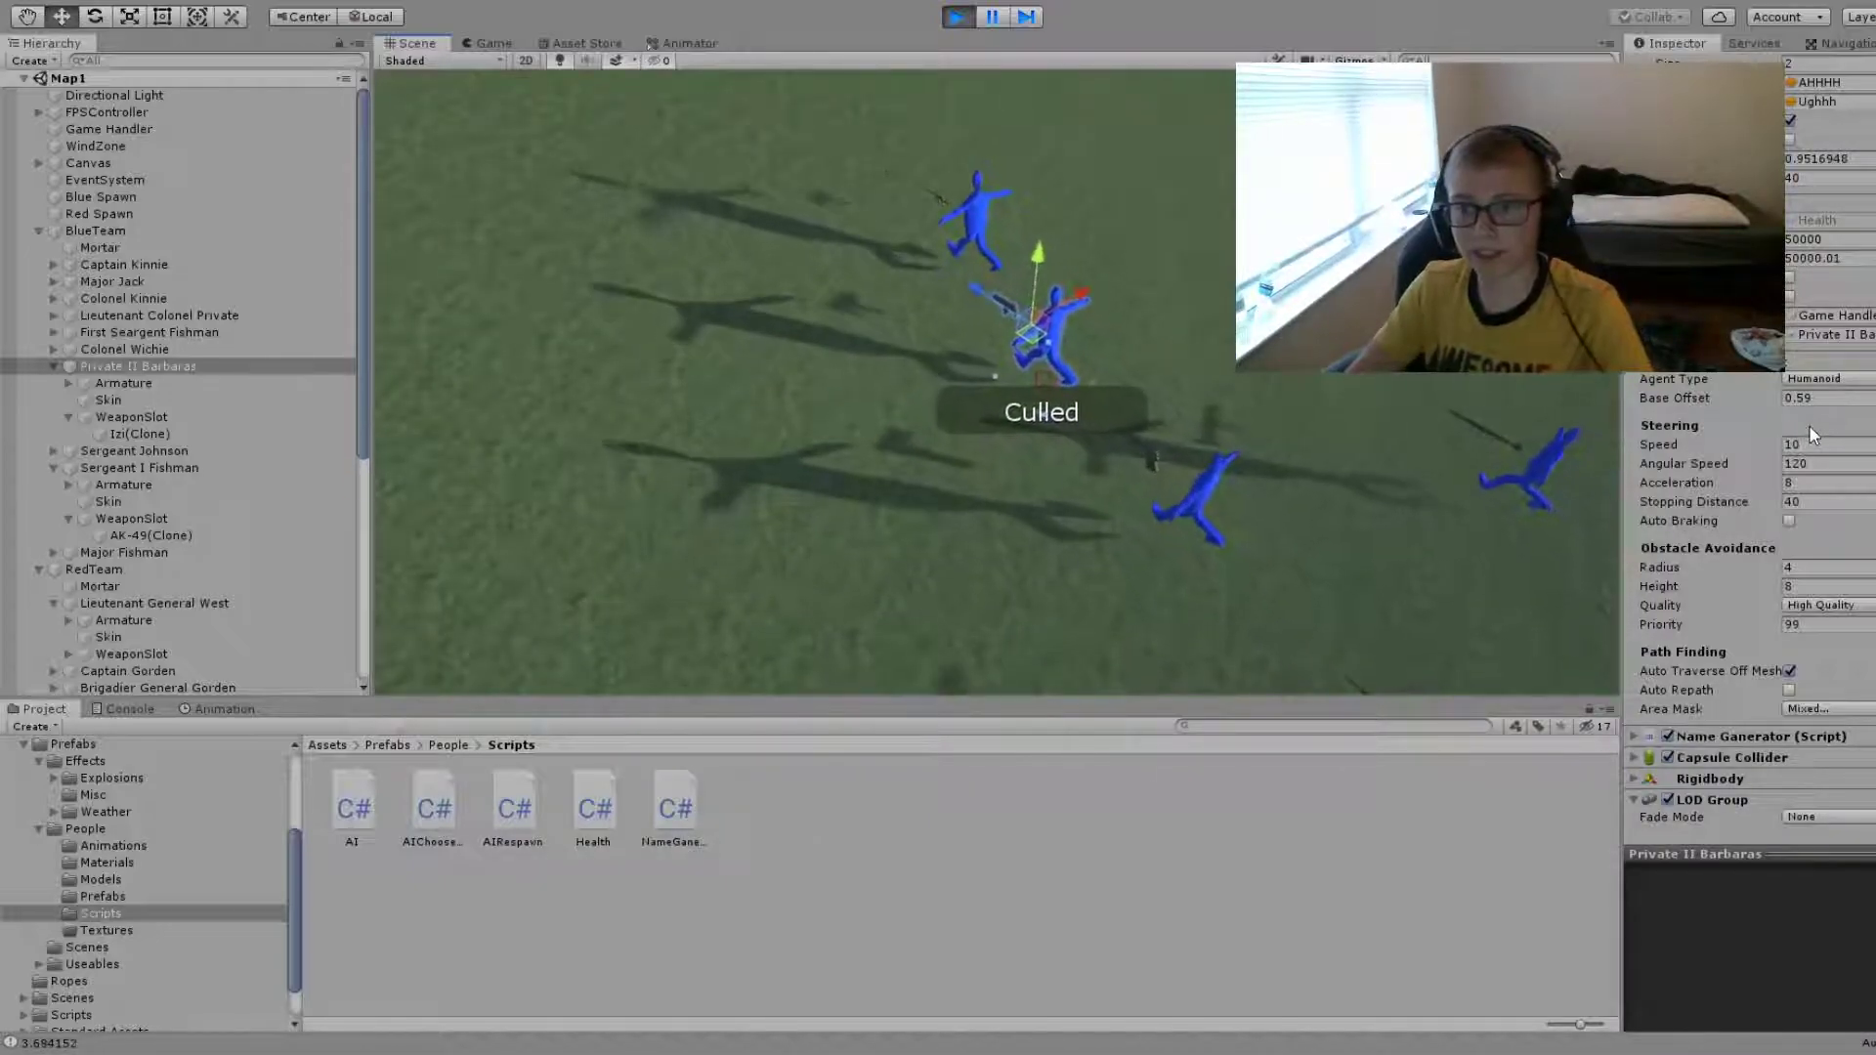
alt+drag(1234, 417, 1067, 266)
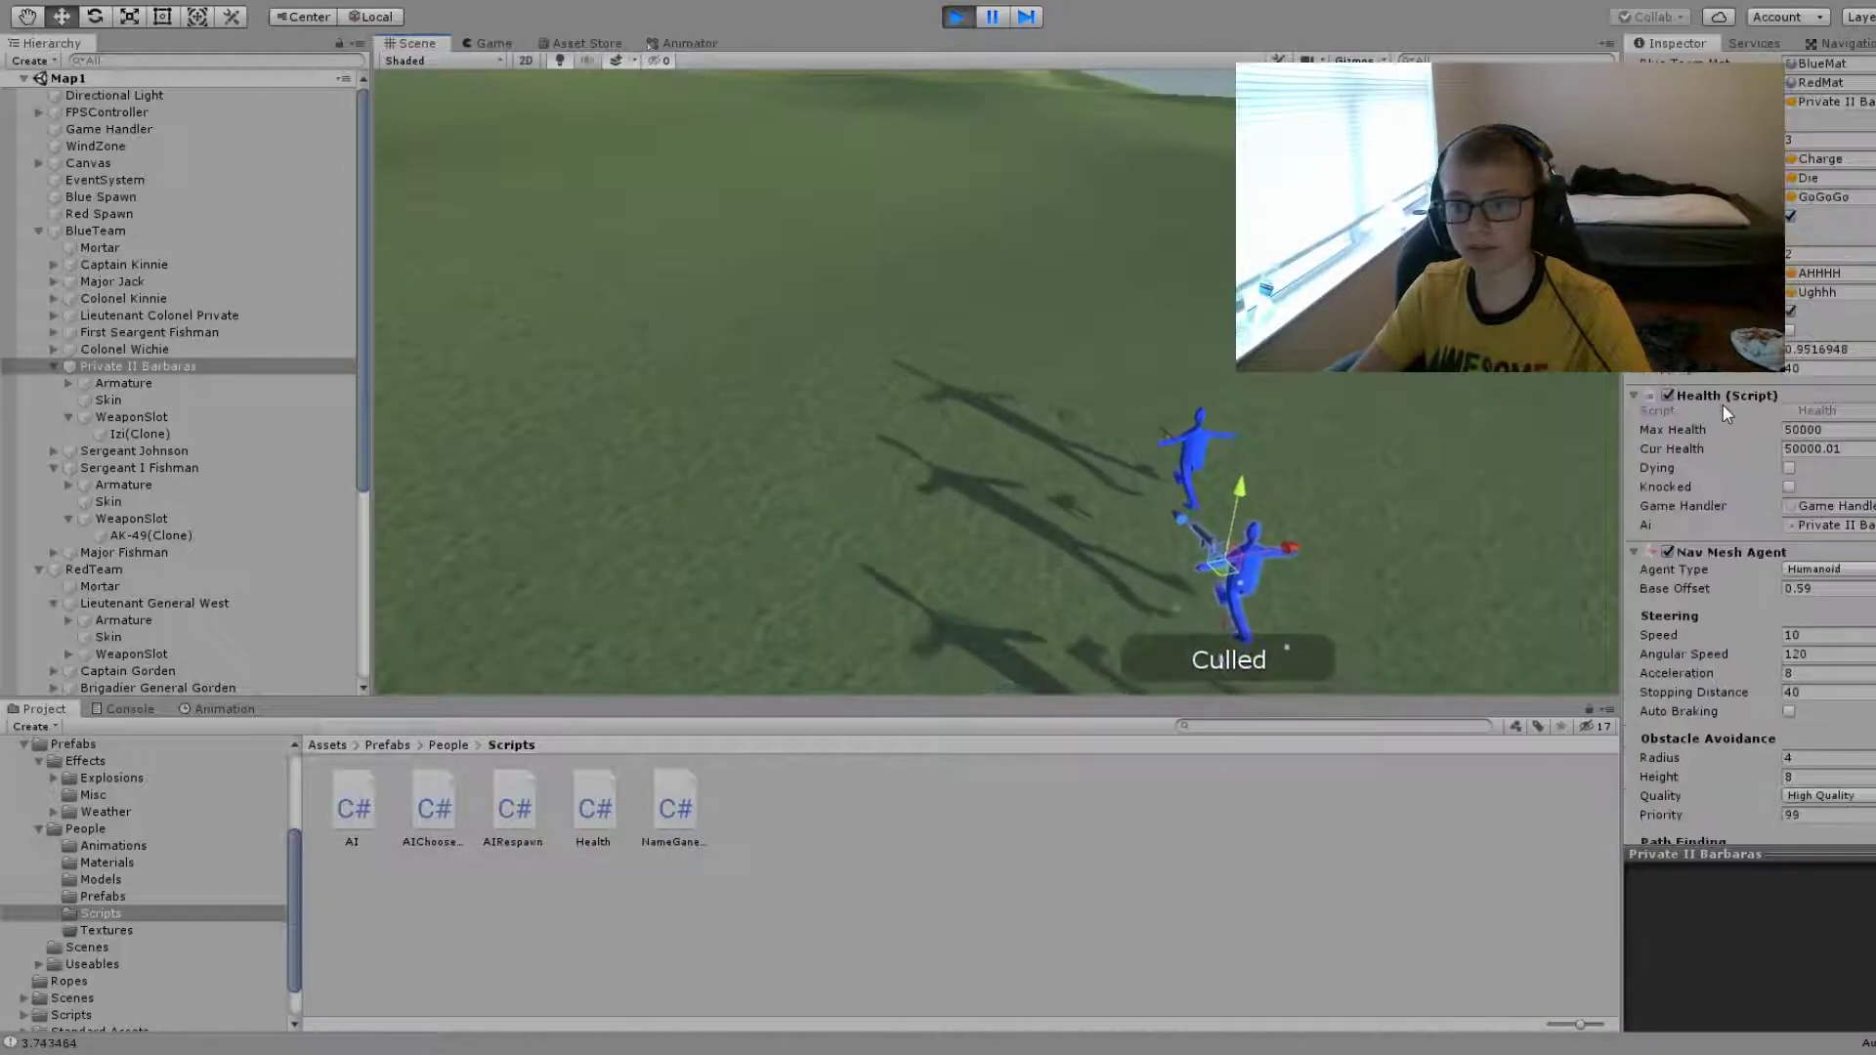
scroll(1722, 404, up, 5)
scroll(1727, 413, up, 5)
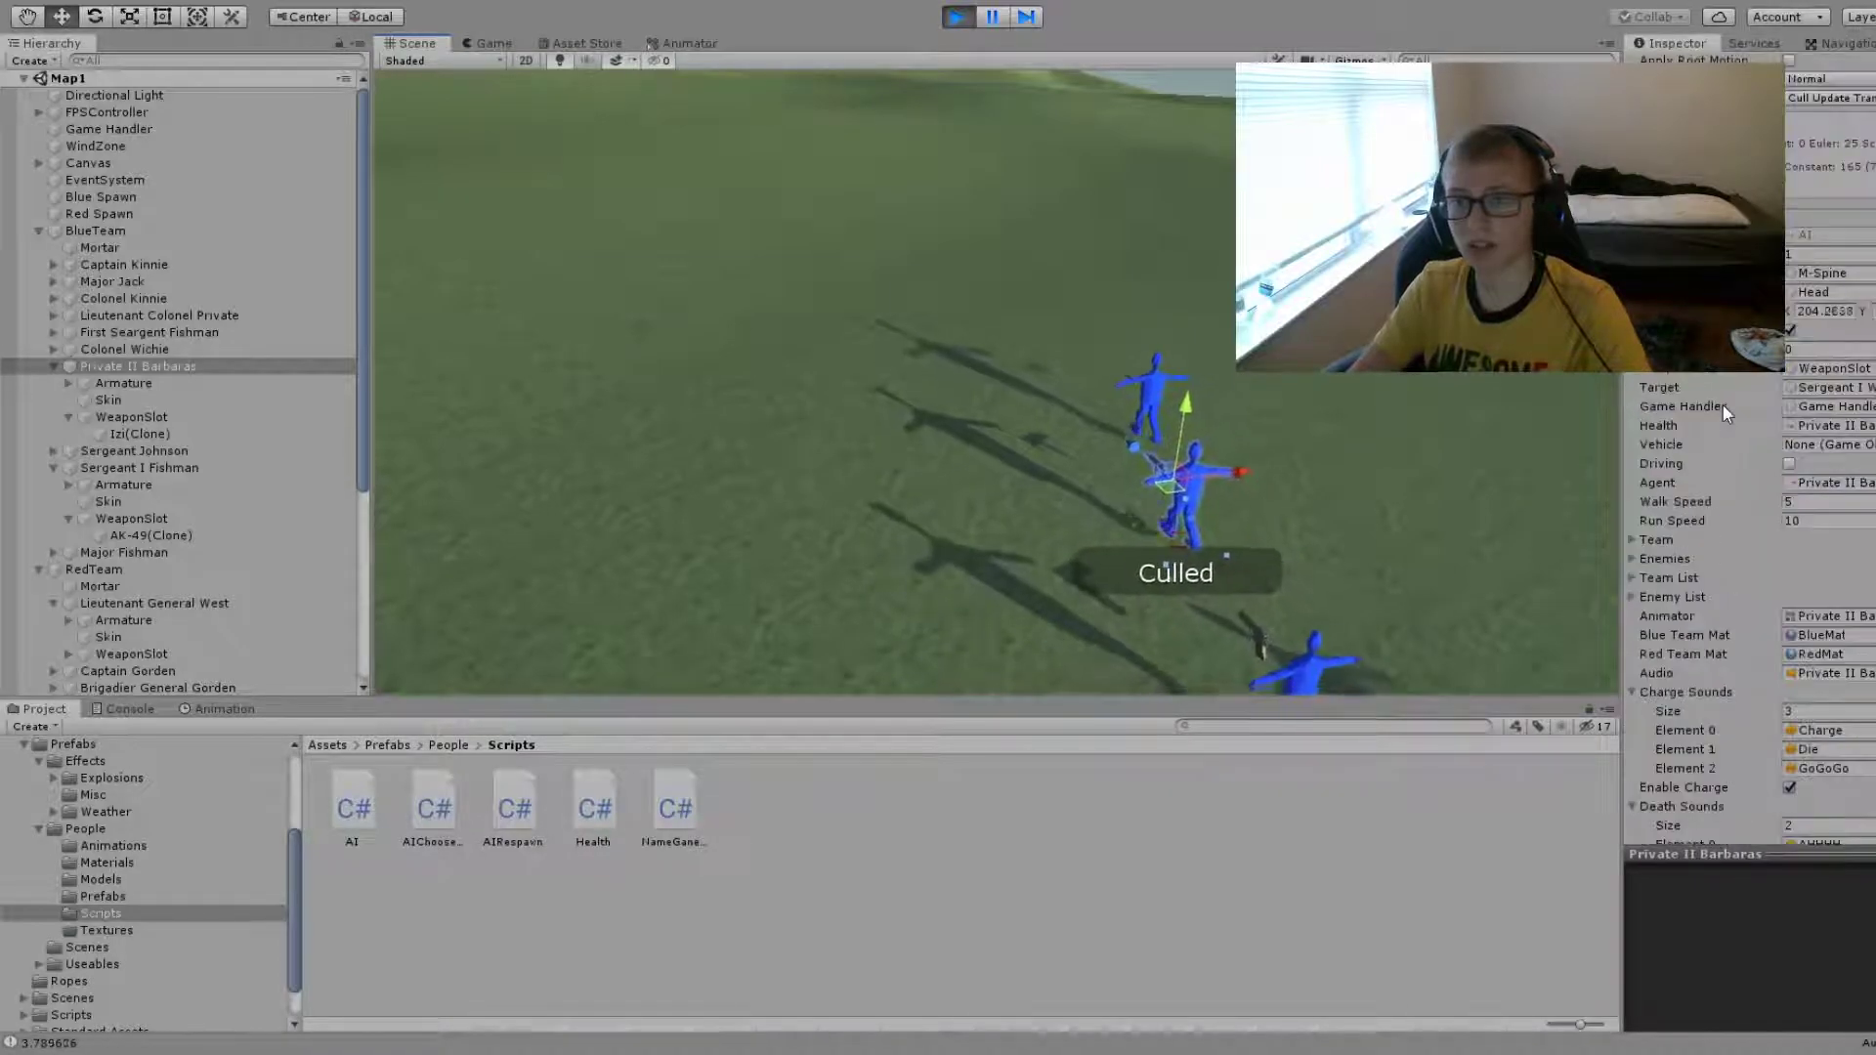
- Select the Izi(Clone) weapon and raise its stats, 10 to 100 and 200 to 2000
click(154, 434)
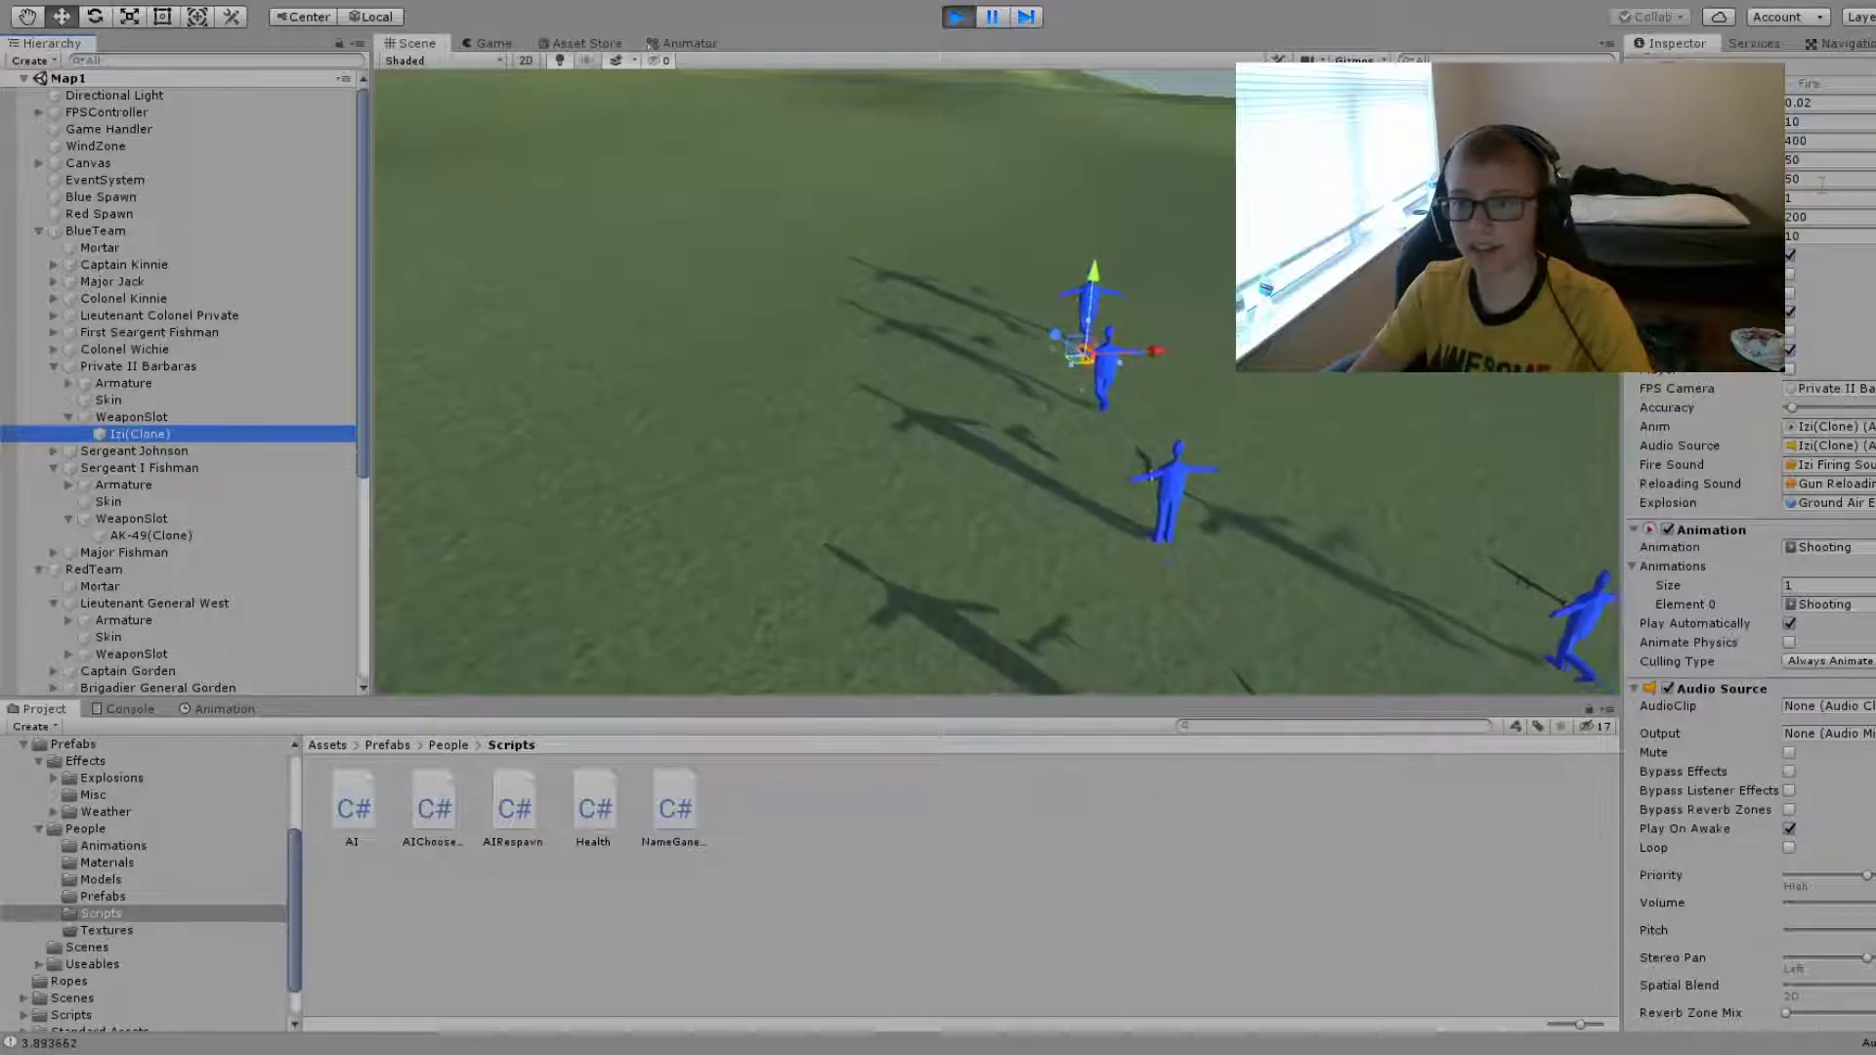
click(1827, 122)
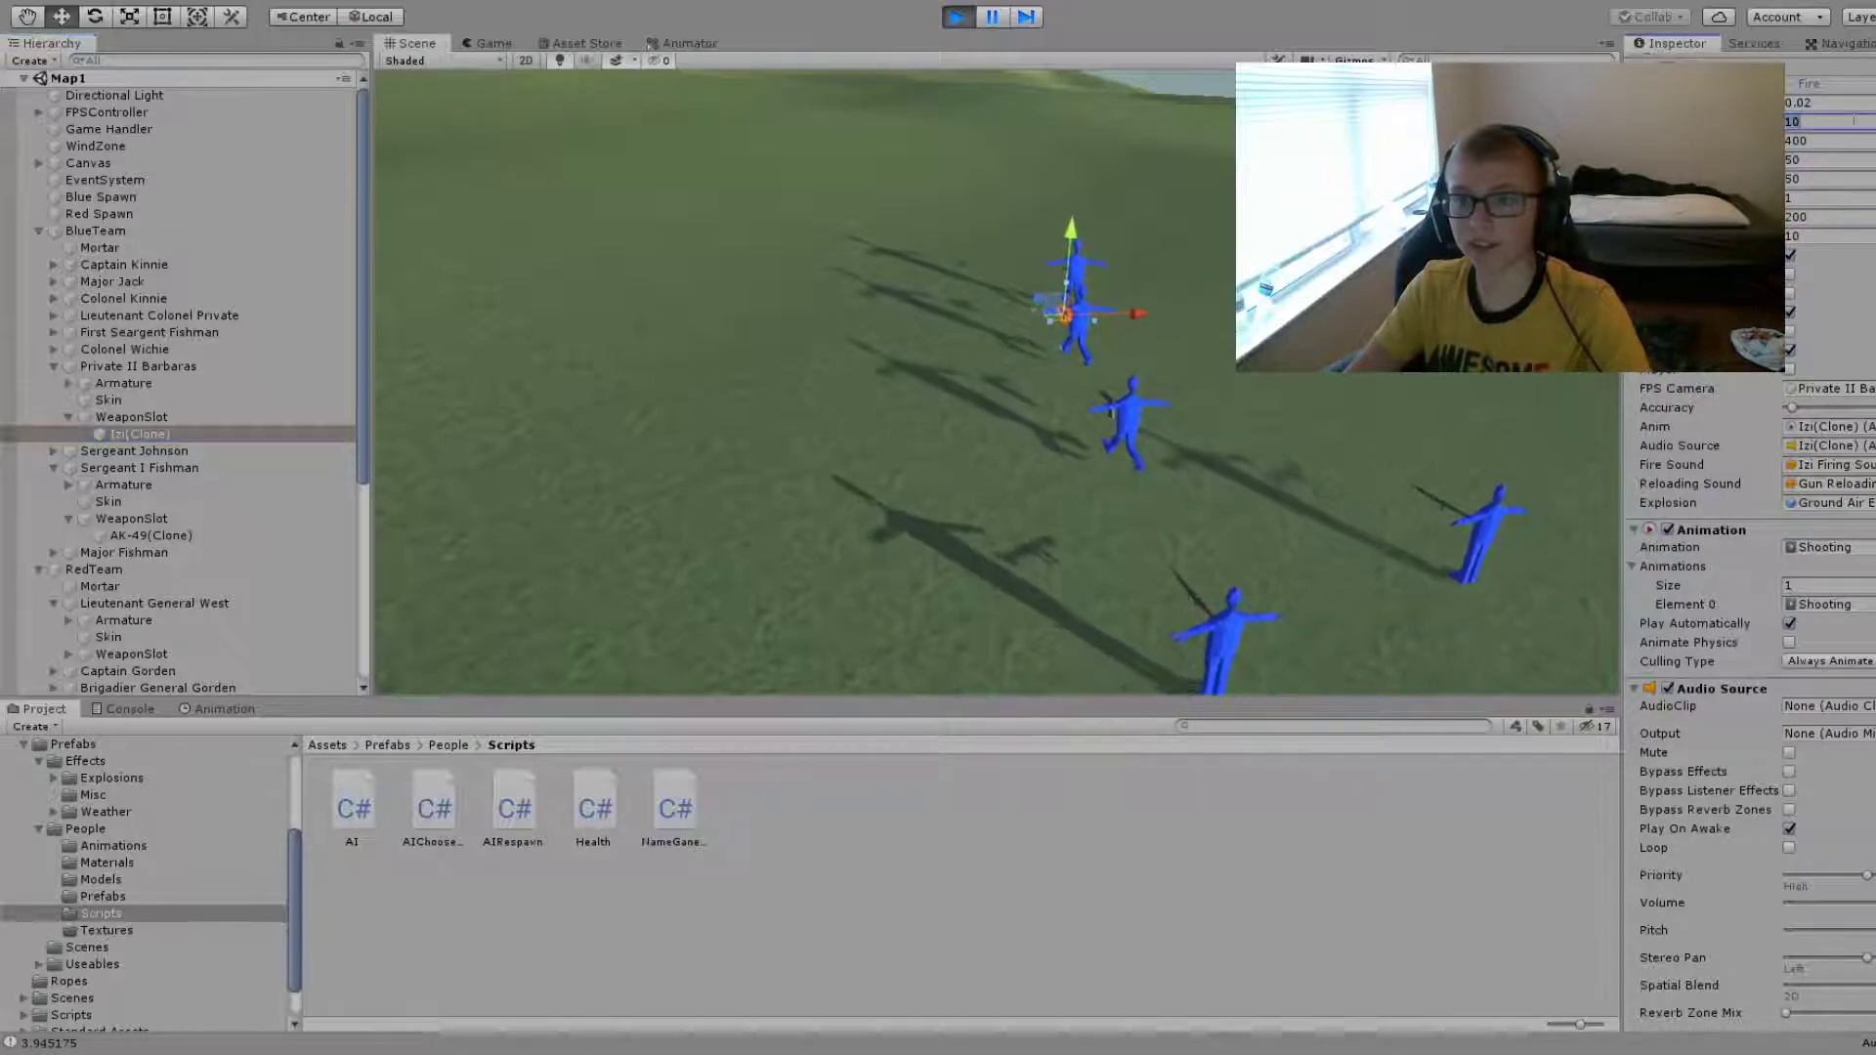
text(100)
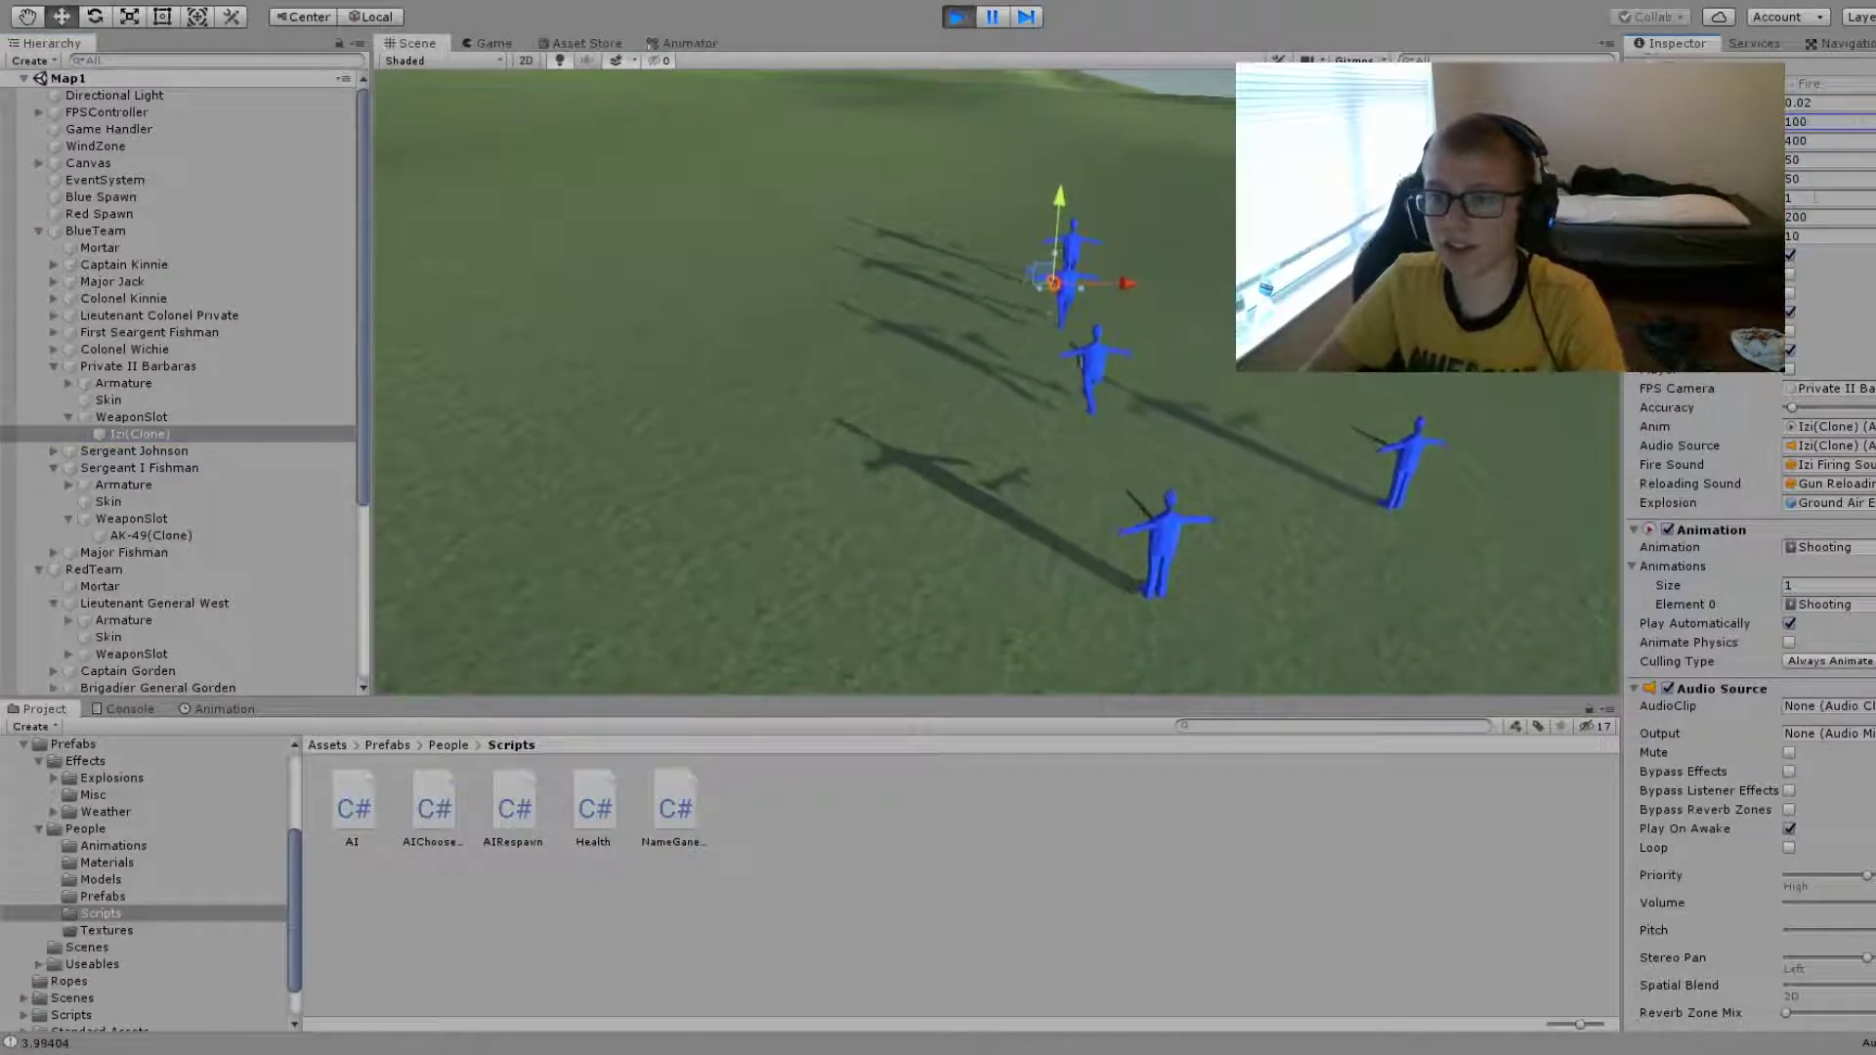
click(1846, 140)
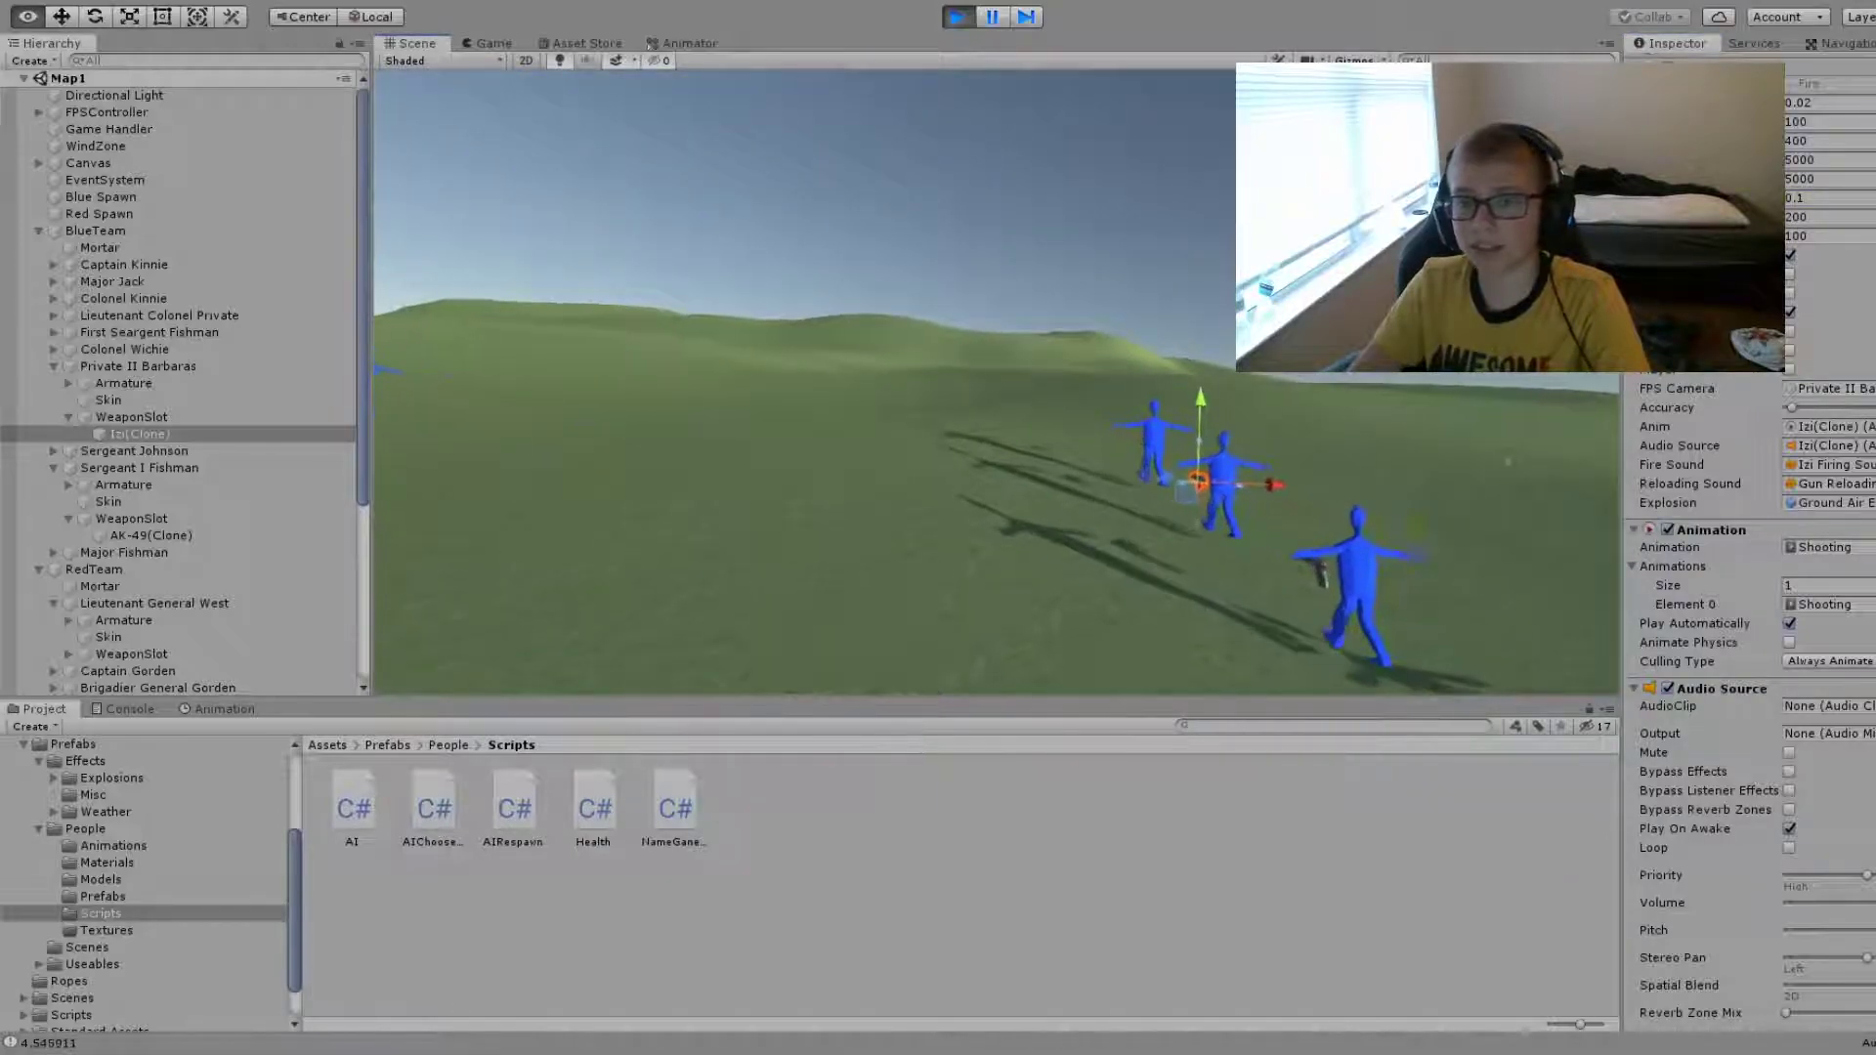
text(0)
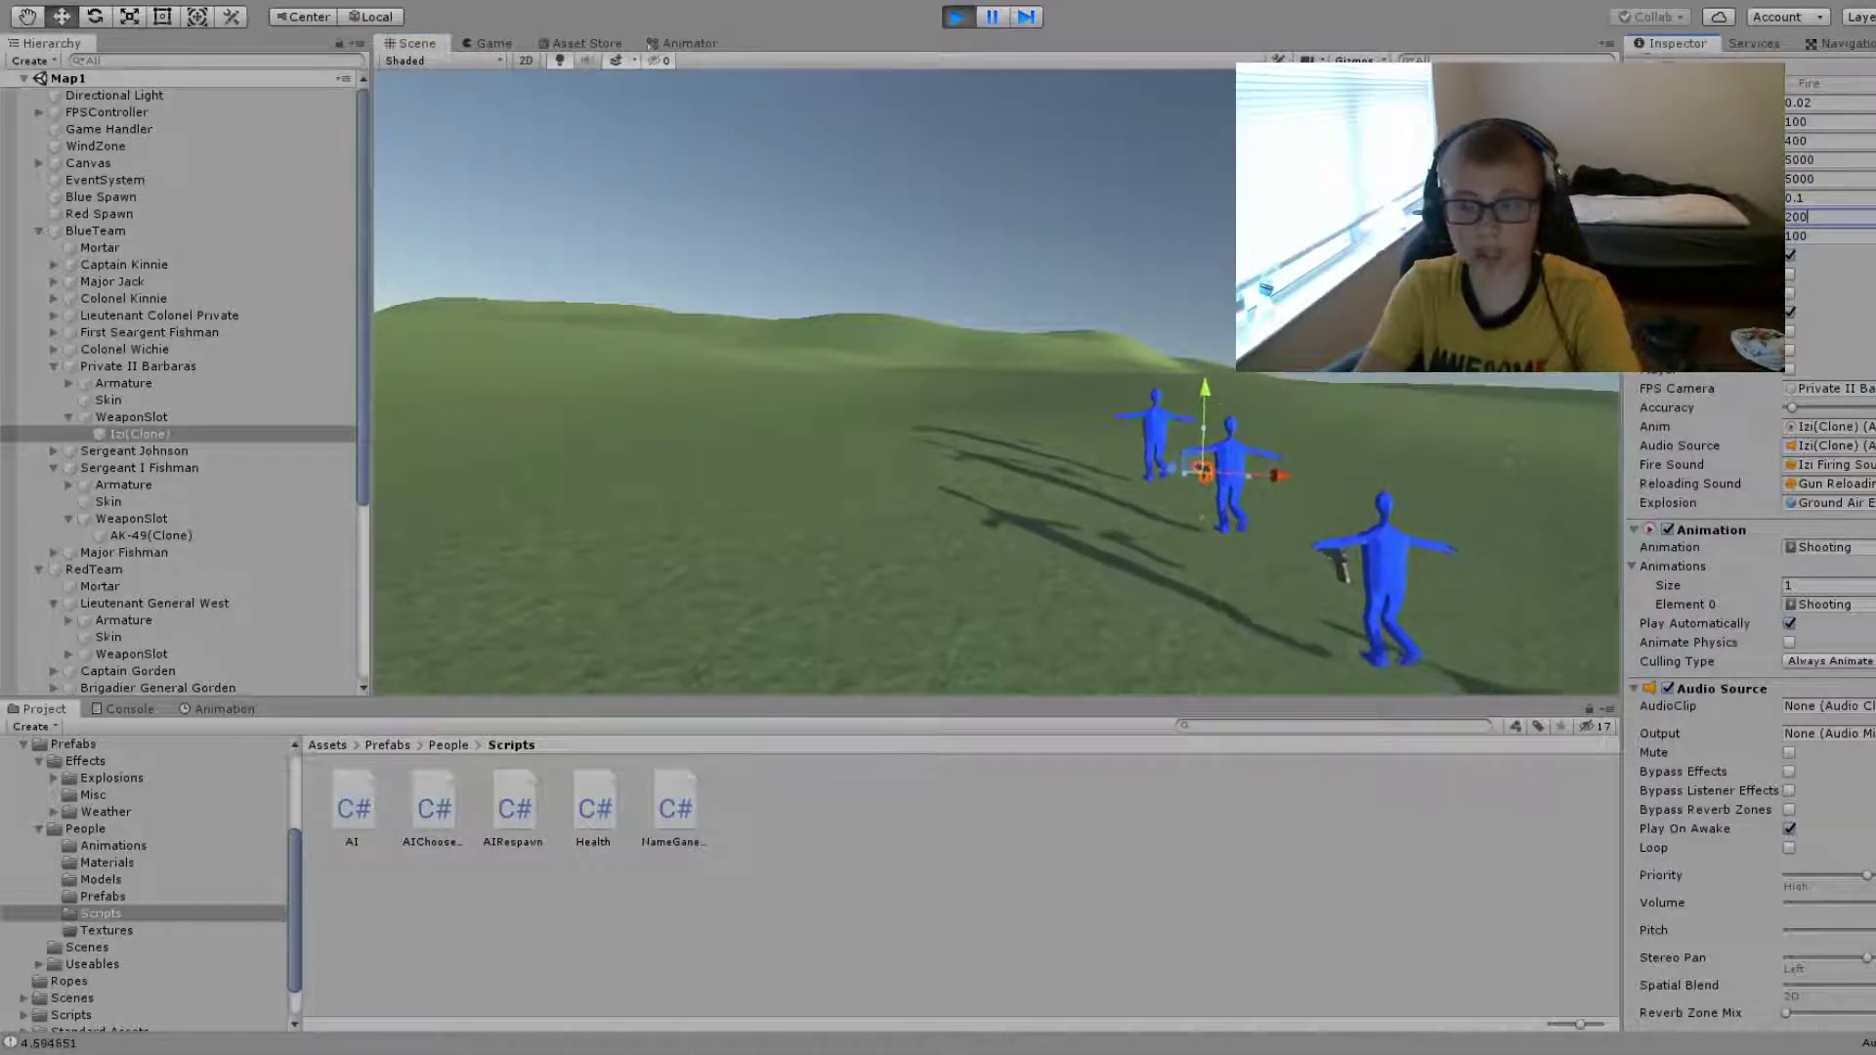
mouse_move(1134, 294)
right_down()
mouse_move(1080, 301)
mouse_move(1083, 324)
mouse_move(1019, 312)
right_up()
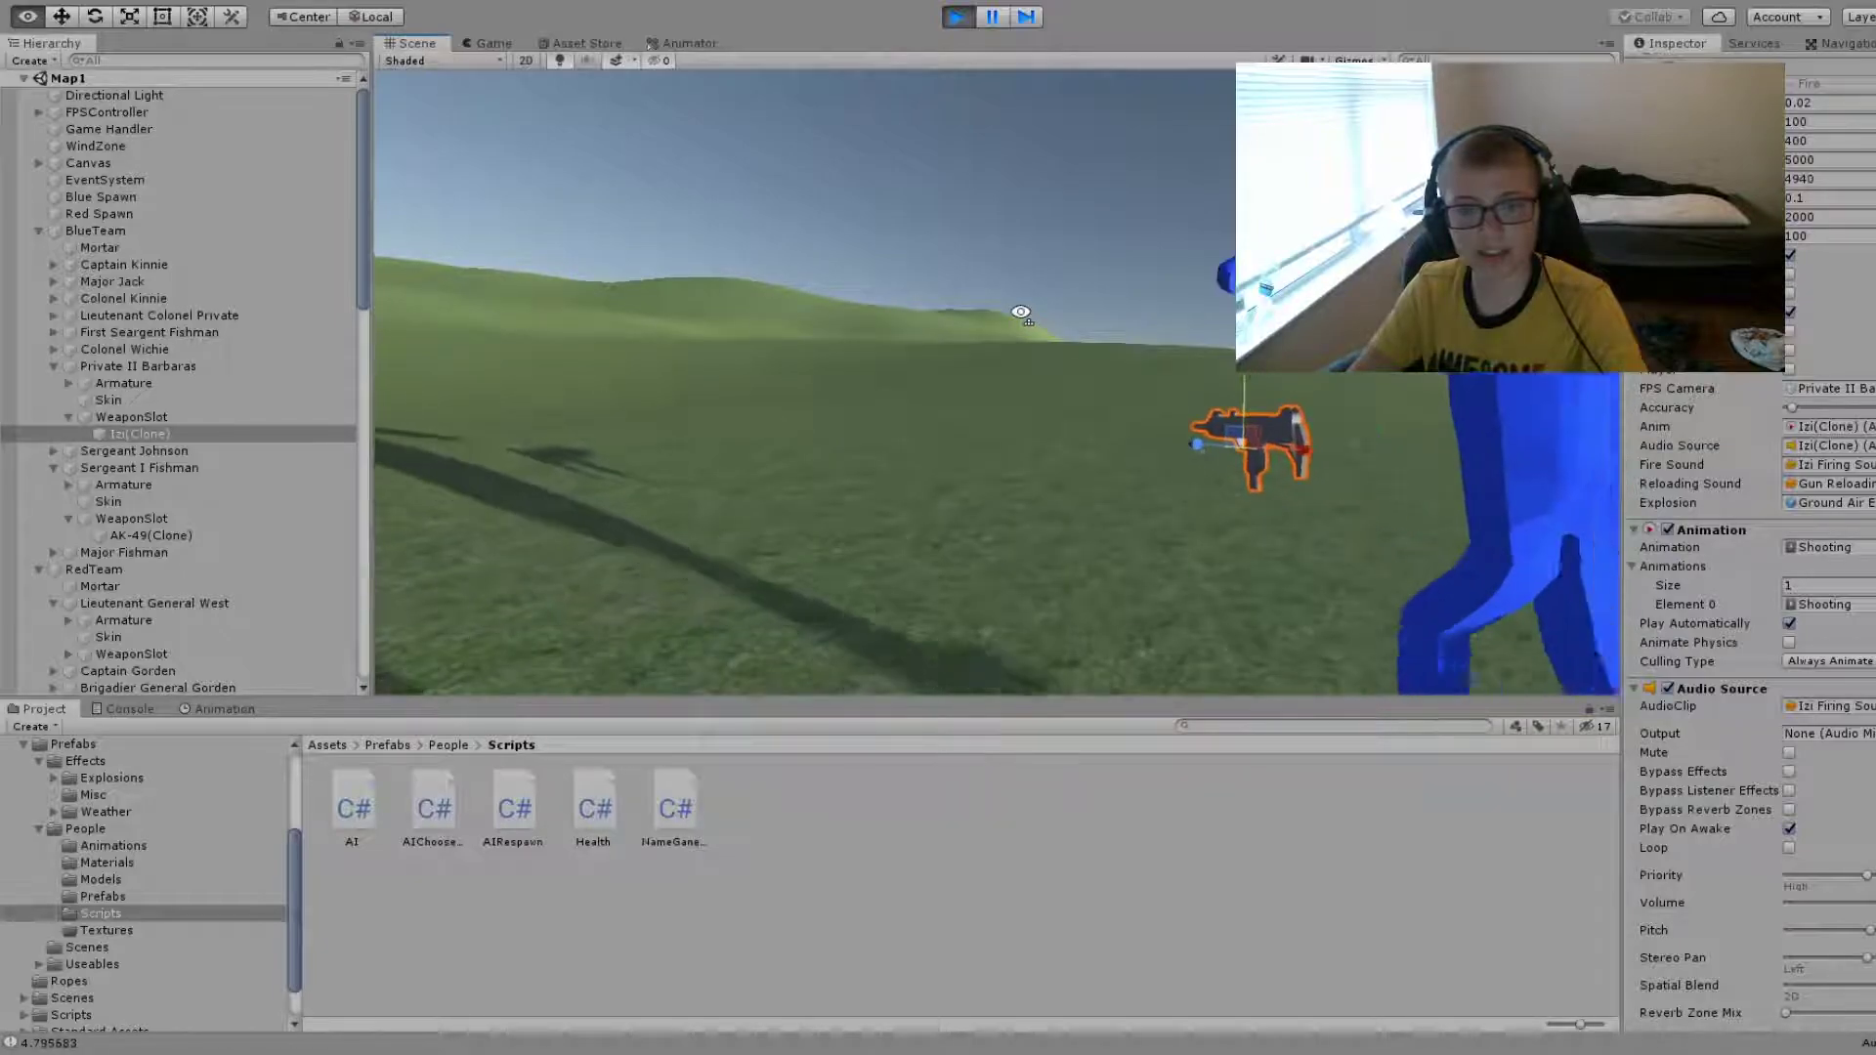
- Frame Private II Barbaras and drag him up-left across the terrain with the move gizmo
double_click(137, 365)
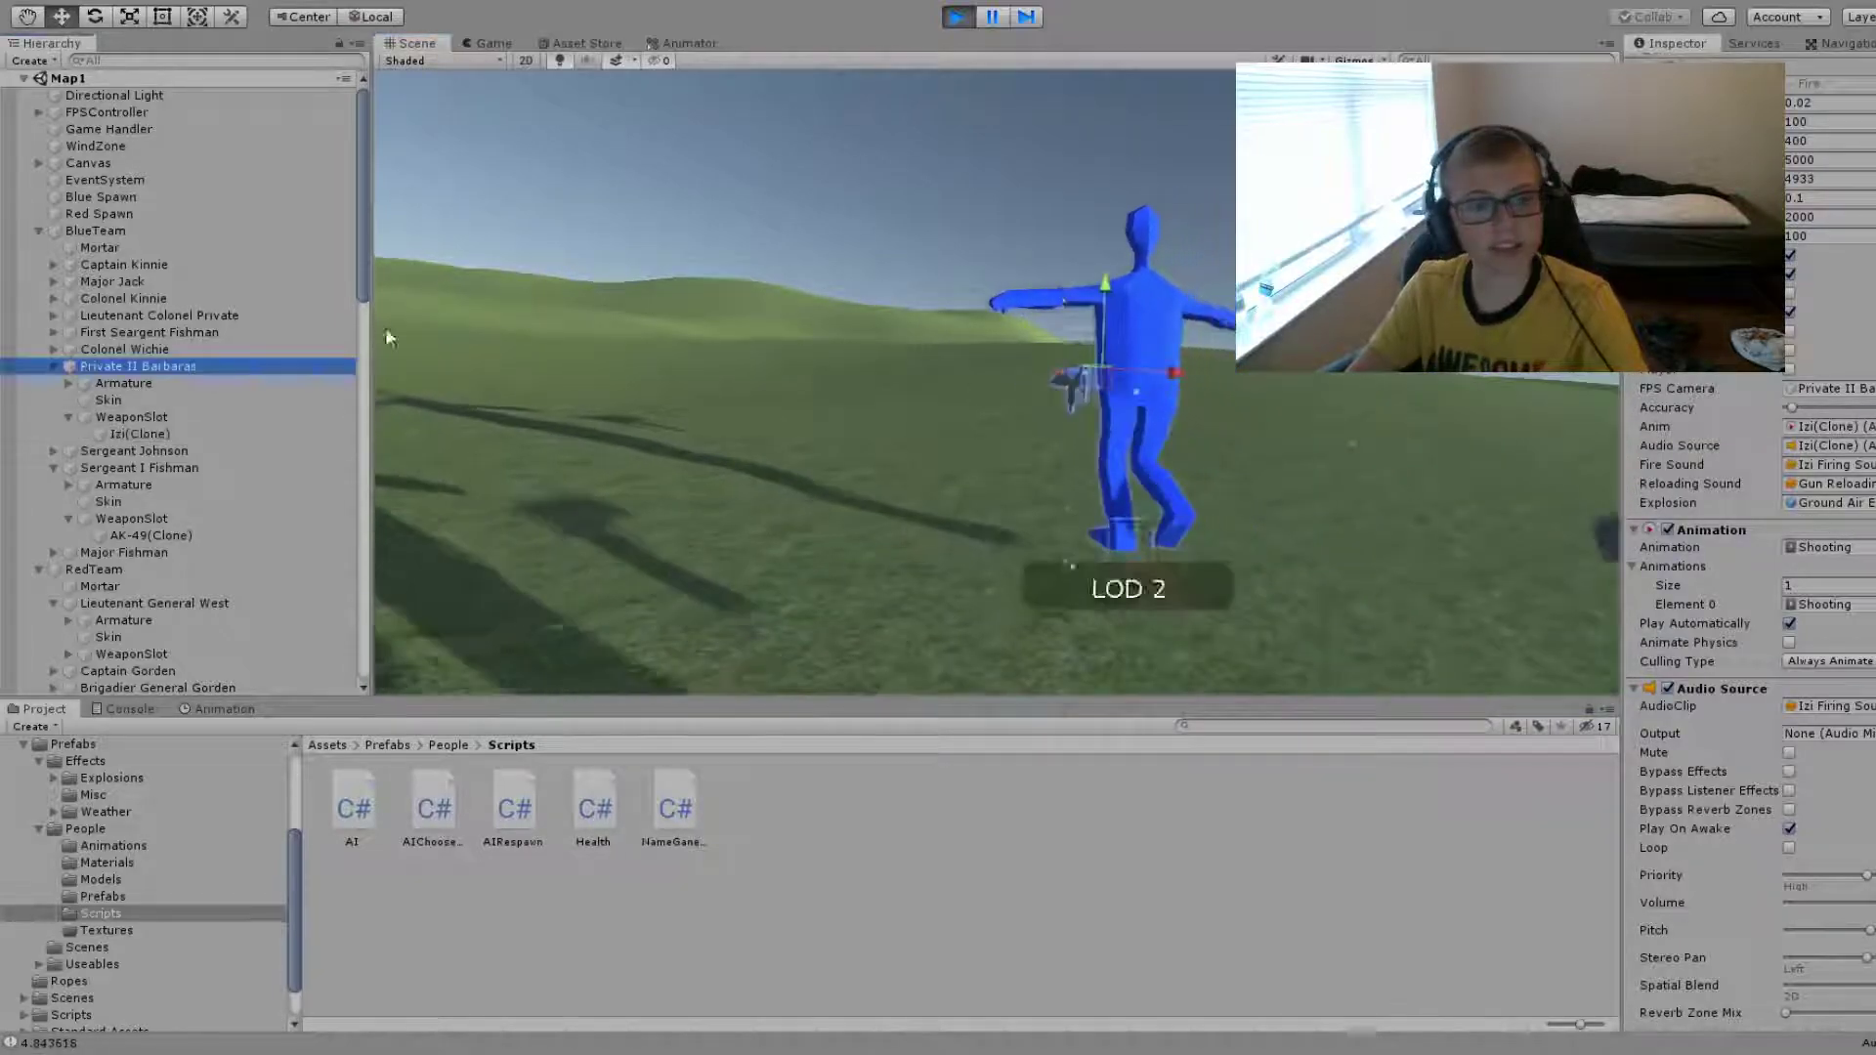
mouse_move(385, 327)
right_down()
mouse_move(1192, 443)
mouse_move(1098, 452)
mouse_move(1354, 422)
mouse_move(1188, 352)
mouse_move(1181, 266)
mouse_move(1260, 436)
right_up()
drag(1296, 481, 1041, 332)
mouse_move(1074, 415)
mouse_down()
mouse_move(1094, 521)
mouse_move(1055, 420)
mouse_move(1122, 487)
mouse_up()
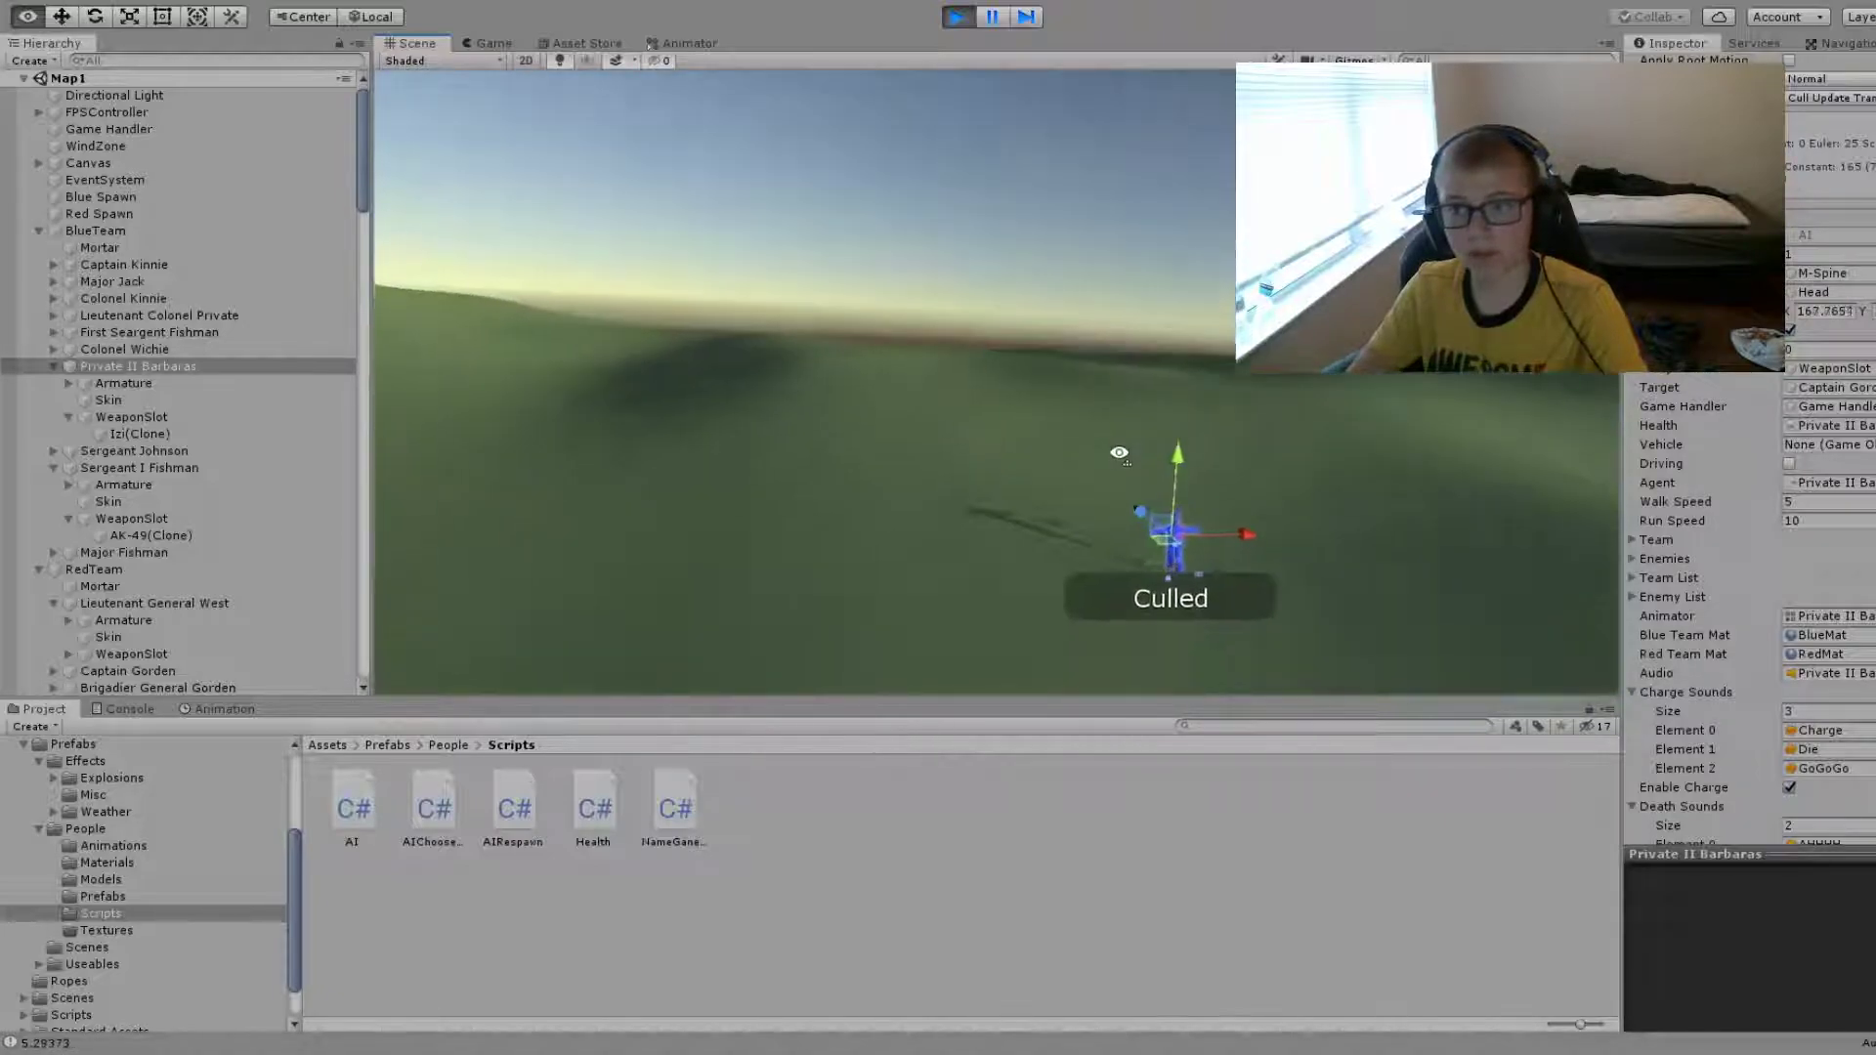
mouse_move(1211, 506)
mouse_down()
mouse_move(1072, 362)
mouse_move(1285, 531)
mouse_move(921, 37)
mouse_up()
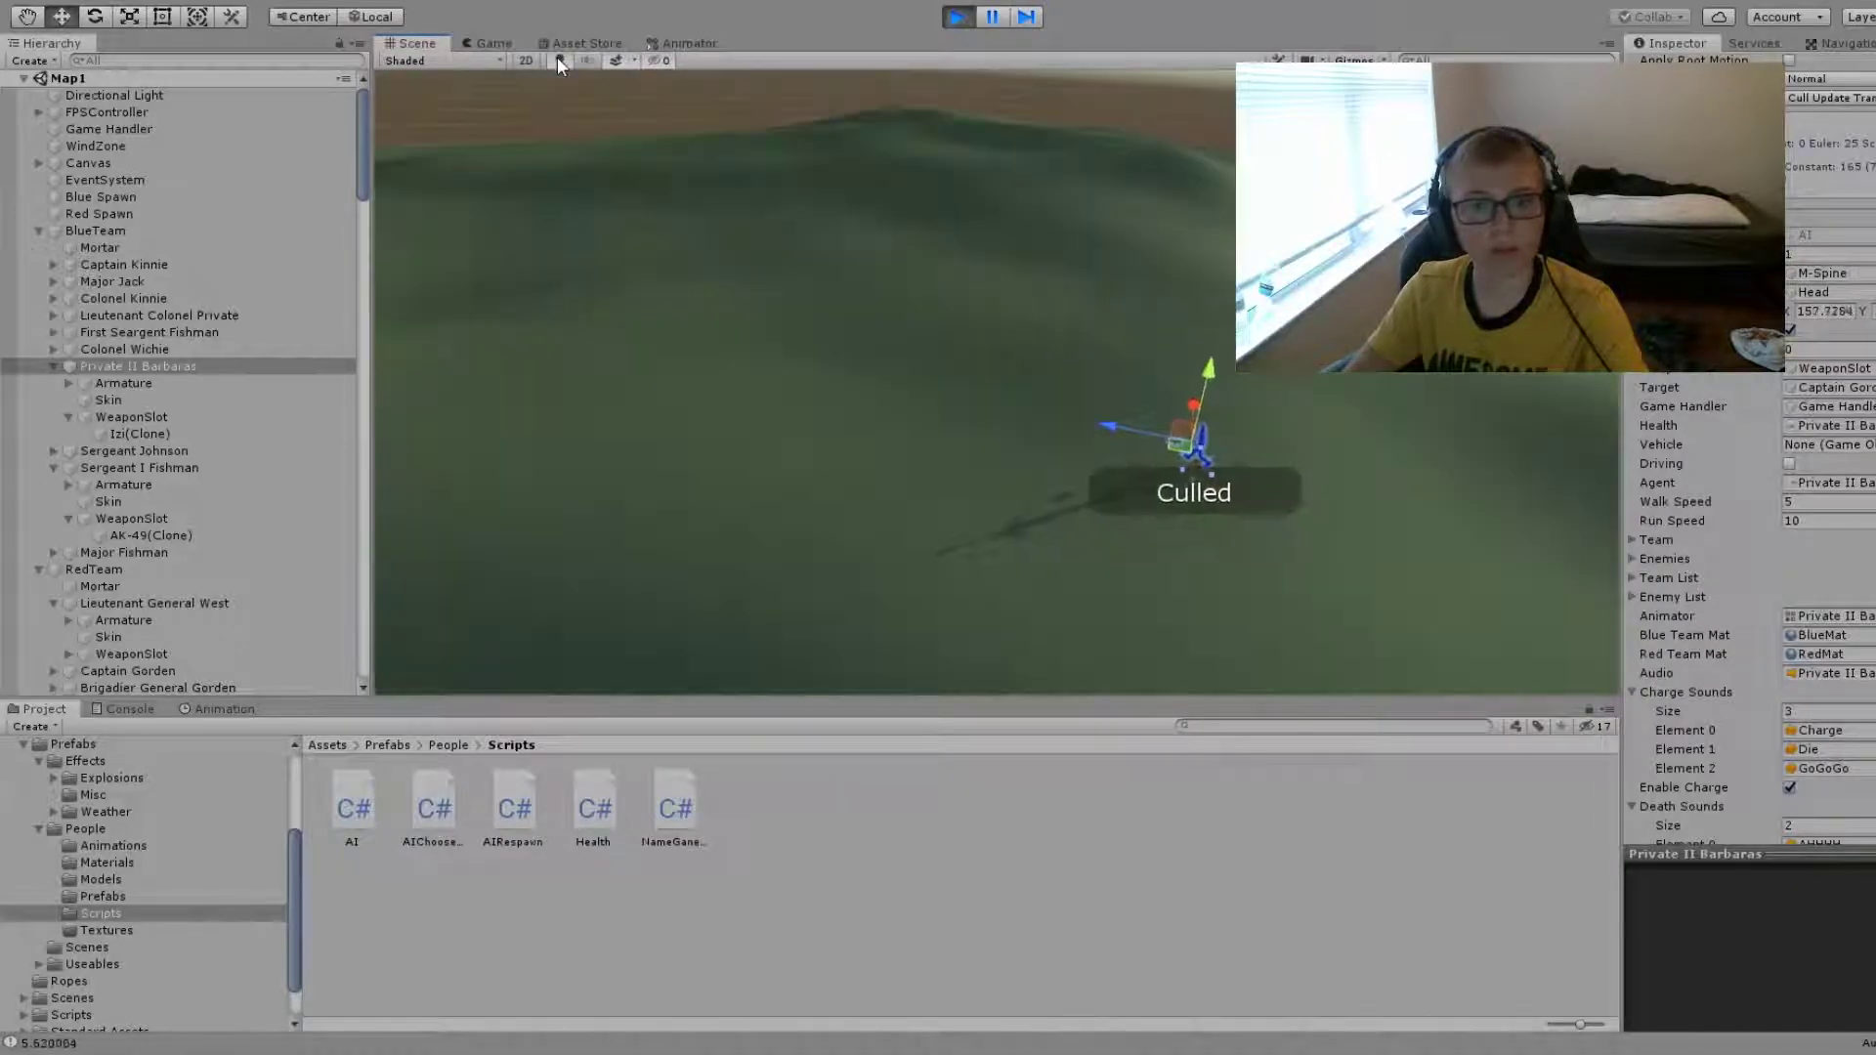
- Orbit to follow the soldier, move him further up-left, and scroll to his Health component
mouse_move(559, 78)
alt+mouse_down()
mouse_move(562, 293)
mouse_move(684, 244)
alt+mouse_up()
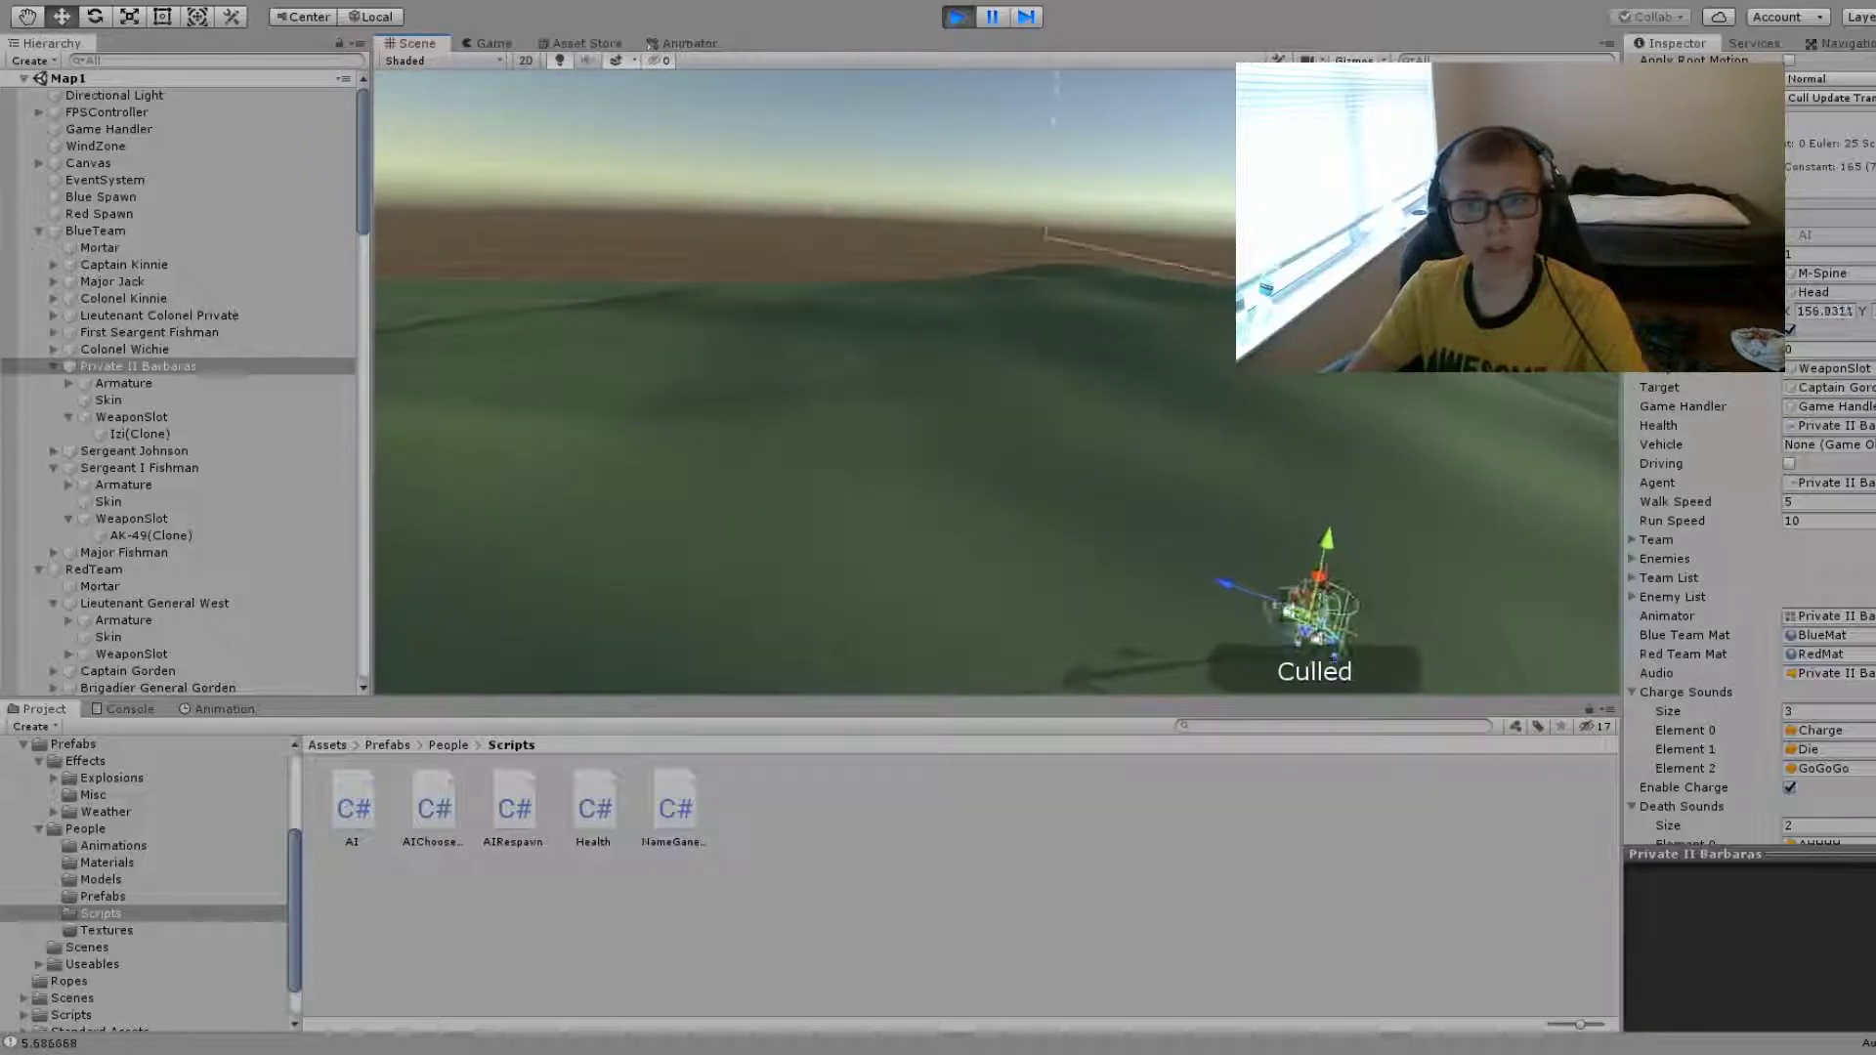
mouse_move(1058, 73)
alt+mouse_down()
mouse_move(1260, 418)
mouse_move(1314, 570)
alt+mouse_up()
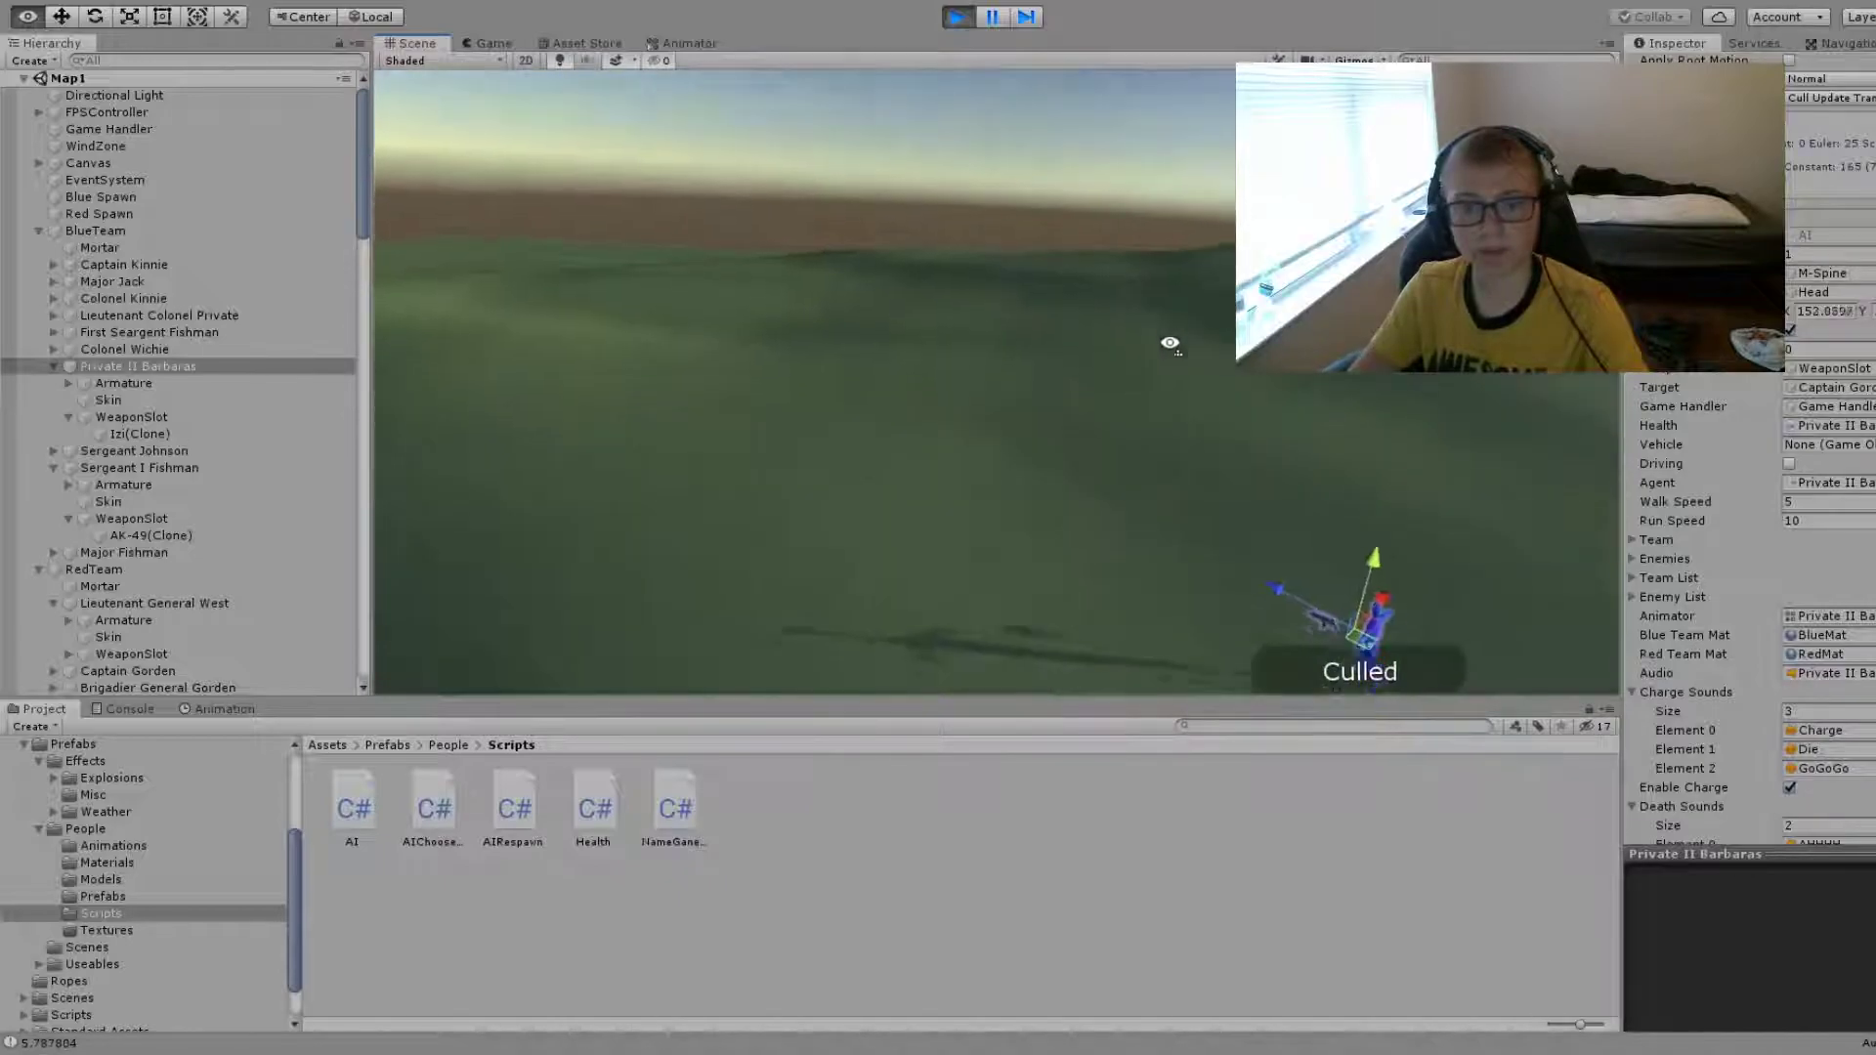
middle_drag(1309, 586, 695, 305)
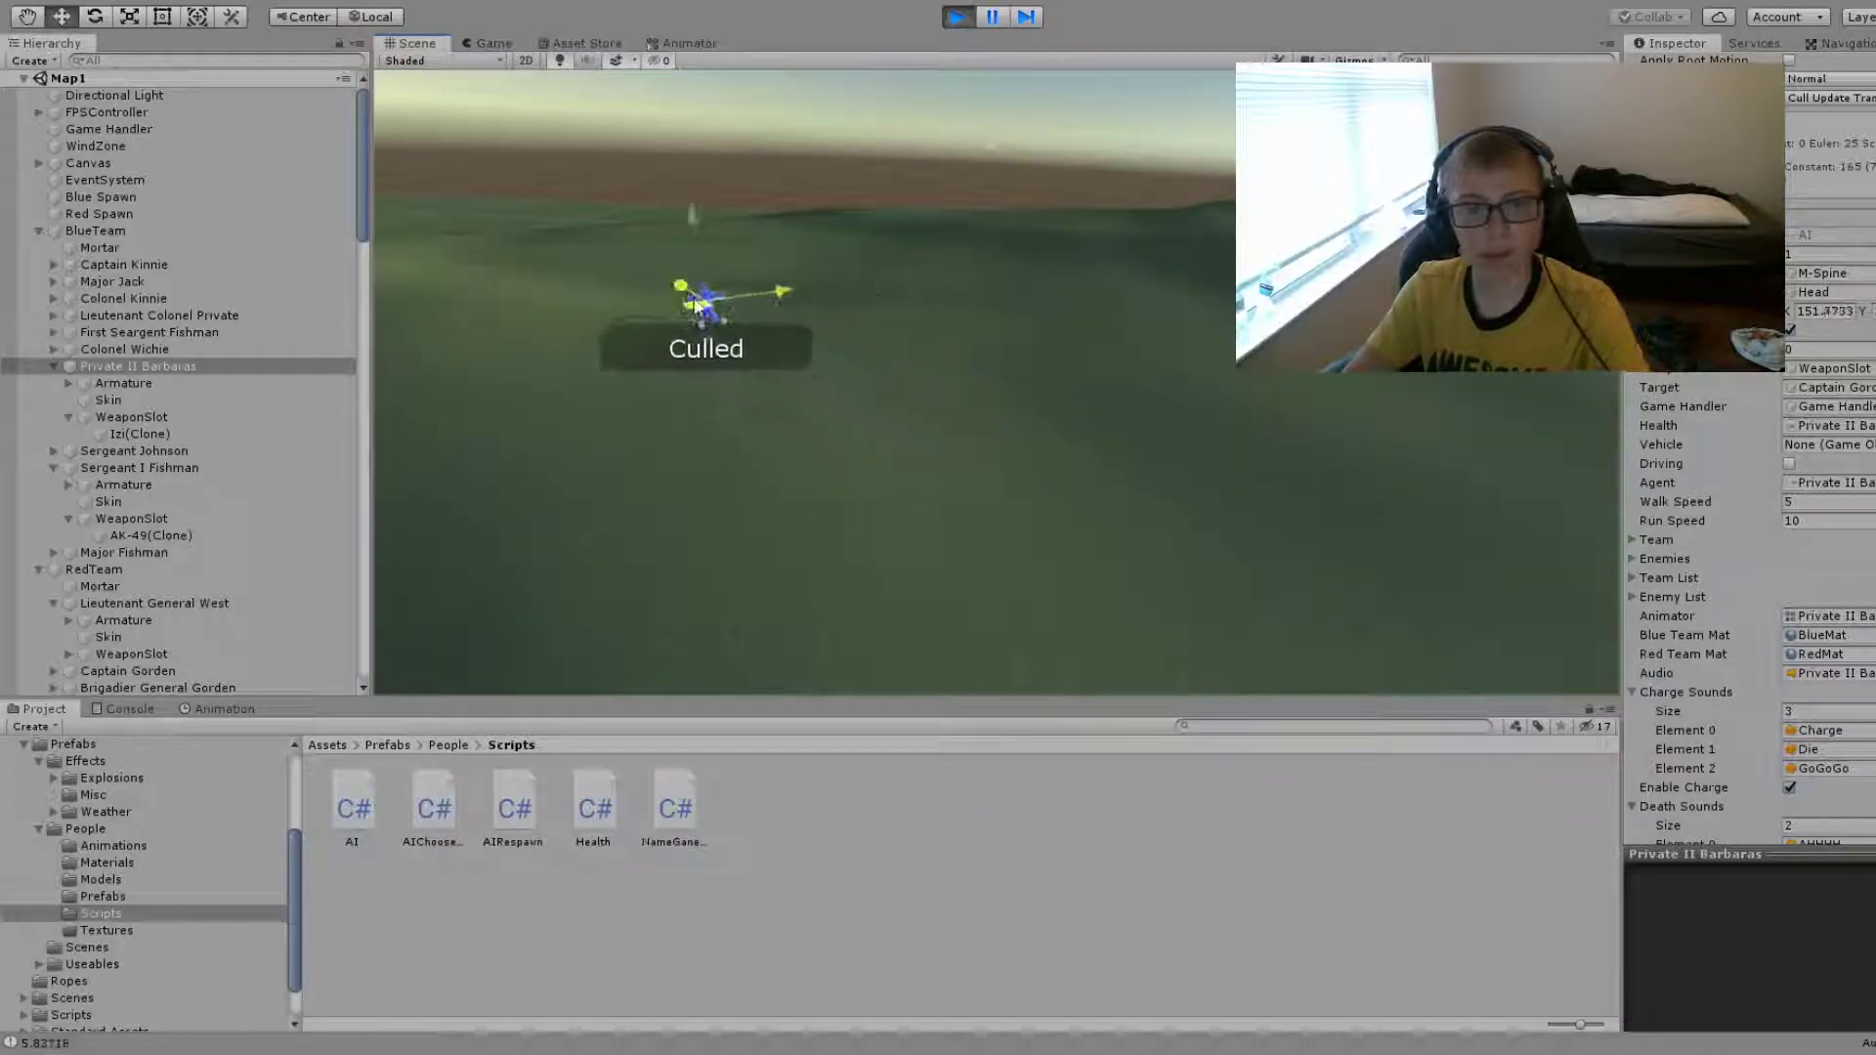
mouse_move(1111, 400)
alt+mouse_down()
mouse_move(1123, 630)
mouse_move(993, 441)
mouse_move(1247, 574)
alt+mouse_up()
right_drag(1092, 528, 1190, 545)
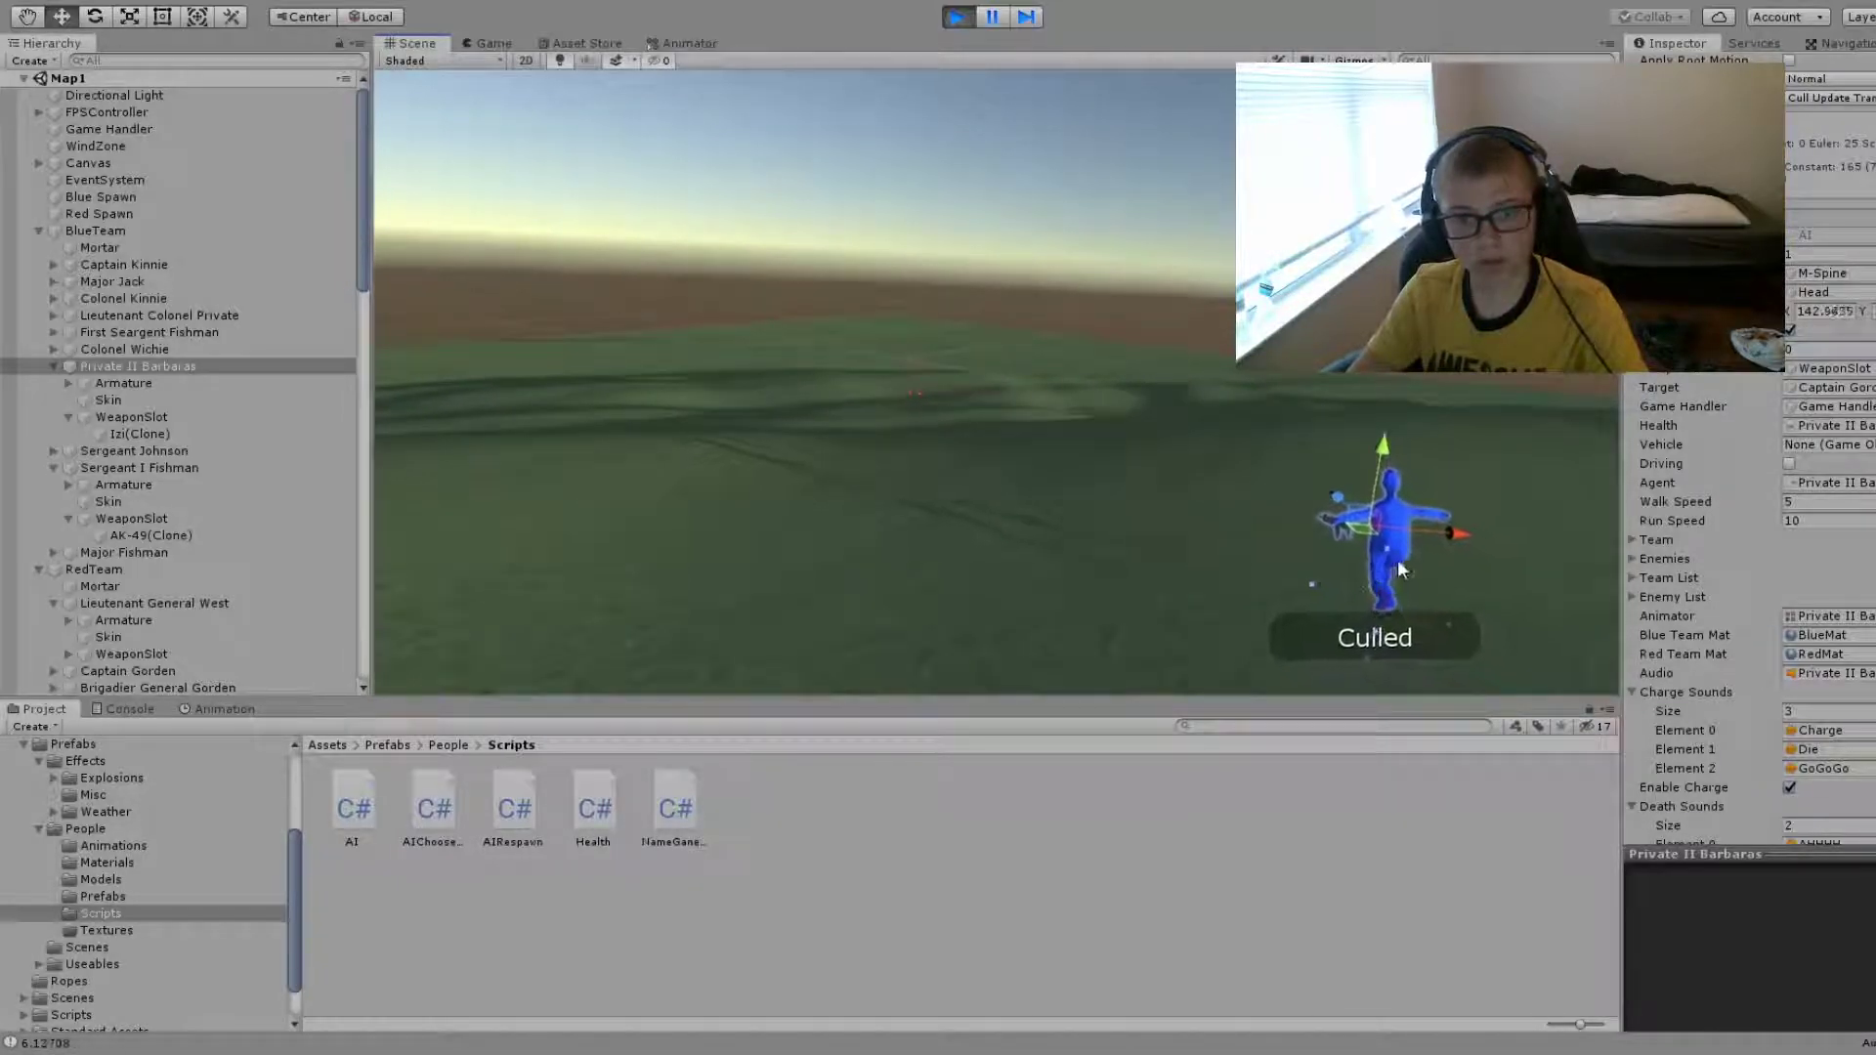
drag(1354, 525, 1161, 427)
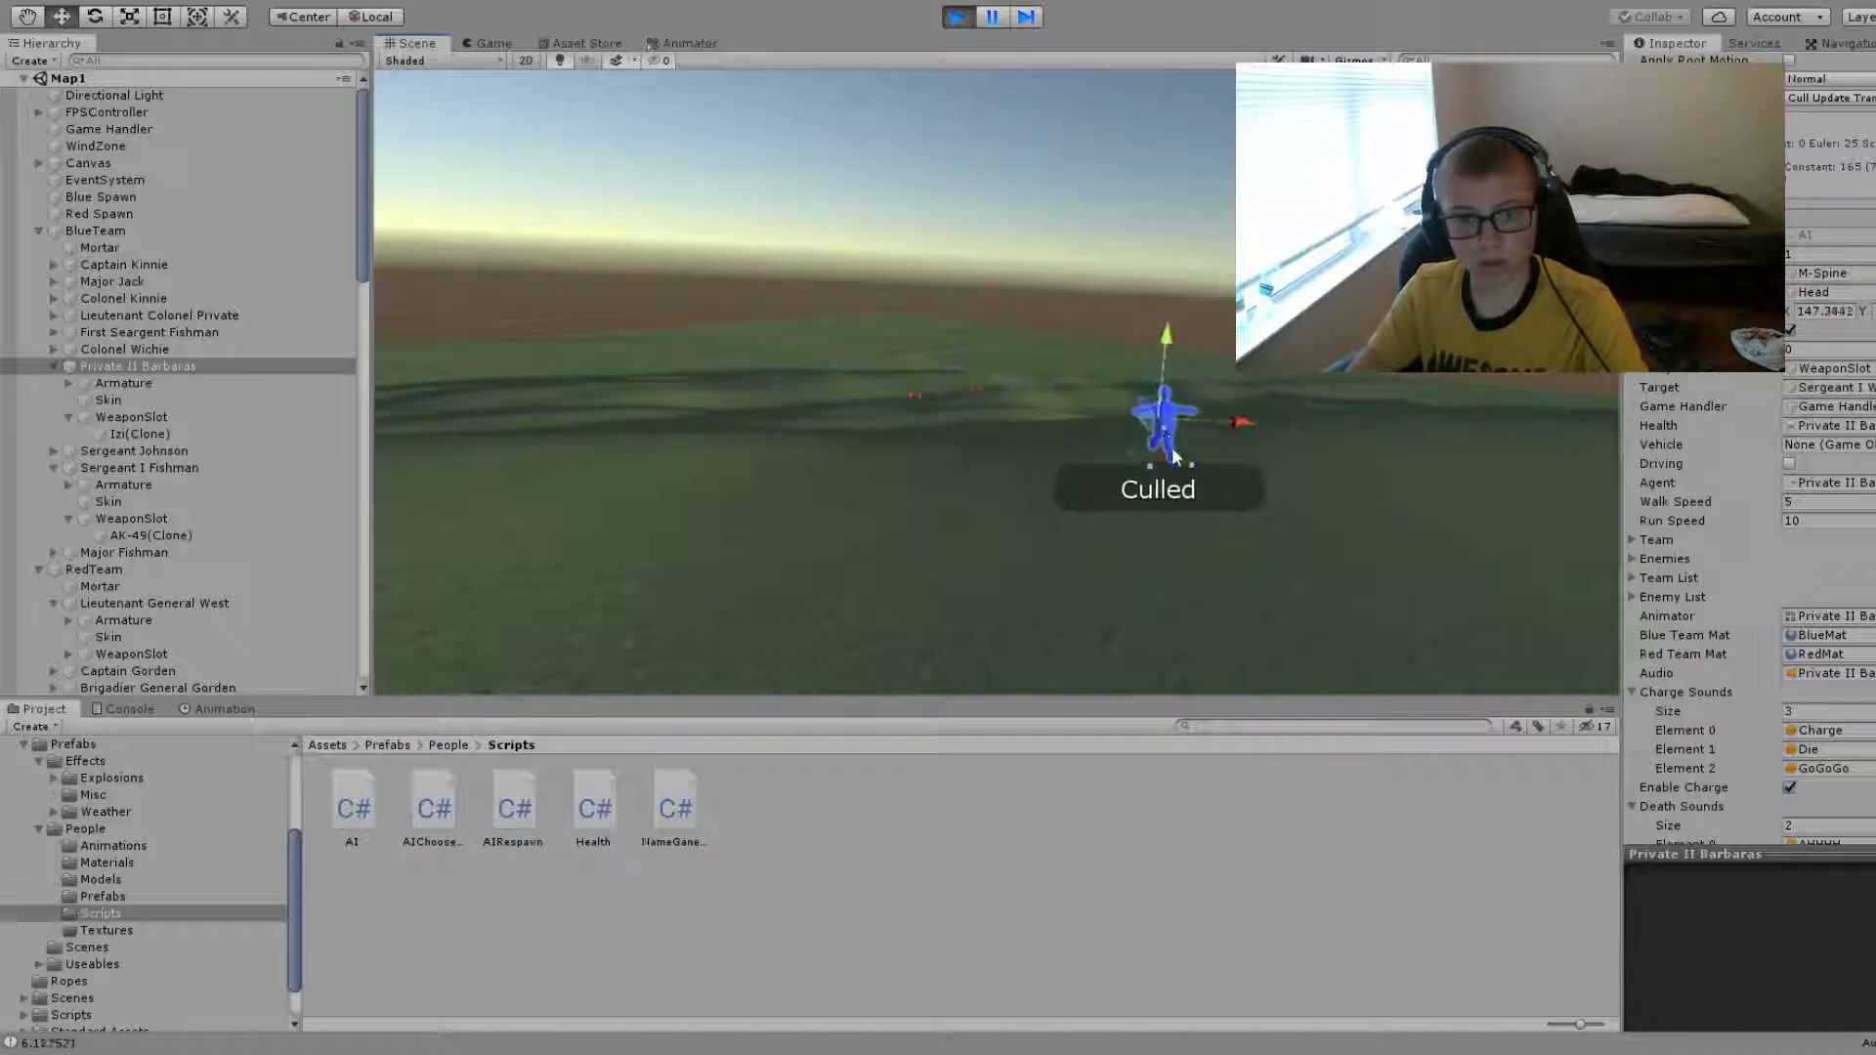
scroll(1688, 492, down, 5)
scroll(1809, 483, down, 5)
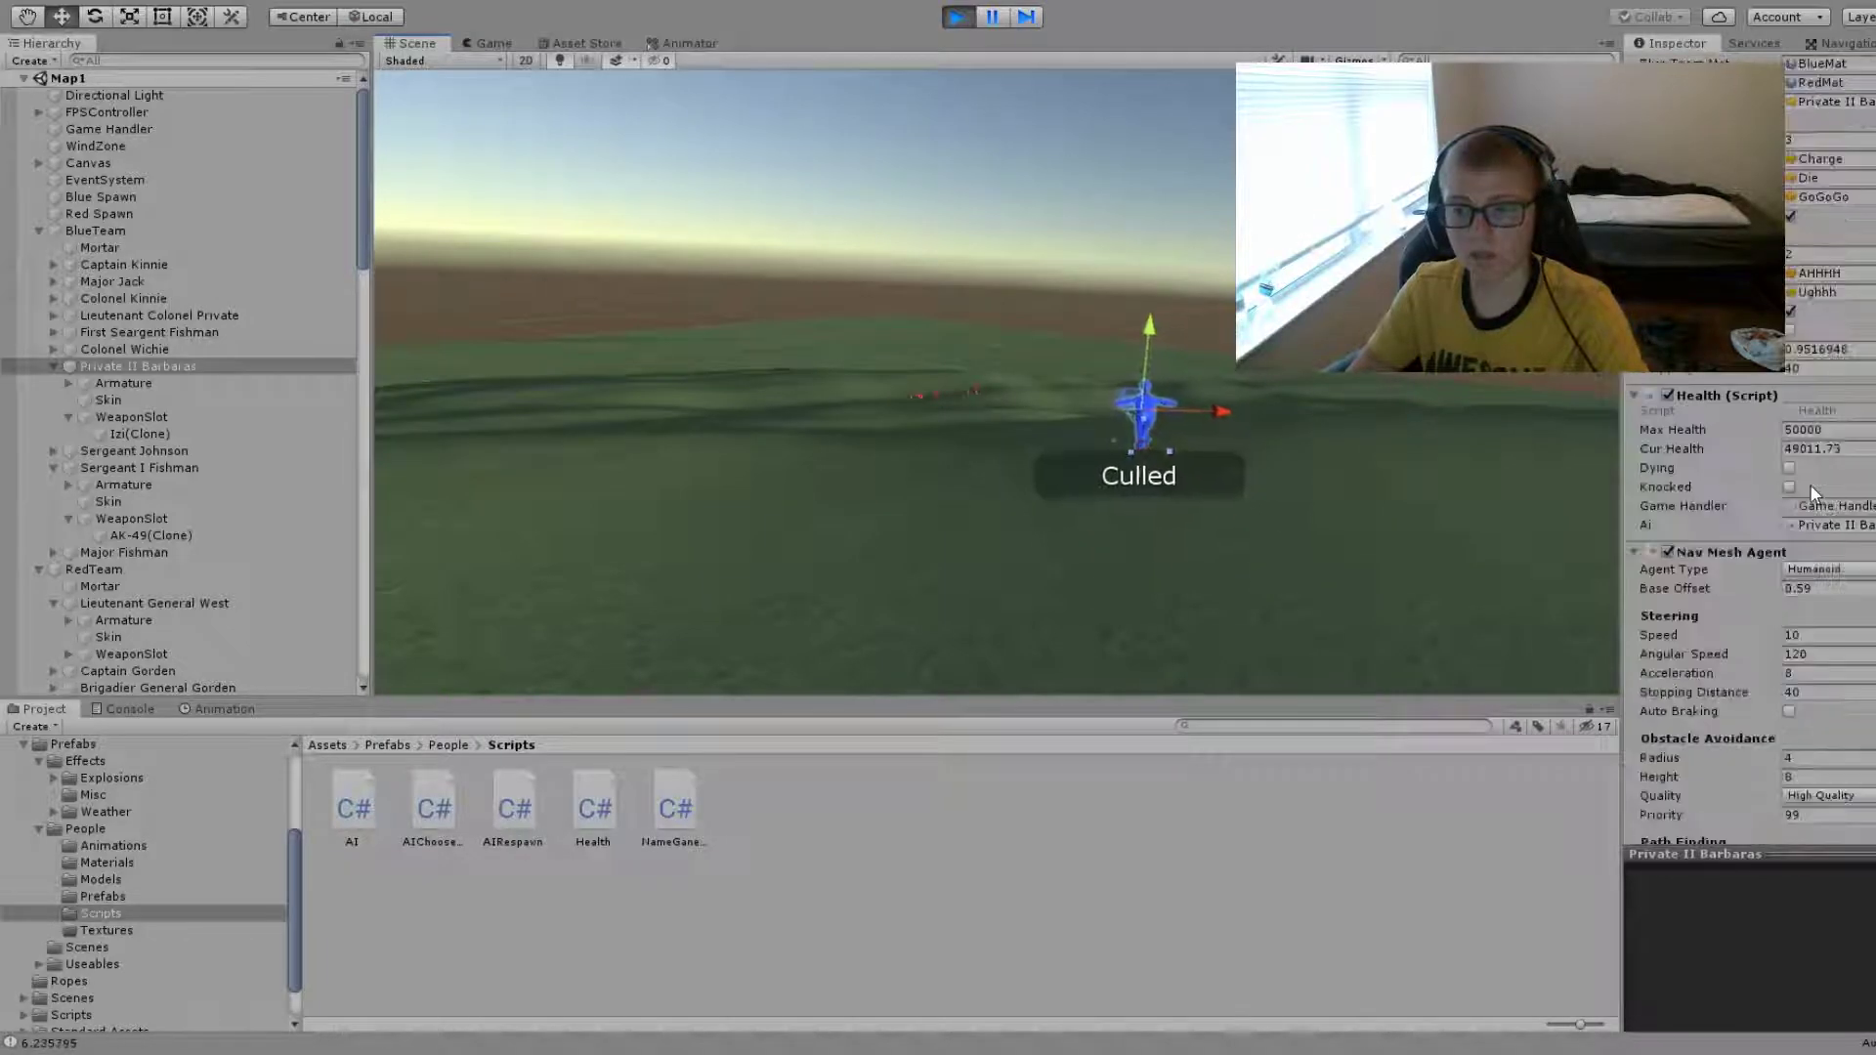
alt+drag(1035, 527, 1068, 524)
scroll(1756, 567, down, 5)
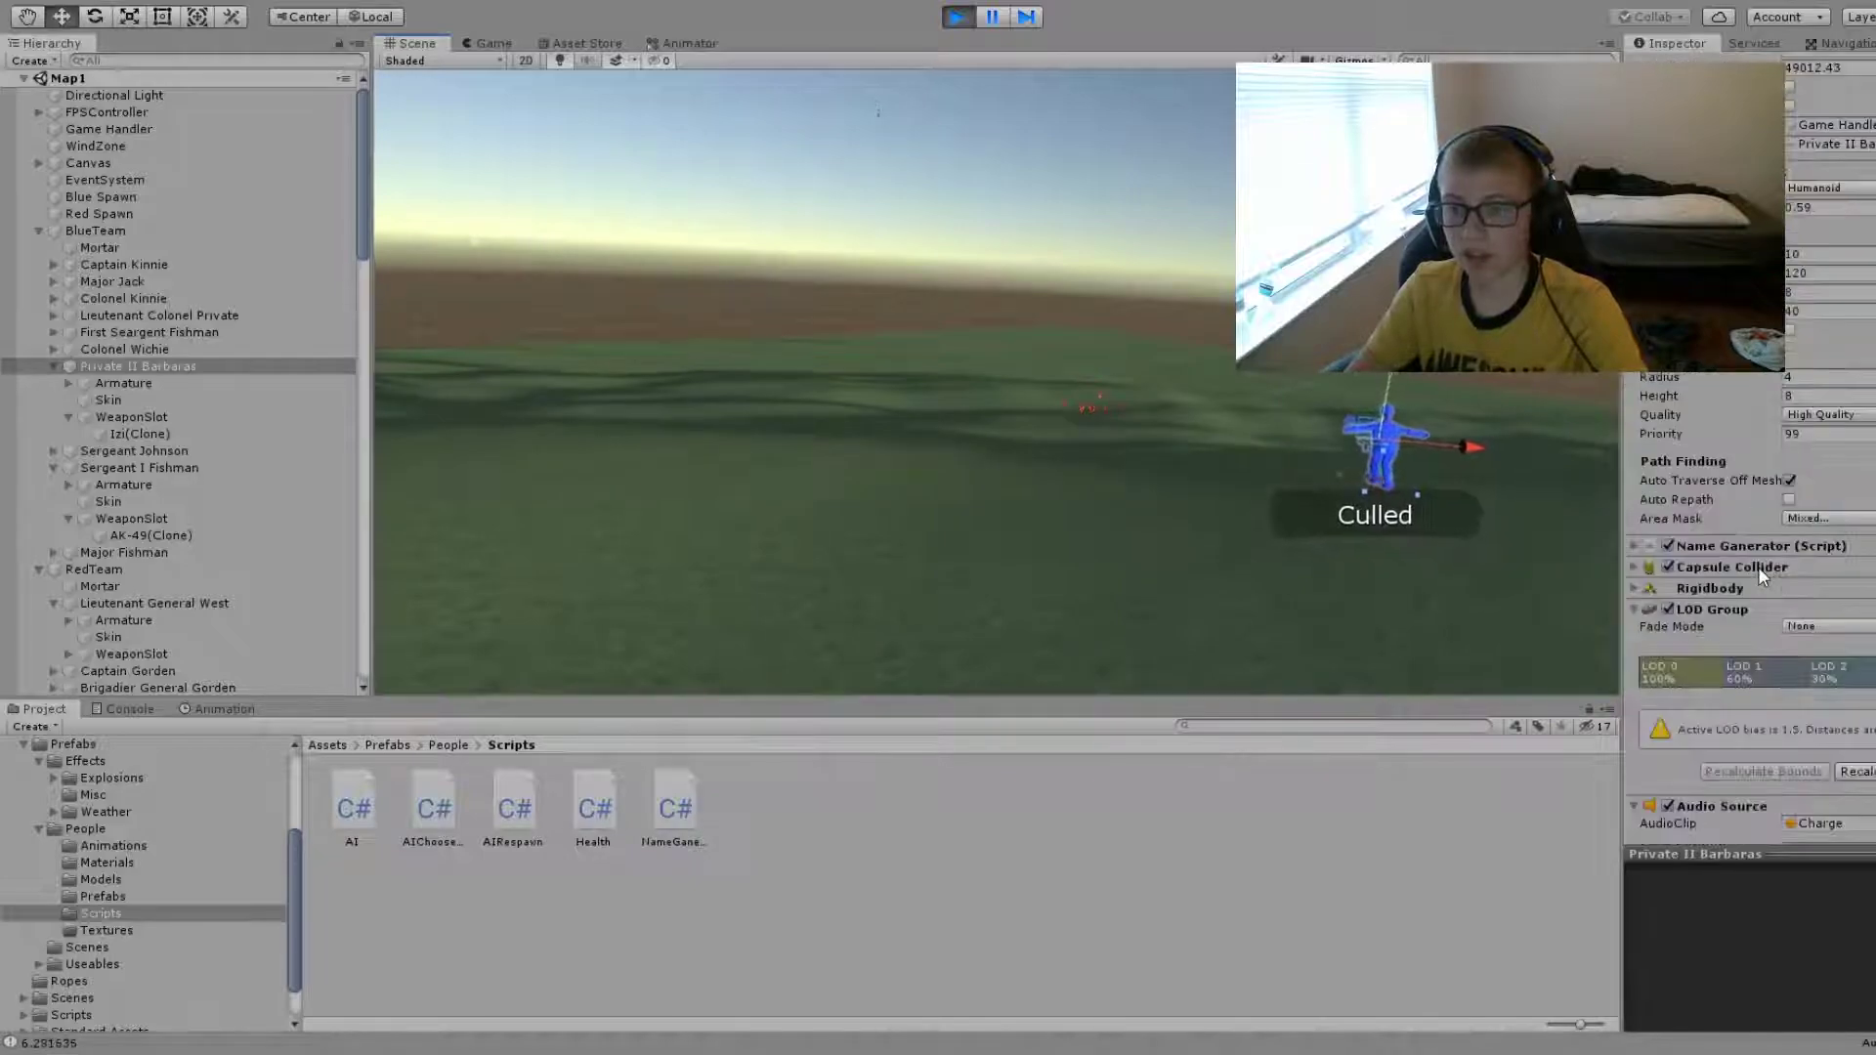
scroll(1754, 582, up, 5)
scroll(1713, 482, up, 5)
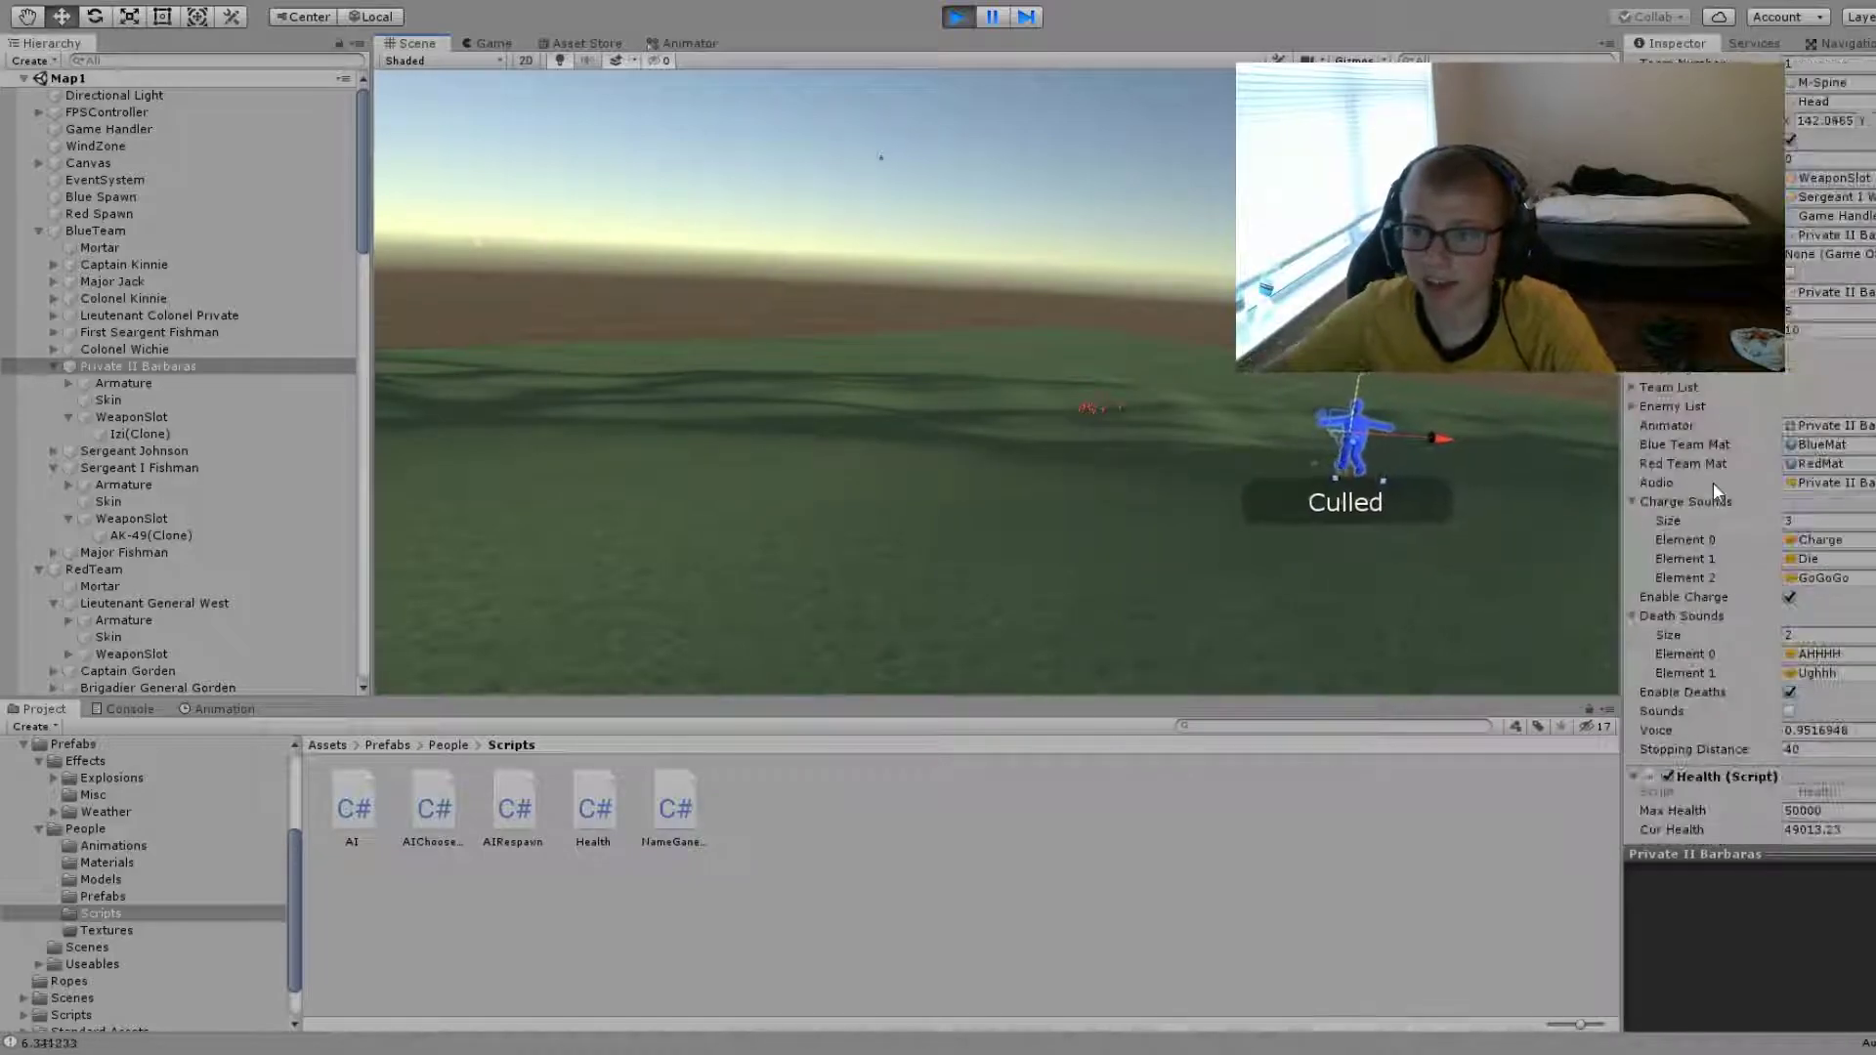
scroll(1714, 483, up, 5)
scroll(1713, 483, down, 5)
scroll(1714, 483, down, 5)
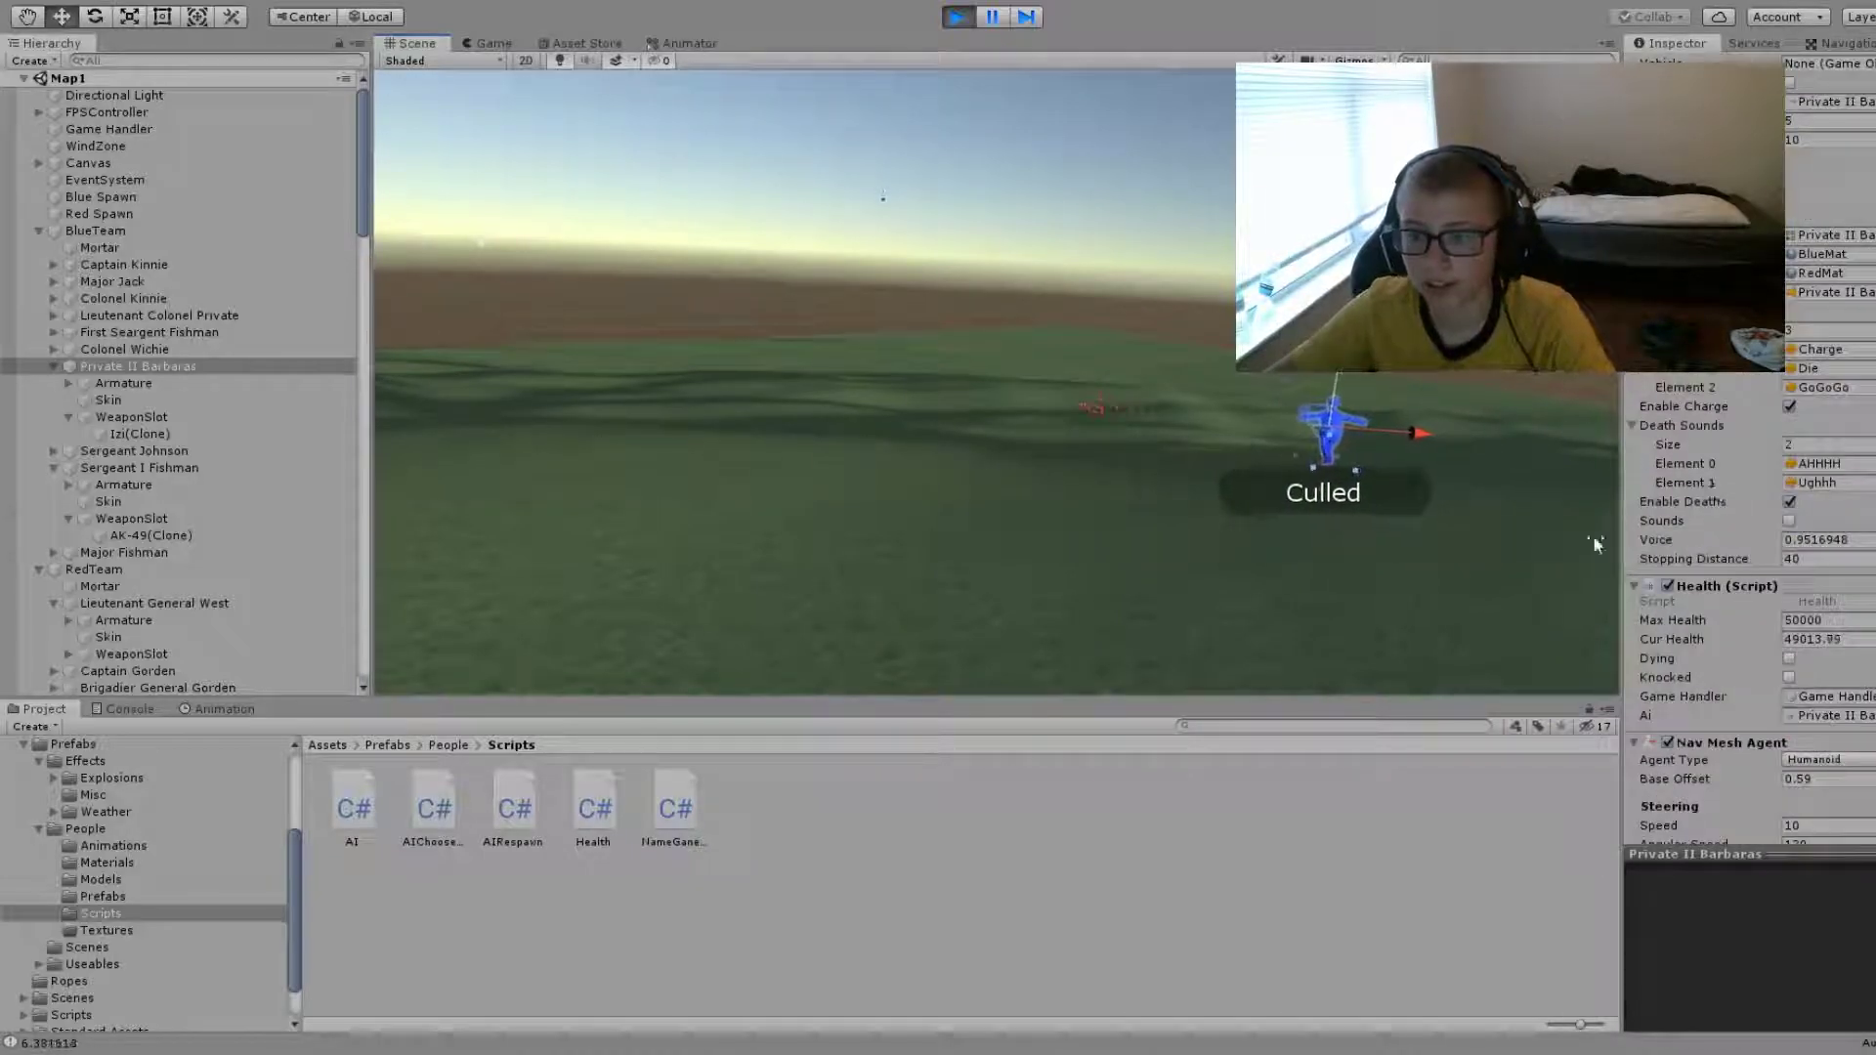
mouse_move(1592, 535)
alt+mouse_down()
mouse_move(1302, 499)
mouse_move(1297, 473)
mouse_move(1369, 463)
mouse_move(1273, 452)
mouse_move(1352, 486)
mouse_move(1299, 469)
mouse_move(1472, 378)
mouse_move(1115, 572)
mouse_move(1231, 540)
mouse_move(1426, 431)
mouse_move(1476, 379)
mouse_move(1460, 404)
mouse_move(505, 487)
mouse_move(647, 527)
alt+mouse_up()
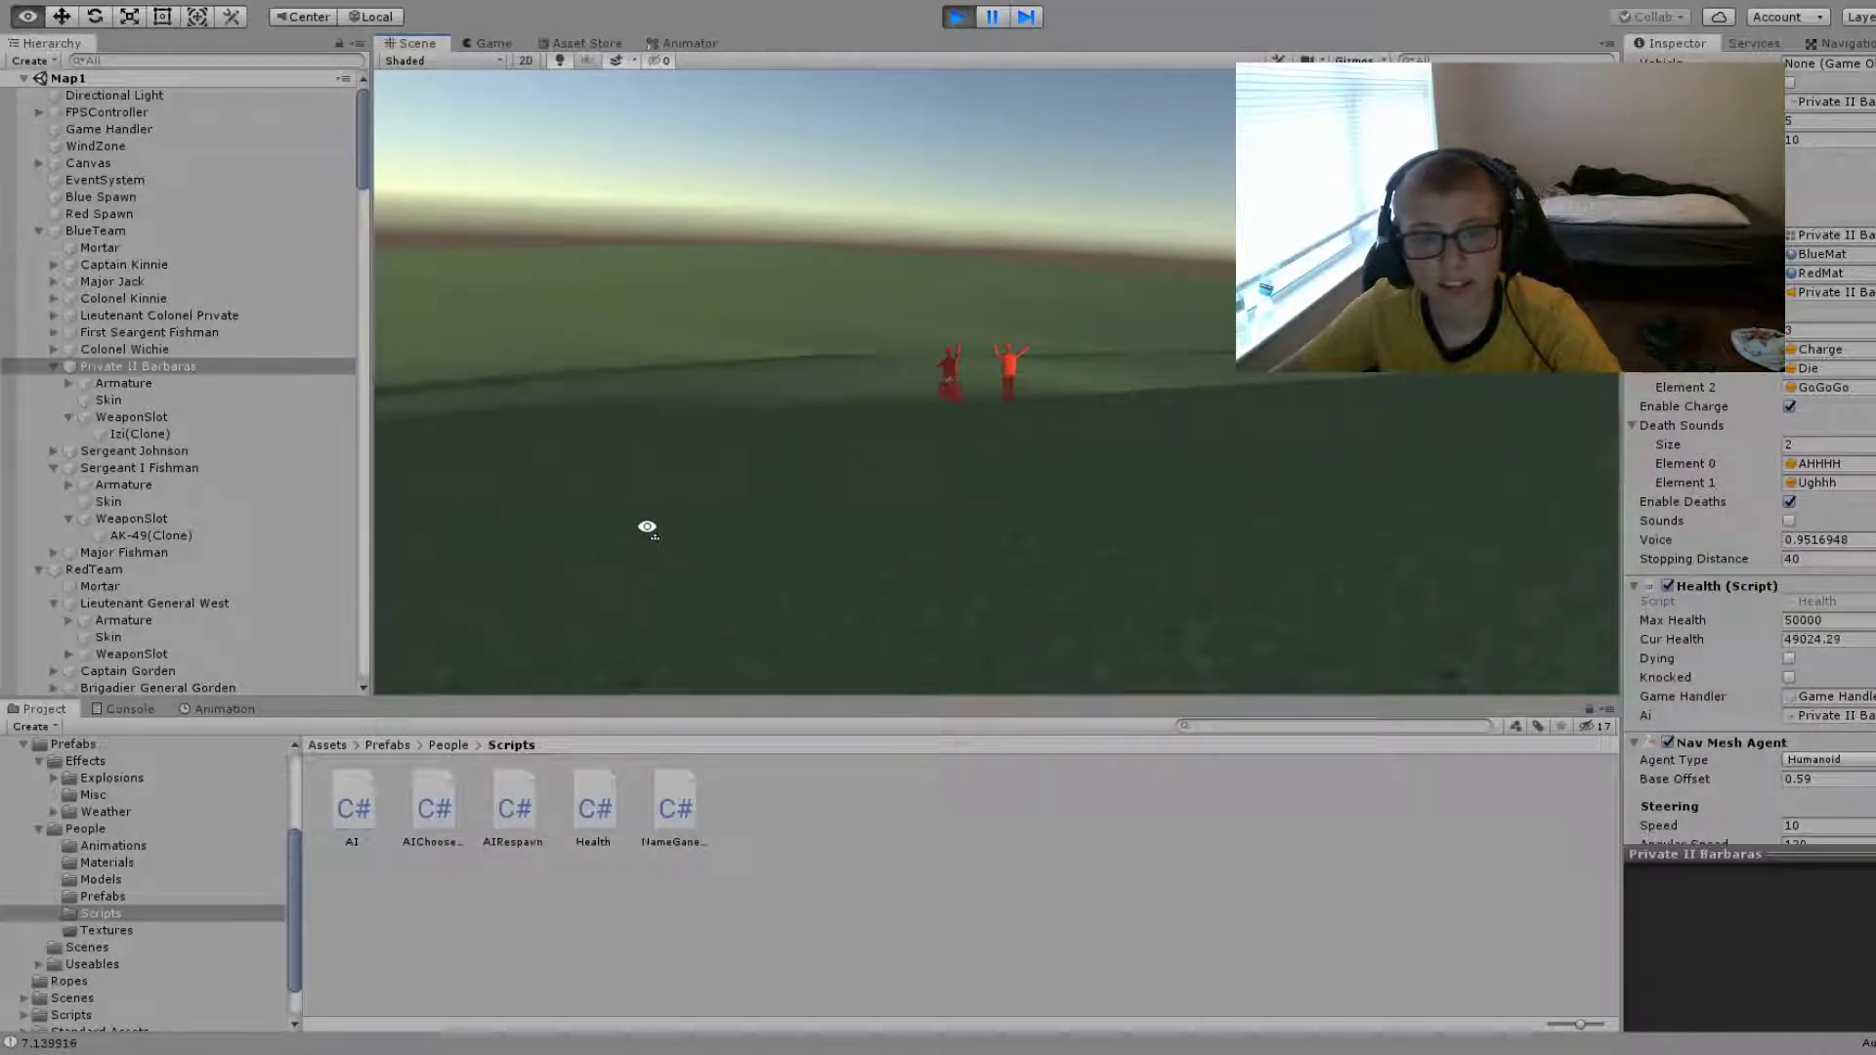
alt+drag(665, 528, 1513, 386)
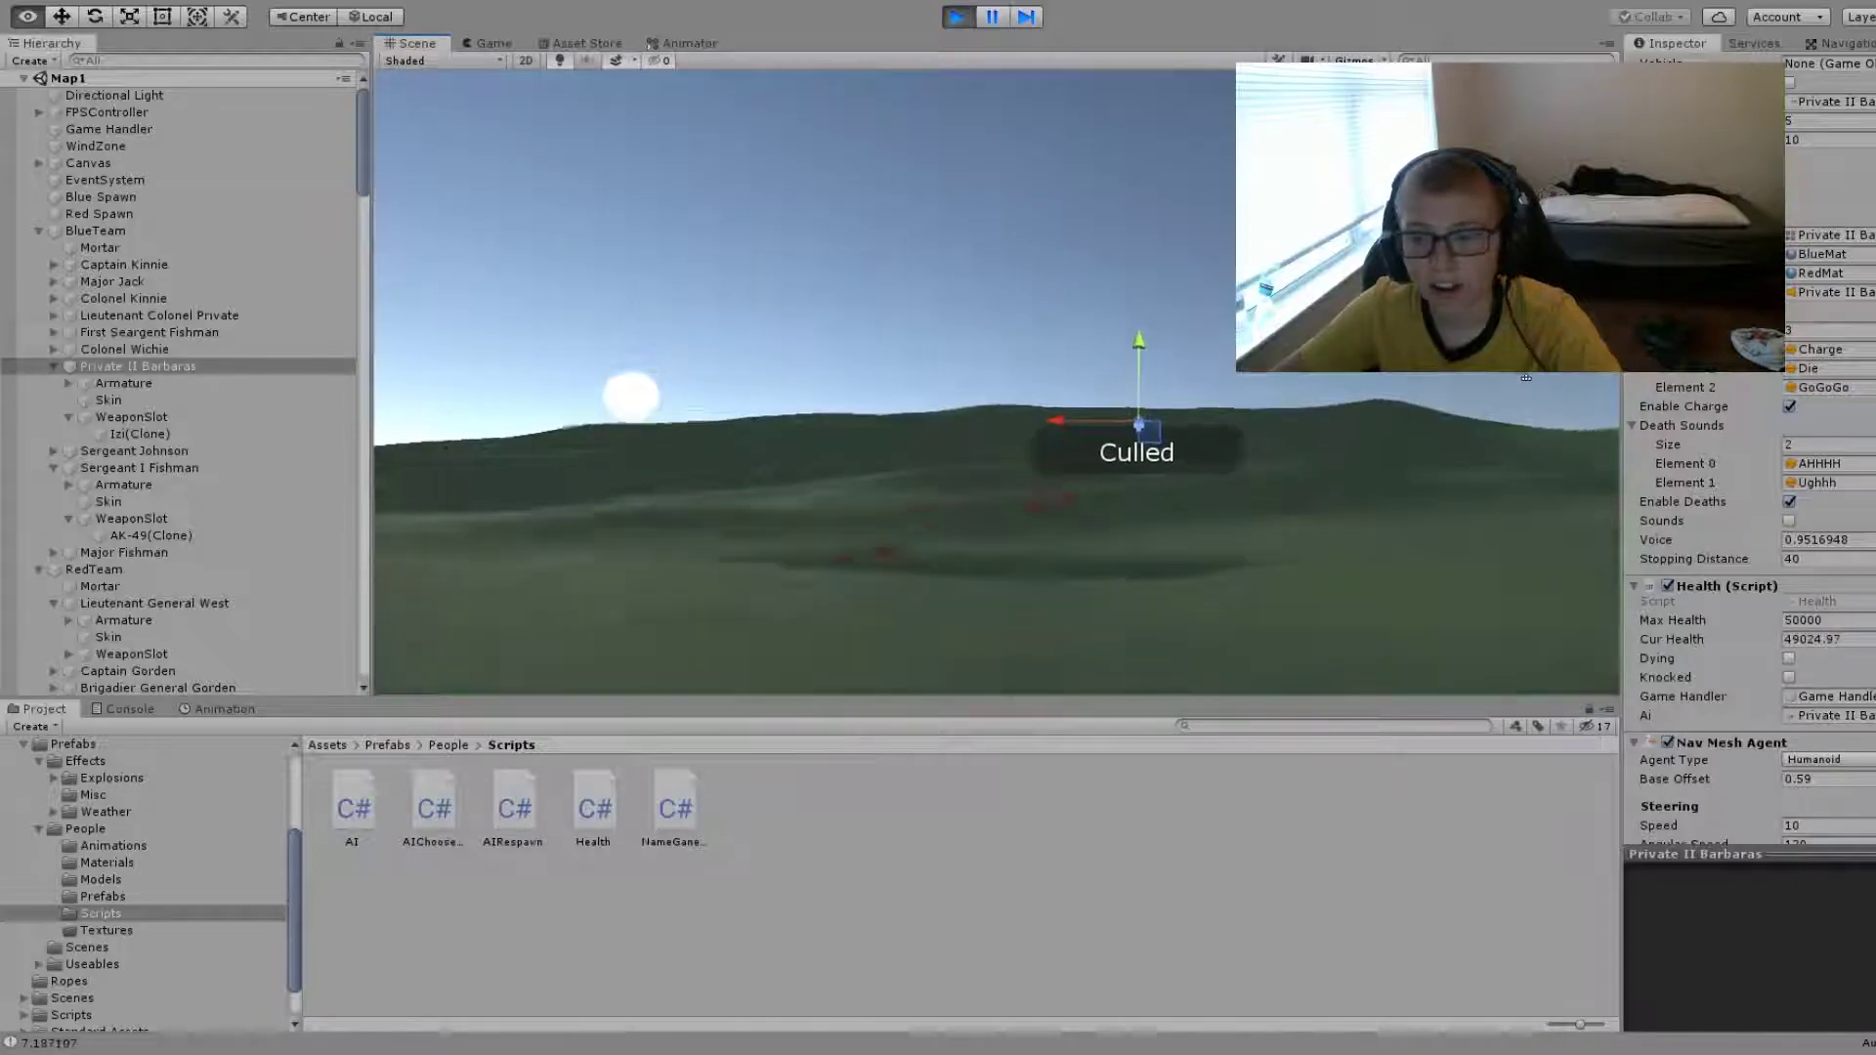
- Select the Izi(Clone) and set its Fire Speed to 1000, orbiting around the battlefield
click(176, 432)
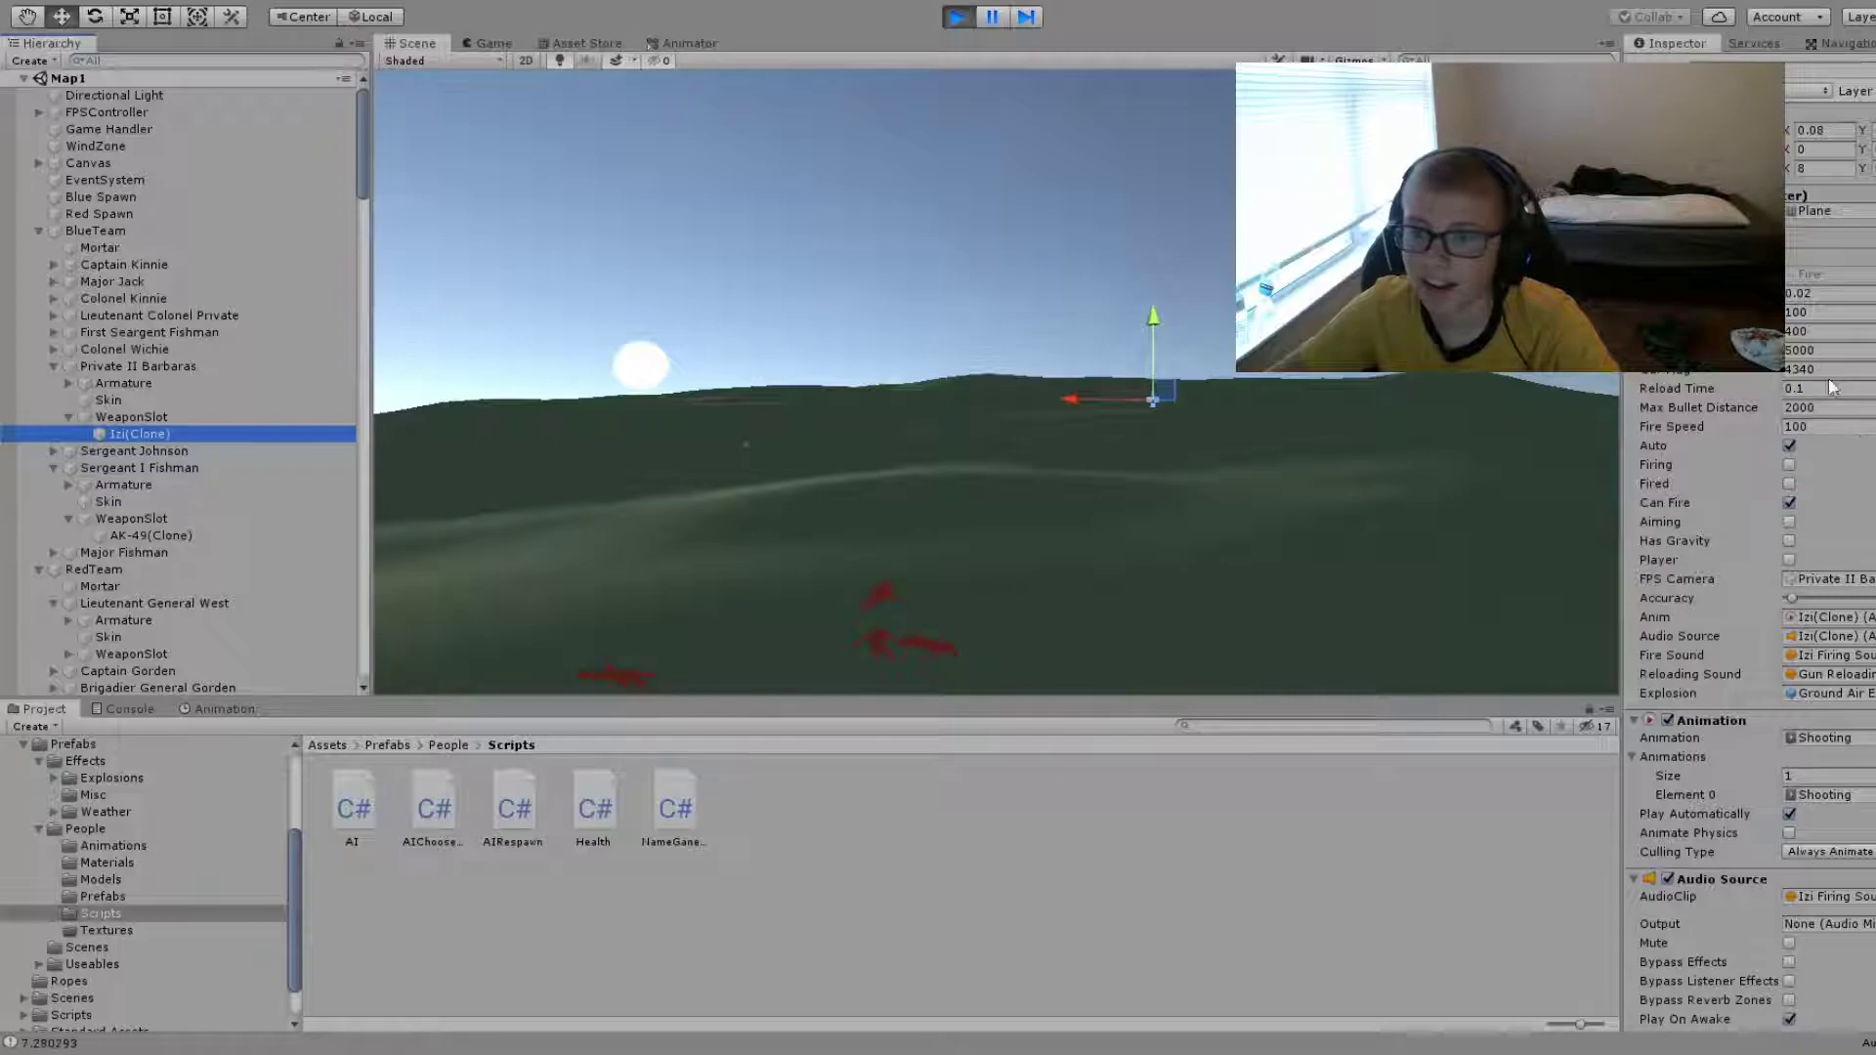
mouse_move(1525, 471)
alt+mouse_down()
mouse_move(1492, 496)
mouse_move(1547, 574)
alt+mouse_up()
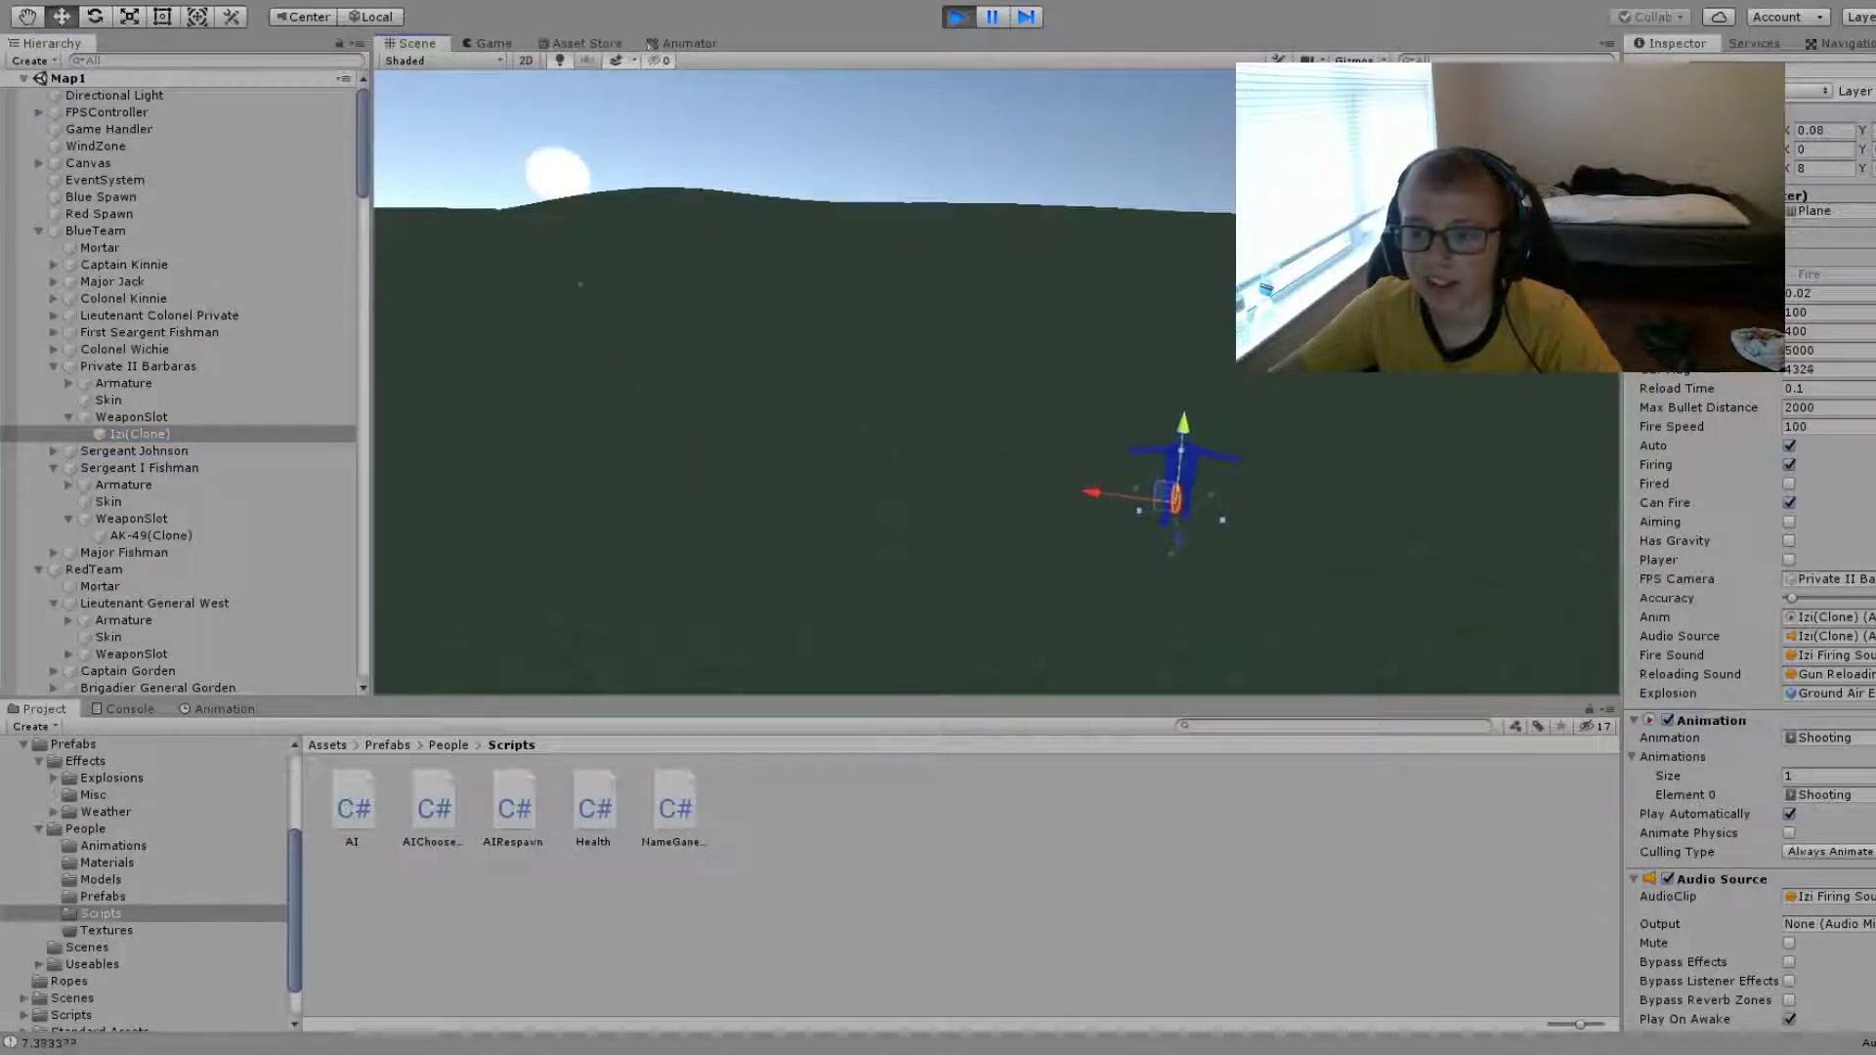
click(1809, 427)
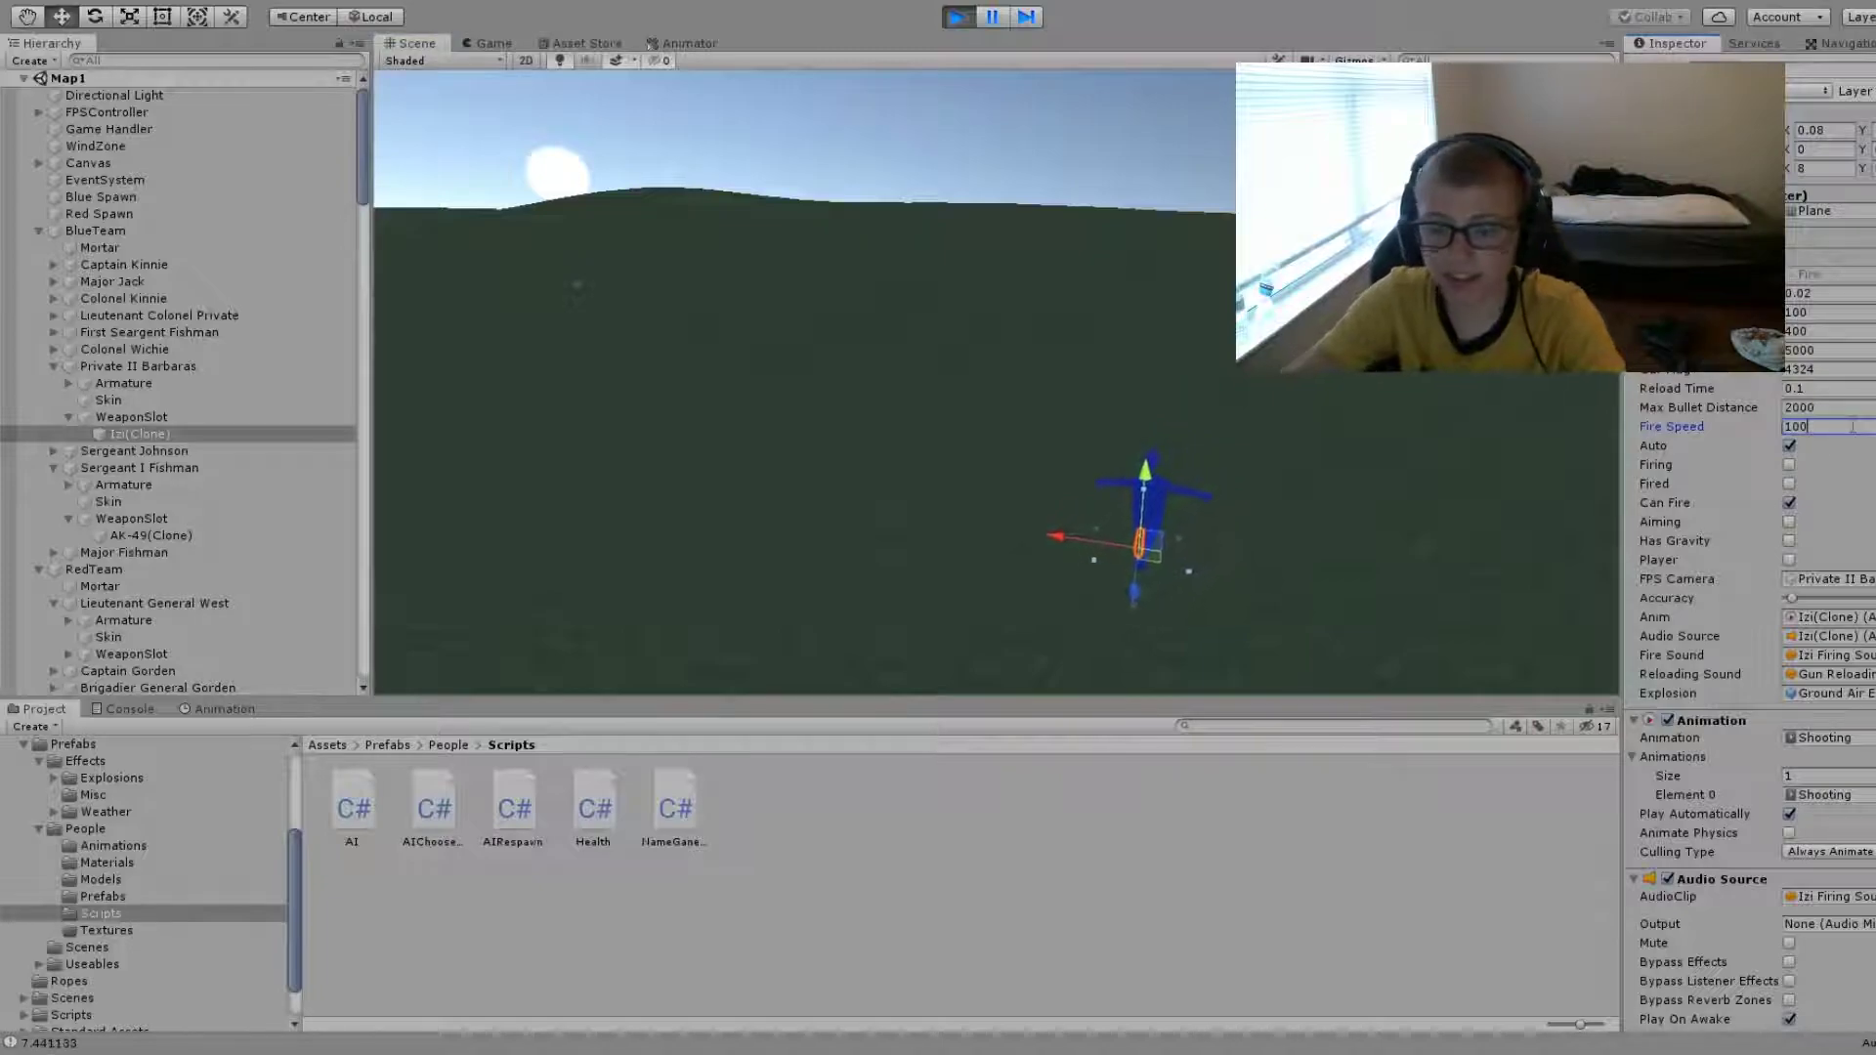
text(0)
alt+drag(1414, 397, 945, 617)
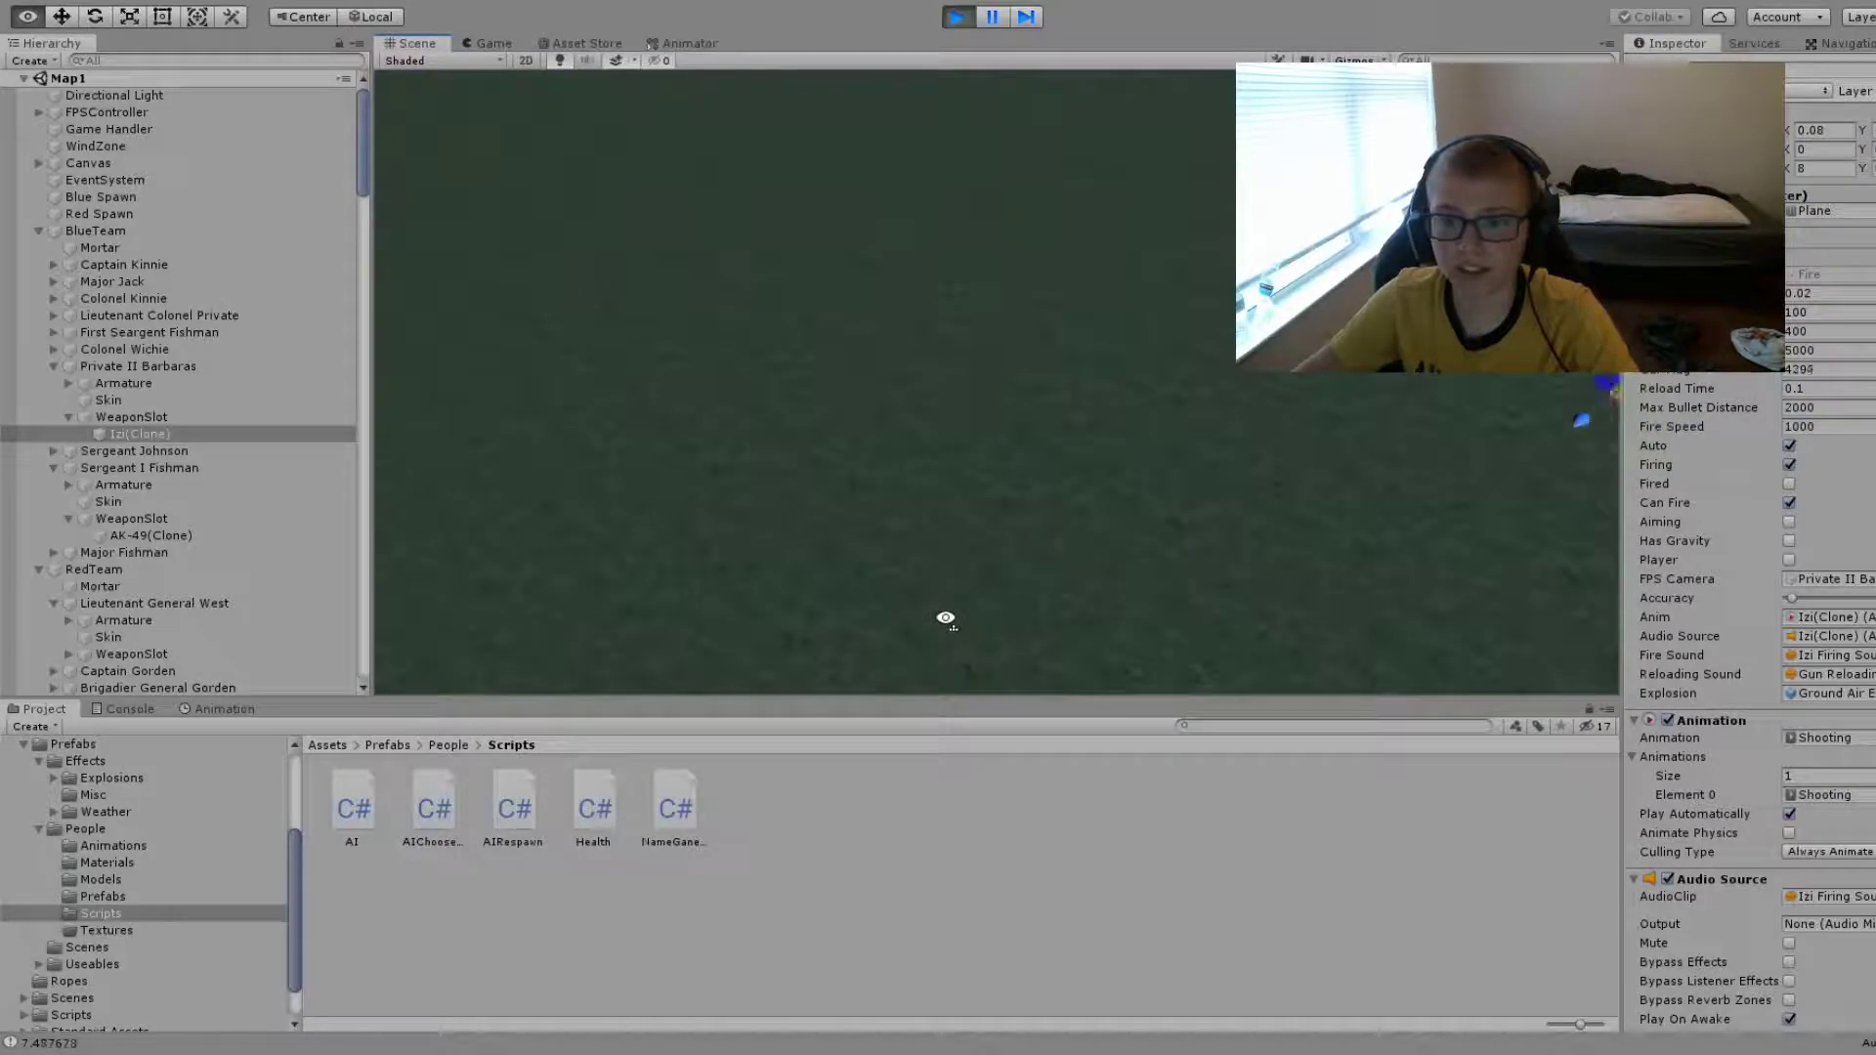
alt+drag(831, 616, 446, 518)
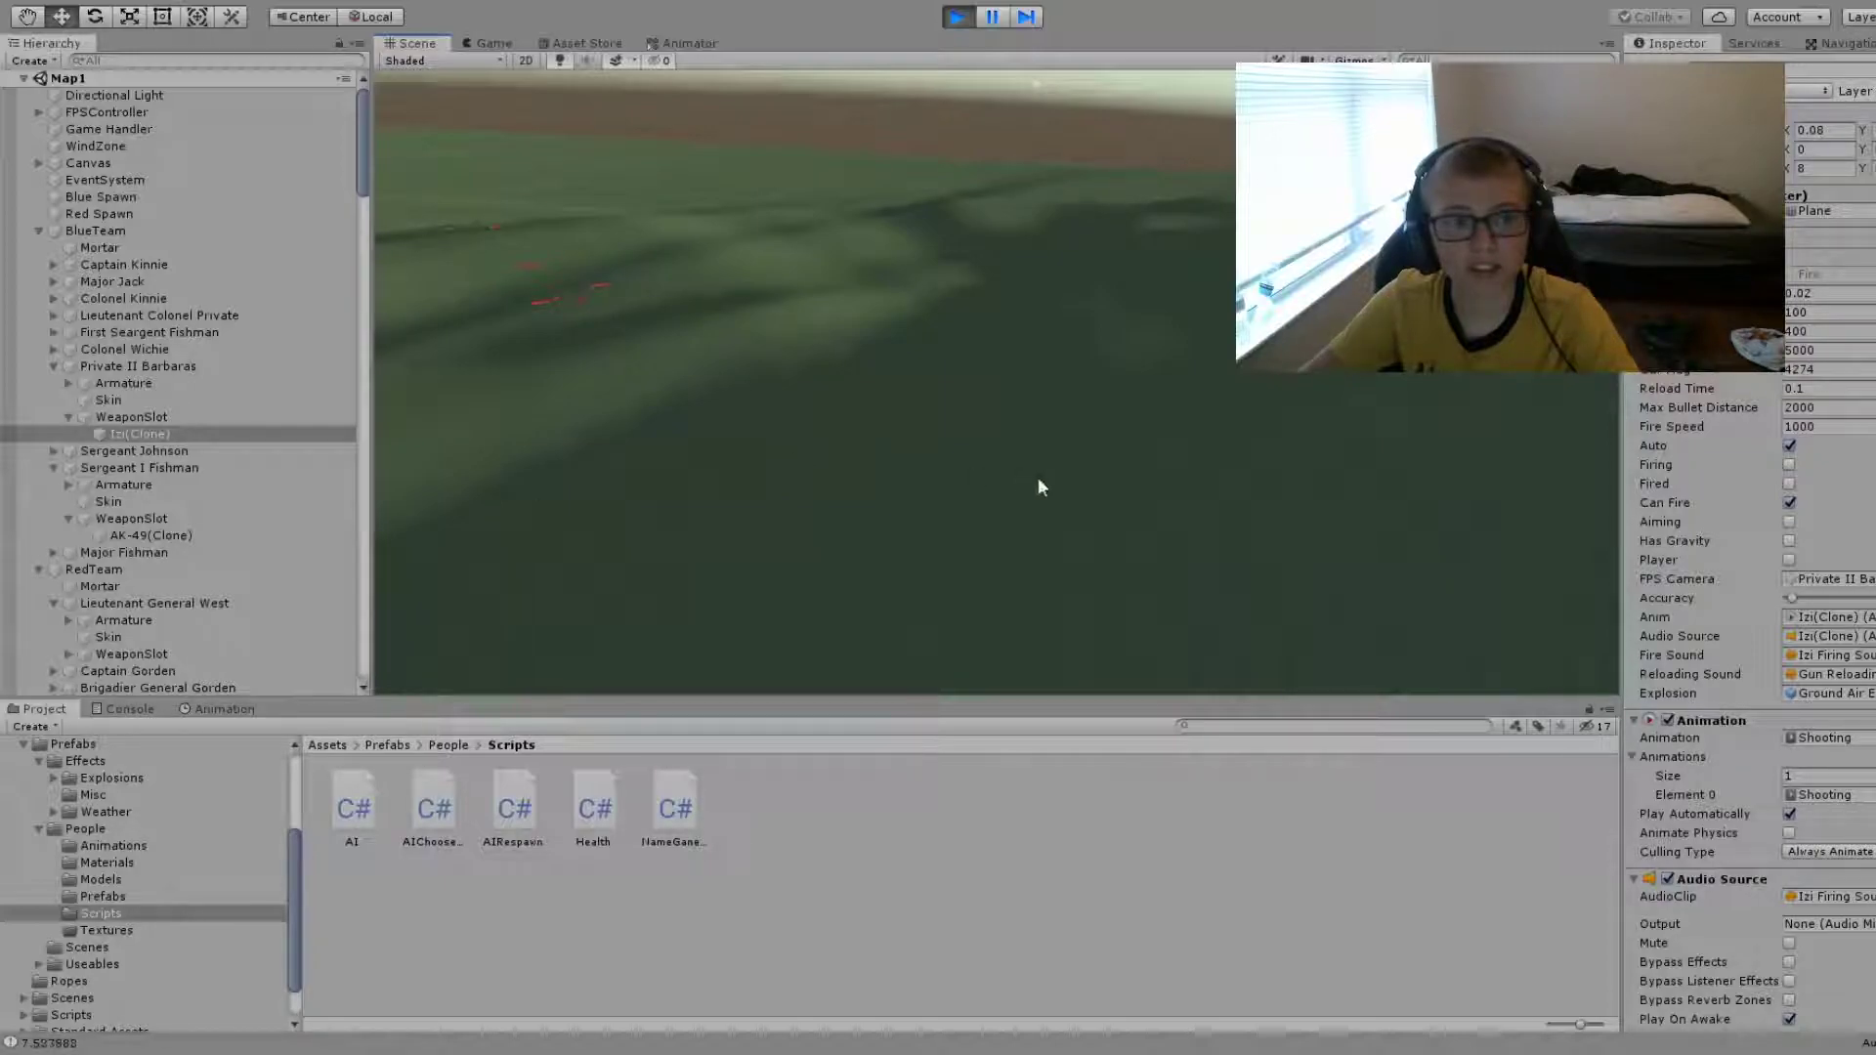
mouse_move(1038, 482)
alt+mouse_down()
mouse_move(1195, 520)
mouse_move(216, 400)
alt+mouse_up()
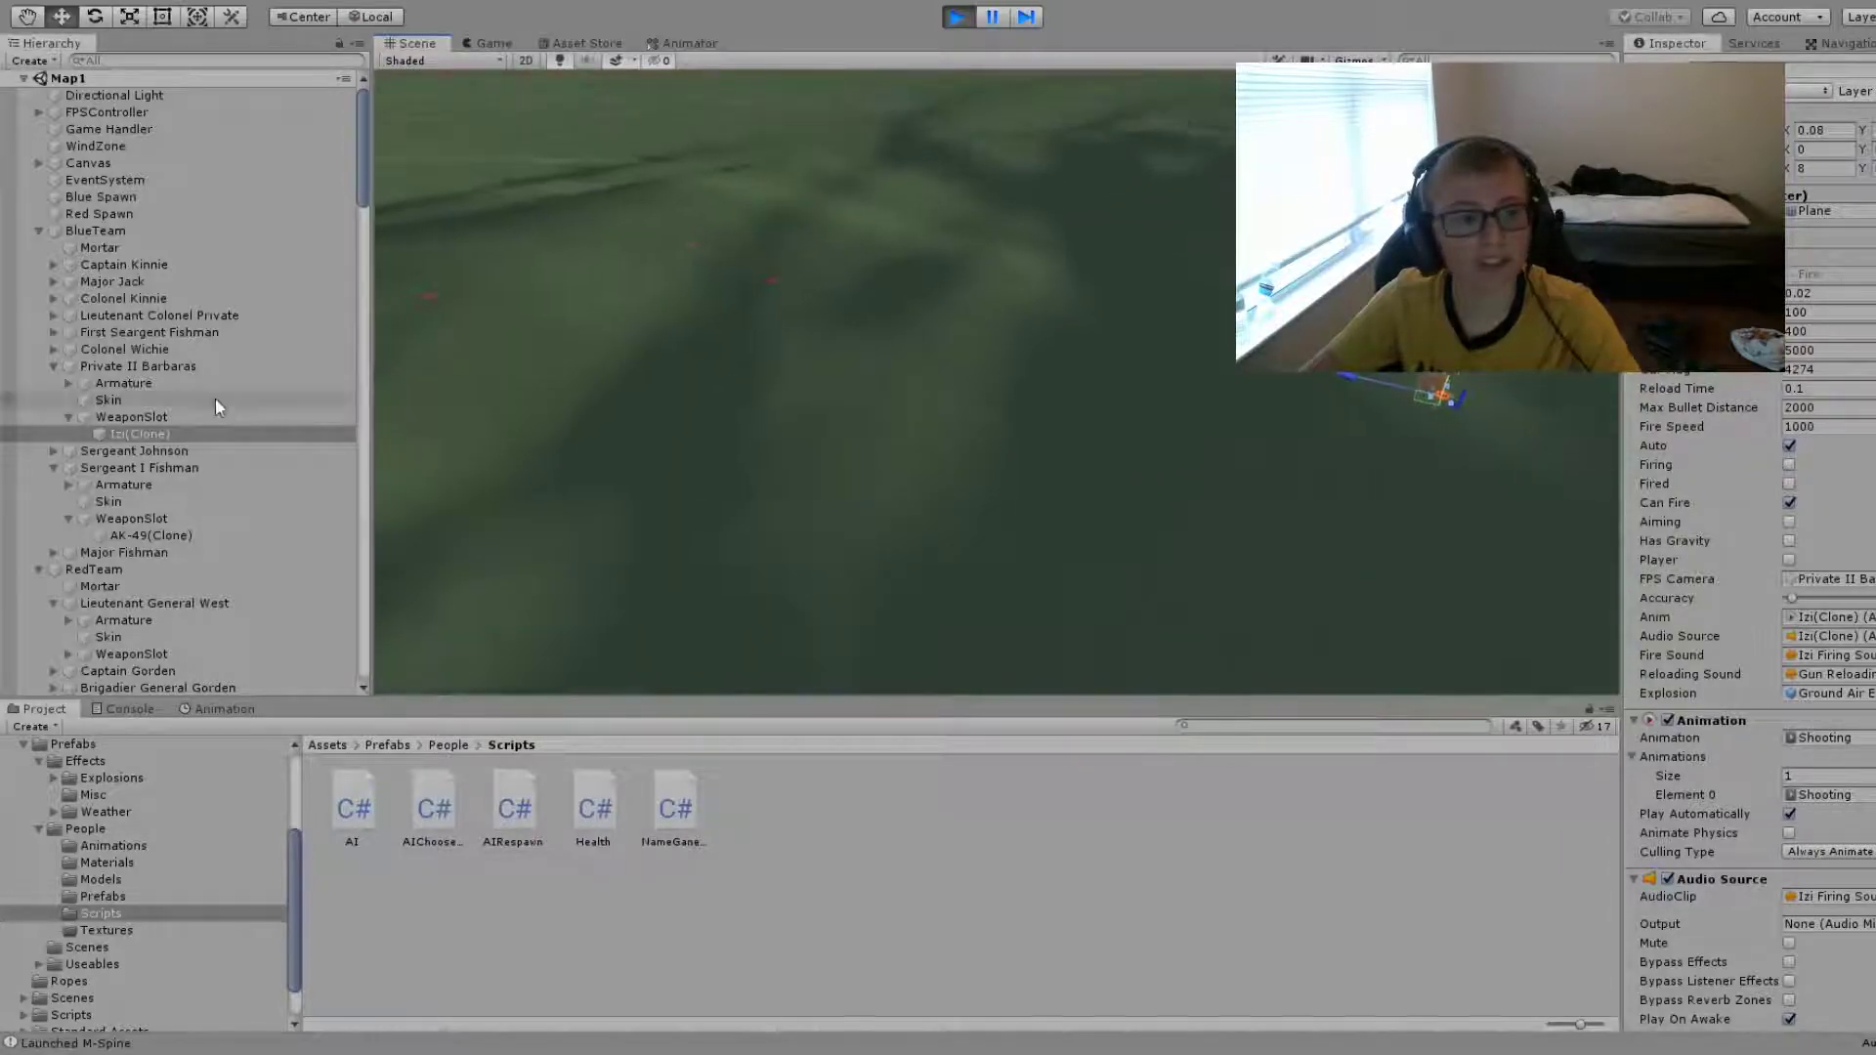
- Give Private II Barbaras an AI Walk Speed of 10 and a Run Speed of 50
click(162, 363)
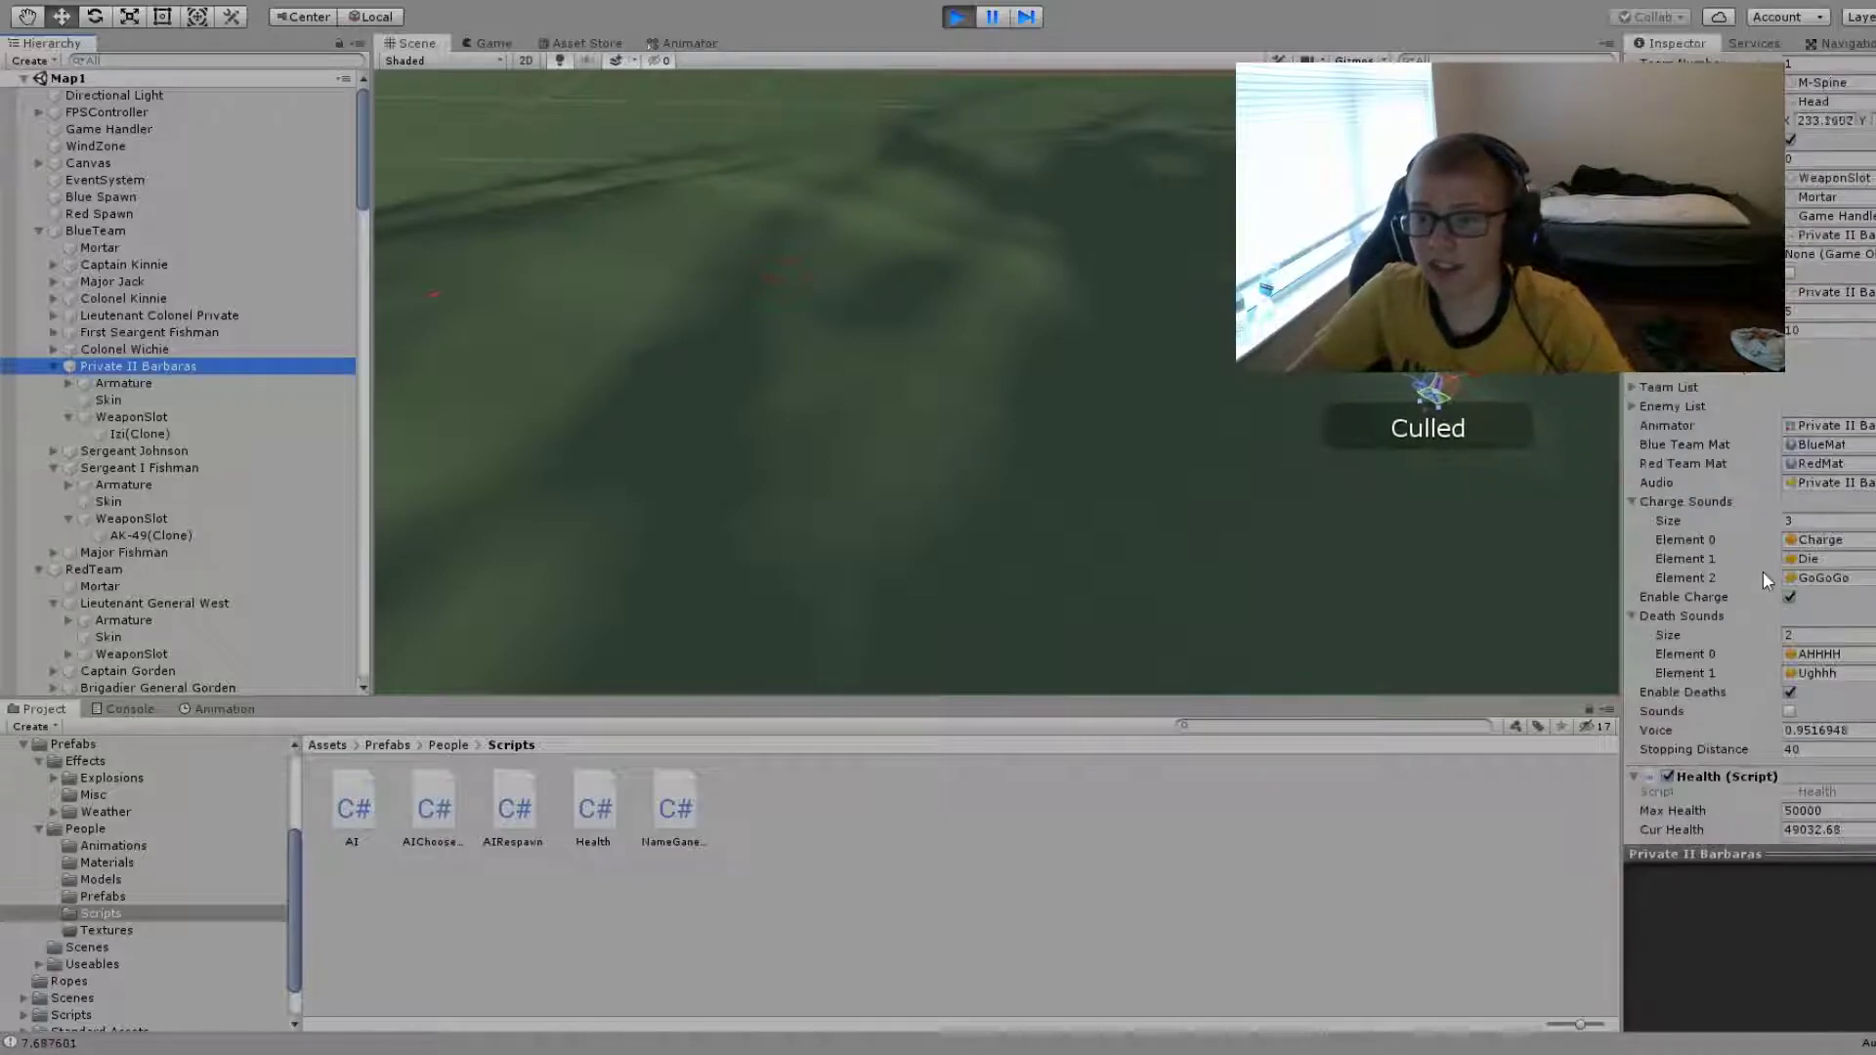
click(1807, 501)
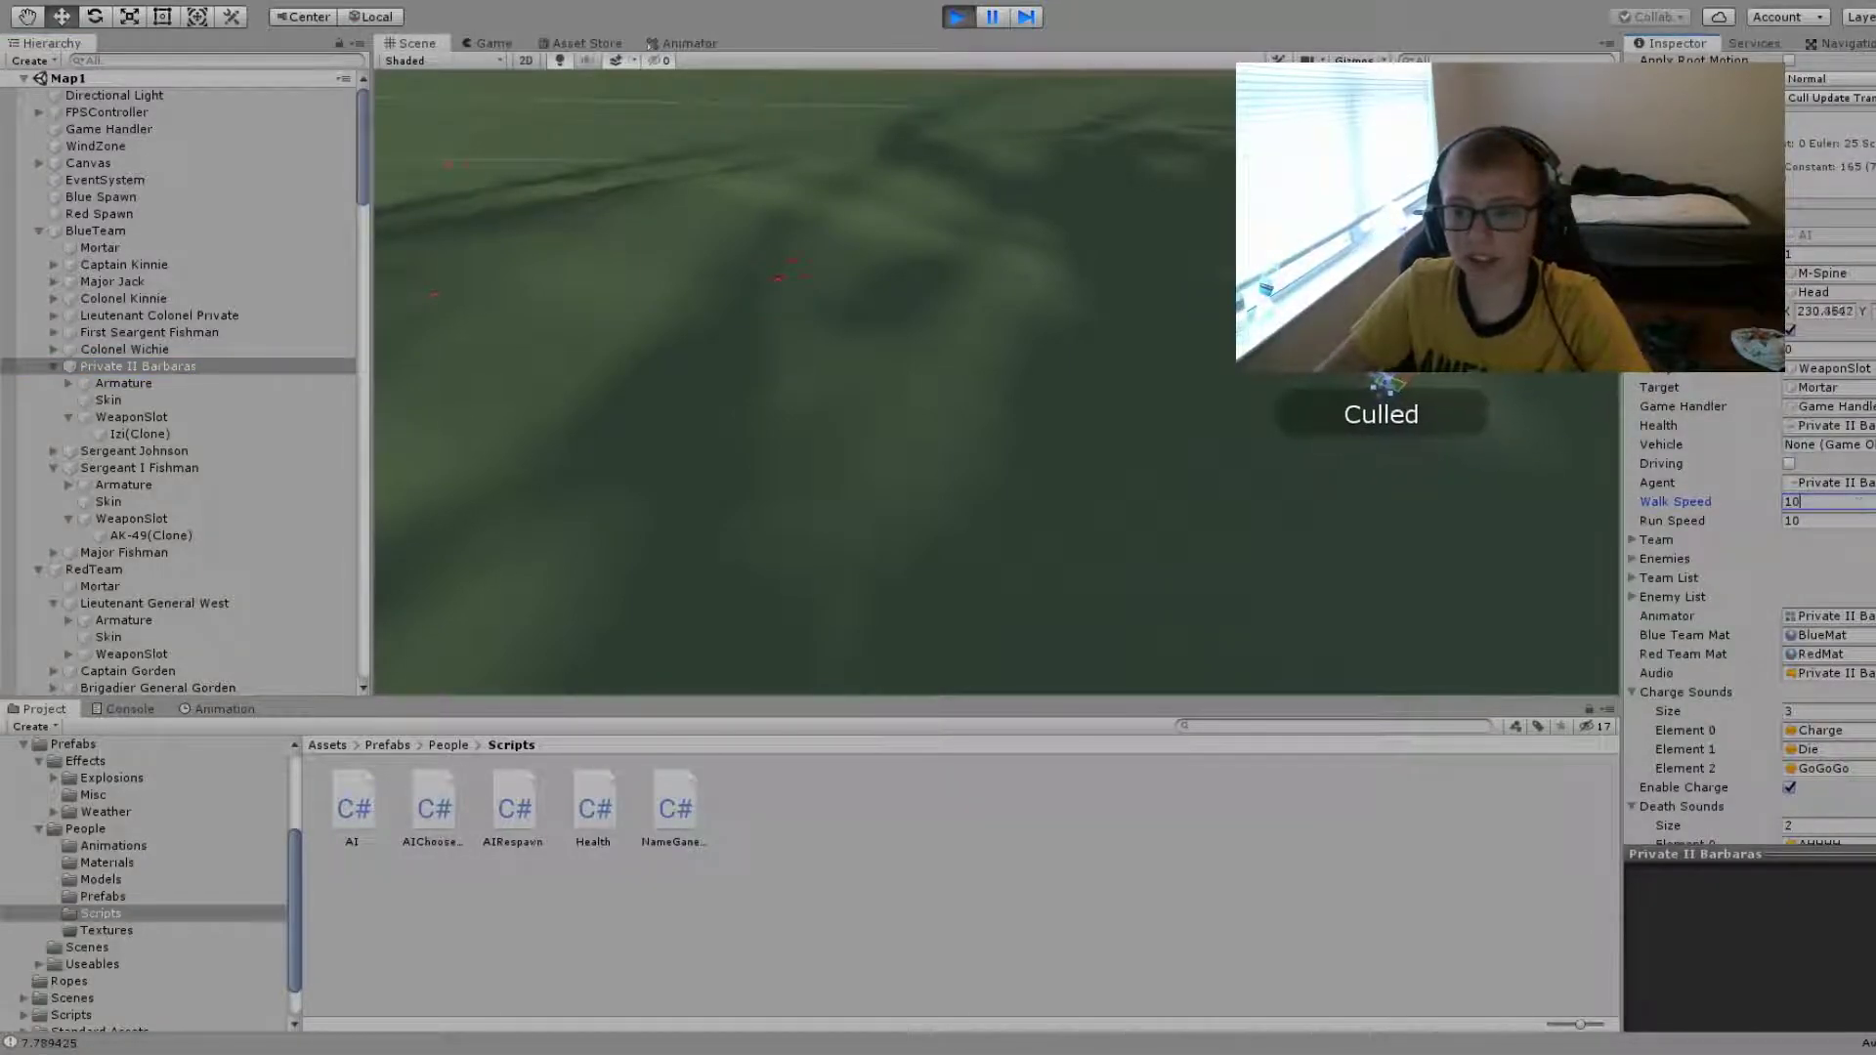
click(1807, 521)
text(20)
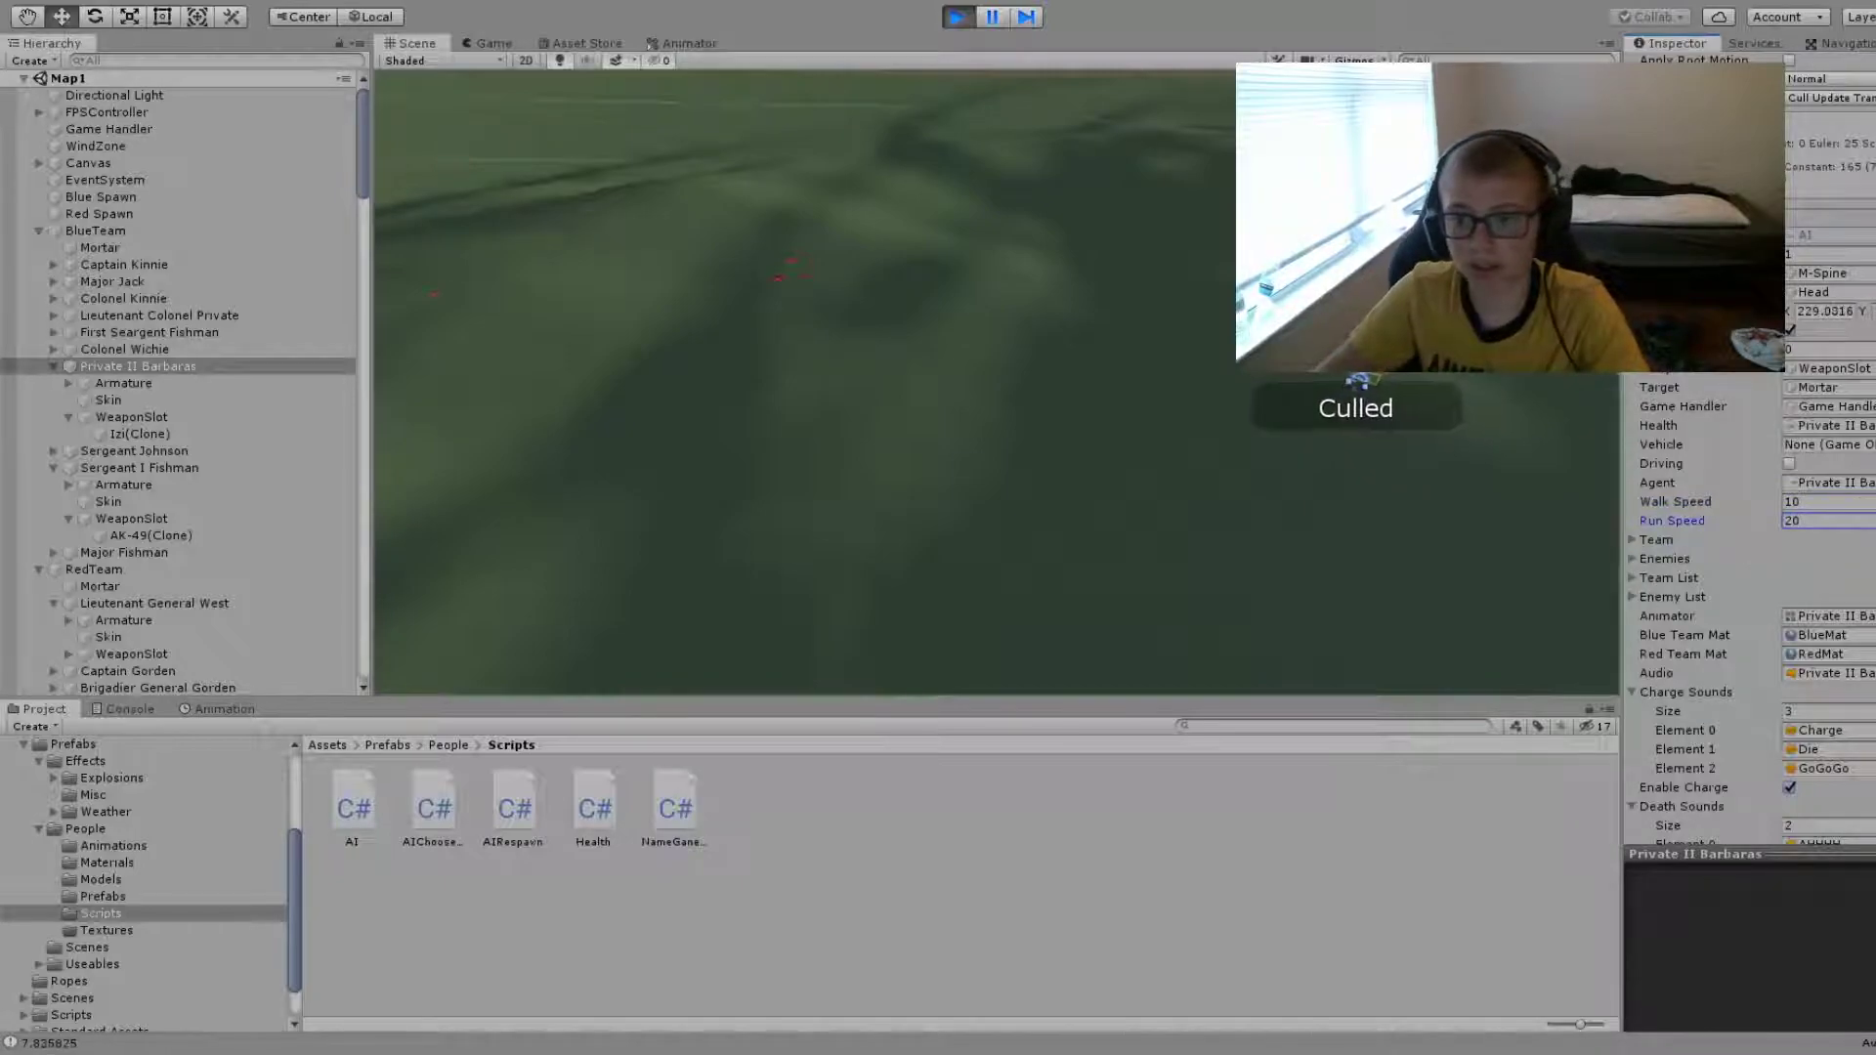
scroll(1748, 459, down, 5)
scroll(1749, 459, down, 8)
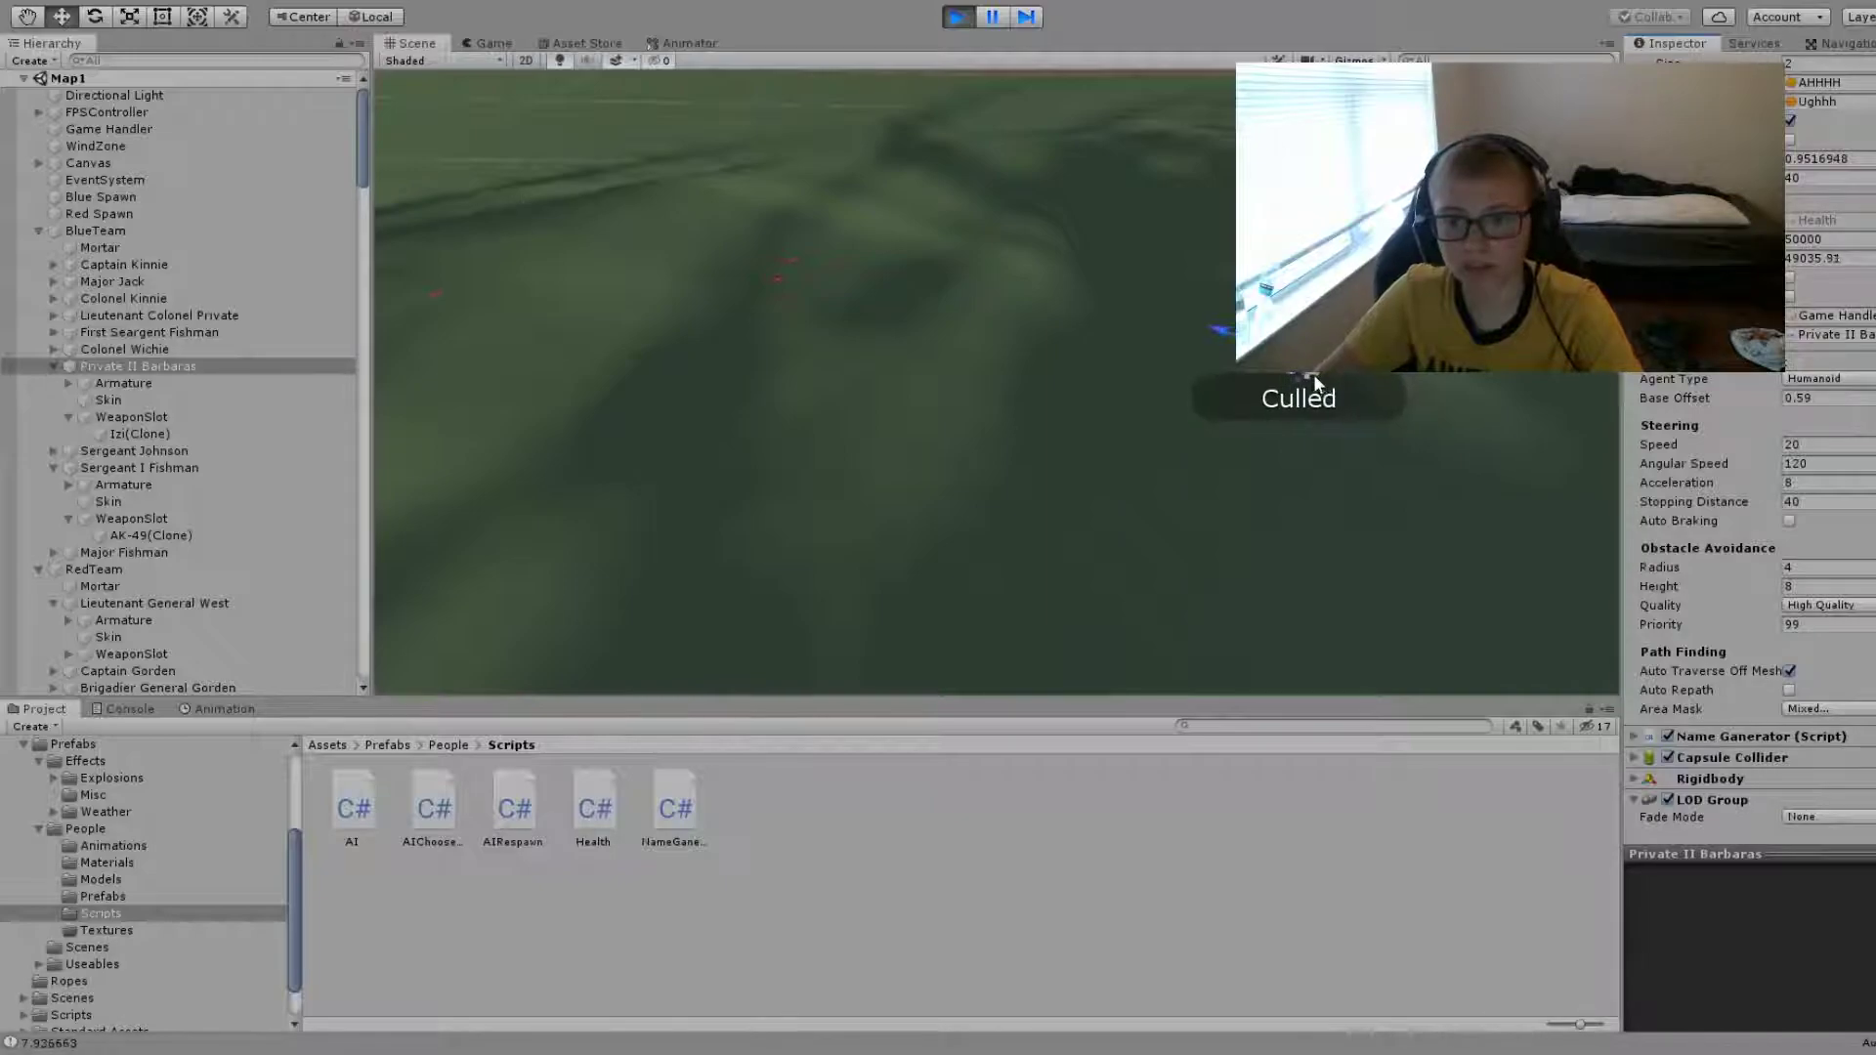
scroll(1749, 459, up, 5)
scroll(1749, 460, up, 5)
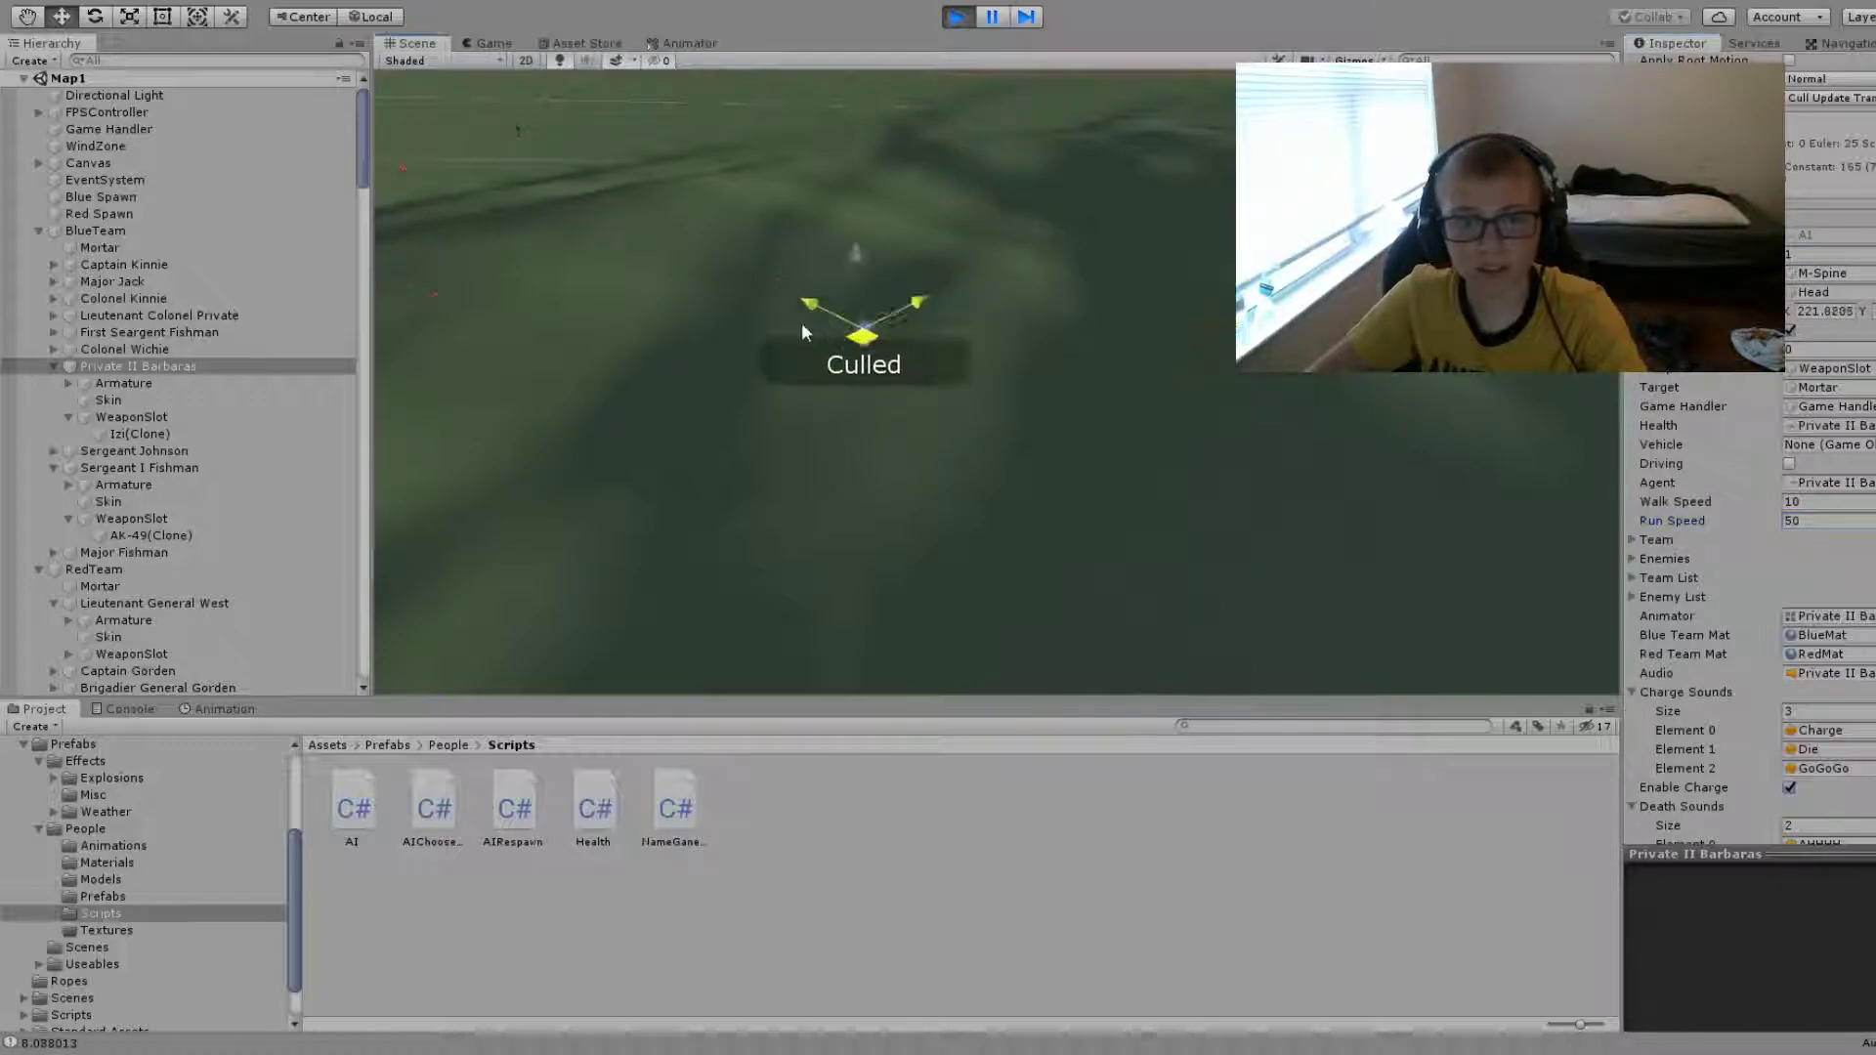
- Orbit the Scene view over the red soldiers, then reselect the Izi(Clone) weapon
alt+drag(646, 287, 852, 354)
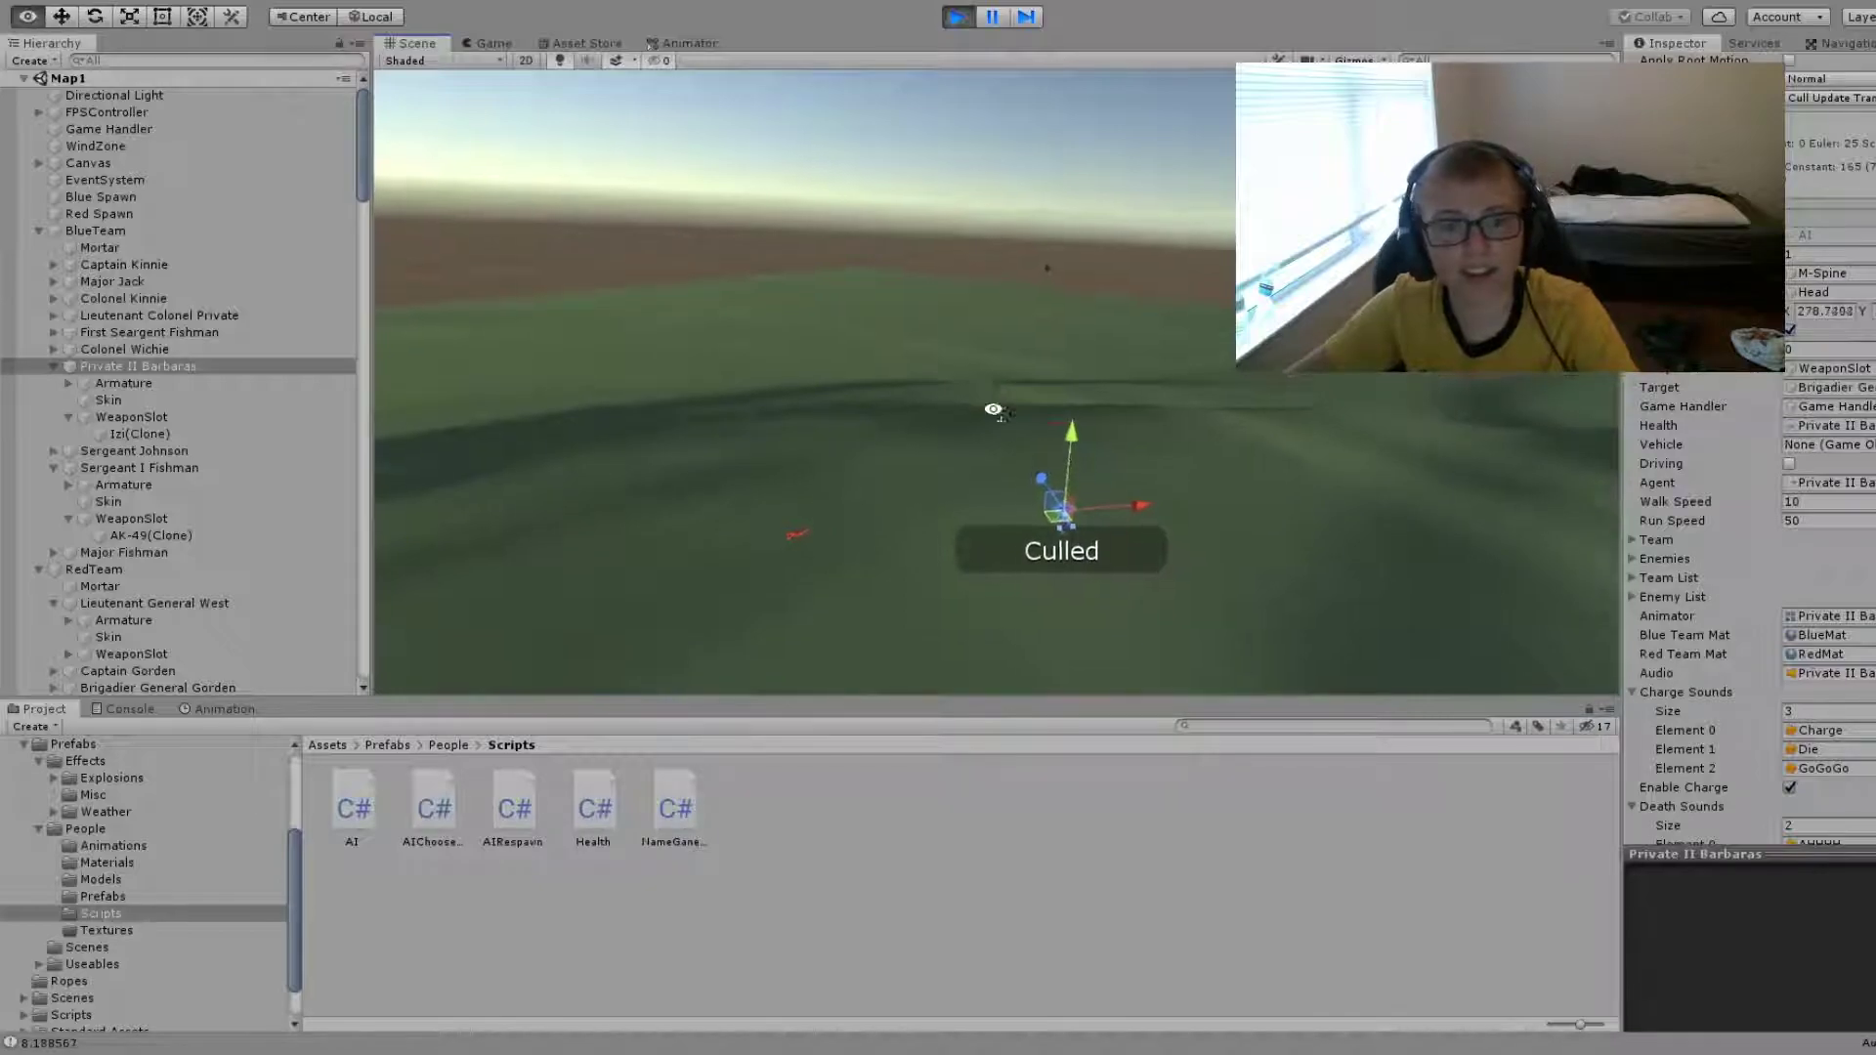
alt+drag(988, 406, 1060, 459)
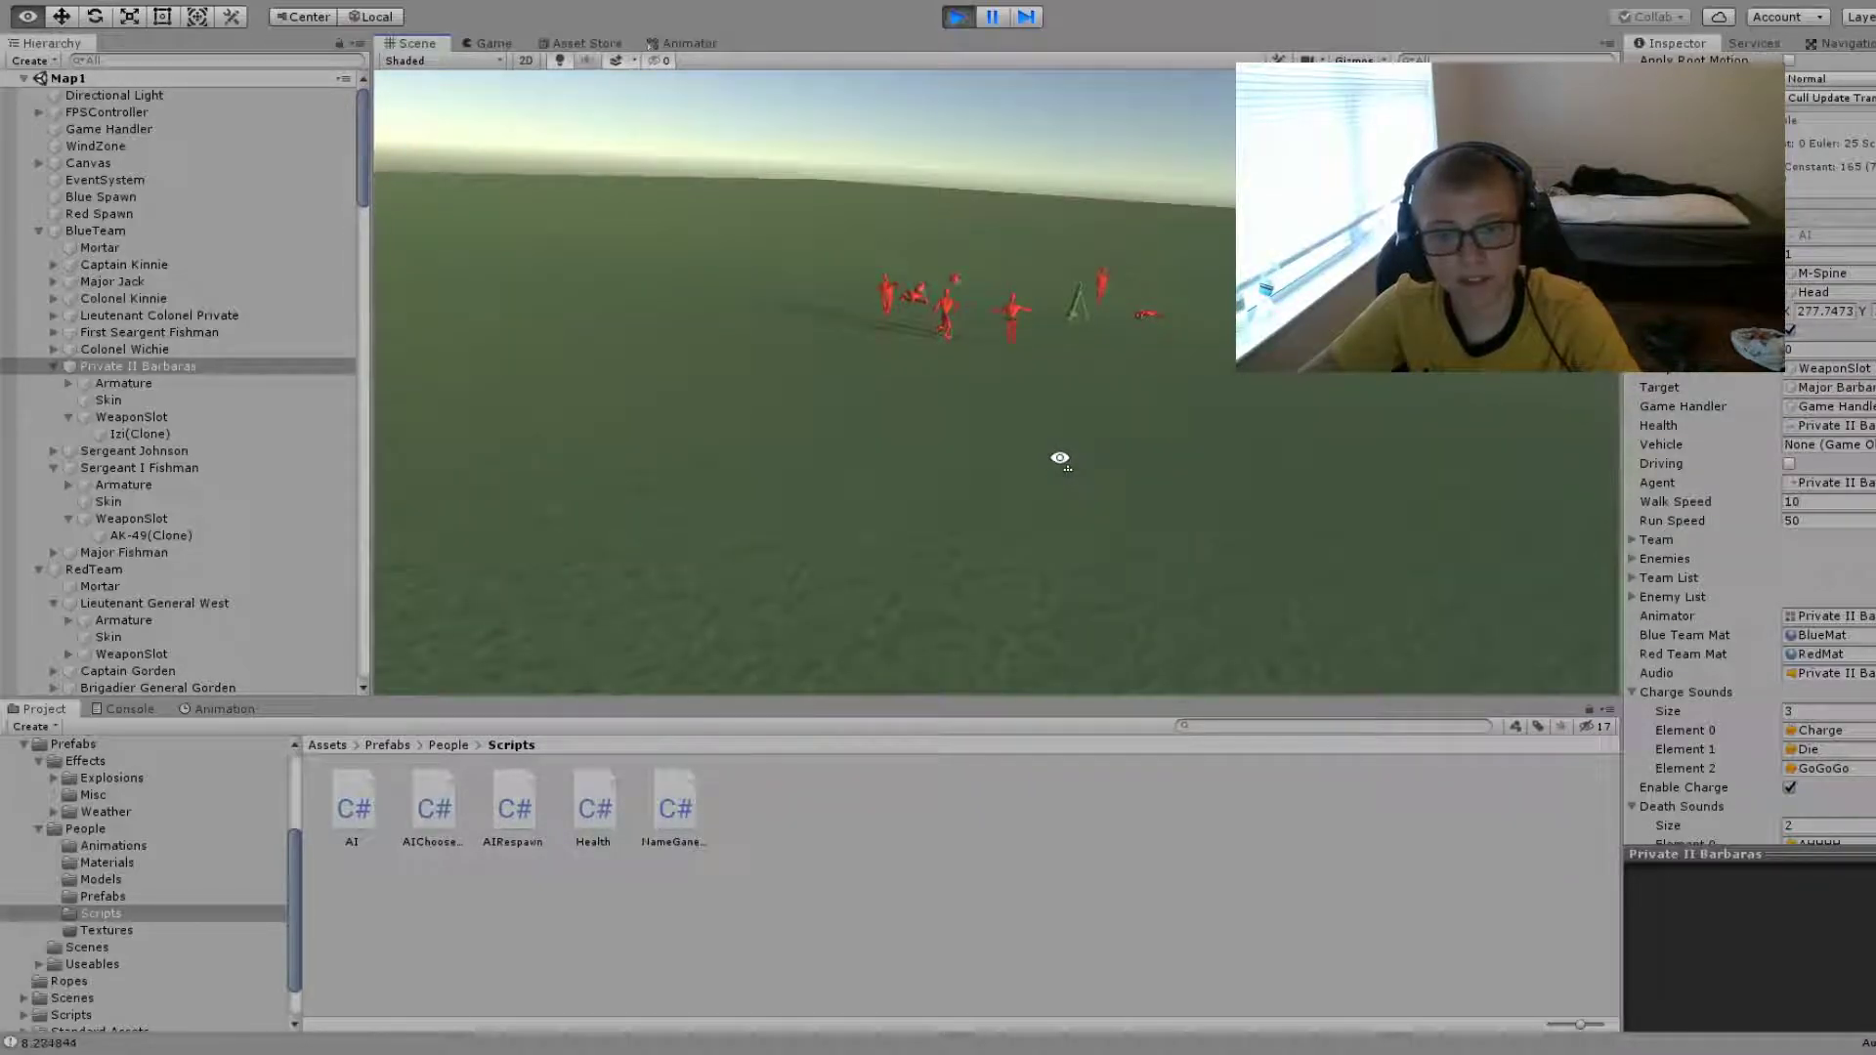
alt+drag(1060, 460, 1439, 484)
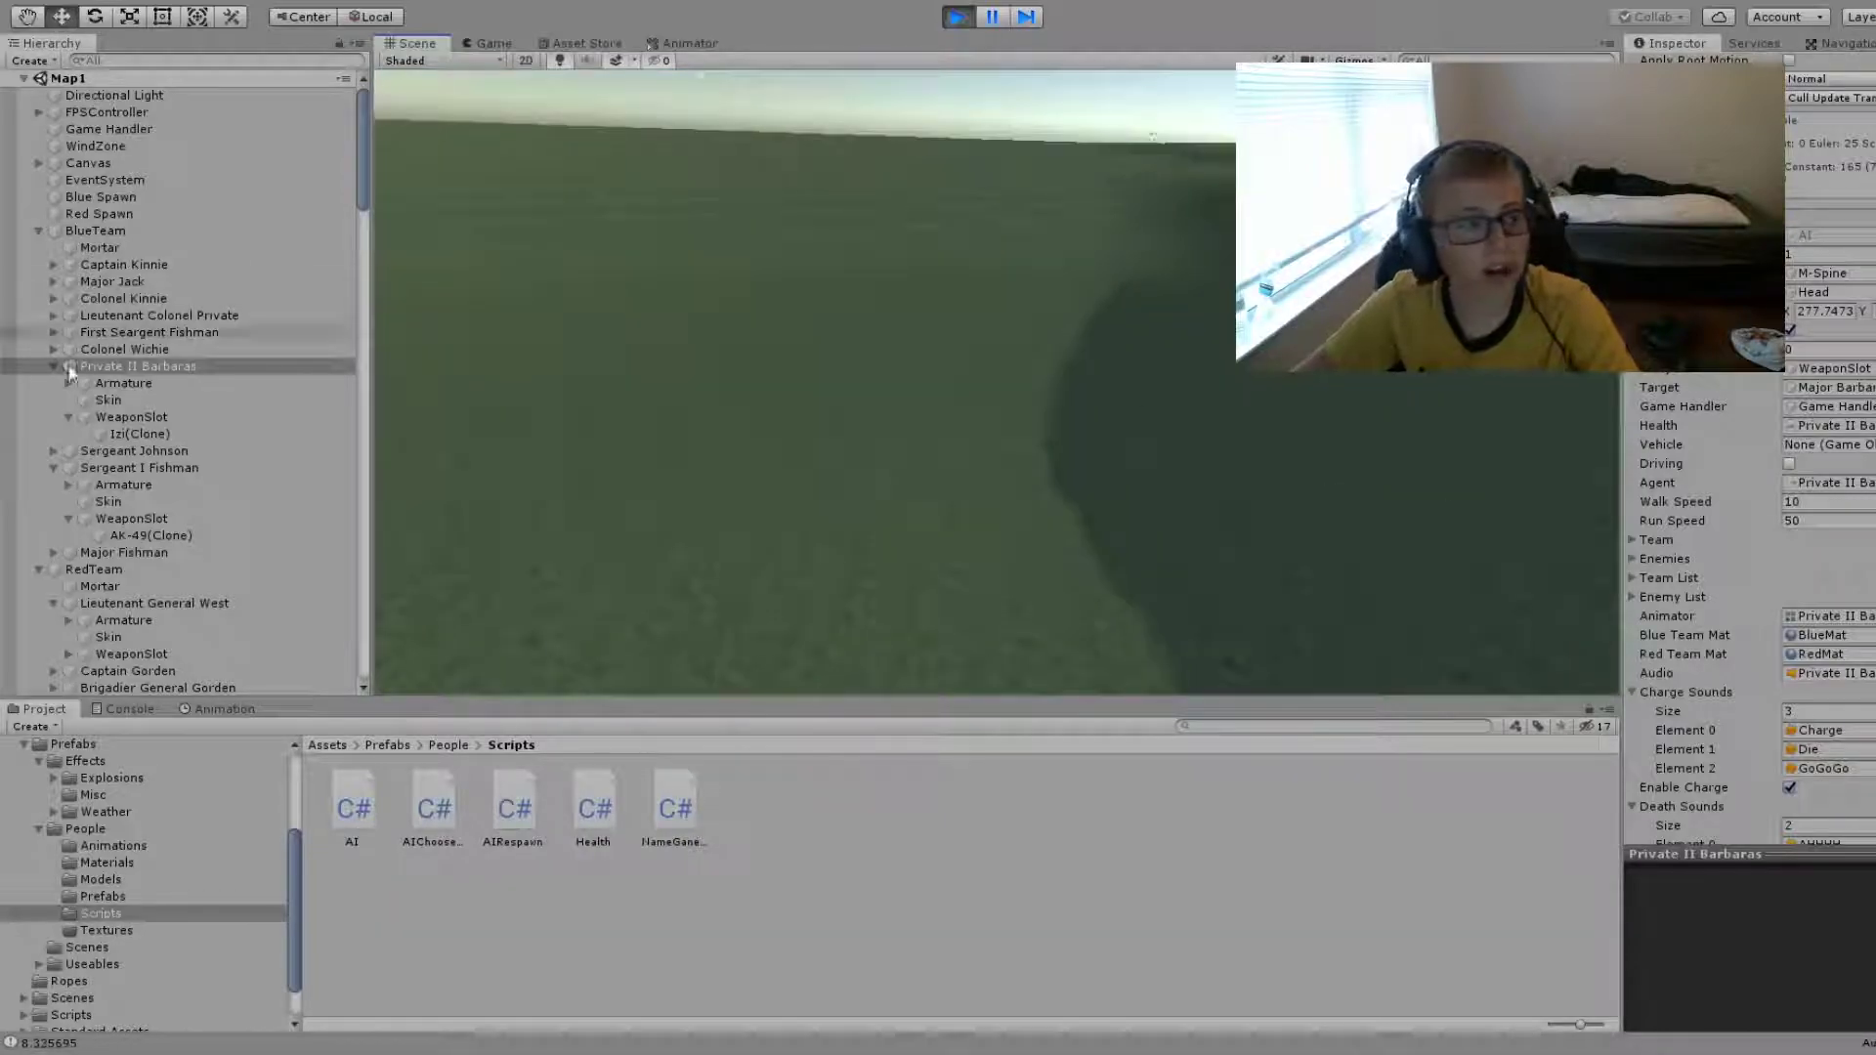
click(147, 432)
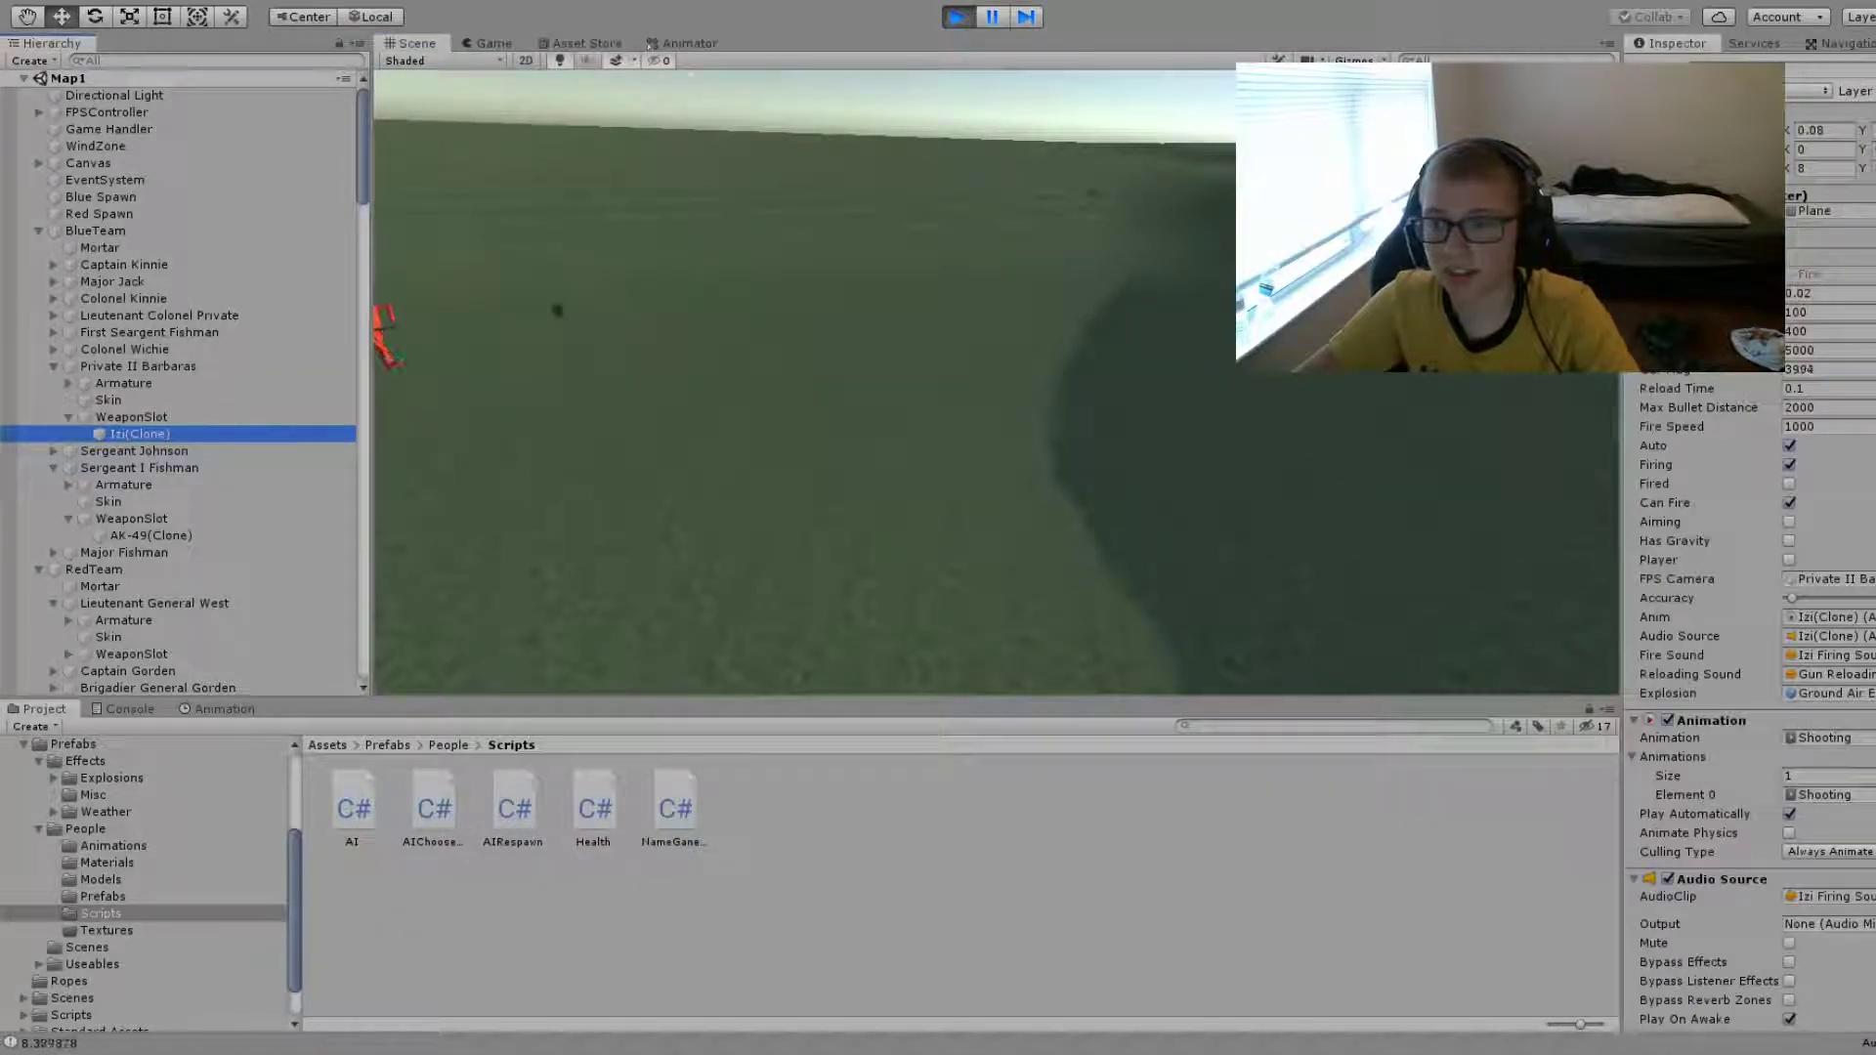
click(1827, 293)
text(0.)
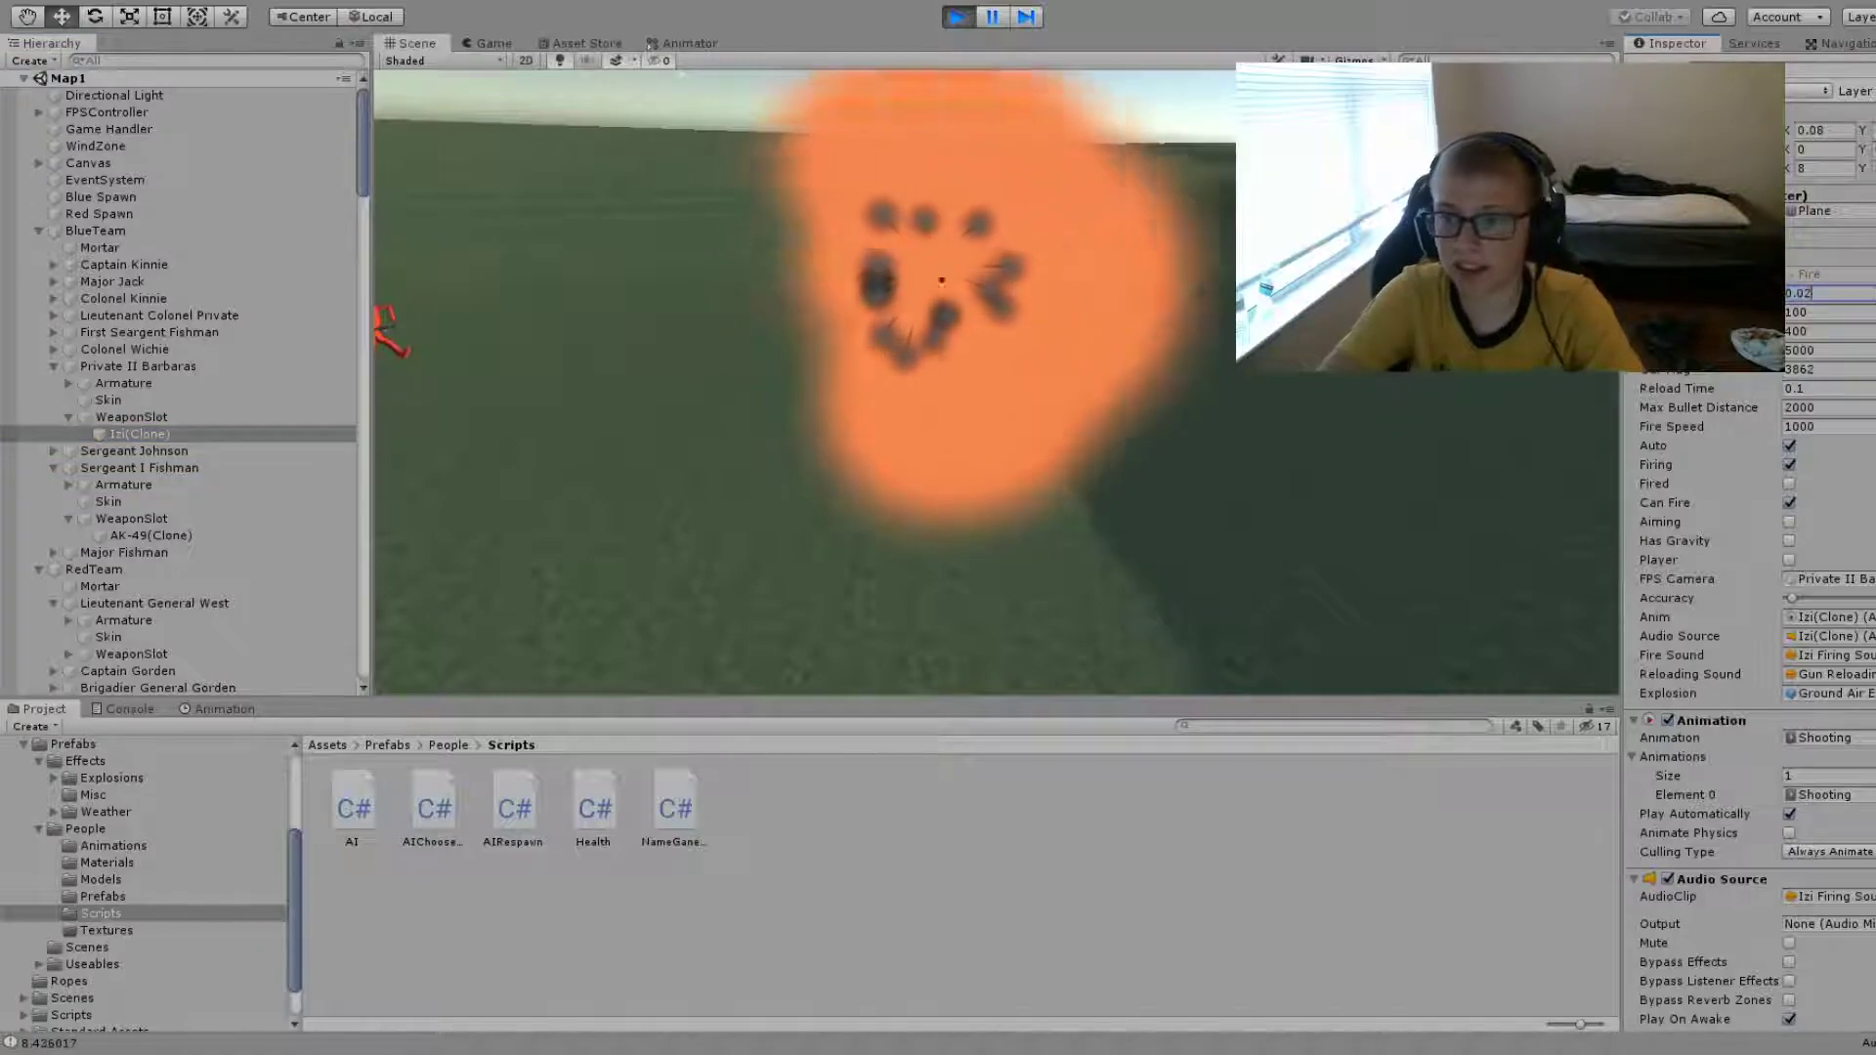
text(1)
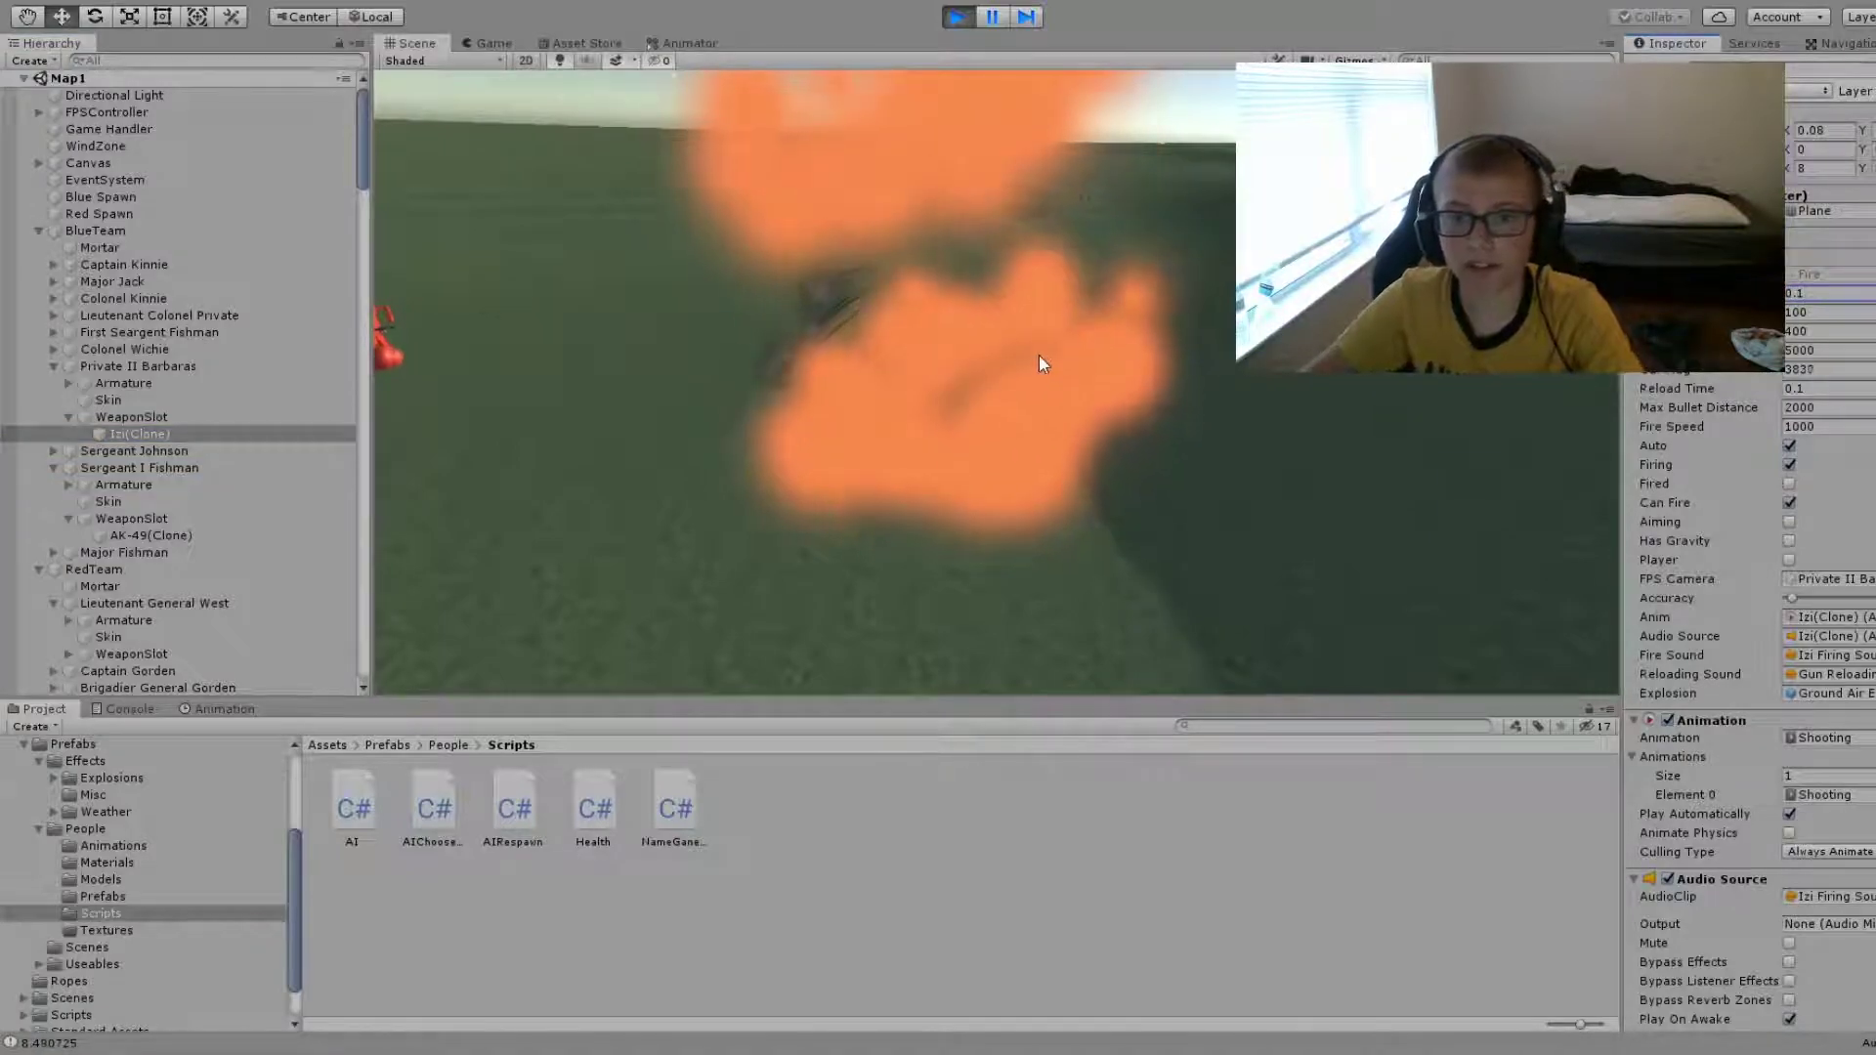
mouse_move(1040, 355)
alt+mouse_down()
mouse_move(1177, 330)
mouse_move(1079, 277)
mouse_move(855, 276)
alt+mouse_up()
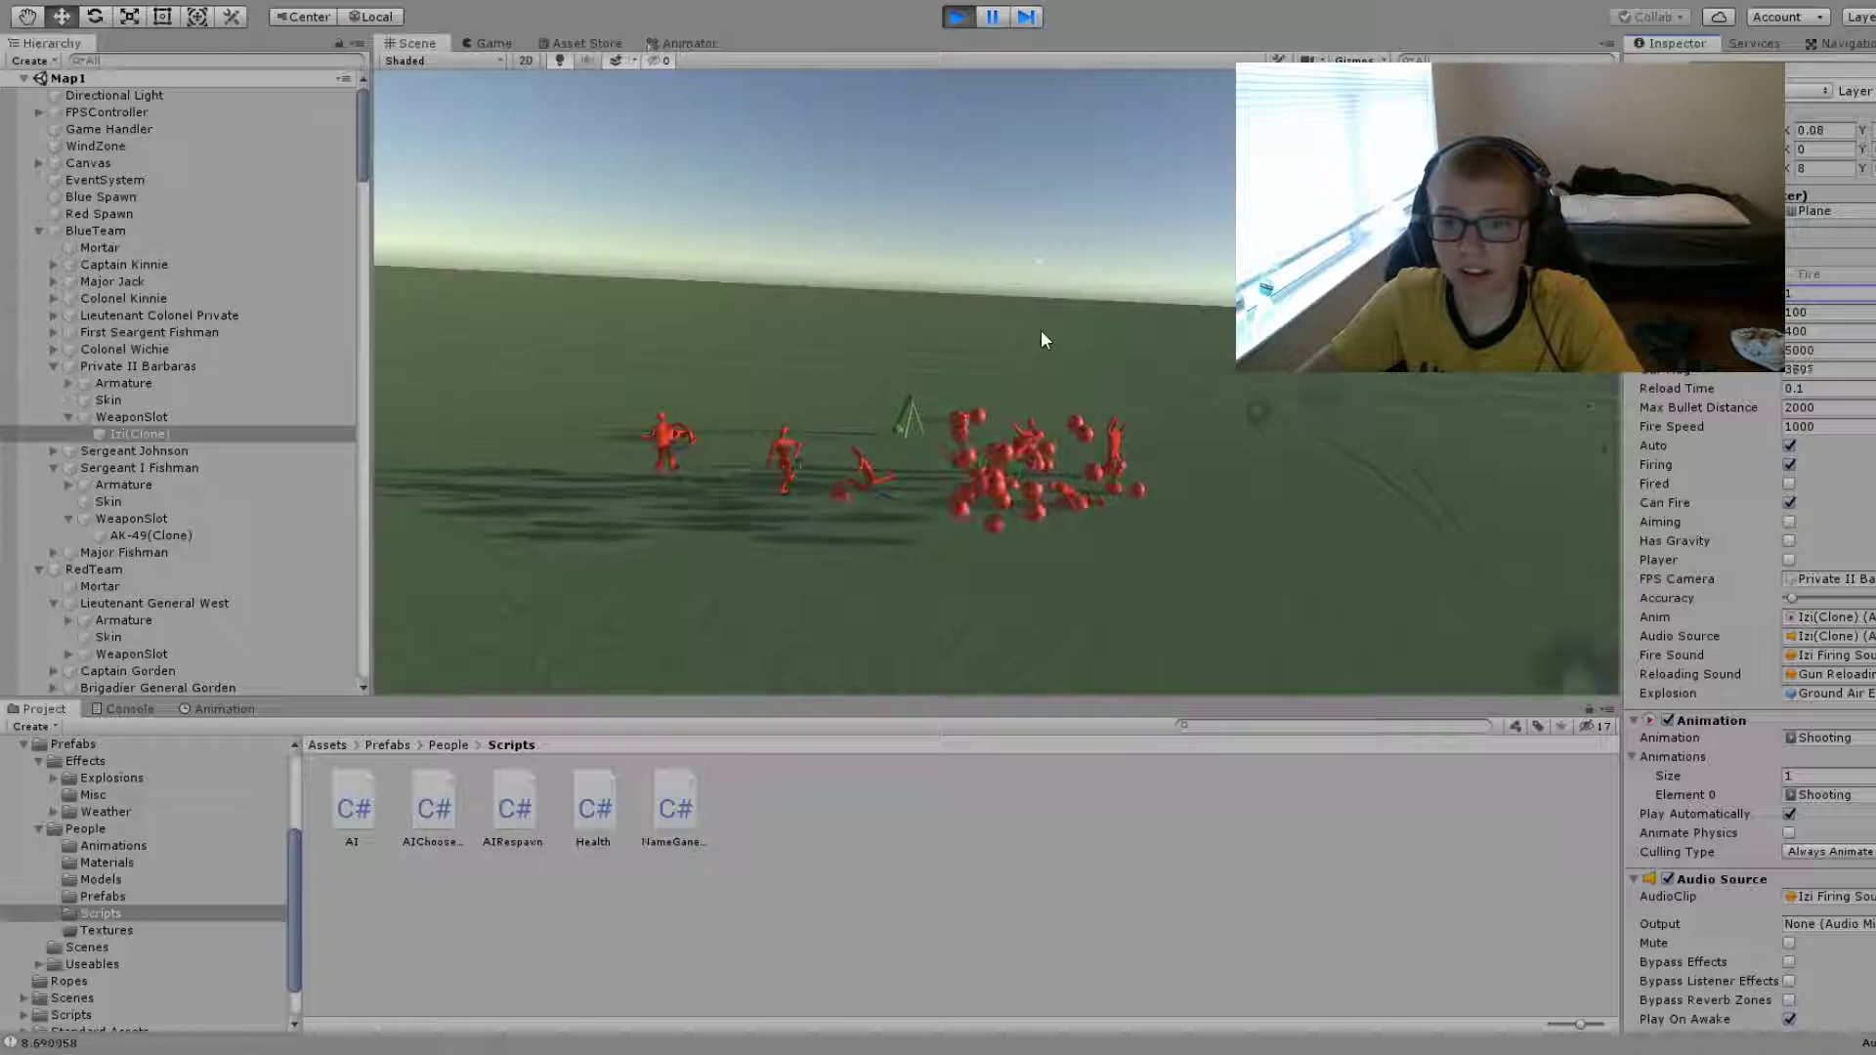
alt+drag(1041, 339, 1212, 329)
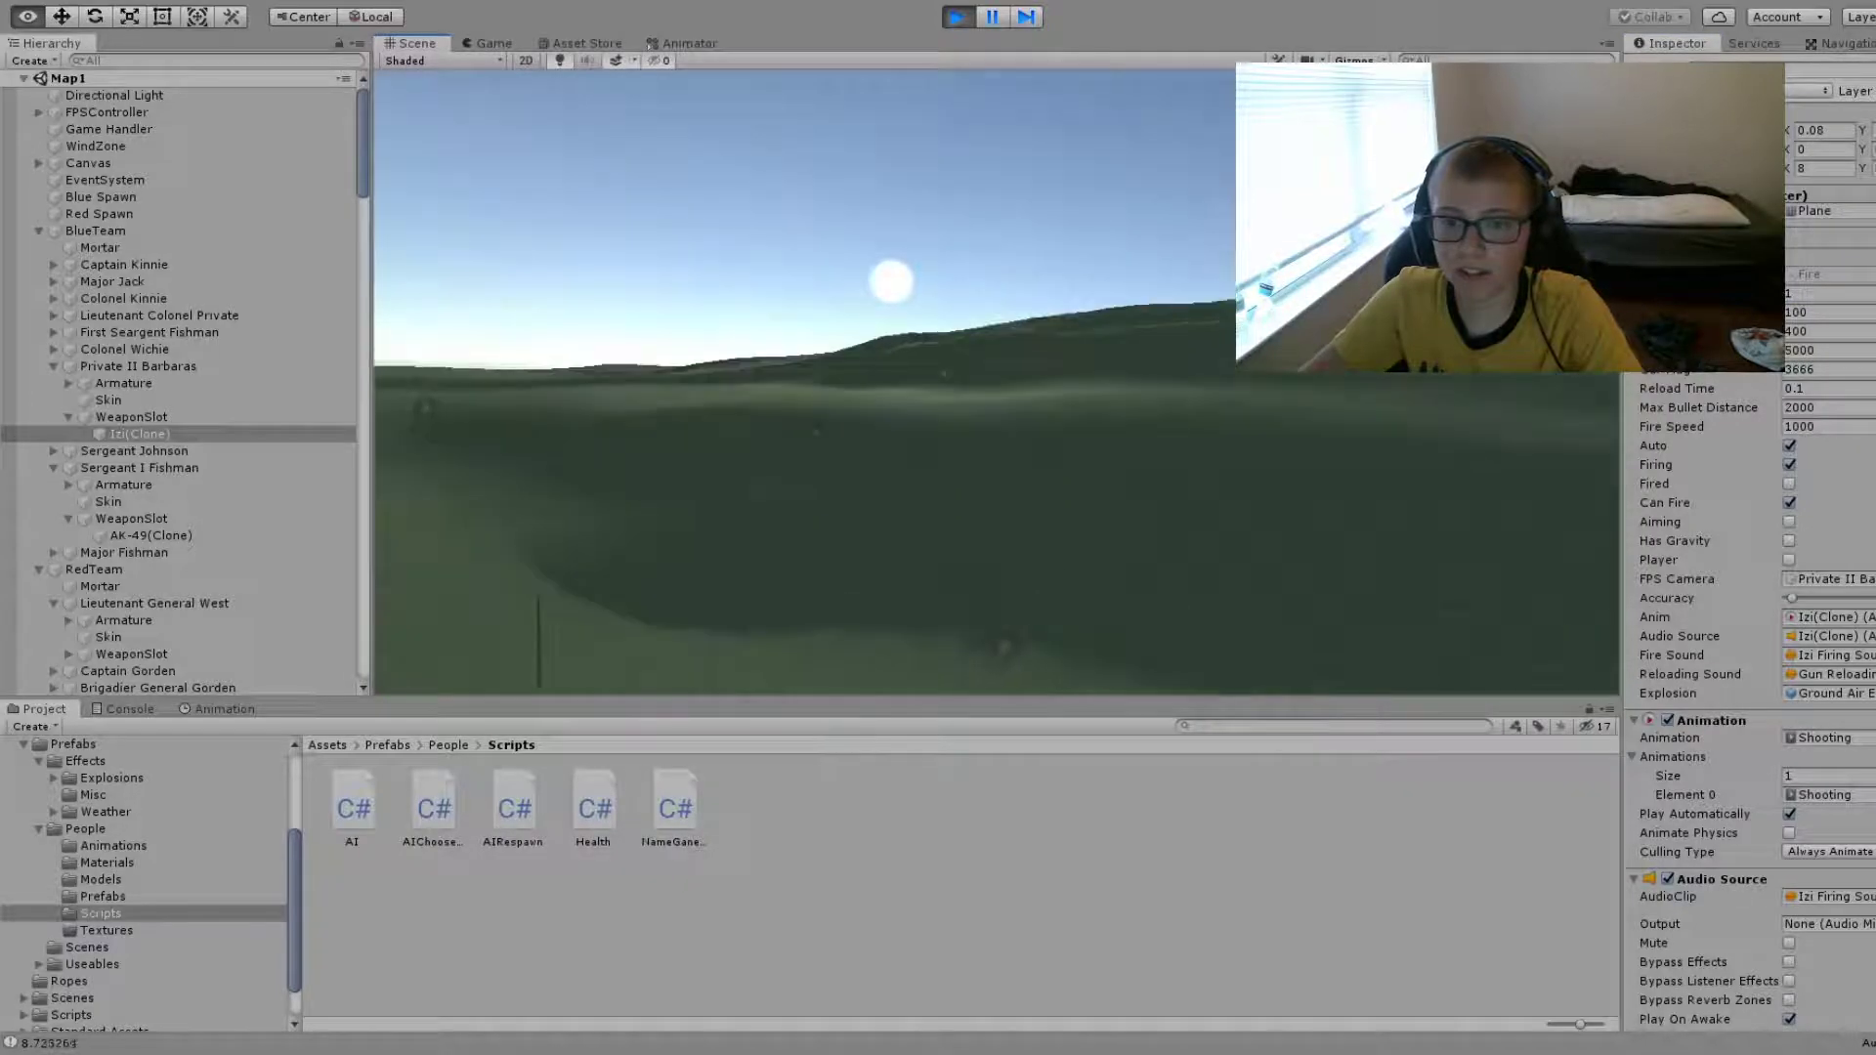
right_drag(977, 439, 928, 410)
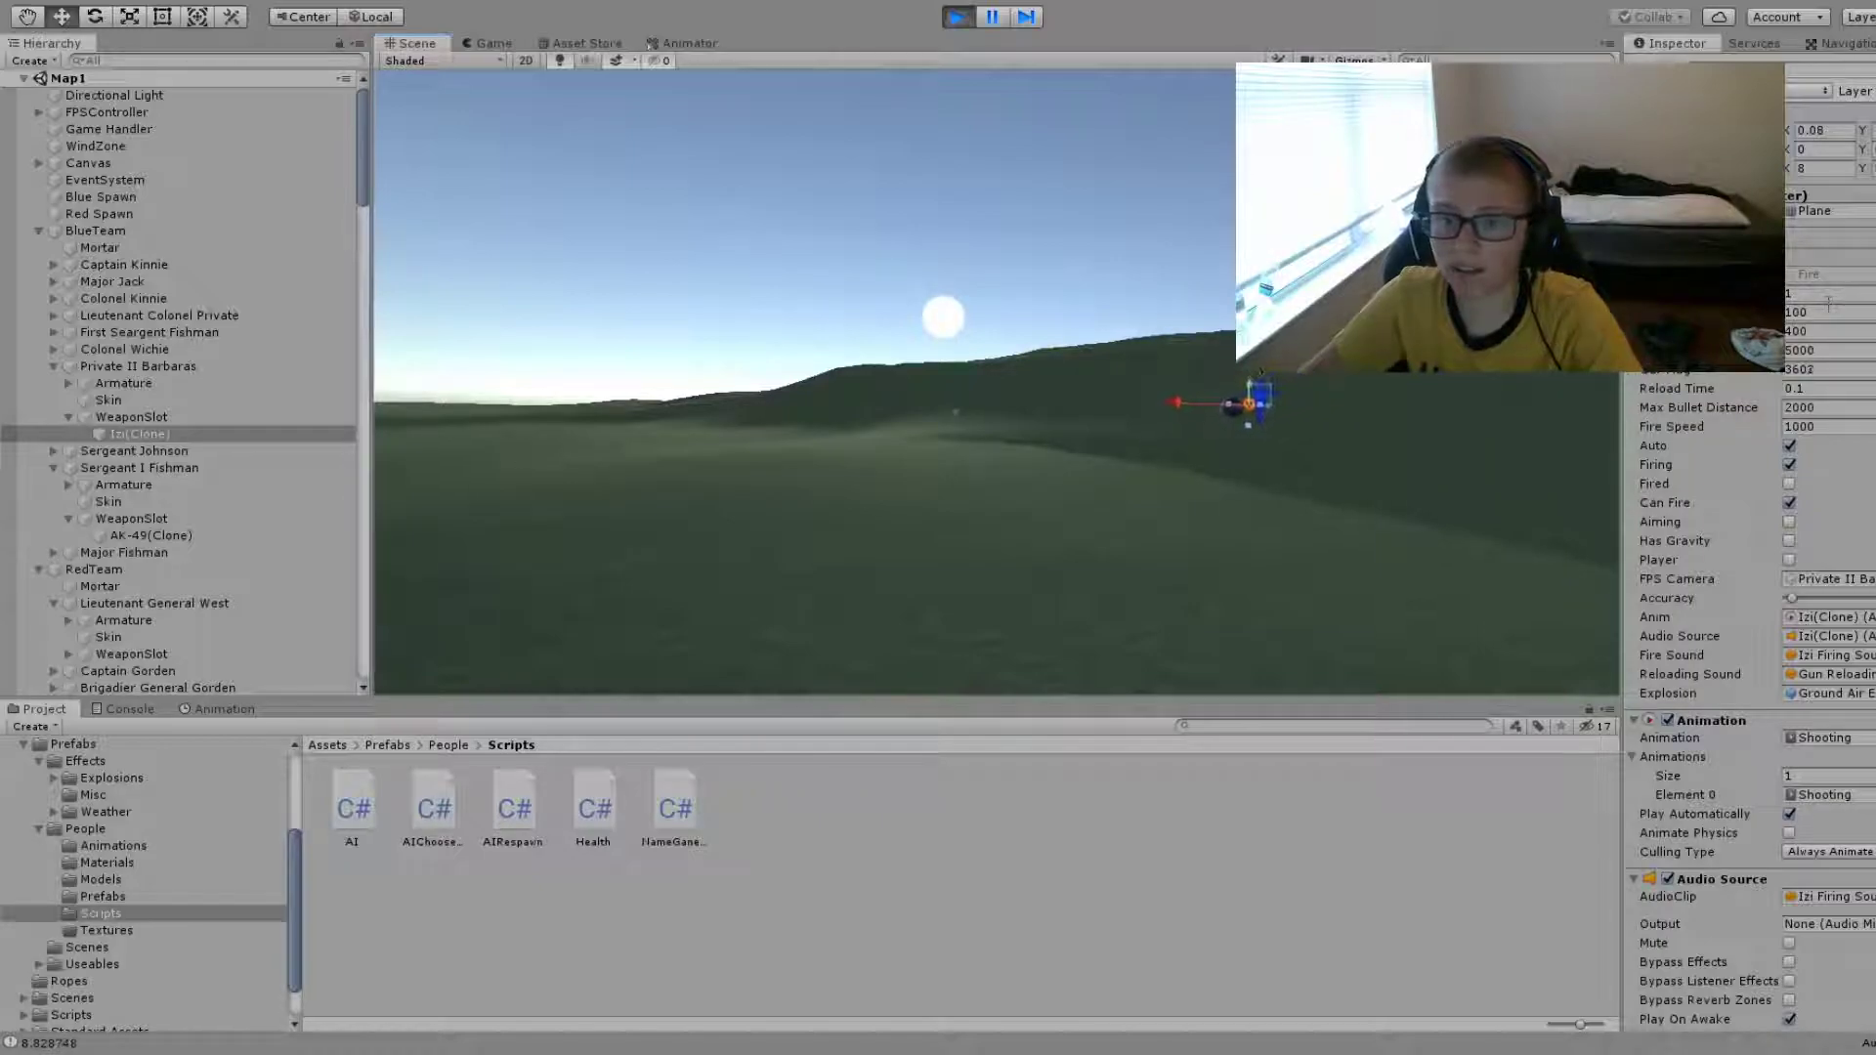
text(0.)
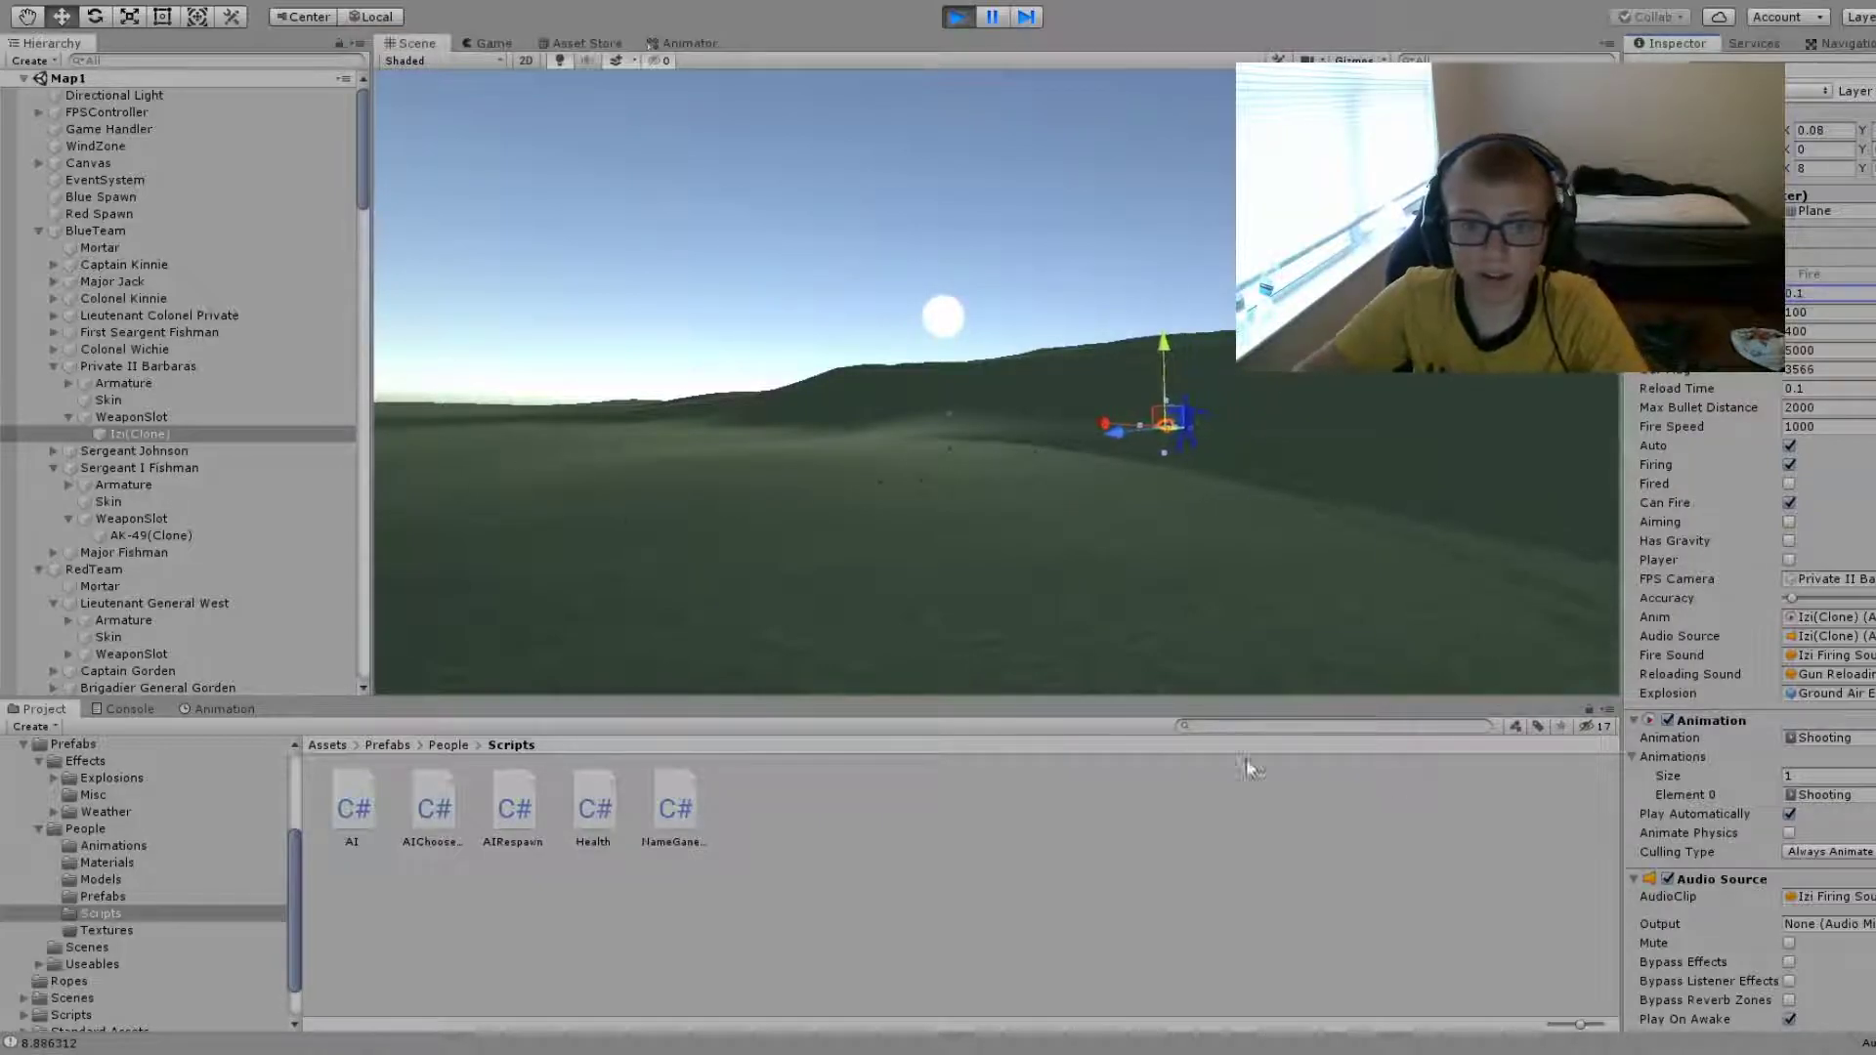
right_drag(1245, 632, 604, 636)
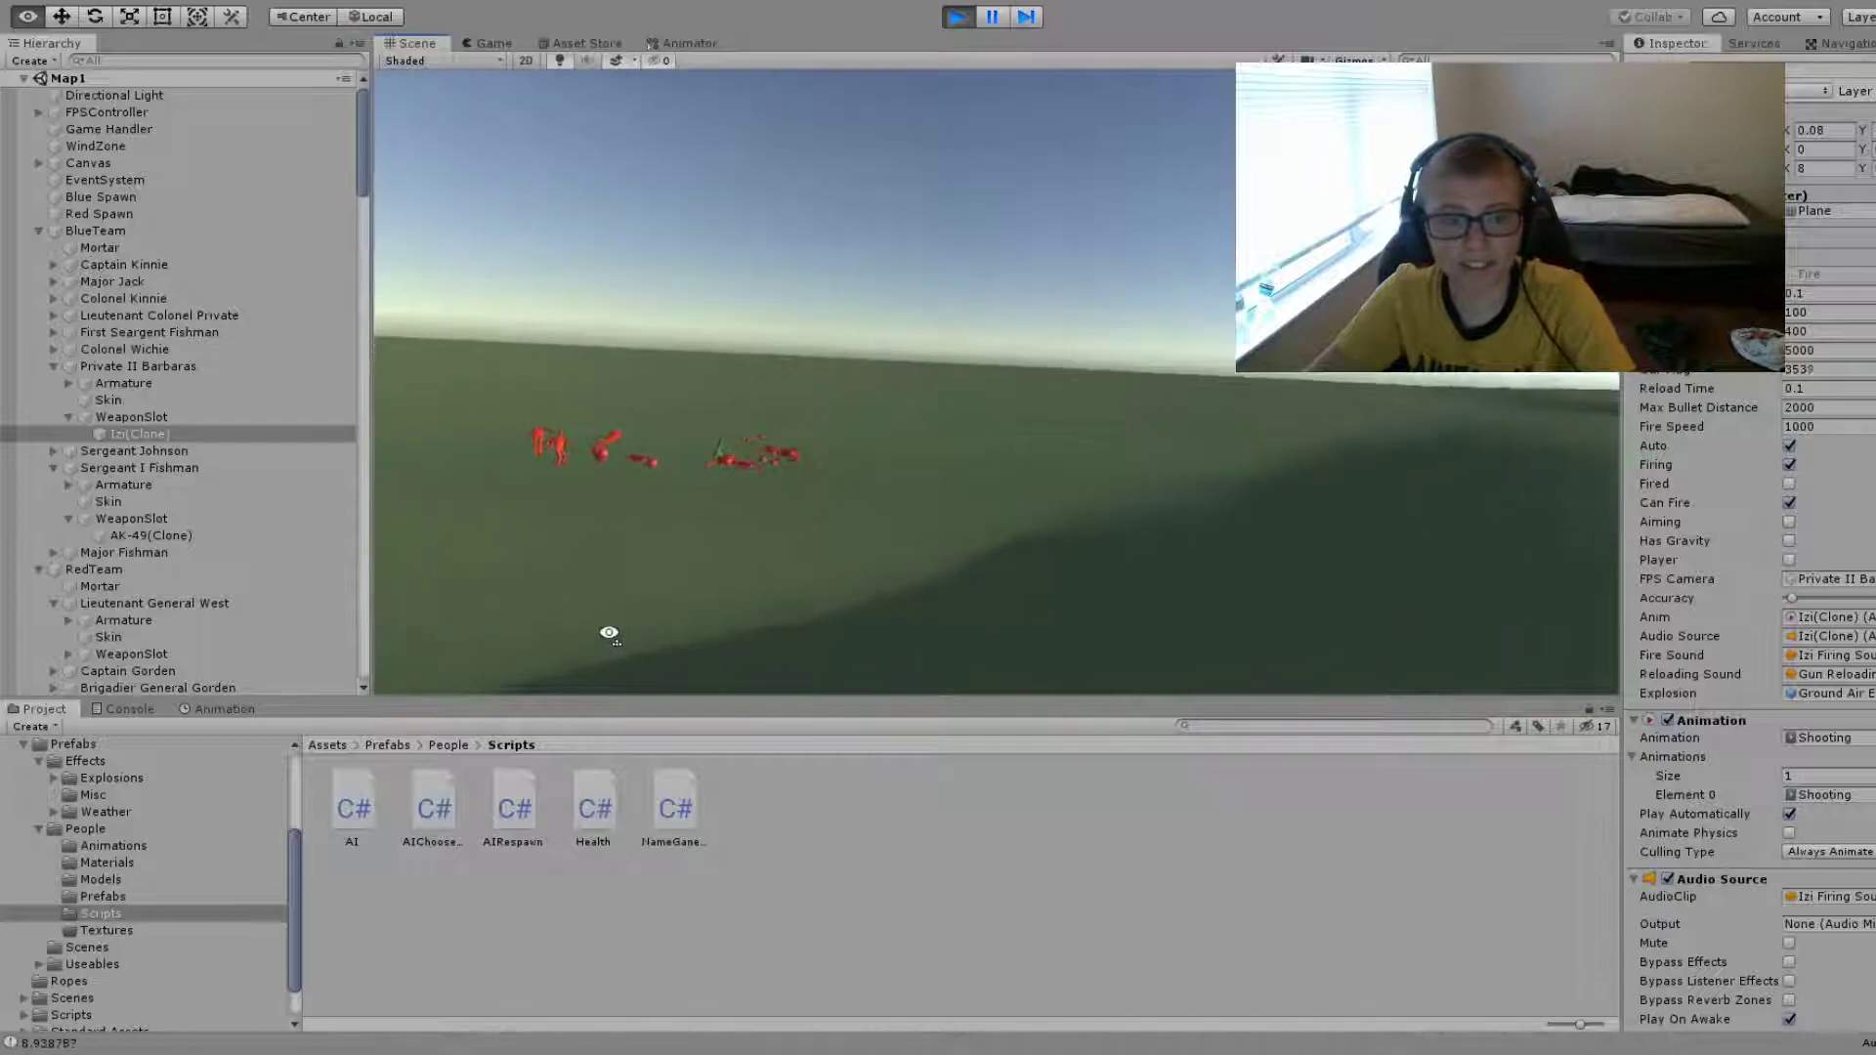
key(w)
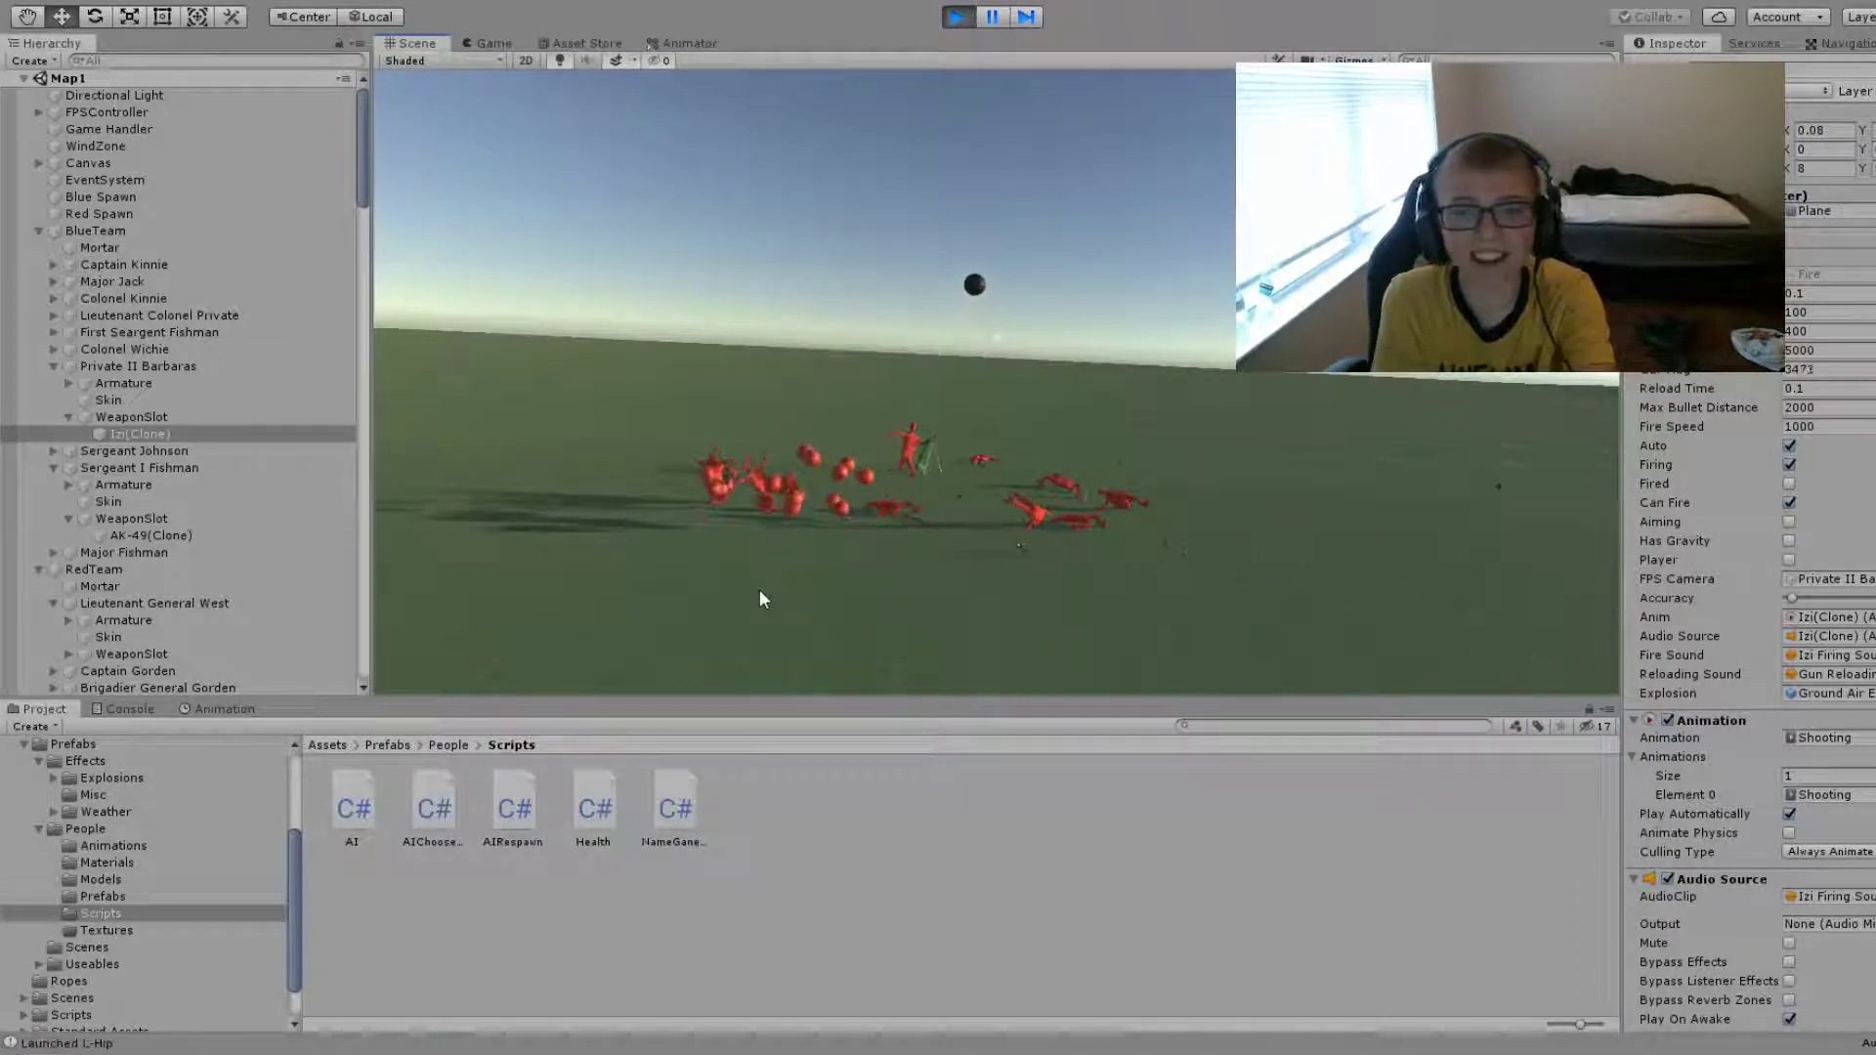
click(1857, 430)
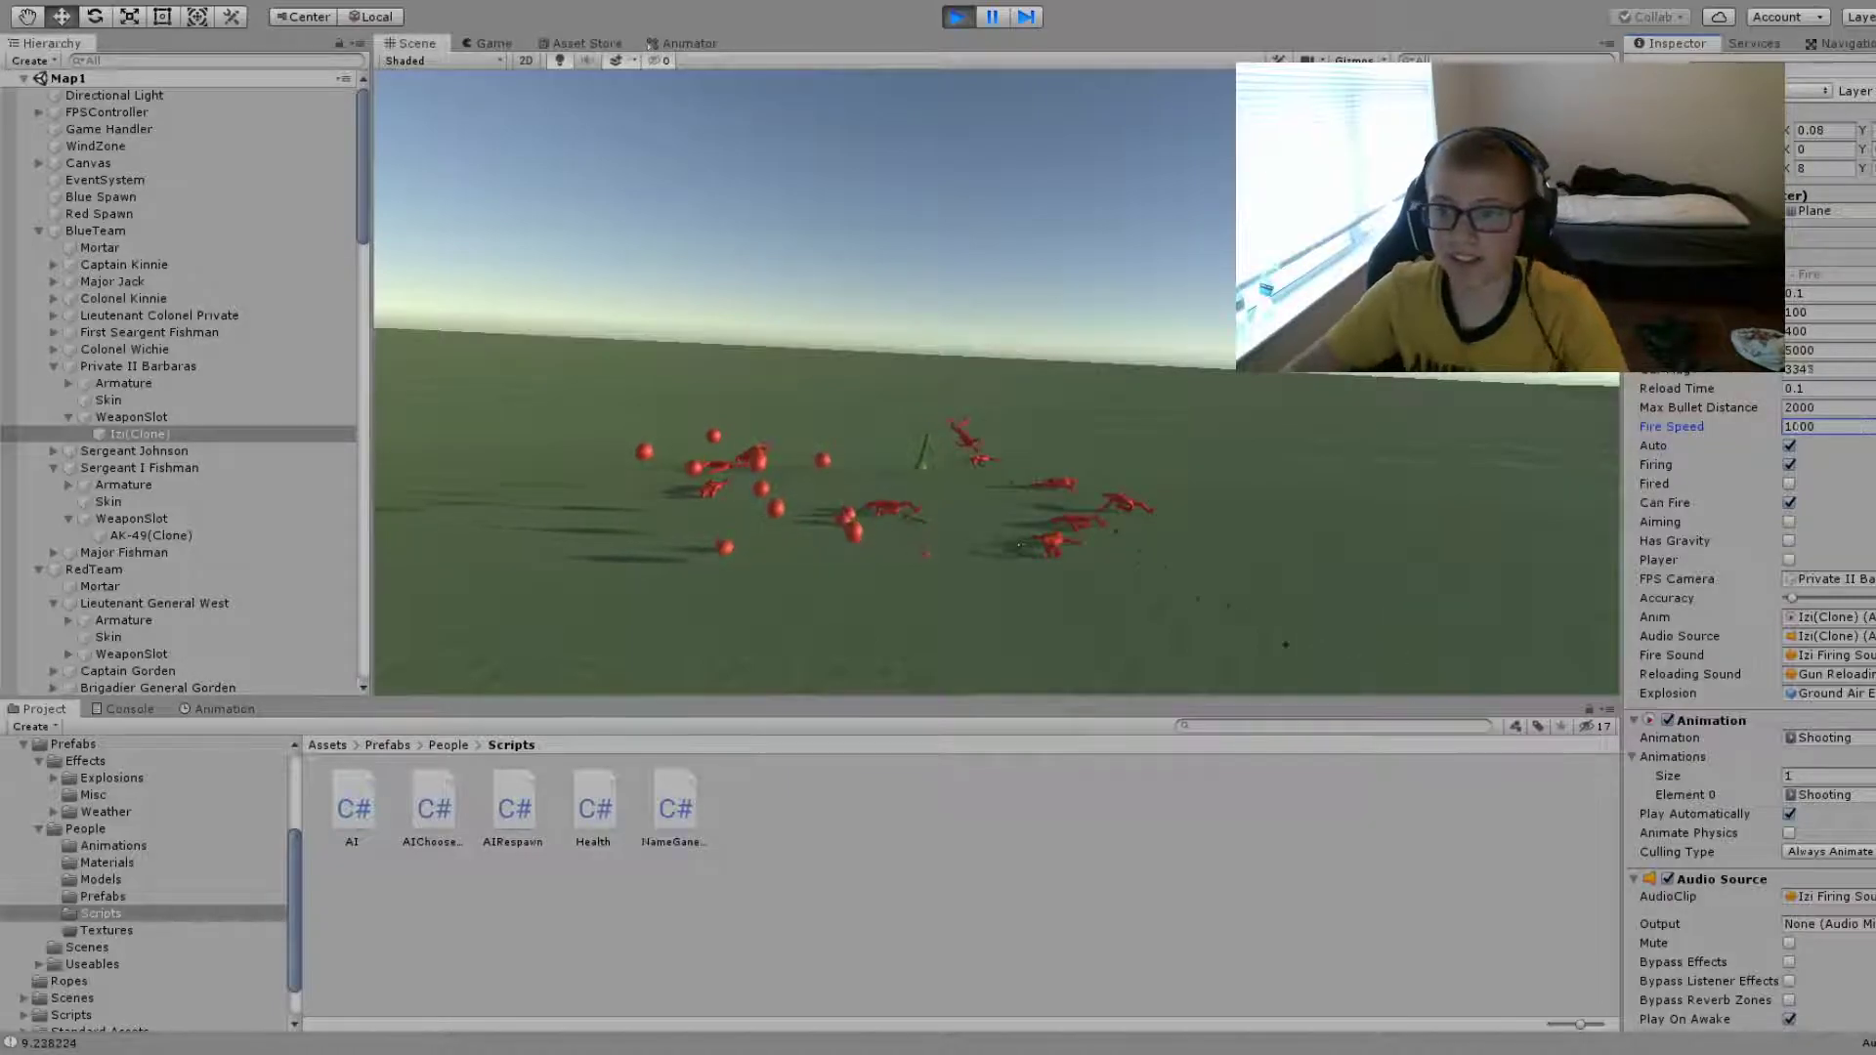
- Undo the stray 0 typed into the Izi field, restoring the value from 1000 to 100
mouse_move(1185, 431)
right_down()
mouse_move(1472, 586)
mouse_move(1222, 553)
mouse_move(1107, 445)
mouse_move(1145, 434)
right_up()
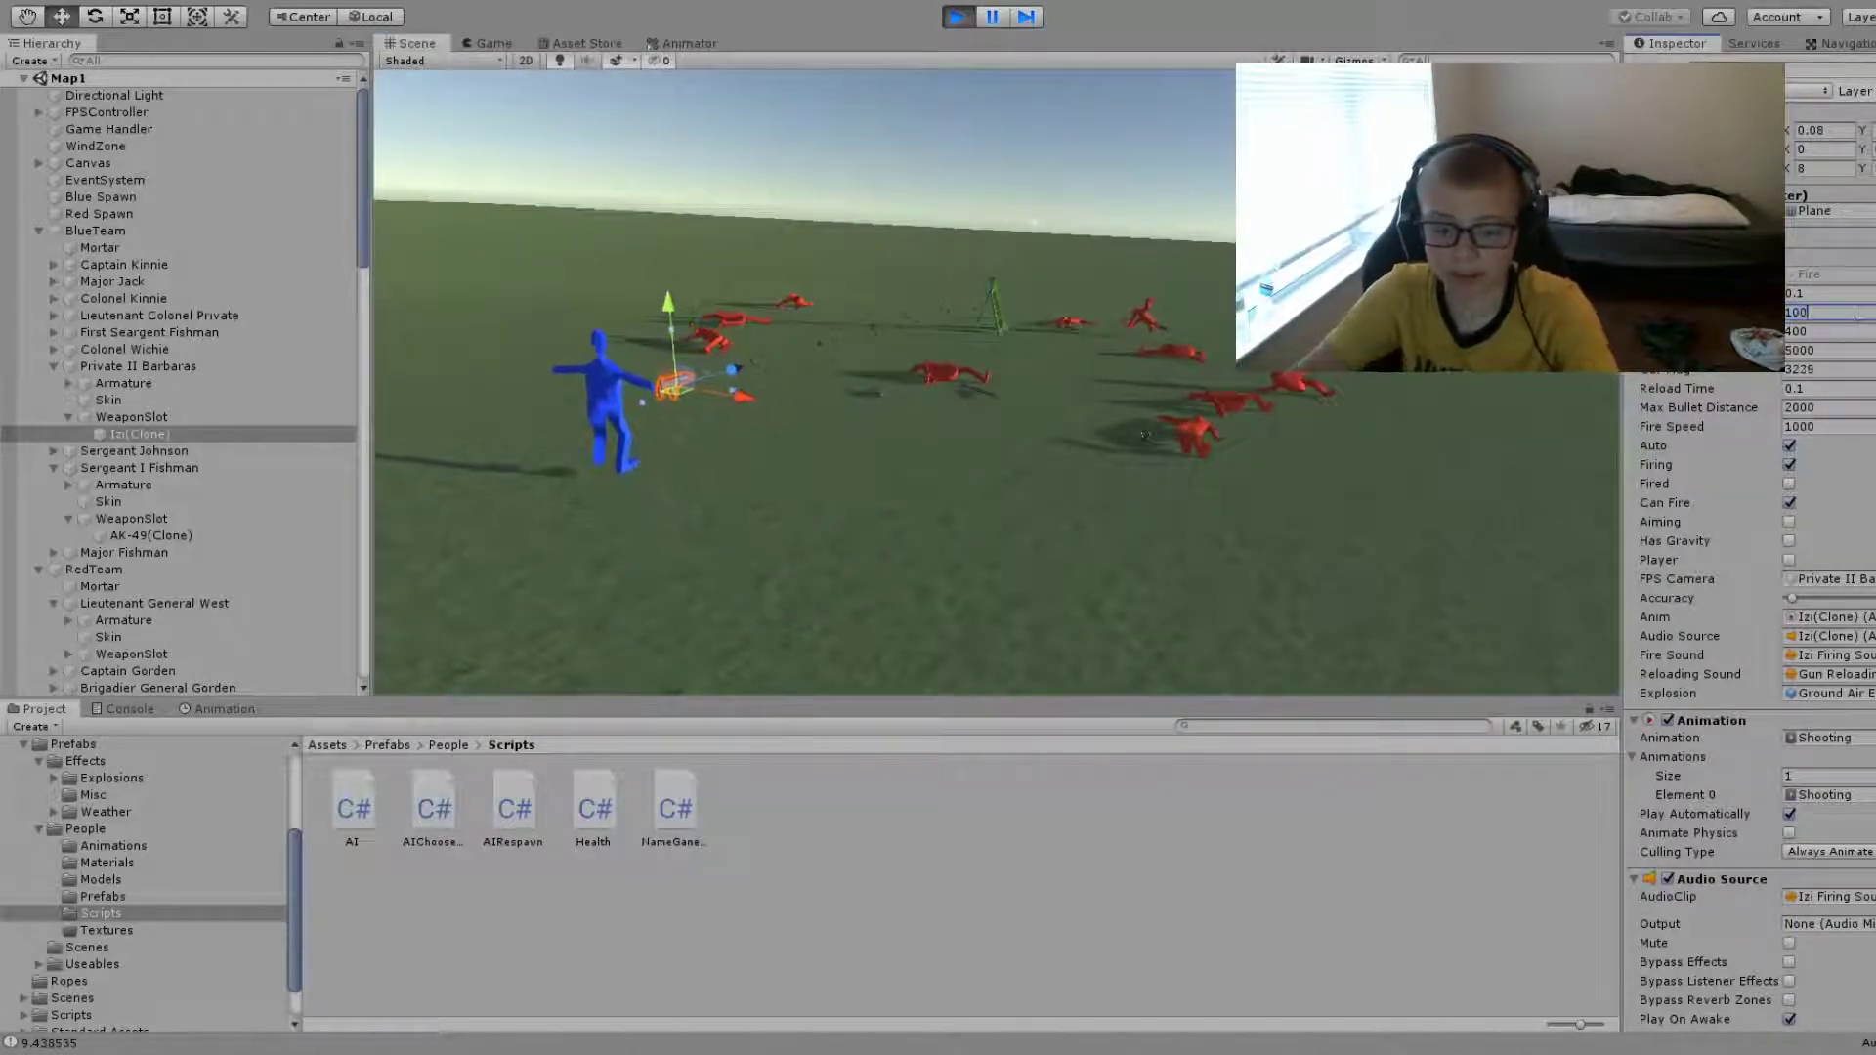
text(0)
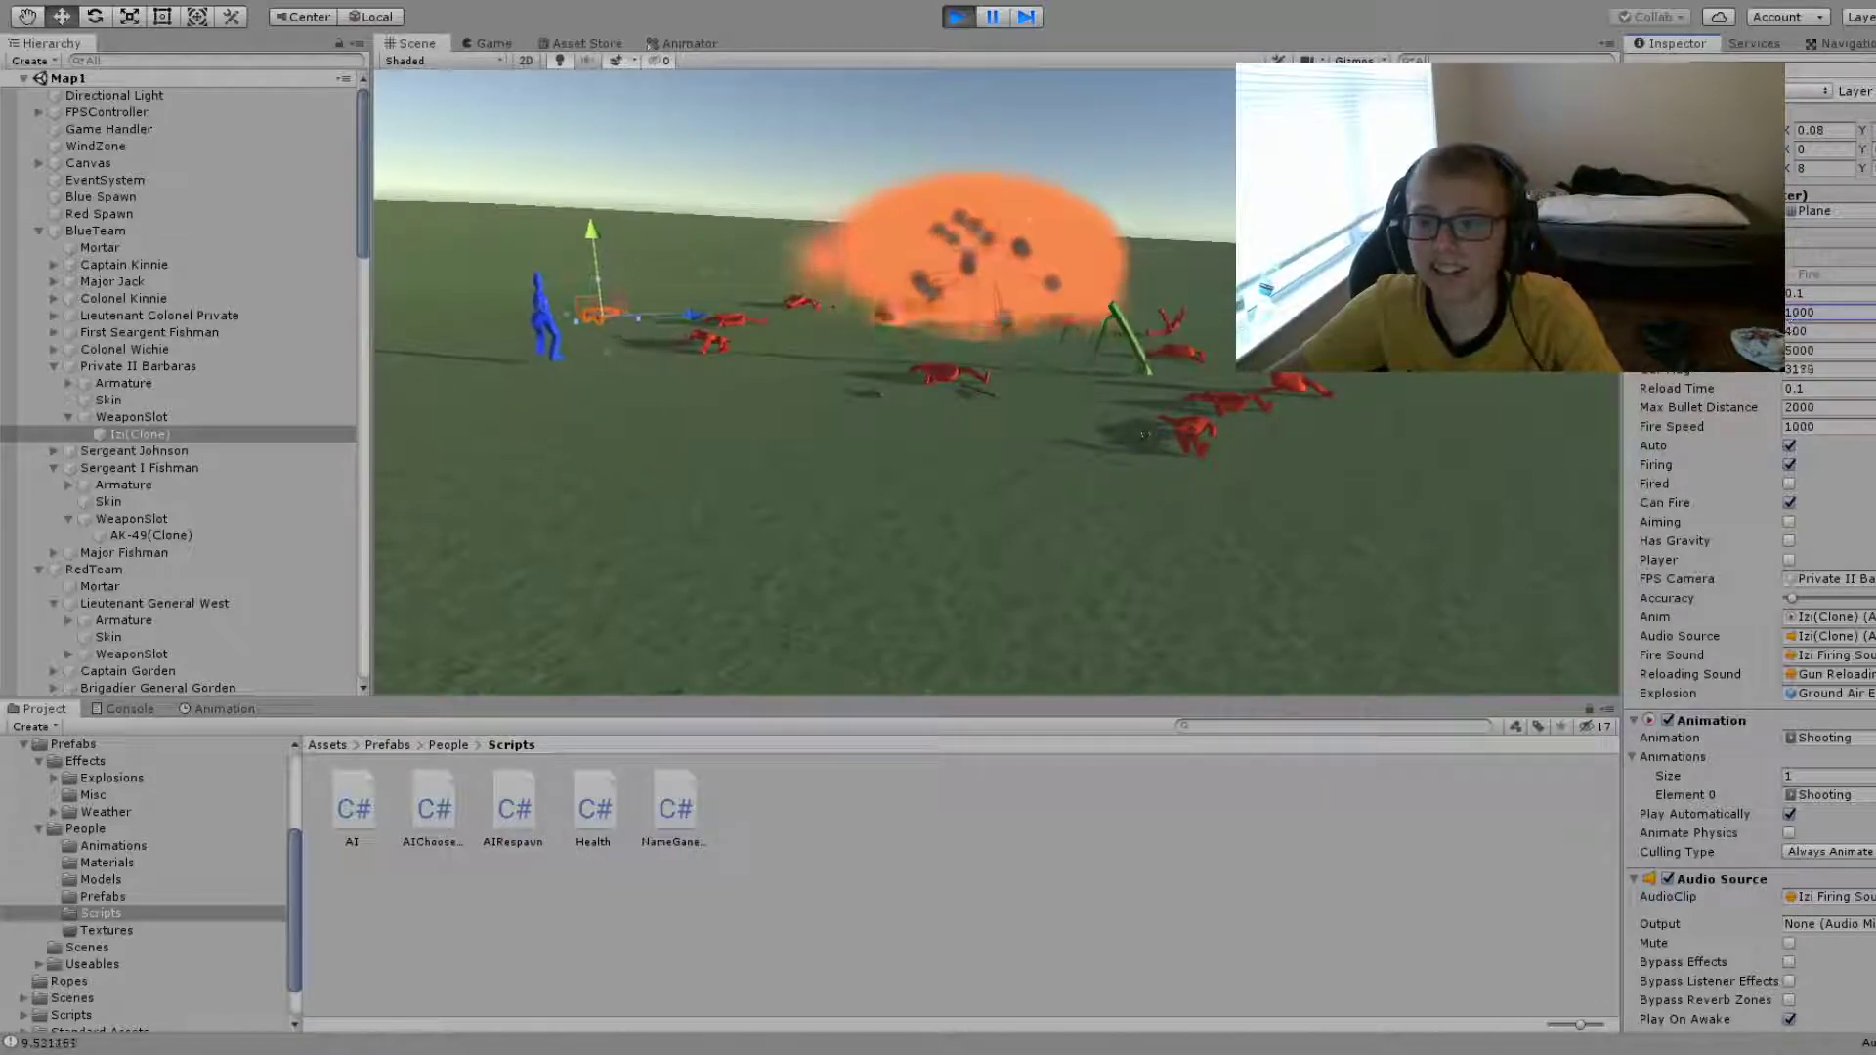
key(BackSpace)
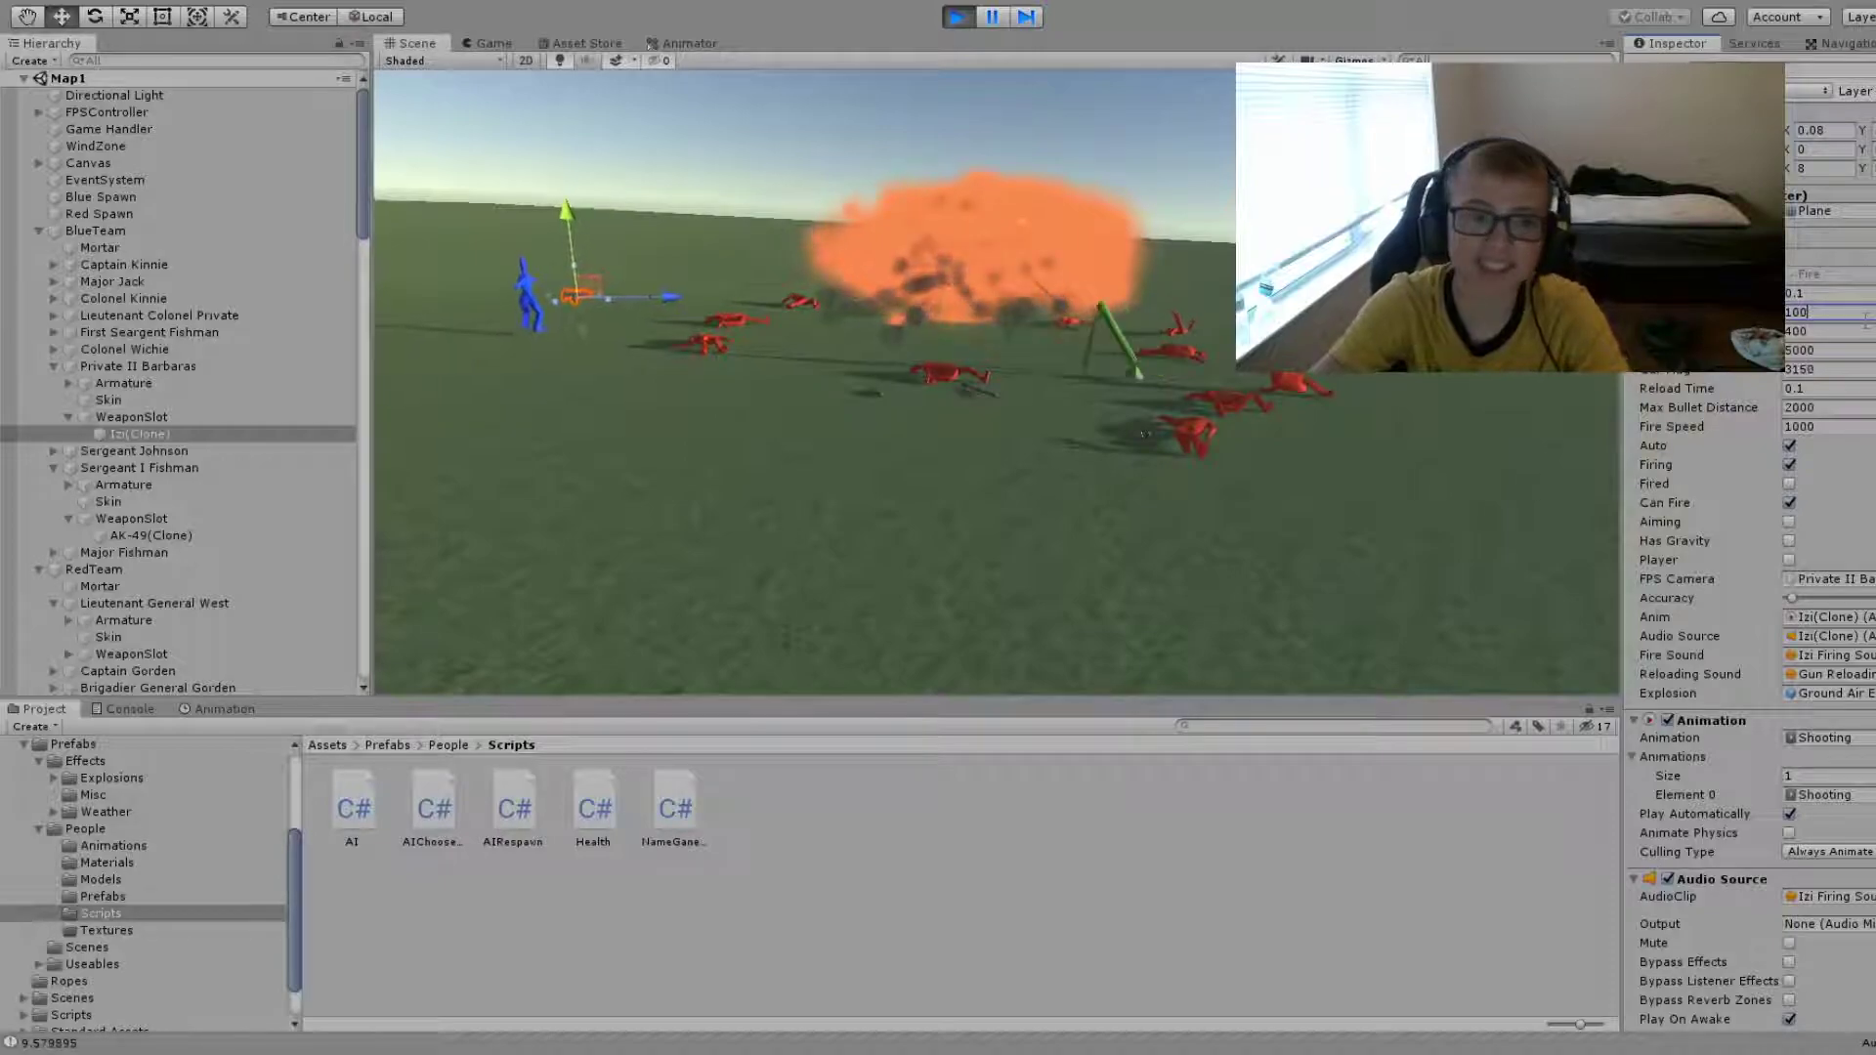
- Orbit around the battle and bring up the Game Handler's Death Counter kill tally
mouse_move(1051, 502)
alt+mouse_down()
mouse_move(1023, 412)
mouse_move(926, 380)
mouse_move(1256, 455)
mouse_move(1085, 433)
mouse_move(1440, 421)
alt+mouse_up()
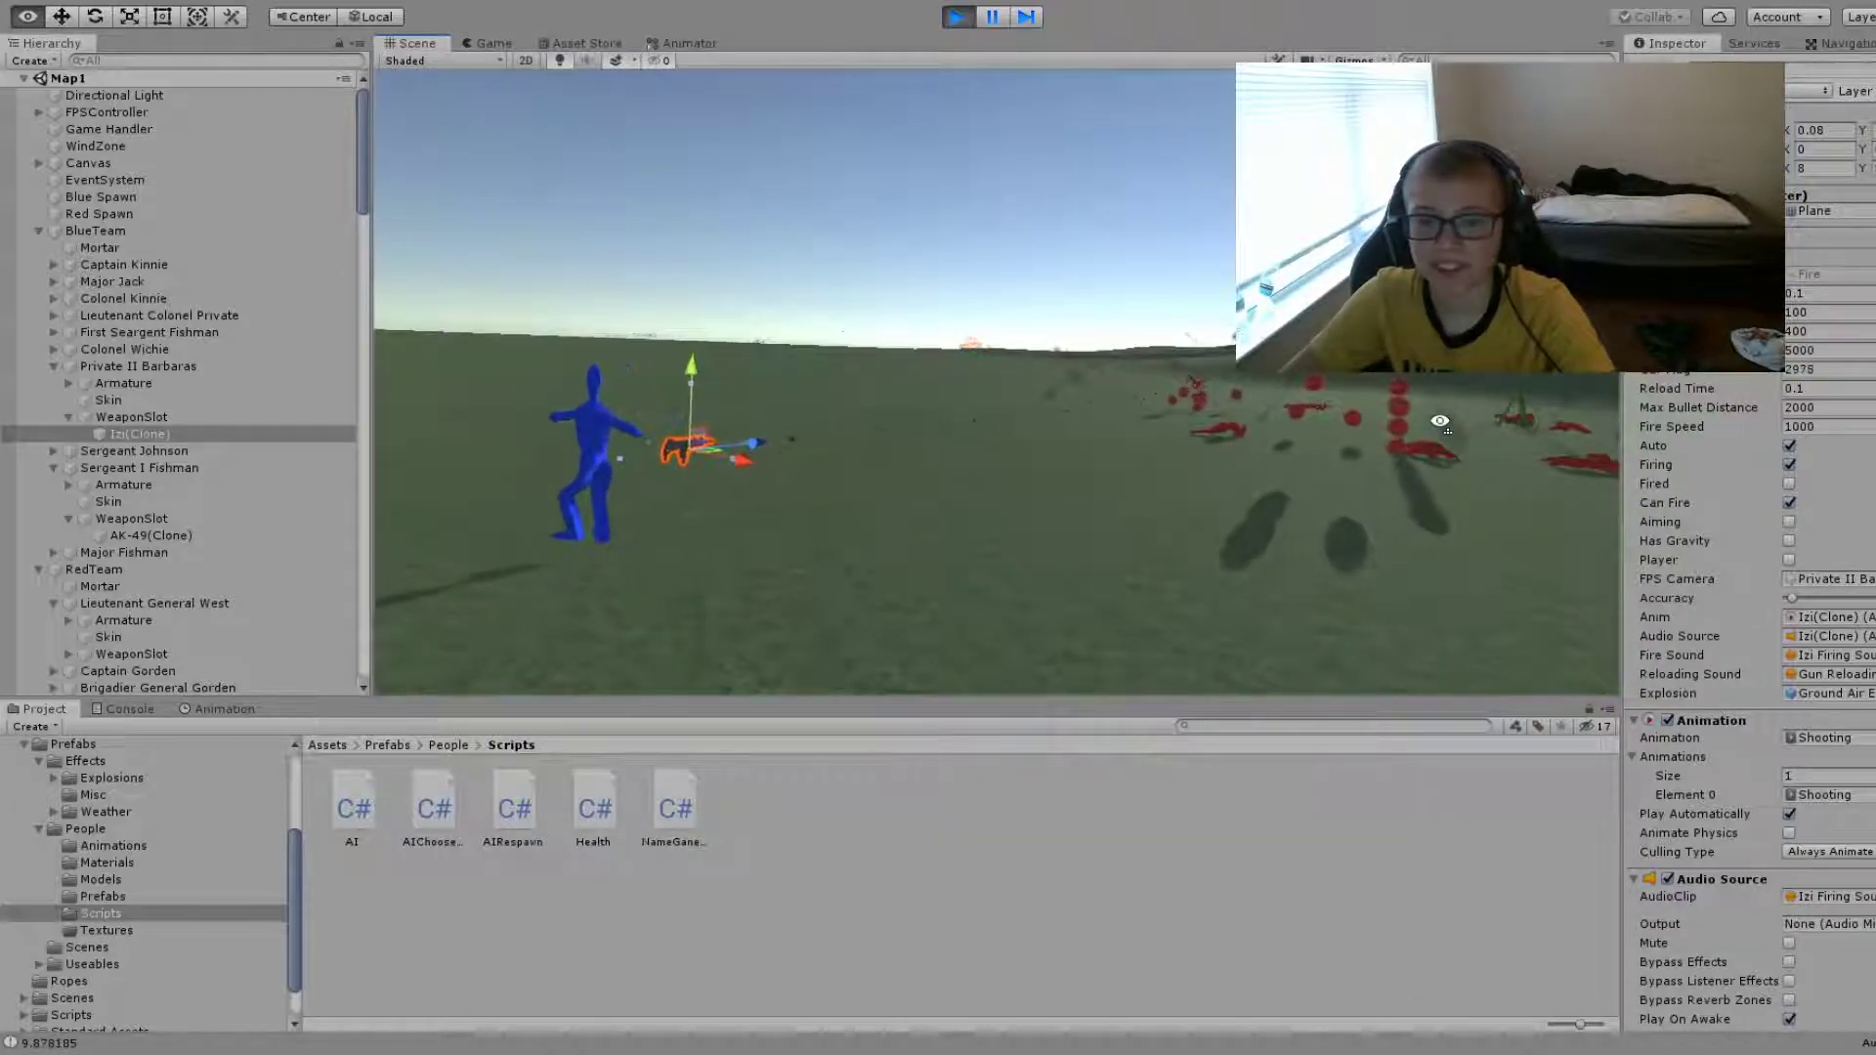
alt+drag(1440, 421, 1422, 408)
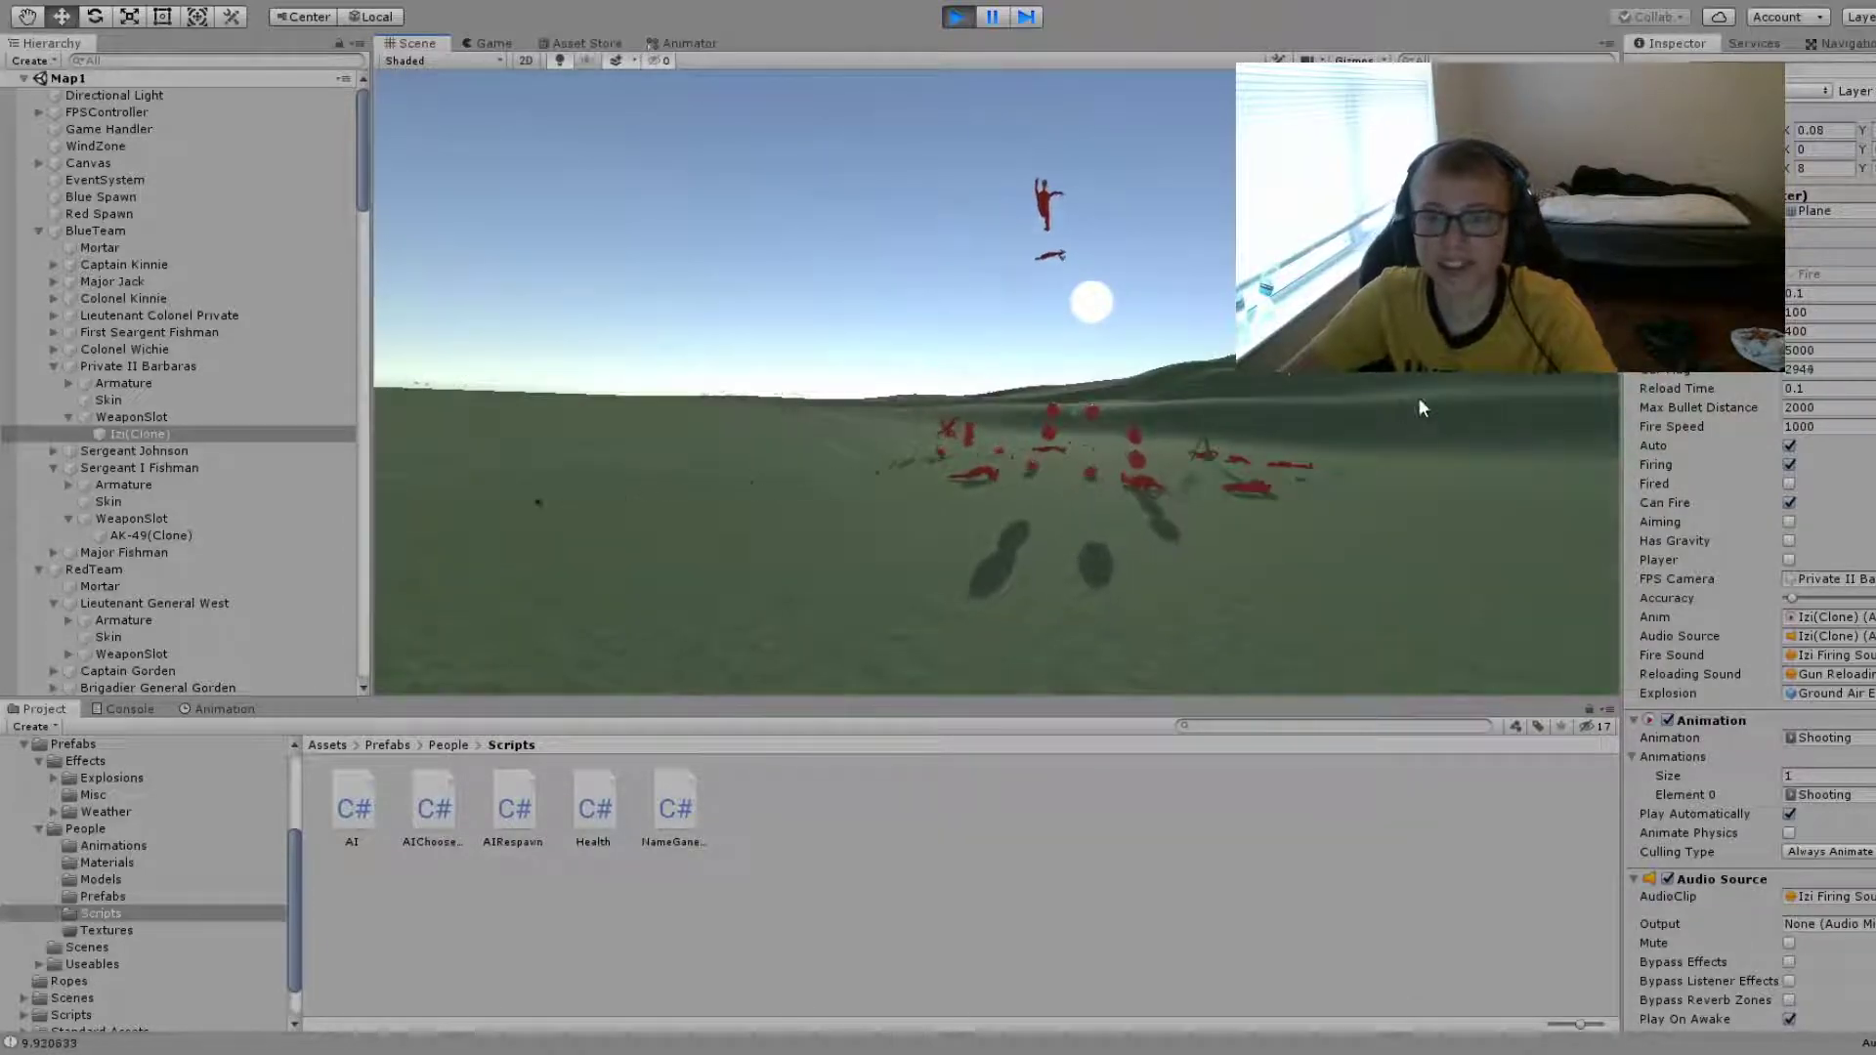
click(138, 136)
alt+drag(860, 411, 1123, 400)
click(1843, 228)
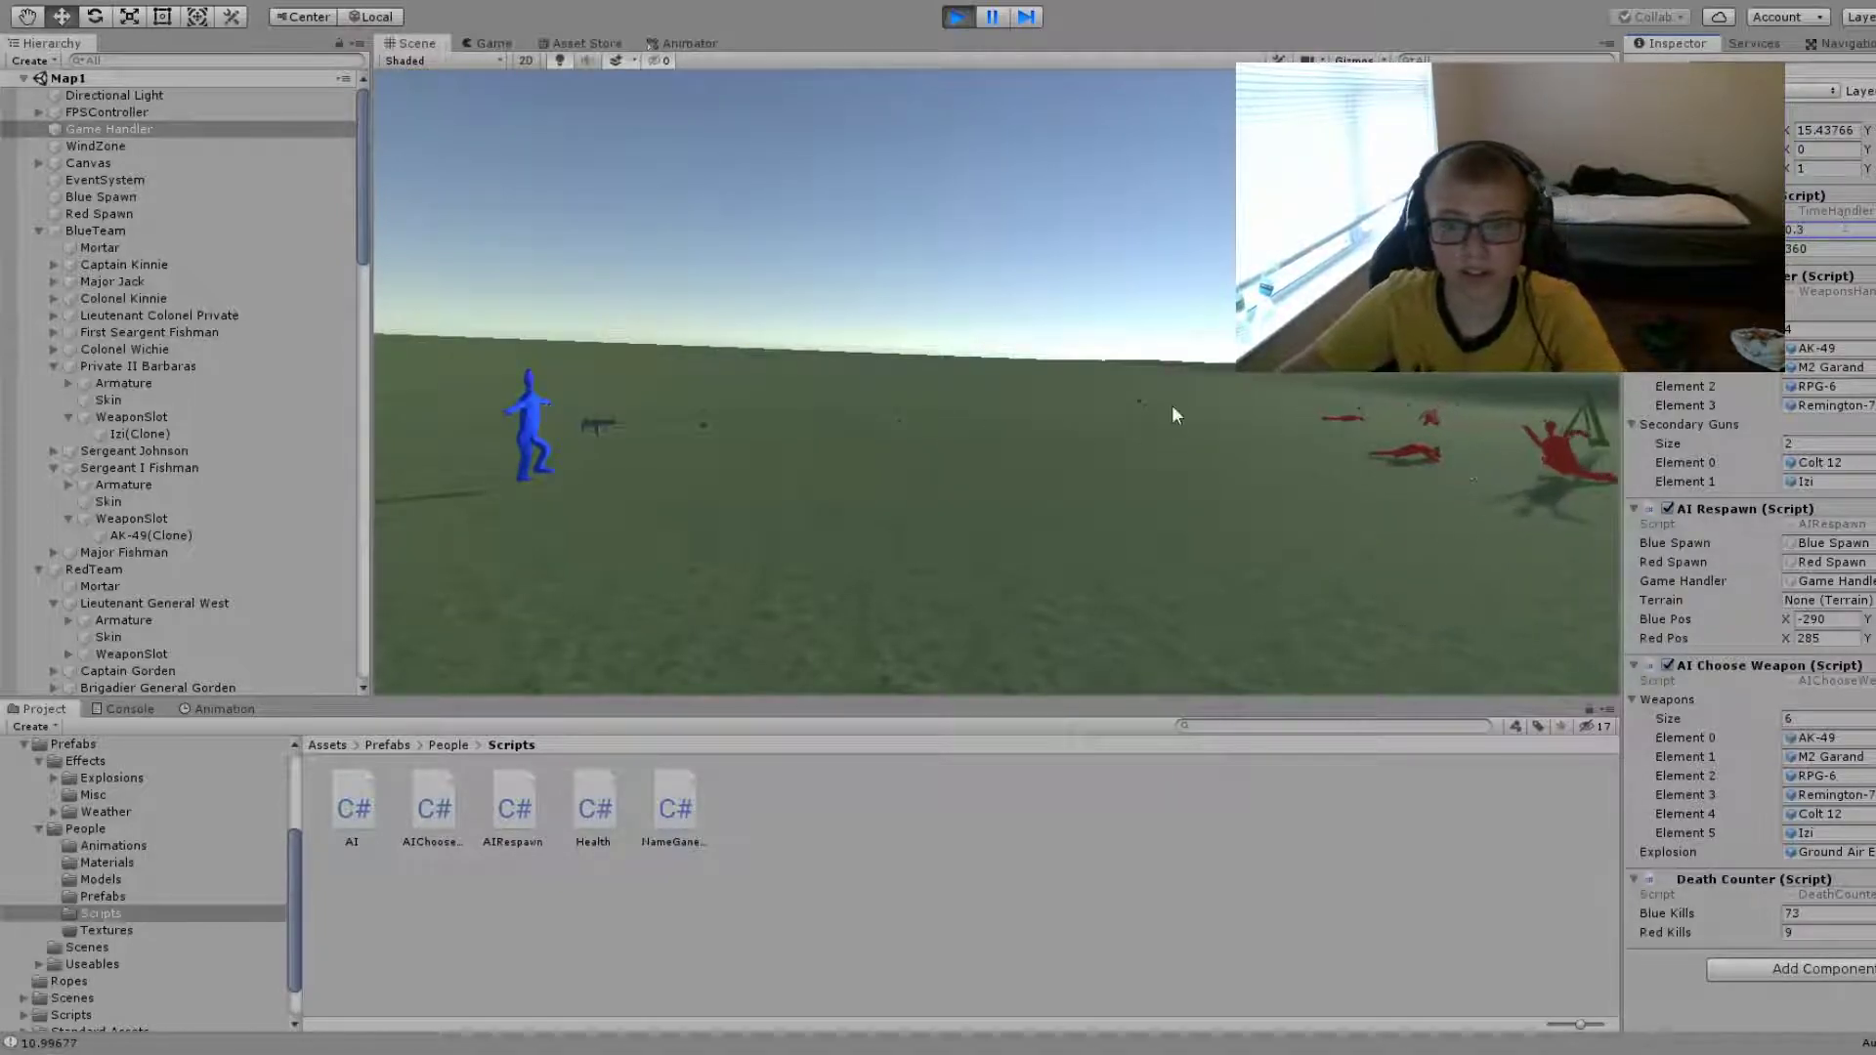
- Change the Game Handler's TimeHandler value from 0.3 to 0.1
alt+drag(1172, 411, 1394, 431)
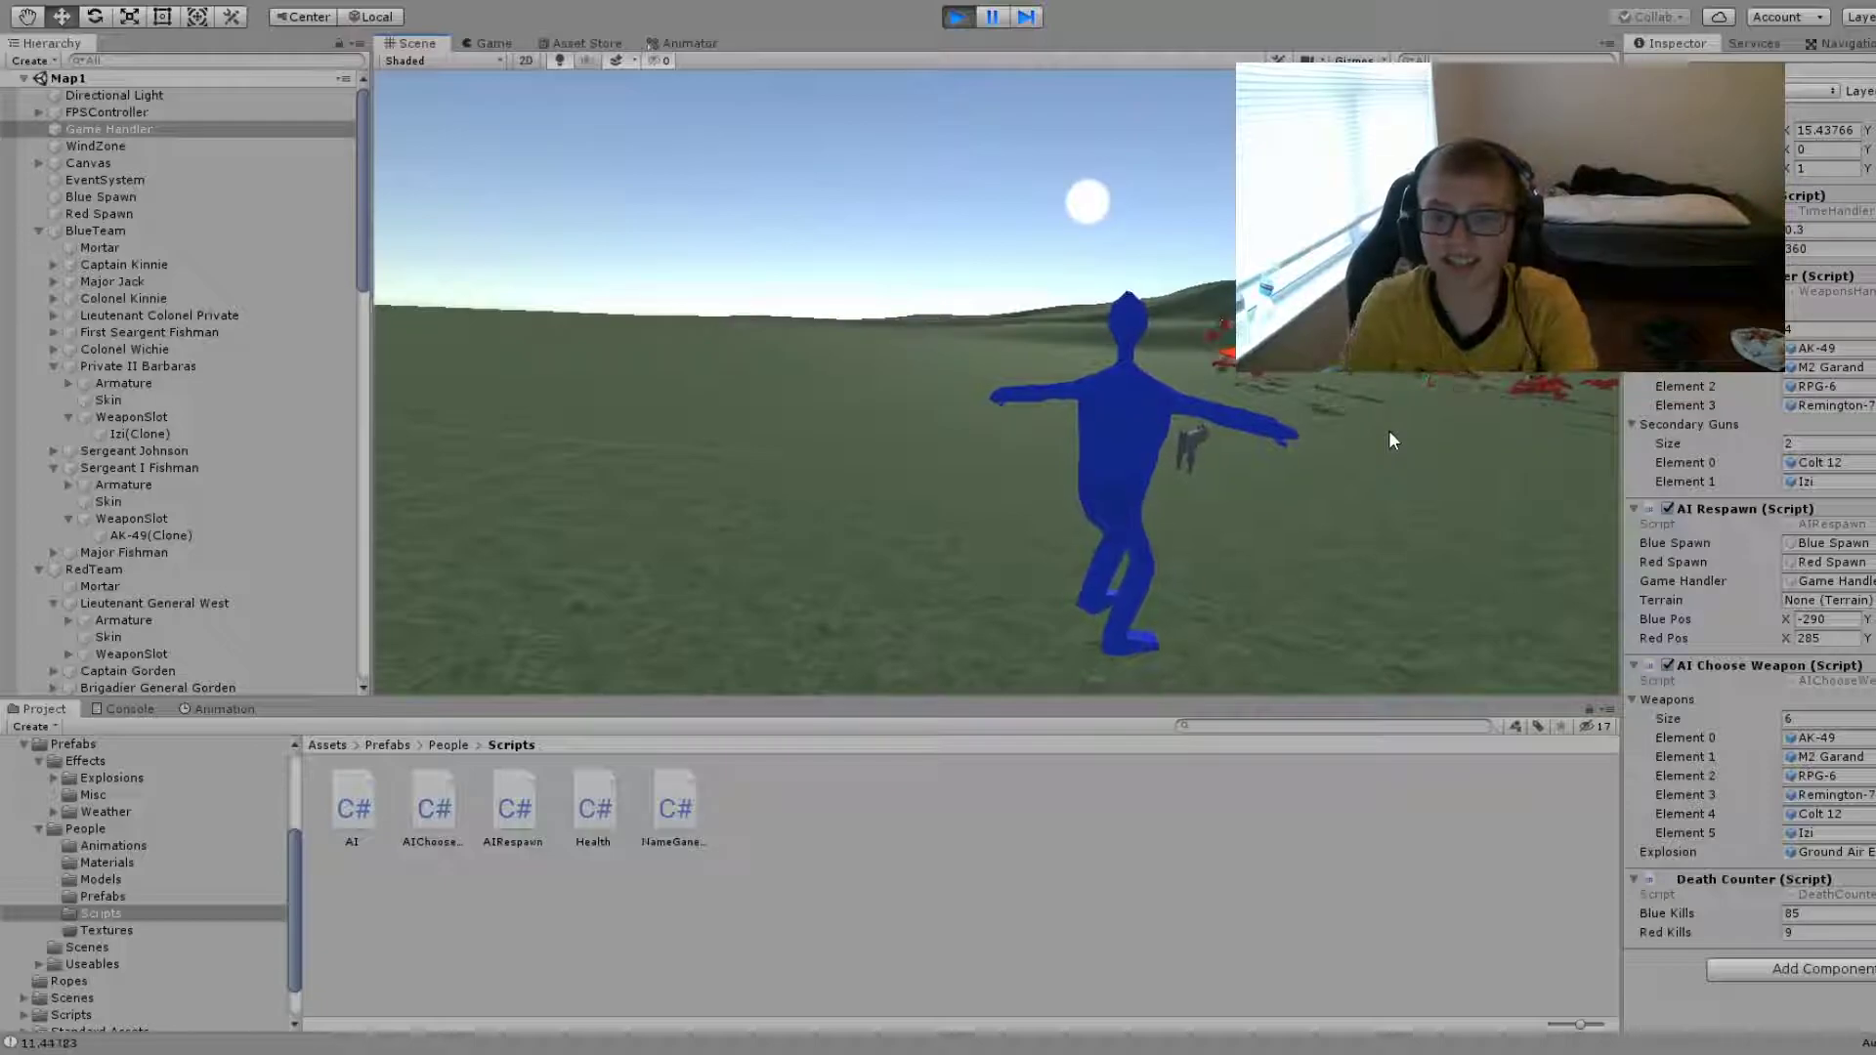
click(1850, 213)
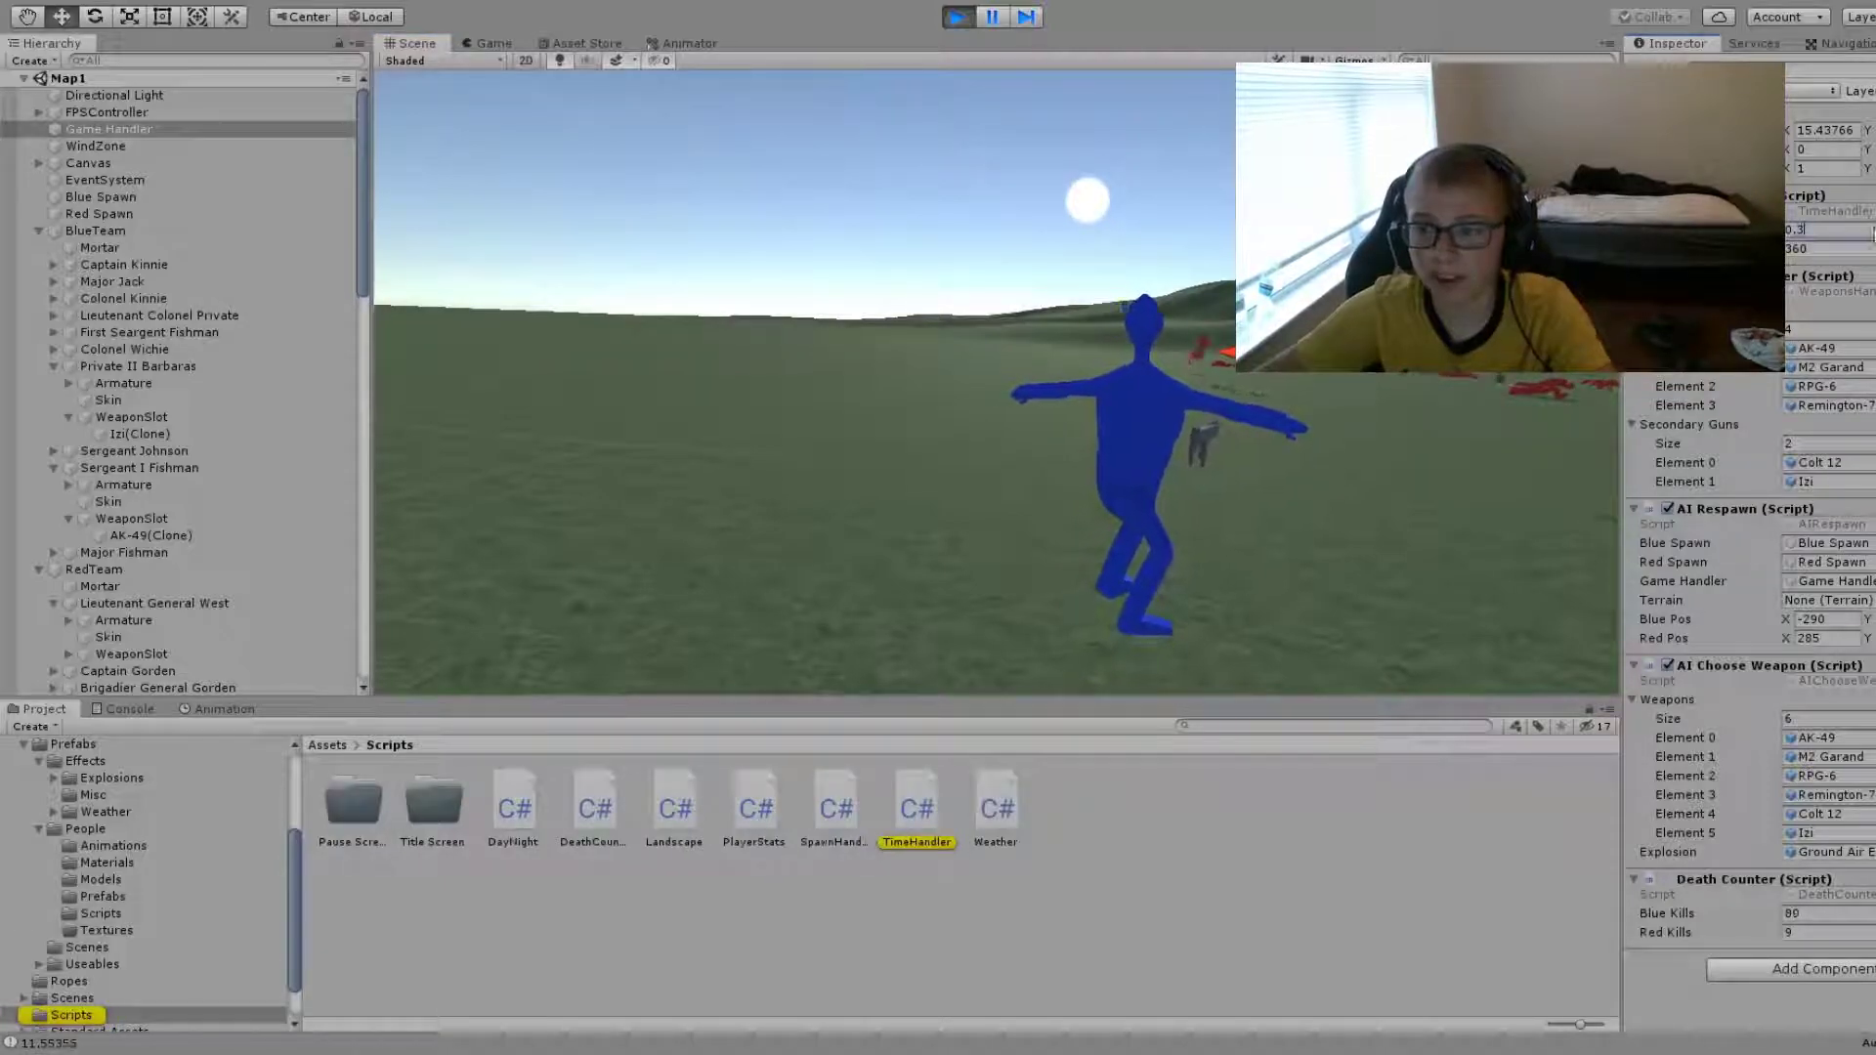
click(1827, 229)
key(BackSpace)
text(01)
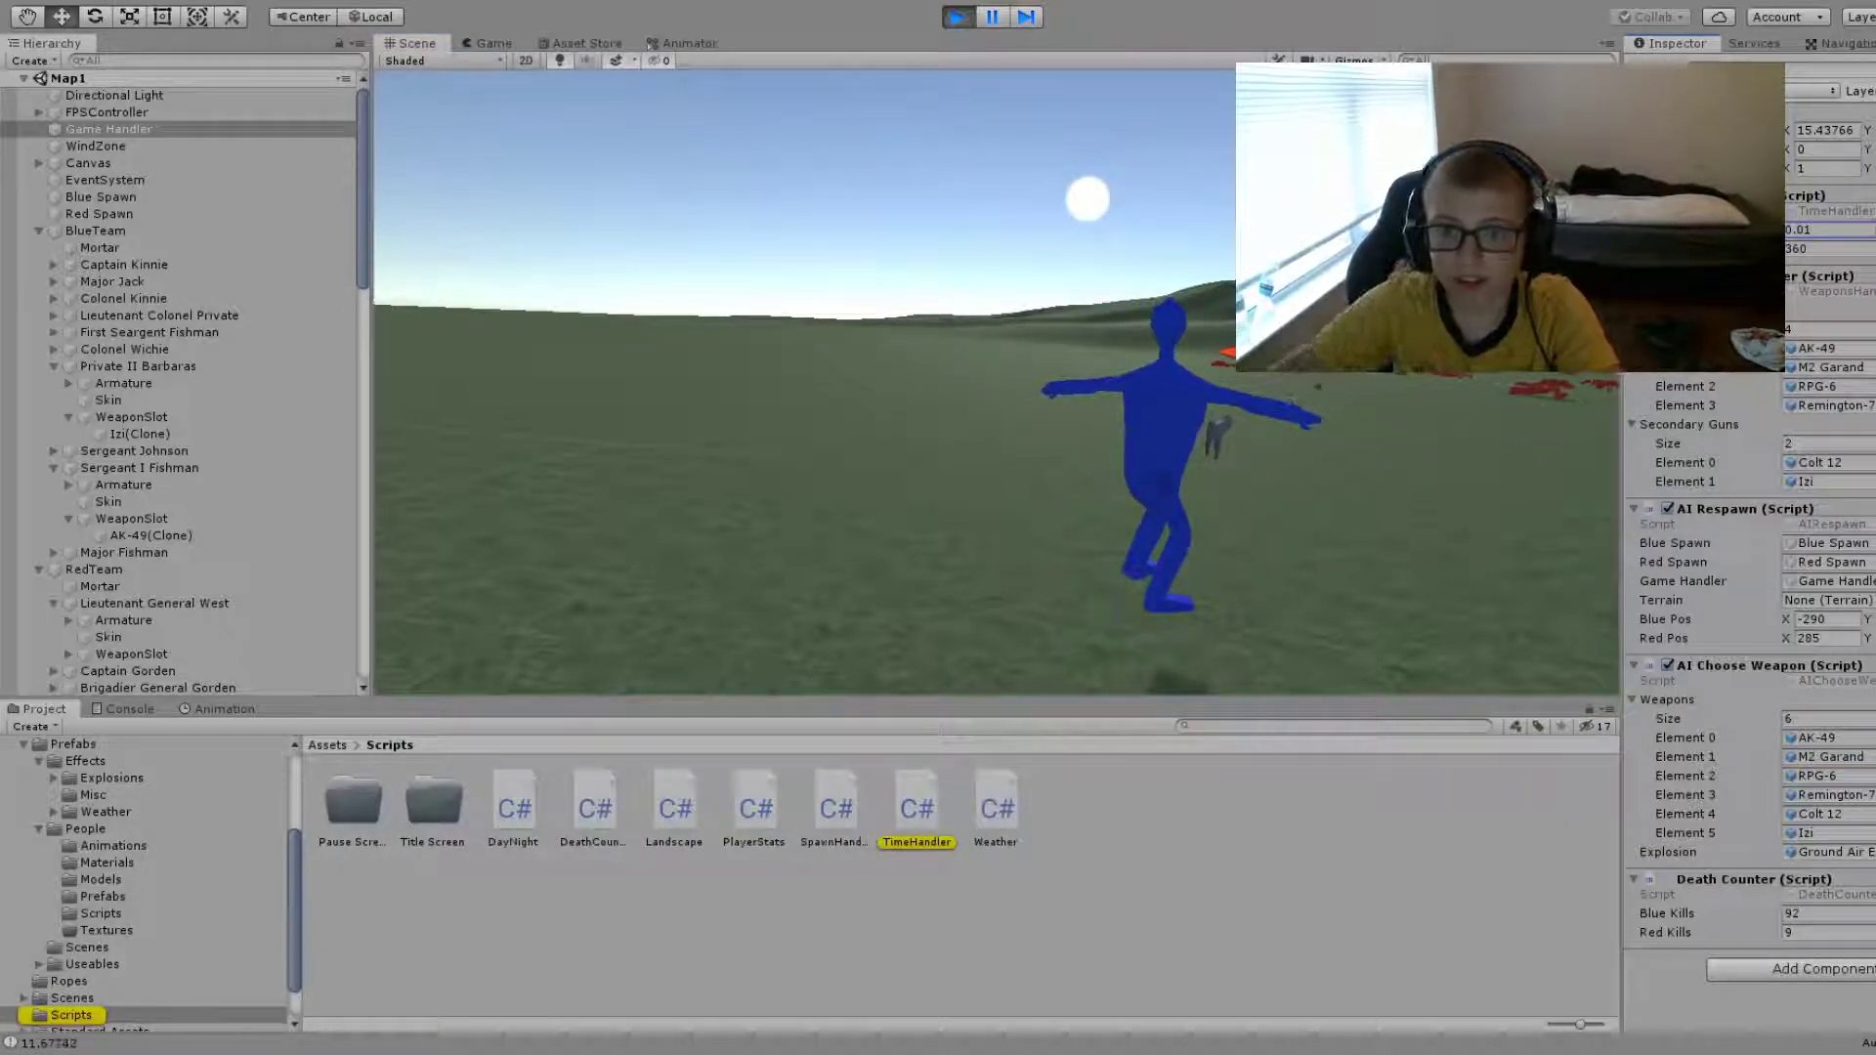
- Orbit across the battlefield to watch explosions hitting red soldiers, ending on the blue soldier
mouse_move(977, 440)
alt+mouse_down()
mouse_move(908, 439)
mouse_move(928, 411)
alt+mouse_up()
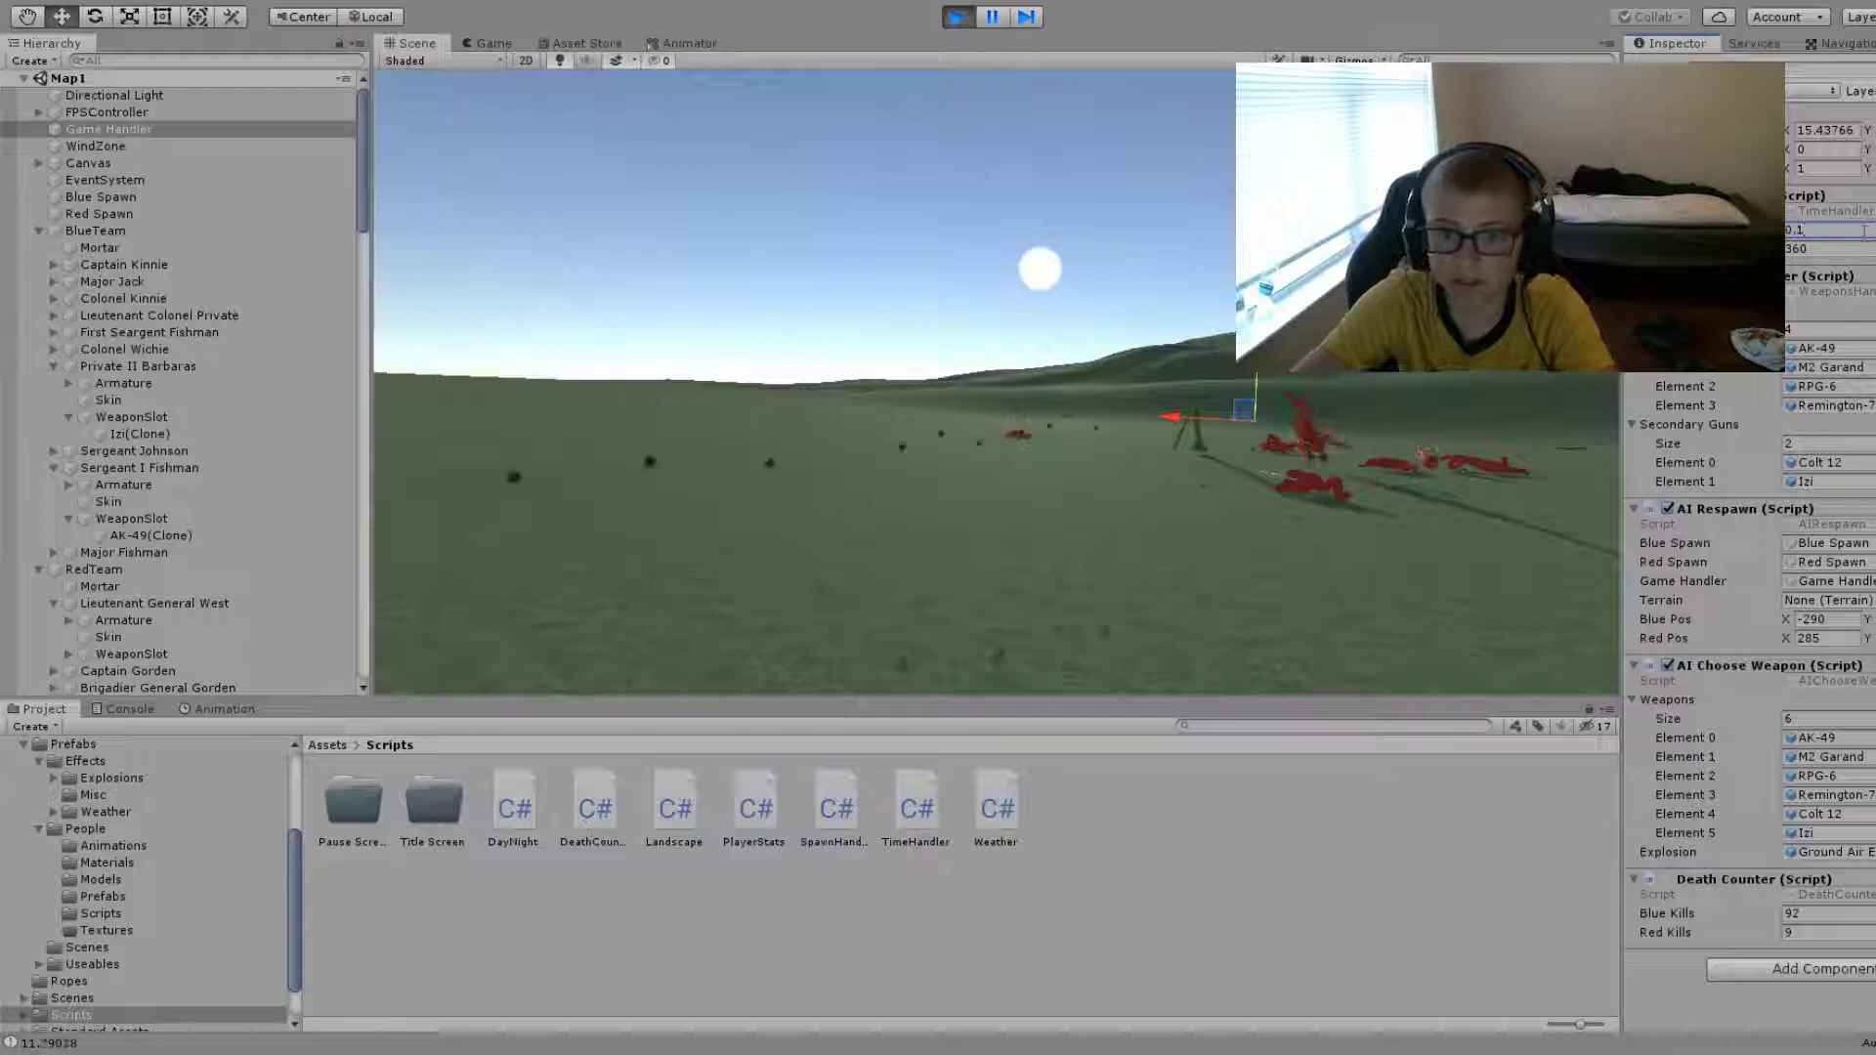
alt+drag(1353, 323, 1353, 376)
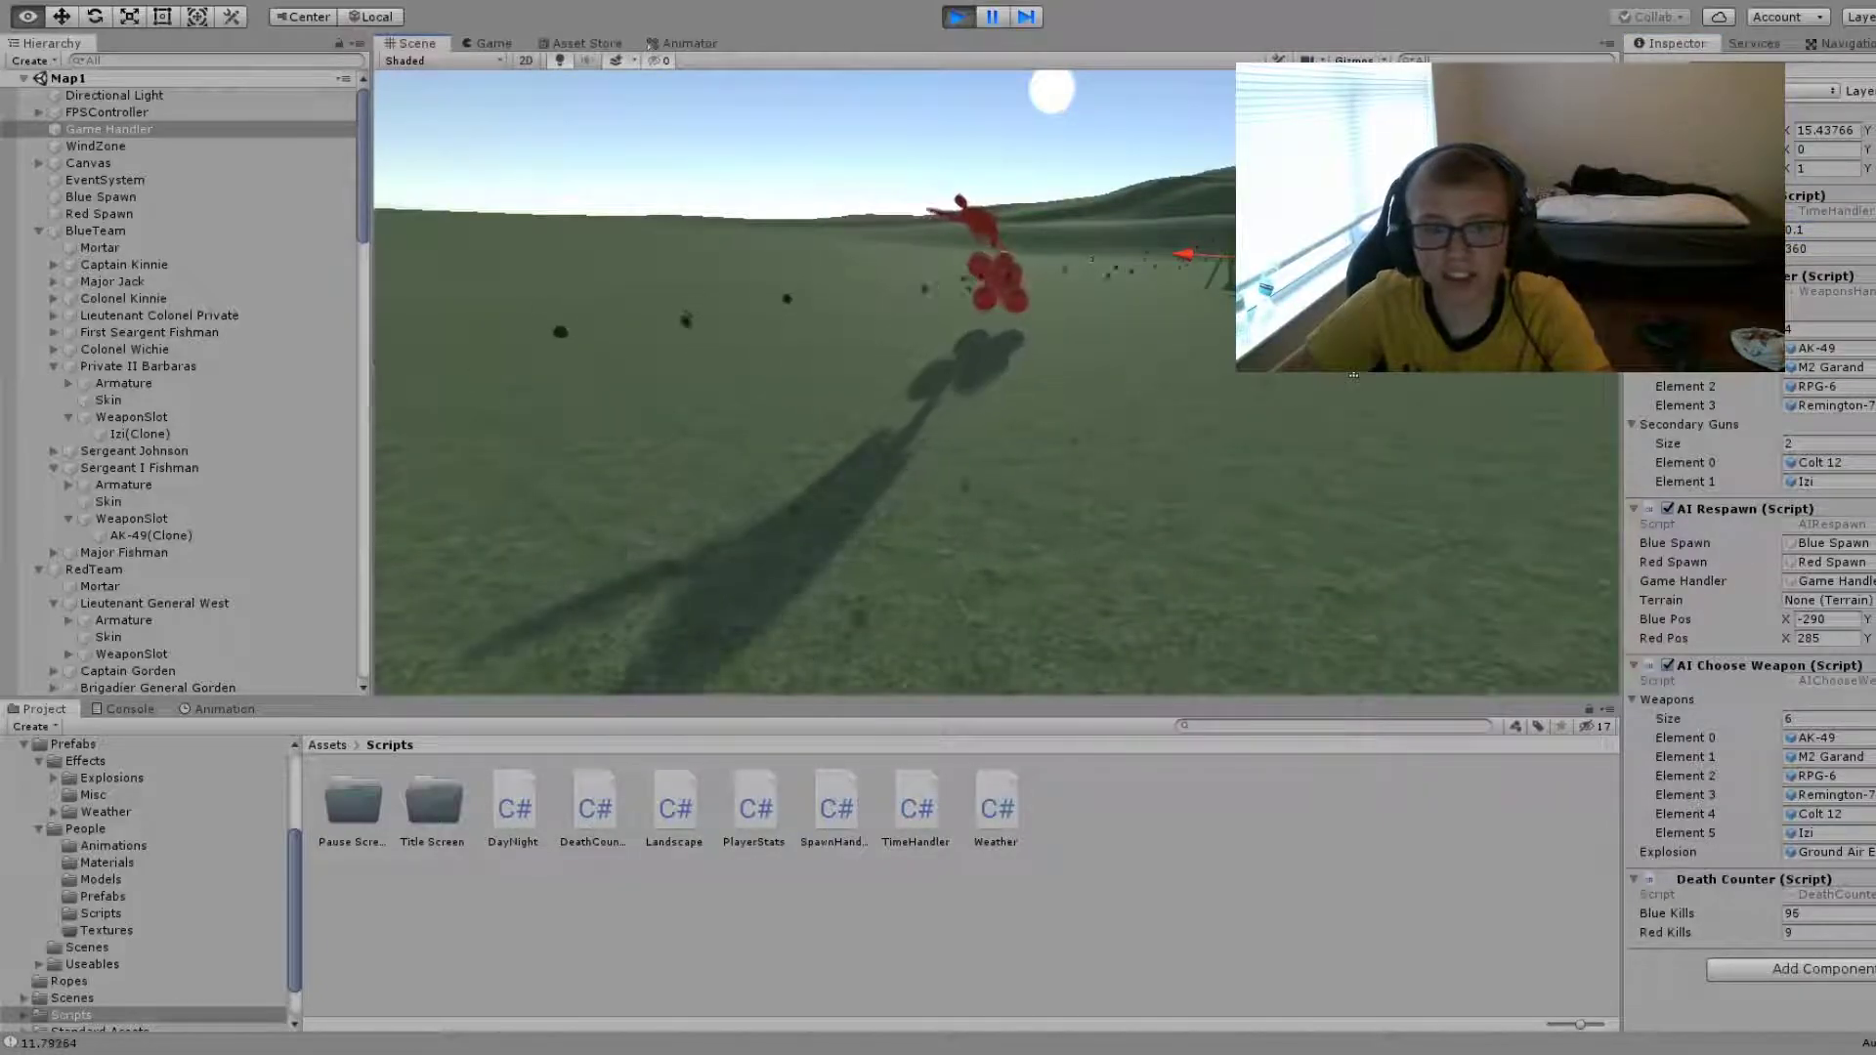
alt+drag(1353, 376, 1368, 293)
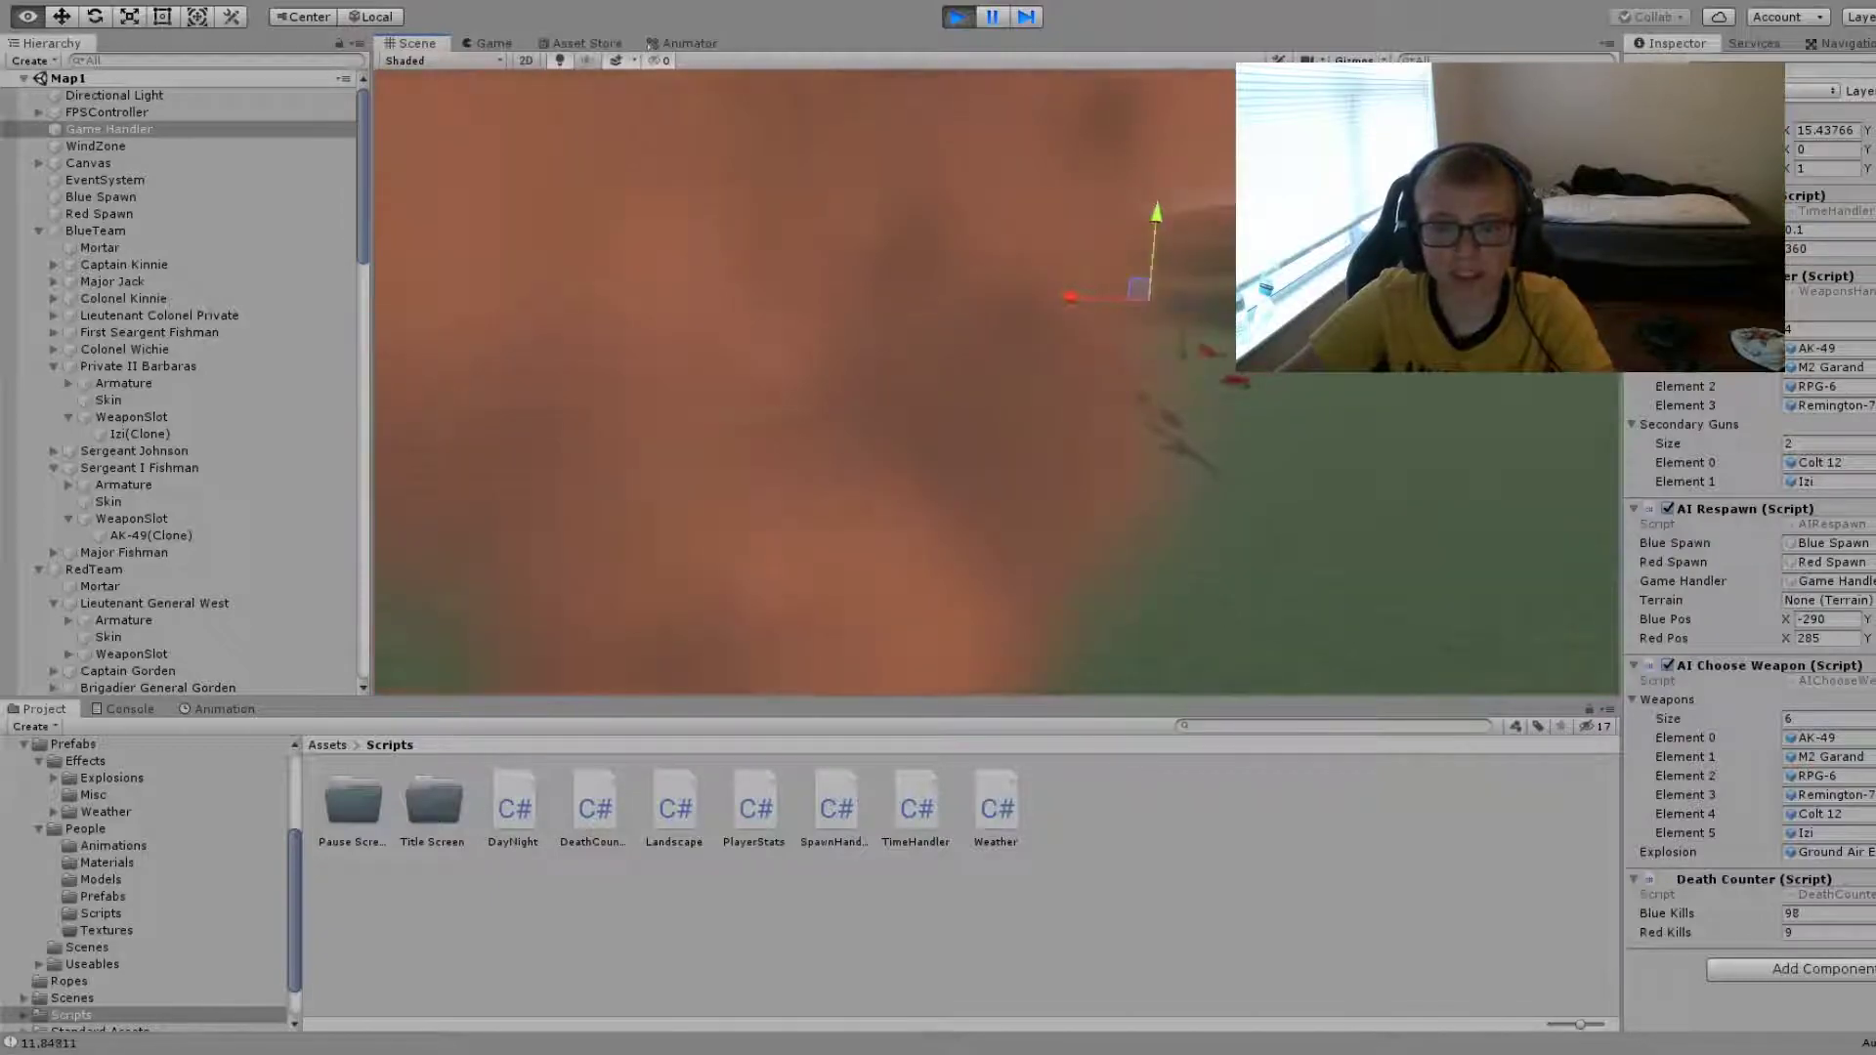
mouse_move(1239, 398)
alt+mouse_down()
mouse_move(955, 413)
mouse_move(1382, 430)
mouse_move(928, 420)
alt+mouse_up()
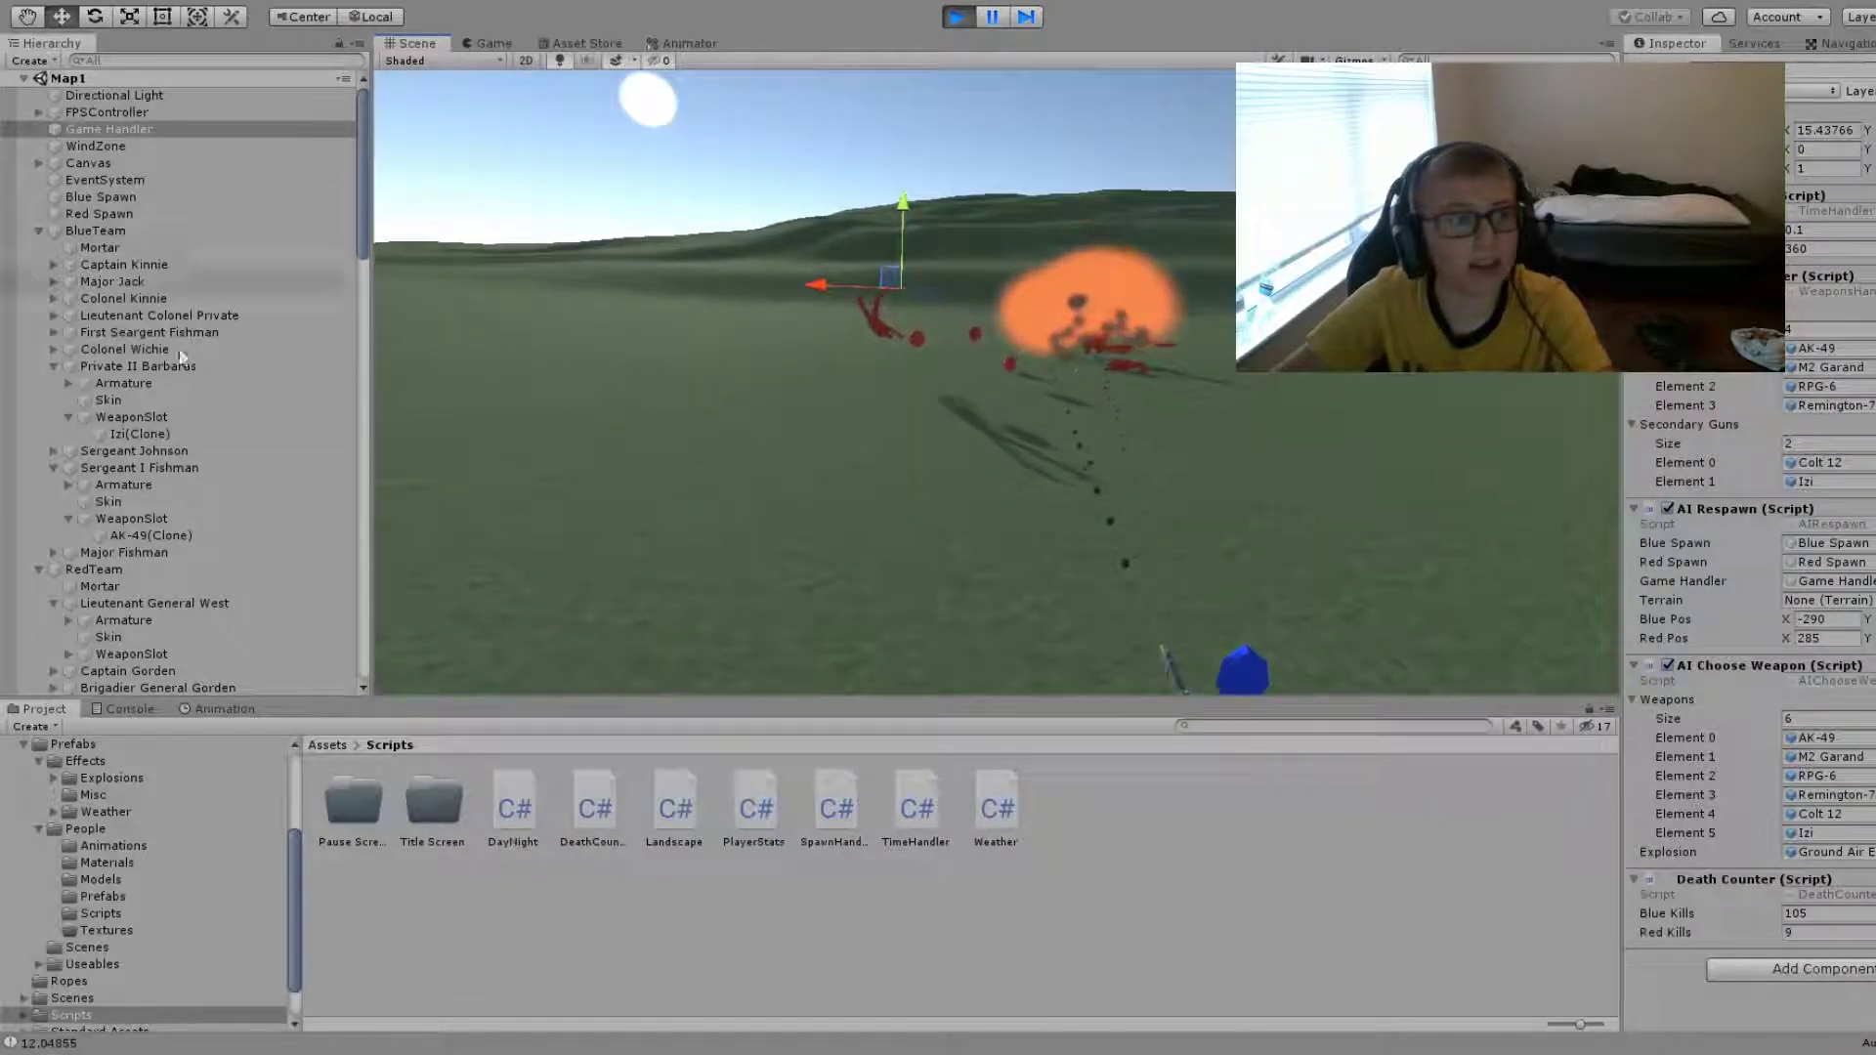
- Select Izi(Clone) and drag its Accuracy down to the lowest value
click(176, 433)
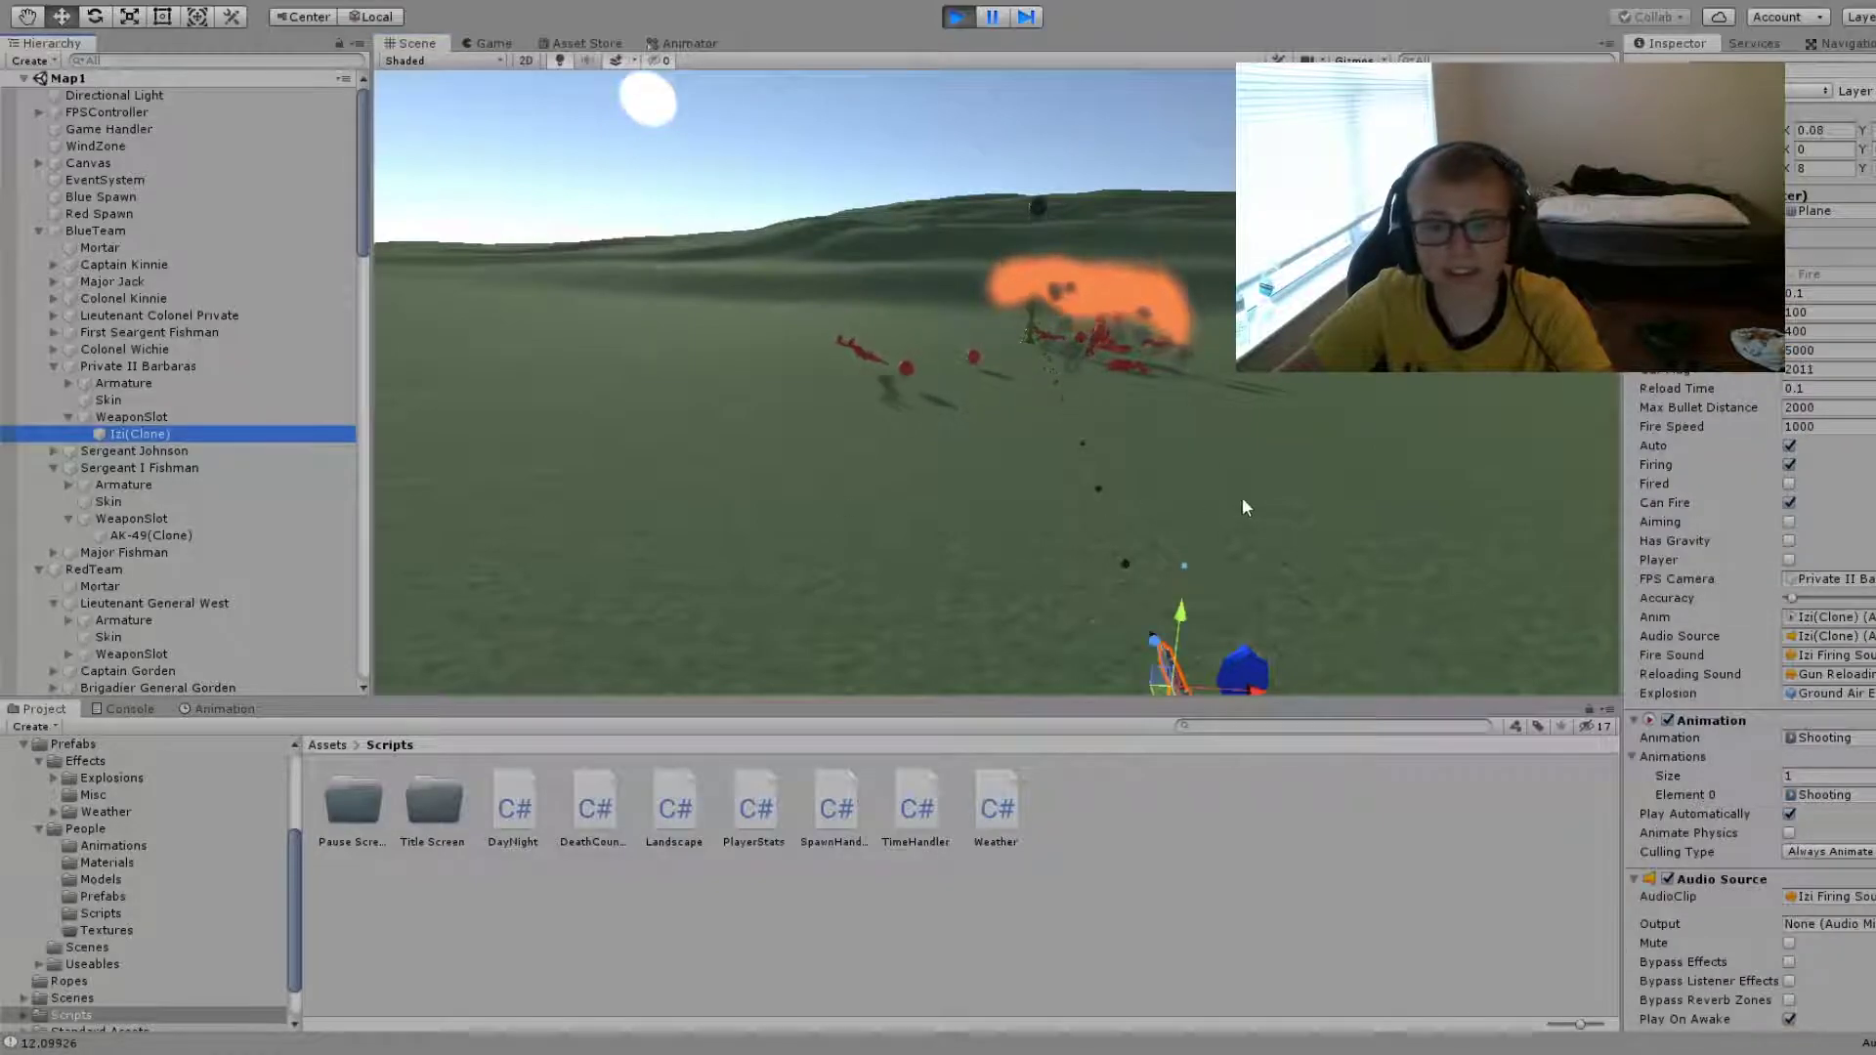
right_drag(1240, 506, 1233, 547)
key(w)
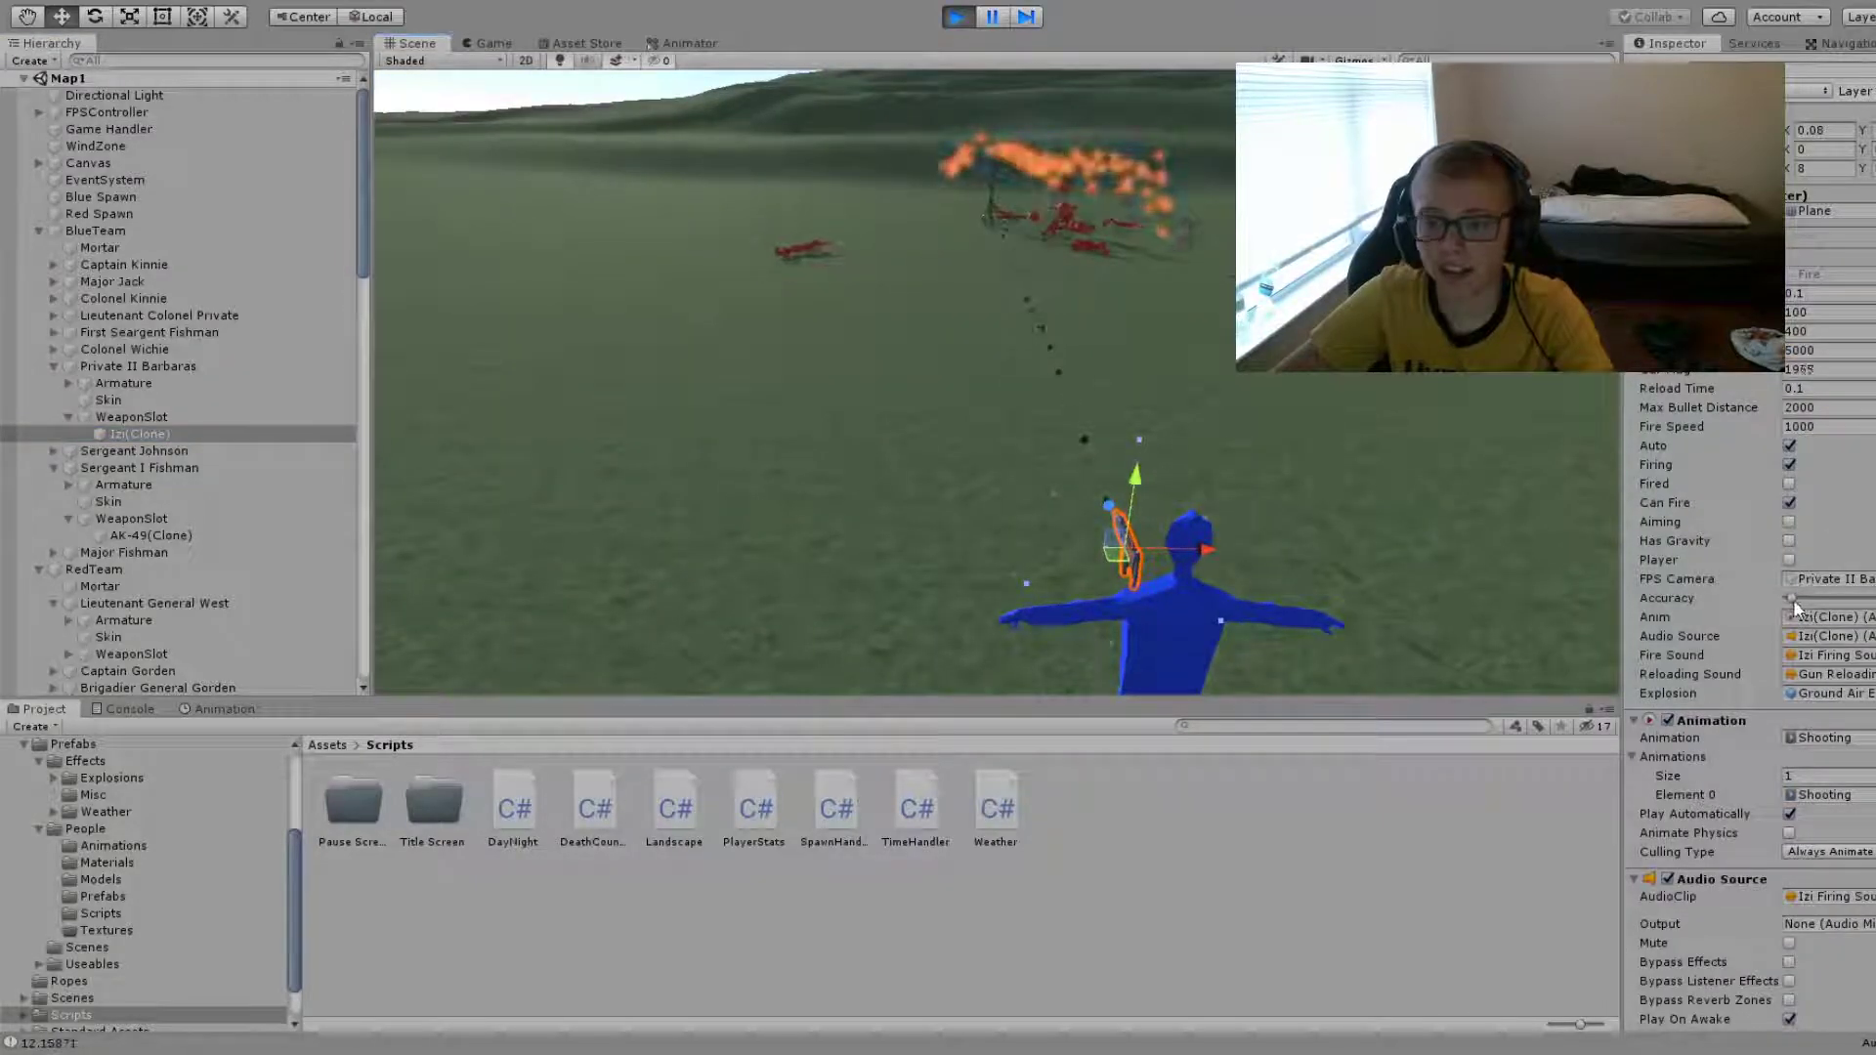
drag(1793, 606, 1745, 609)
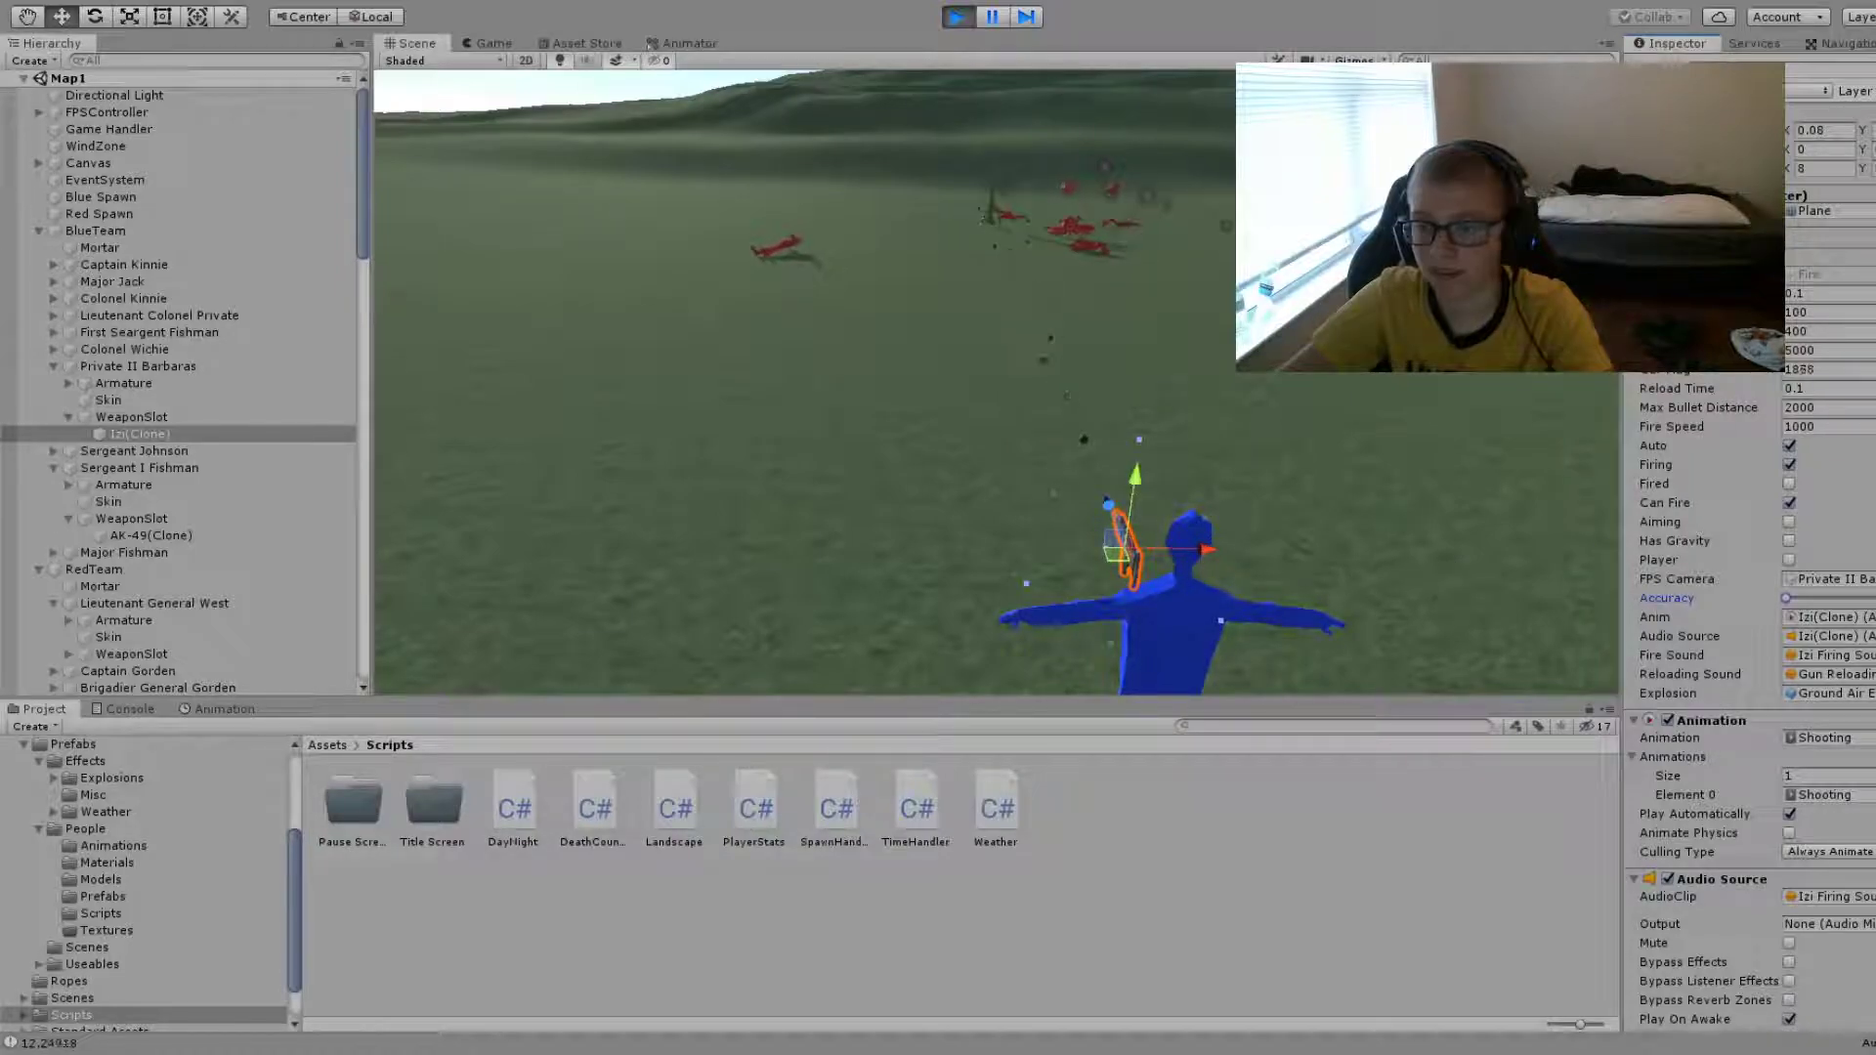
- Frame the Izi gun and orbit toward the red soldiers on the hill
alt+drag(1131, 500, 1146, 480)
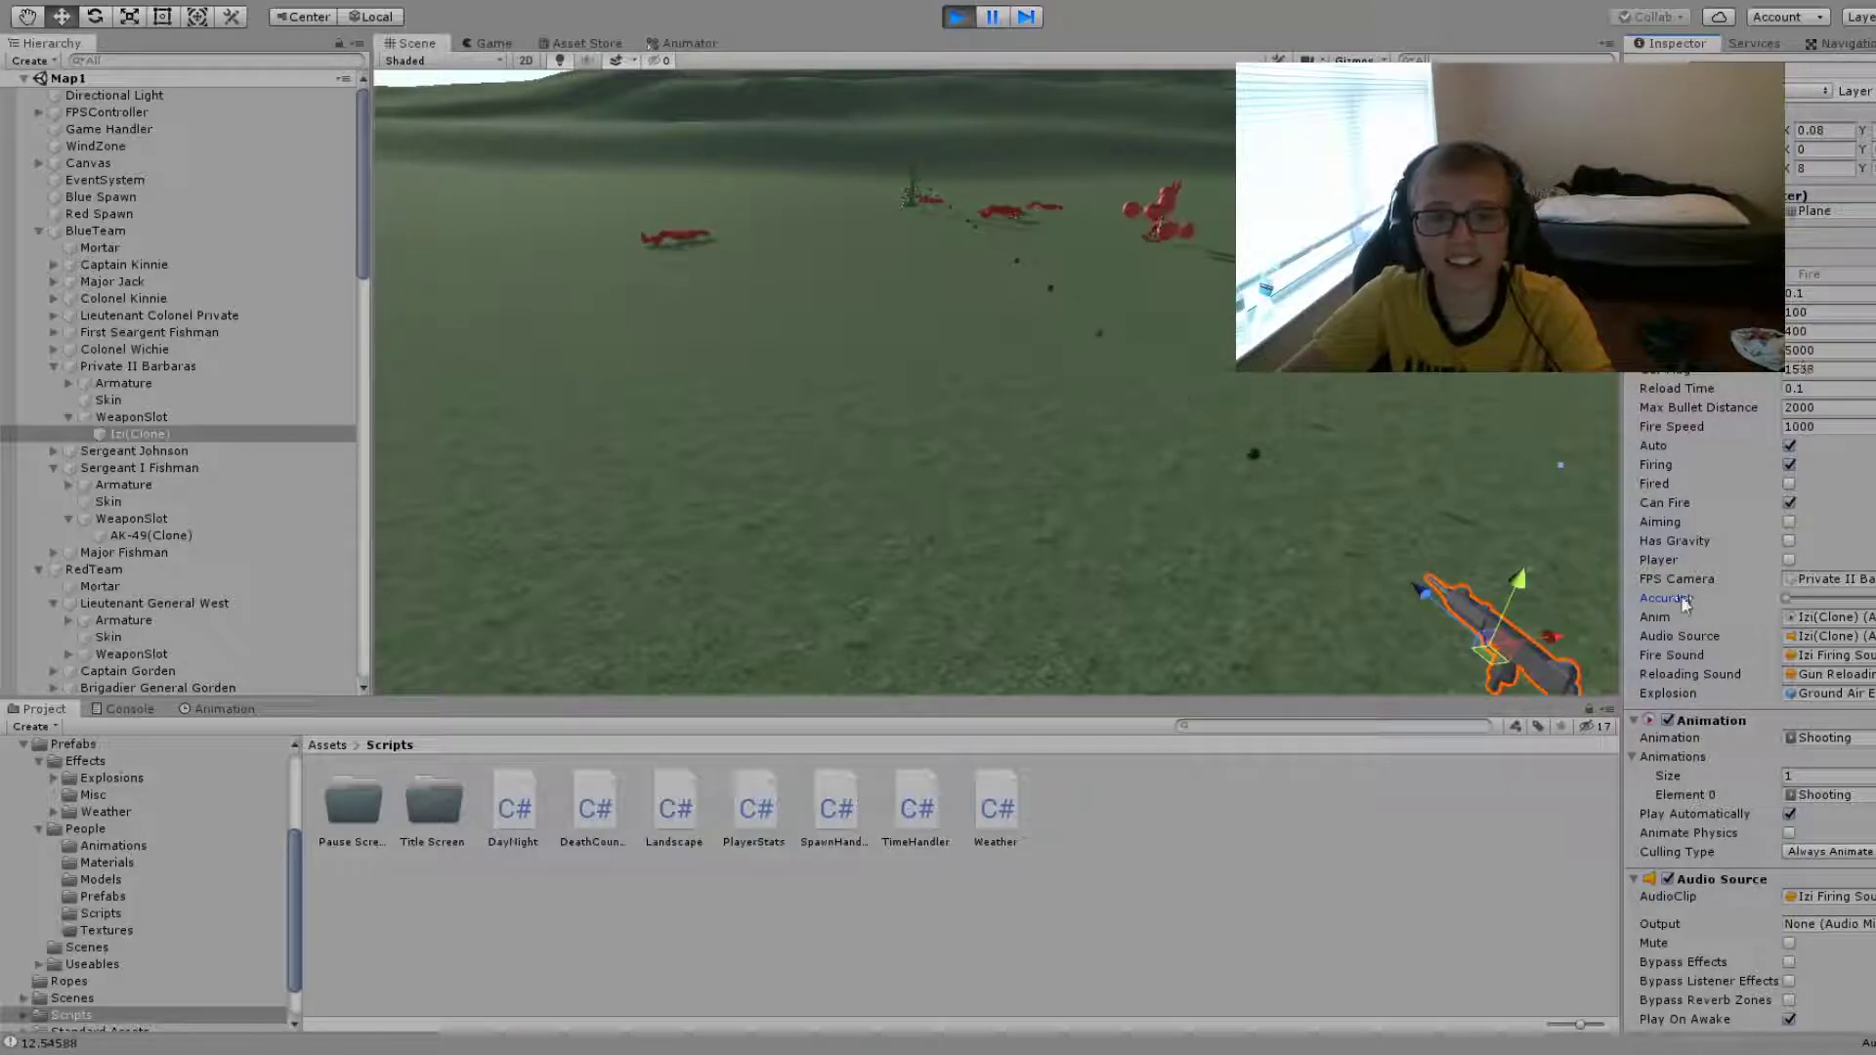
right_drag(1141, 518, 1241, 474)
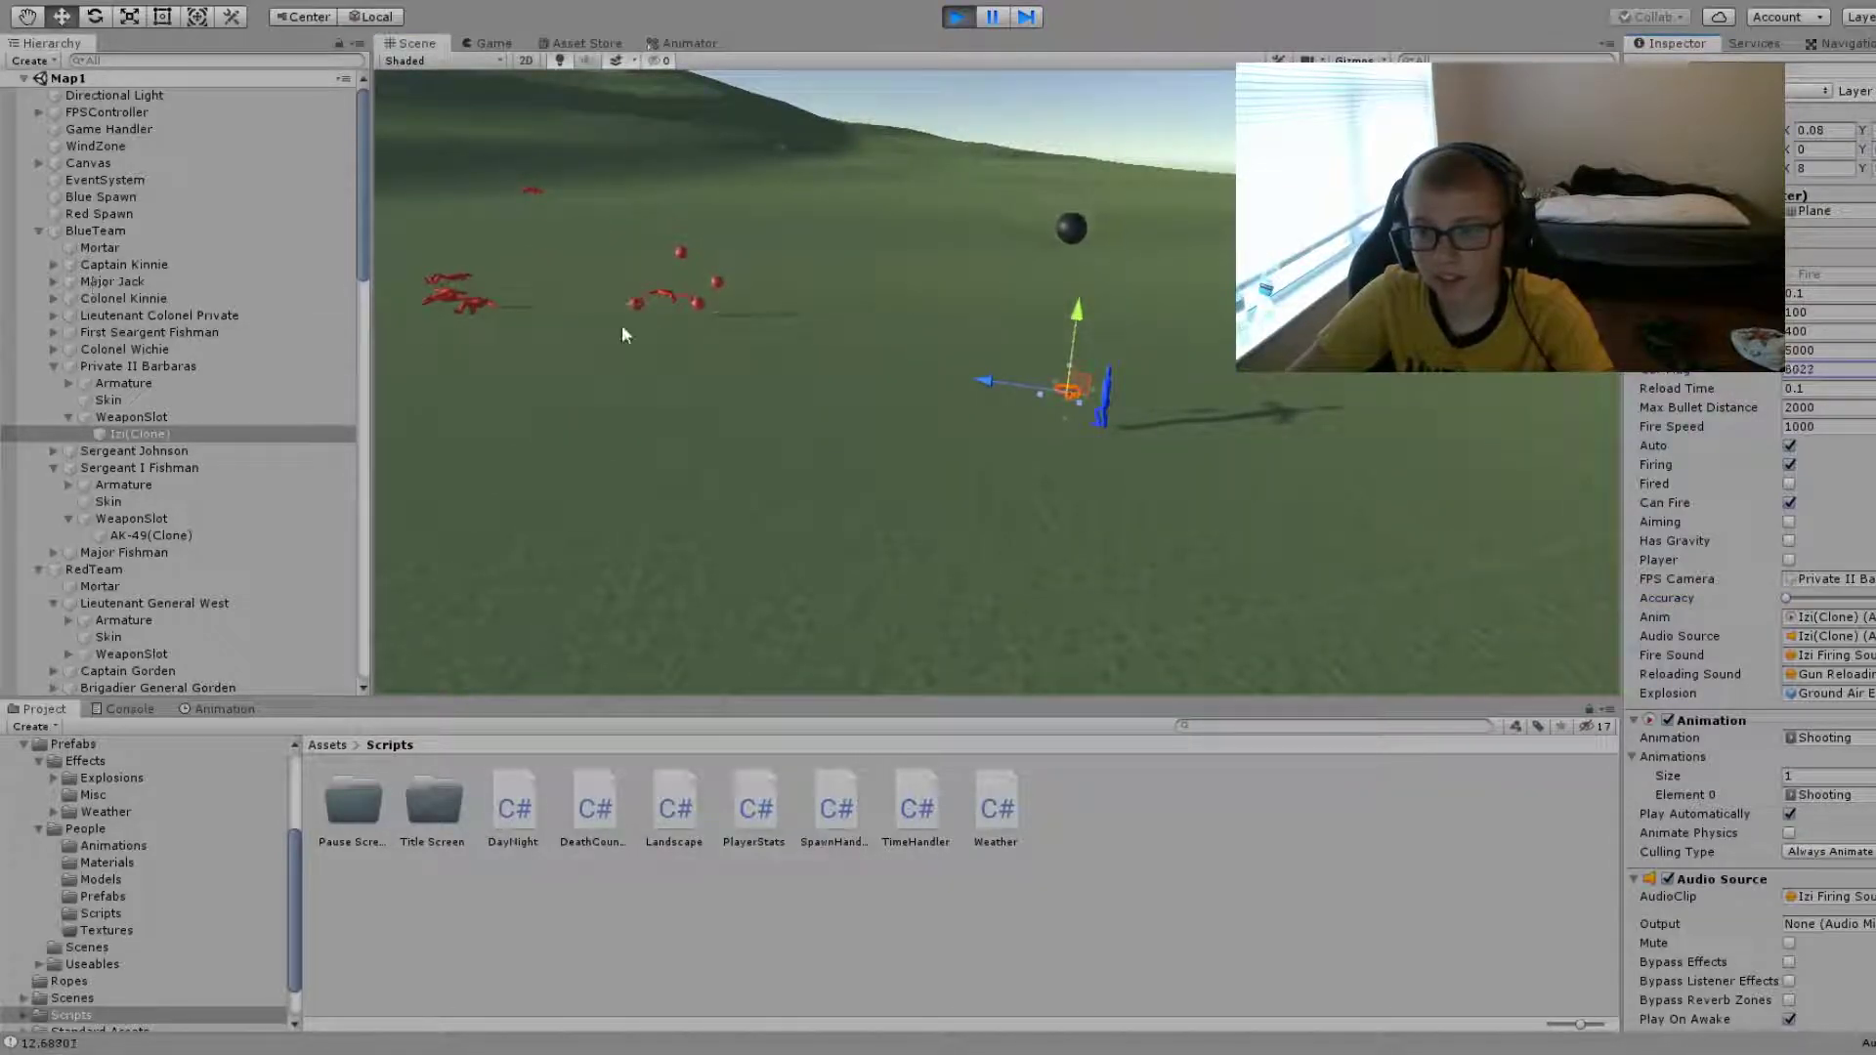
right_drag(1068, 393, 1051, 401)
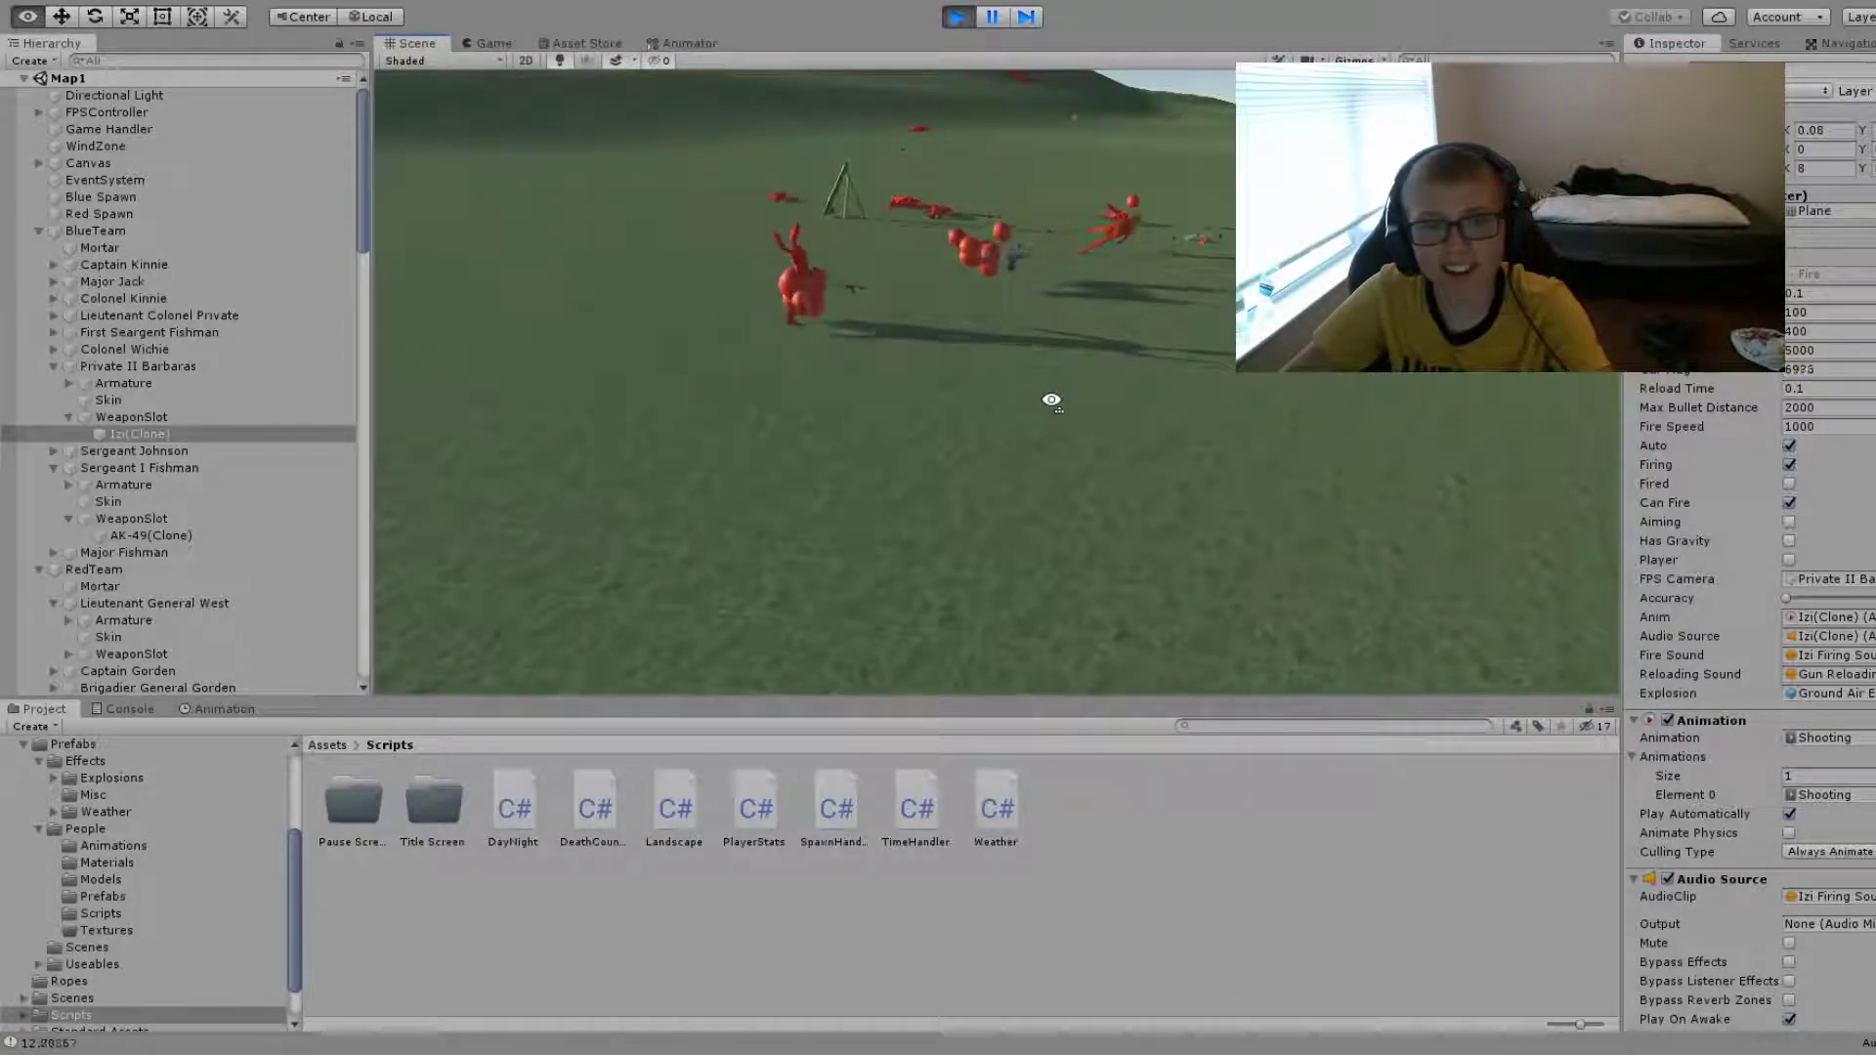
key(f)
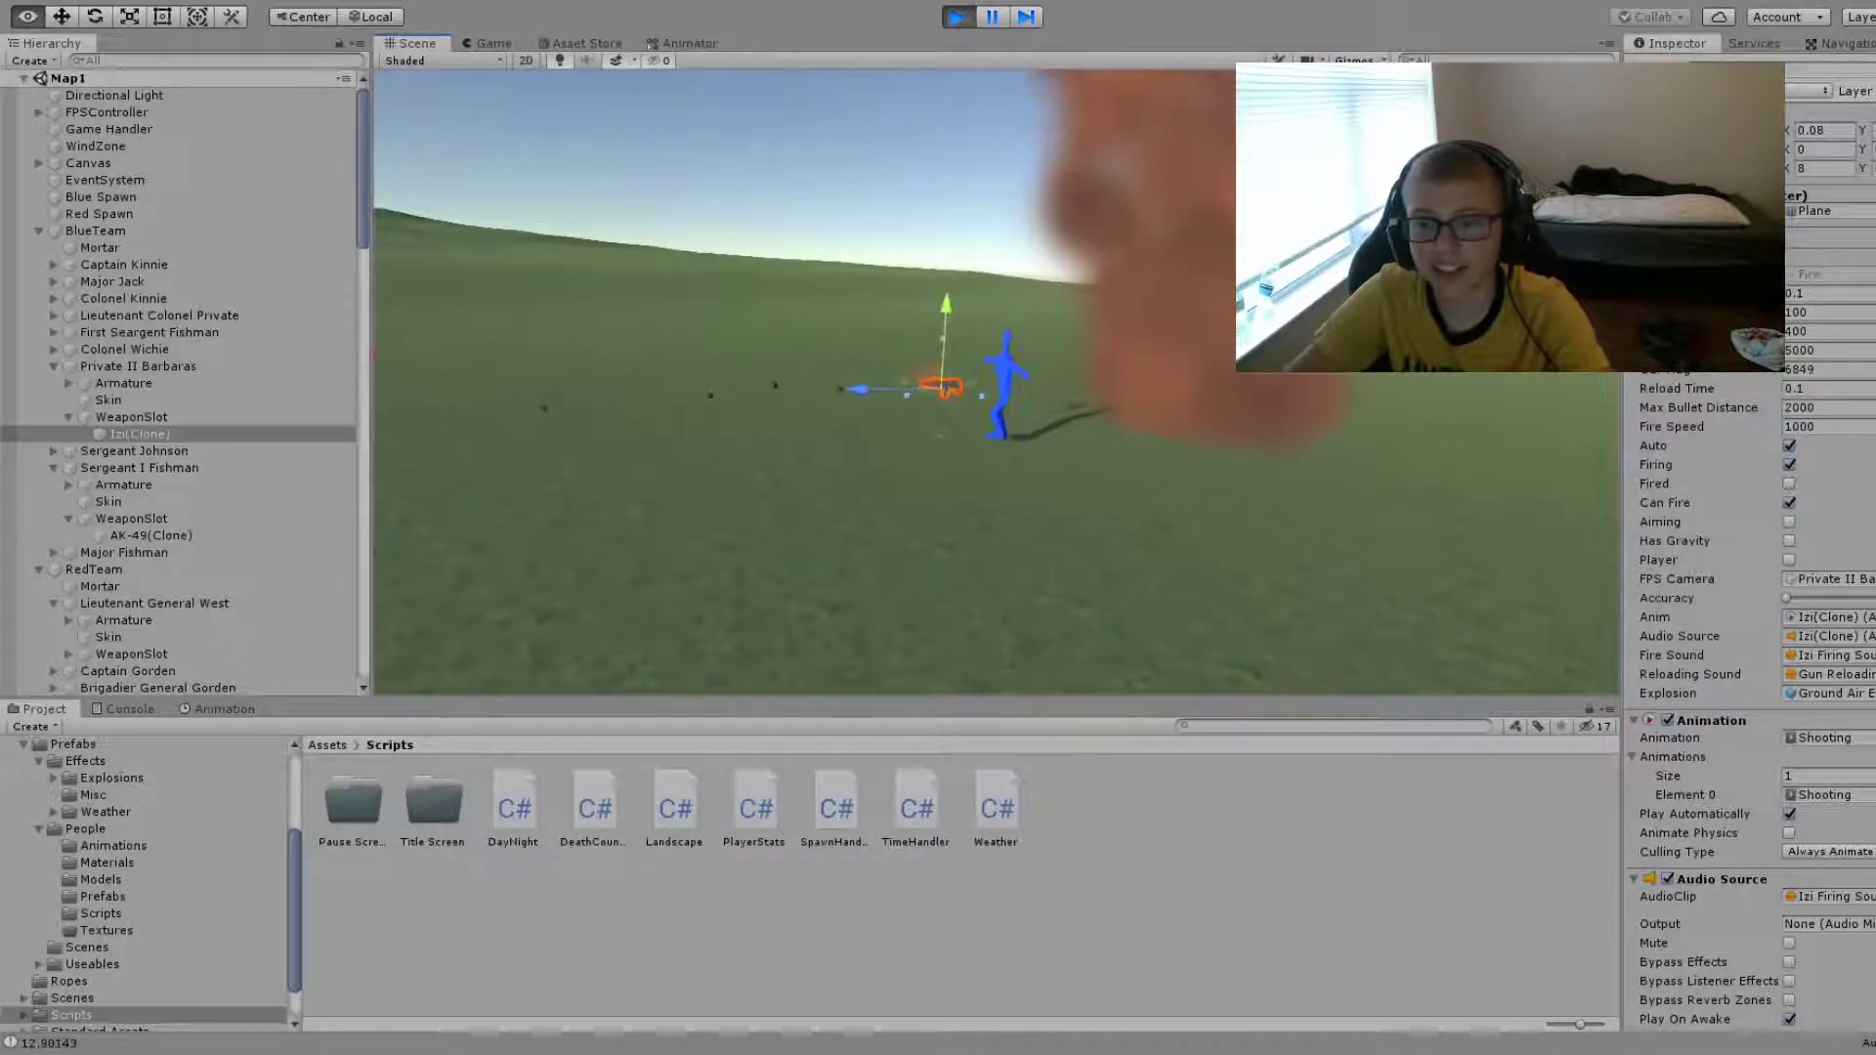
right_drag(1067, 392, 1787, 509)
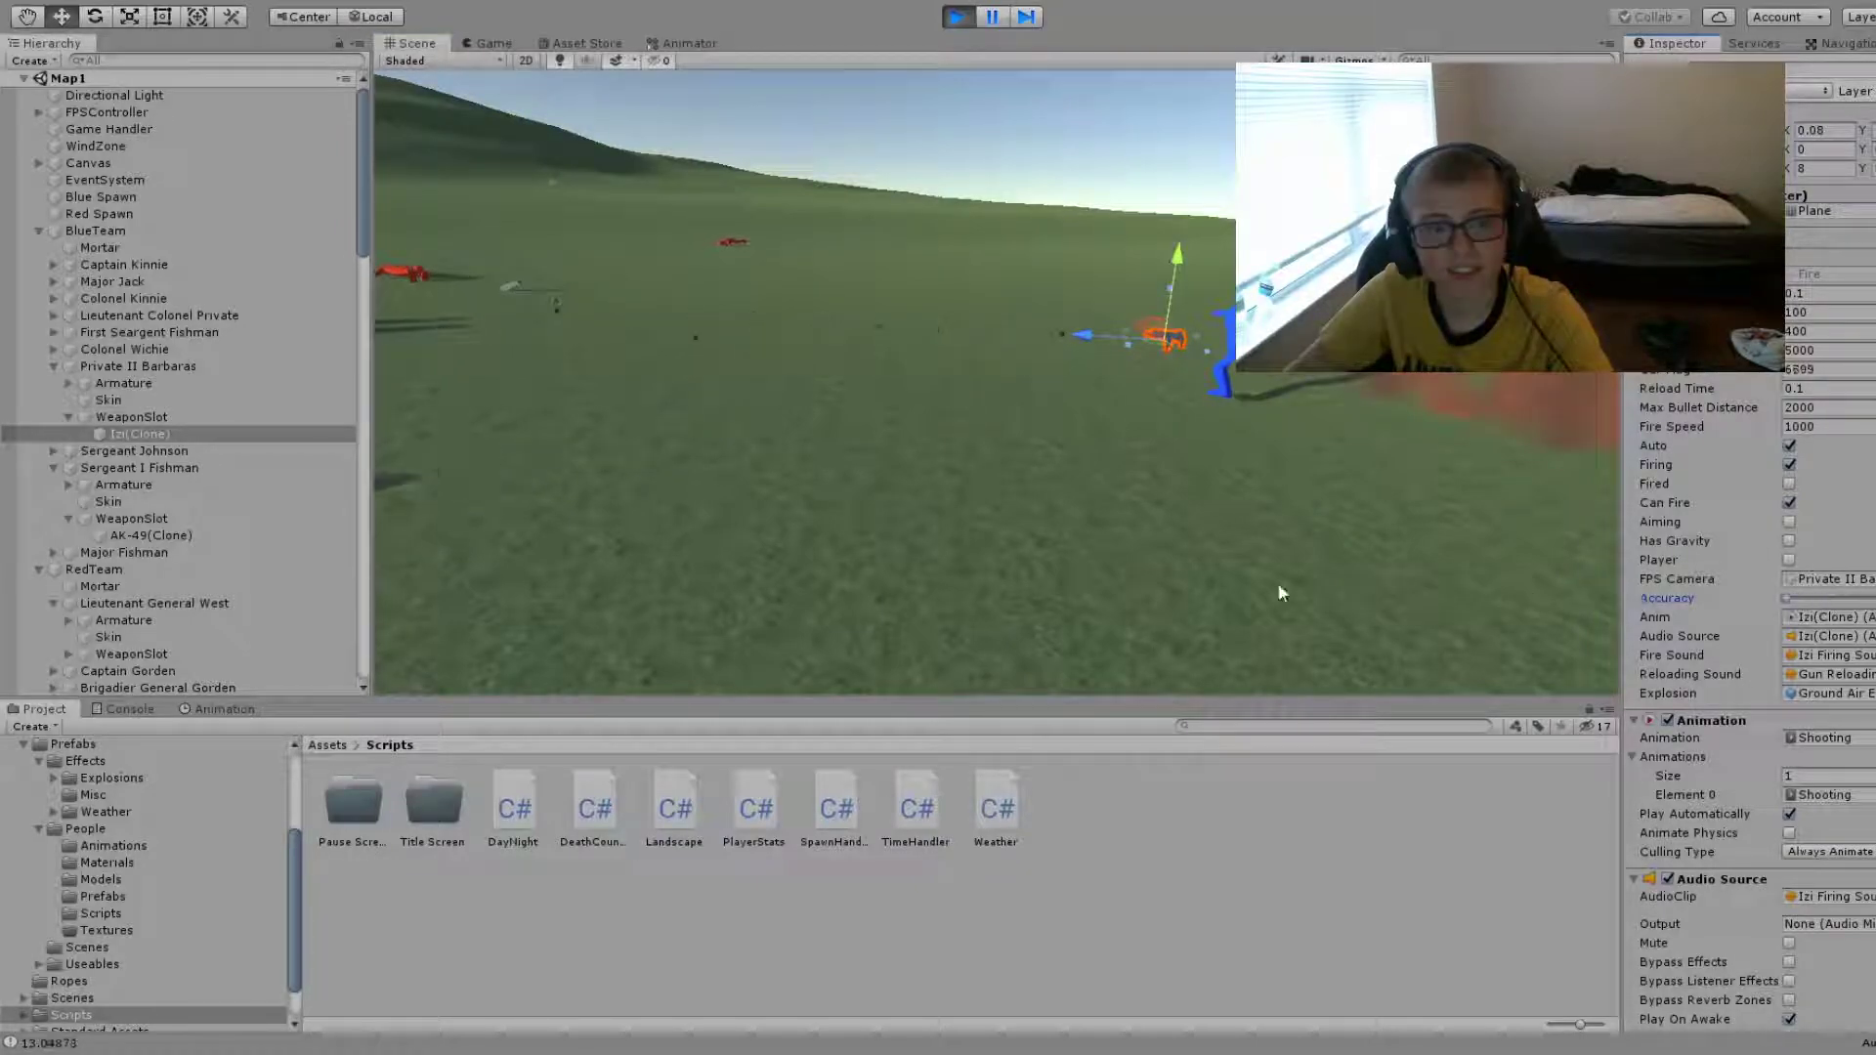
right_drag(1279, 588, 933, 565)
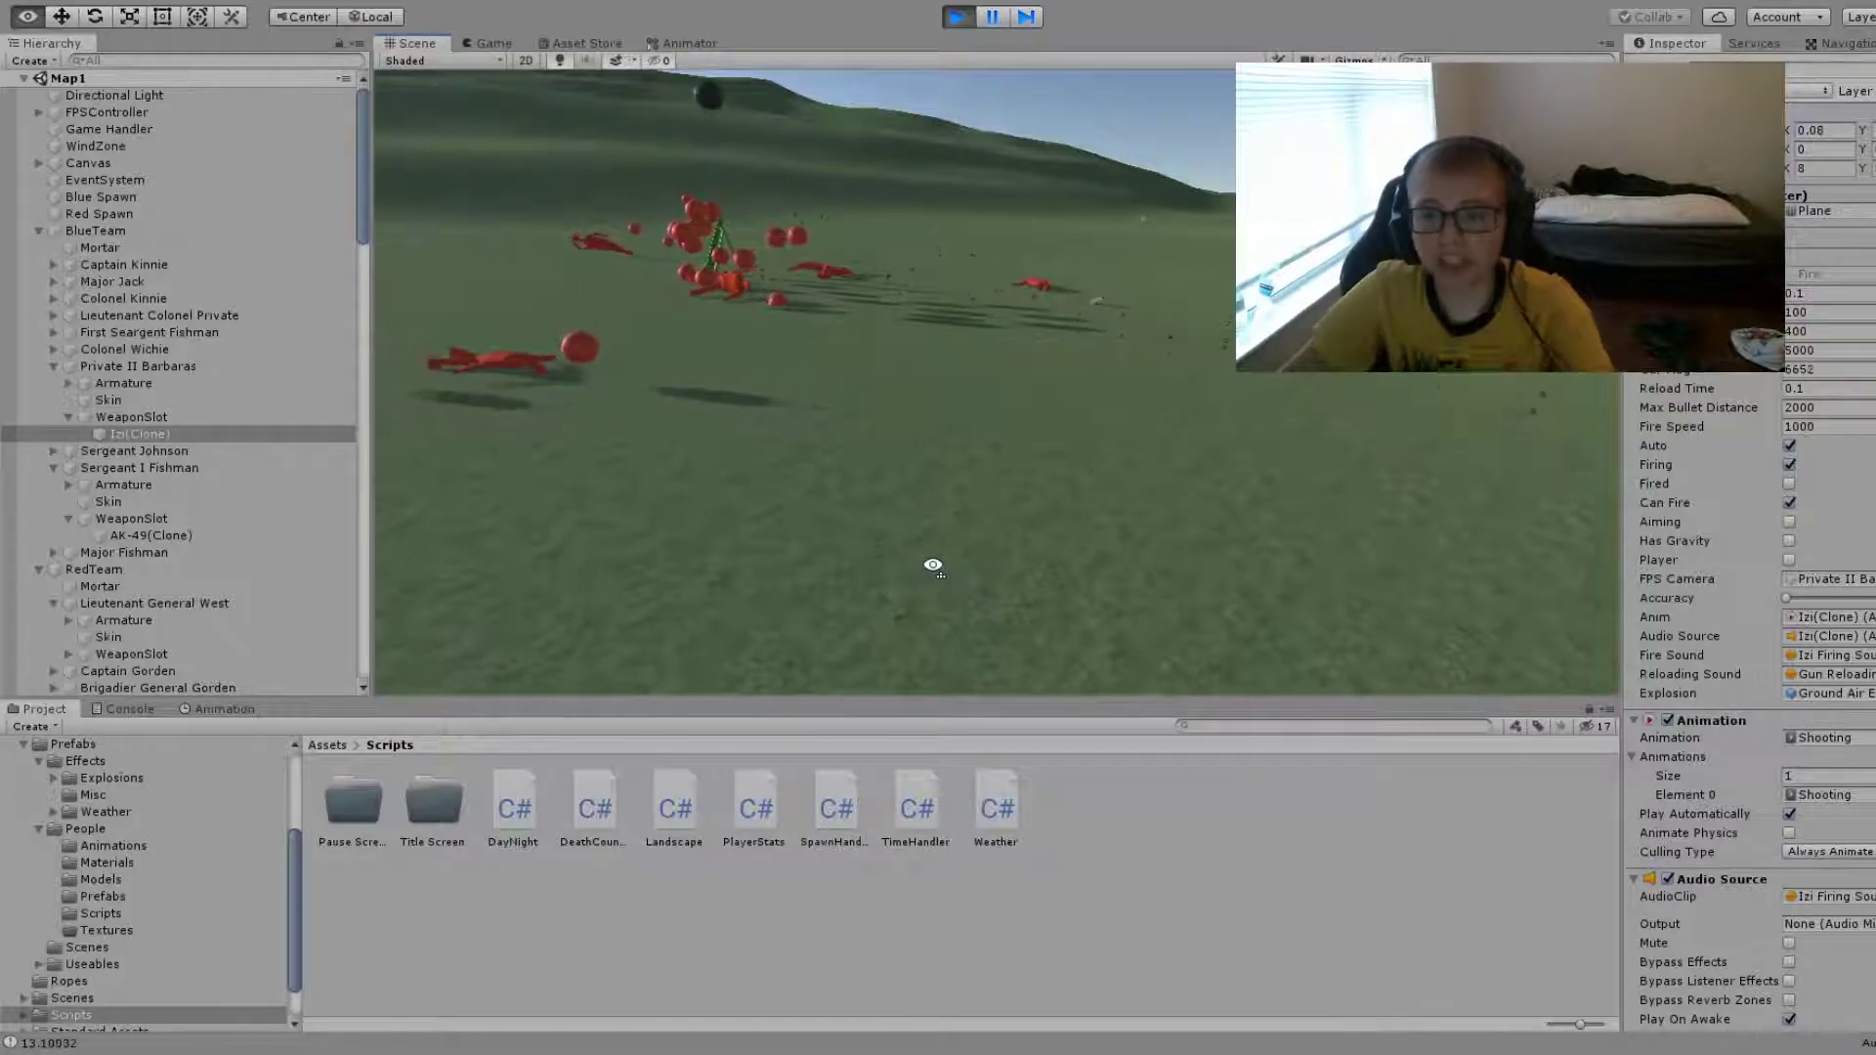
right_drag(1223, 492, 1483, 461)
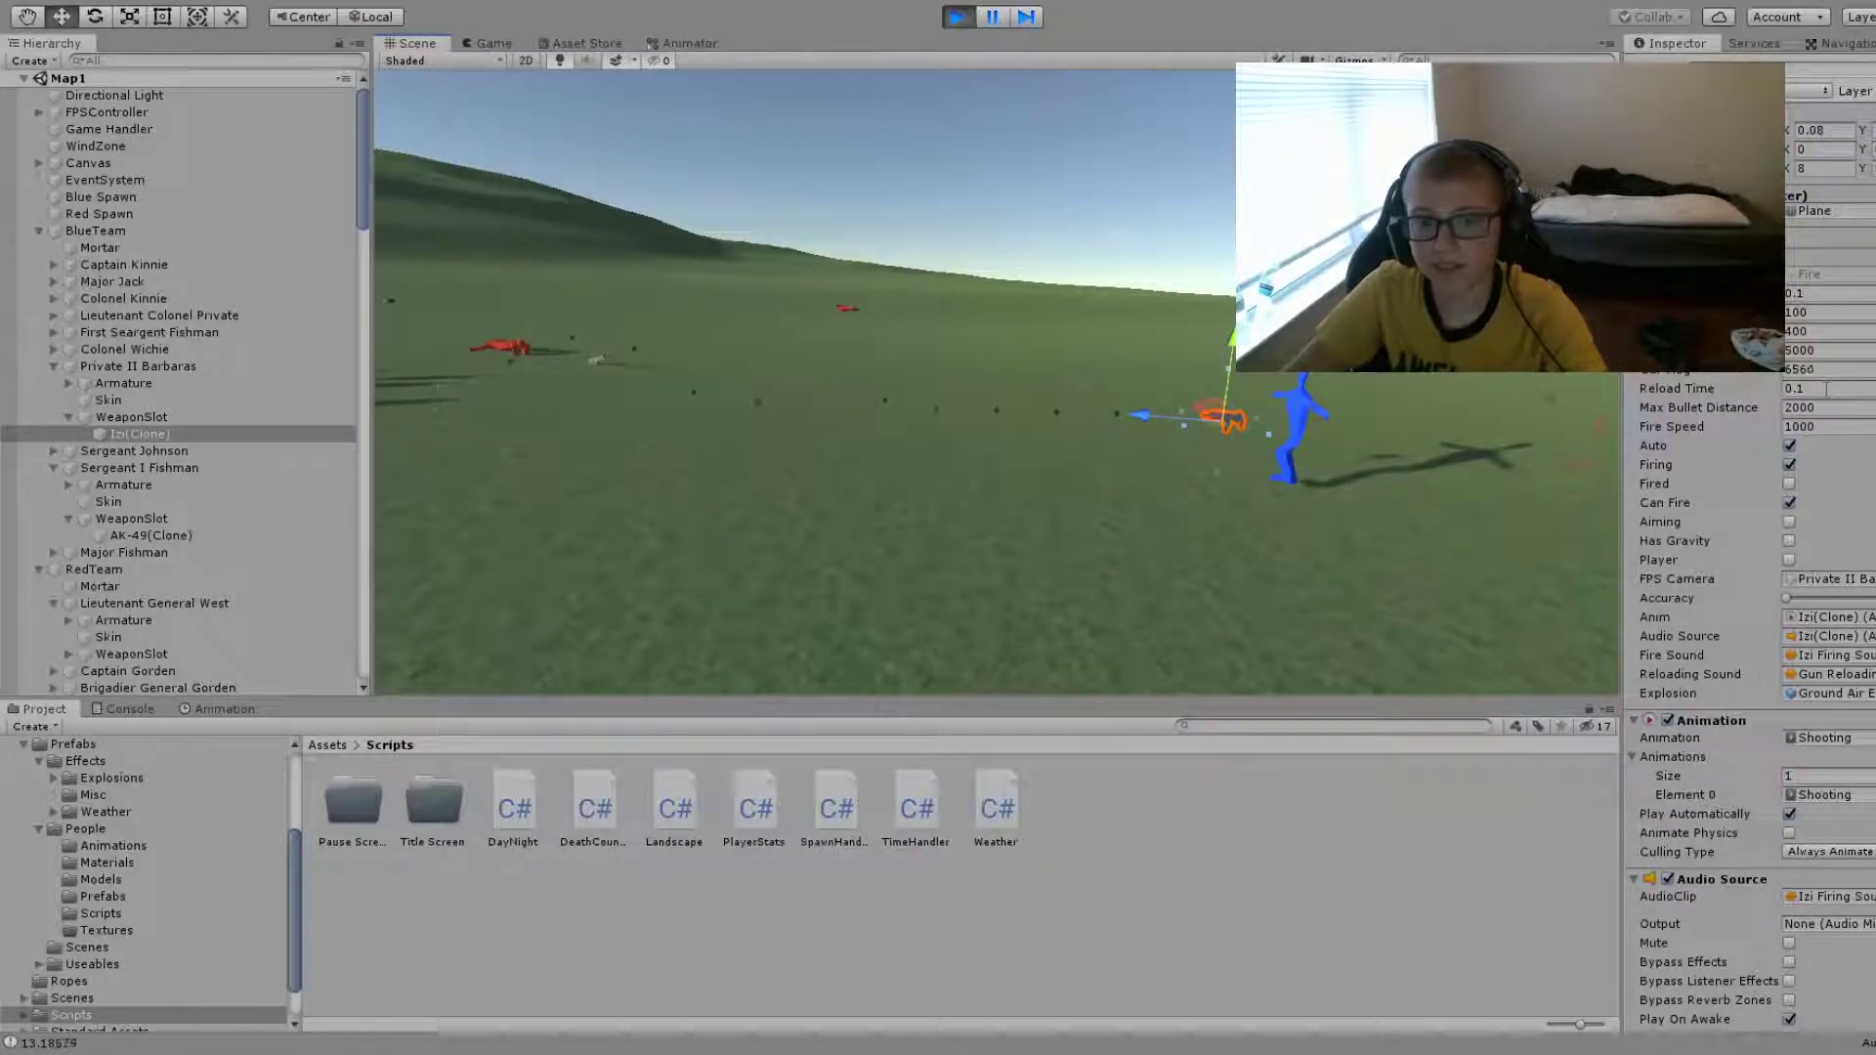
- Raise the Izi's Fire Speed from 10000 to 100000
click(1865, 426)
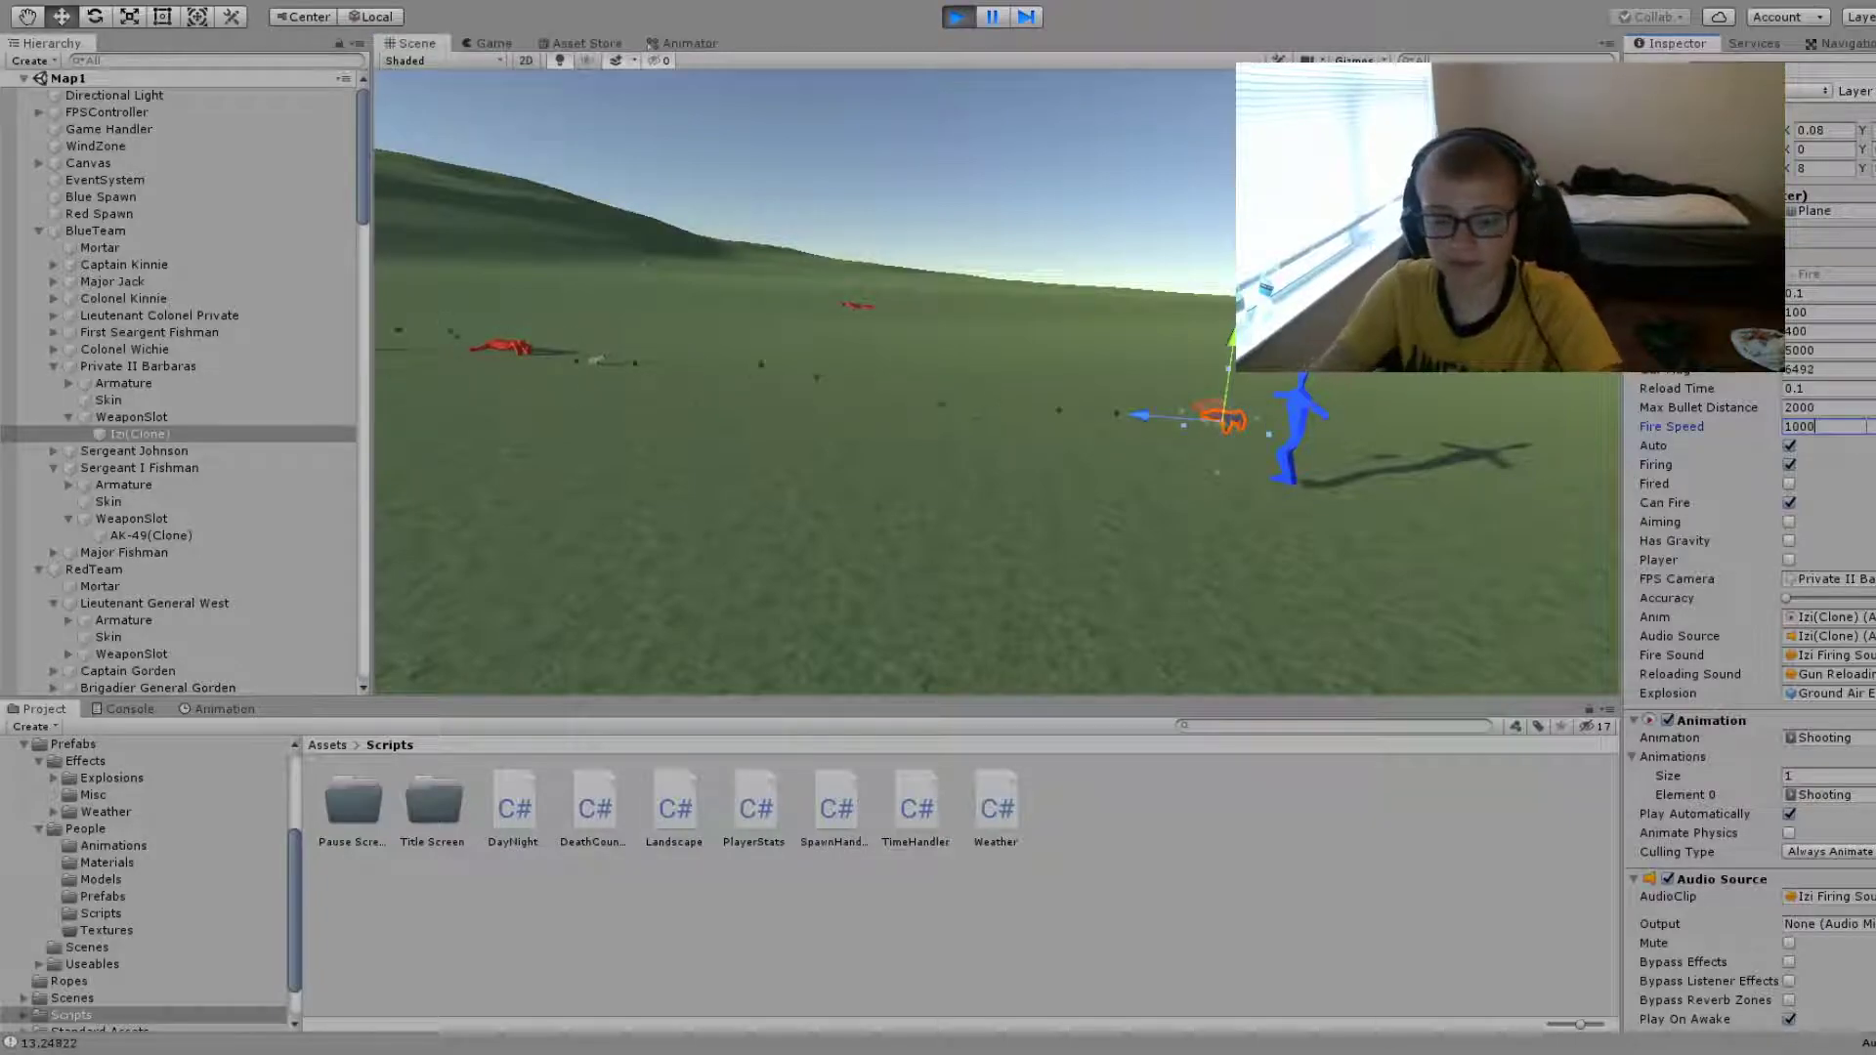
text(0)
right_drag(1016, 451, 940, 449)
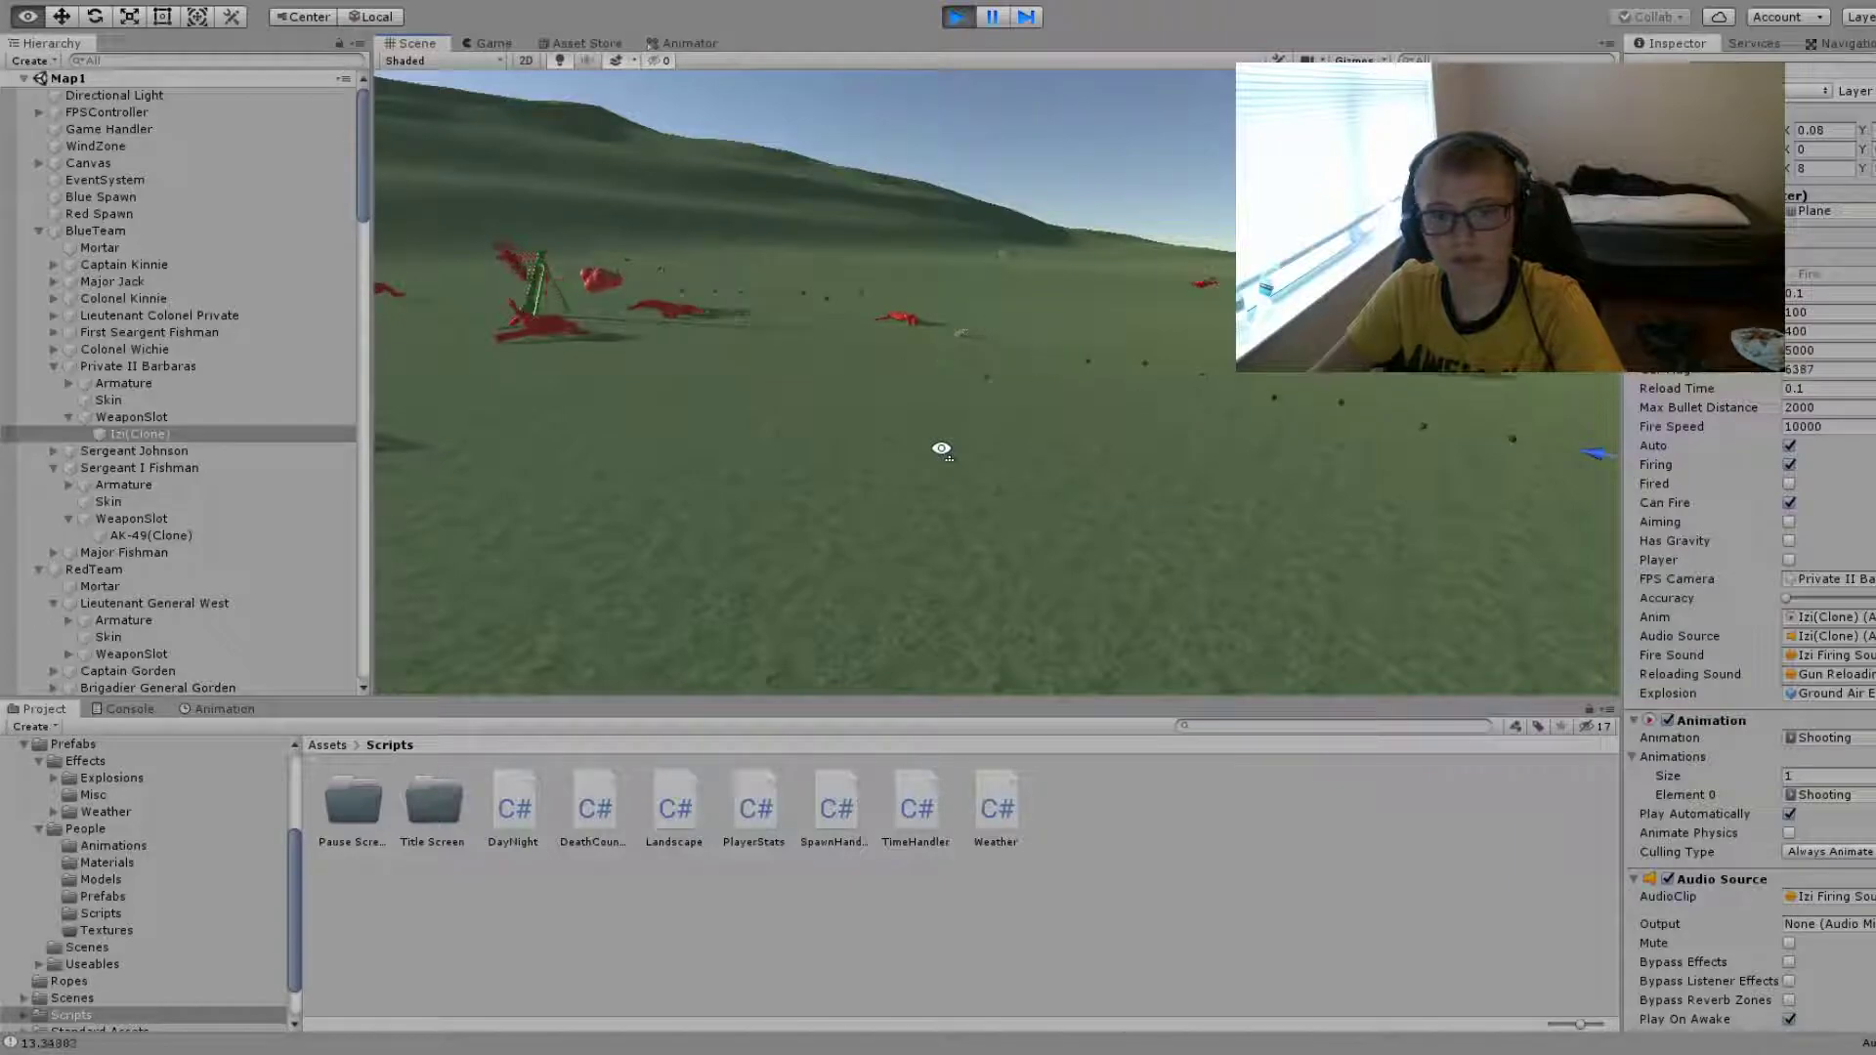
right_drag(941, 450, 811, 430)
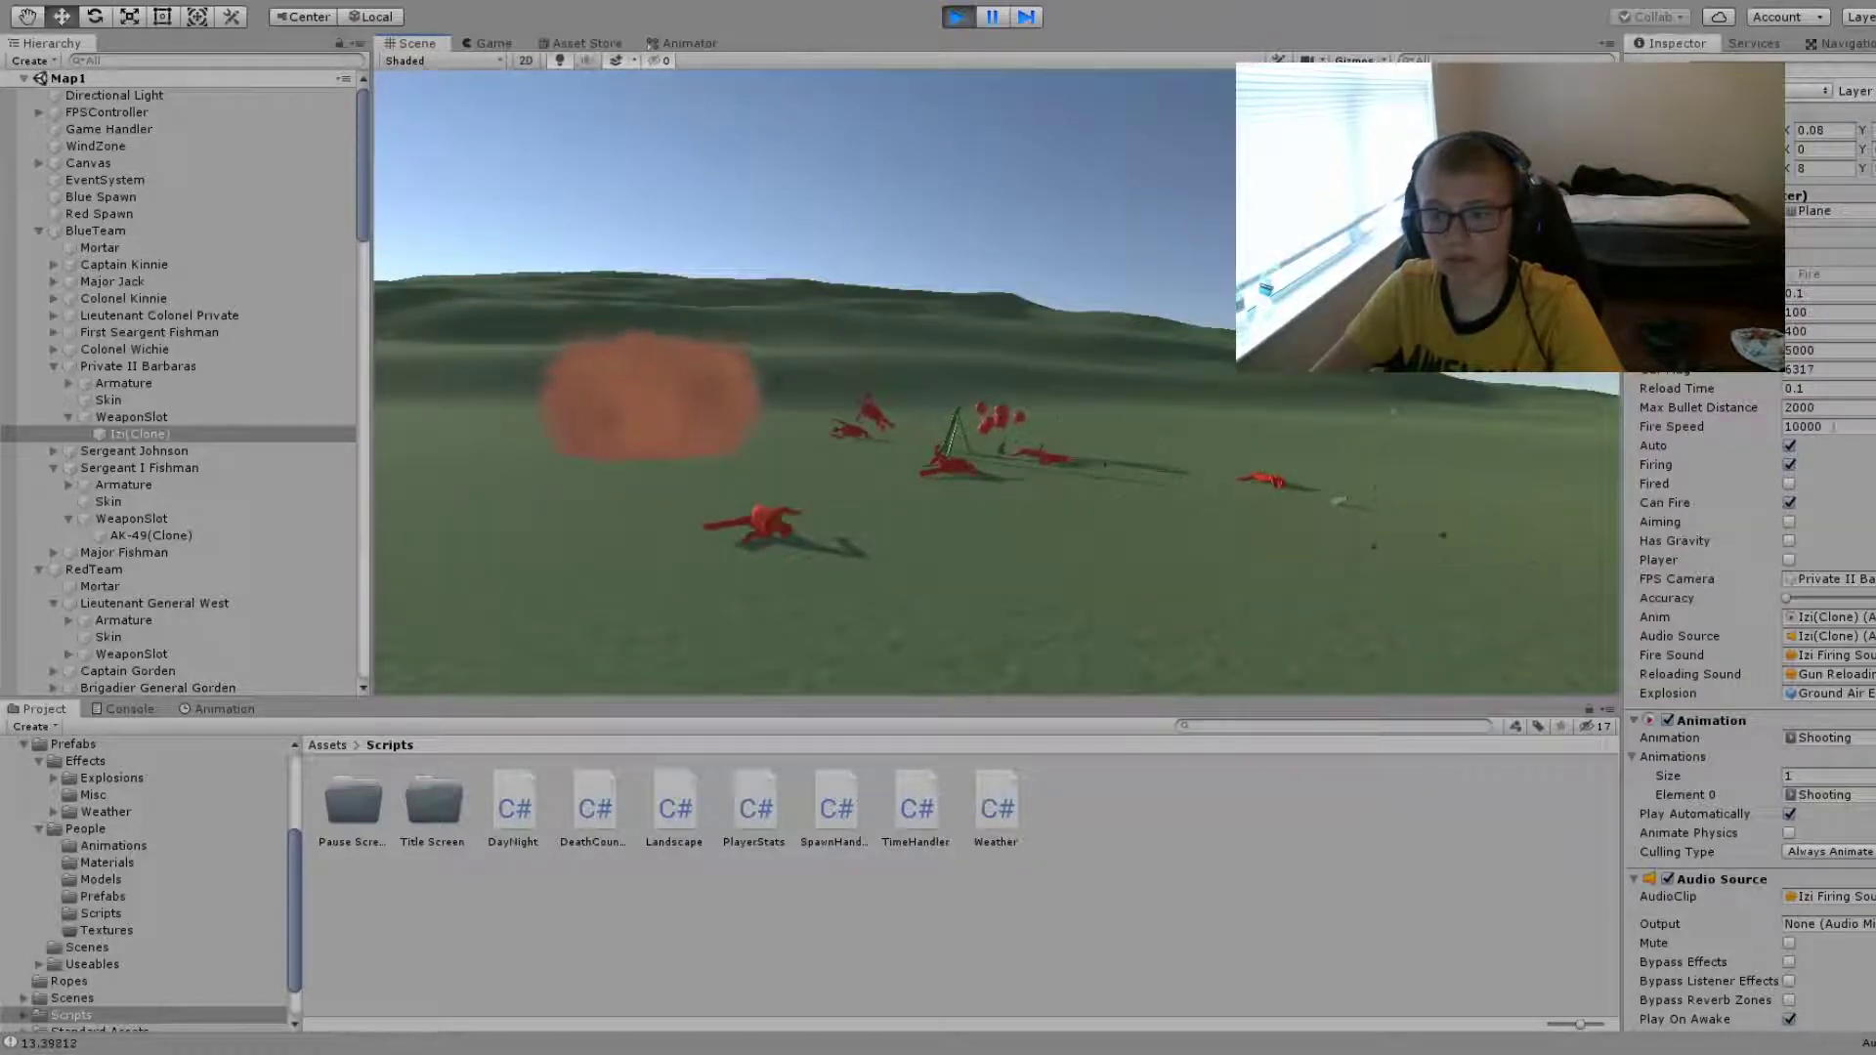
text(0)
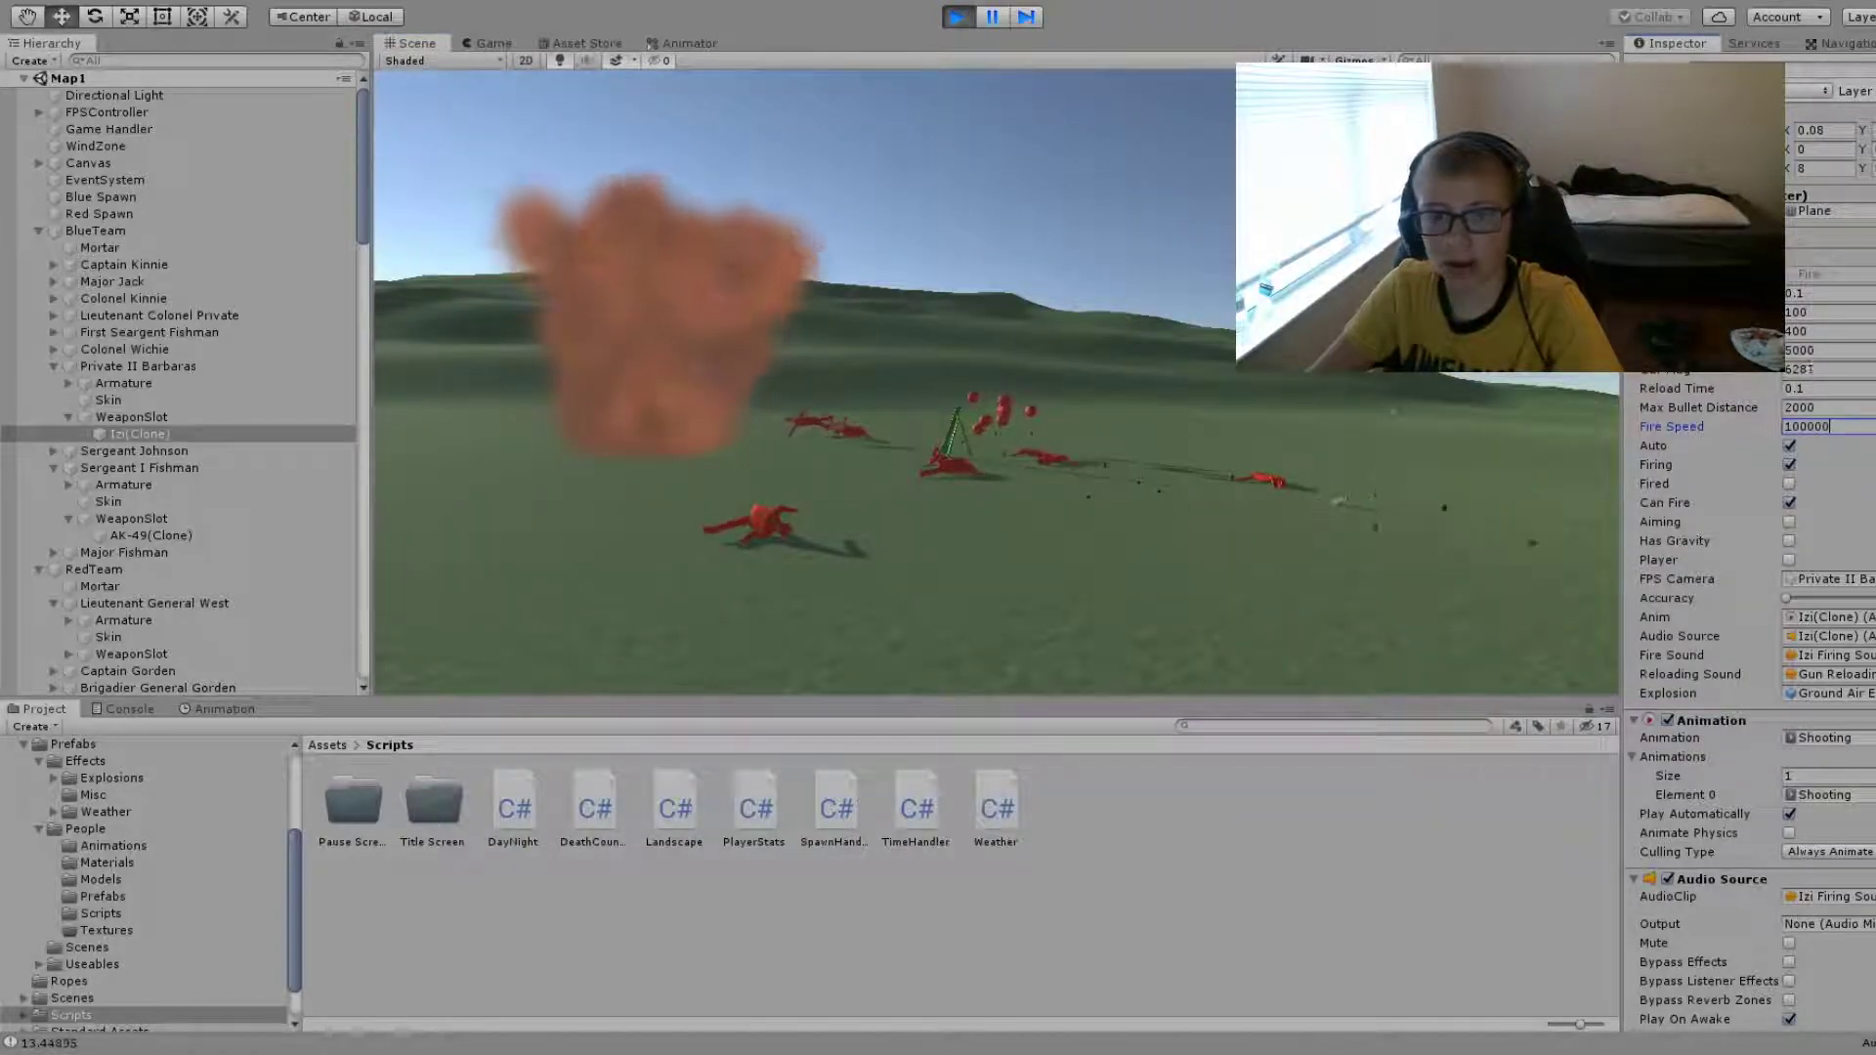
text(0)
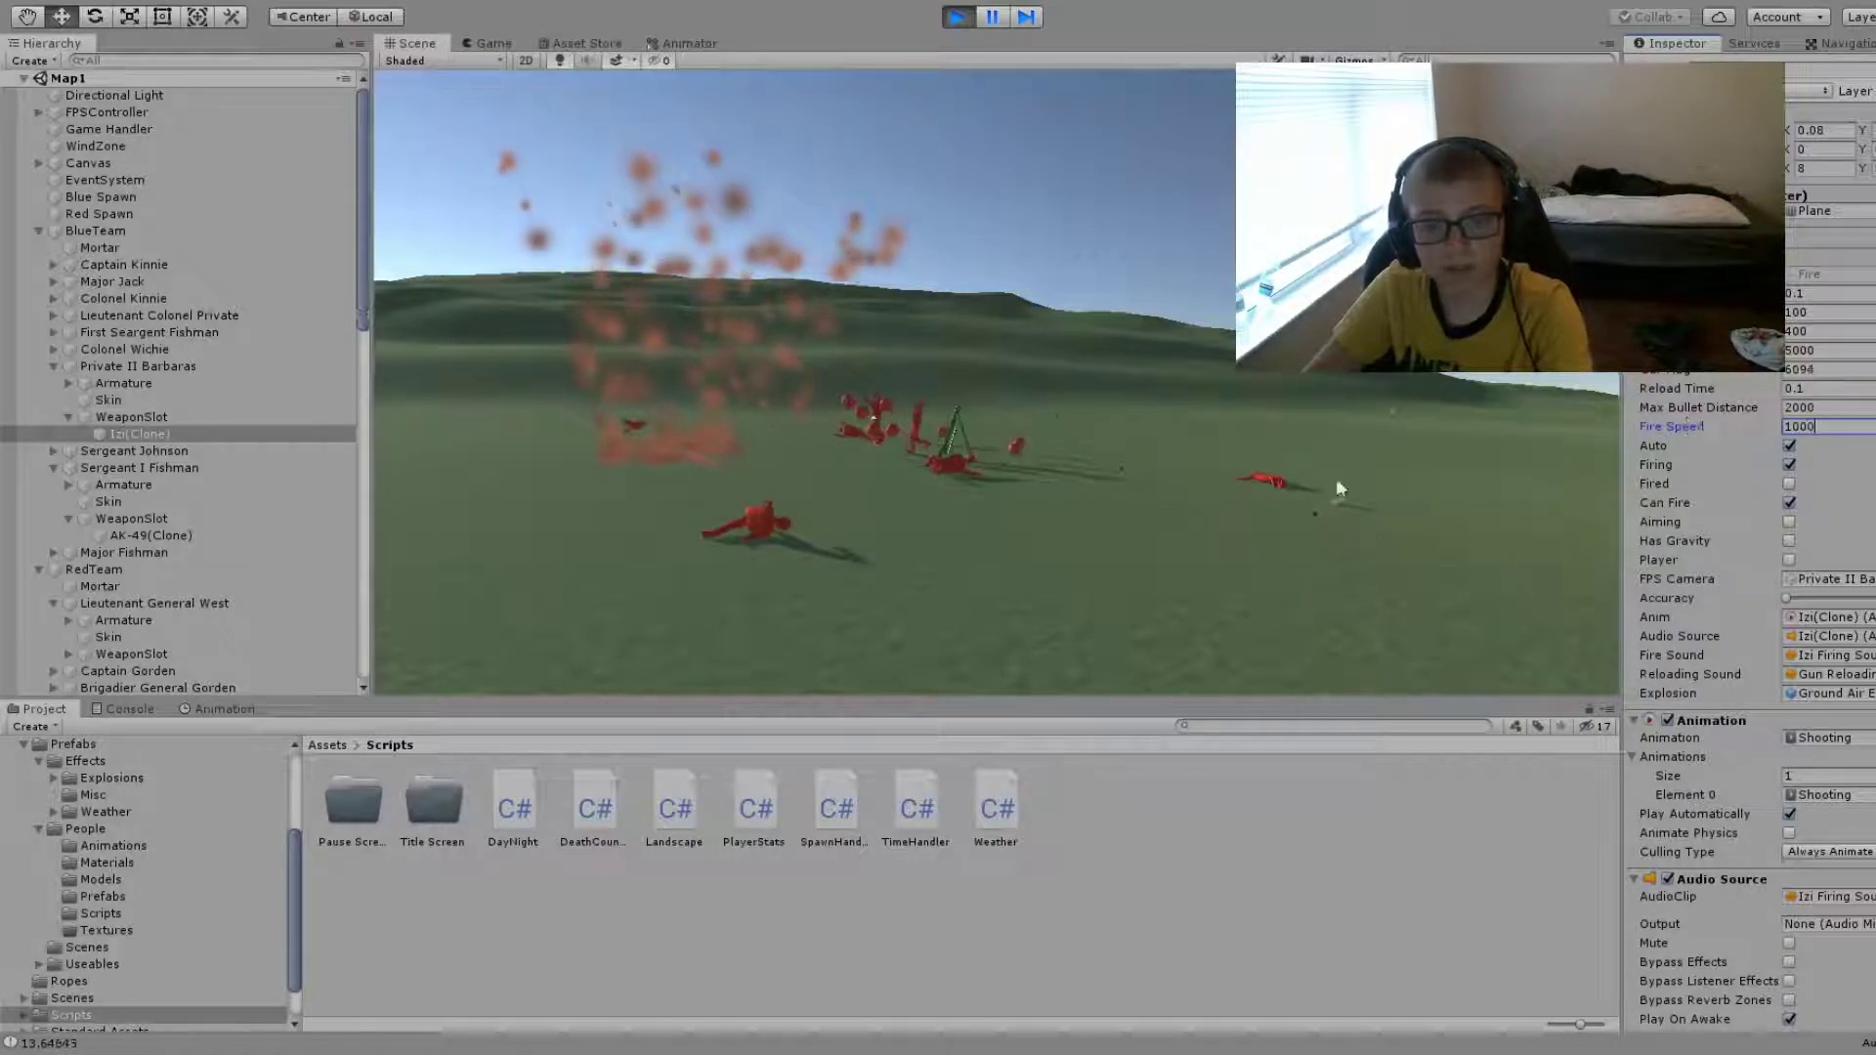
- Deselect the weapon, inspect a flying bullet, and fly over to a fallen red soldier
click(1168, 513)
right_drag(1168, 513, 1258, 469)
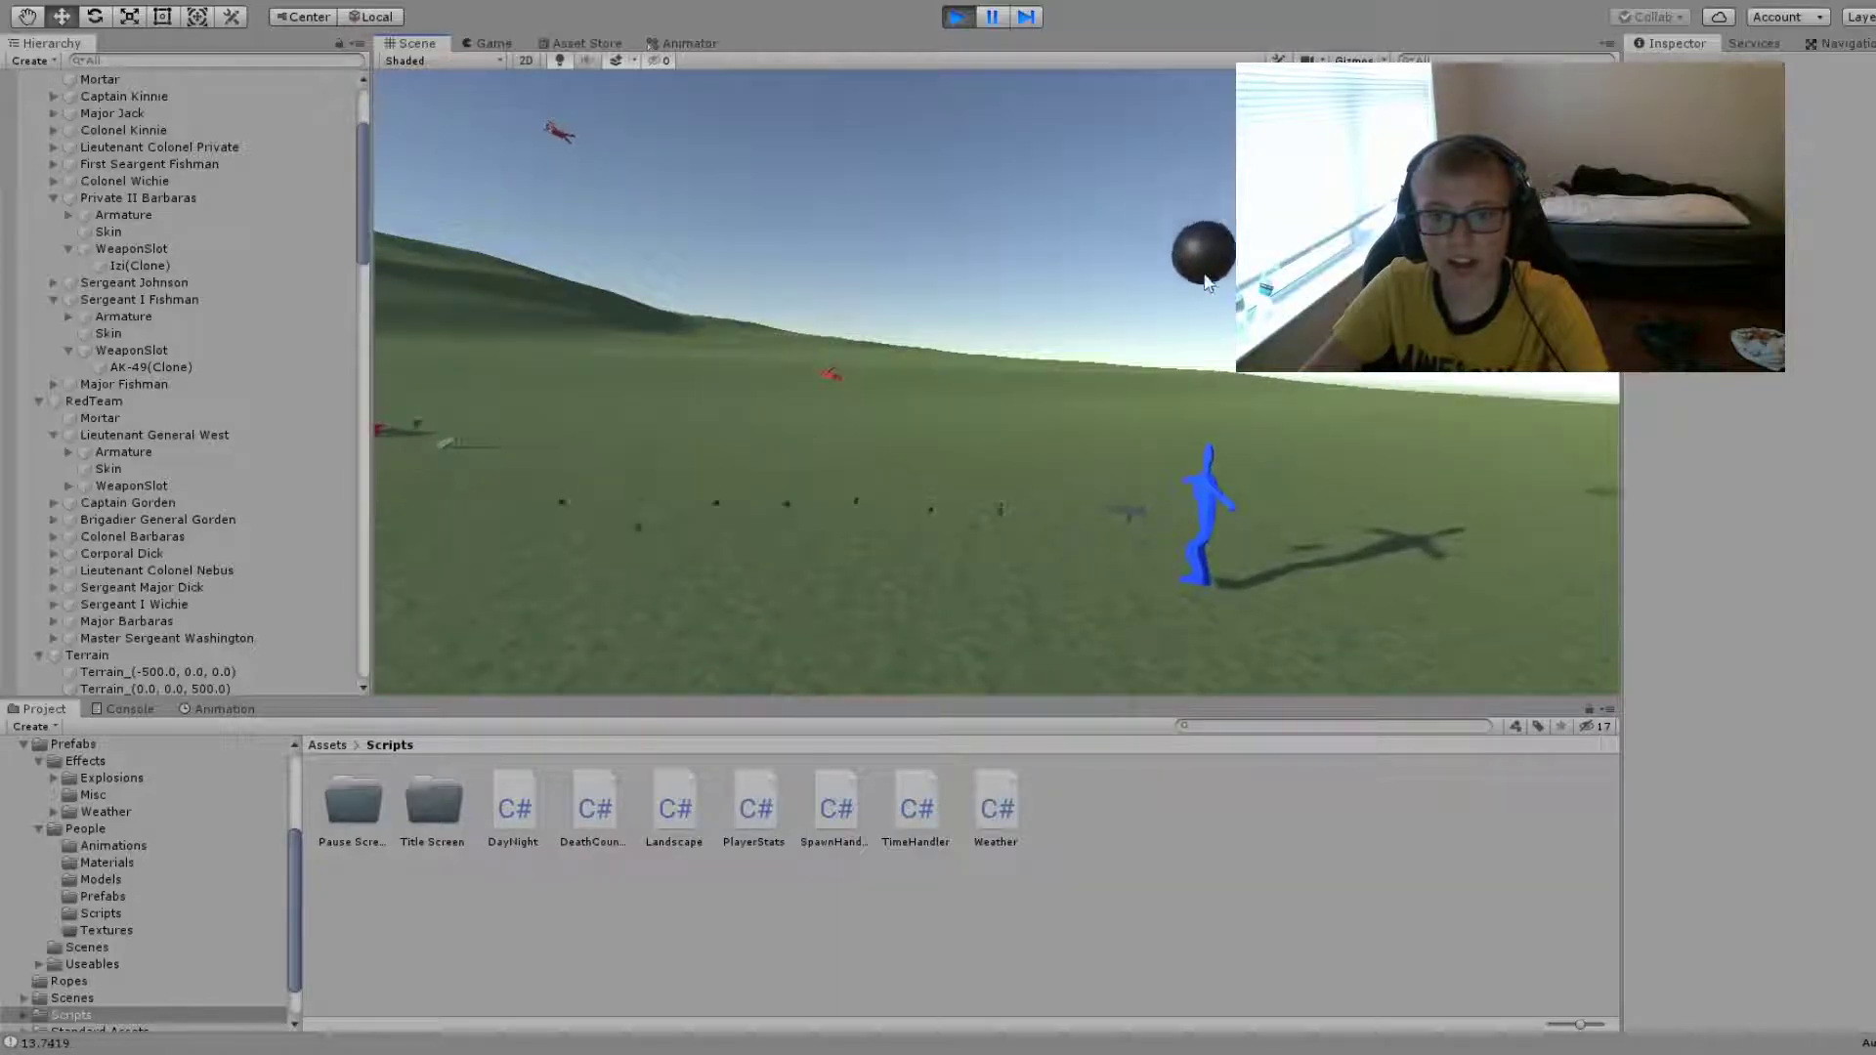
click(1211, 288)
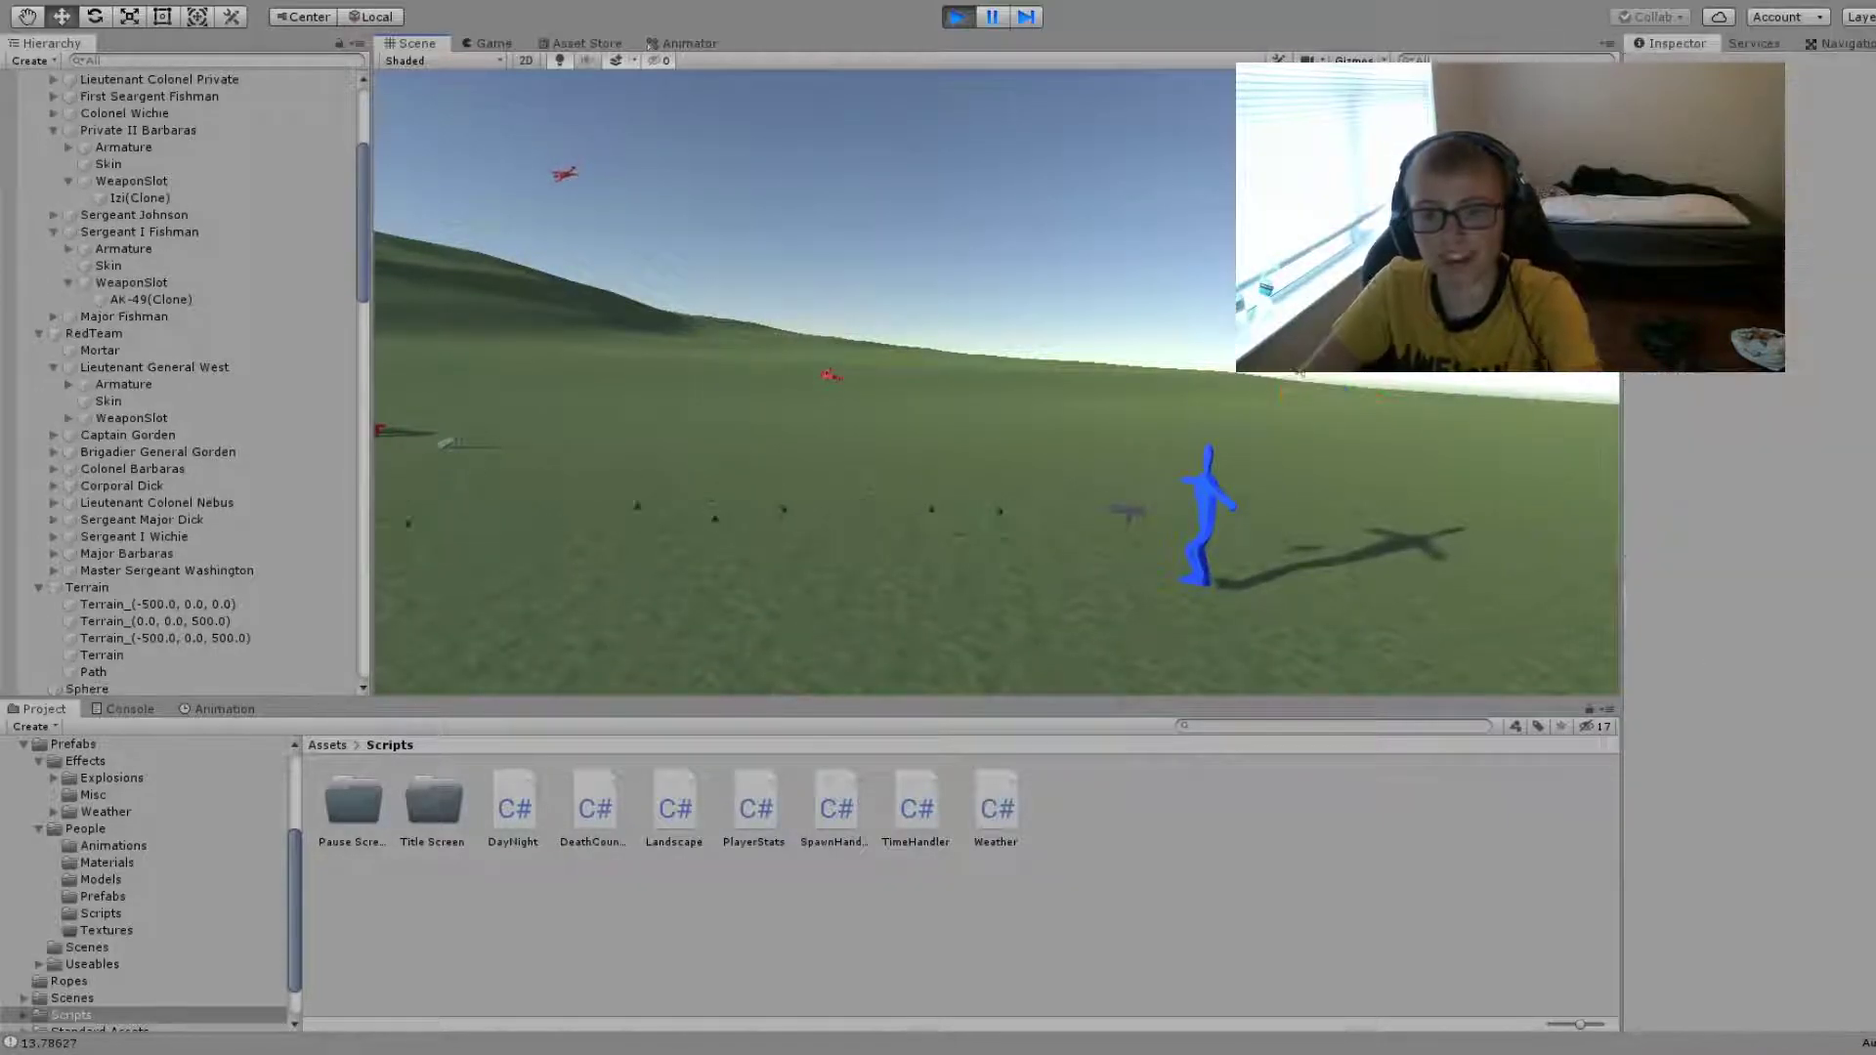
mouse_move(959, 354)
right_down()
mouse_move(805, 310)
mouse_move(871, 301)
right_up()
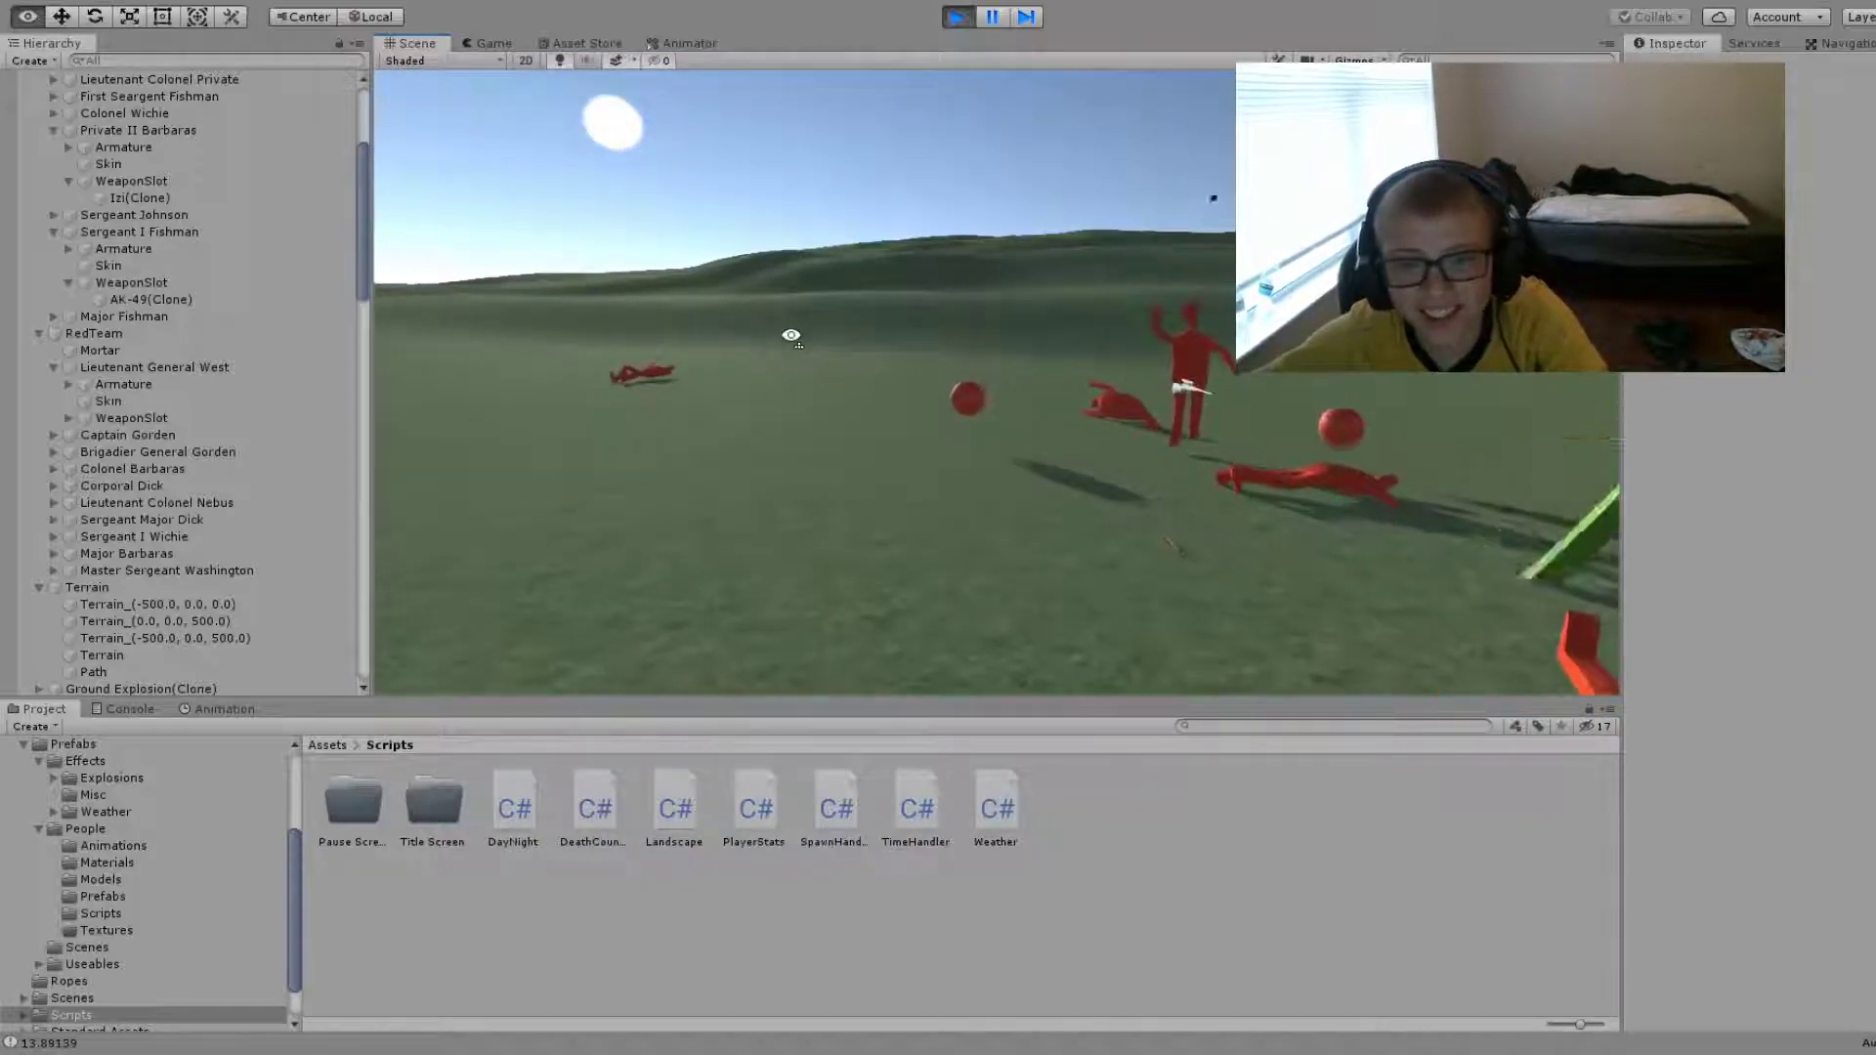
mouse_move(870, 301)
right_down()
mouse_move(1032, 360)
mouse_move(987, 293)
mouse_move(1123, 396)
right_up()
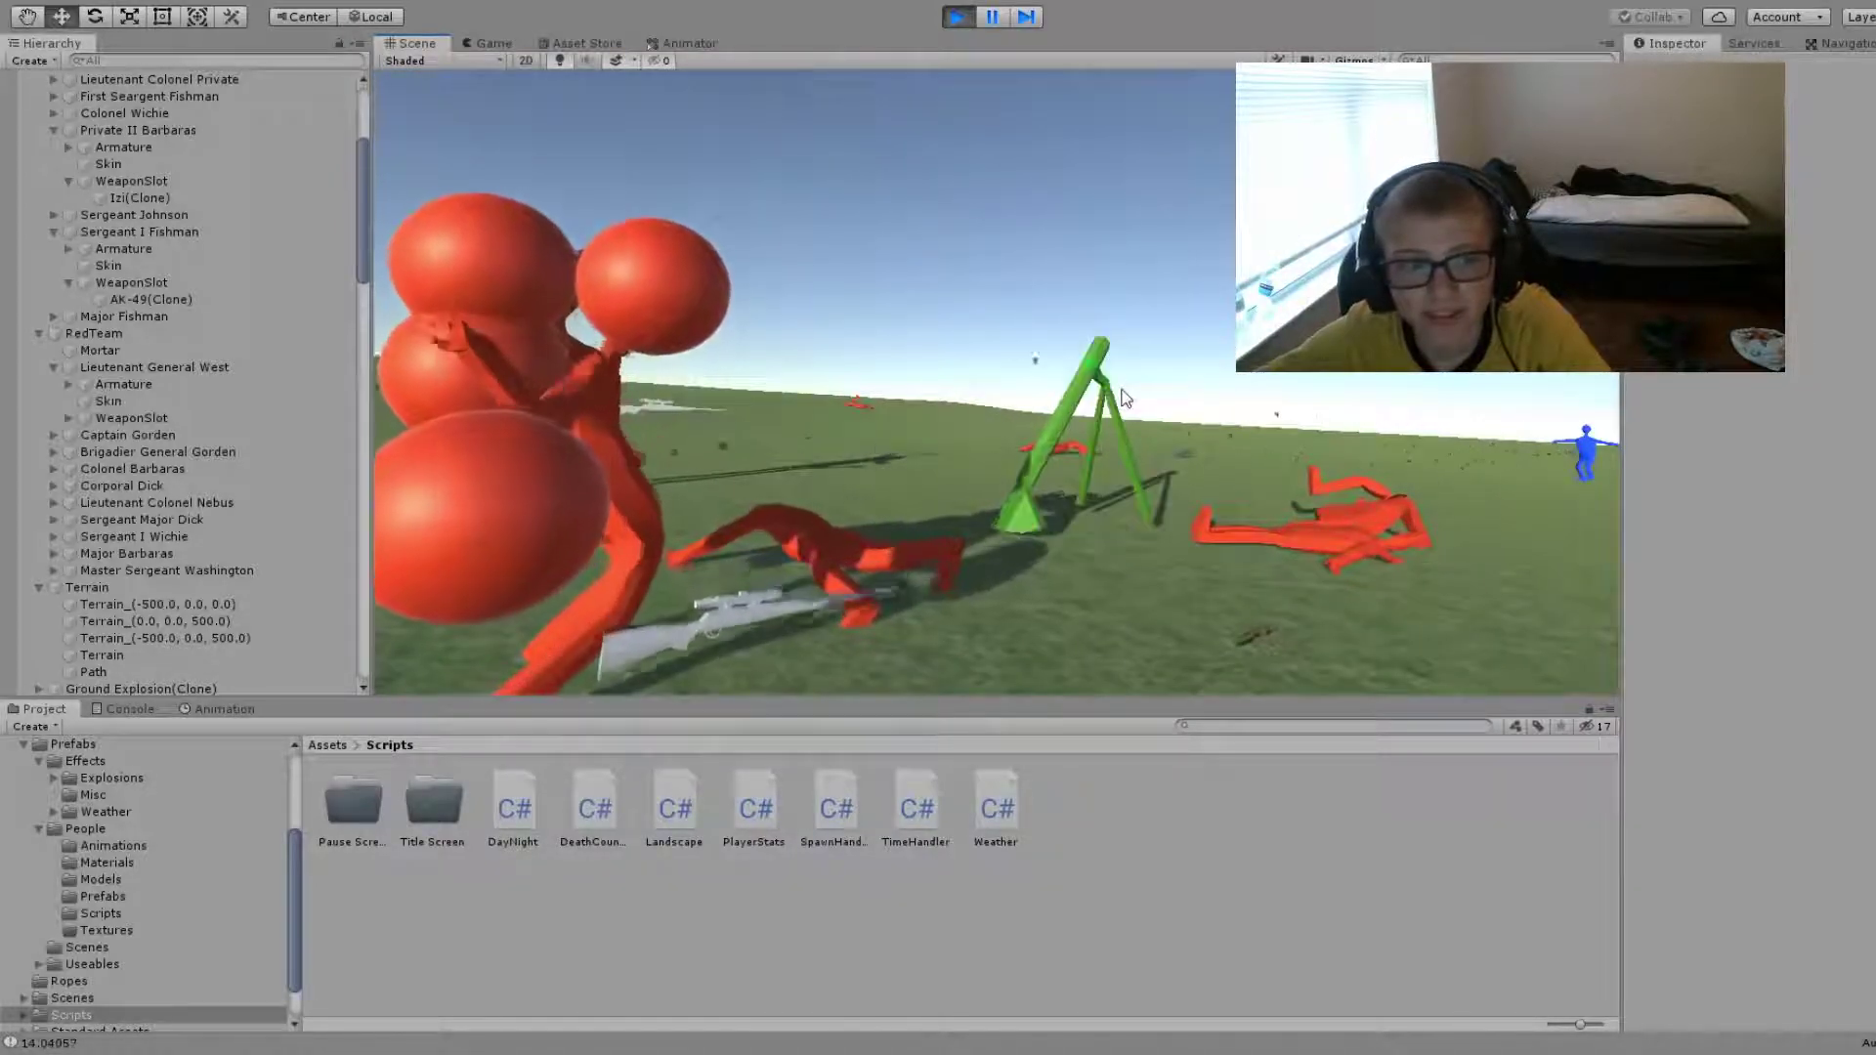
mouse_move(1123, 395)
right_down()
mouse_move(931, 620)
mouse_move(938, 586)
right_up()
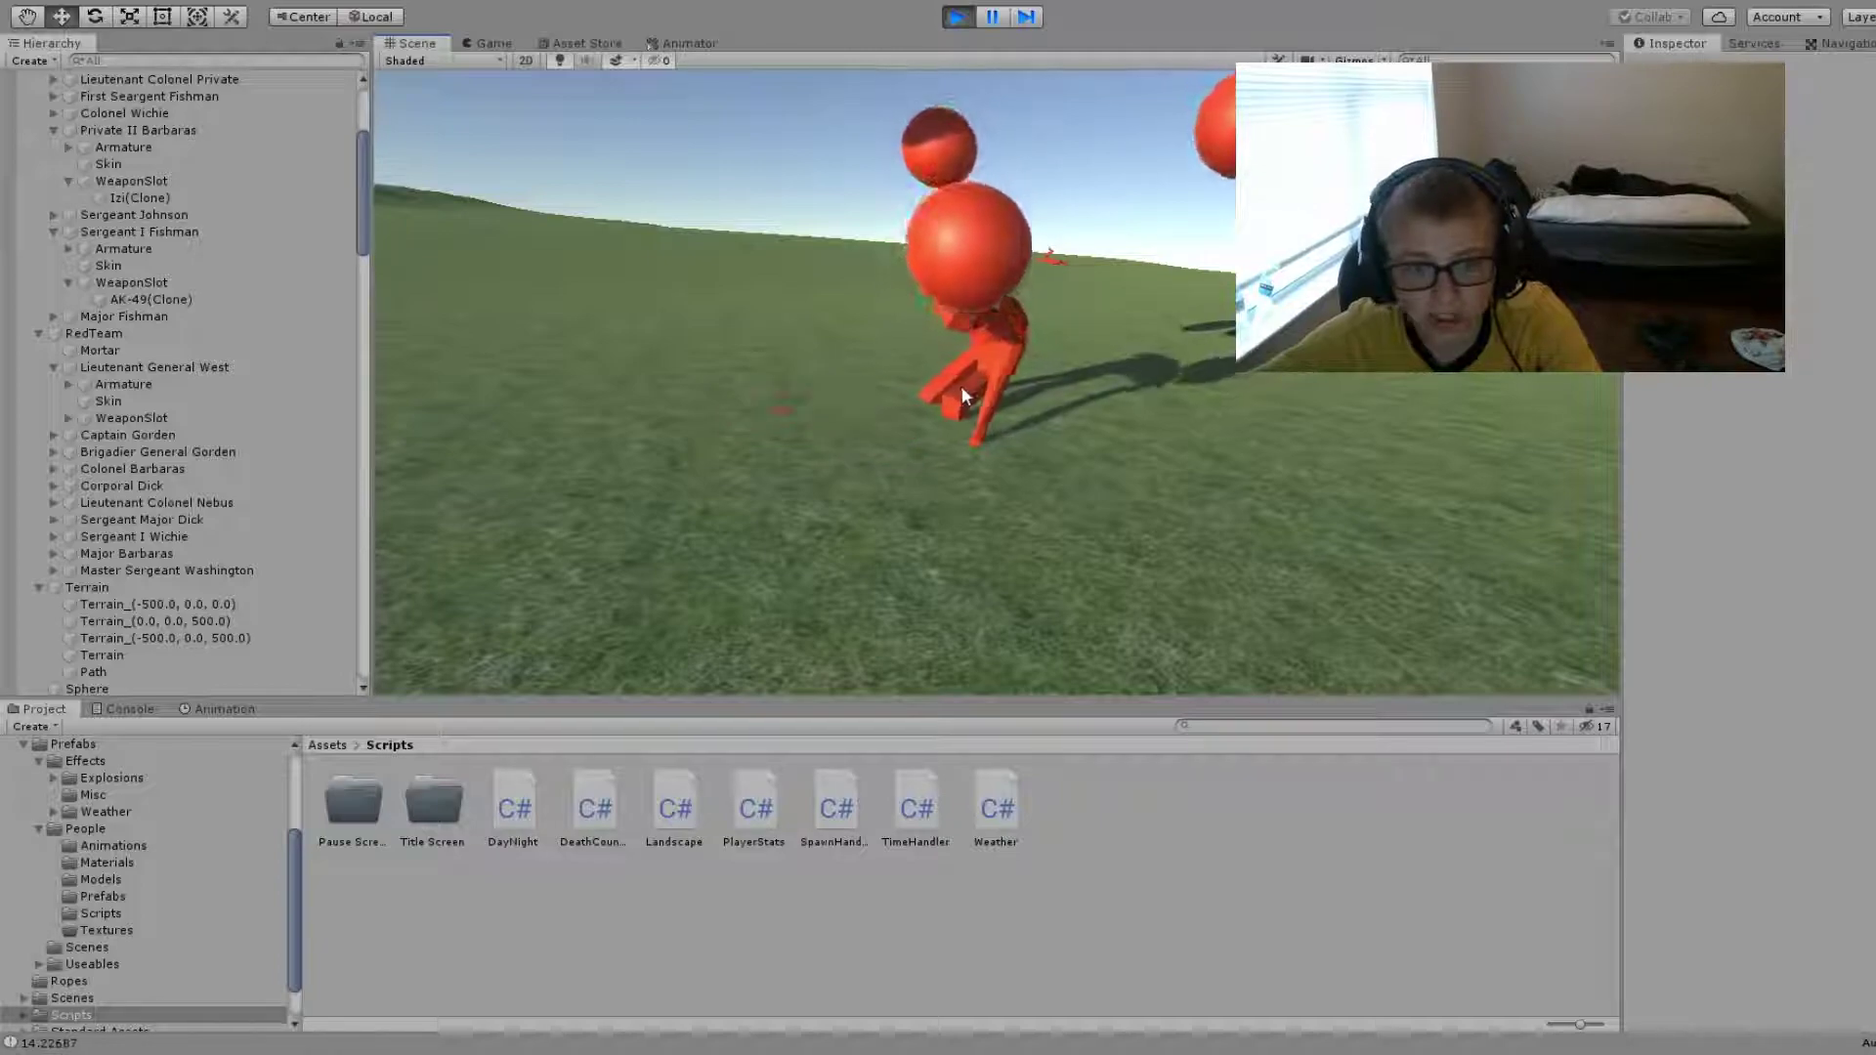
- Fly around the green mortar tower back to the blue soldier and select a falling bullet sphere
right_drag(961, 385, 1349, 488)
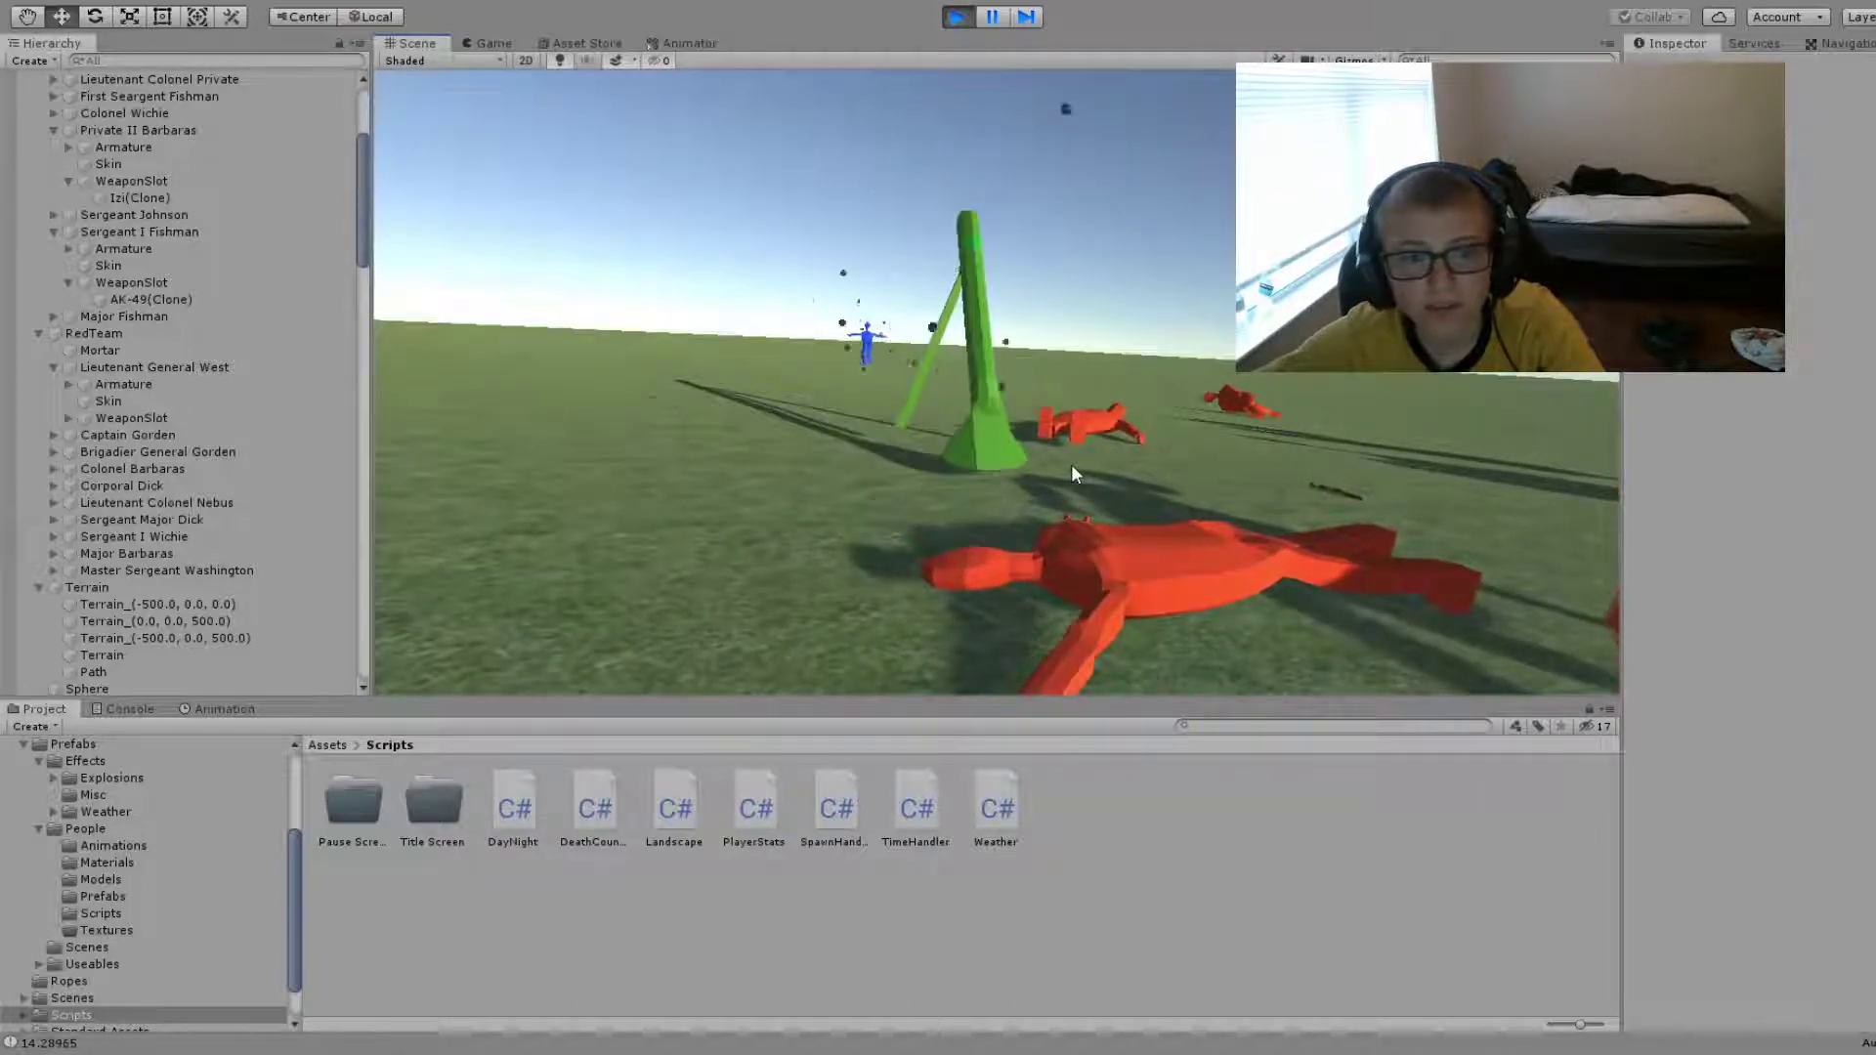
right_drag(1071, 469, 994, 433)
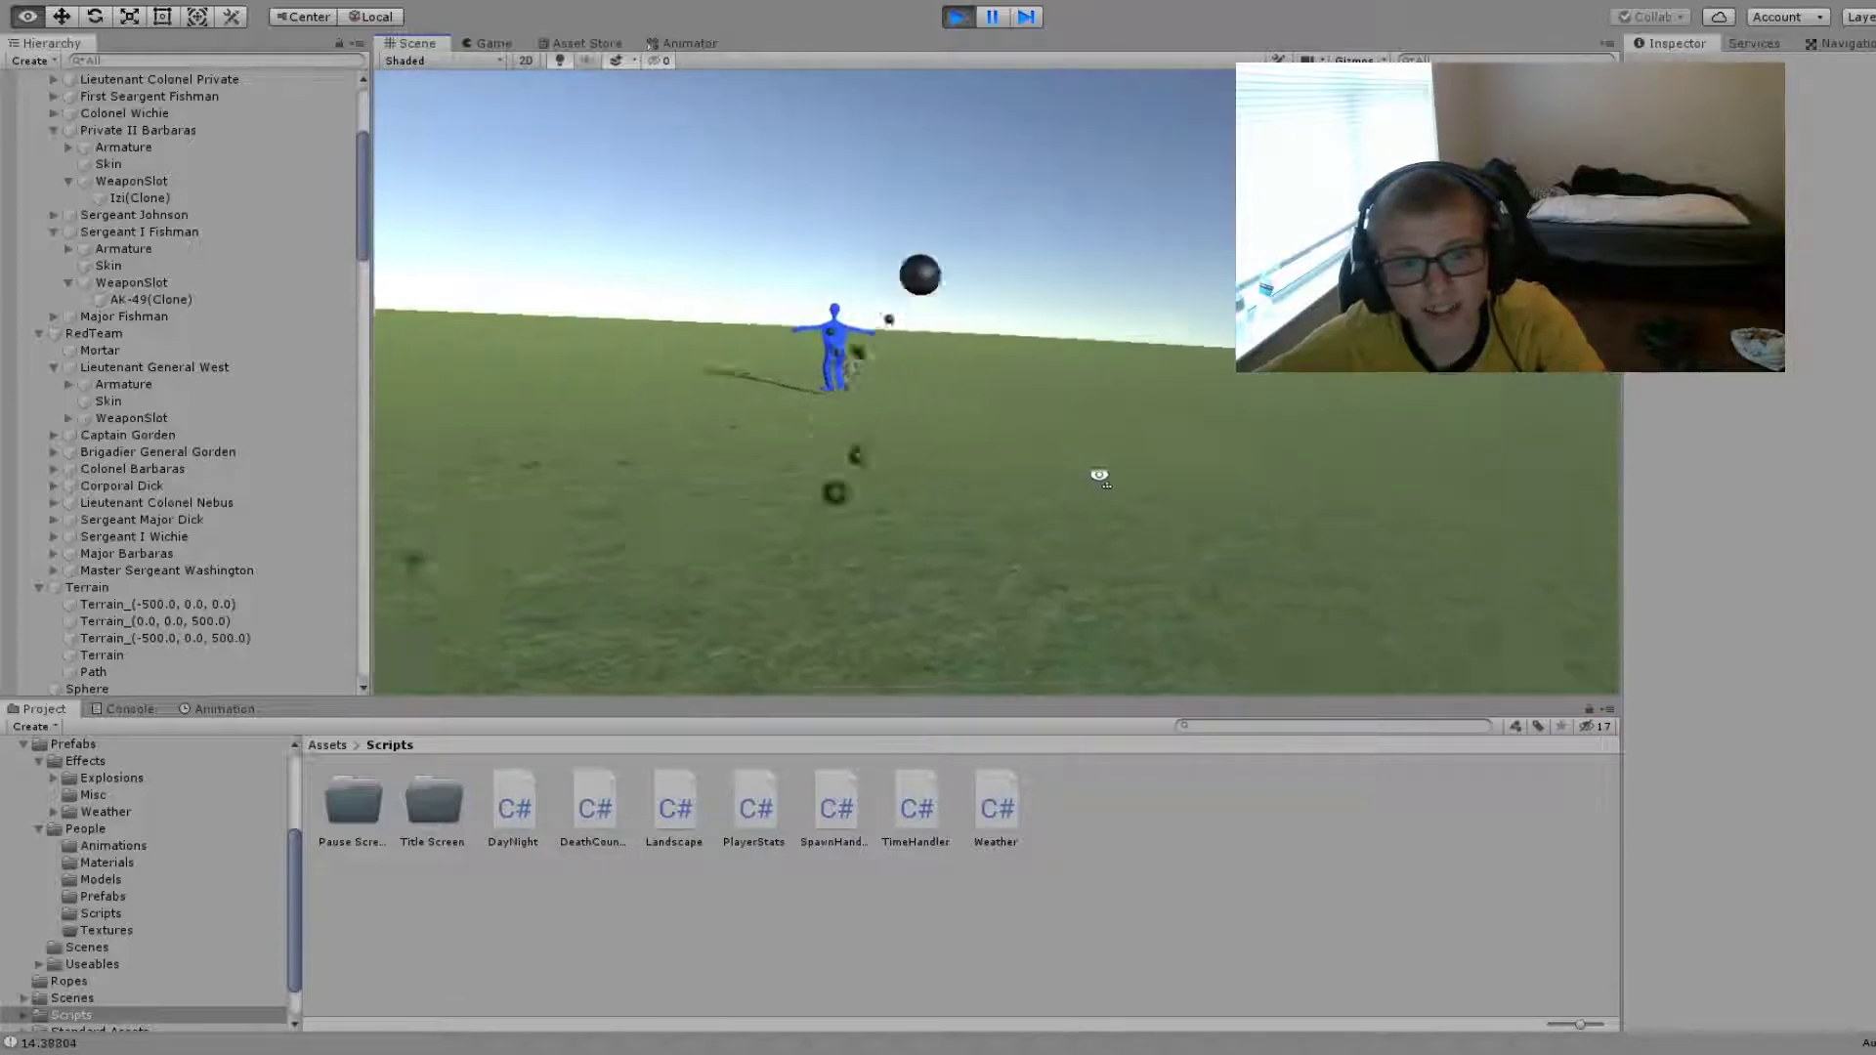
mouse_move(993, 432)
right_down()
mouse_move(1749, 475)
mouse_move(1092, 459)
right_up()
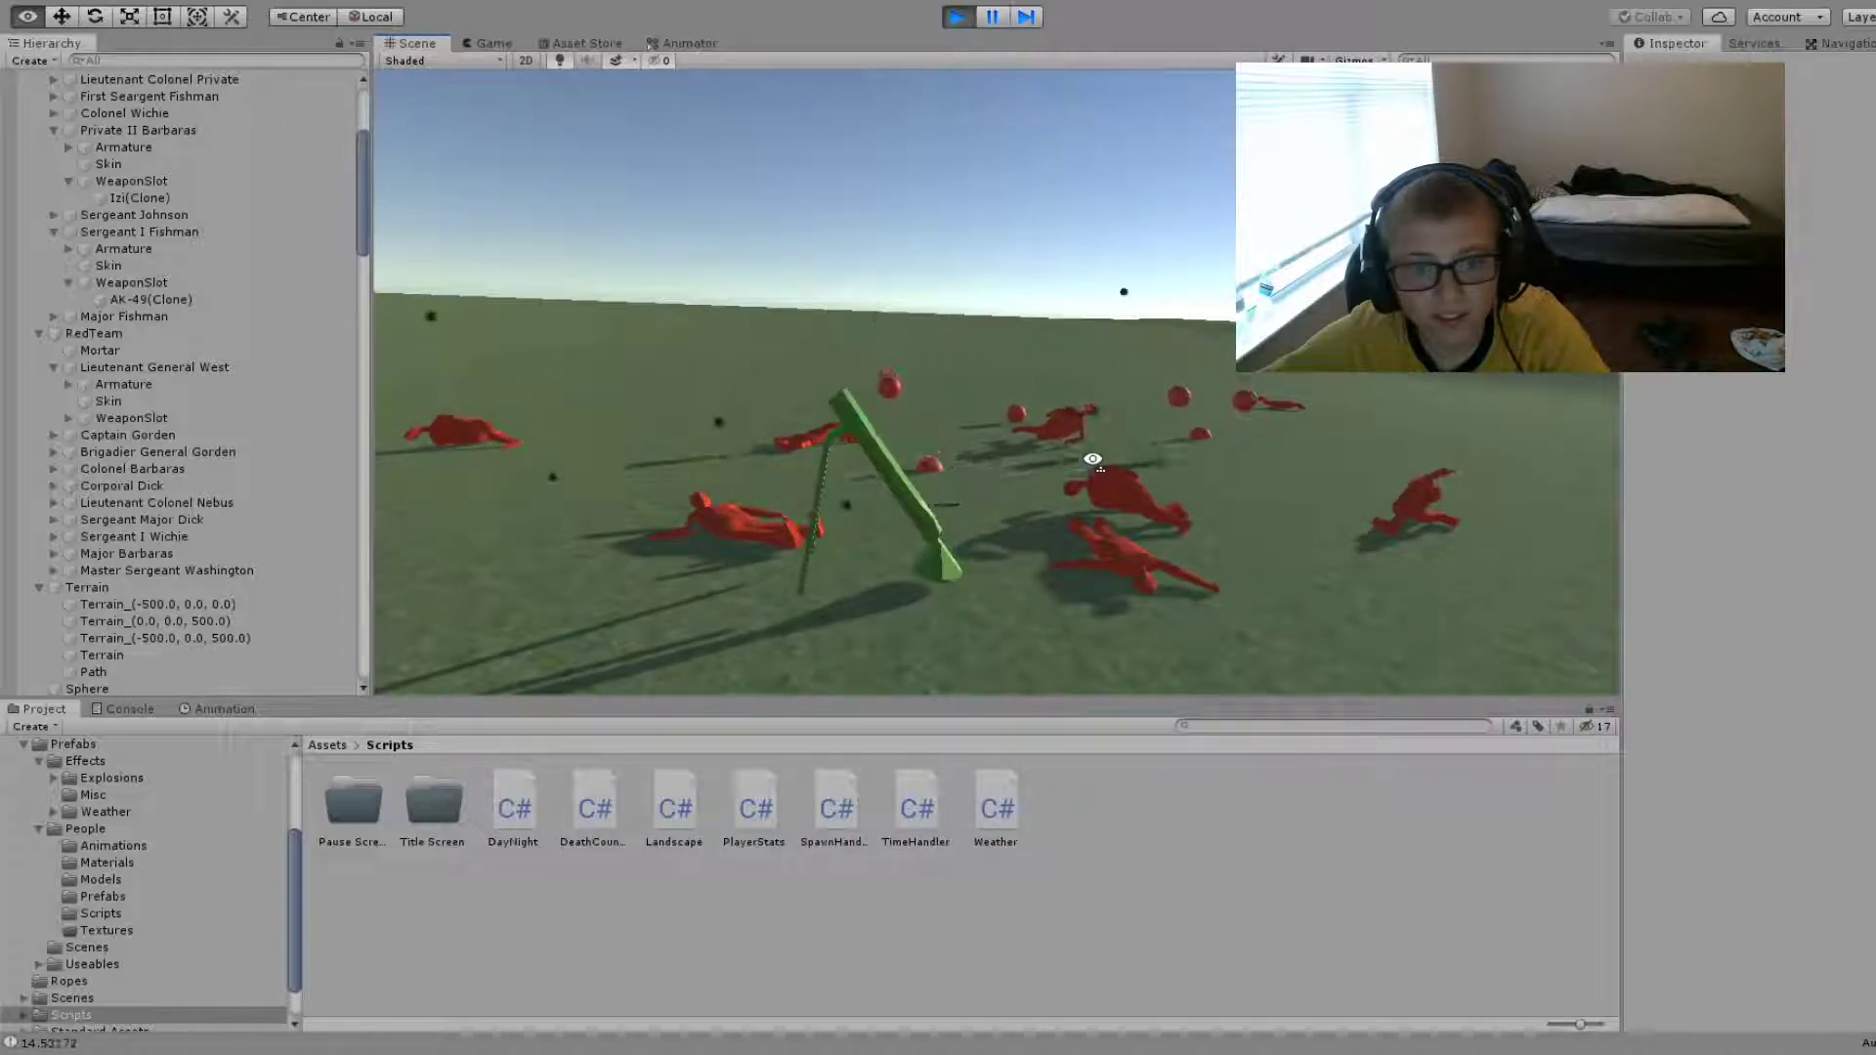
right_drag(1089, 459, 594, 474)
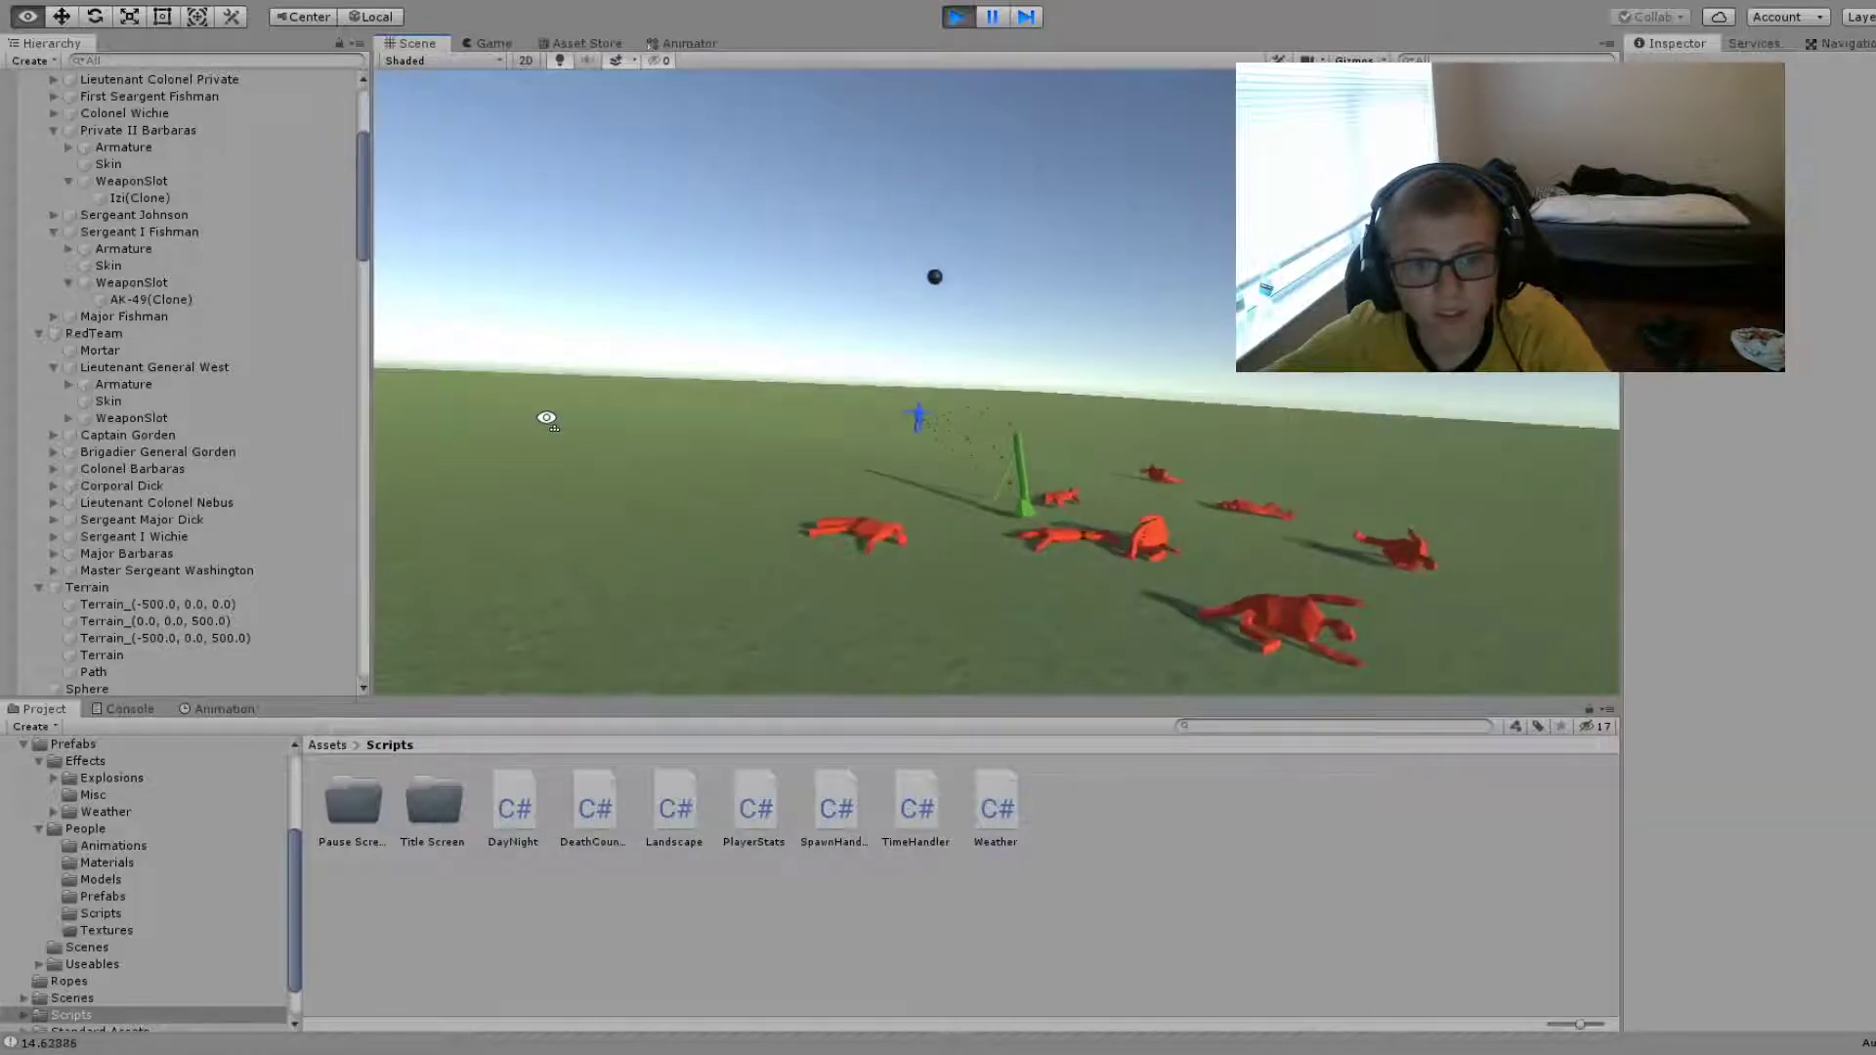
mouse_move(586, 470)
right_down()
mouse_move(1150, 344)
mouse_move(1182, 435)
right_up()
click(1184, 256)
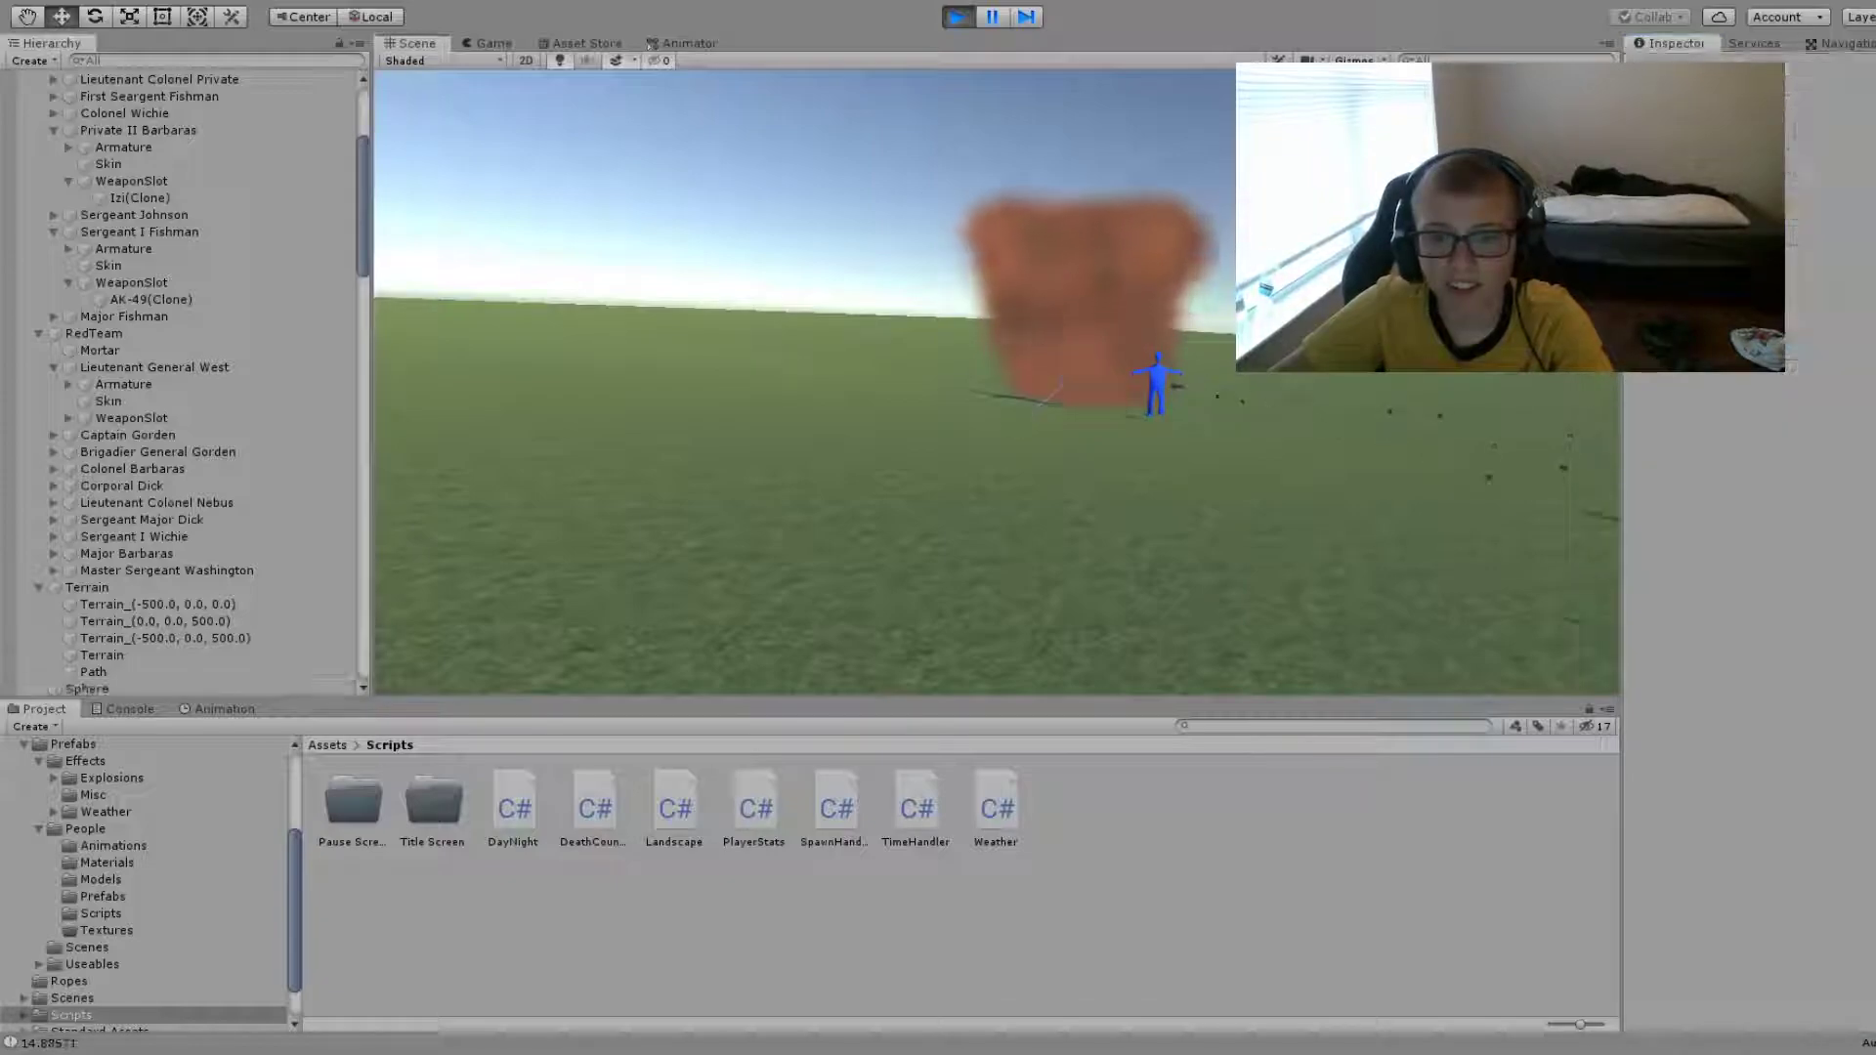
- Select and frame Private II Barbaras, then set its Cur Health to 500000000
click(1157, 375)
mouse_move(1156, 375)
alt+mouse_down()
mouse_move(1178, 303)
mouse_move(1221, 305)
alt+mouse_up()
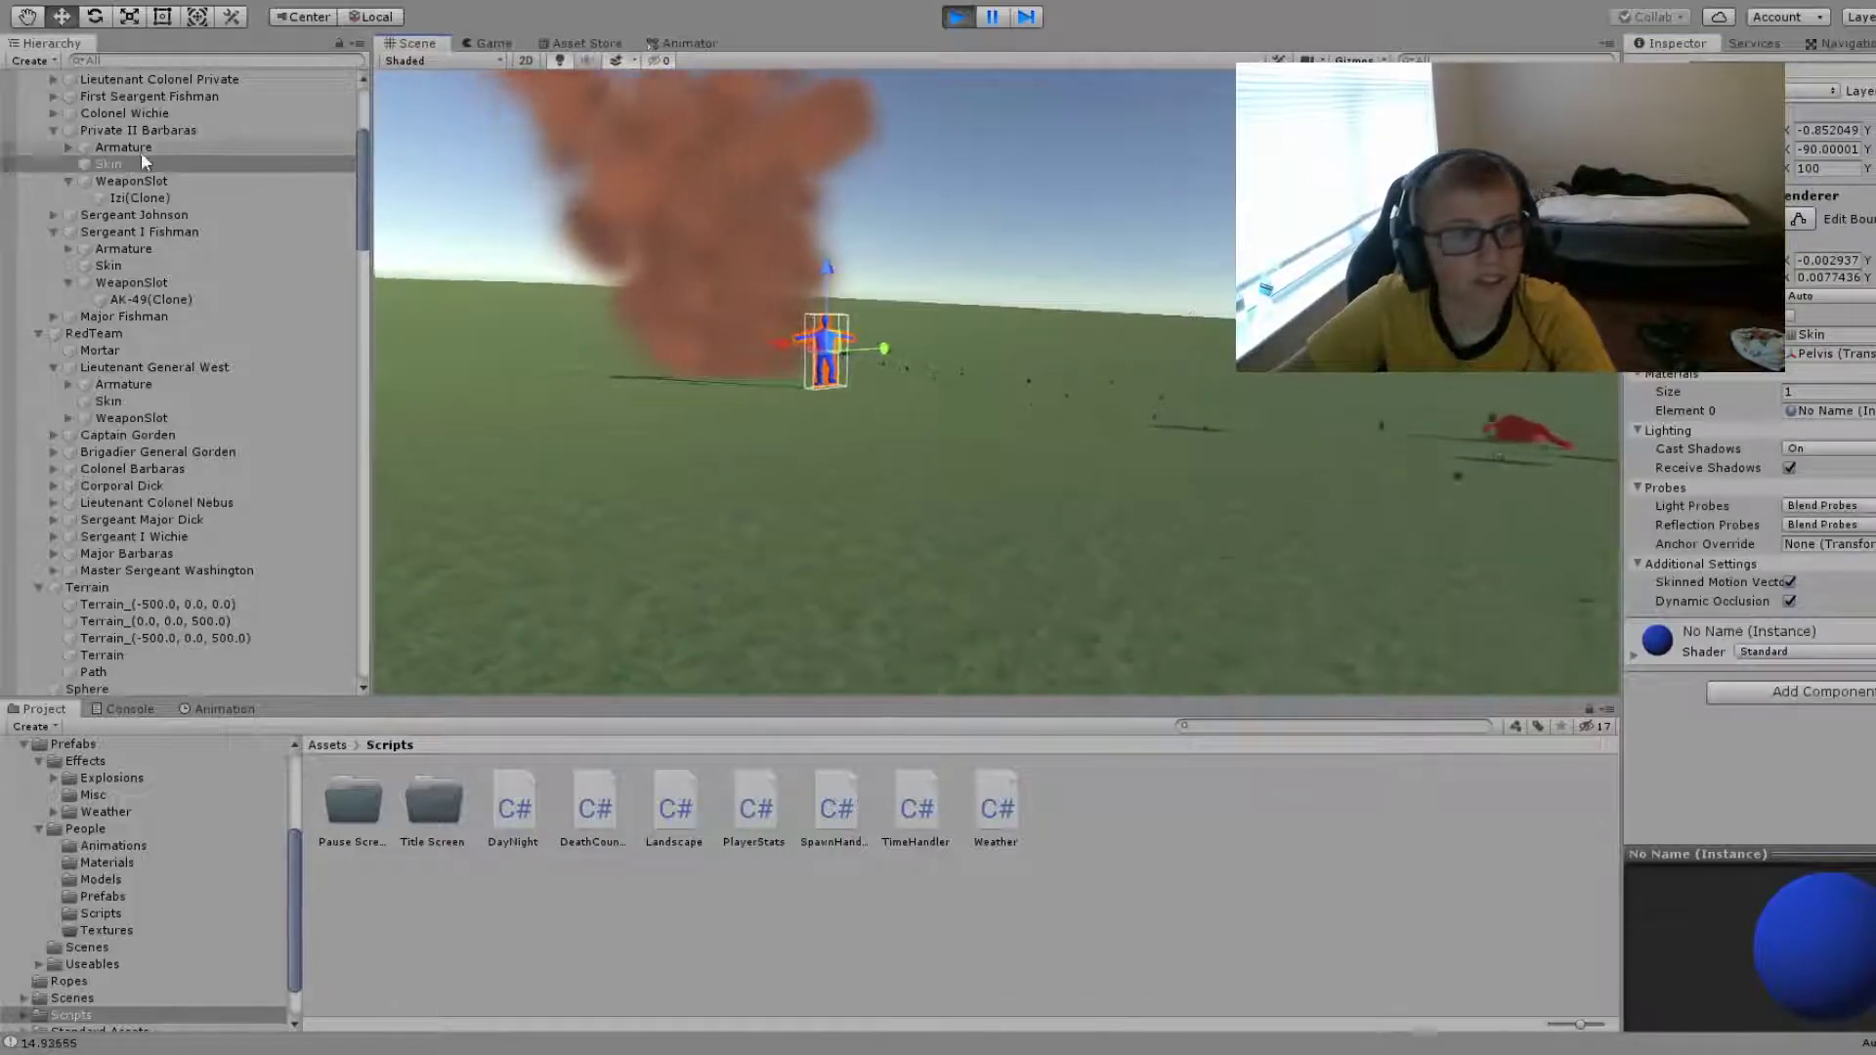
click(826, 352)
scroll(1719, 457, down, 5)
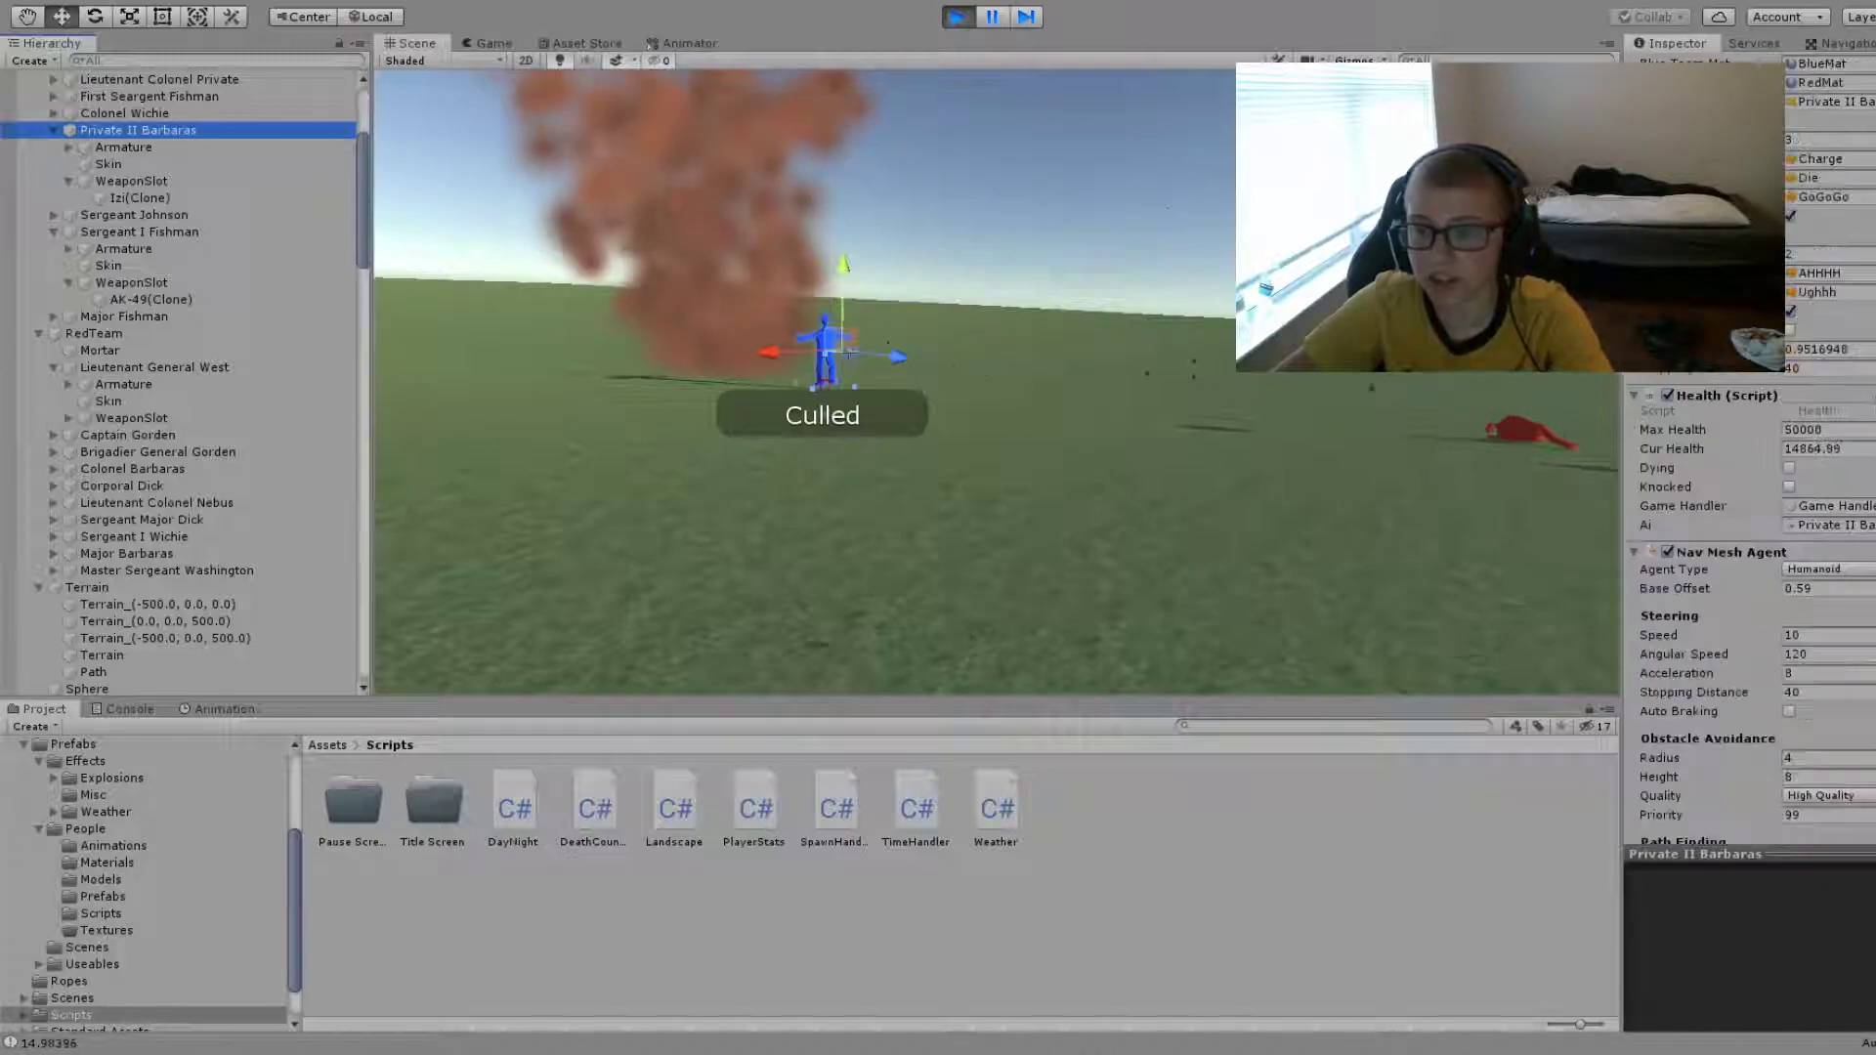
alt+drag(1367, 391, 1462, 395)
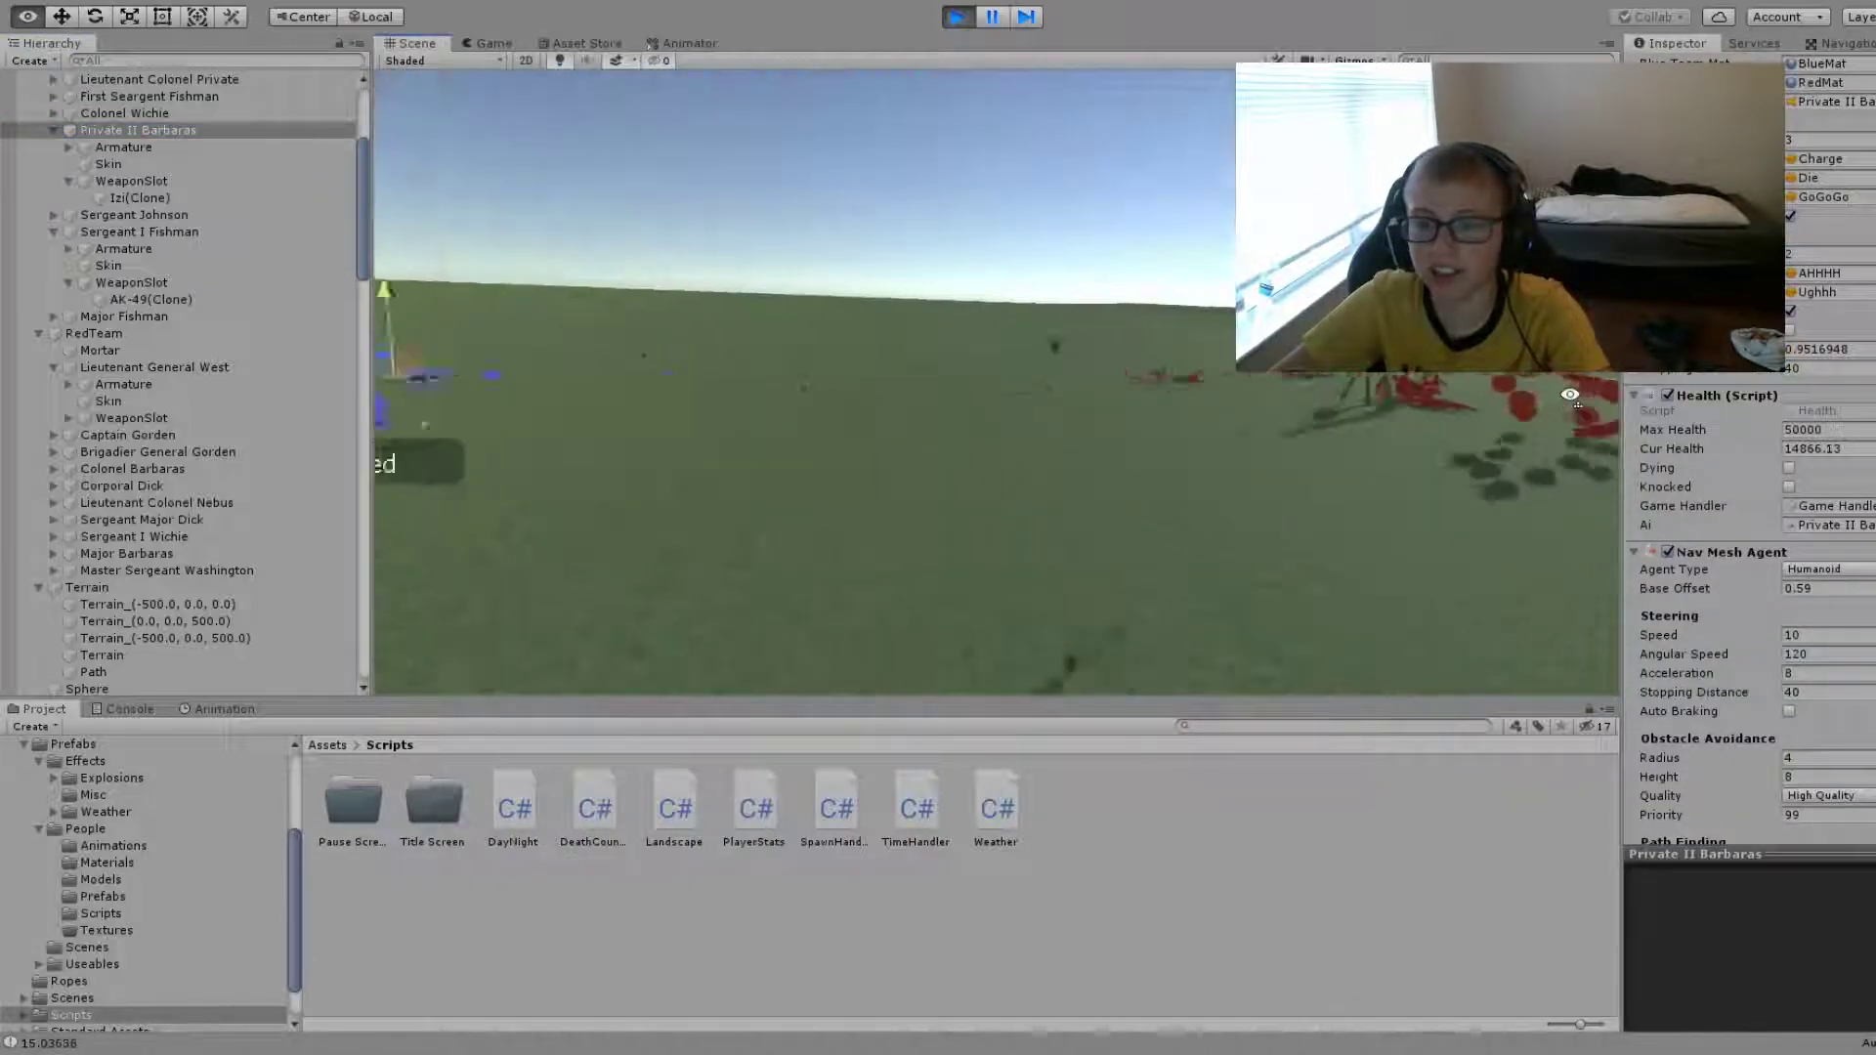
key(f)
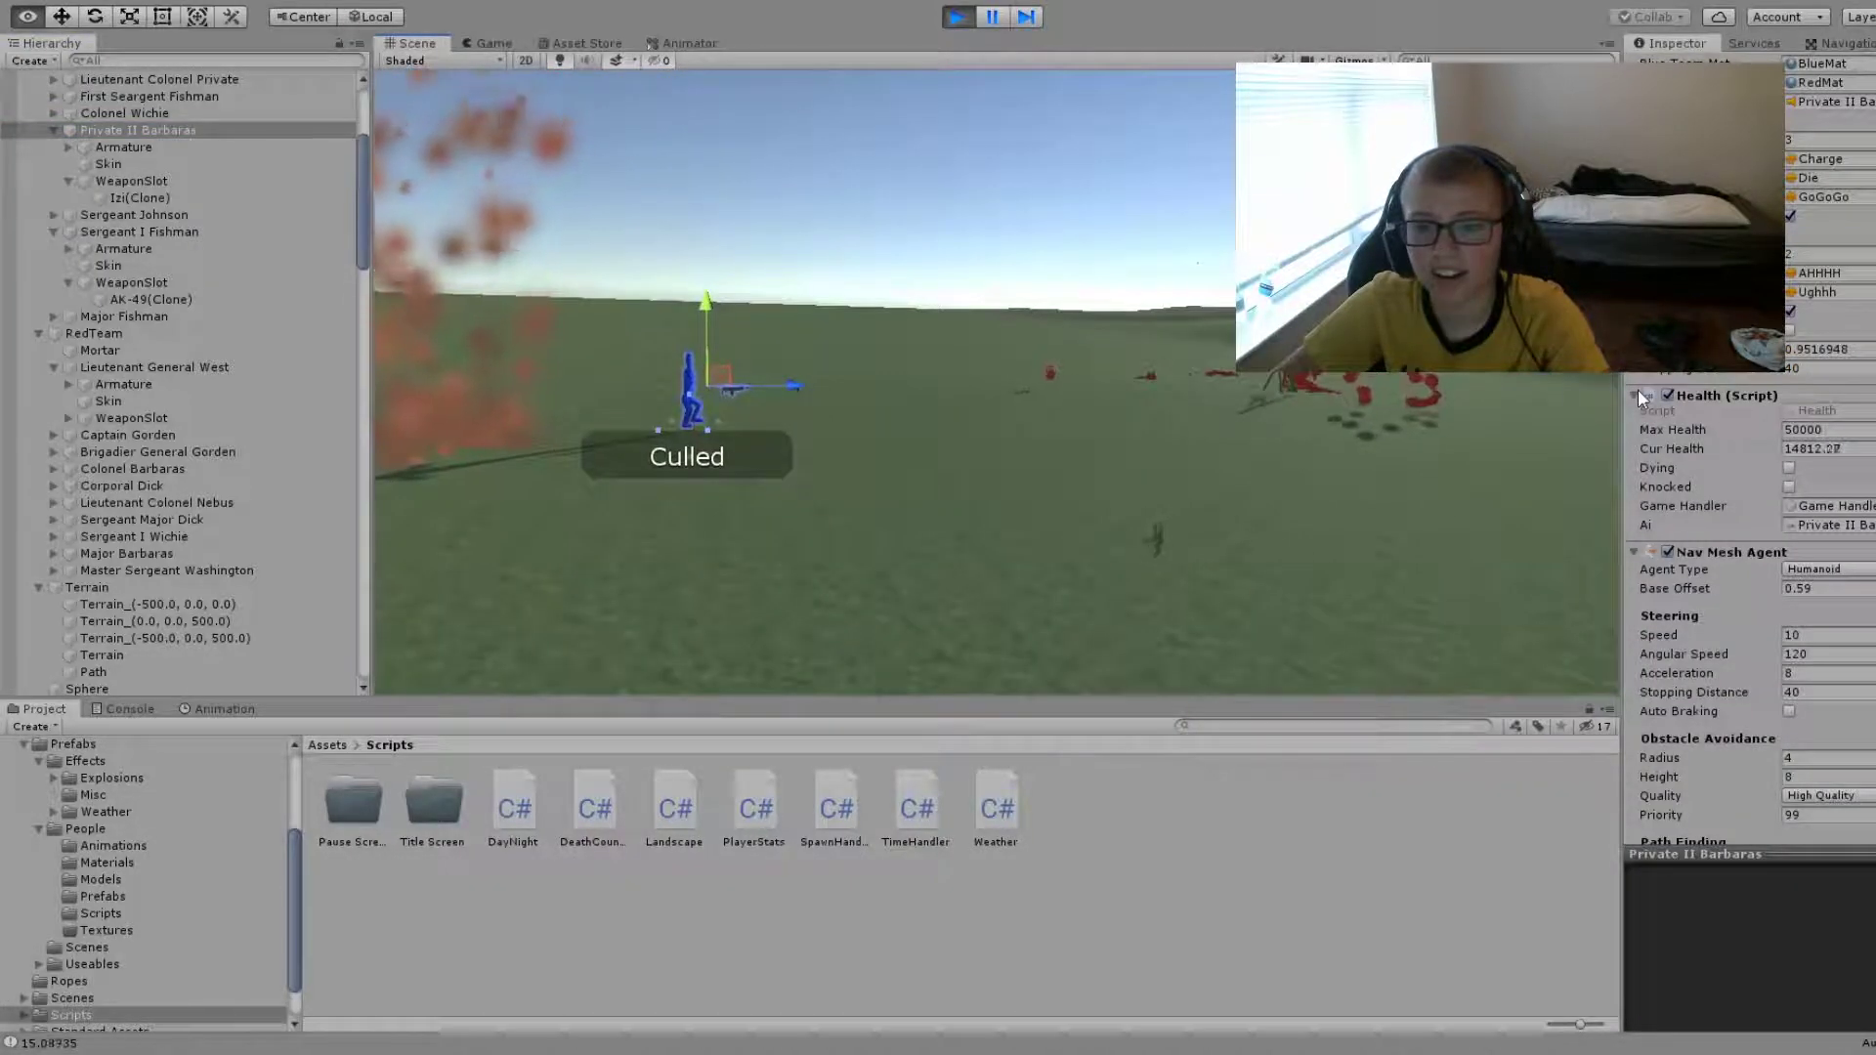
drag(1703, 449, 1719, 449)
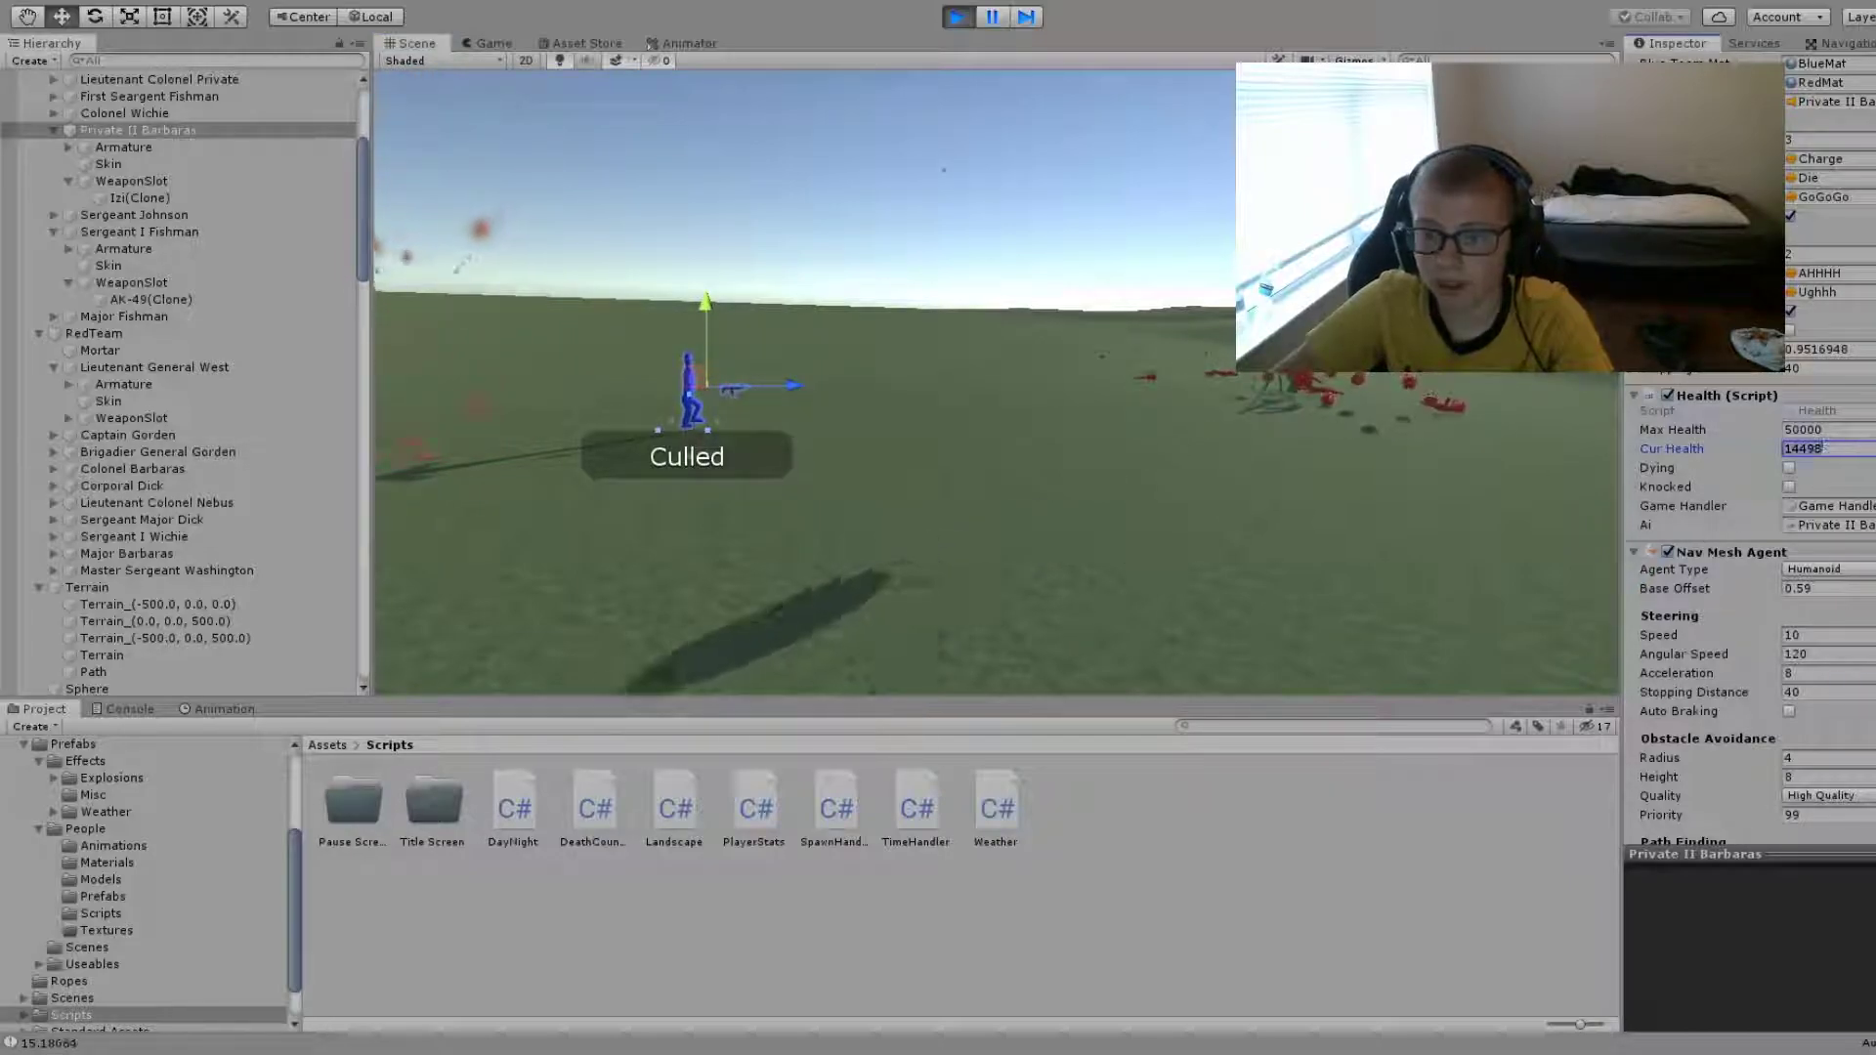
text(500000000)
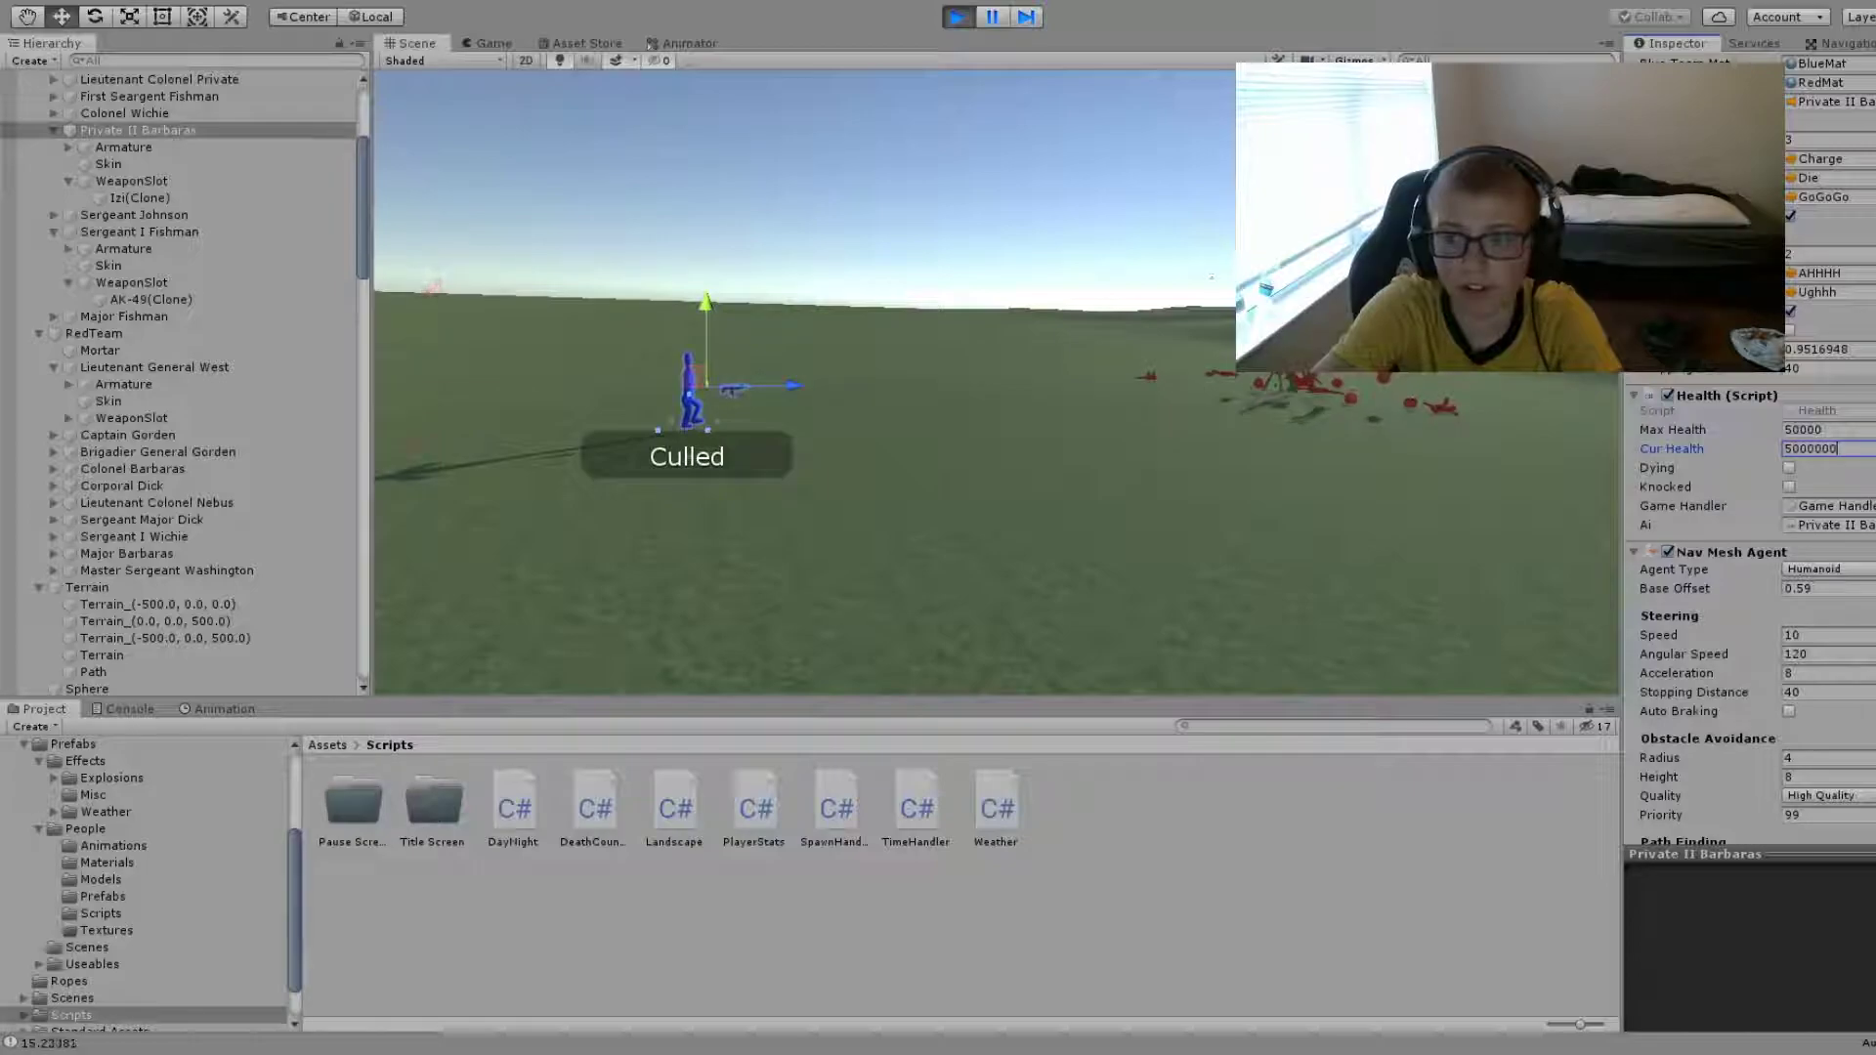
- Orbit slightly to watch the red team, then scroll down through the spawned Sphere shells
alt+drag(1231, 460, 1135, 467)
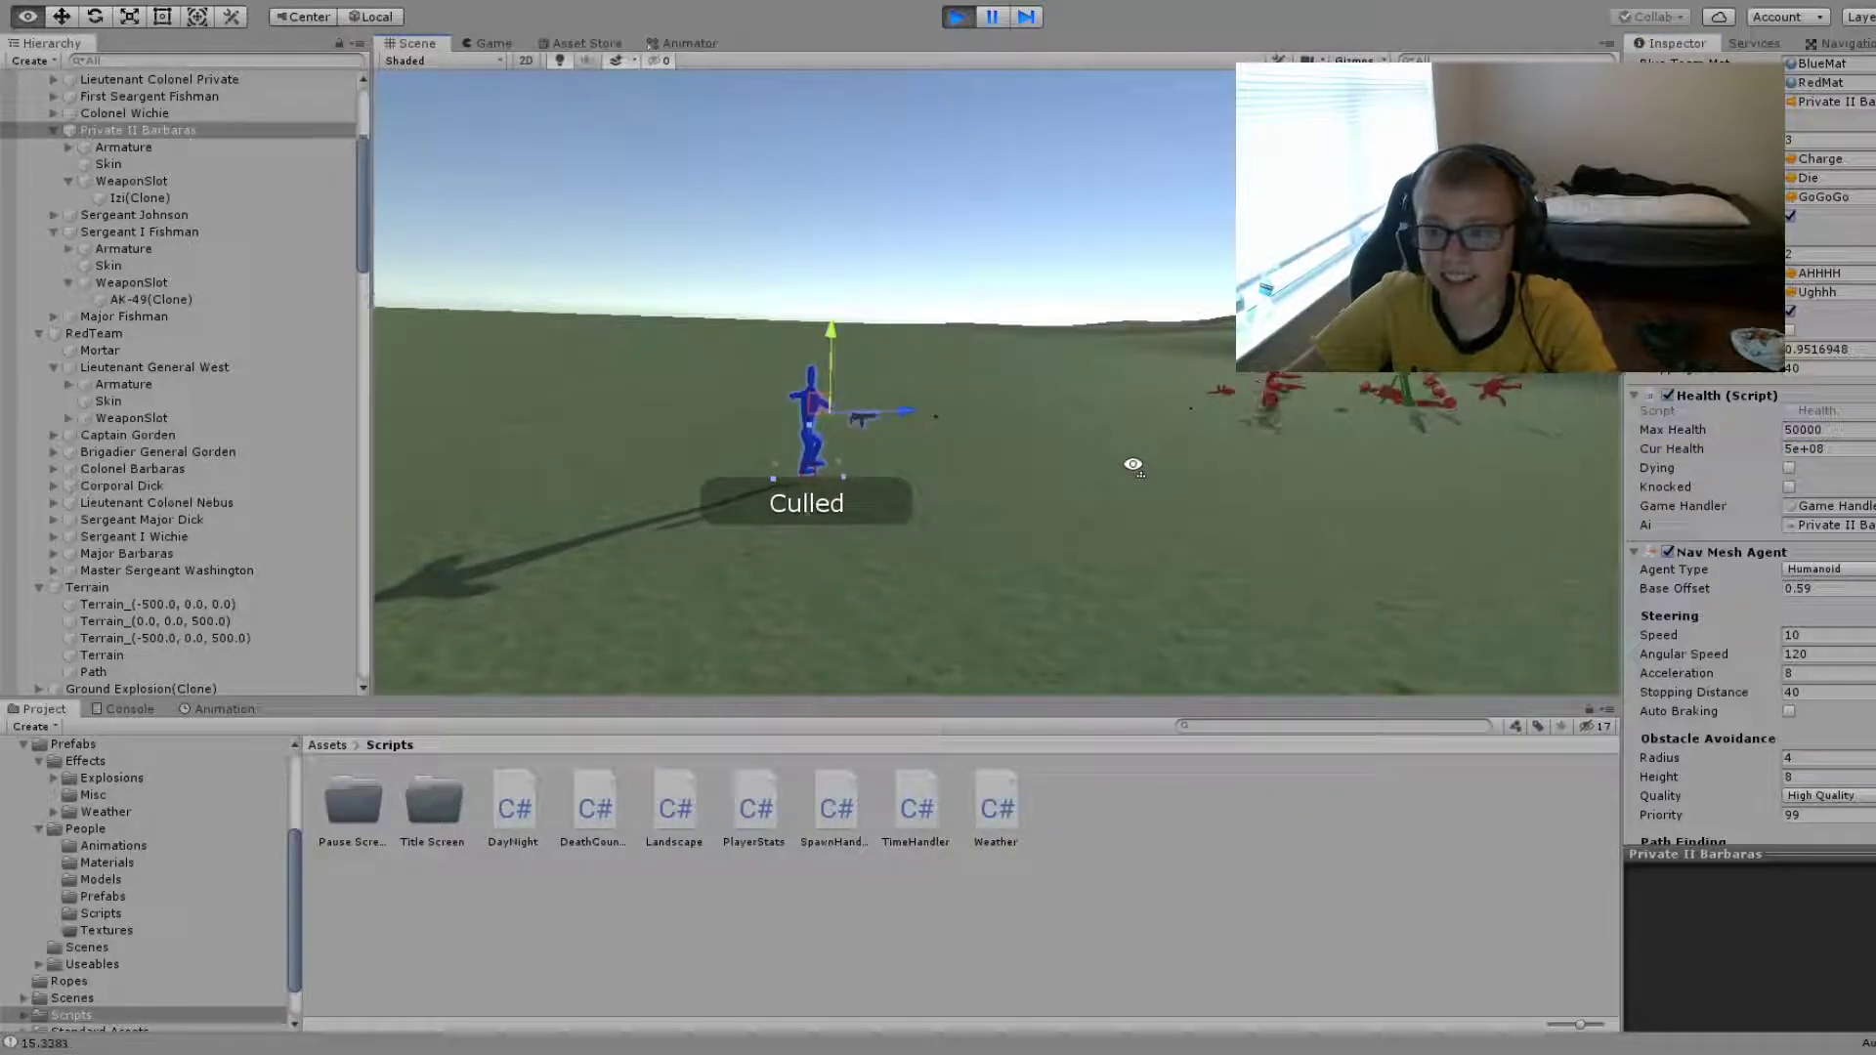
alt+drag(1133, 465, 1146, 466)
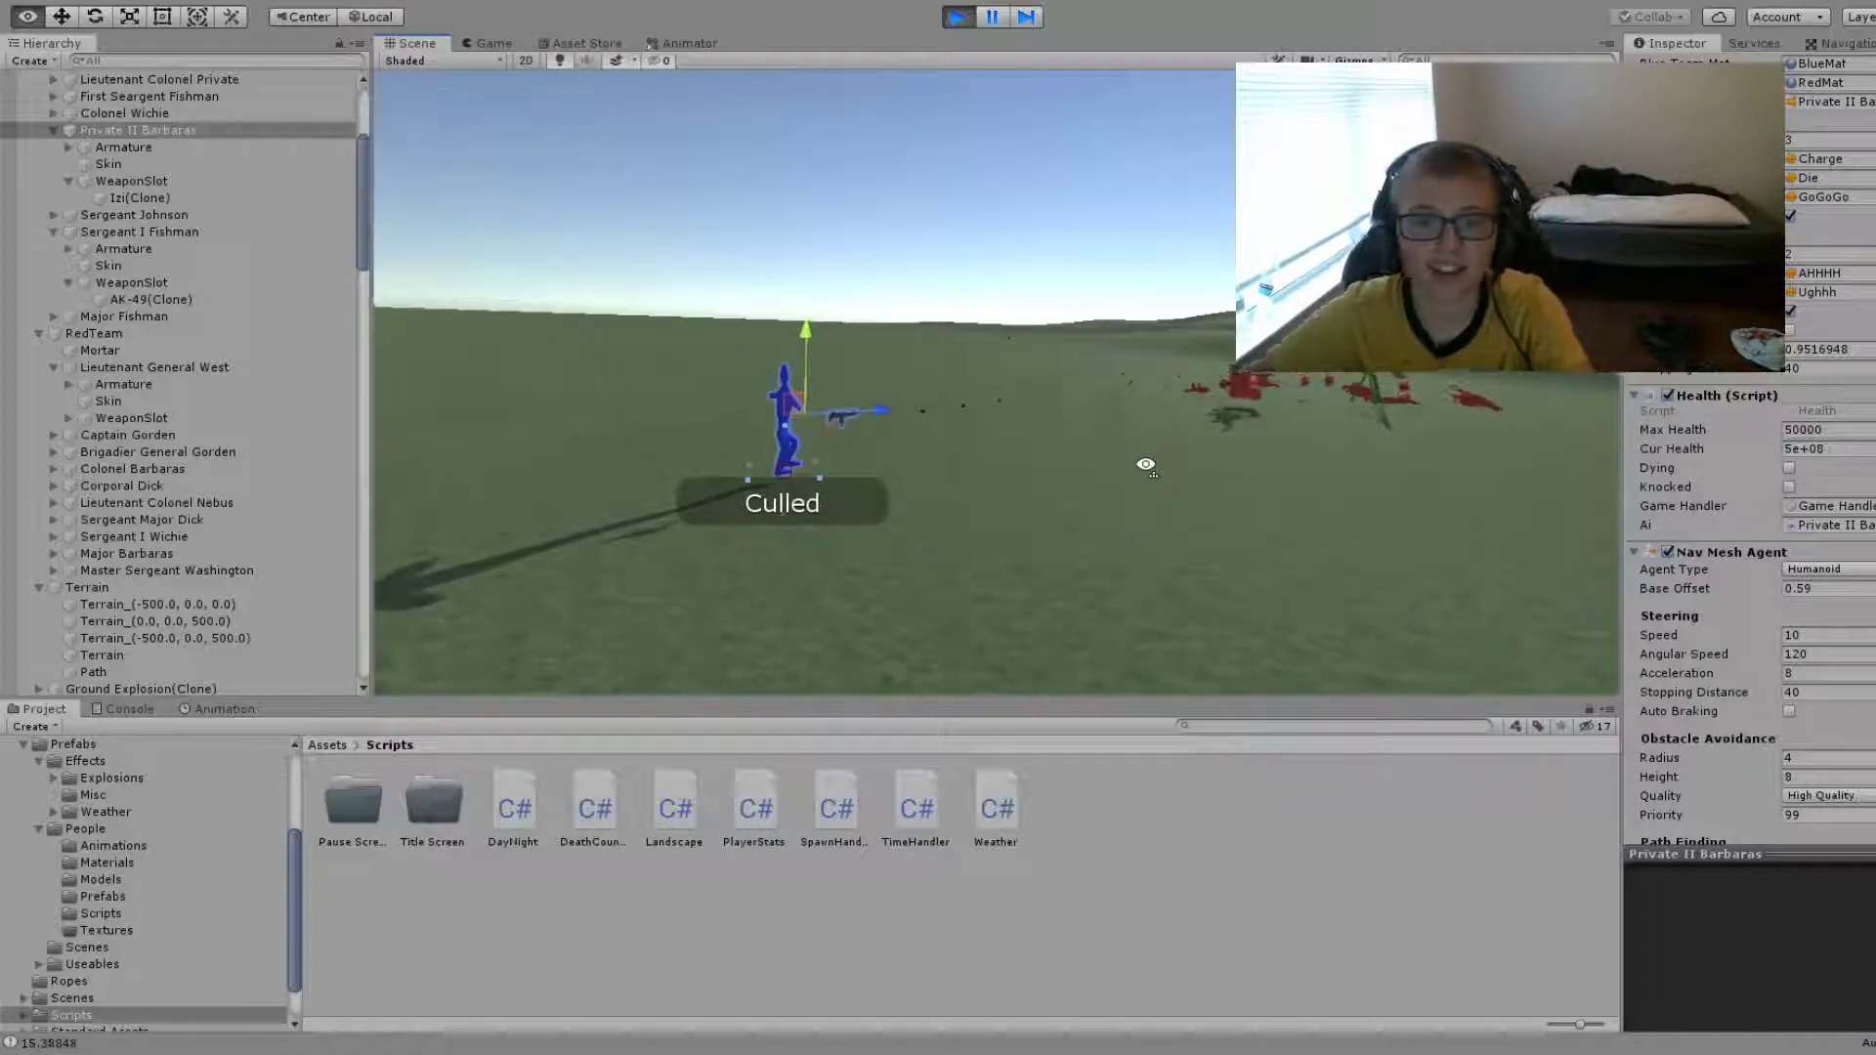
scroll(64, 201, down, 5)
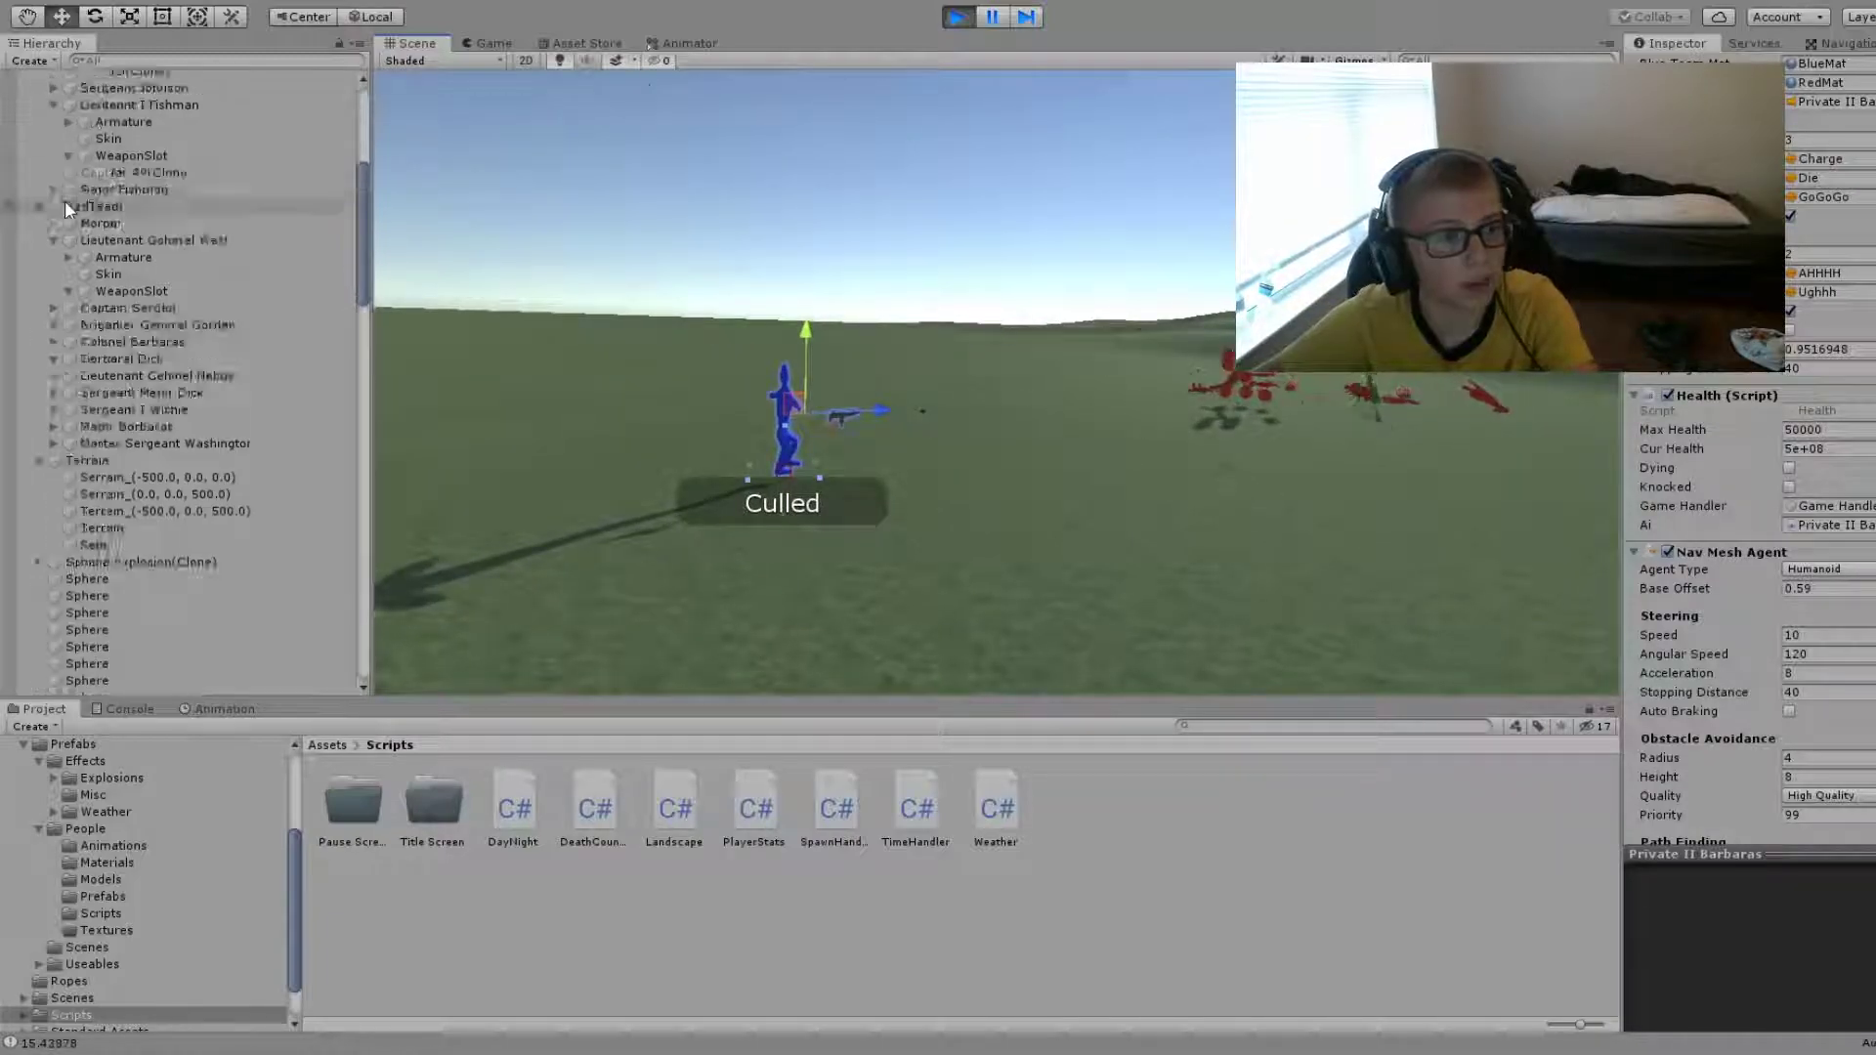
scroll(65, 201, down, 3)
scroll(67, 201, down, 5)
scroll(68, 201, down, 3)
scroll(69, 201, down, 3)
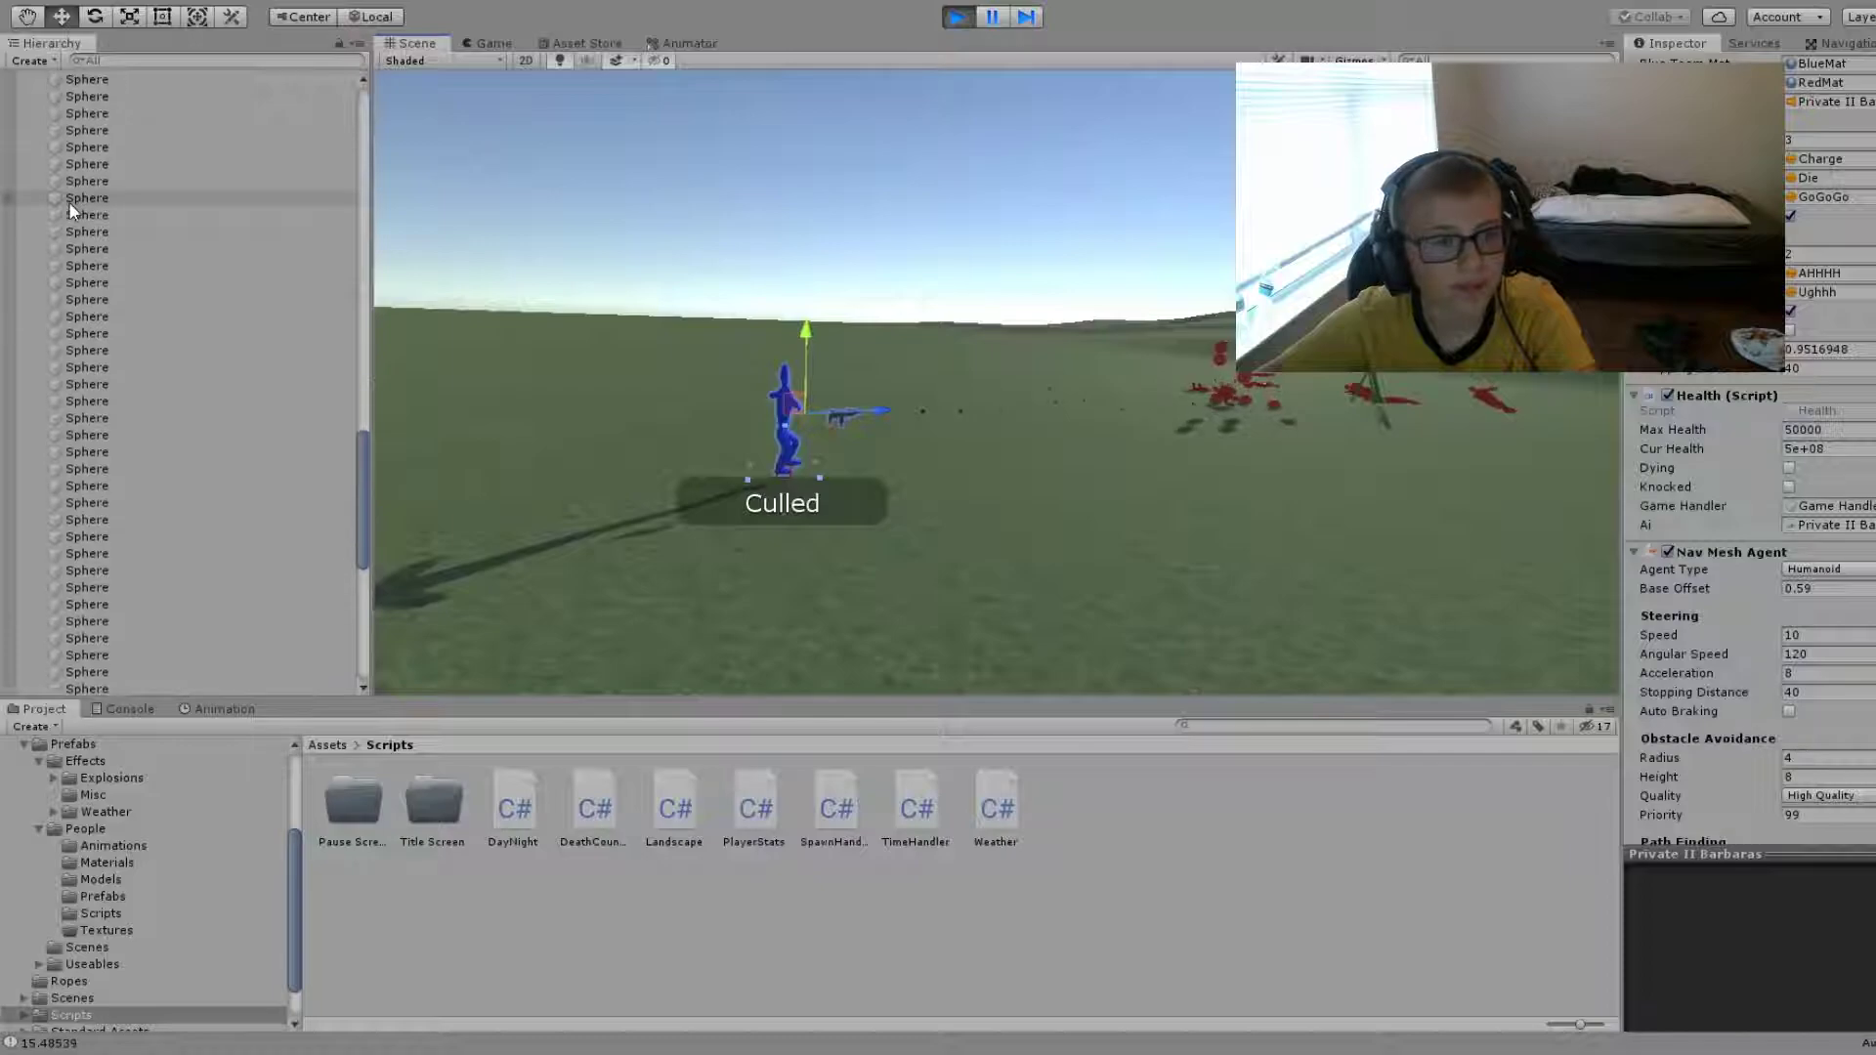
scroll(68, 201, down, 5)
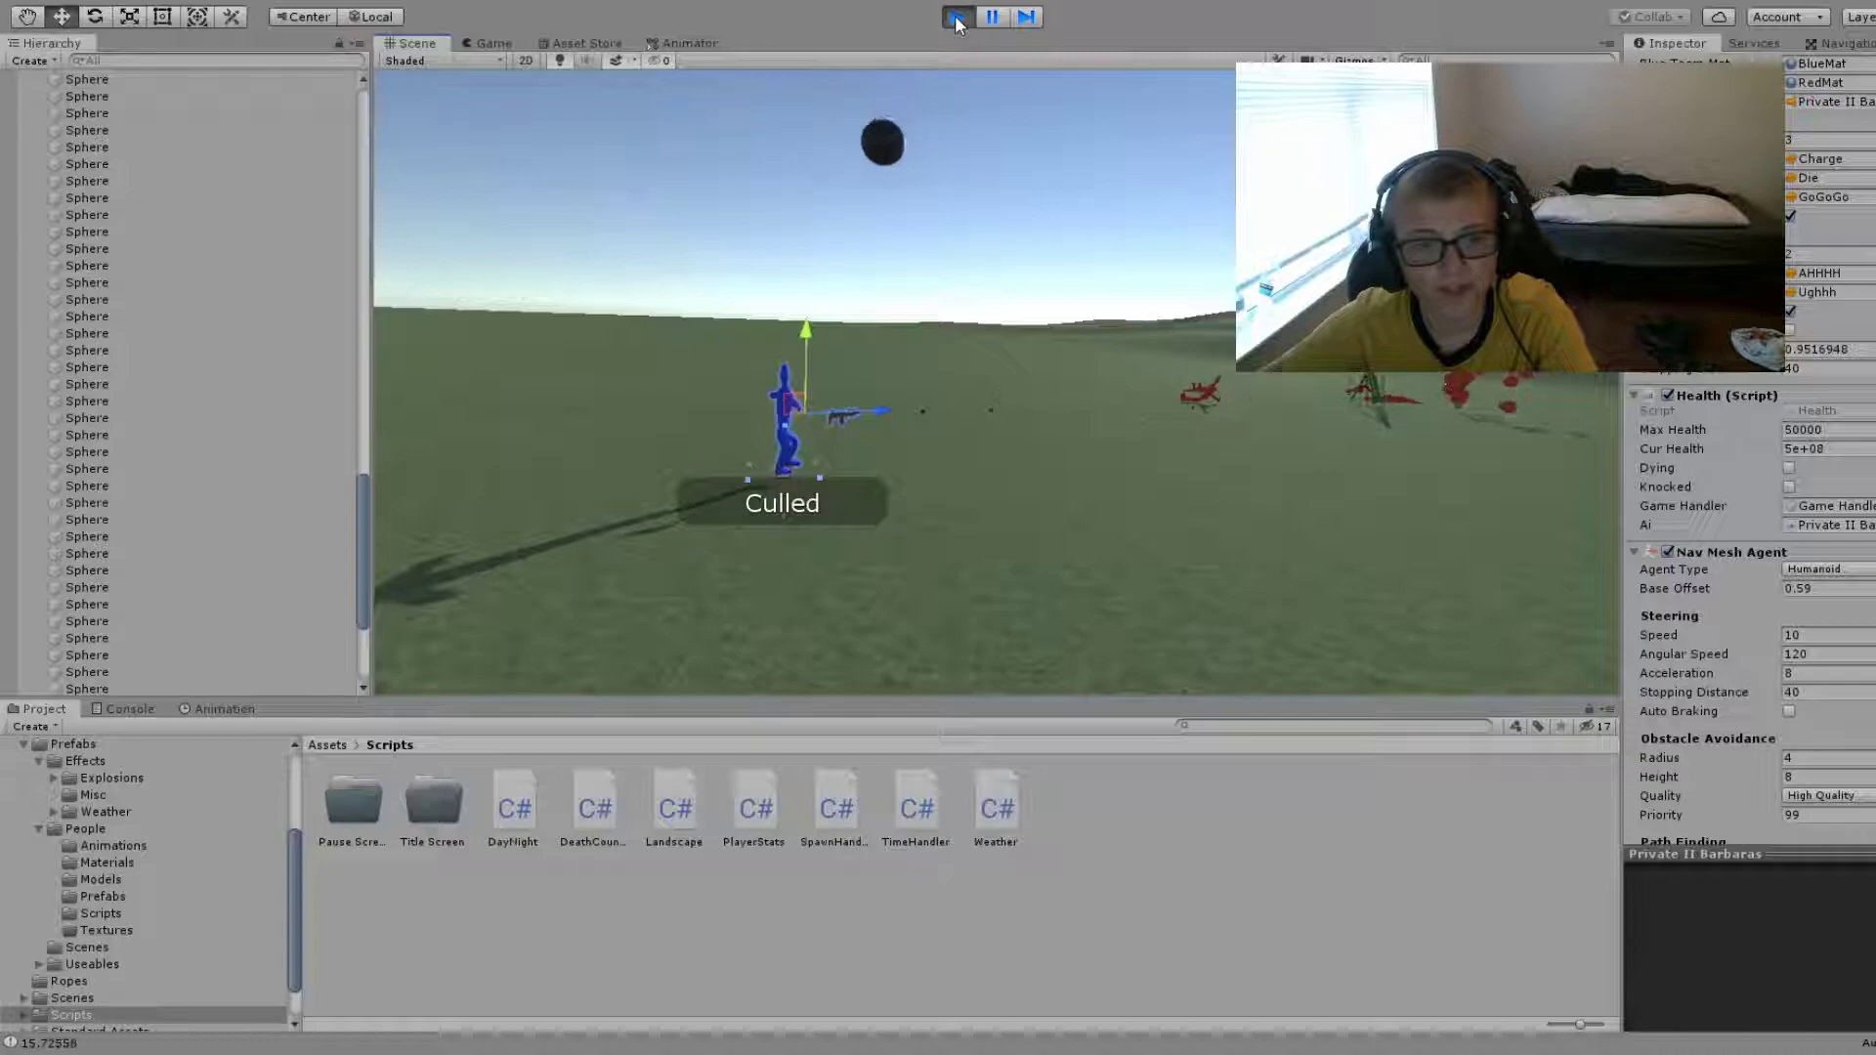
- Exit play mode with the toolbar Play button, removing the spawned shells
click(956, 19)
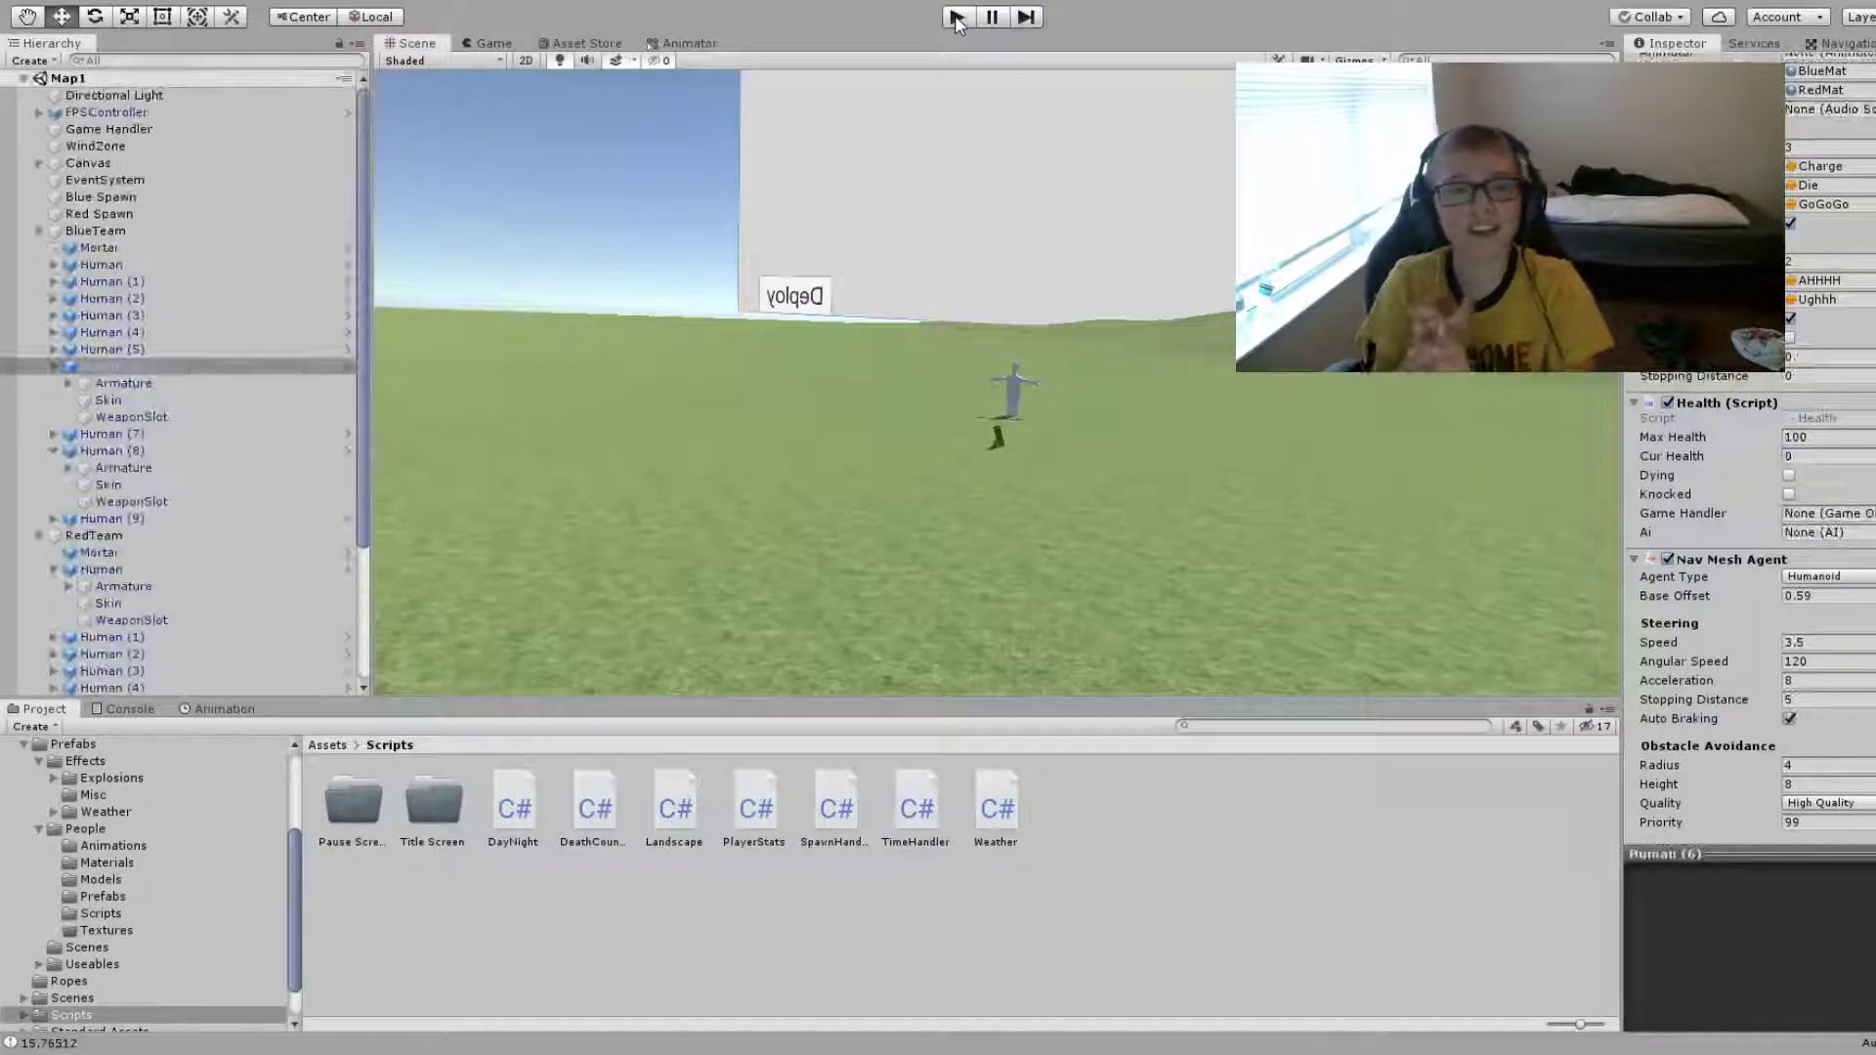